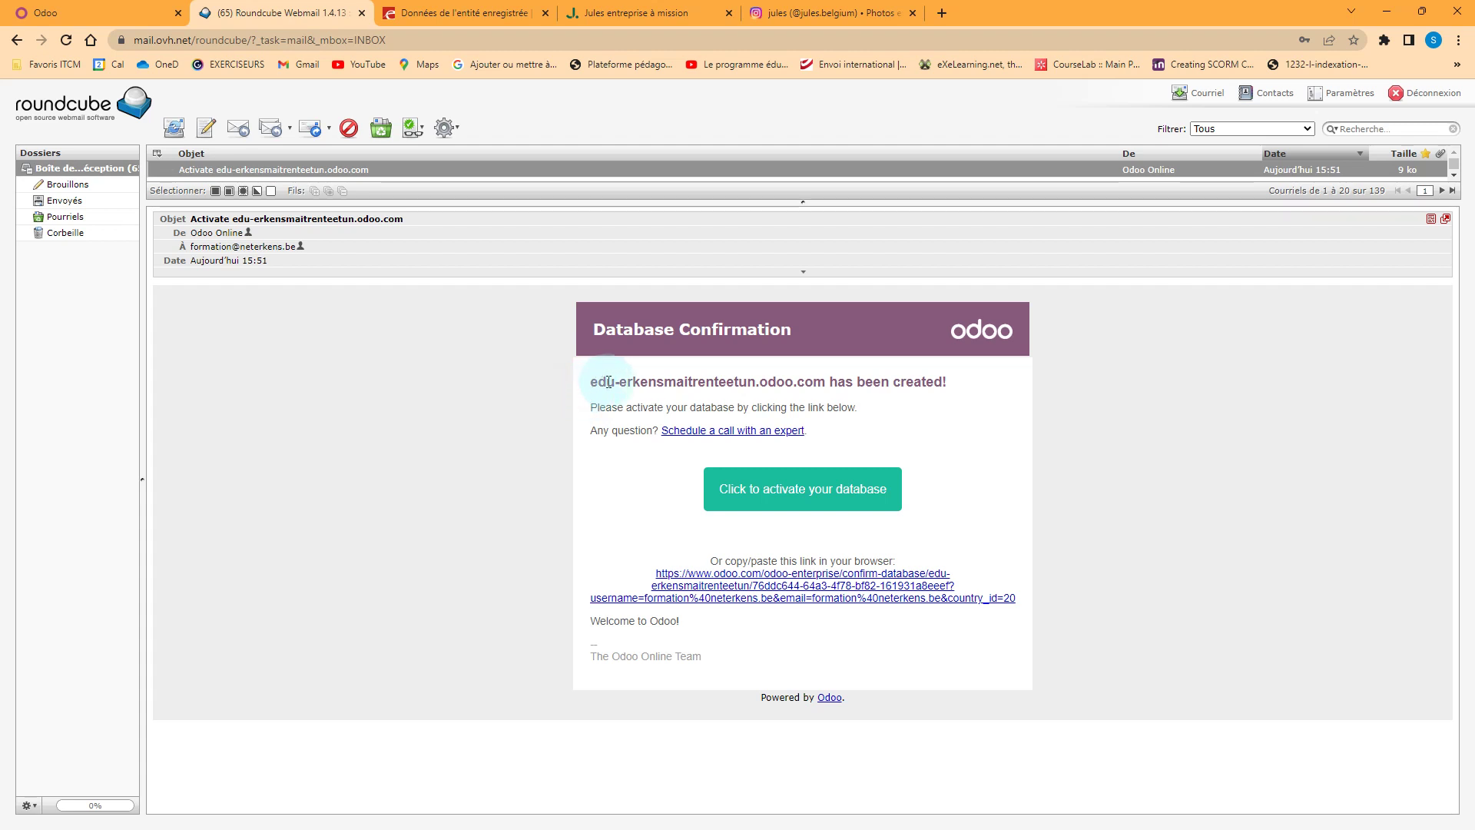
# Activate the new Odoo database from its confirmation e-mail link and bring up Odoo
pyautogui.click(762, 500)
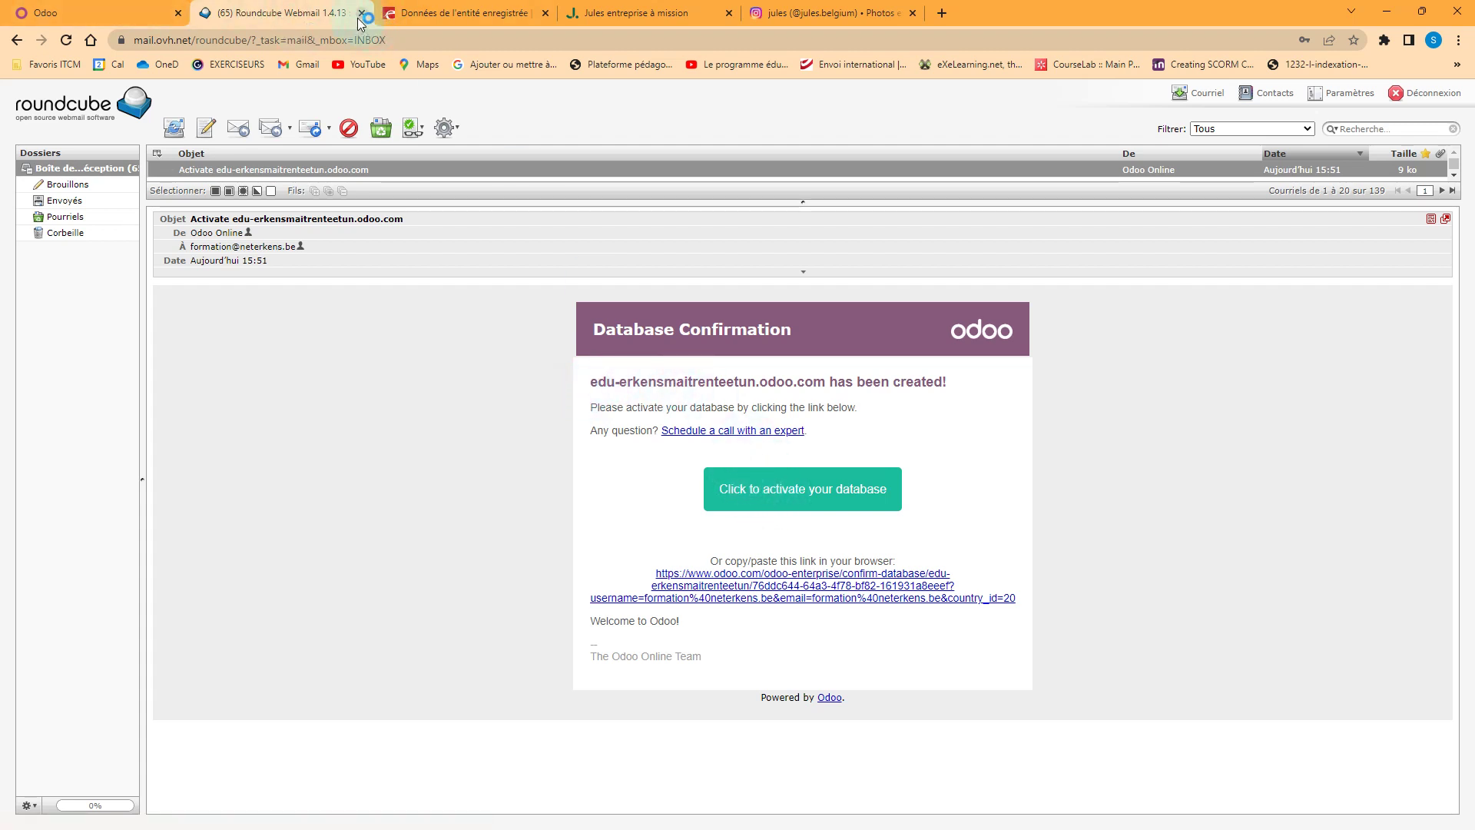
pyautogui.click(115, 14)
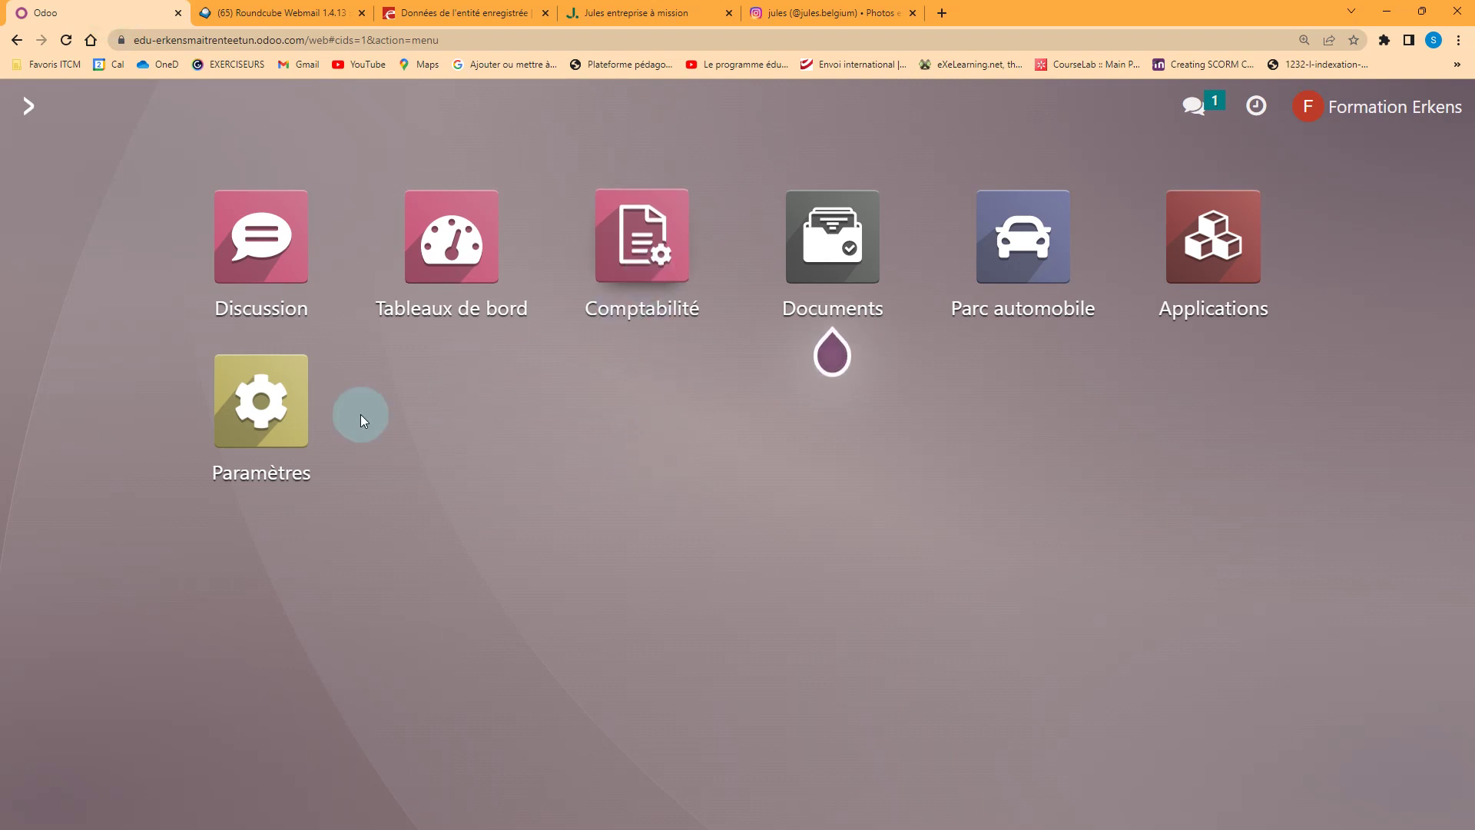
# From Settings' user management, start a new user and enter their e-mail address
pyautogui.click(270, 401)
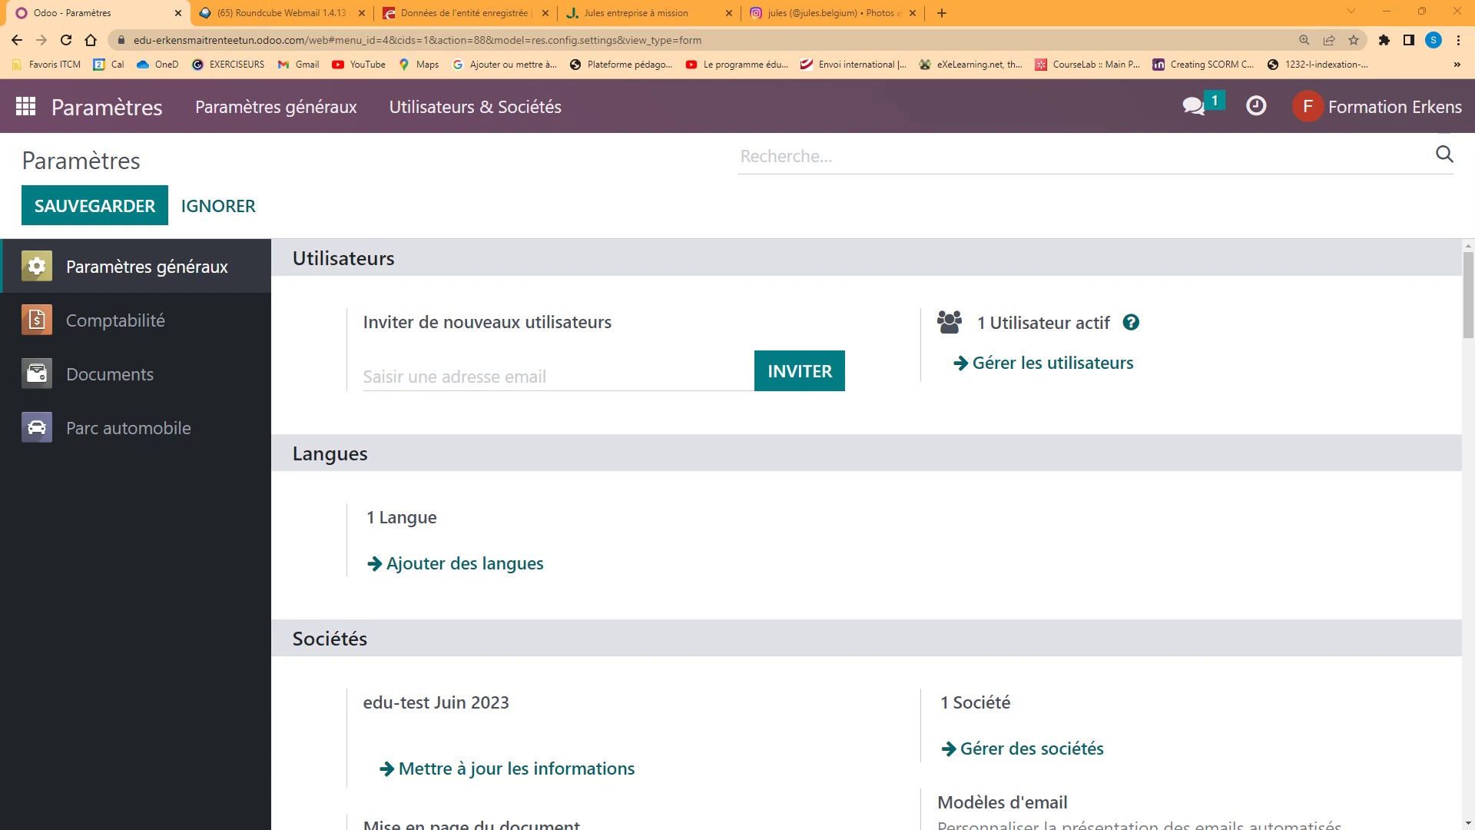
pyautogui.click(1030, 363)
pyautogui.click(86, 209)
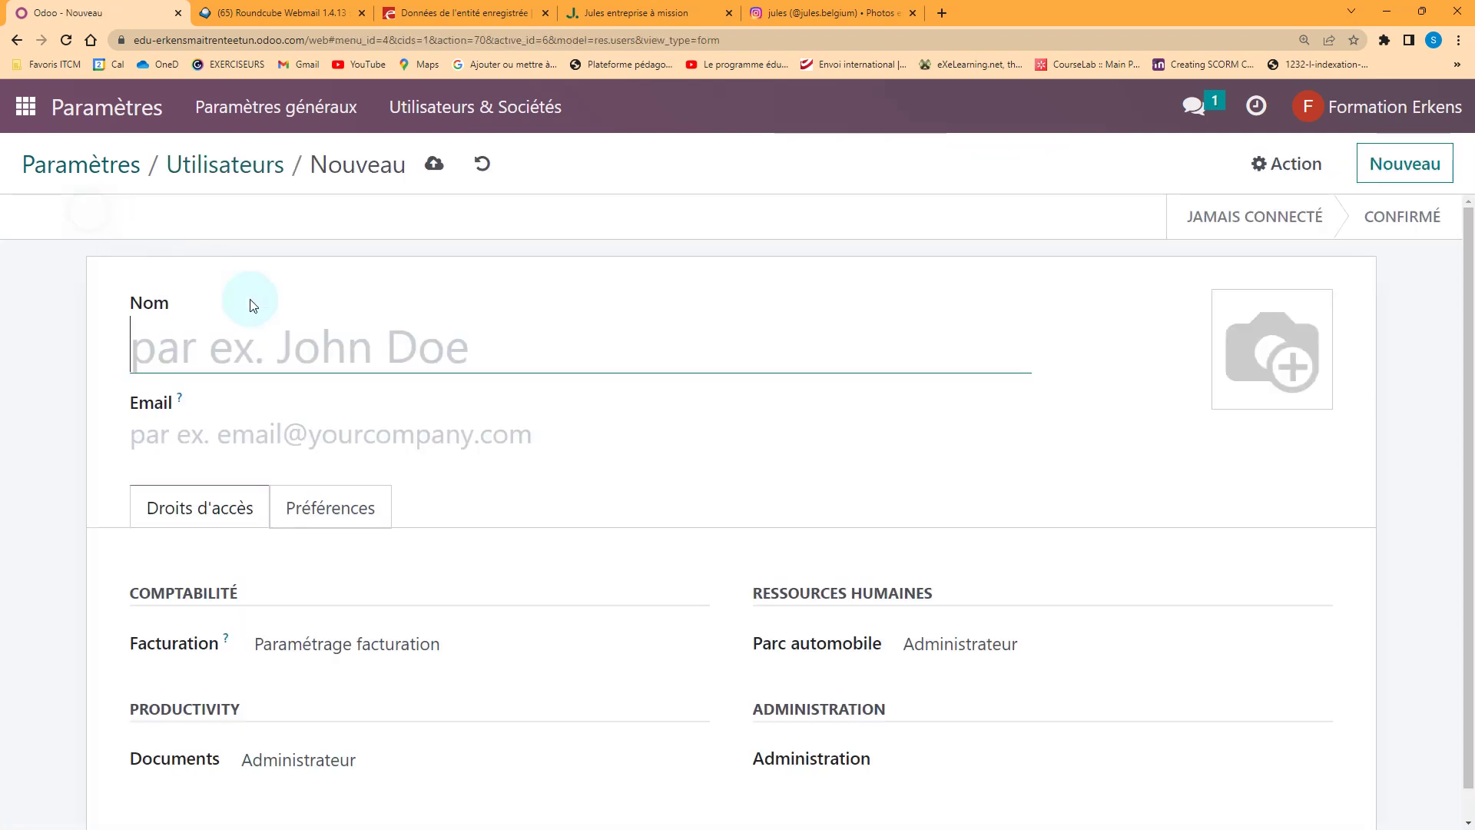
pyautogui.click(357, 428)
pyautogui.hotkey('ctrl', 'v')
pyautogui.click(203, 349)
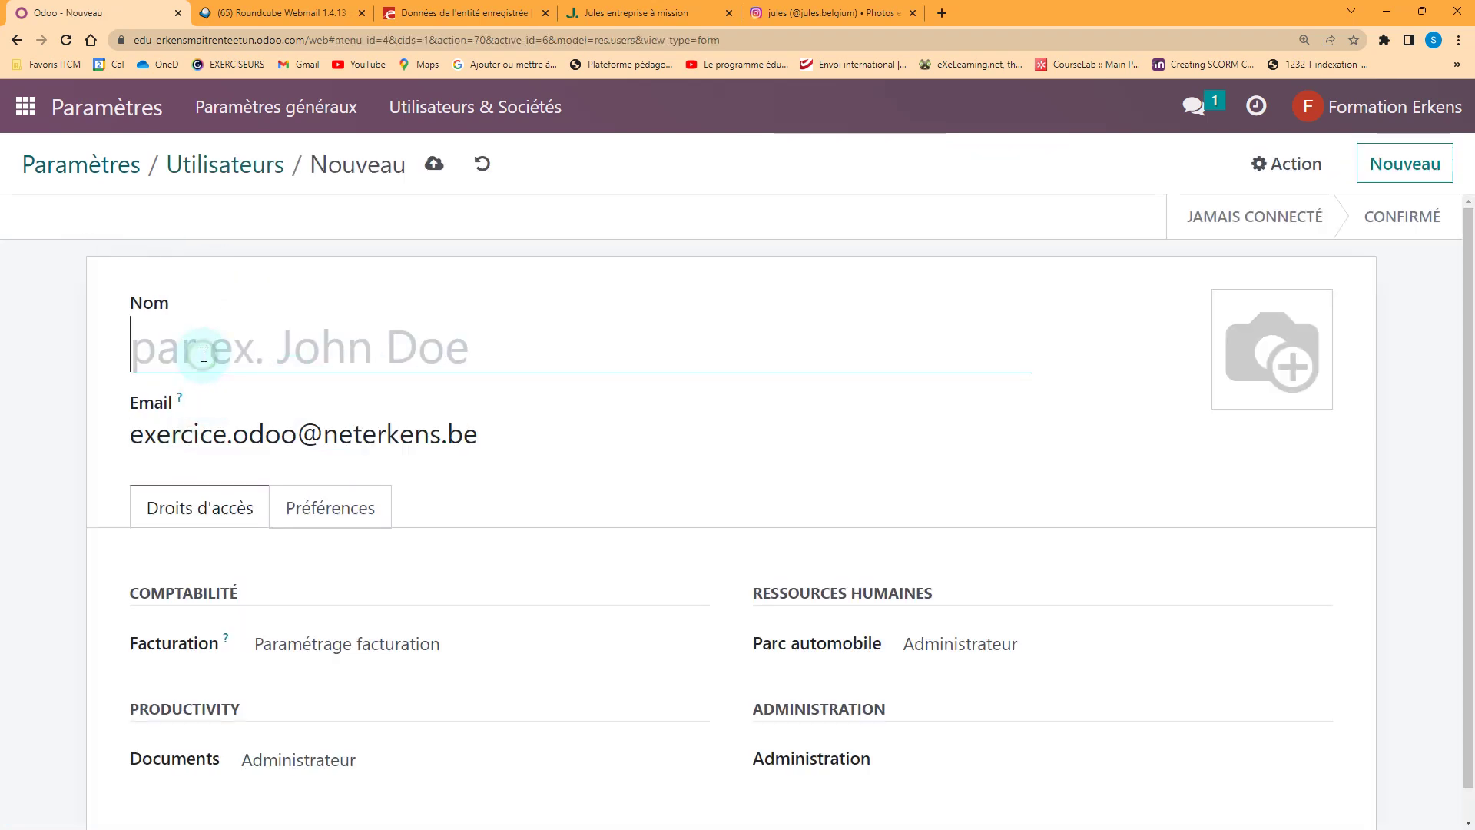
# Enter the user's name, grant Paramètres administration rights, and save to send the invitation
pyautogui.write('Monsieur Erkens')
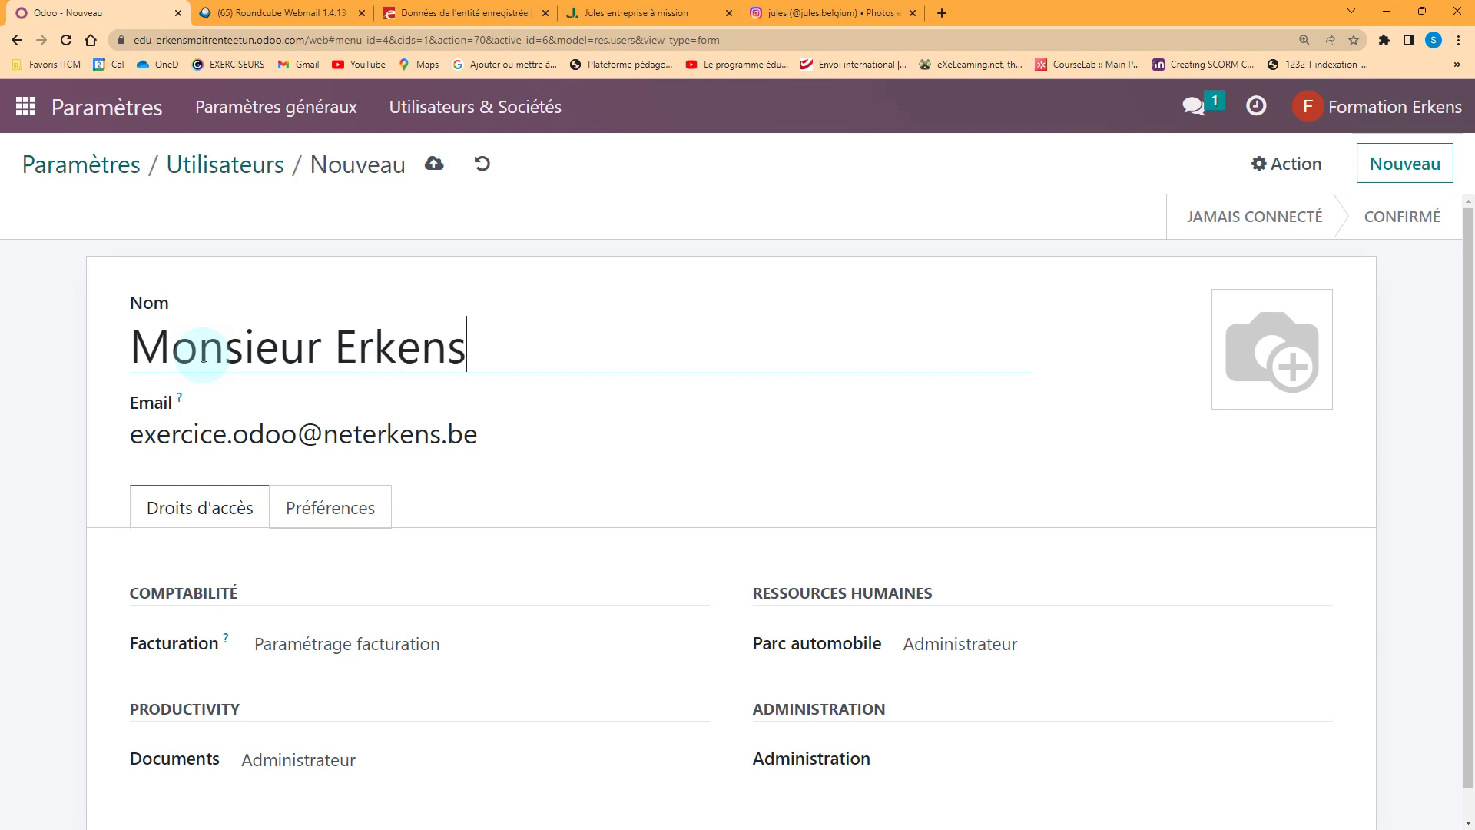
pyautogui.scroll(-1, 556, 553)
pyautogui.click(932, 726)
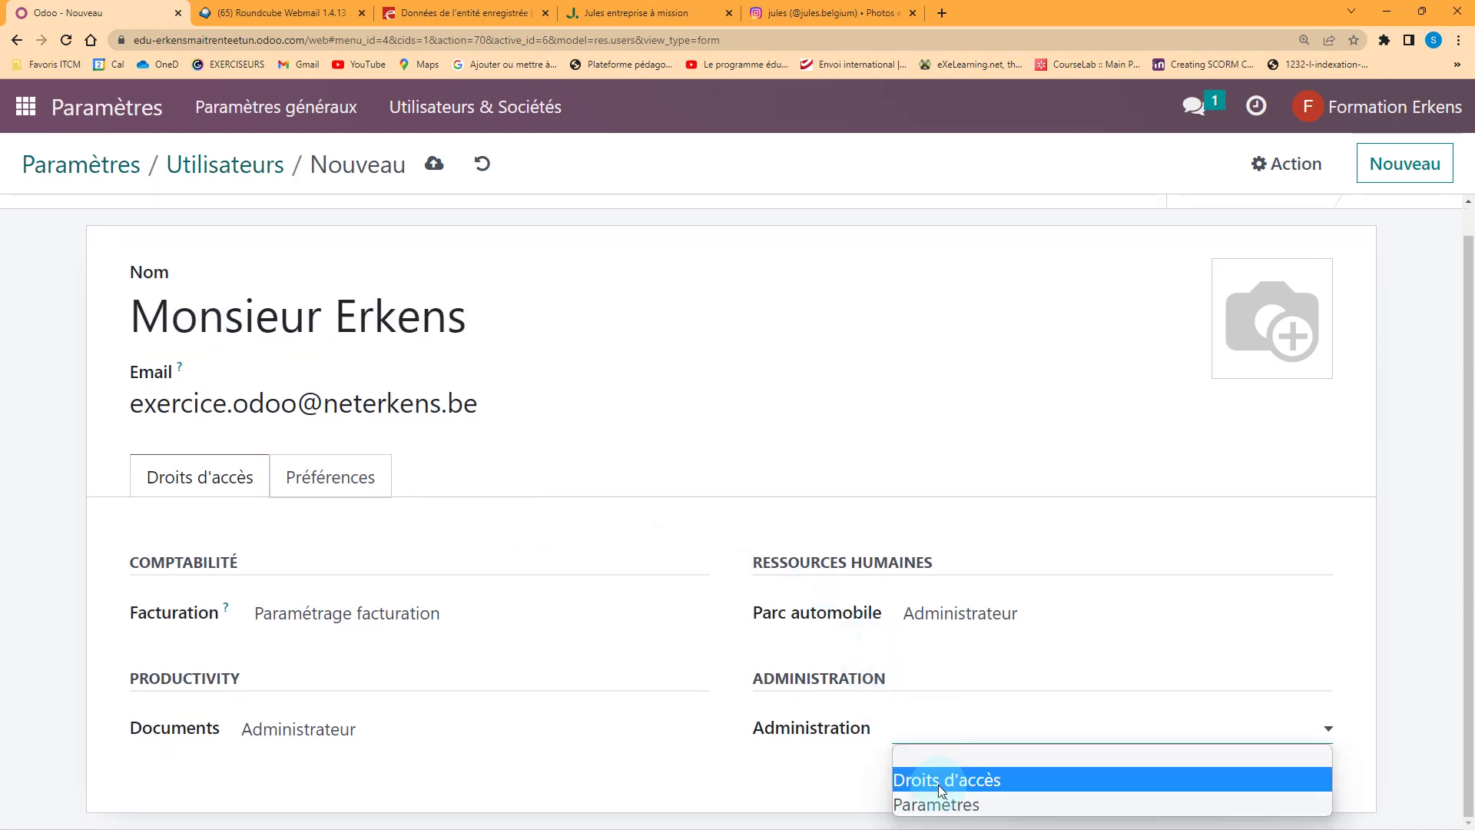
pyautogui.click(938, 804)
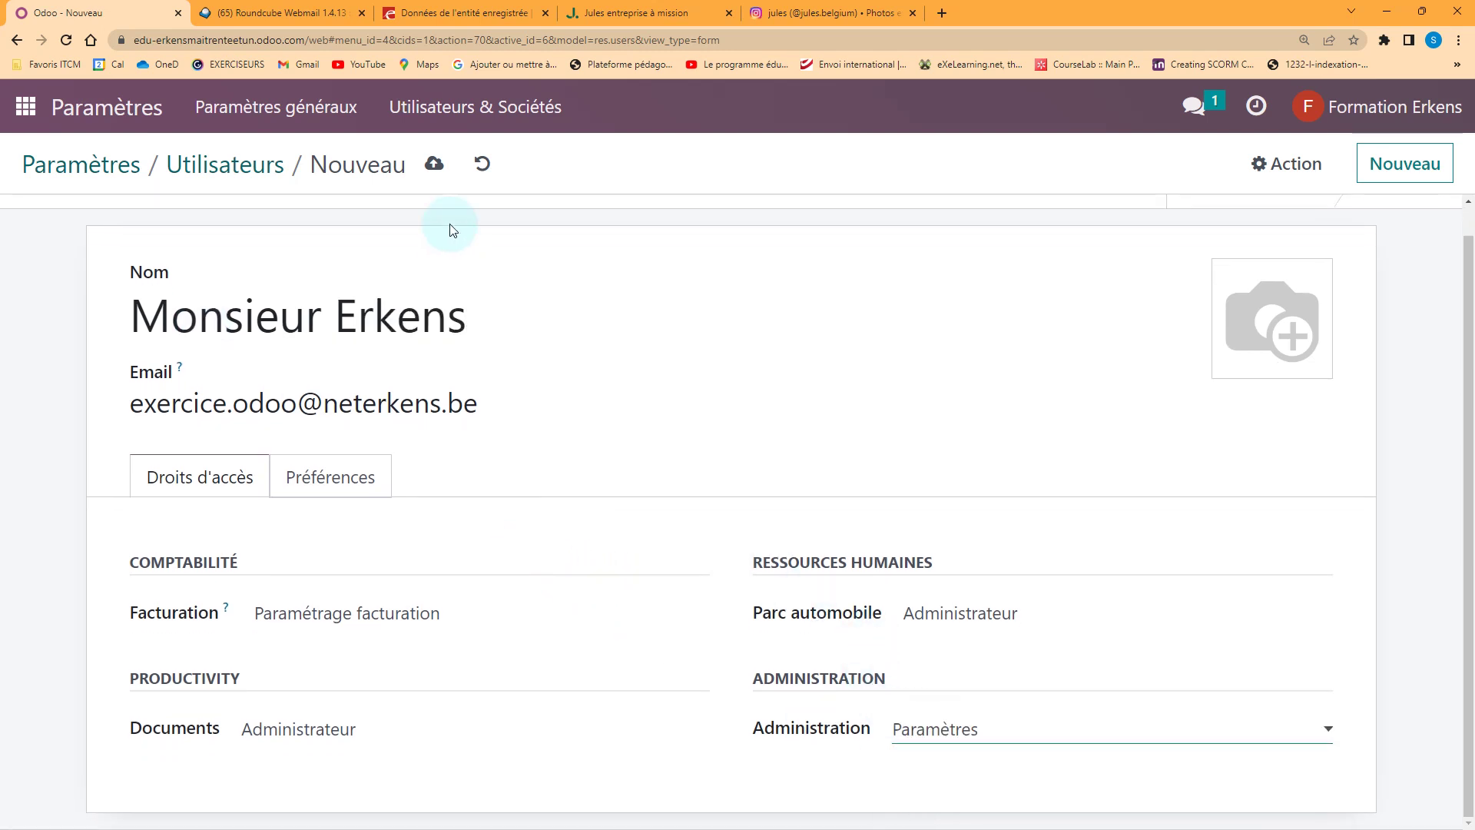
pyautogui.click(434, 164)
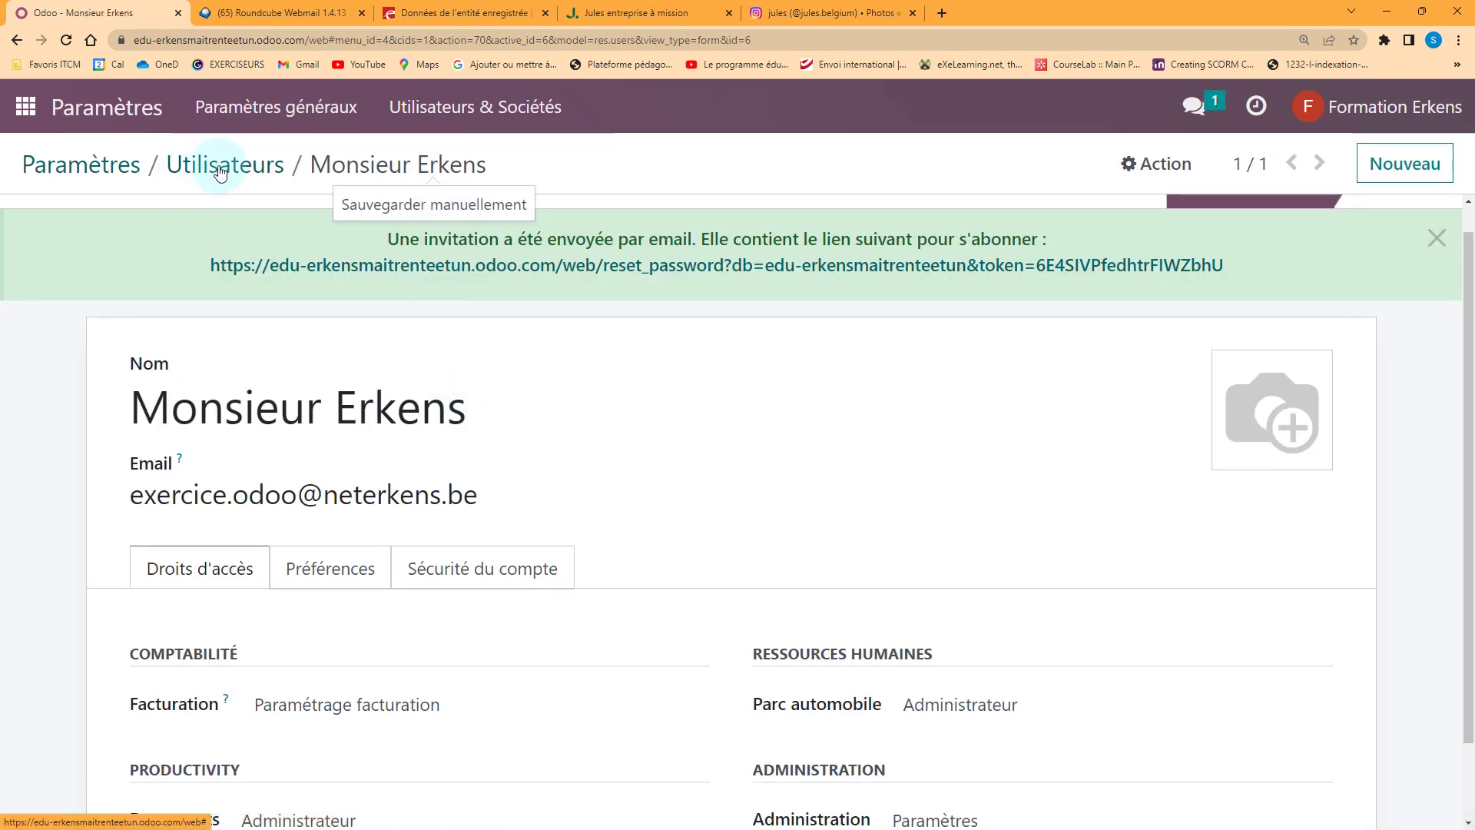
# Open the company's information form from general settings, then bring up the BCE registry page
pyautogui.click(102, 169)
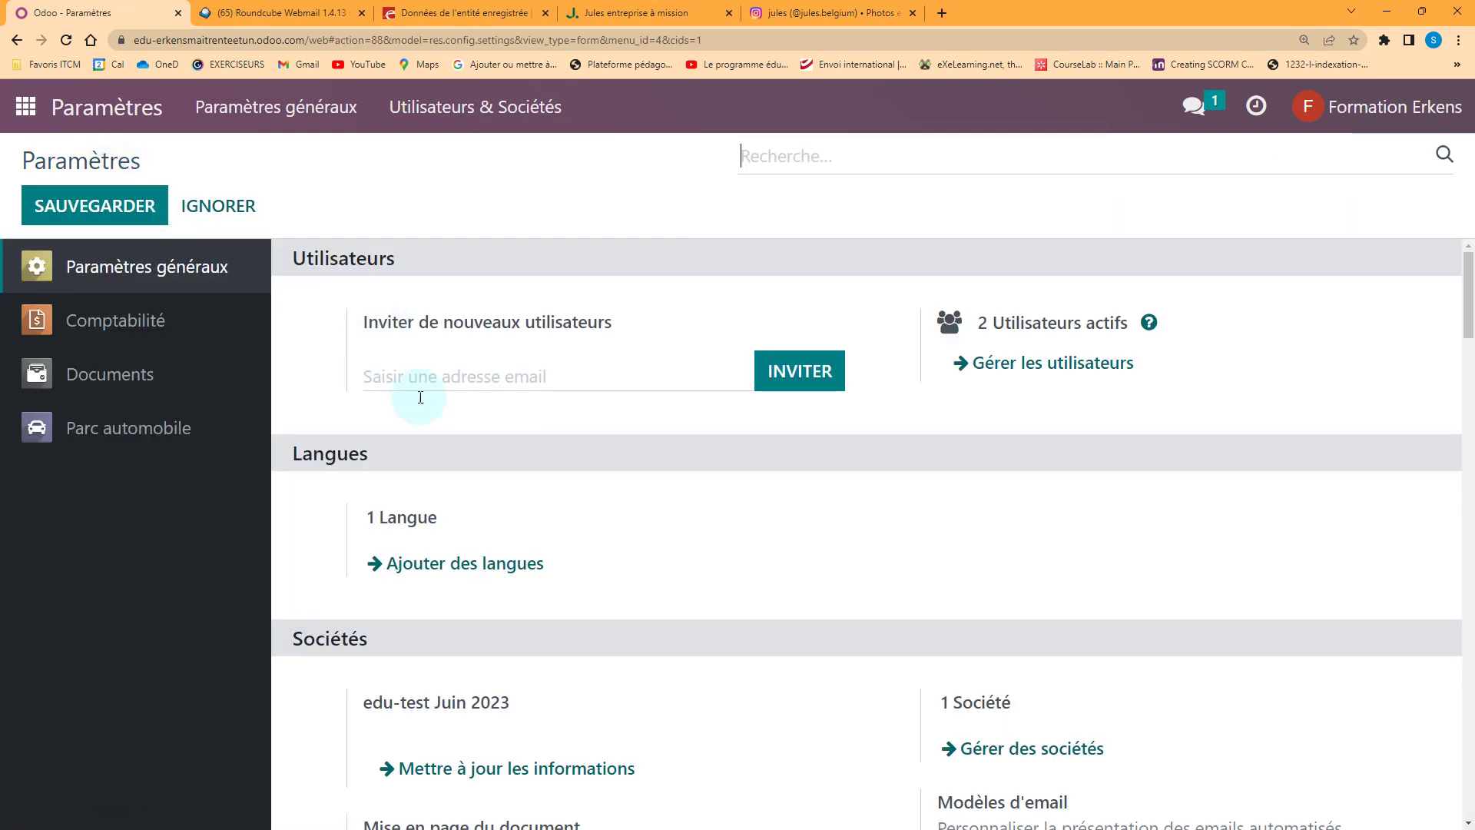
pyautogui.scroll(-3, 415, 423)
pyautogui.click(550, 540)
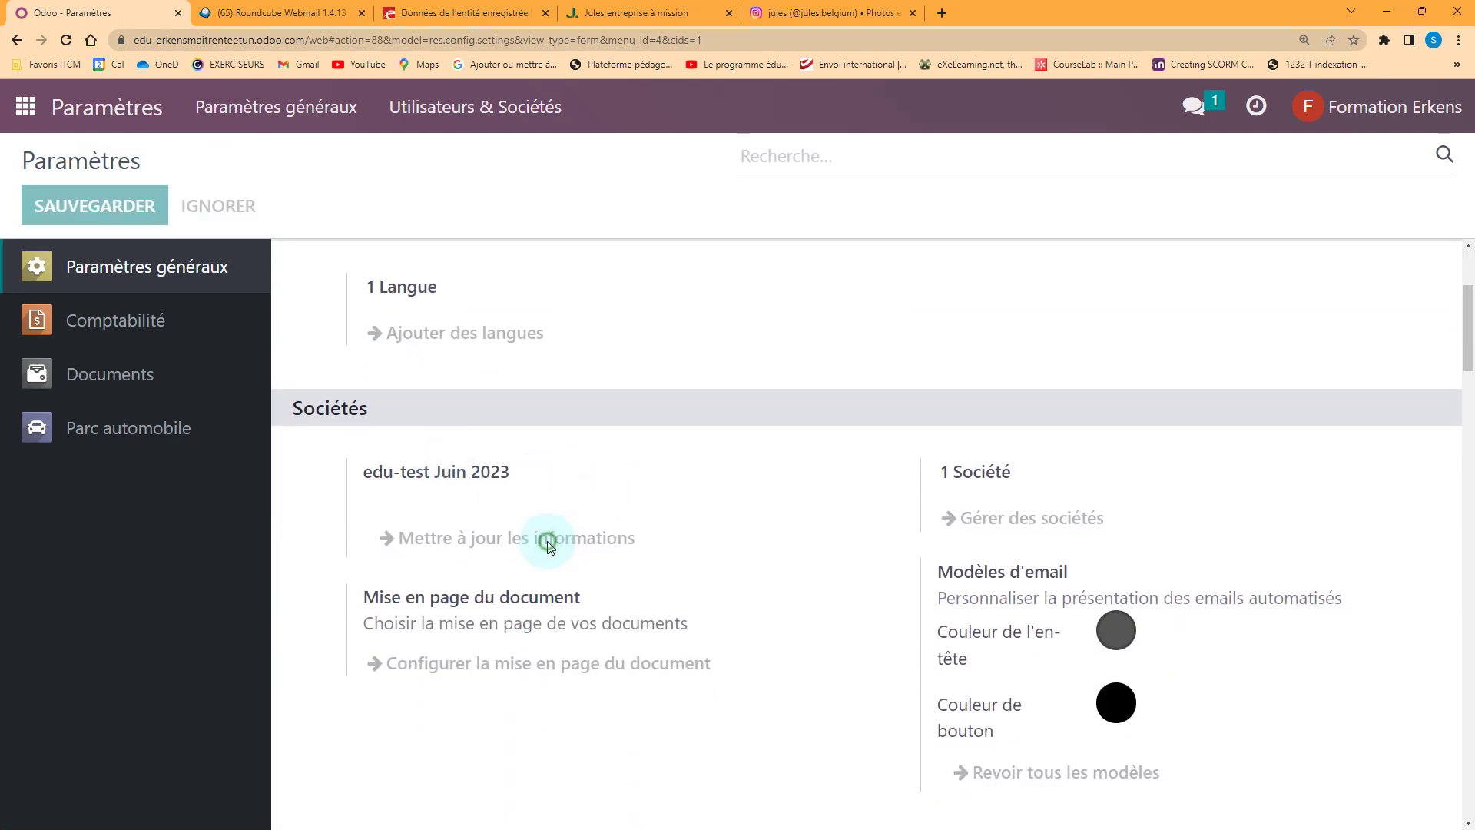
pyautogui.click(487, 10)
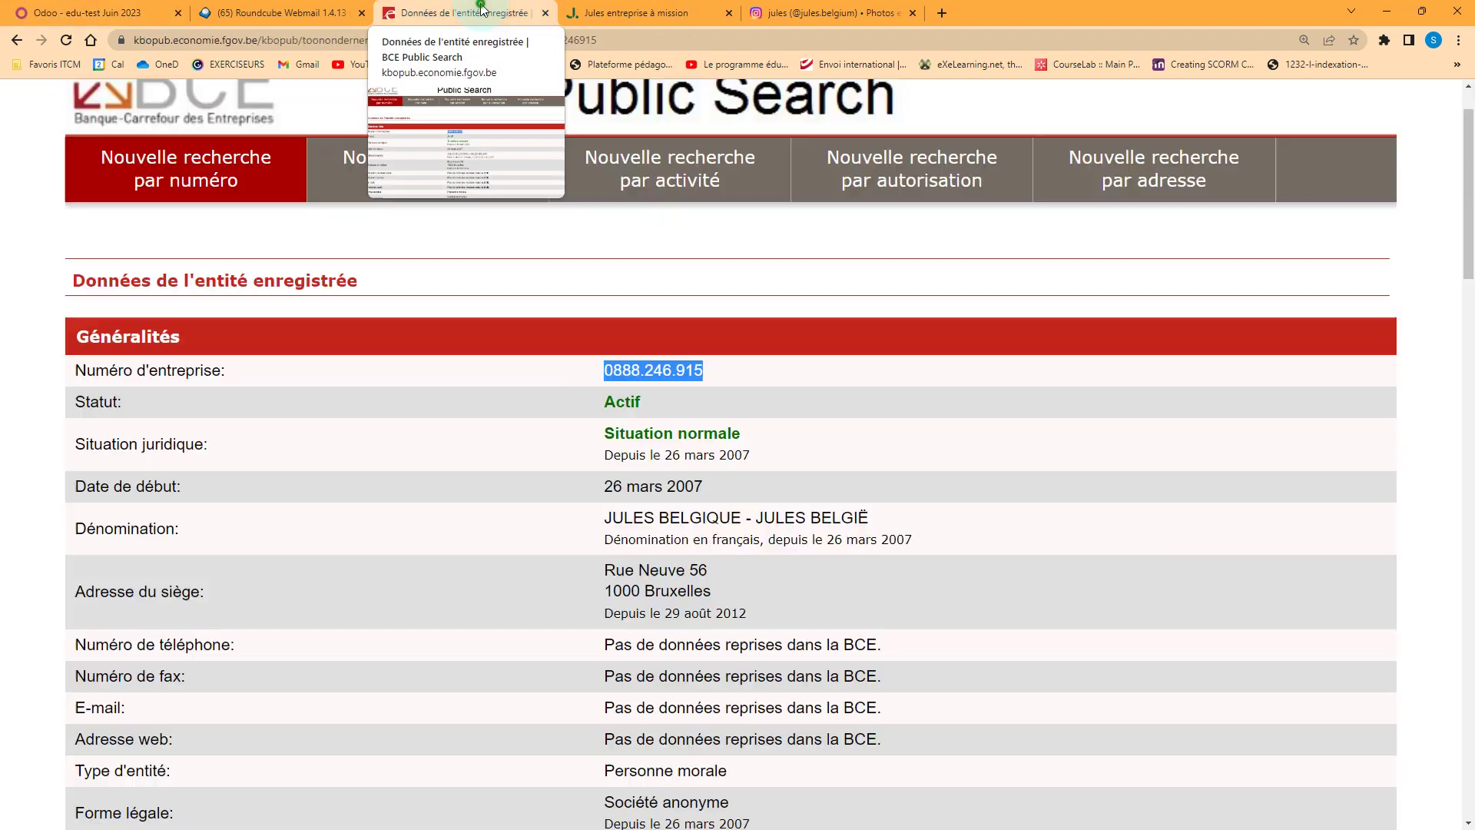
# Start a new BCE search by name, entering JULES BELGIQUE
pyautogui.click(635, 472)
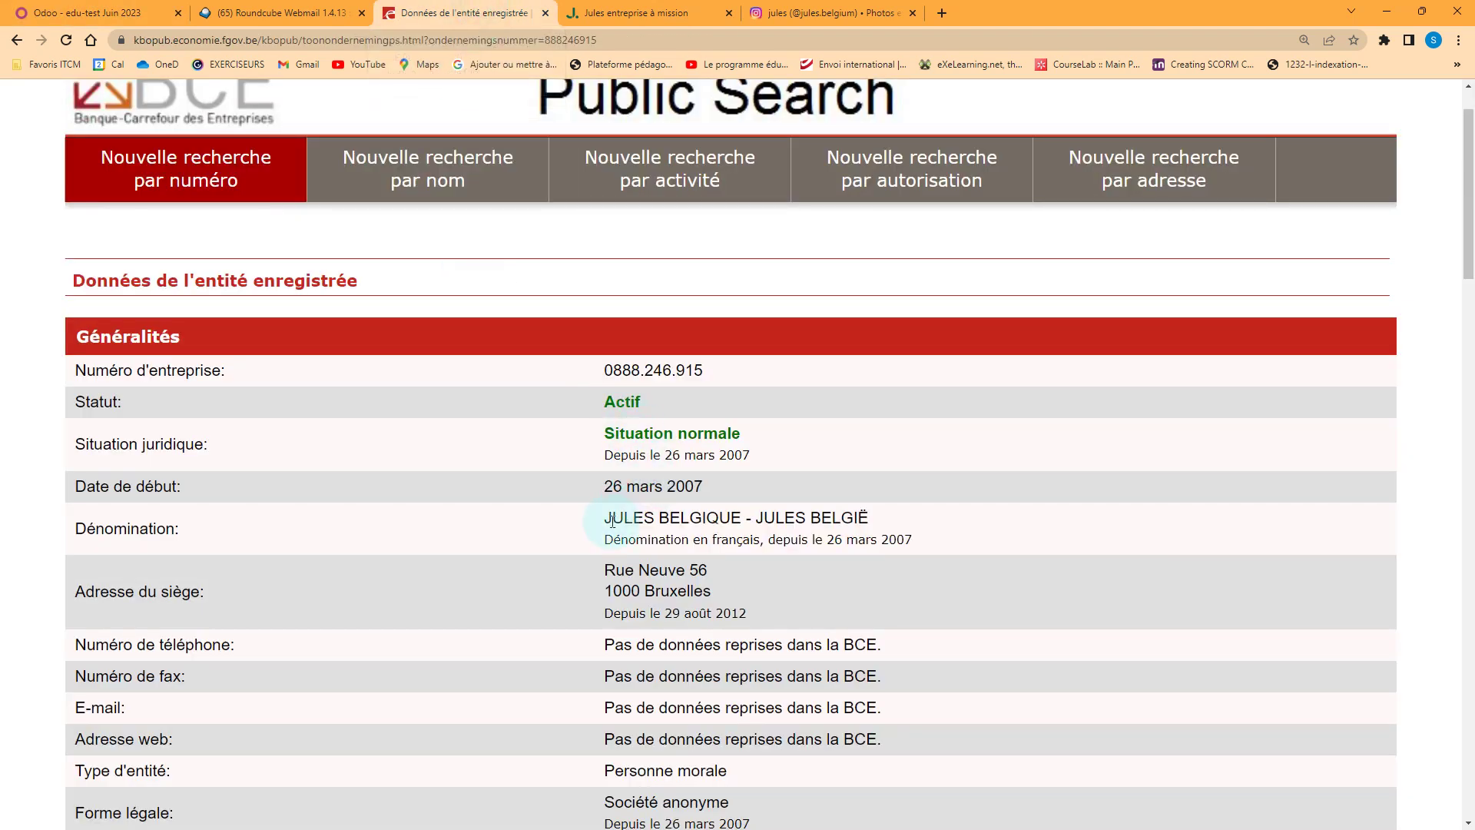
pyautogui.moveTo(605, 520); pyautogui.dragTo(712, 517)
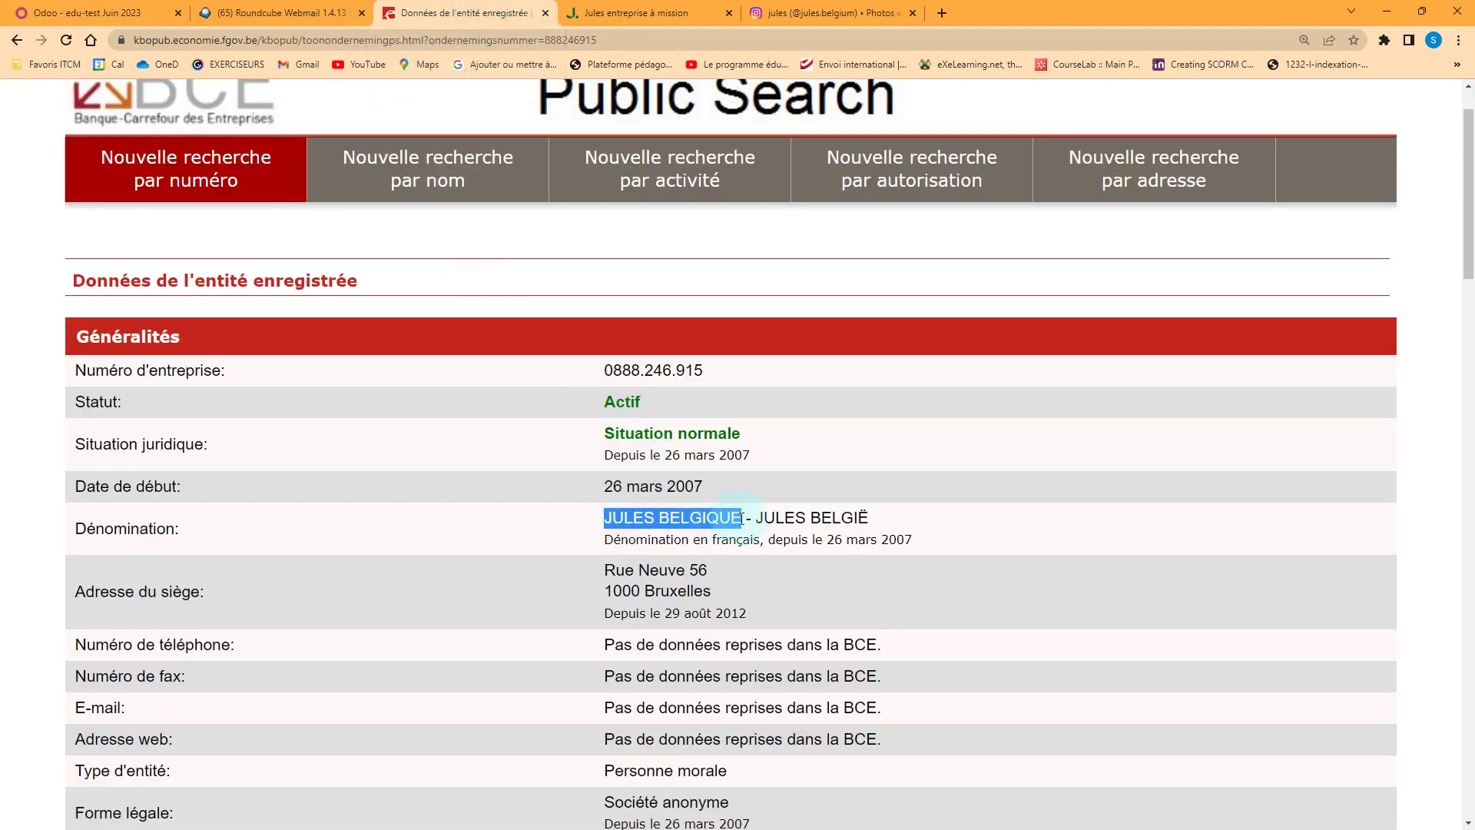
pyautogui.click(418, 178)
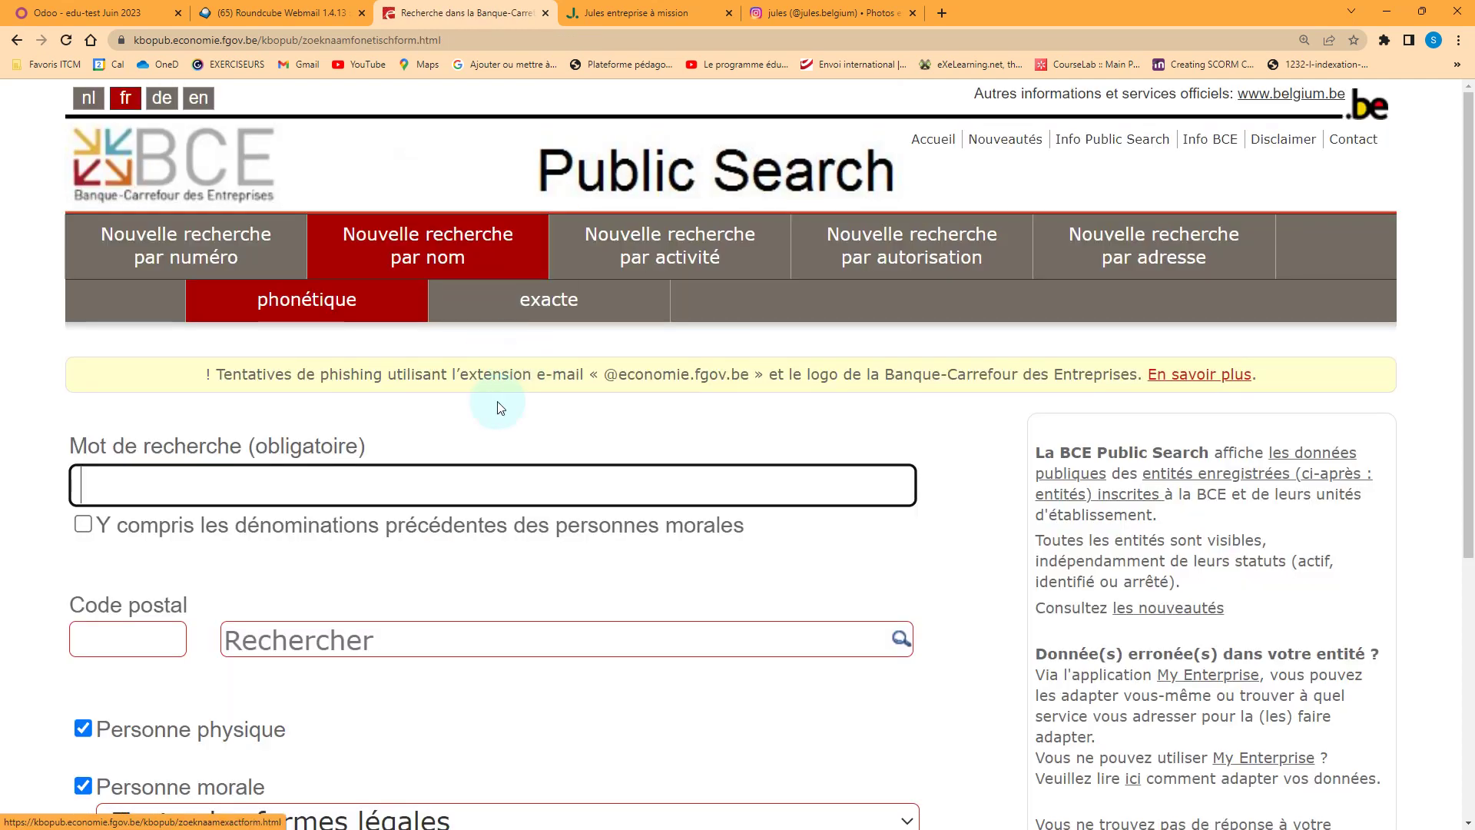
pyautogui.click(331, 486)
pyautogui.write('JULES BELGIQUE')
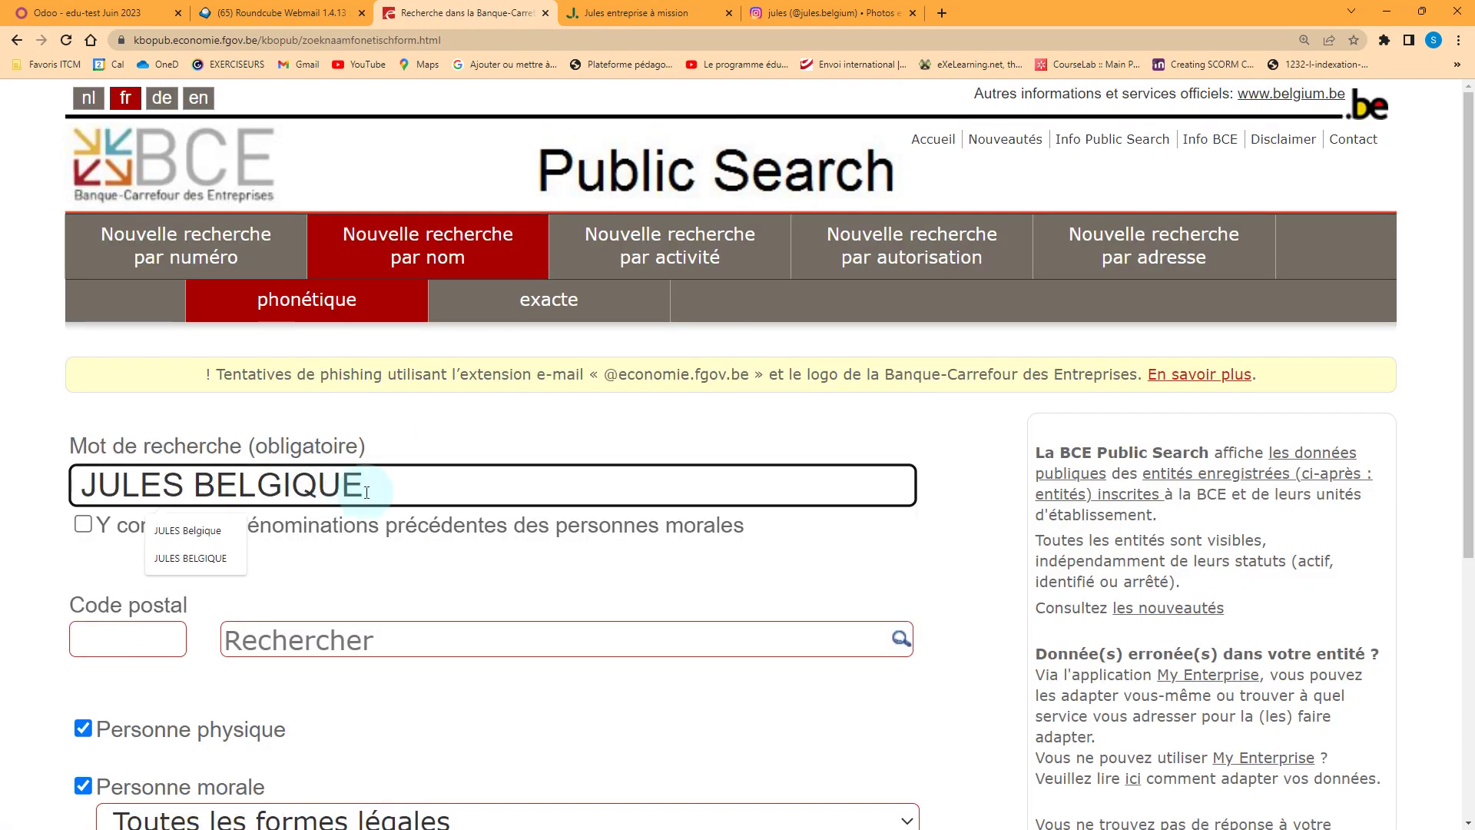
pyautogui.scroll(-2, 385, 576)
pyautogui.click(83, 576)
pyautogui.scroll(-3, 431, 560)
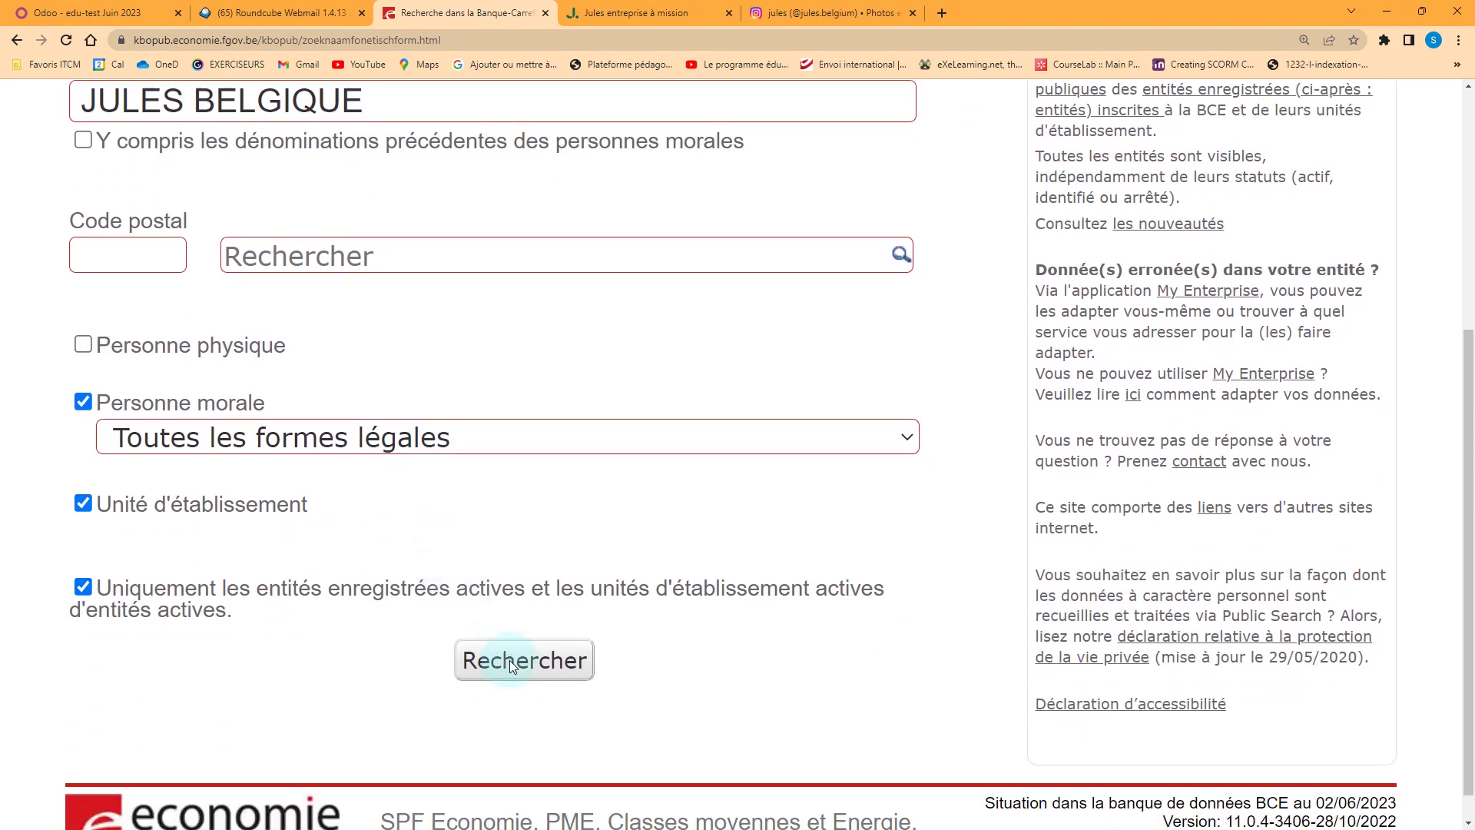
pyautogui.click(509, 661)
pyautogui.click(326, 553)
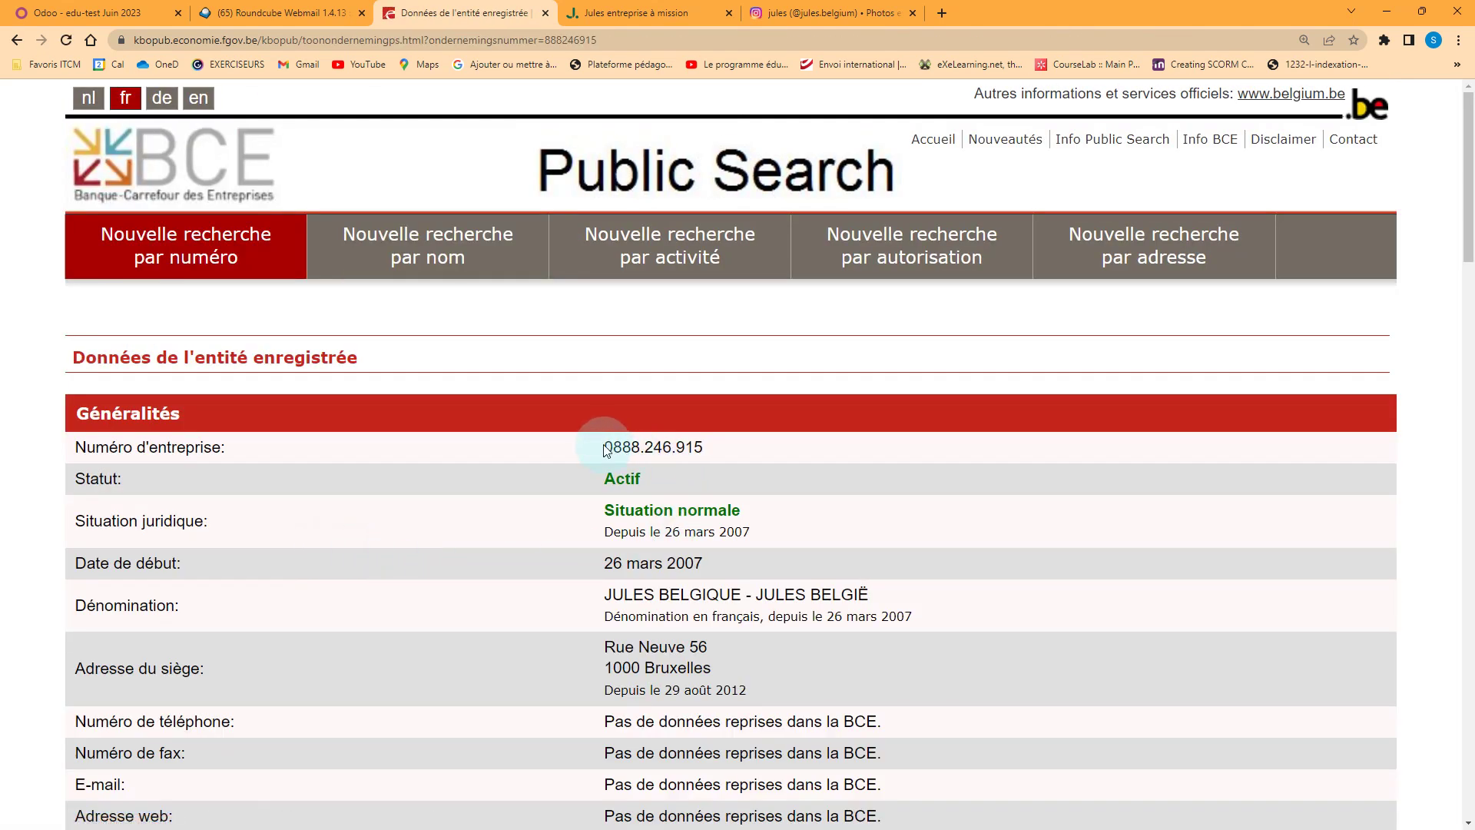
pyautogui.moveTo(606, 450); pyautogui.dragTo(703, 448)
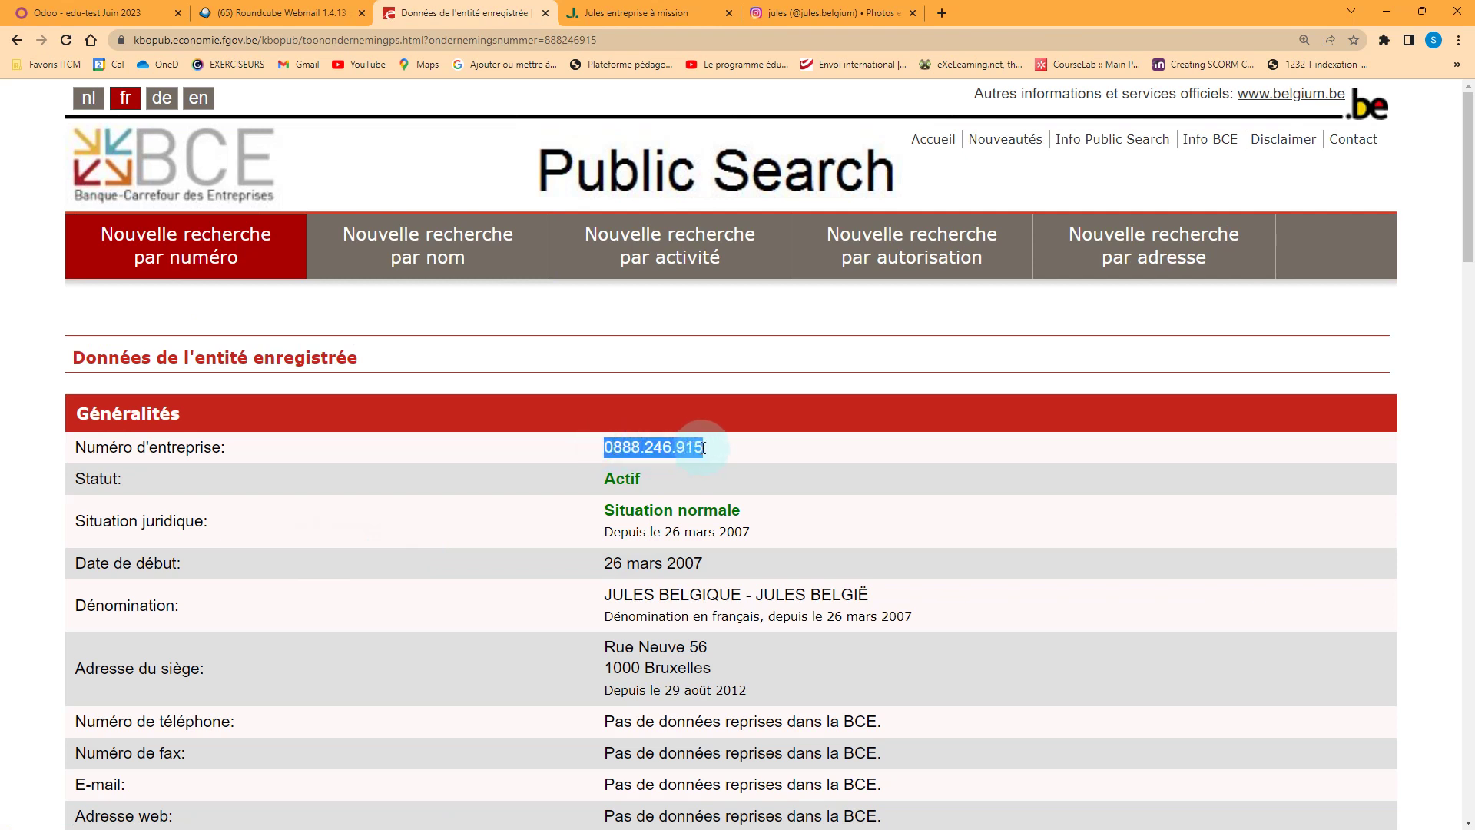
pyautogui.click(165, 16)
pyautogui.click(291, 589)
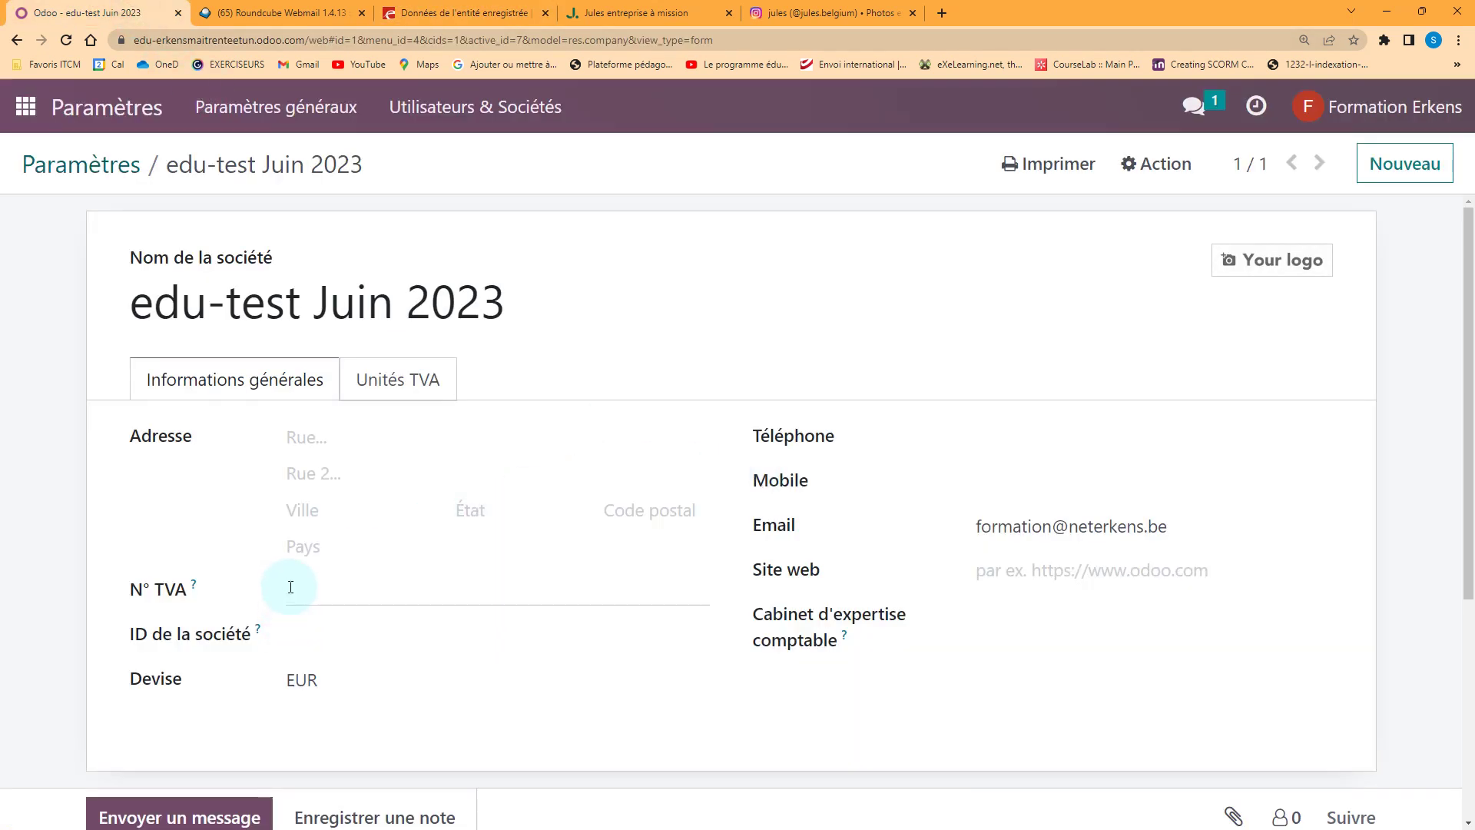
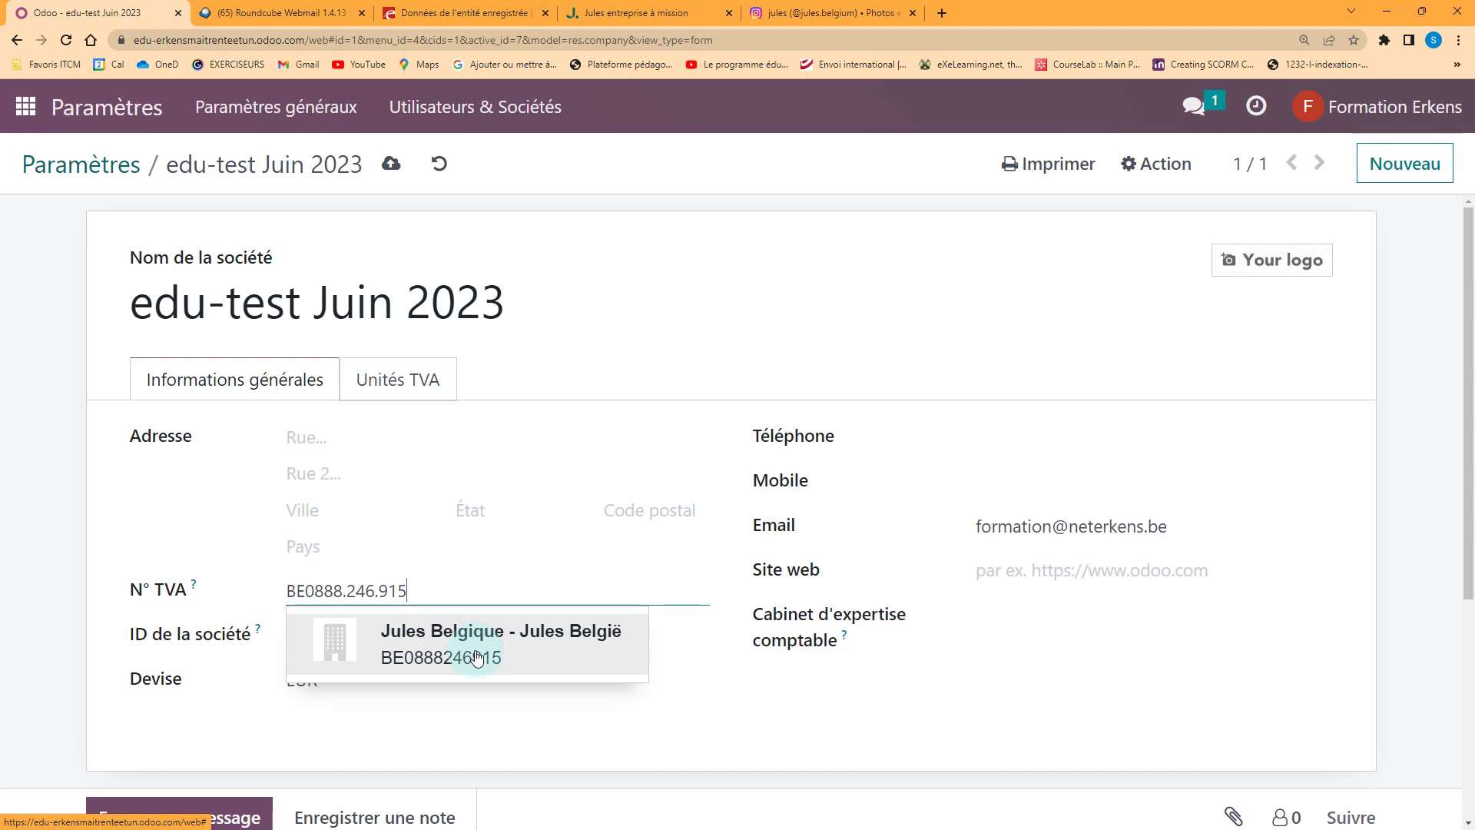
pyautogui.click(476, 656)
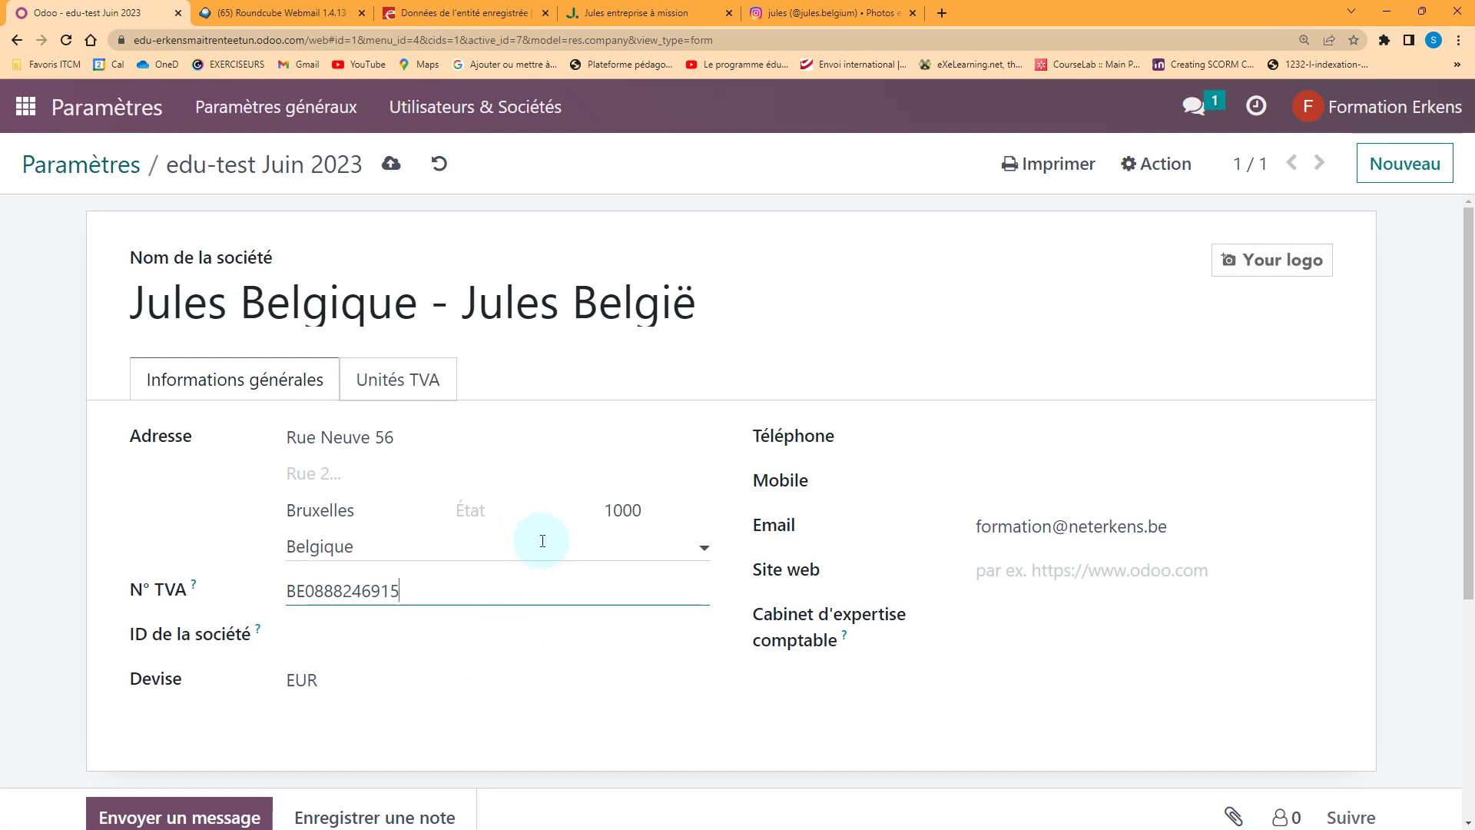
pyautogui.click(391, 164)
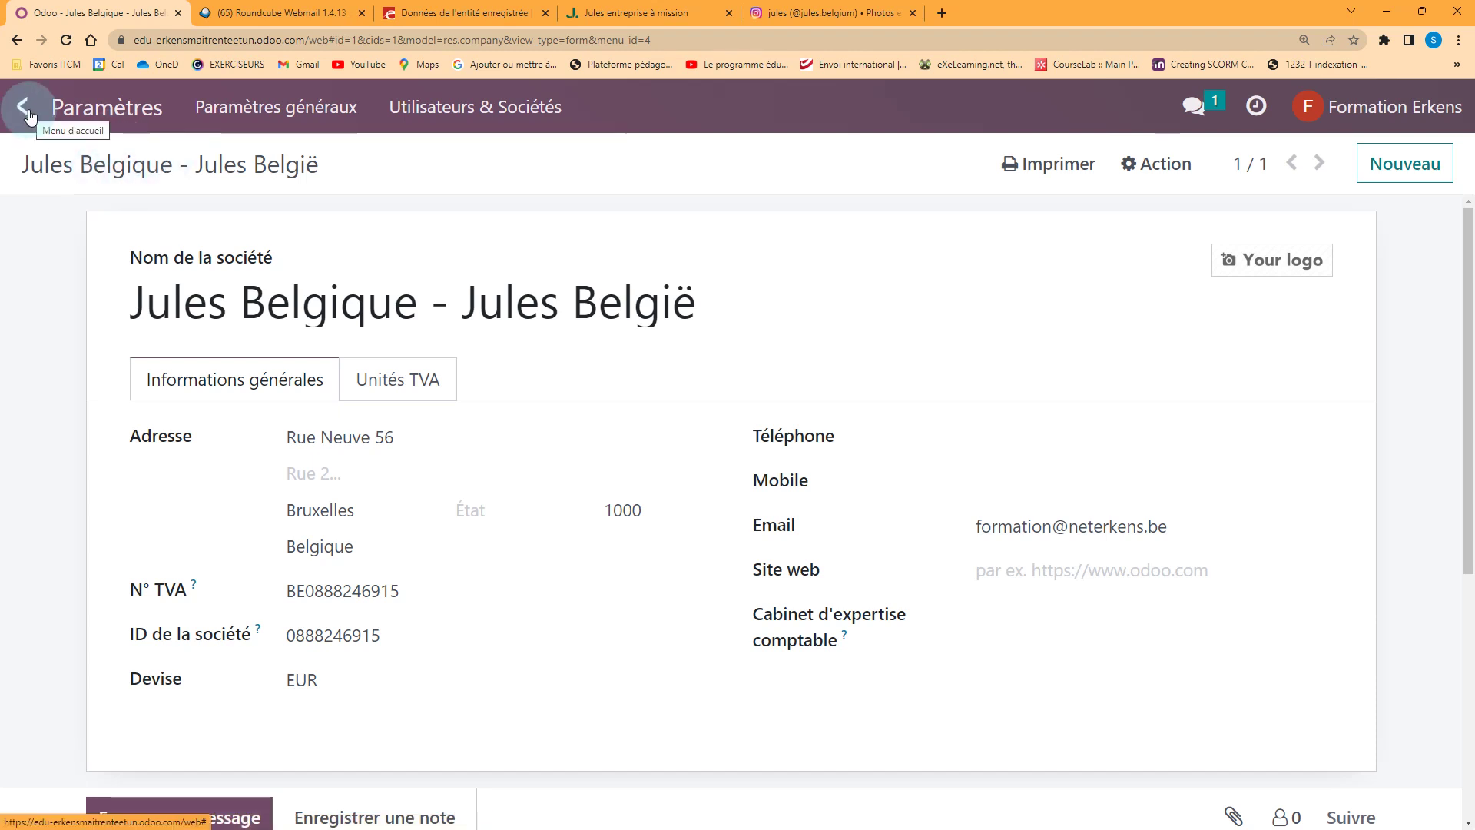
pyautogui.click(261, 111)
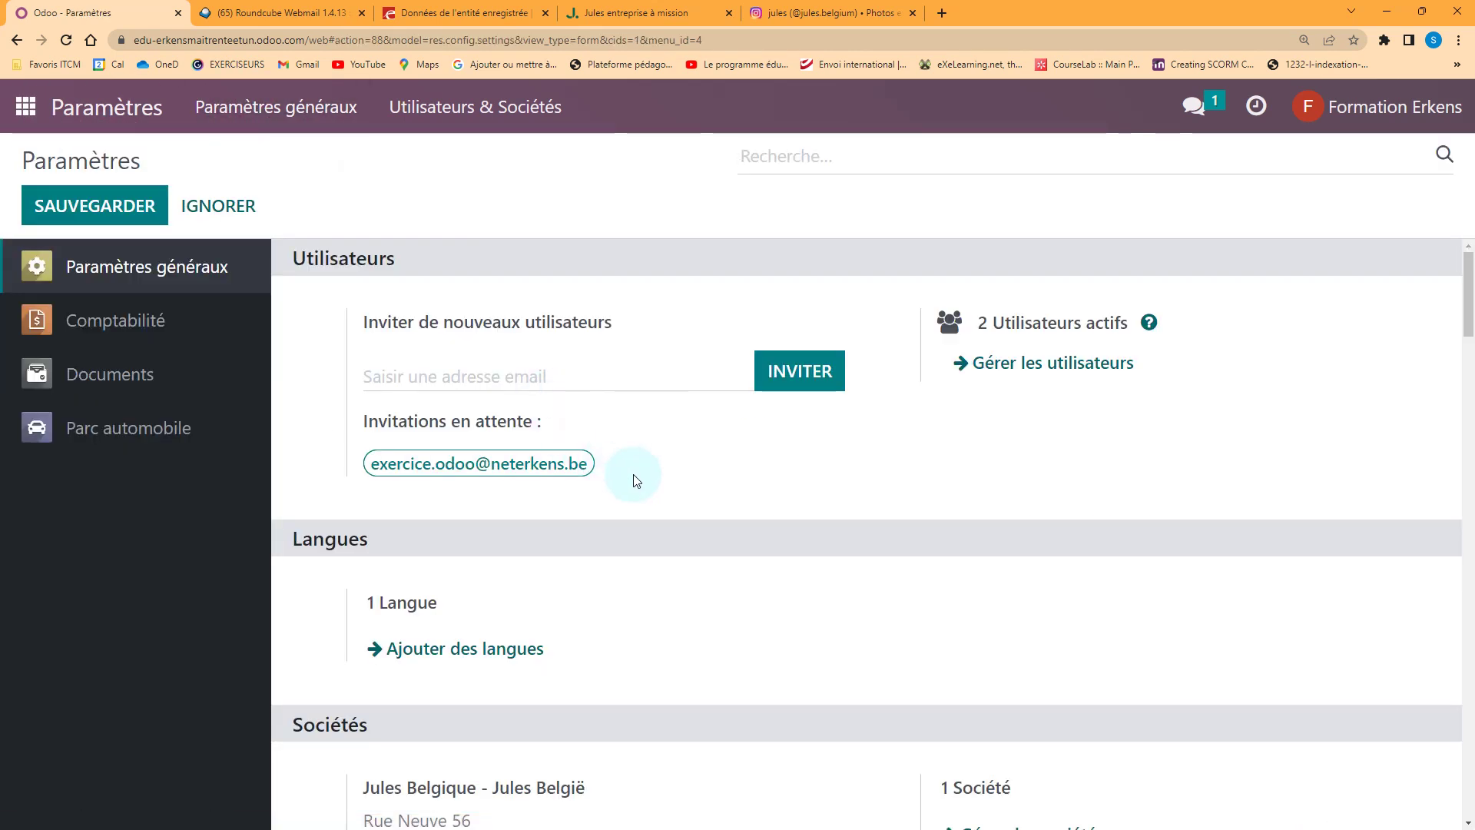
# Review the document layout dialog's company details and slogan, then view Jules's mission page
pyautogui.scroll(-6, 633, 473)
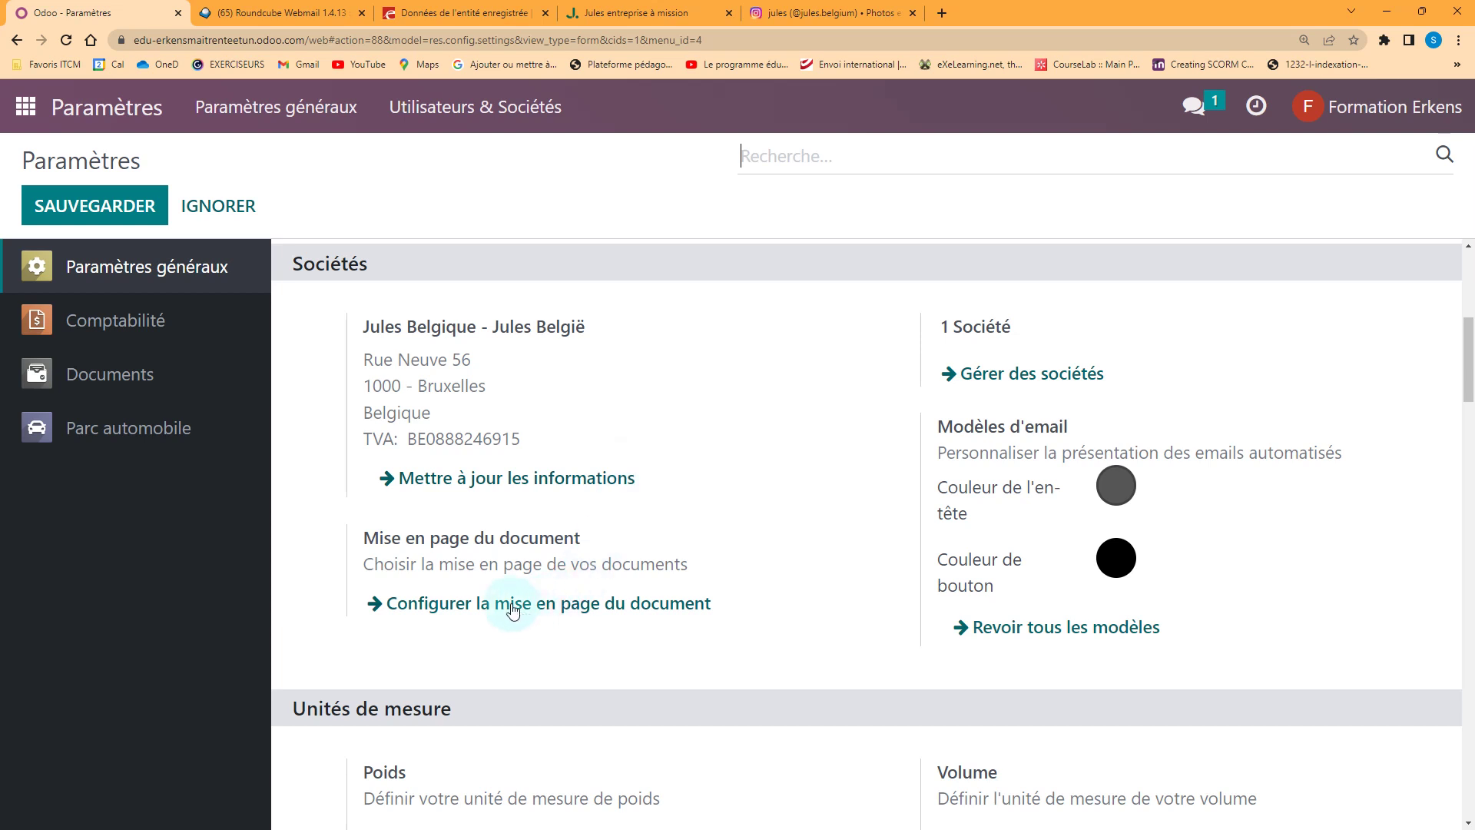
pyautogui.click(483, 607)
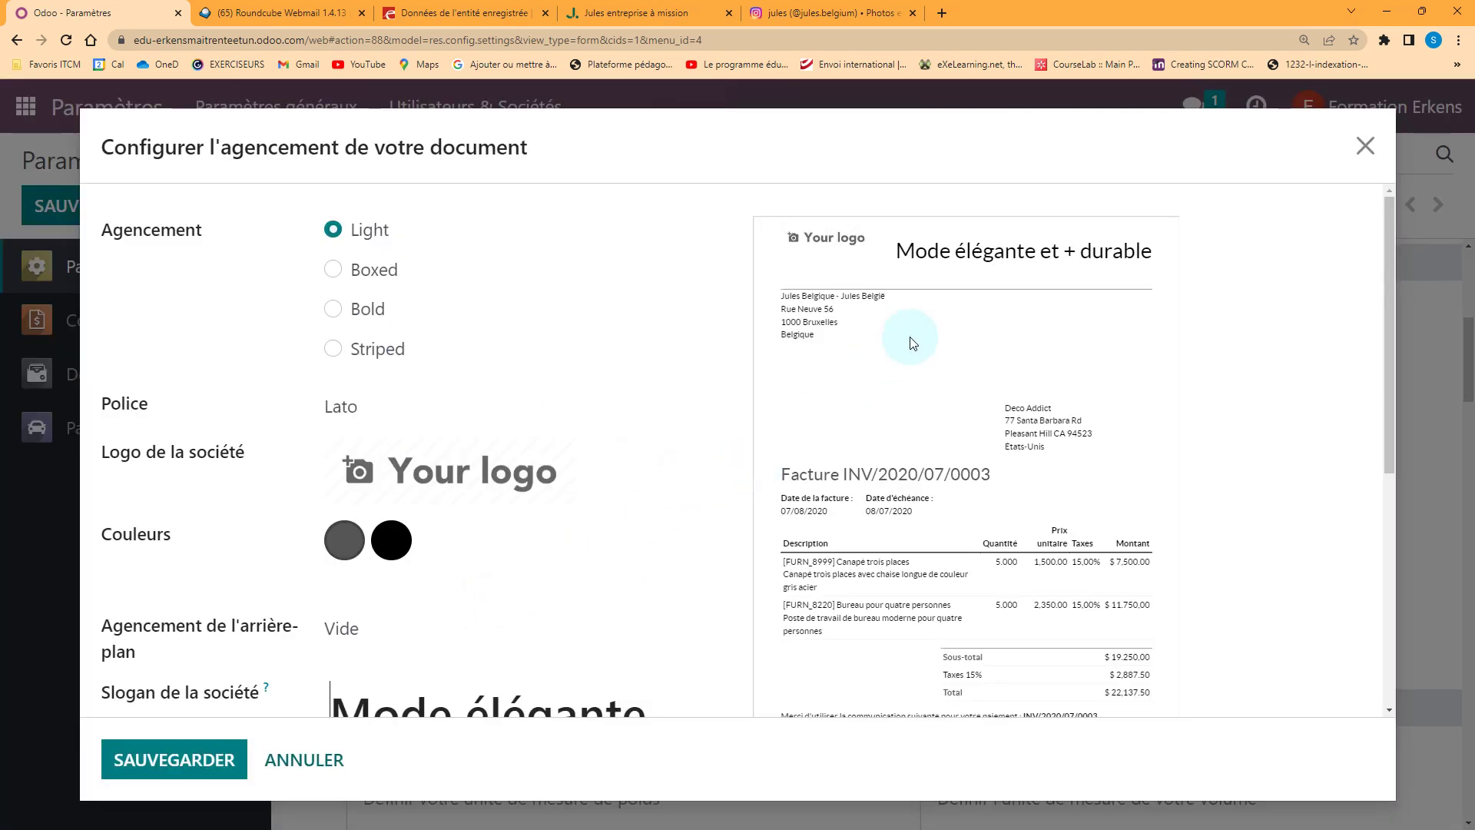
pyautogui.scroll(-2, 584, 453)
pyautogui.scroll(-1, 569, 462)
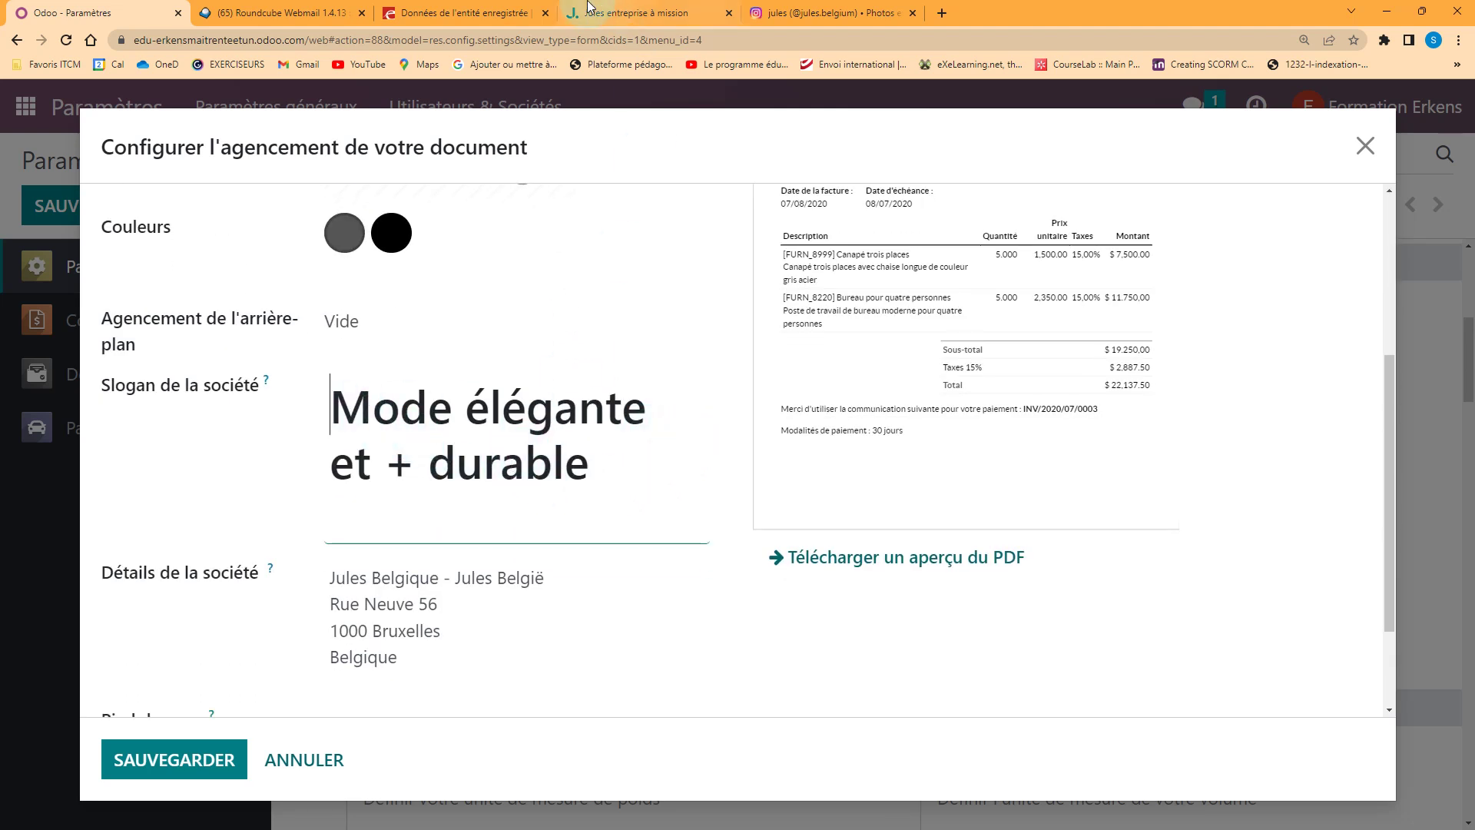
pyautogui.click(638, 13)
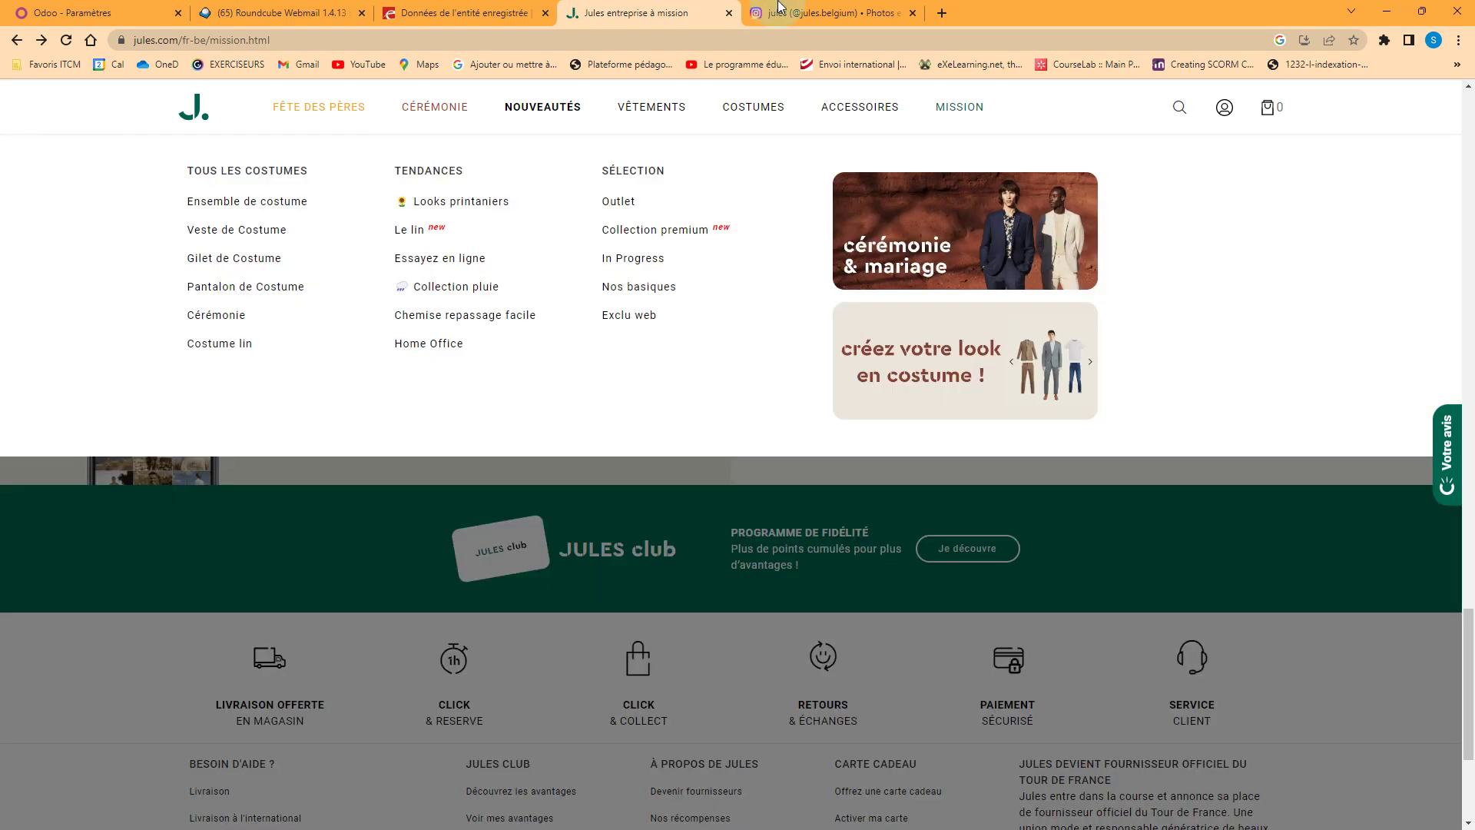
# Browse the Jules Instagram profile and BCE page, then return to Odoo's layout dialog
pyautogui.click(779, 8)
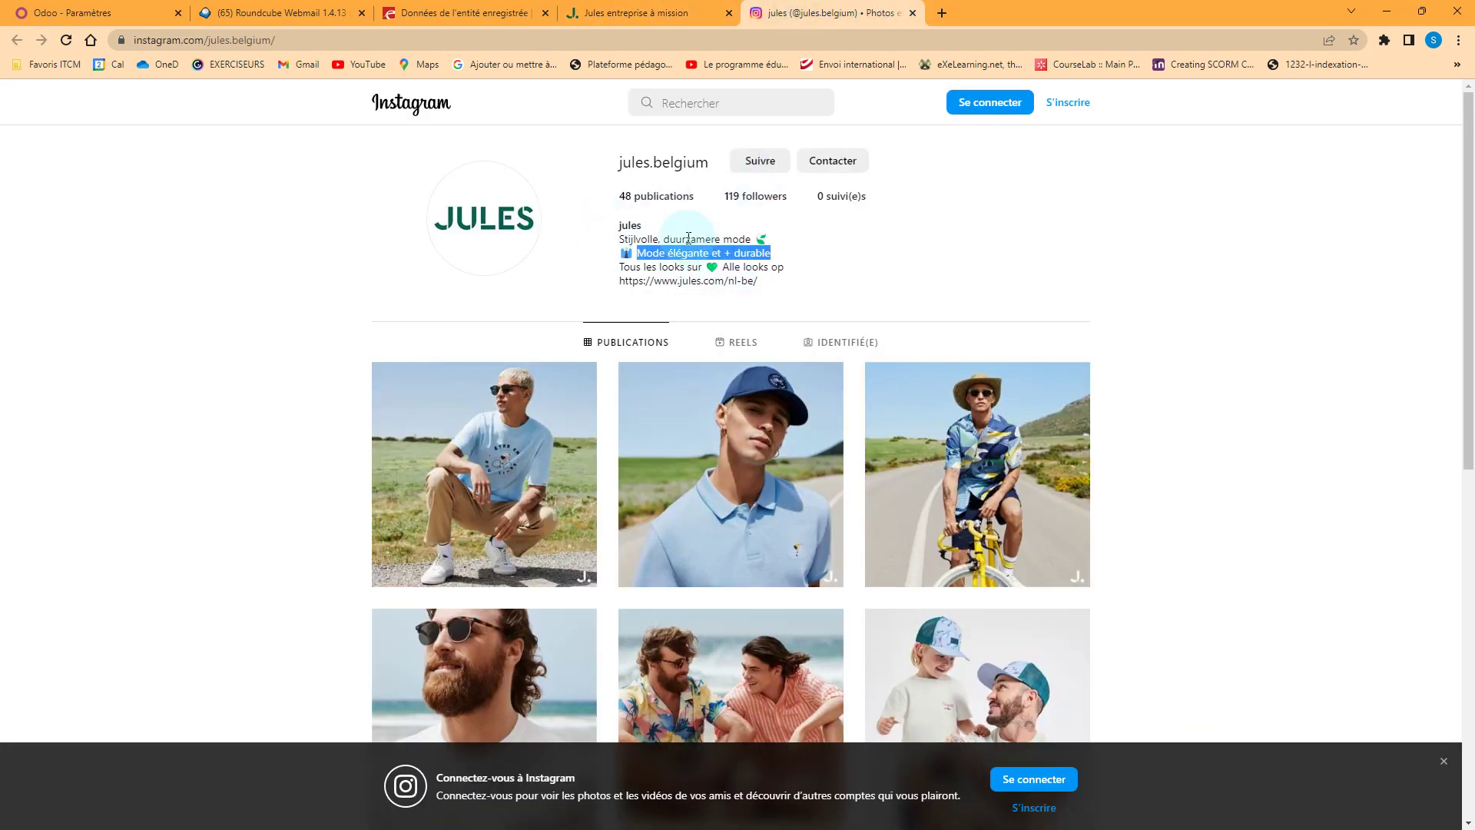
pyautogui.click(447, 16)
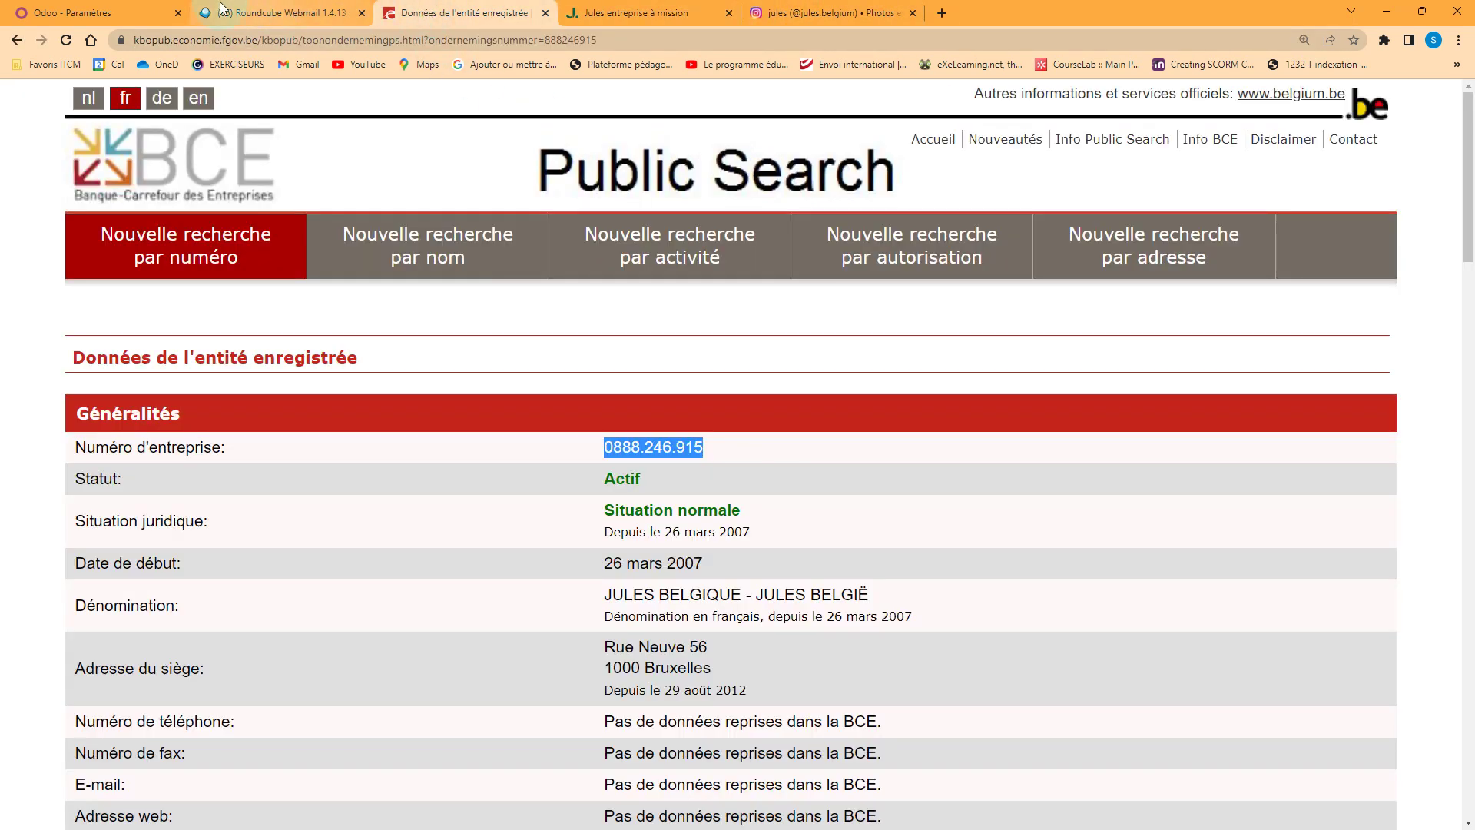
pyautogui.click(87, 15)
pyautogui.scroll(4, 855, 543)
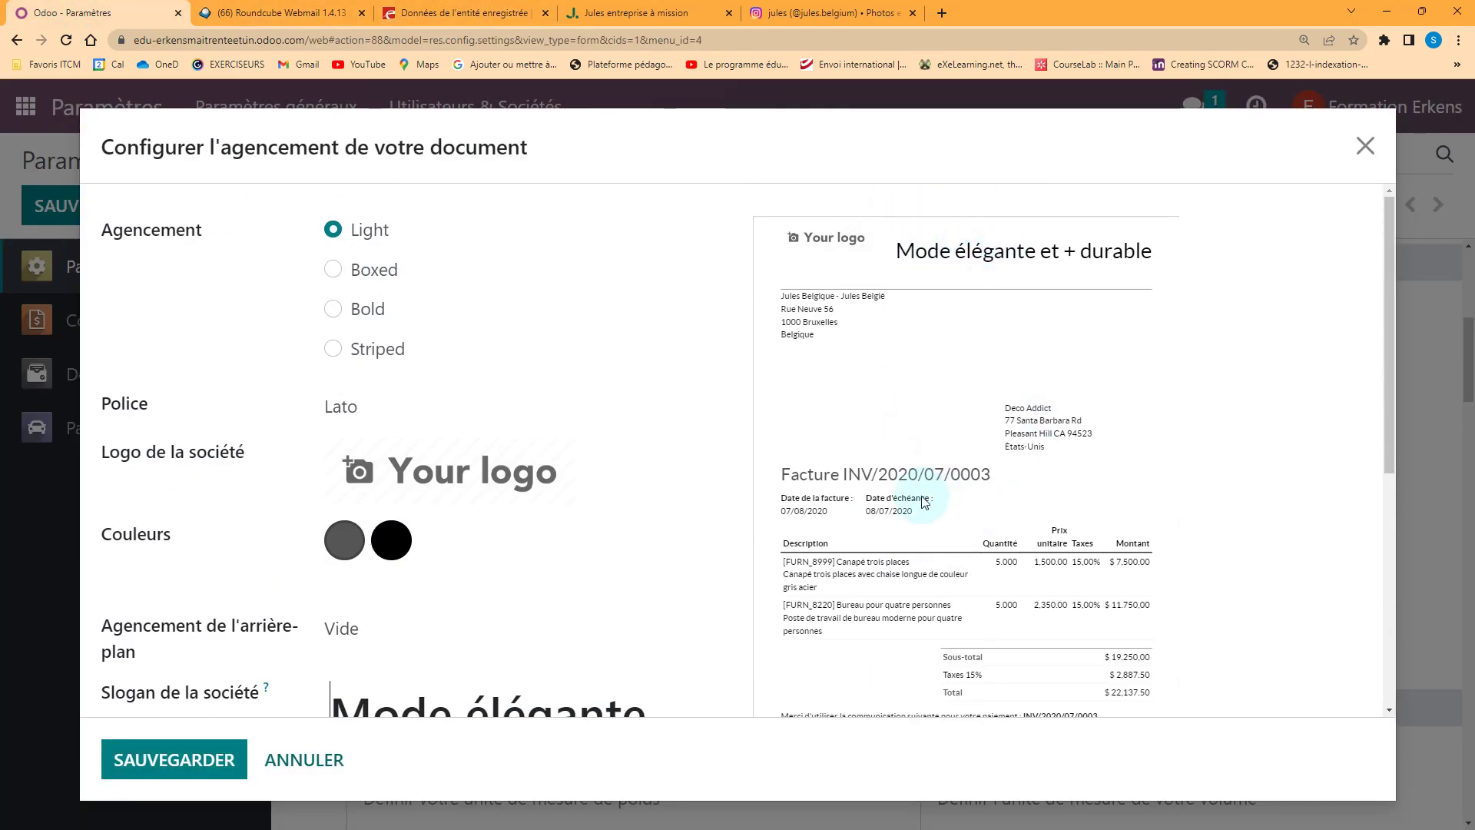
# Open the first layout colour's picker and shift its hue toward green
pyautogui.moveTo(369, 465)
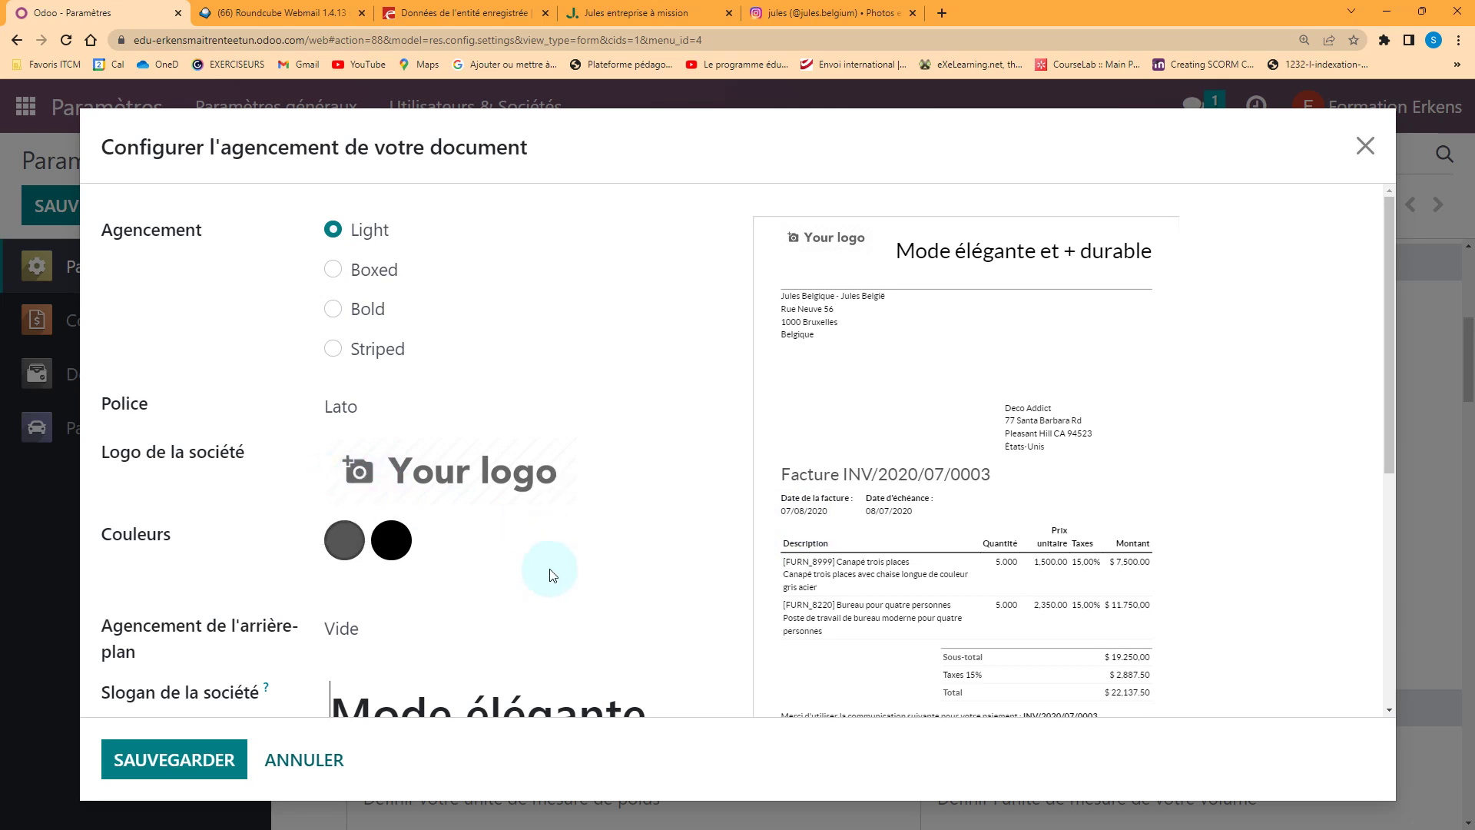
pyautogui.scroll(-1, 550, 572)
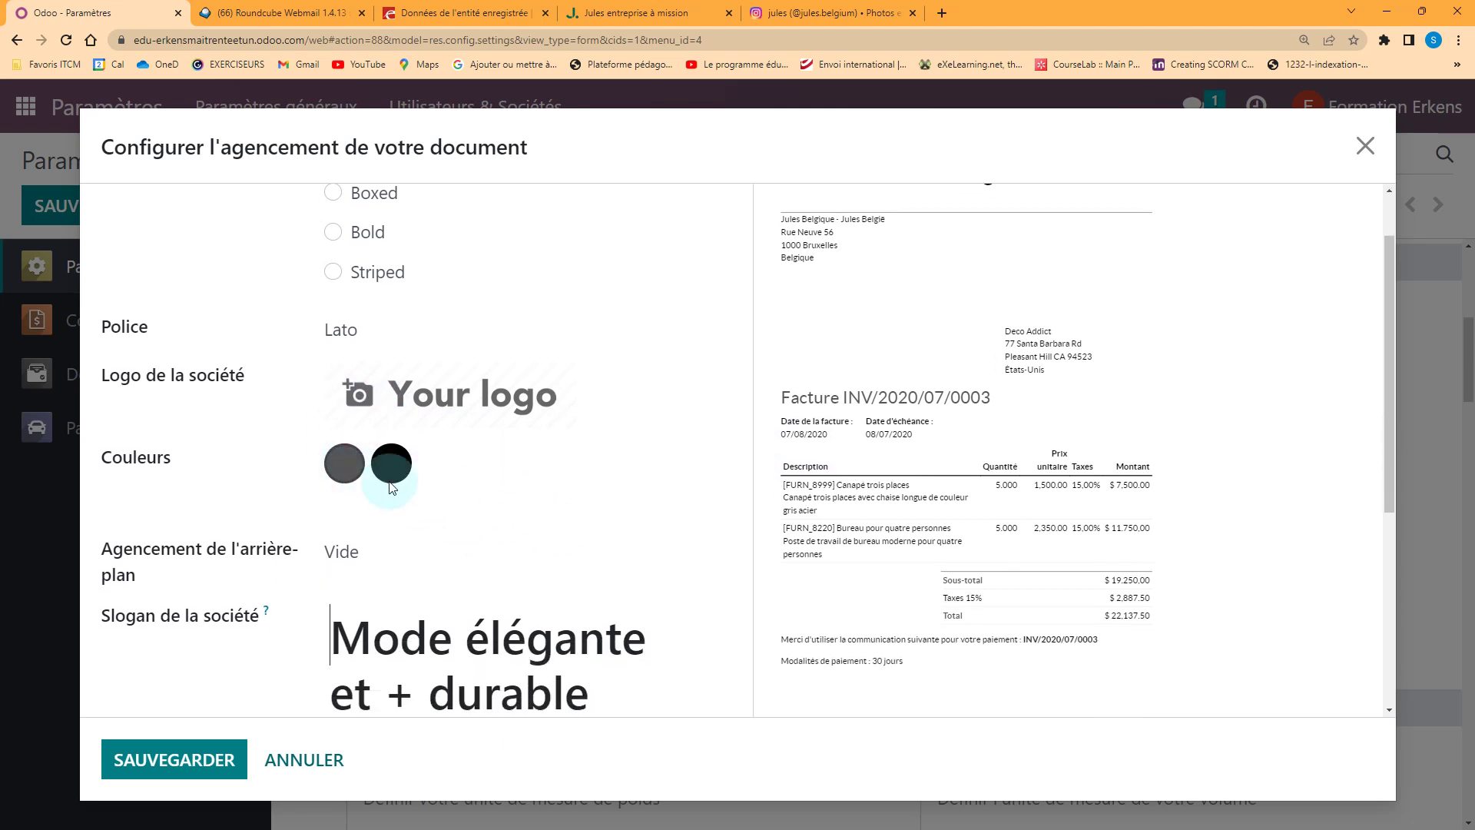
pyautogui.click(344, 463)
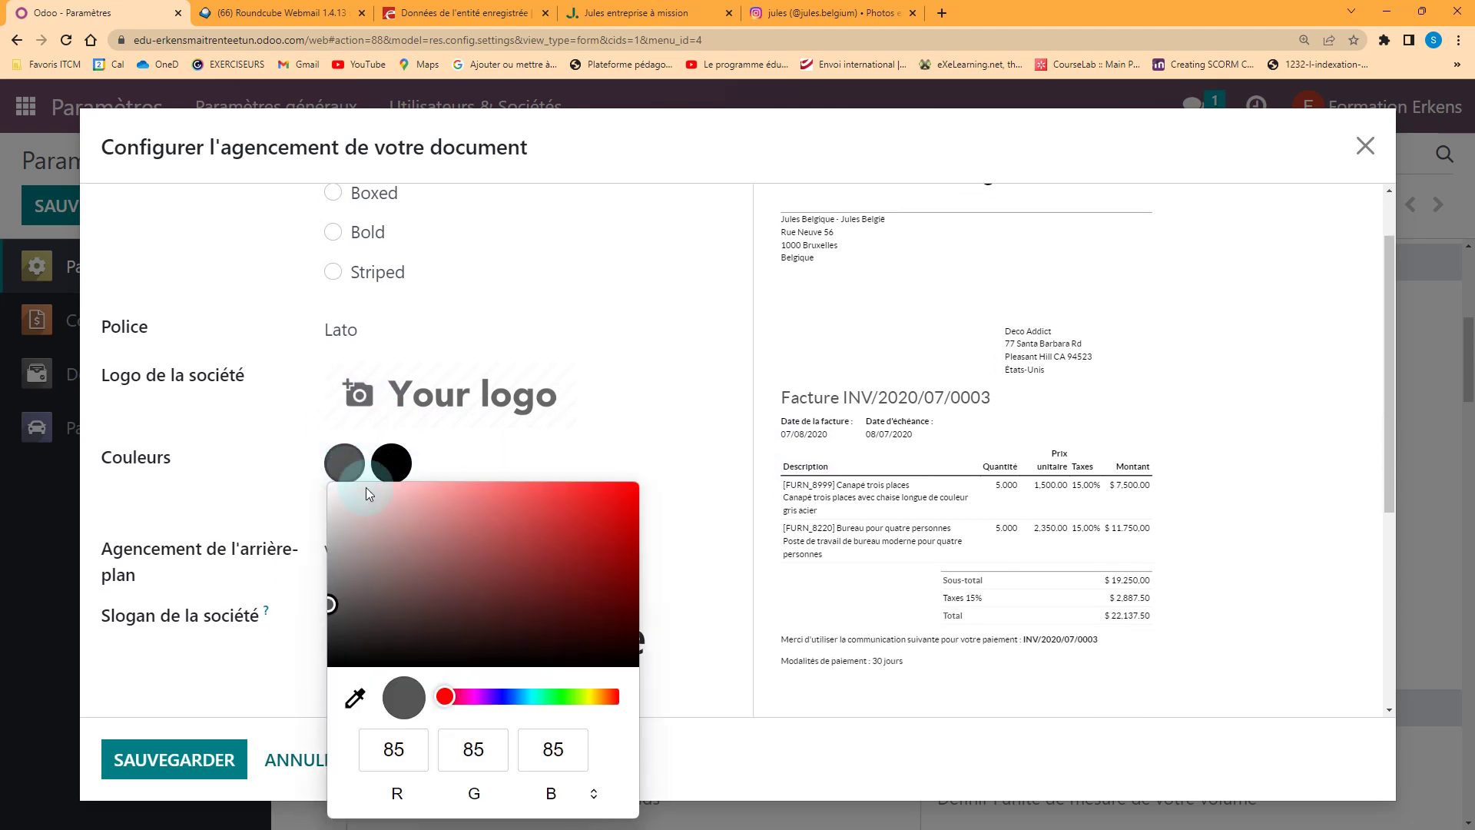
pyautogui.click(555, 696)
pyautogui.click(584, 463)
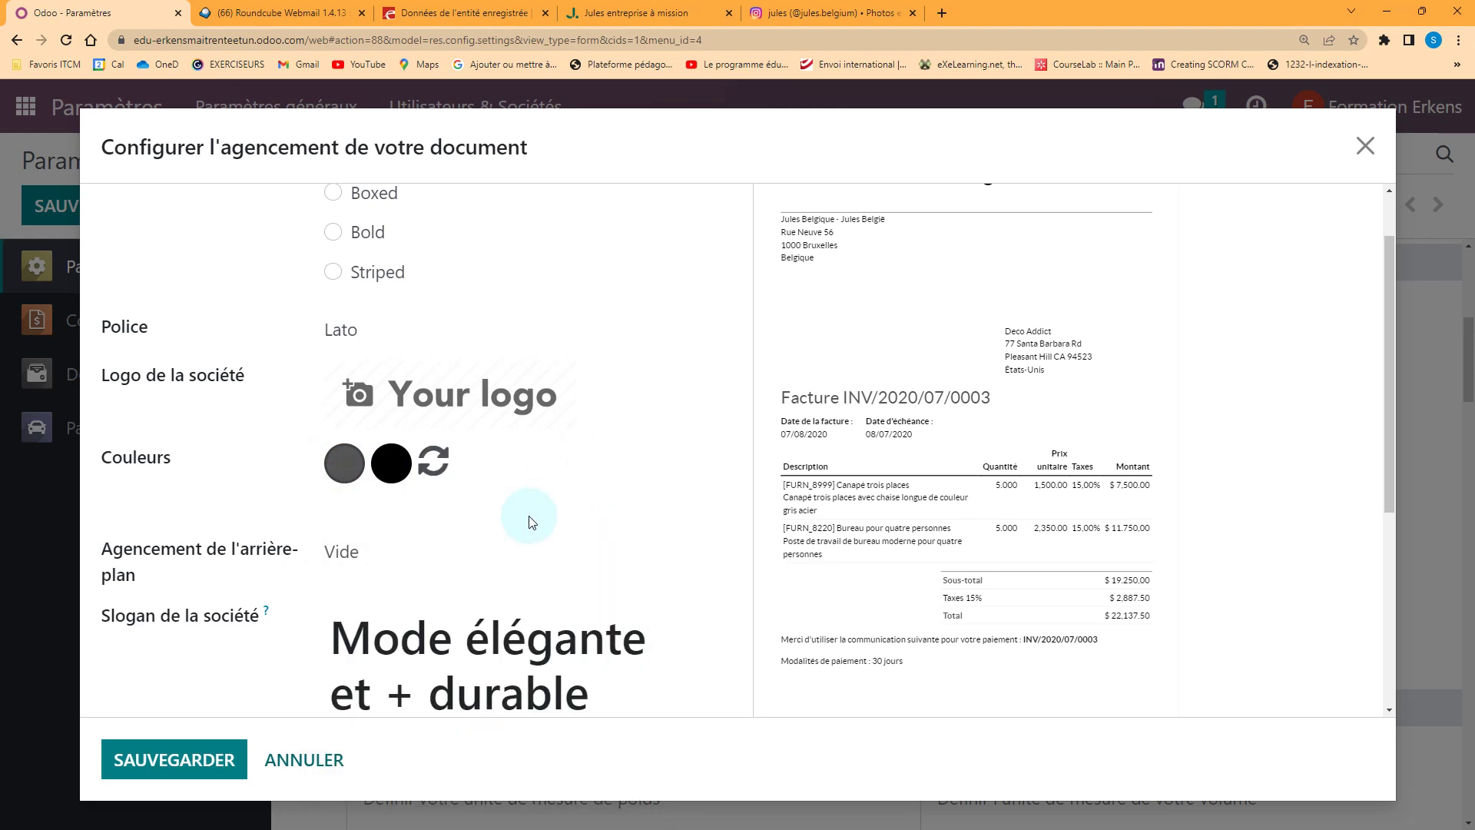
pyautogui.scroll(1, 461, 515)
pyautogui.click(352, 547)
pyautogui.click(554, 401)
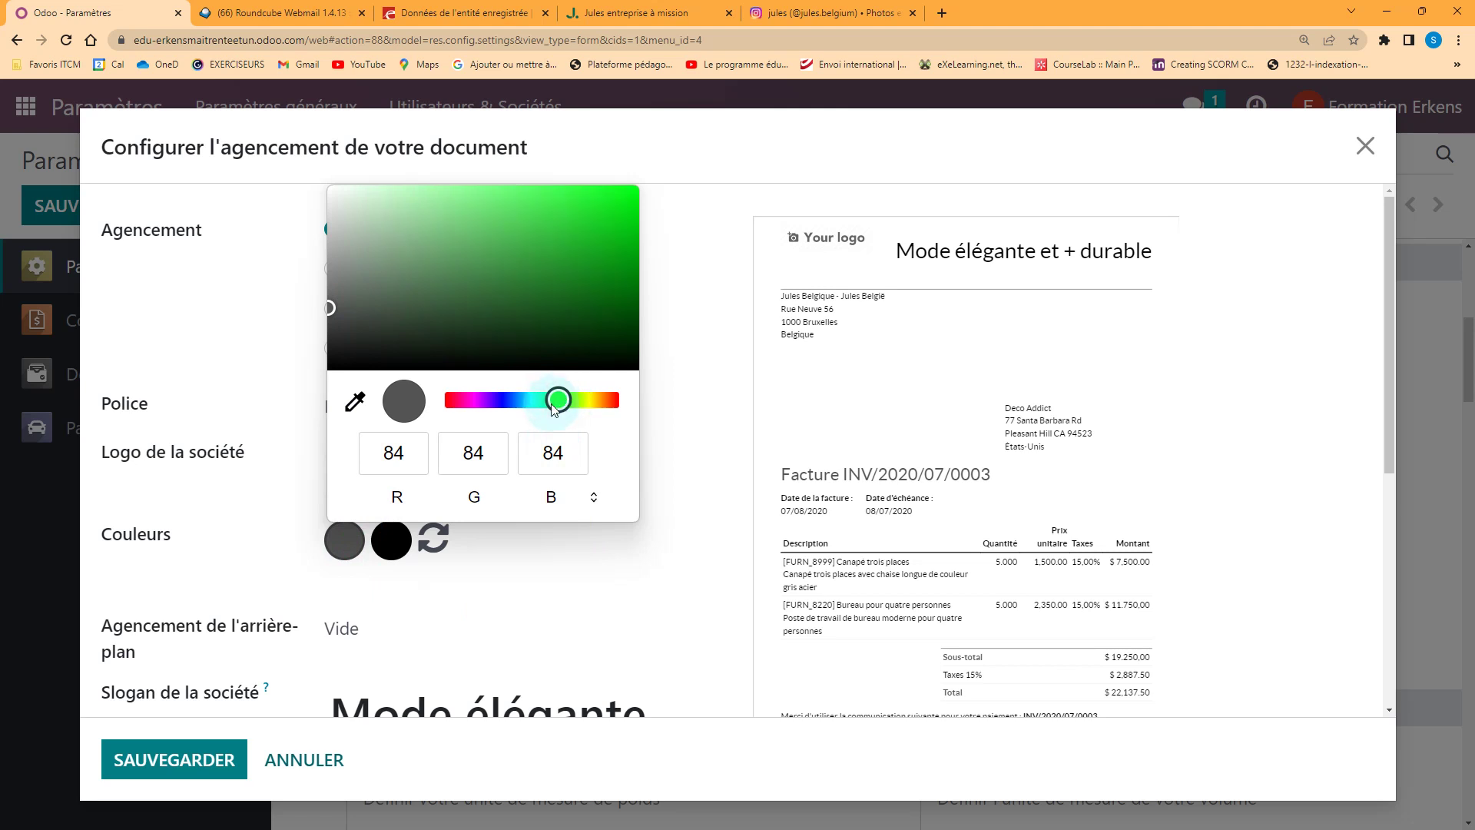
# Settle the first colour on a deep green and save the document layout
pyautogui.click(355, 401)
pyautogui.click(548, 244)
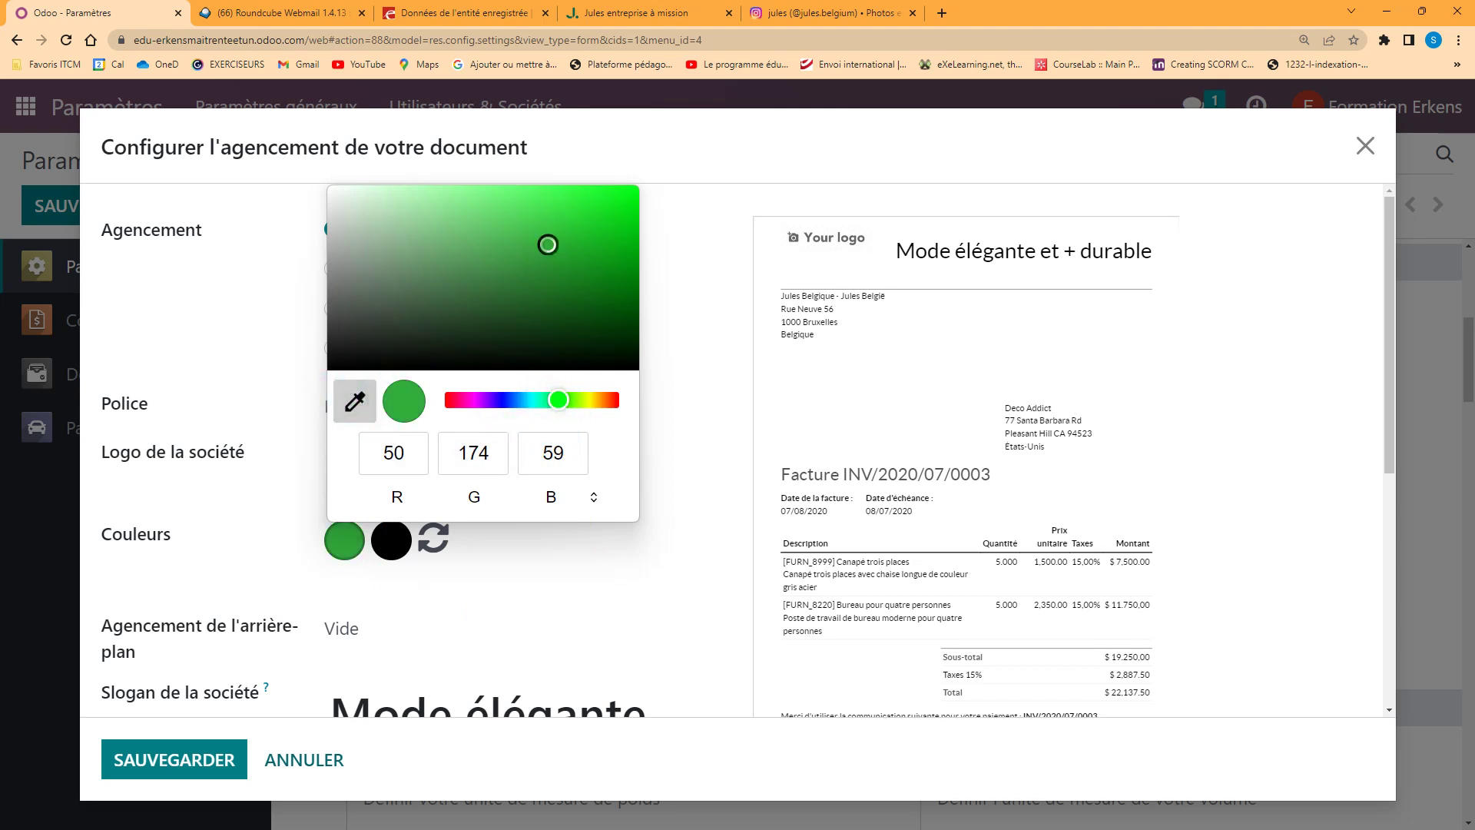
pyautogui.click(576, 577)
pyautogui.click(576, 279)
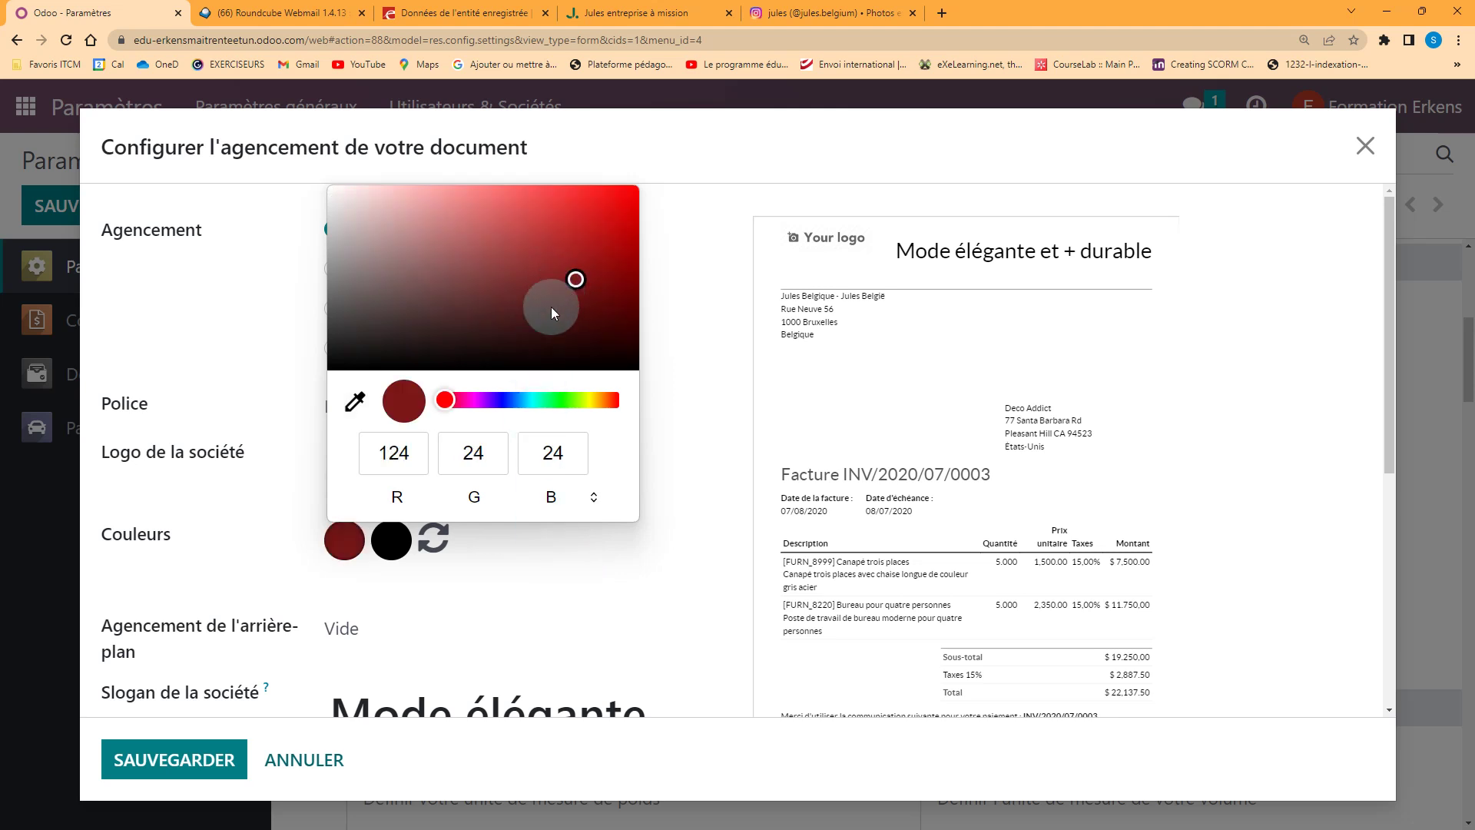
pyautogui.click(568, 400)
pyautogui.click(589, 281)
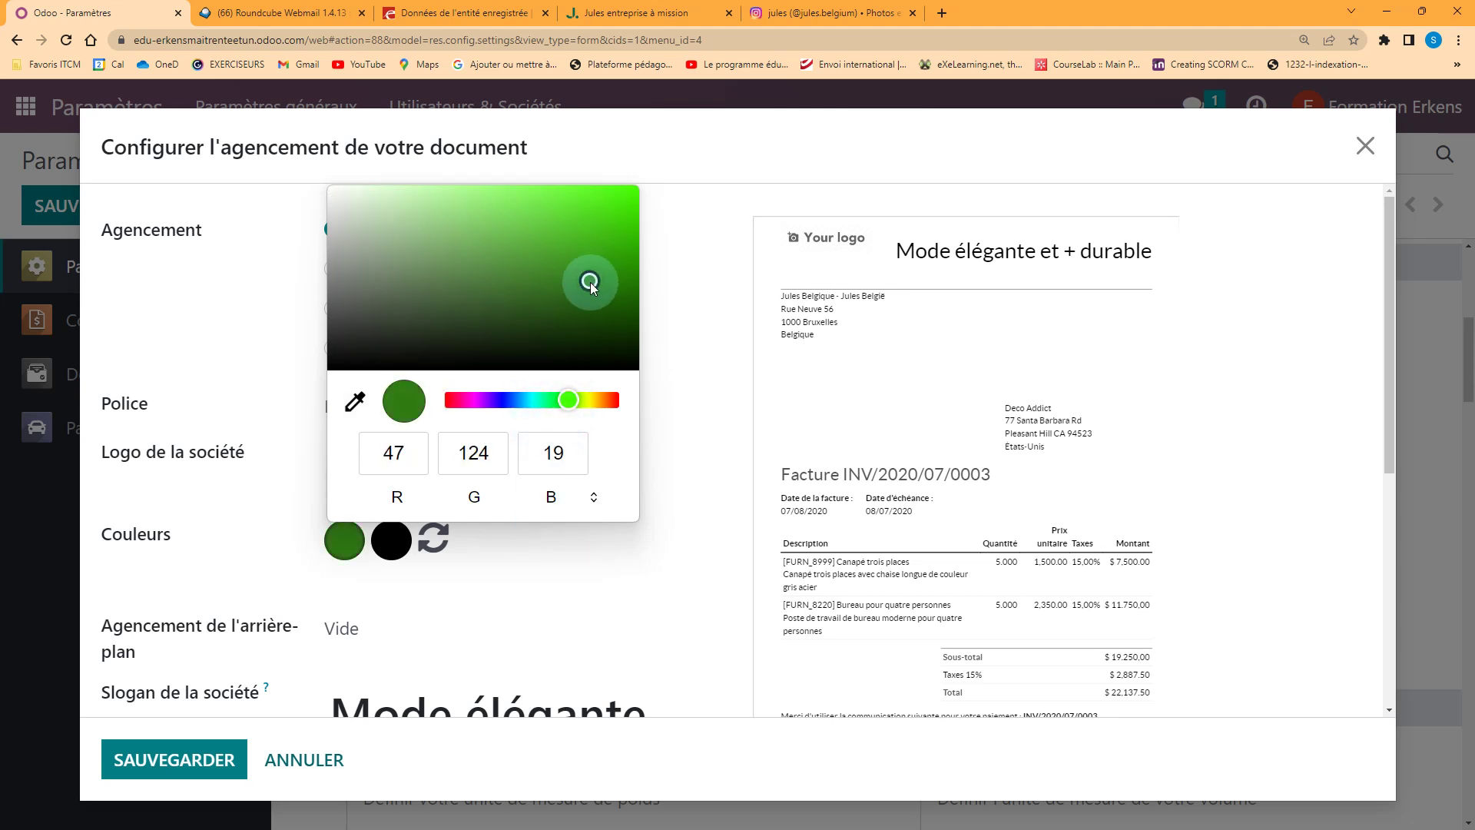
pyautogui.click(643, 429)
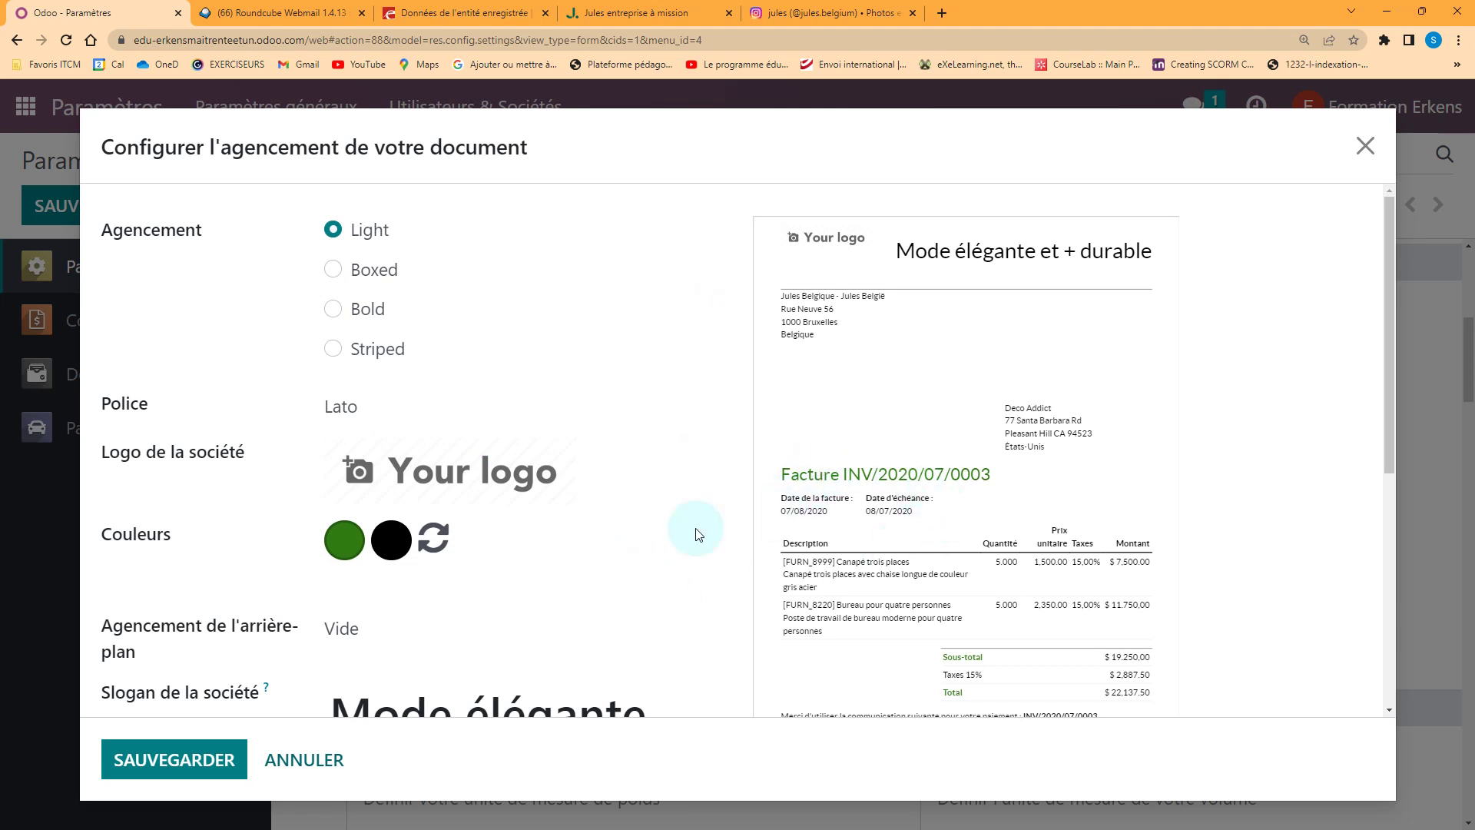
pyautogui.scroll(-3, 565, 594)
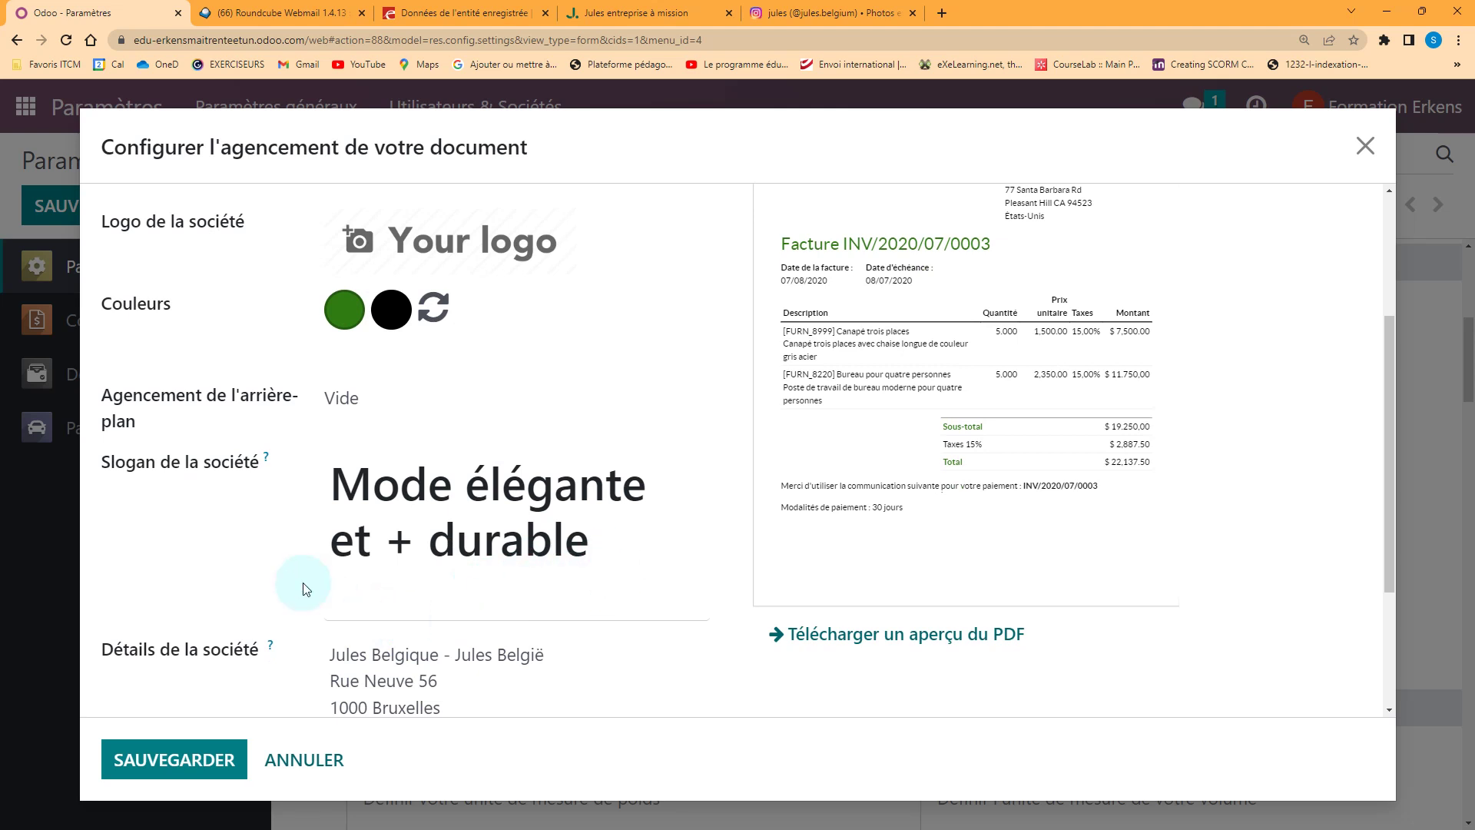
pyautogui.scroll(-2, 238, 683)
pyautogui.click(201, 757)
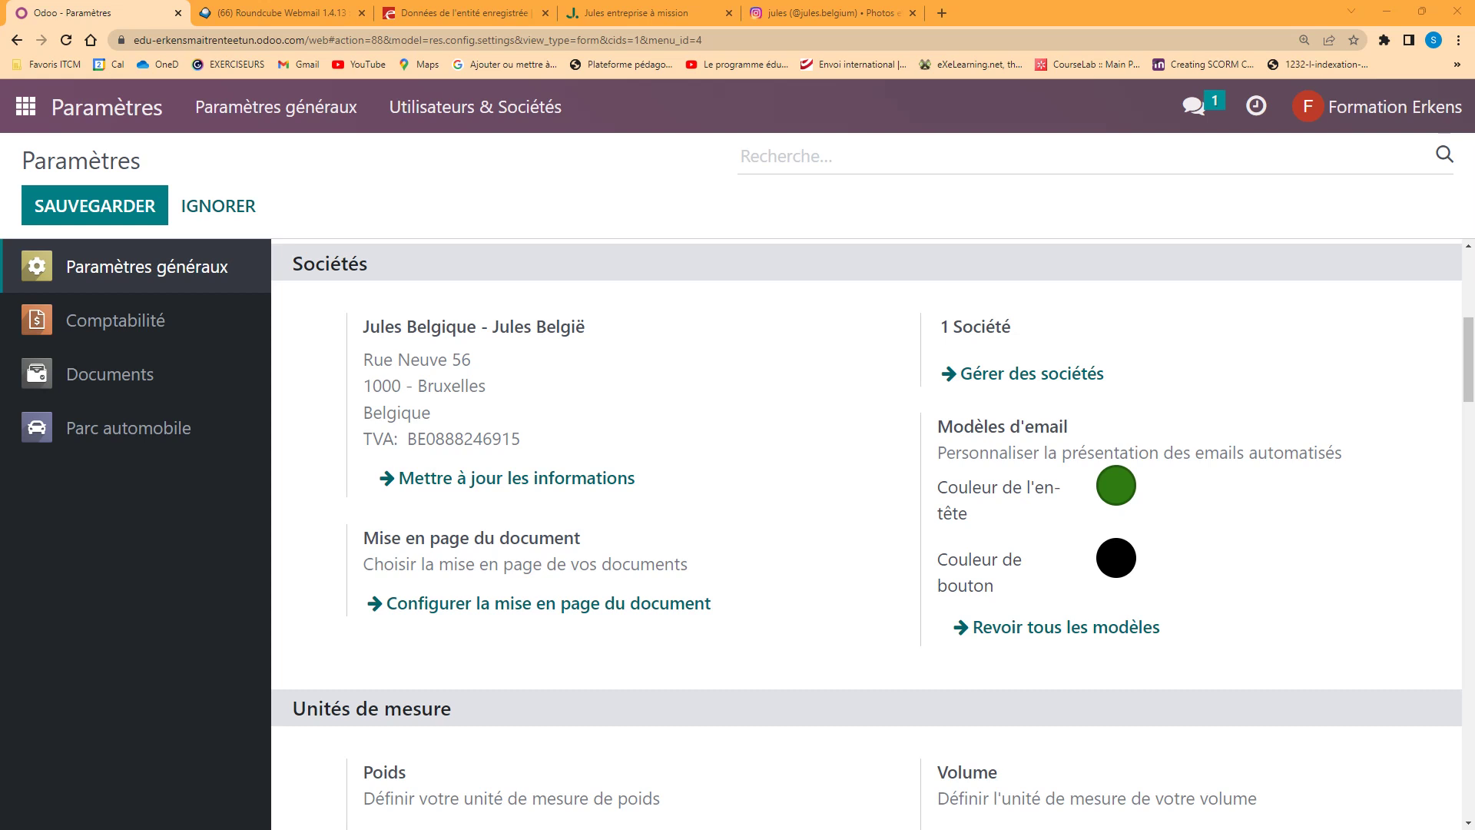
# Go to Comptabilité > Configuration > Conditions de paiement
pyautogui.click(26, 106)
pyautogui.click(635, 265)
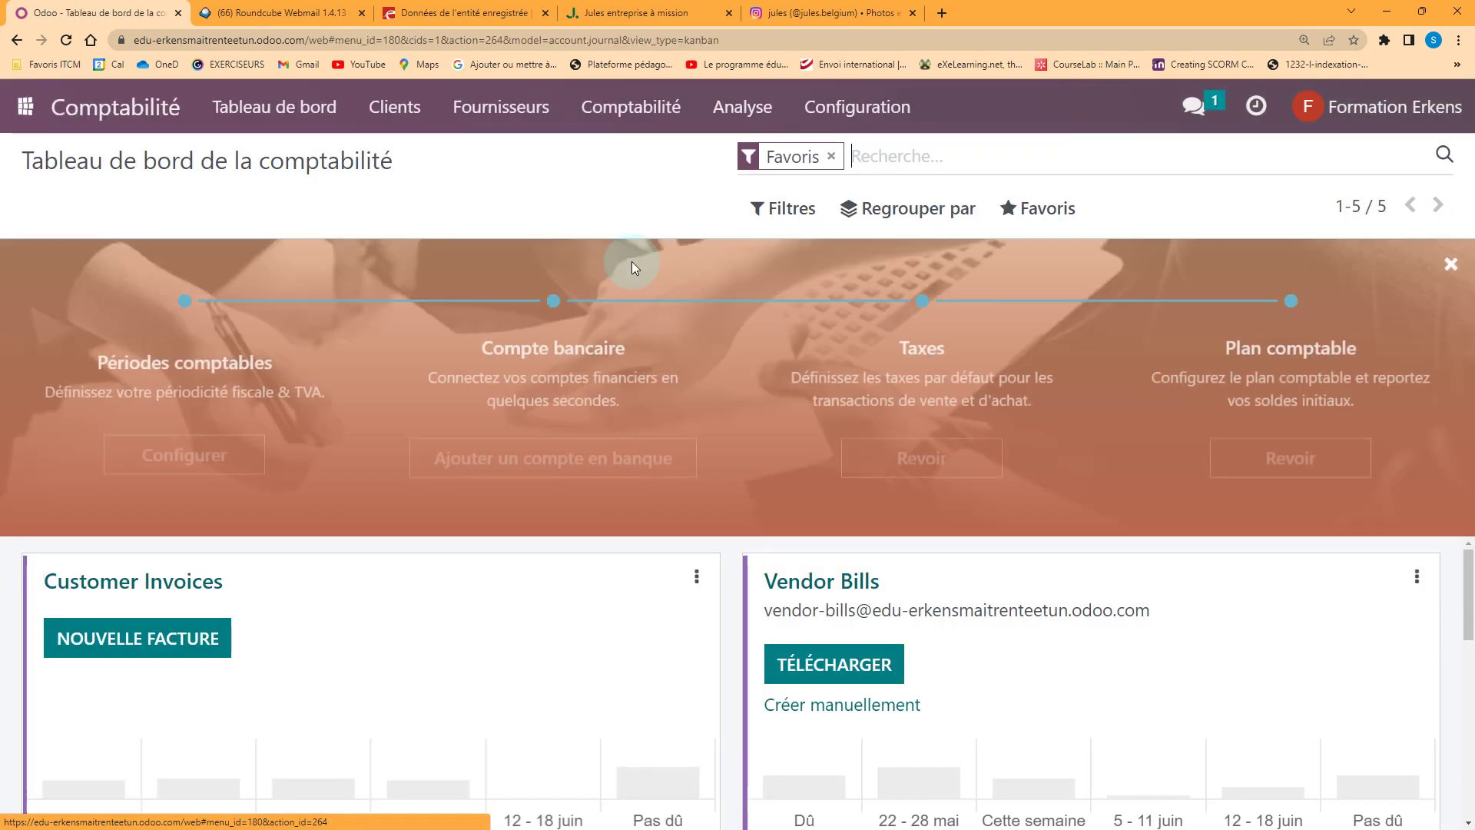
pyautogui.click(869, 111)
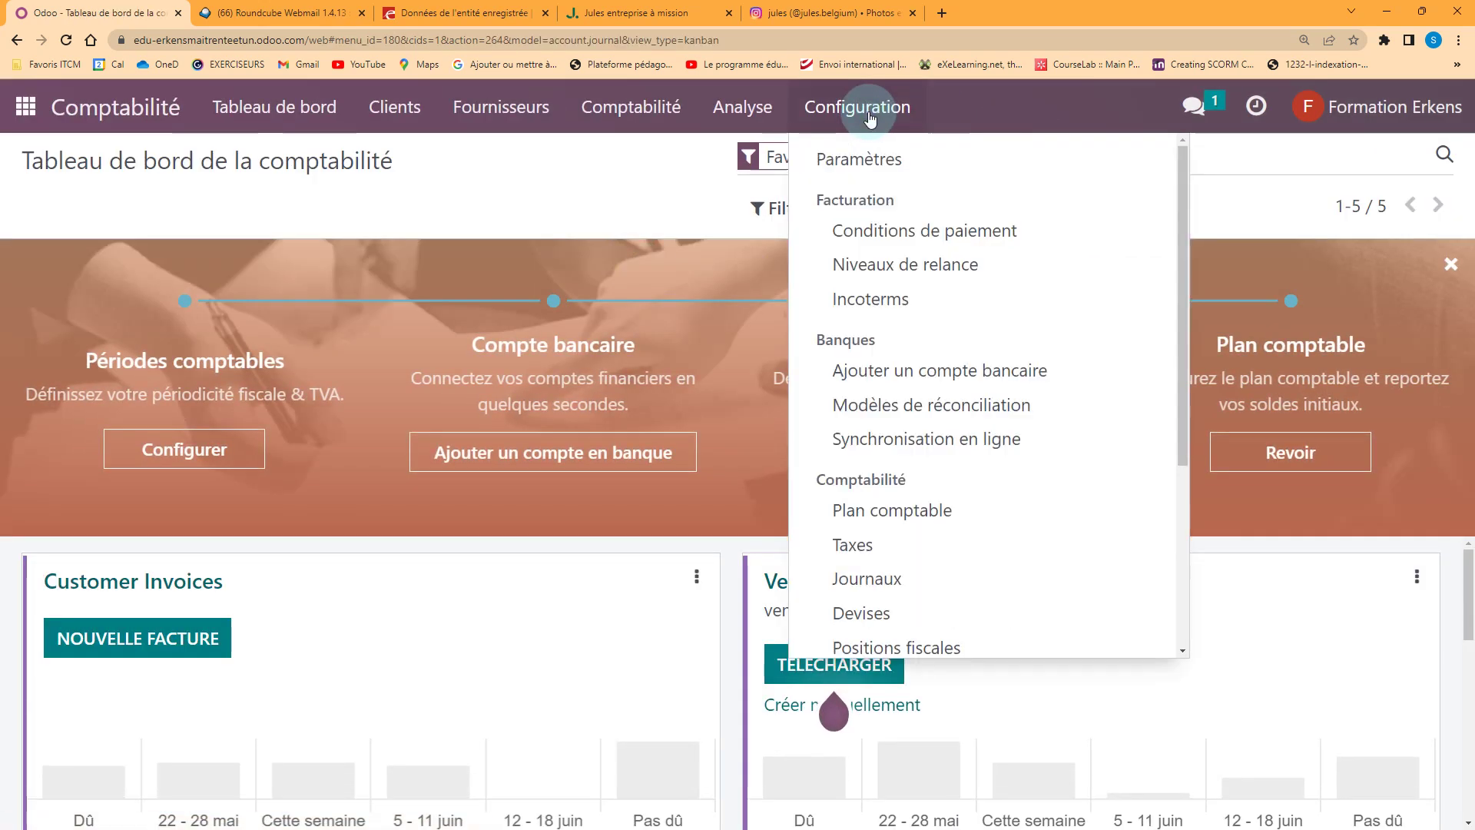
pyautogui.click(893, 239)
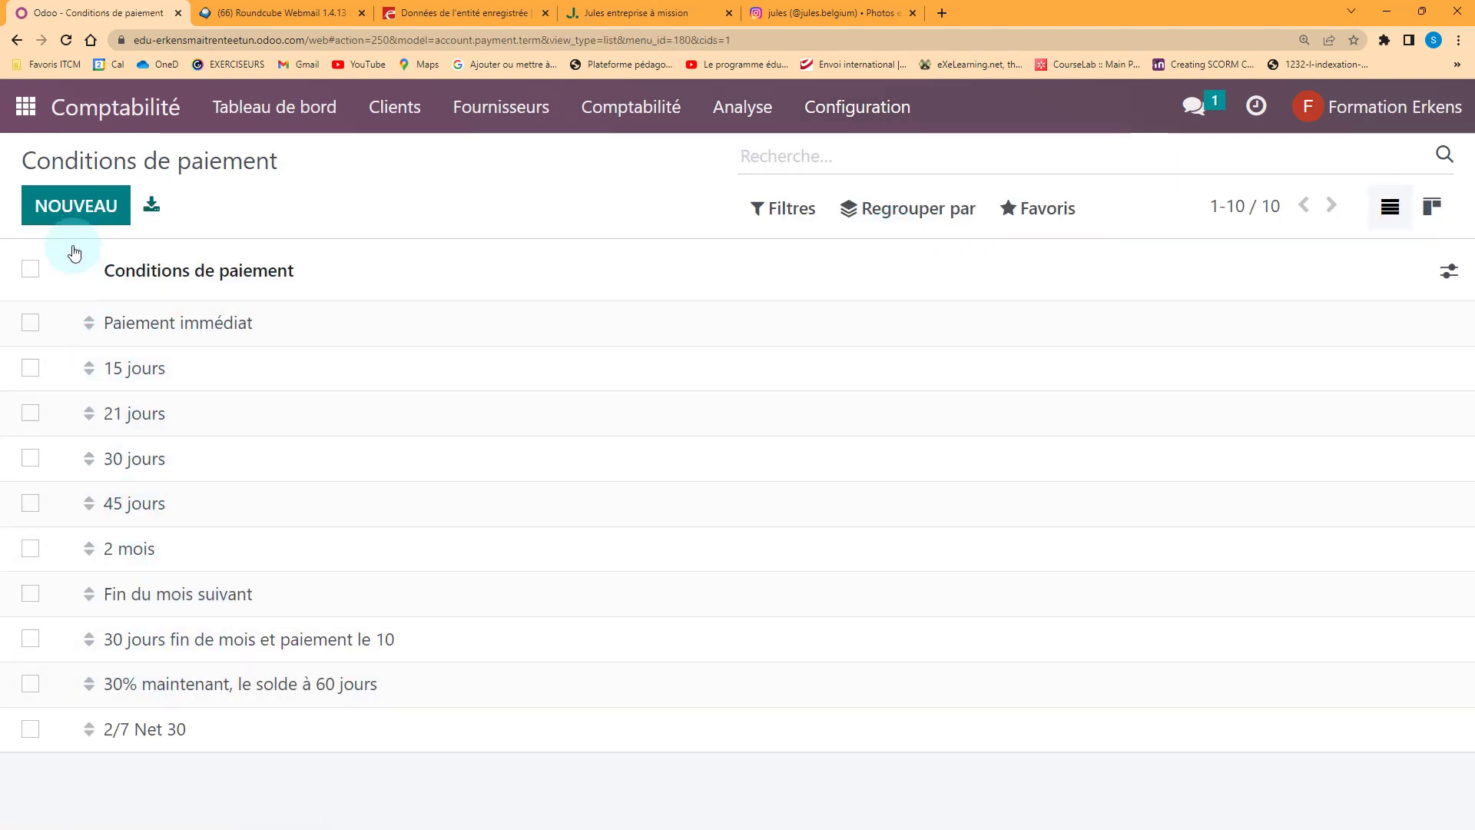
# Start a new payment term named 21 jours fdmois with its invoice description
pyautogui.click(77, 215)
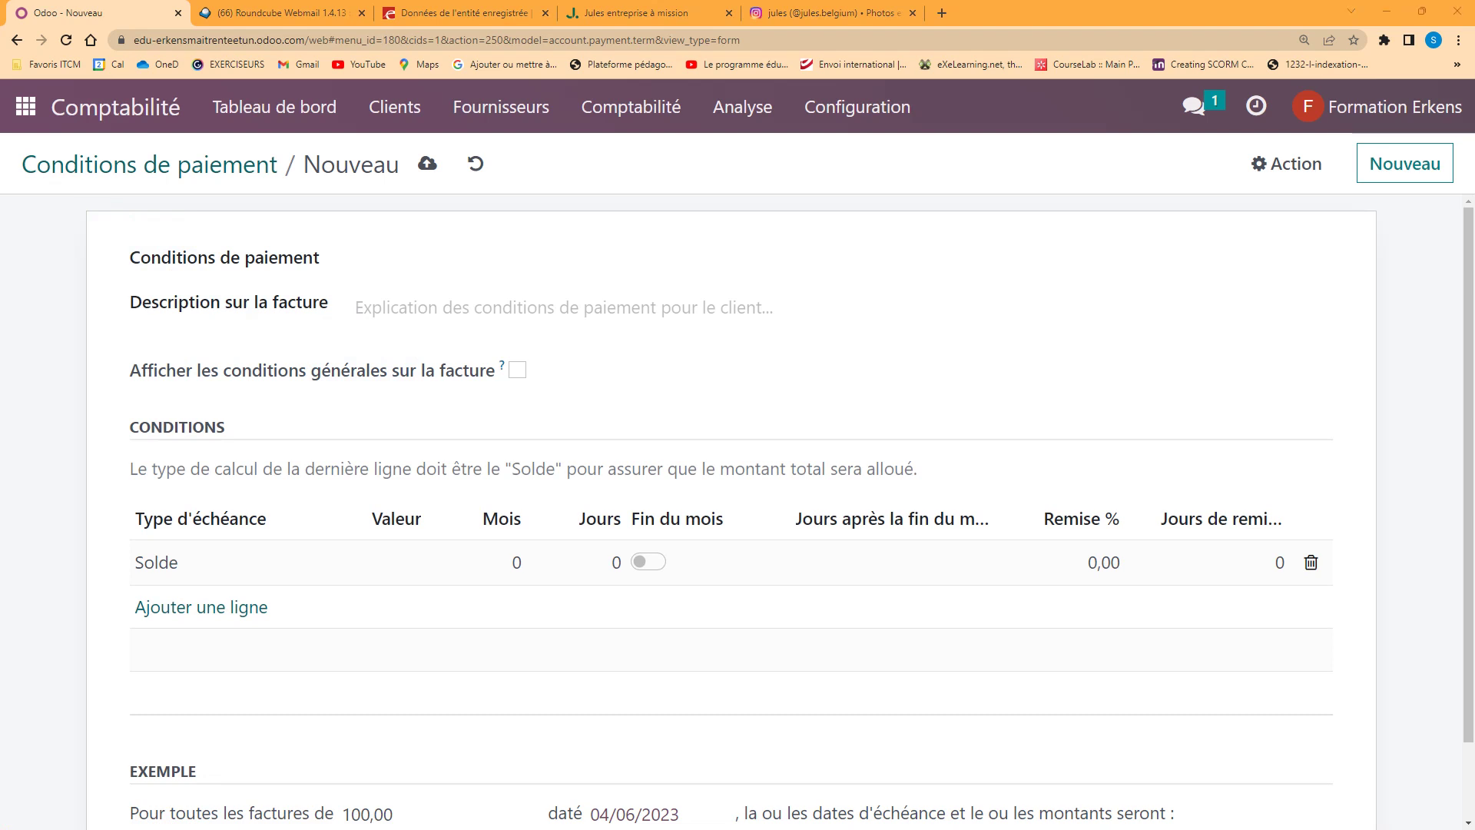
pyautogui.click(395, 307)
pyautogui.write('21 jours après la fin du mois de la facturation')
pyautogui.click(363, 249)
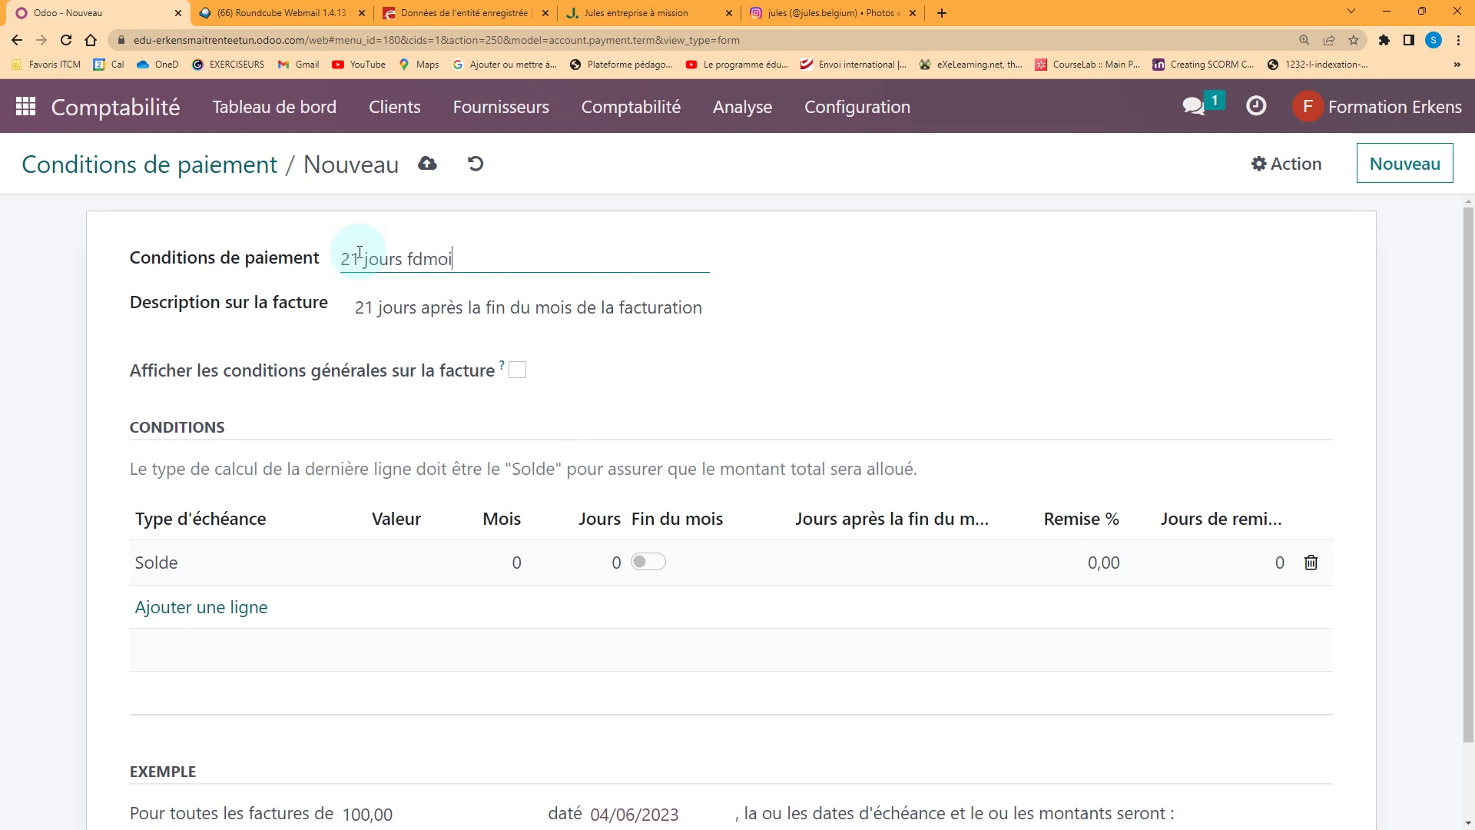
pyautogui.click(445, 306)
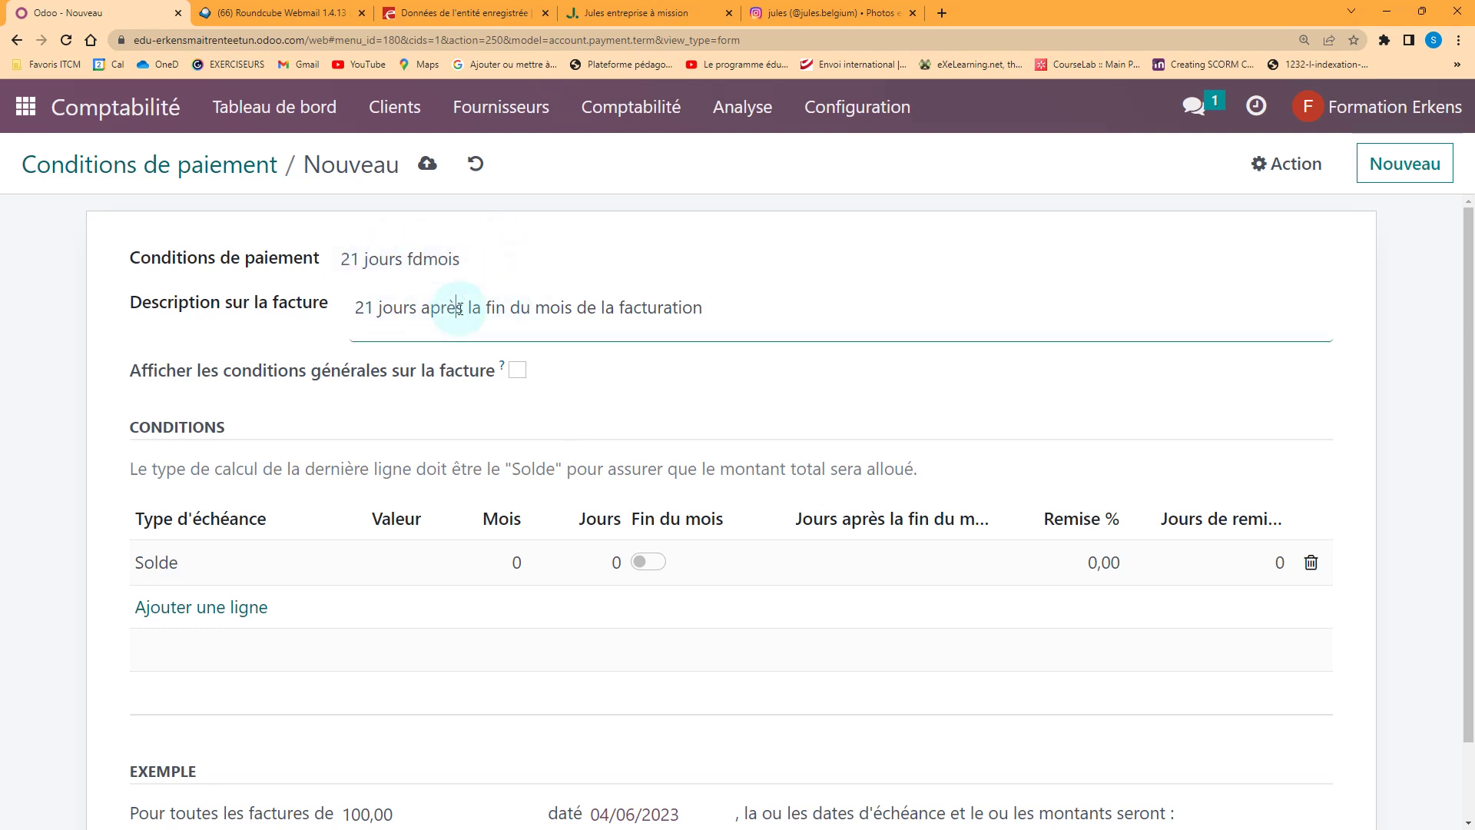
pyautogui.scroll(-1, 400, 388)
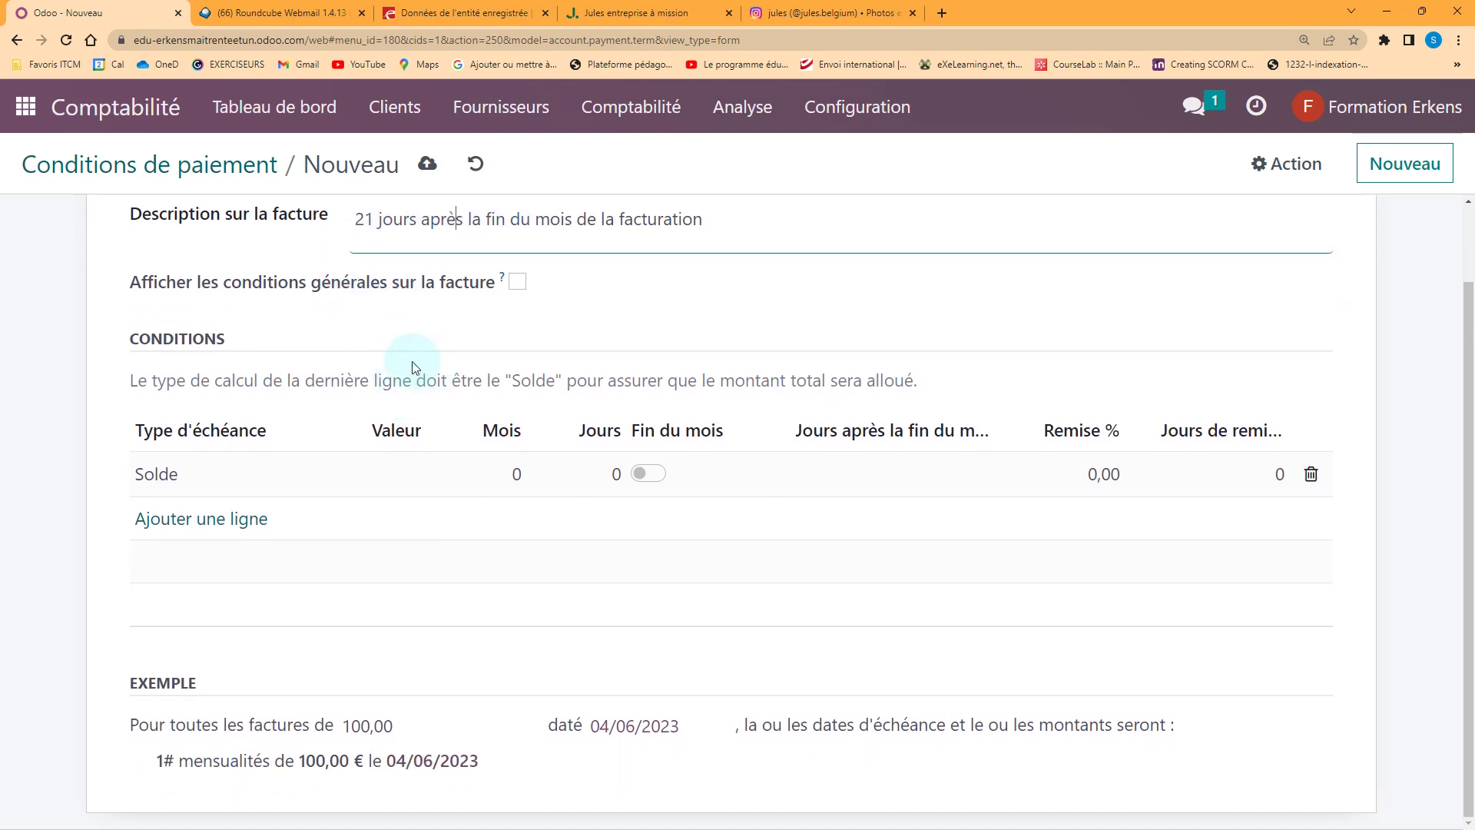
# Set the balance line to 21 days after end of month, save, and return to the list
pyautogui.click(650, 474)
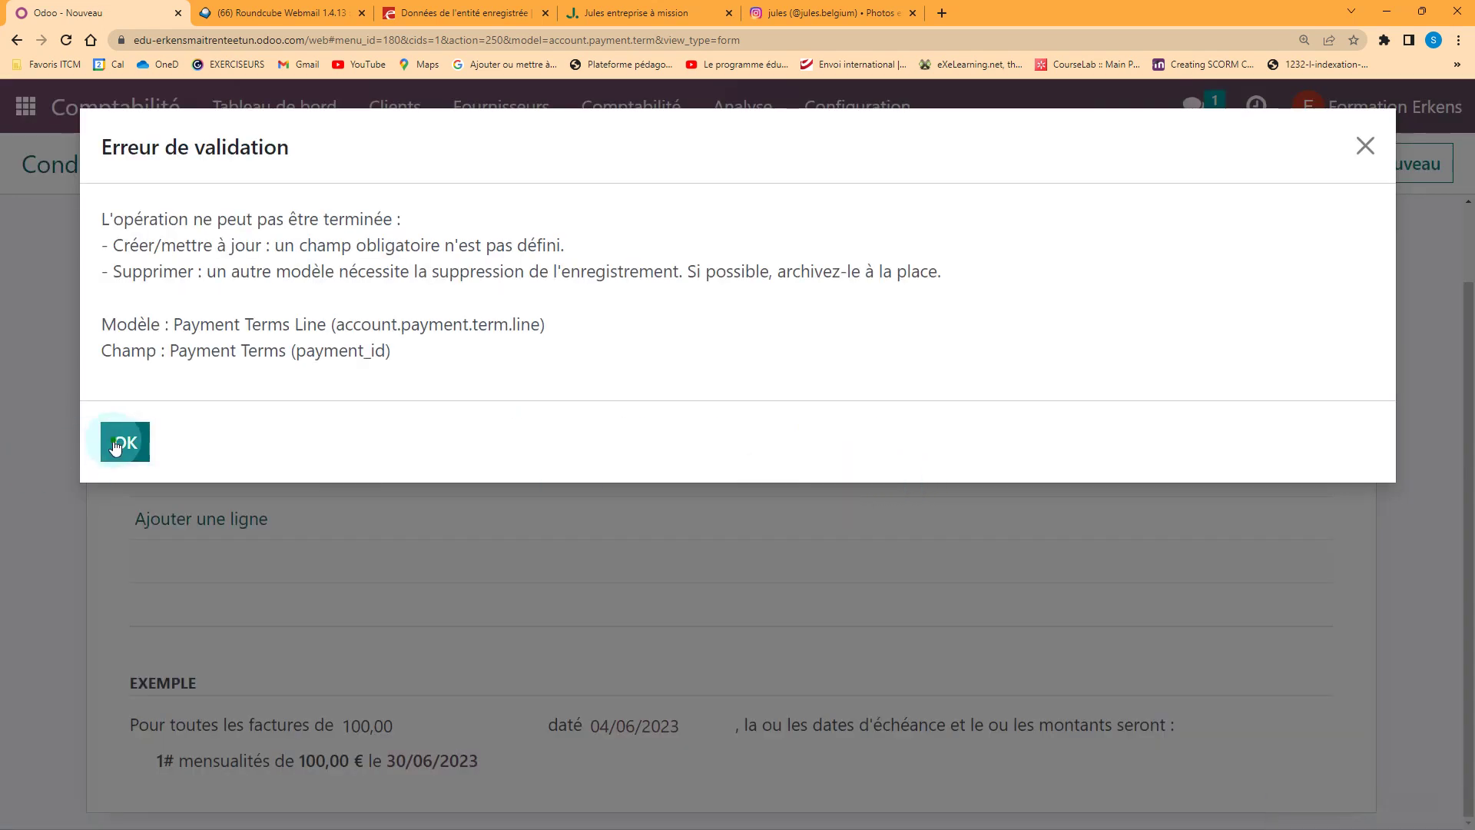
pyautogui.click(123, 441)
pyautogui.click(883, 477)
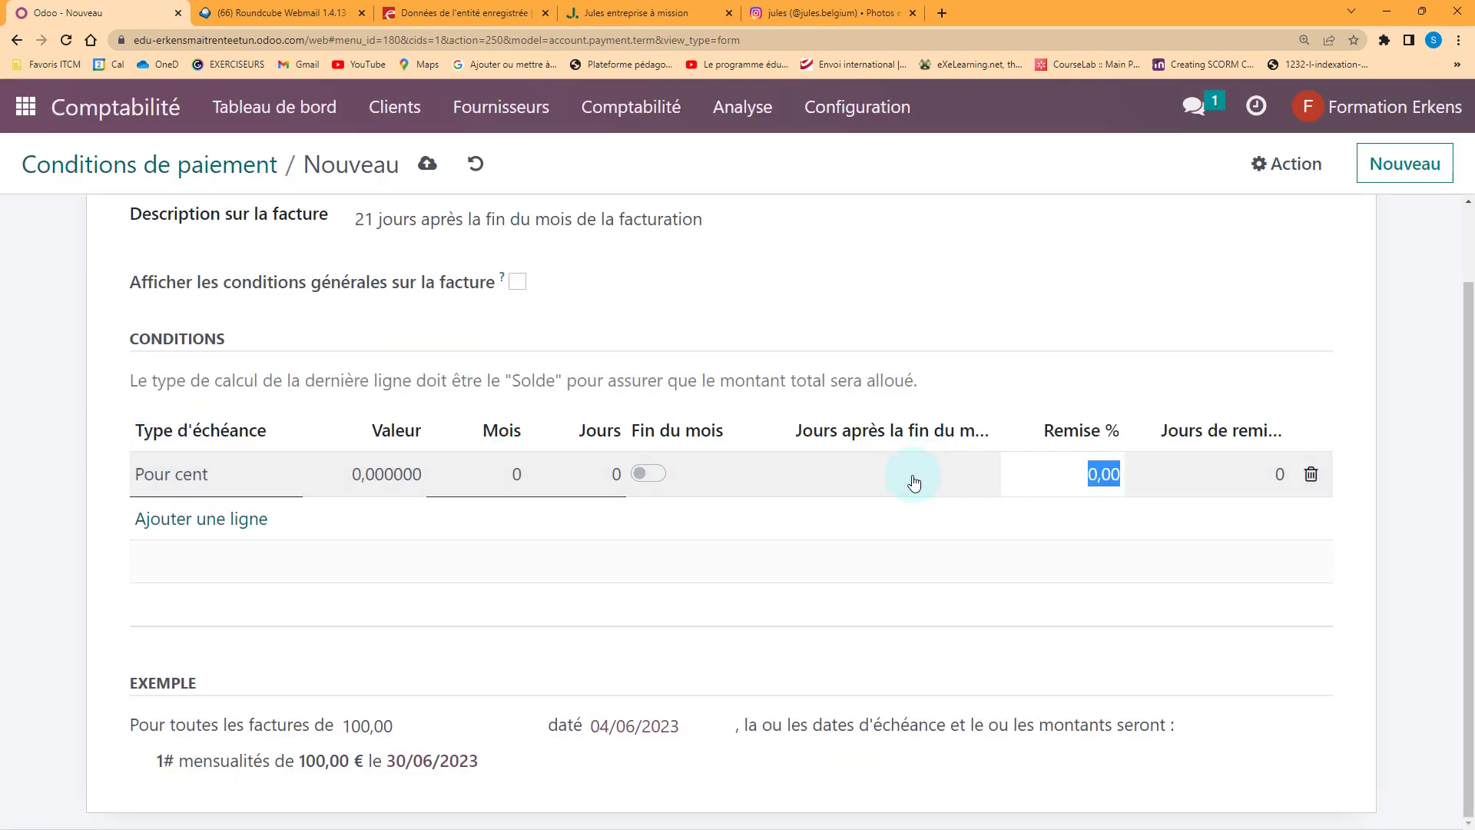
pyautogui.click(680, 477)
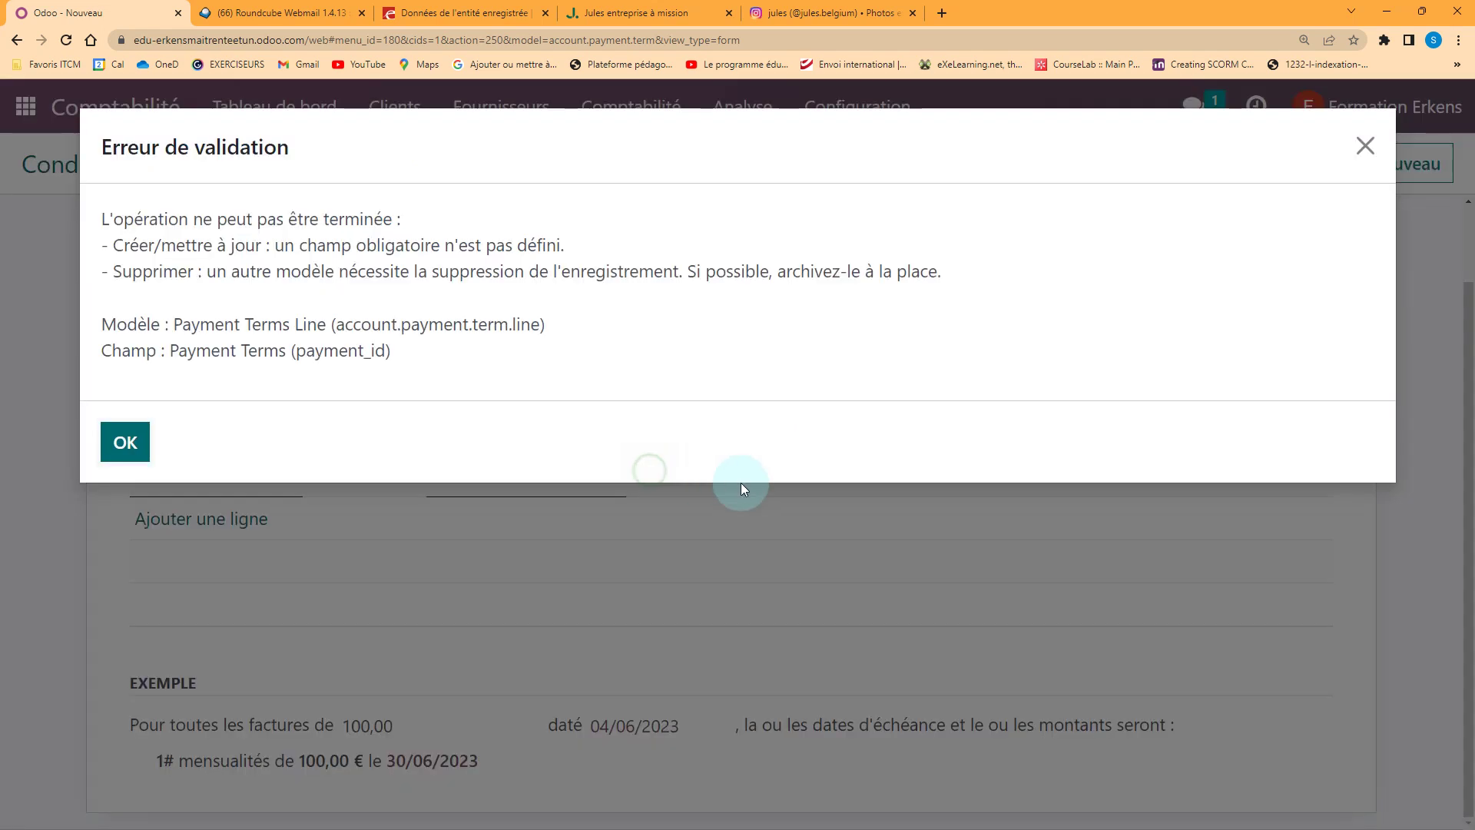
pyautogui.click(122, 440)
pyautogui.click(648, 474)
pyautogui.click(862, 475)
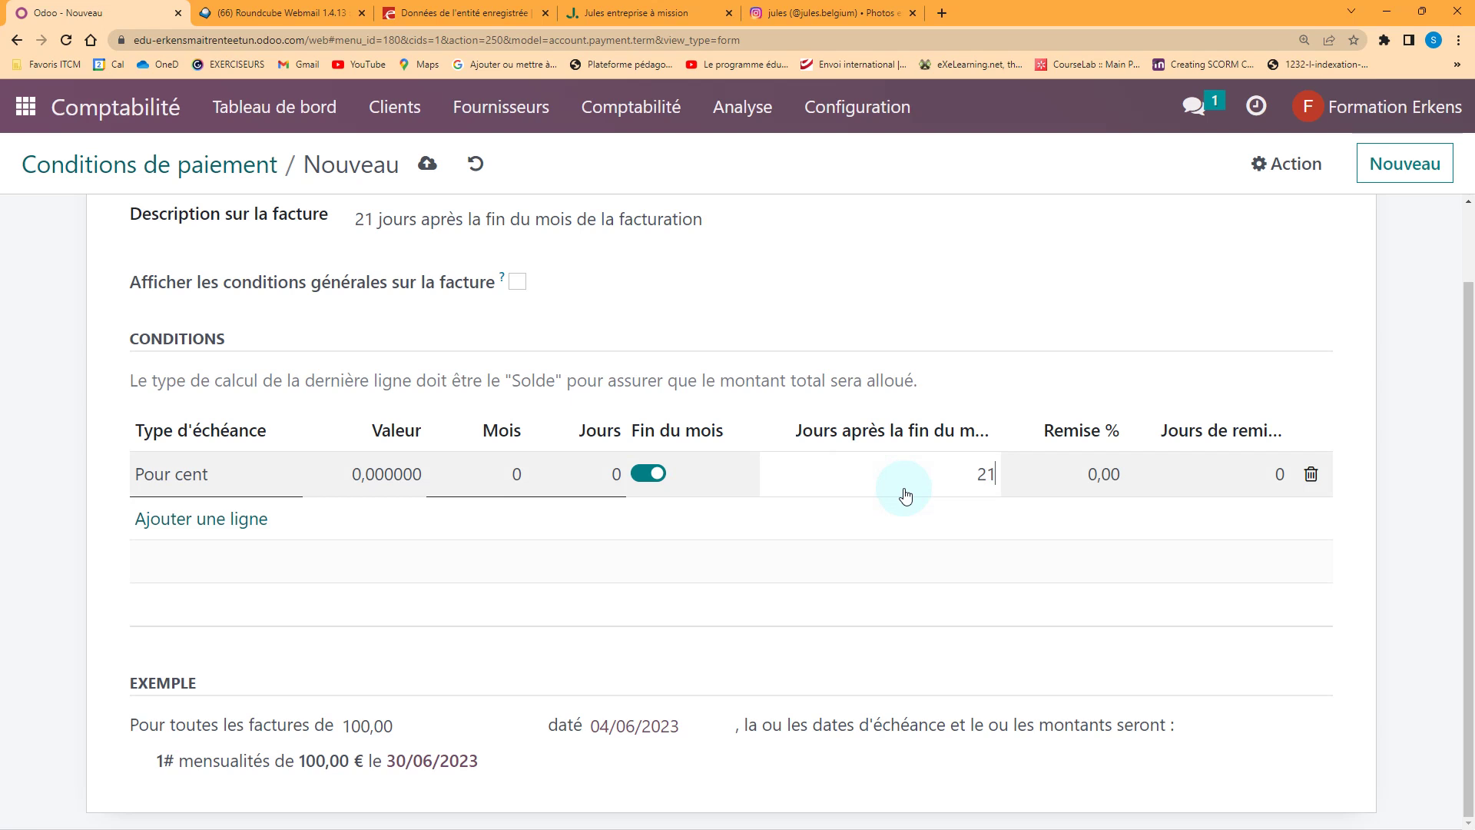
pyautogui.click(977, 348)
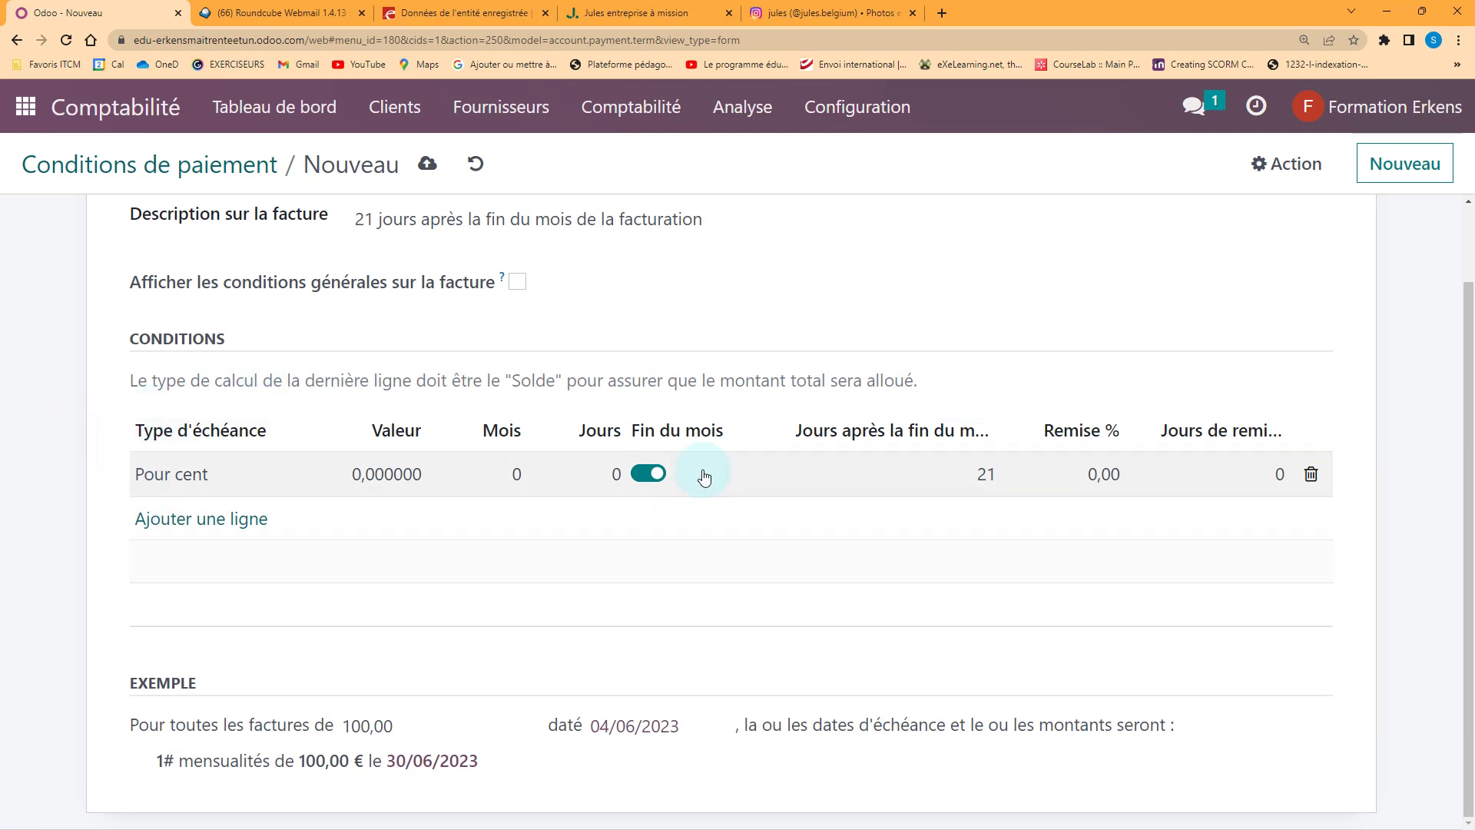
pyautogui.click(987, 482)
pyautogui.click(976, 534)
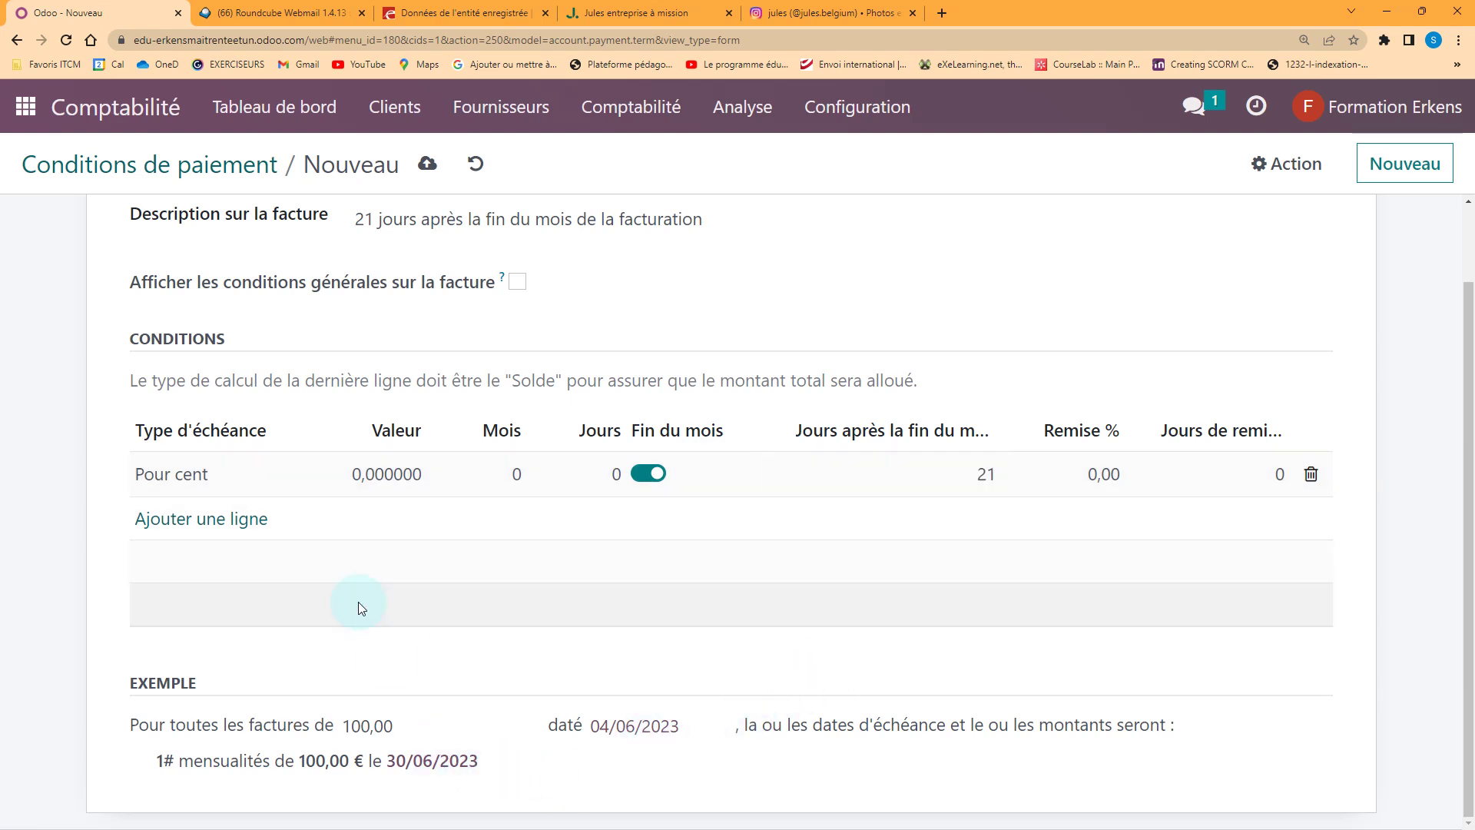
pyautogui.click(427, 164)
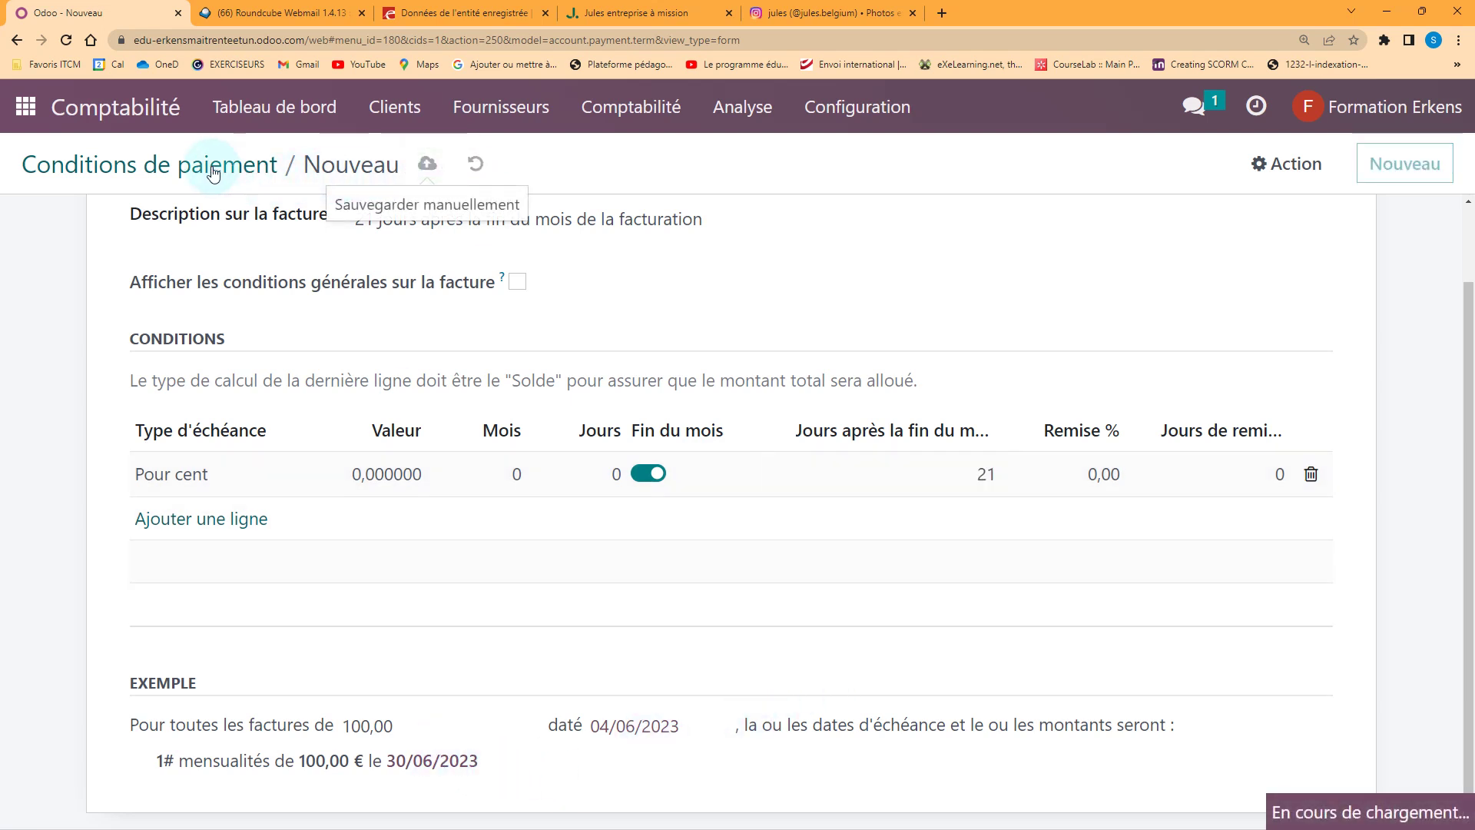
pyautogui.click(214, 166)
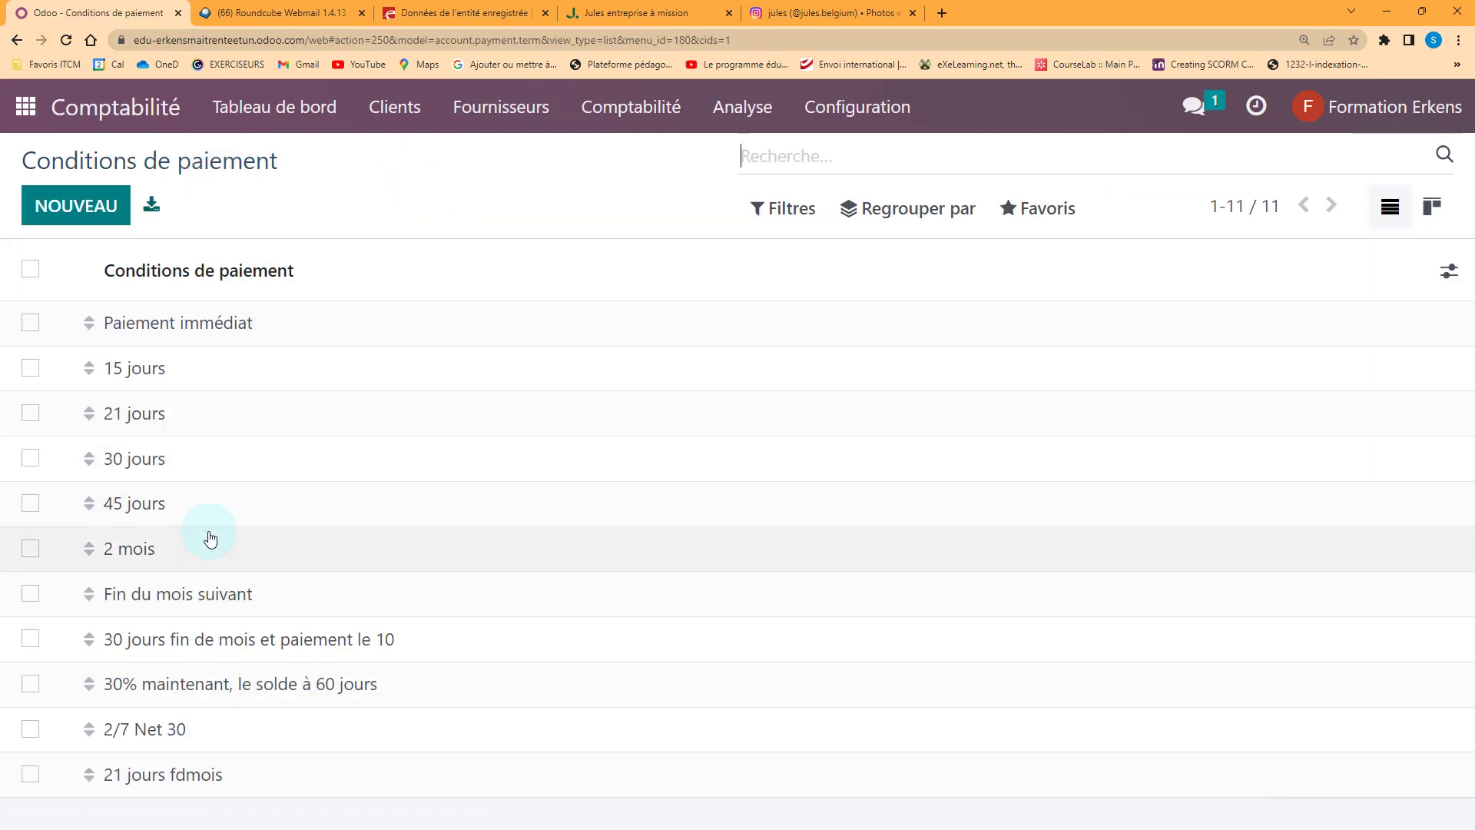
# Reopen 21 jours fdmois, confirm 21 days after month end, and try example date 8 June
pyautogui.click(173, 777)
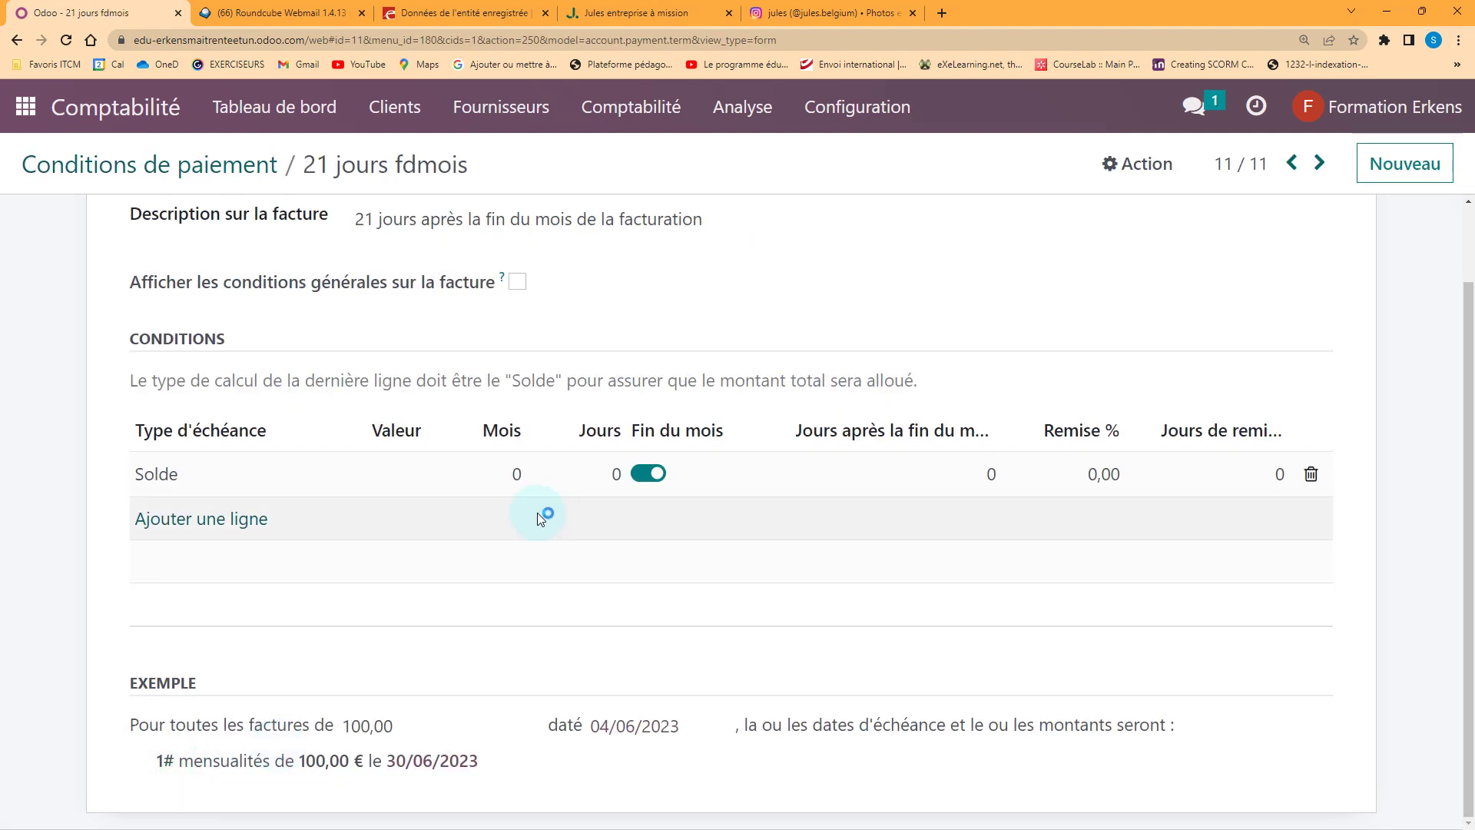
pyautogui.click(992, 490)
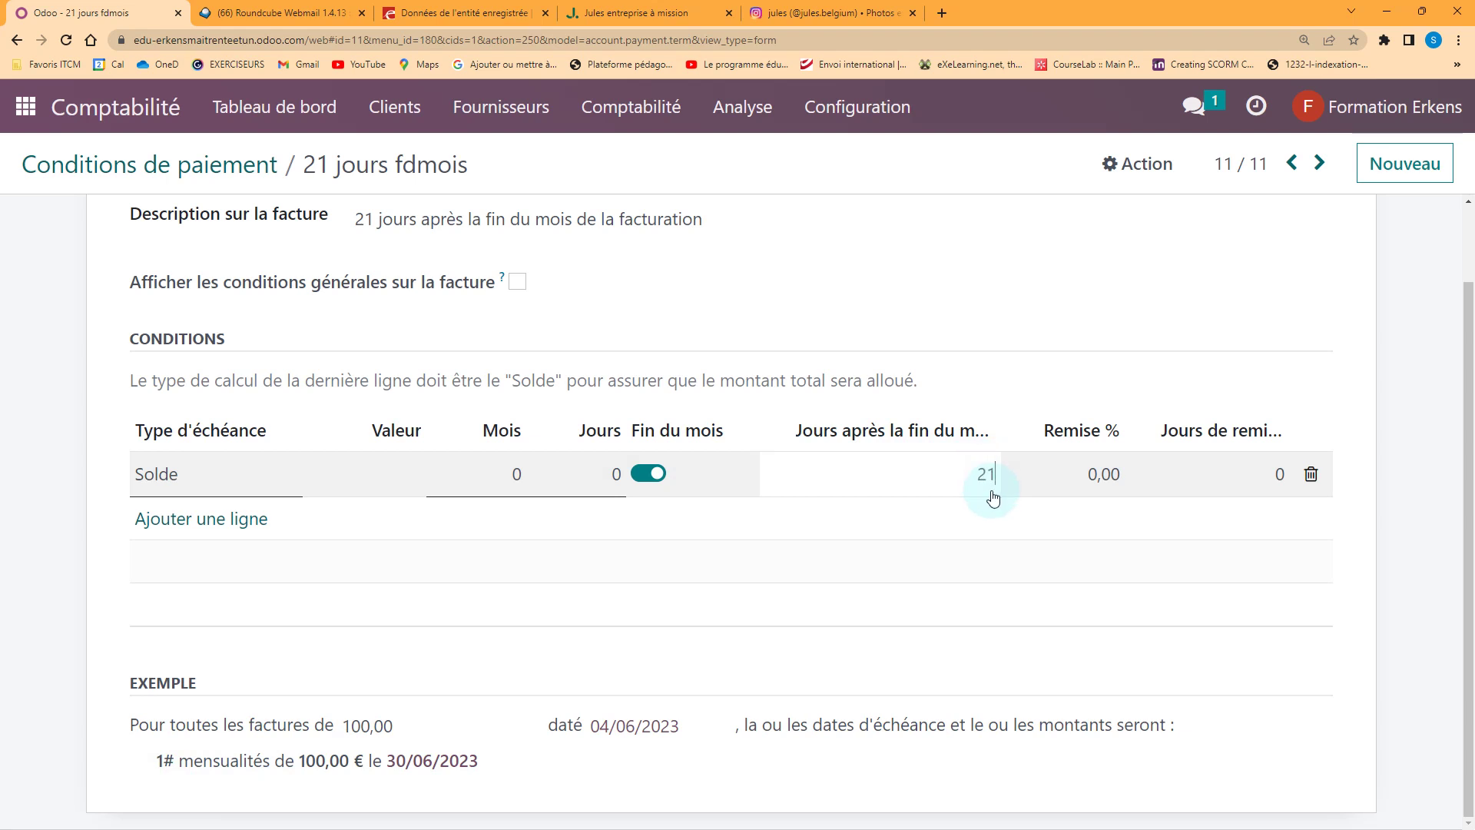
pyautogui.press('Tab')
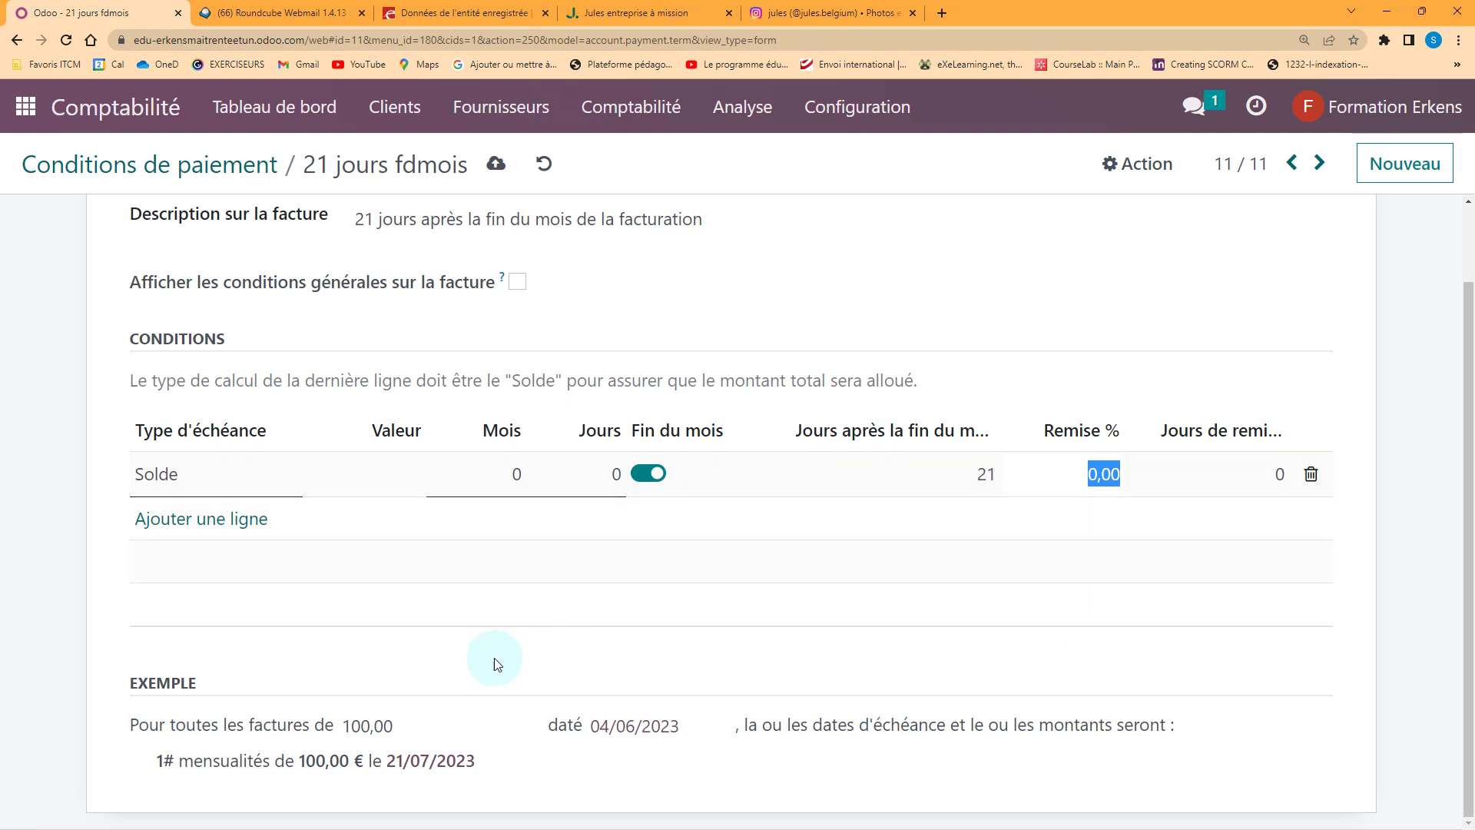
pyautogui.click(643, 730)
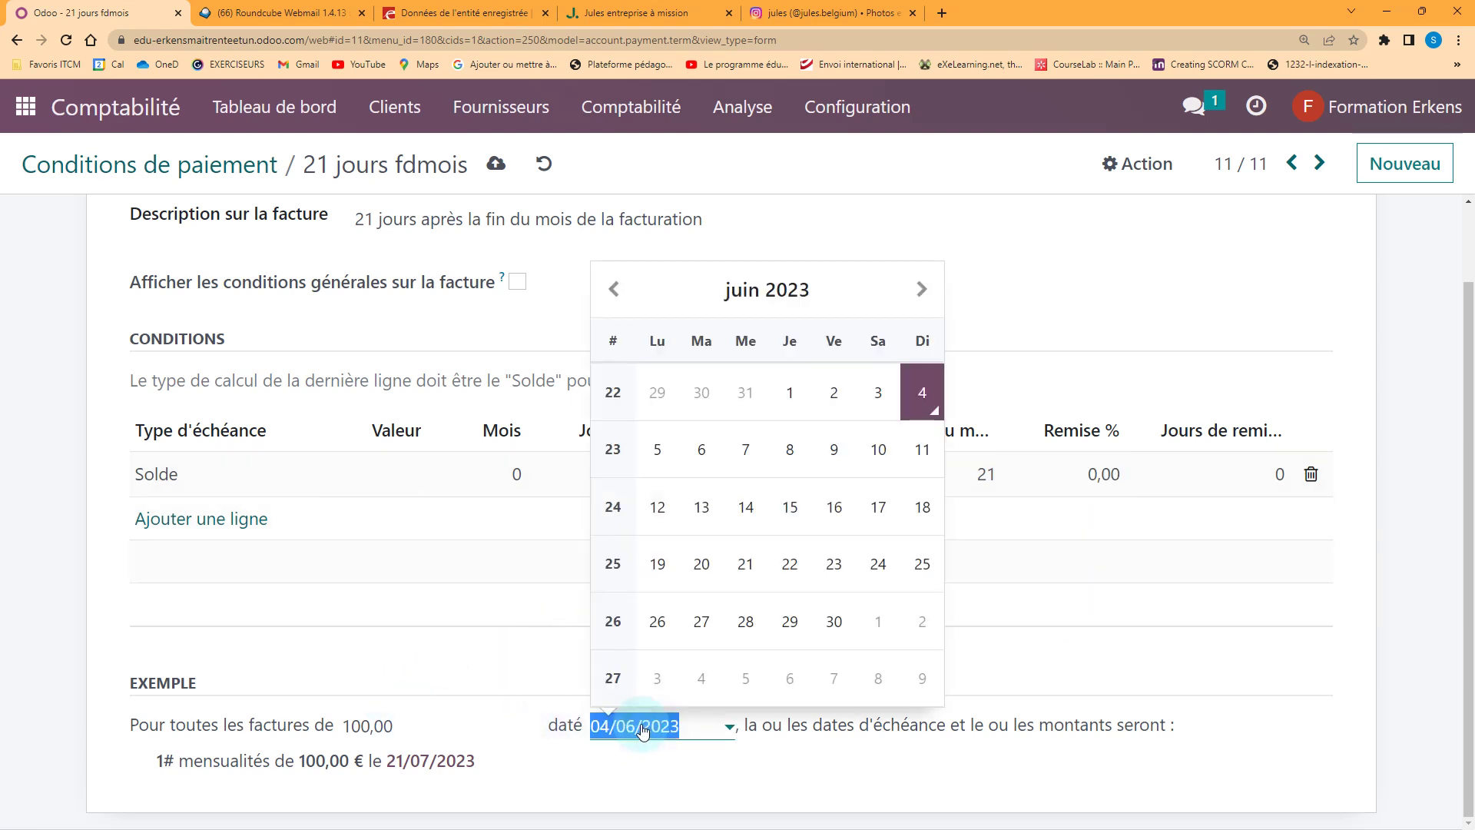
pyautogui.click(786, 452)
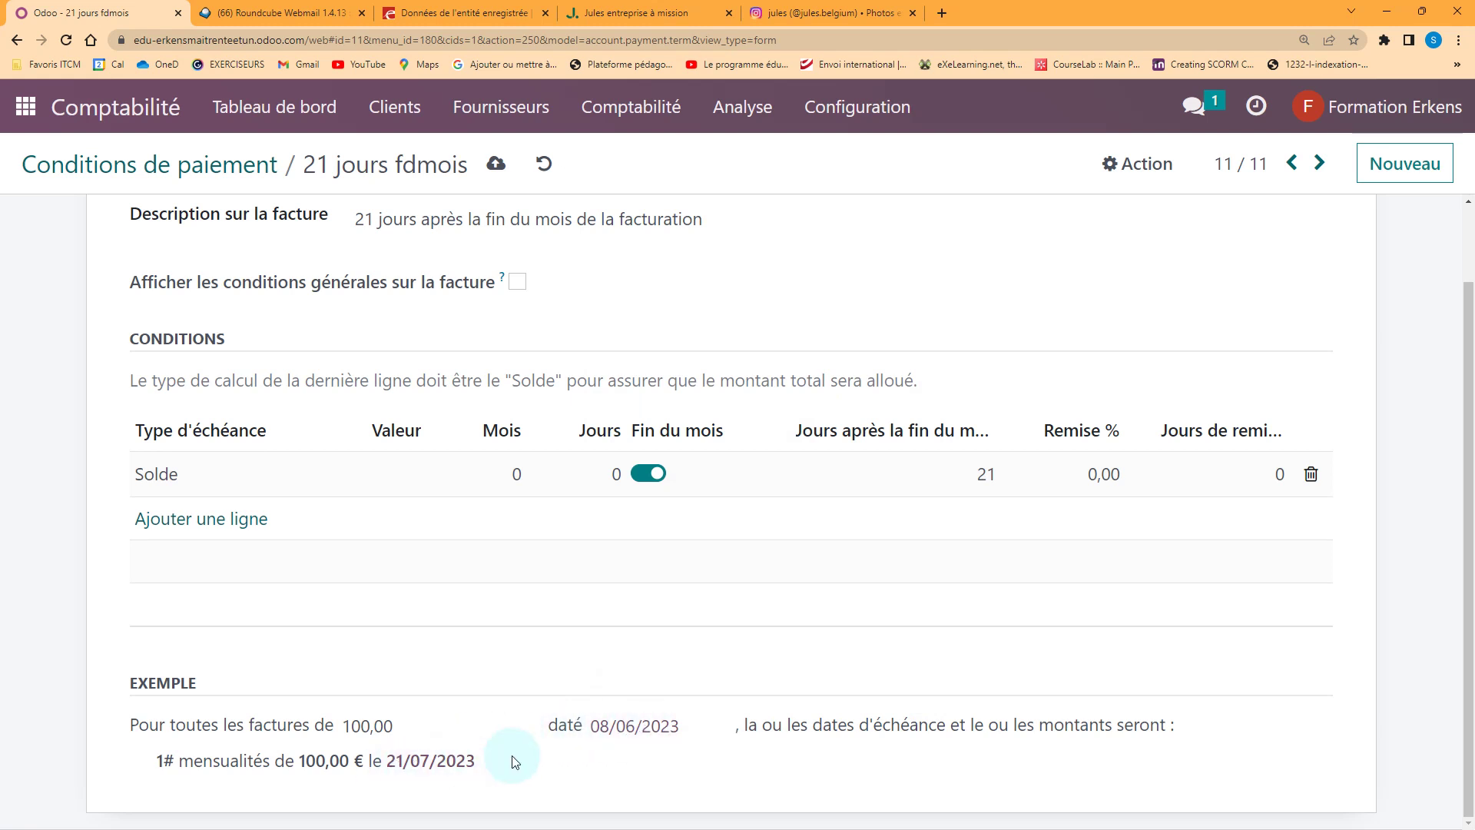
# Test example dates 30 June and 3 July, reset to 04/06/2023, and save the term
pyautogui.click(678, 726)
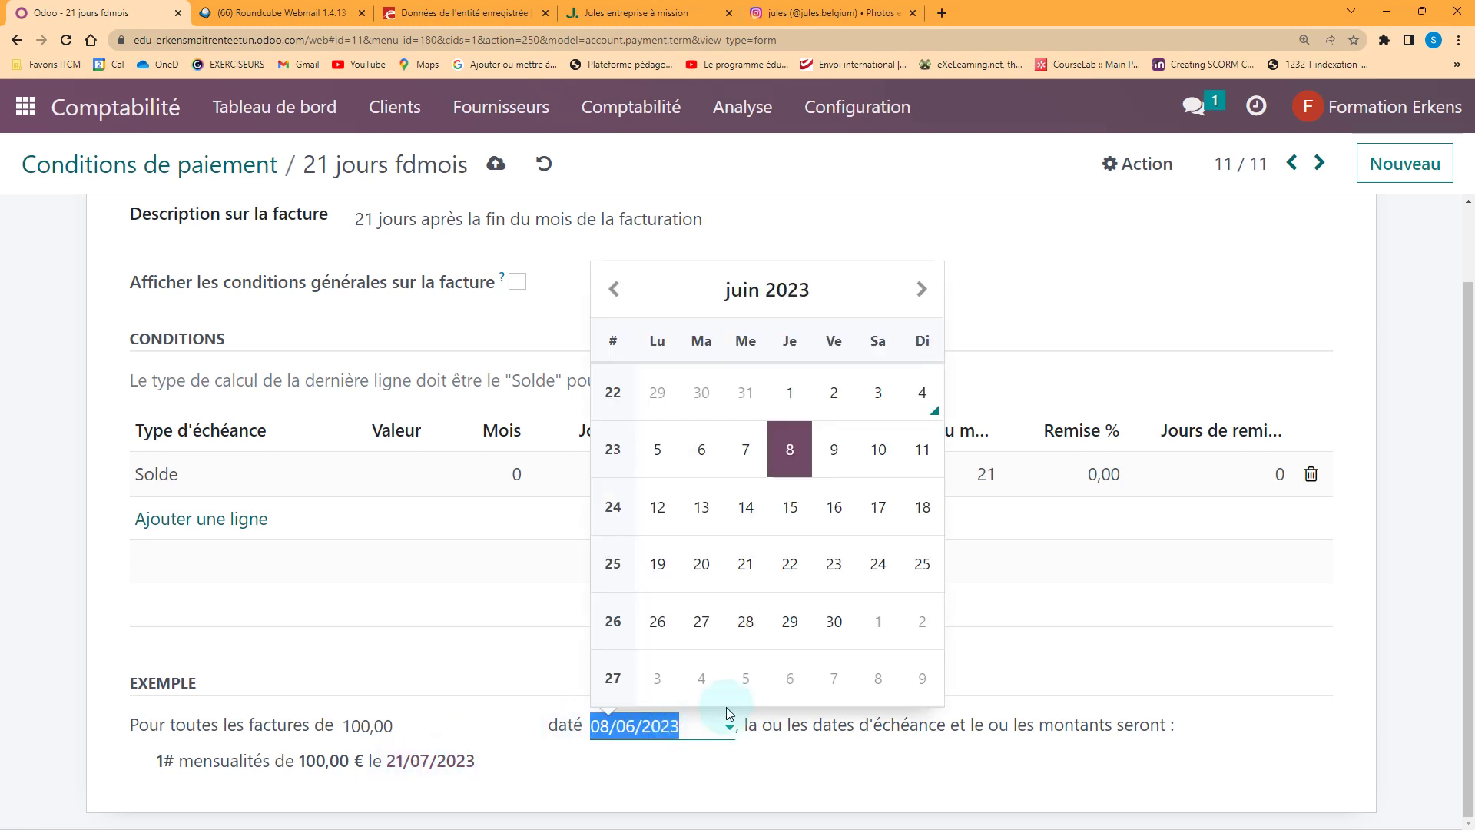
pyautogui.click(819, 640)
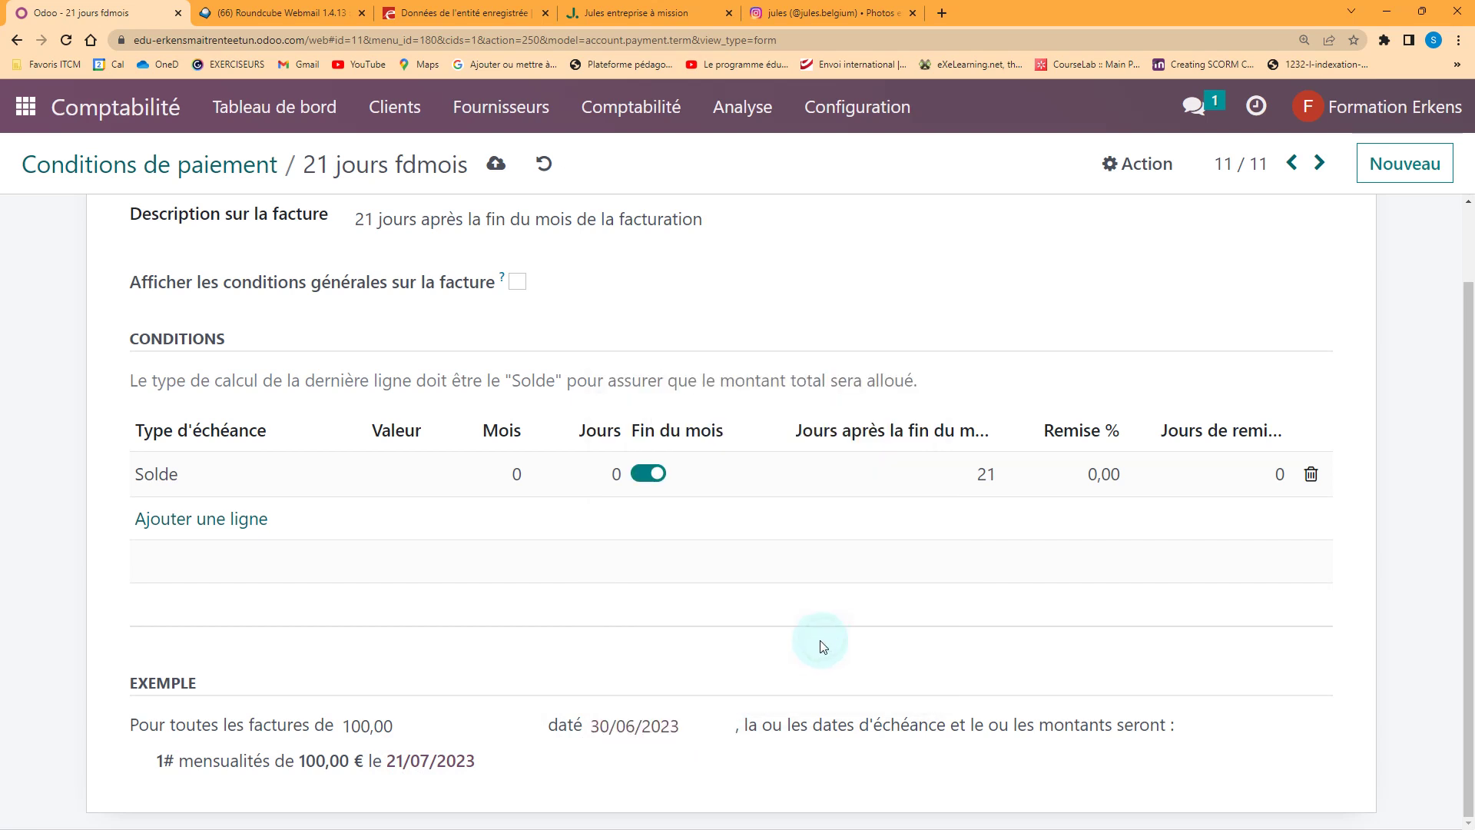
pyautogui.click(635, 726)
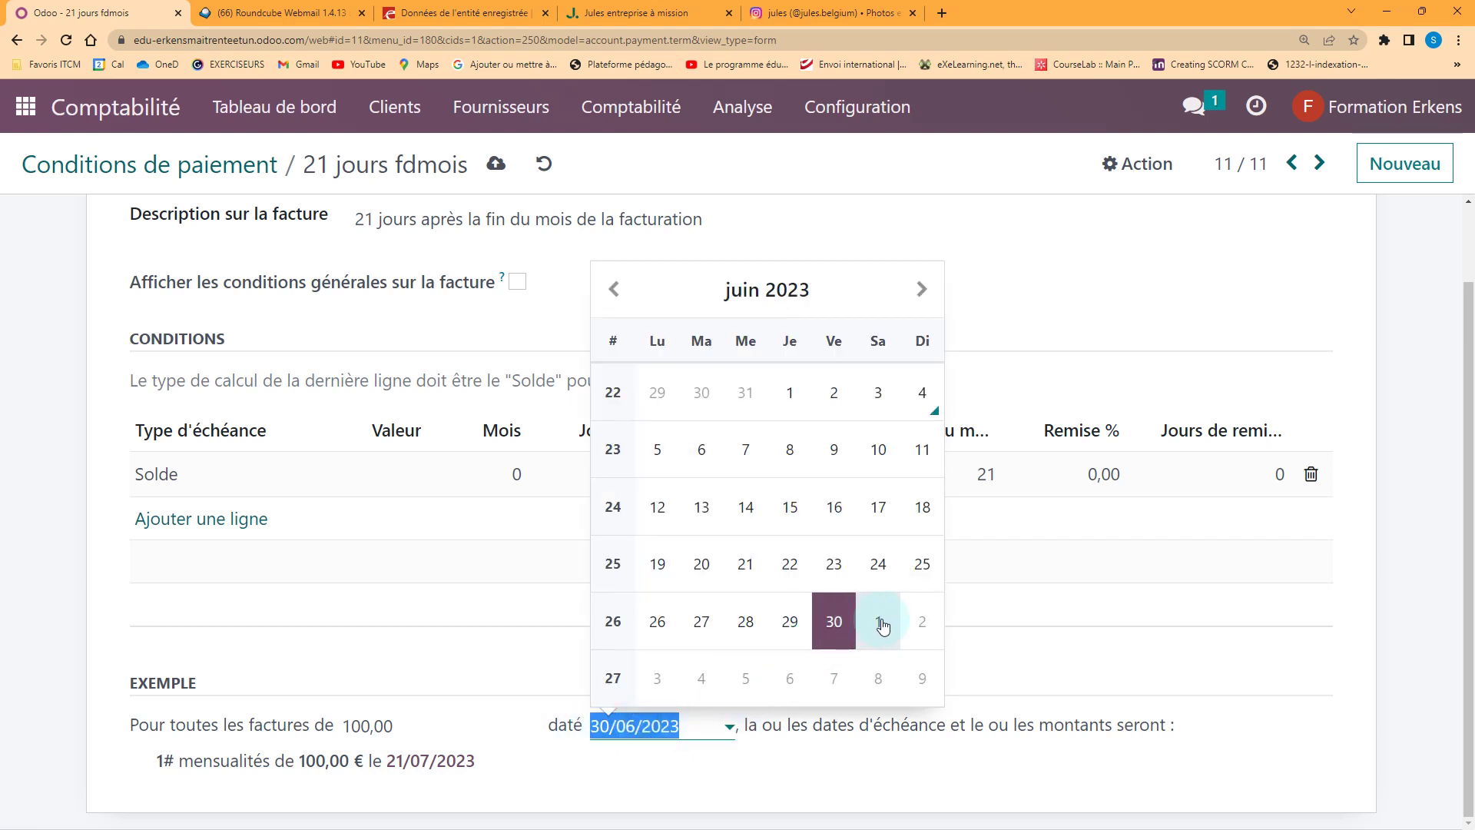
pyautogui.click(659, 679)
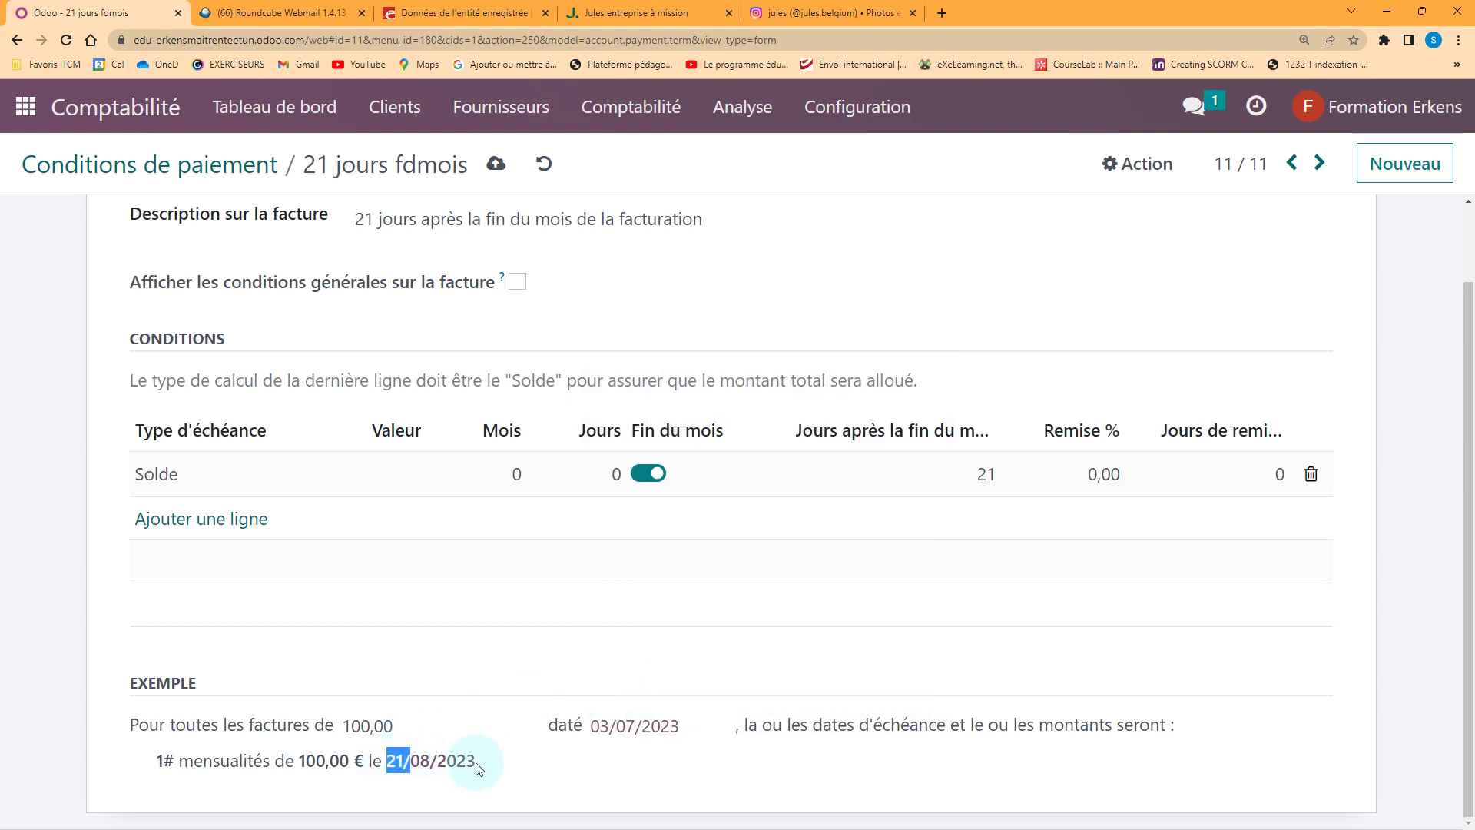
pyautogui.click(655, 734)
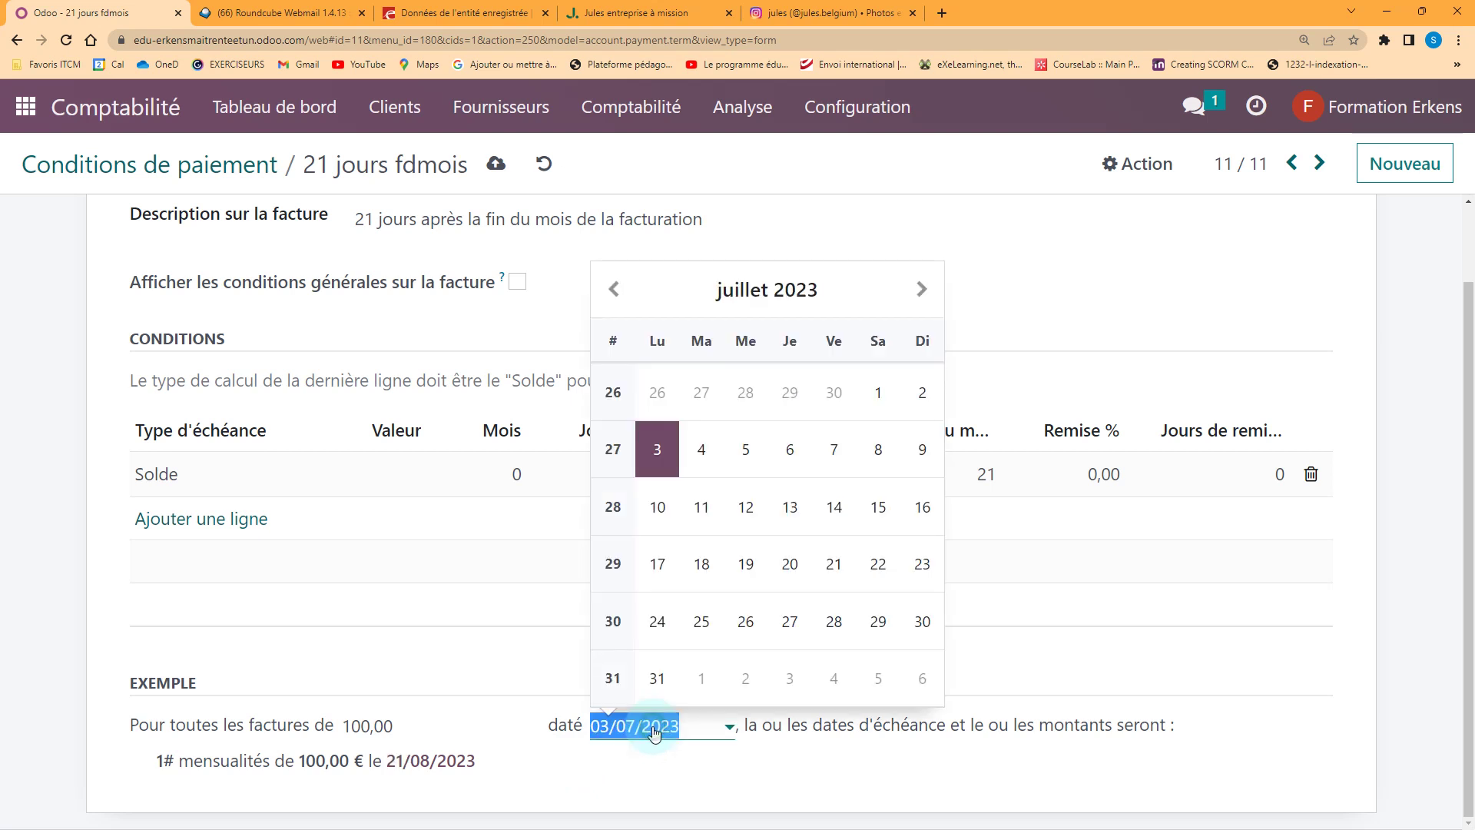
pyautogui.click(630, 299)
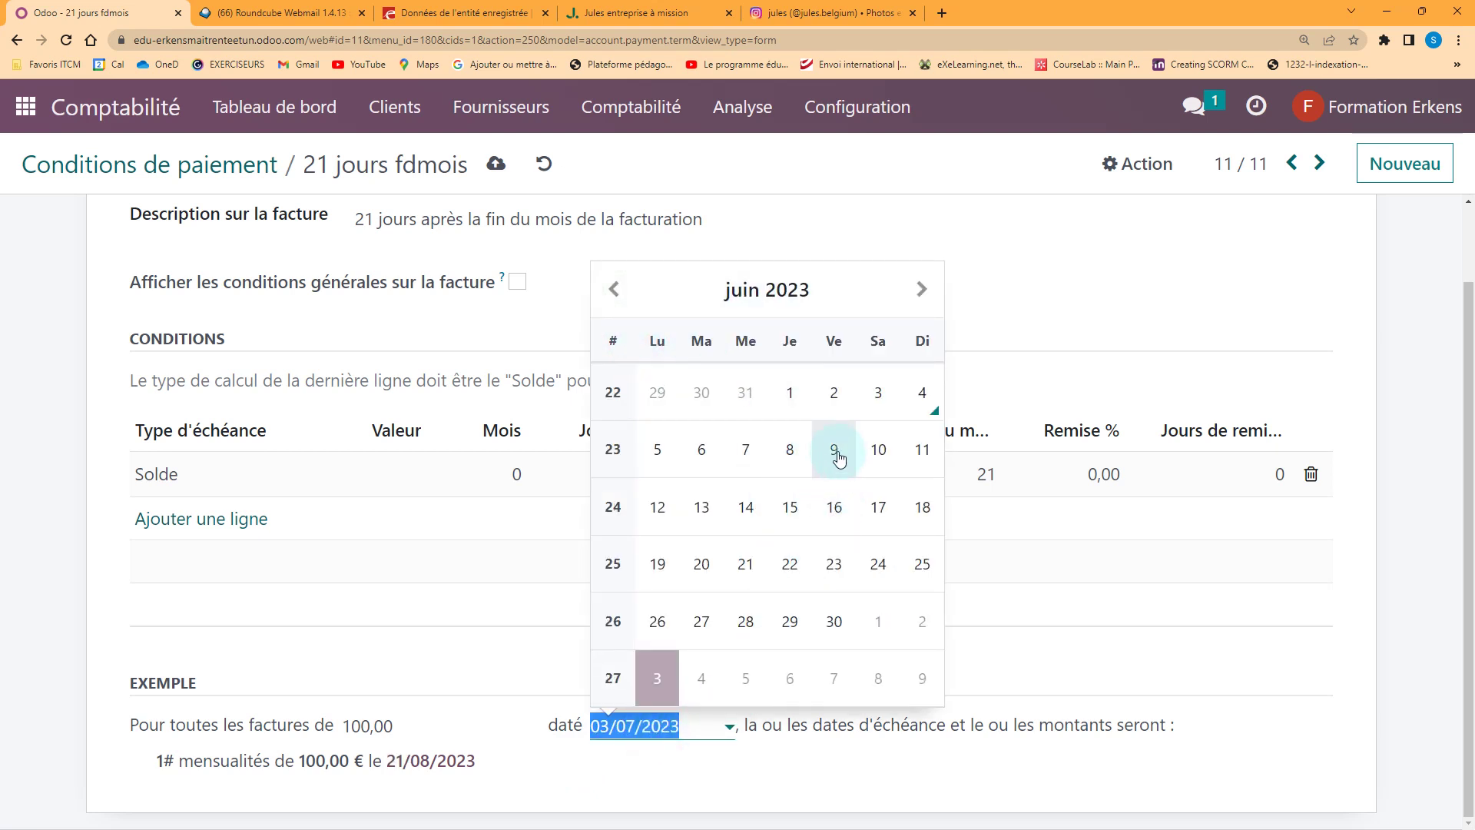
pyautogui.click(921, 393)
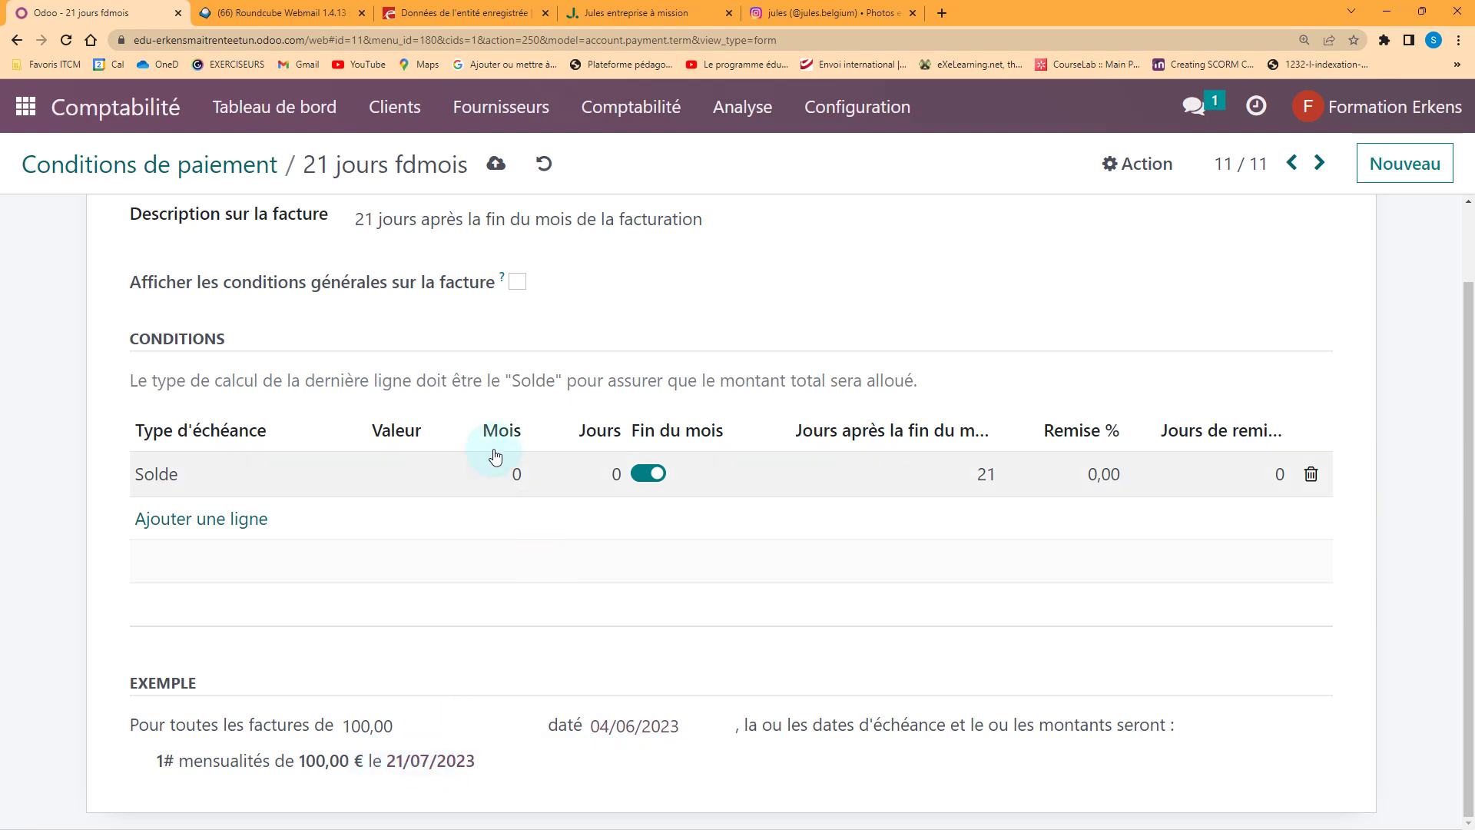
pyautogui.click(492, 163)
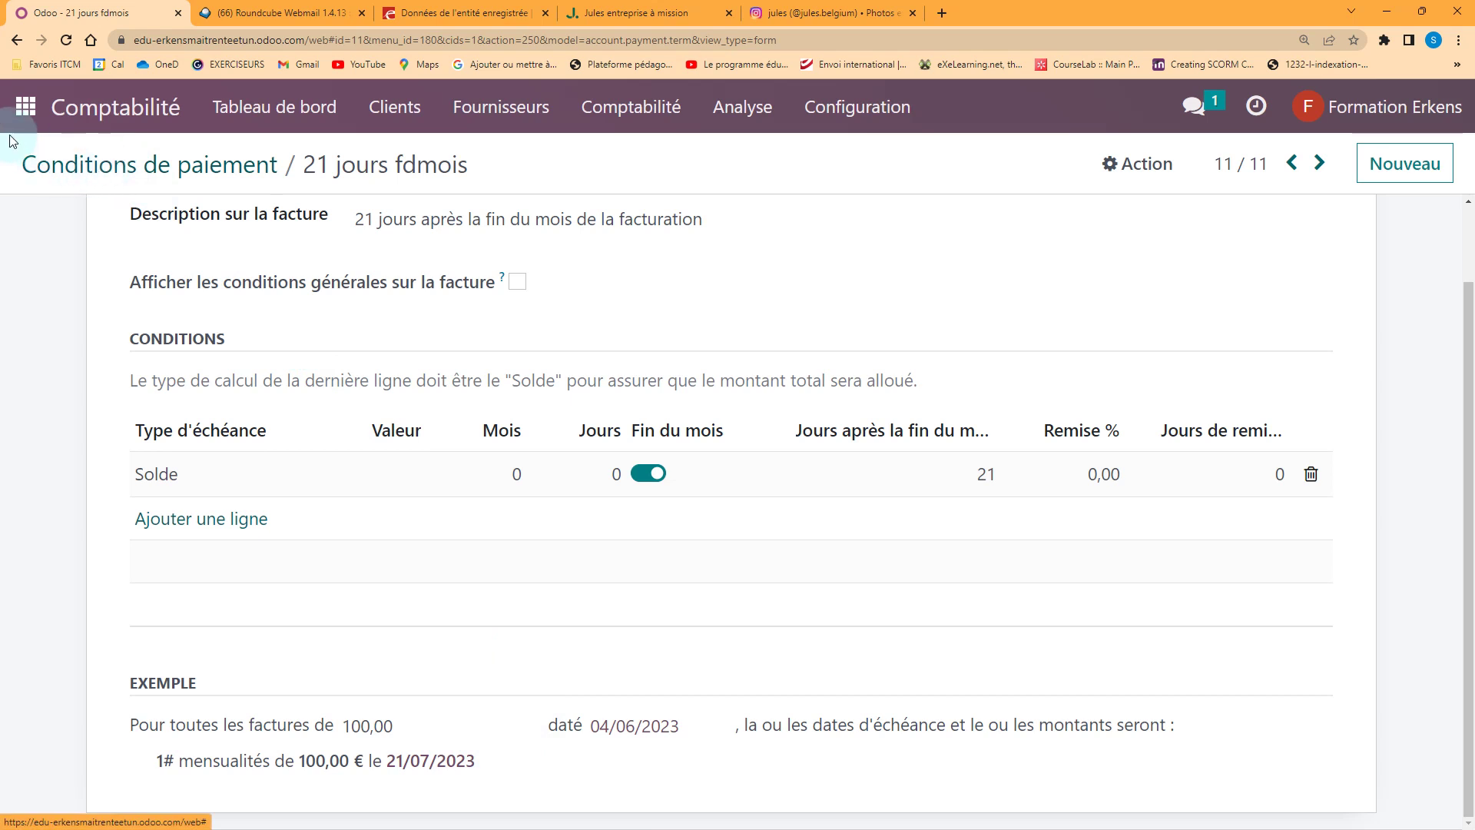
# Open the Bank journal from Comptabilité's Configuration > Journaux list
pyautogui.click(29, 112)
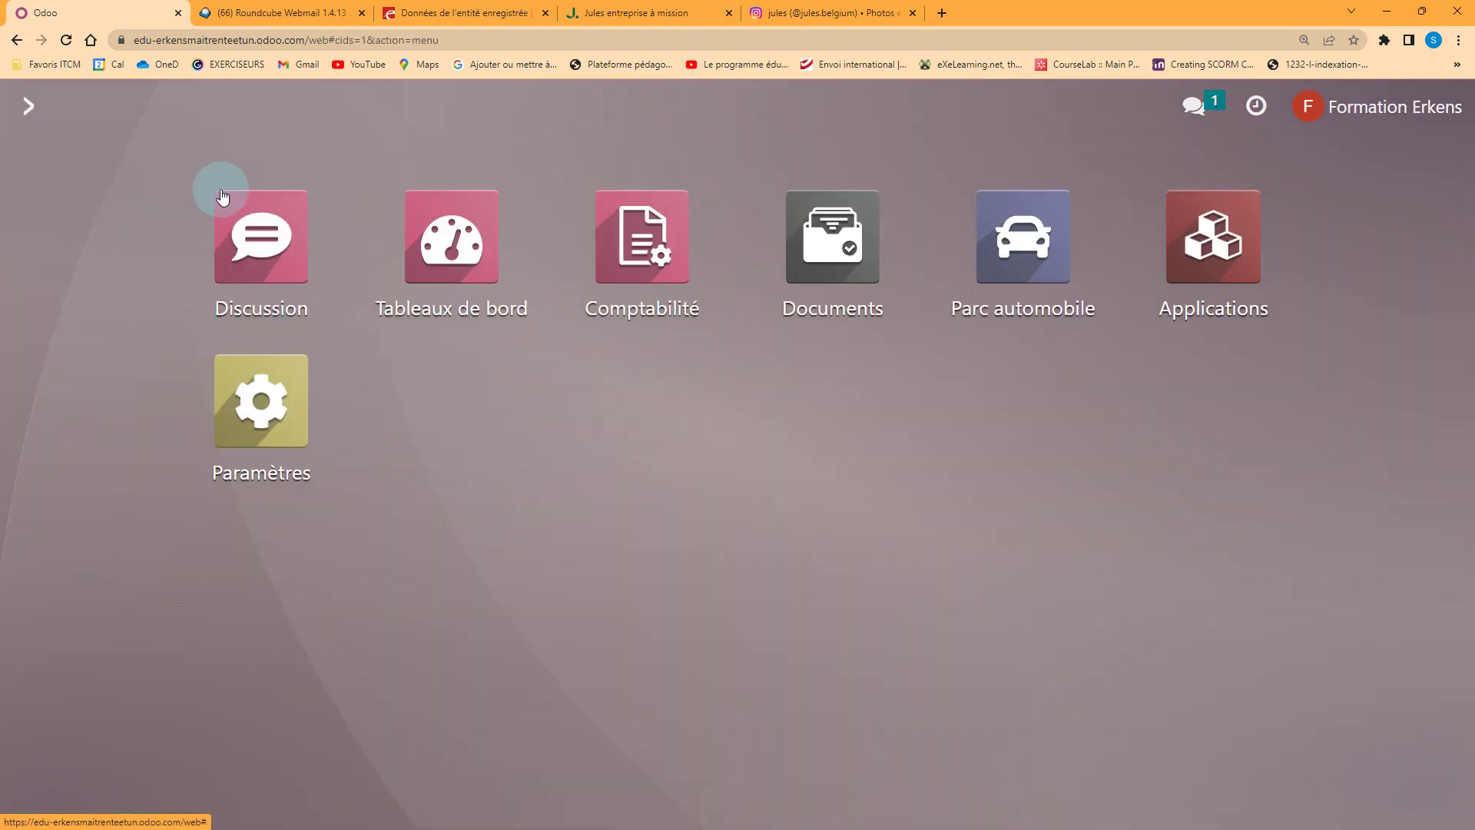
pyautogui.click(634, 260)
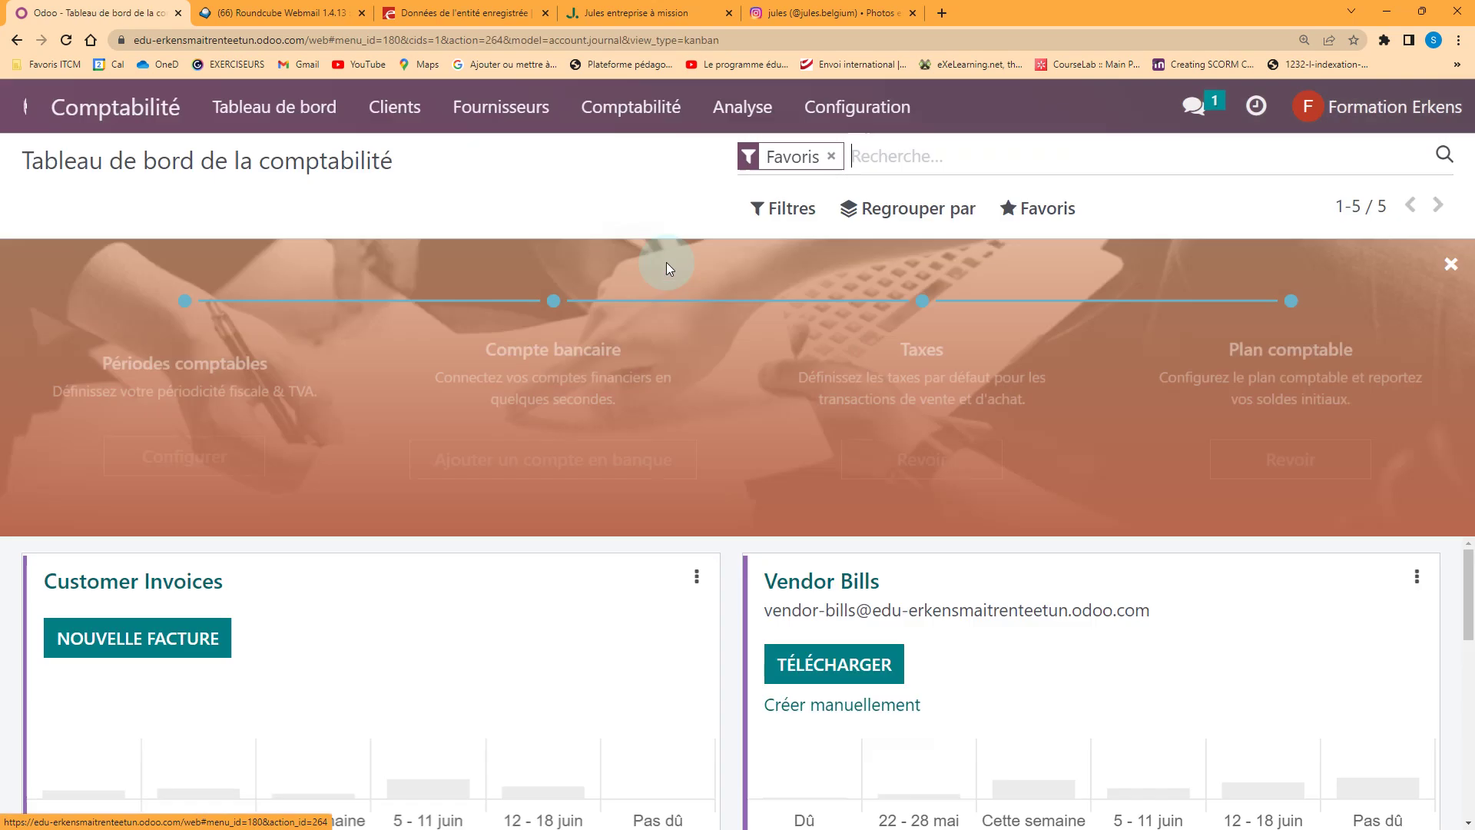
pyautogui.click(839, 109)
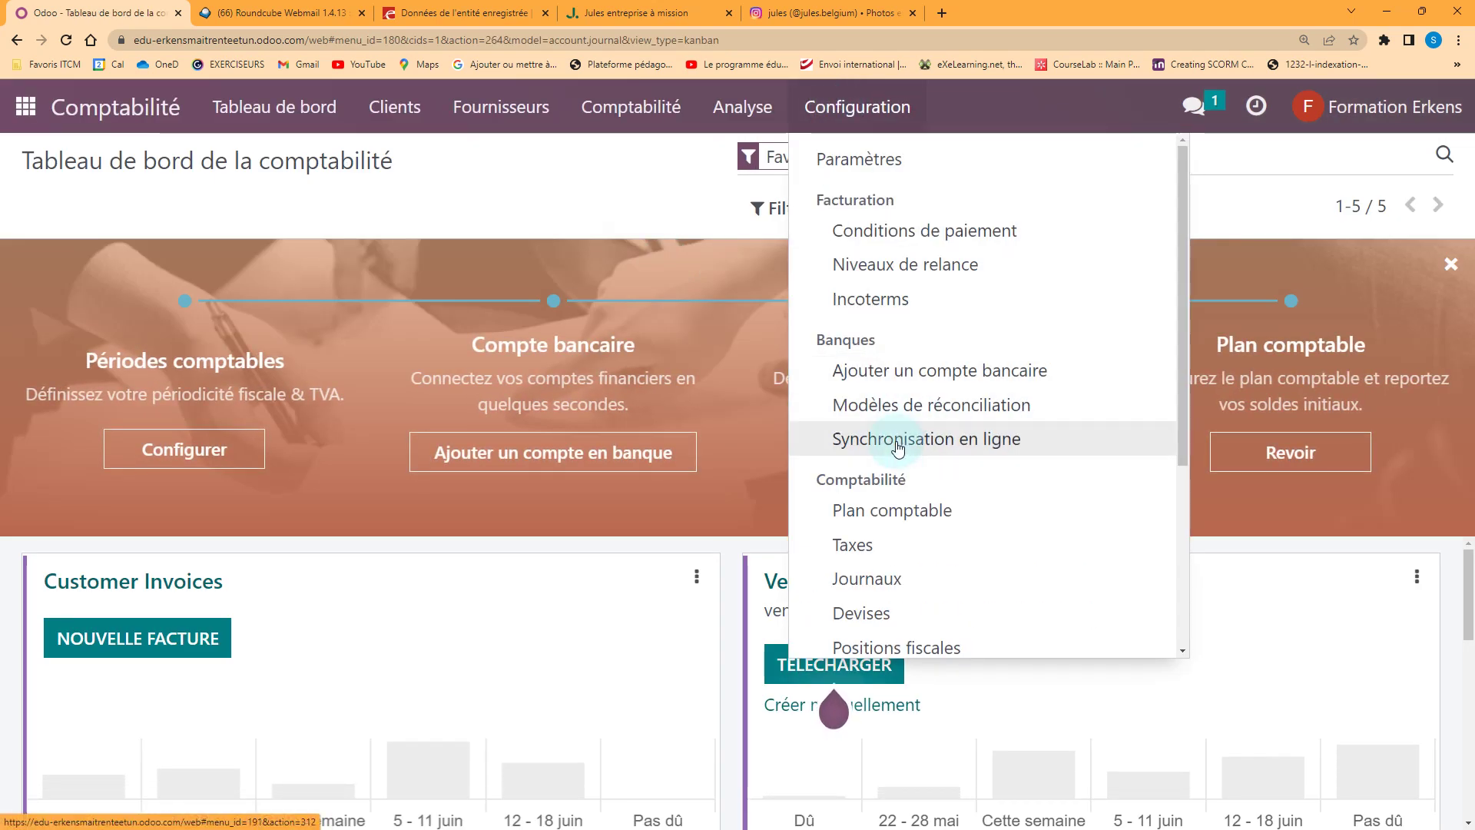
pyautogui.scroll(-3, 896, 442)
pyautogui.click(889, 345)
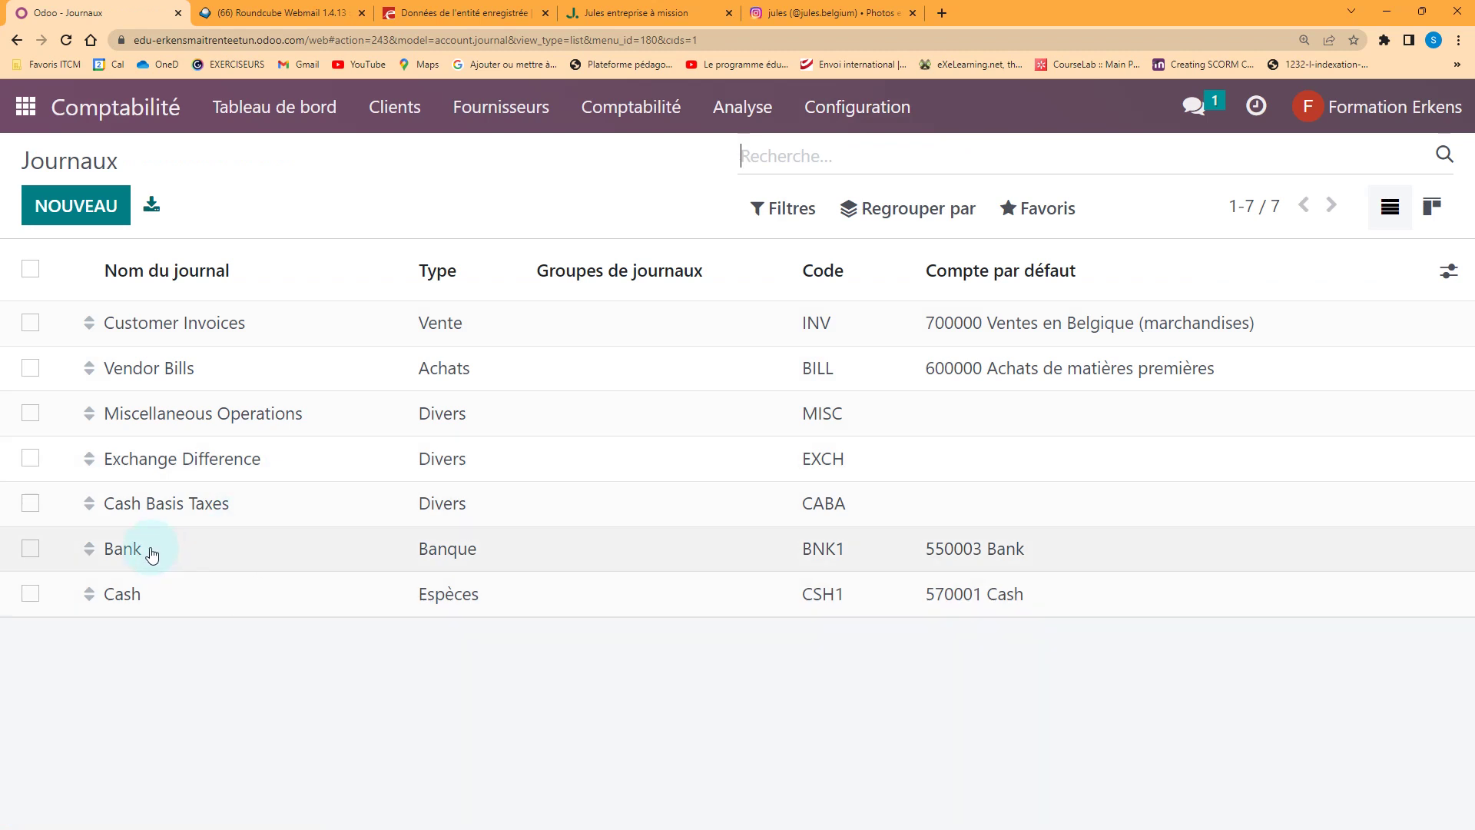
pyautogui.click(152, 553)
# Start creating a new 'BE' bank account number for the journal with full details
pyautogui.scroll(-2, 586, 576)
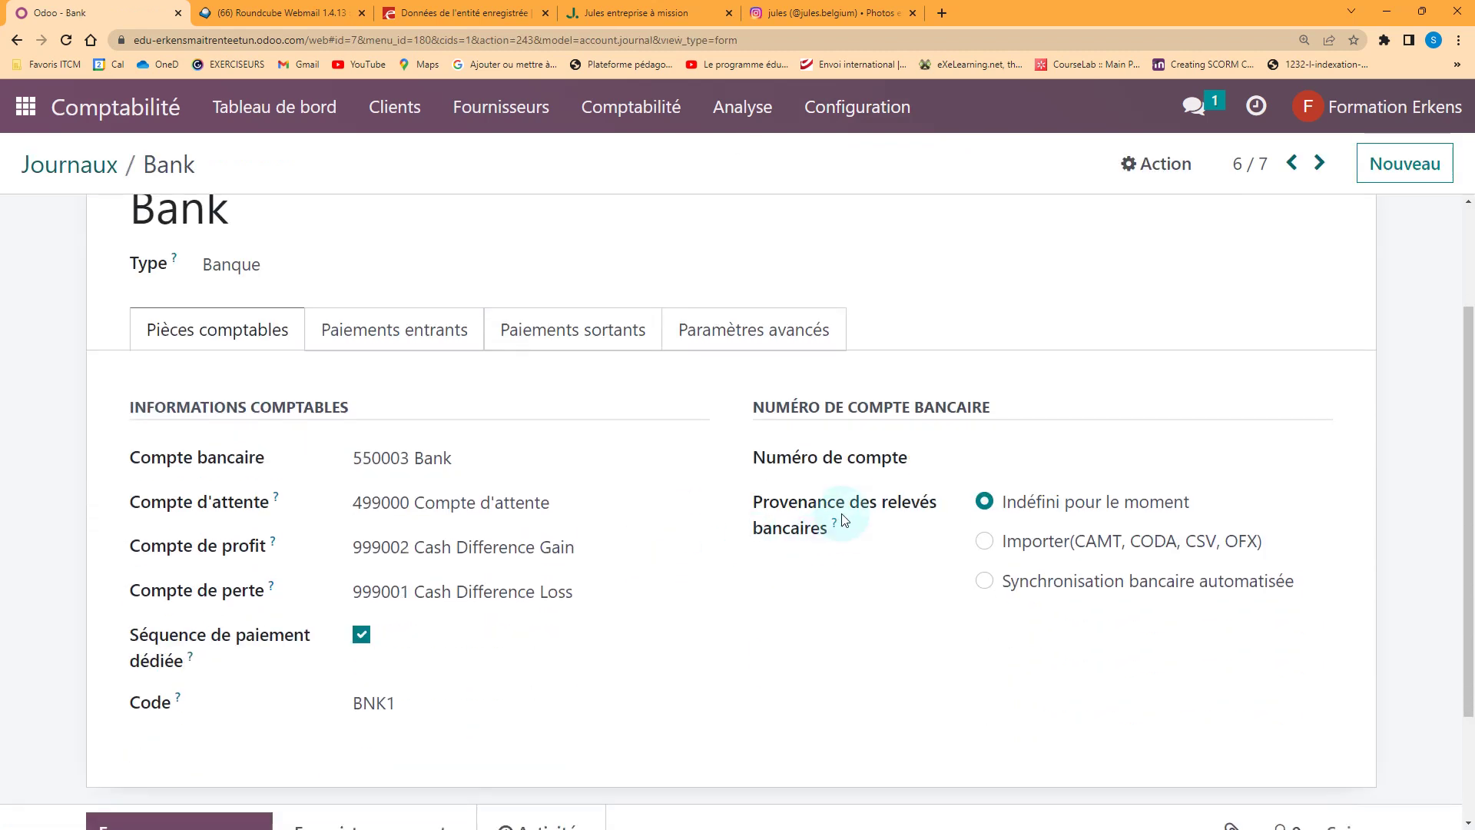
pyautogui.click(1001, 460)
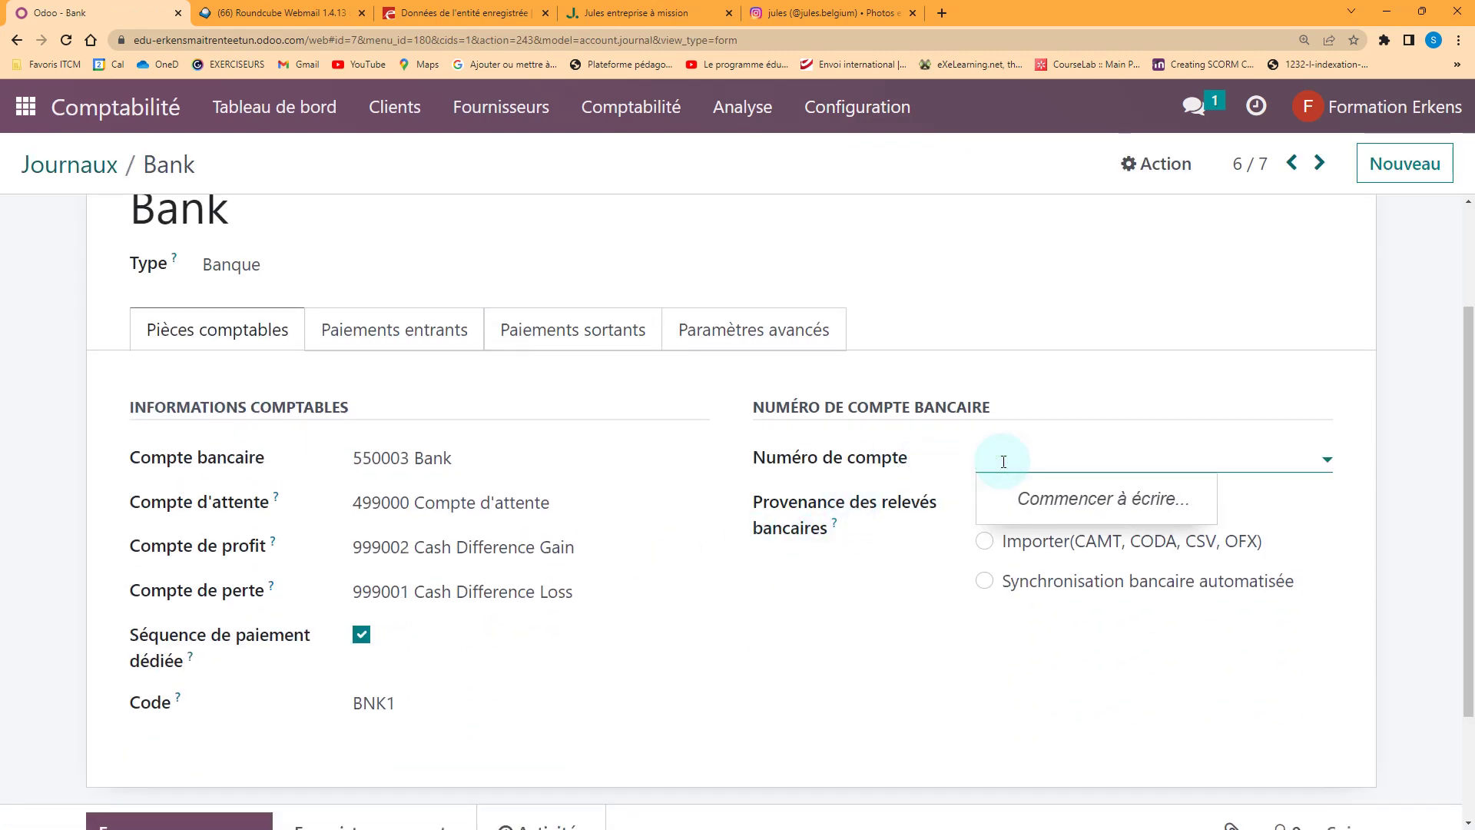
pyautogui.write('BE')
pyautogui.click(1037, 530)
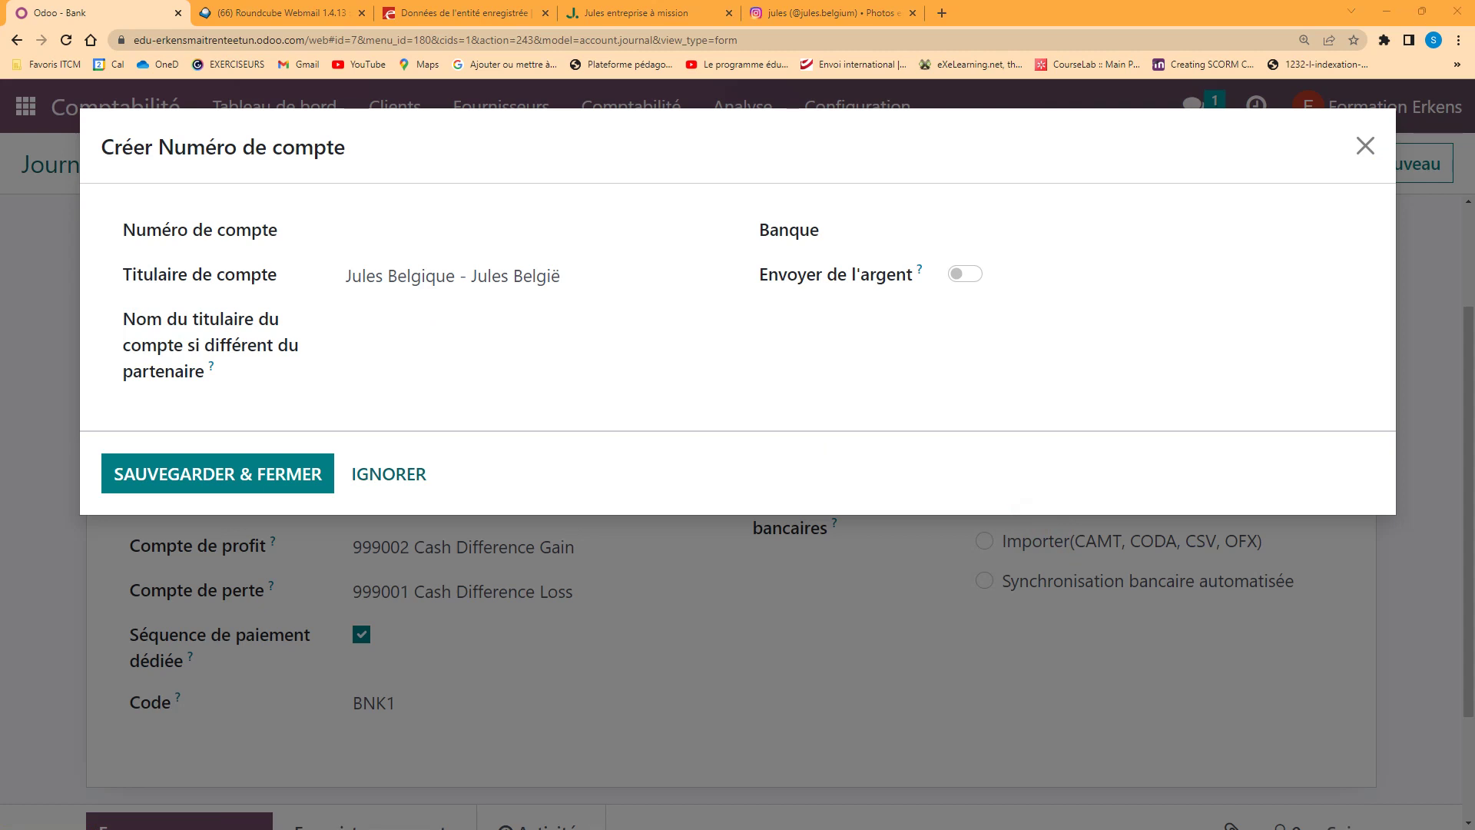
# Paste the IBAN into the new account number's field
pyautogui.click(343, 225)
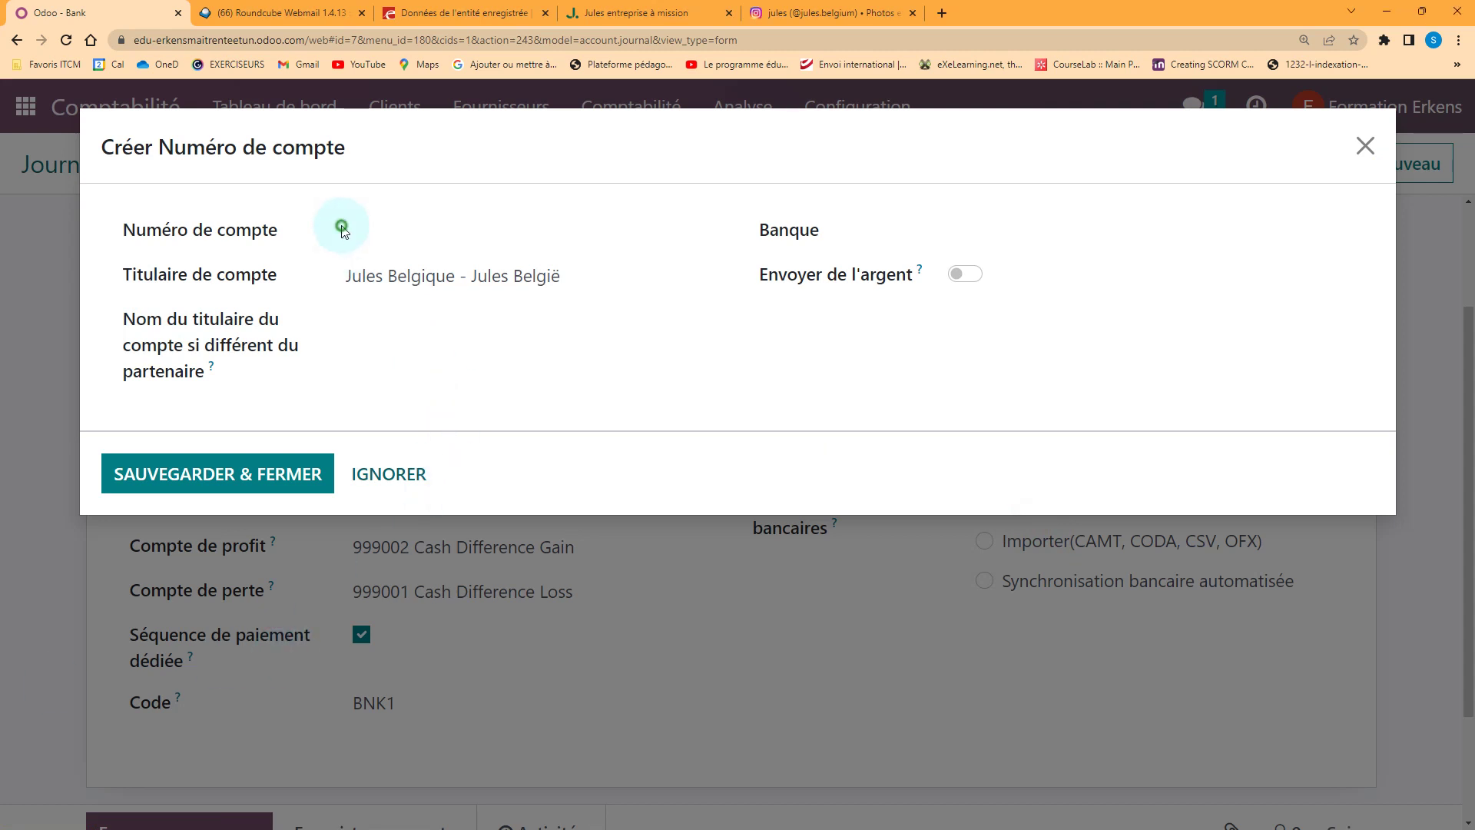
pyautogui.hotkey('ctrl', 'v')
pyautogui.click(869, 231)
# Create bank KBC with BIC KREDBEBB and save the account number record
pyautogui.click(1016, 231)
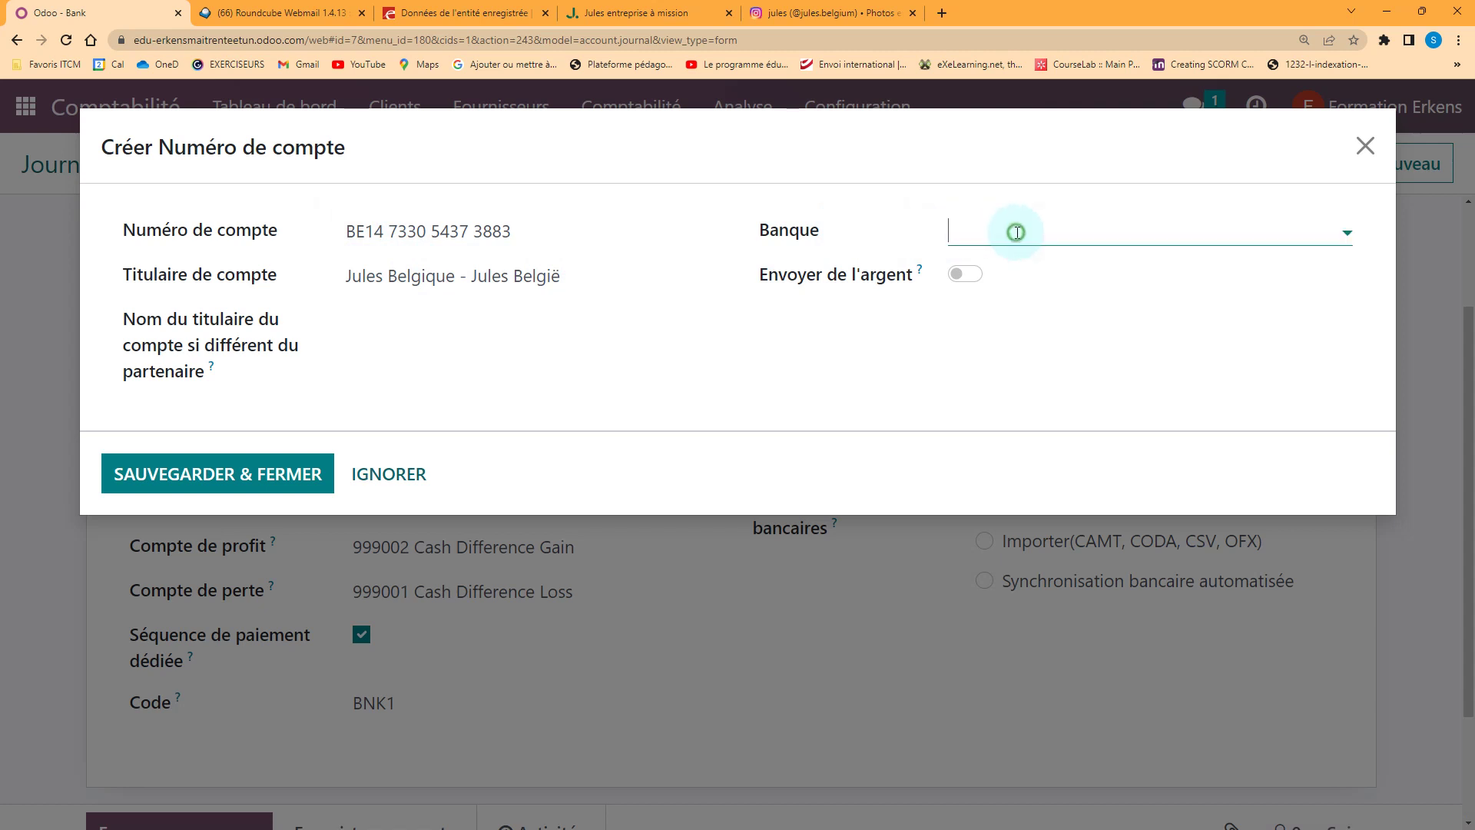
pyautogui.write('KB')
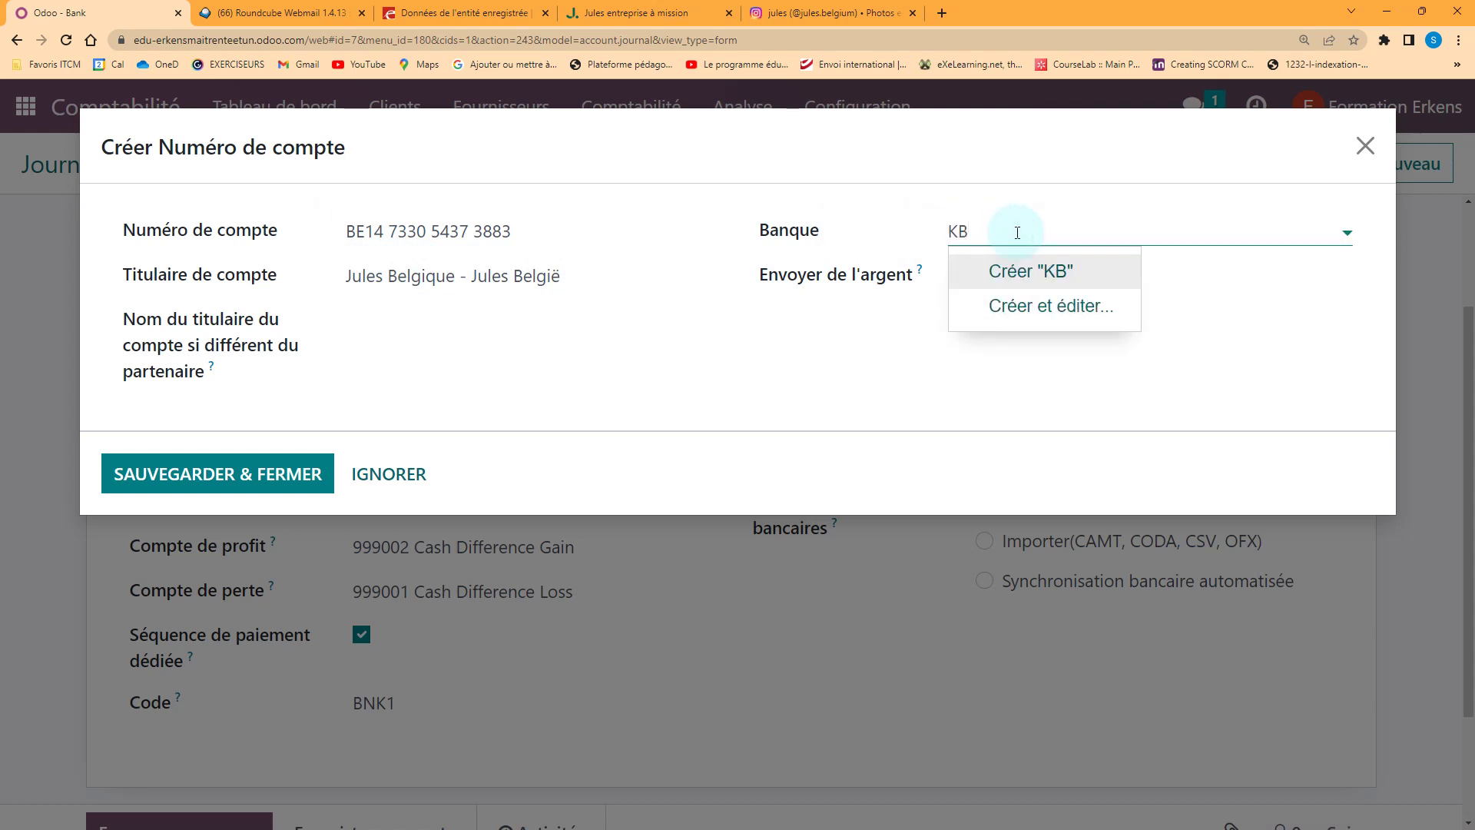
pyautogui.write('C')
pyautogui.click(1051, 305)
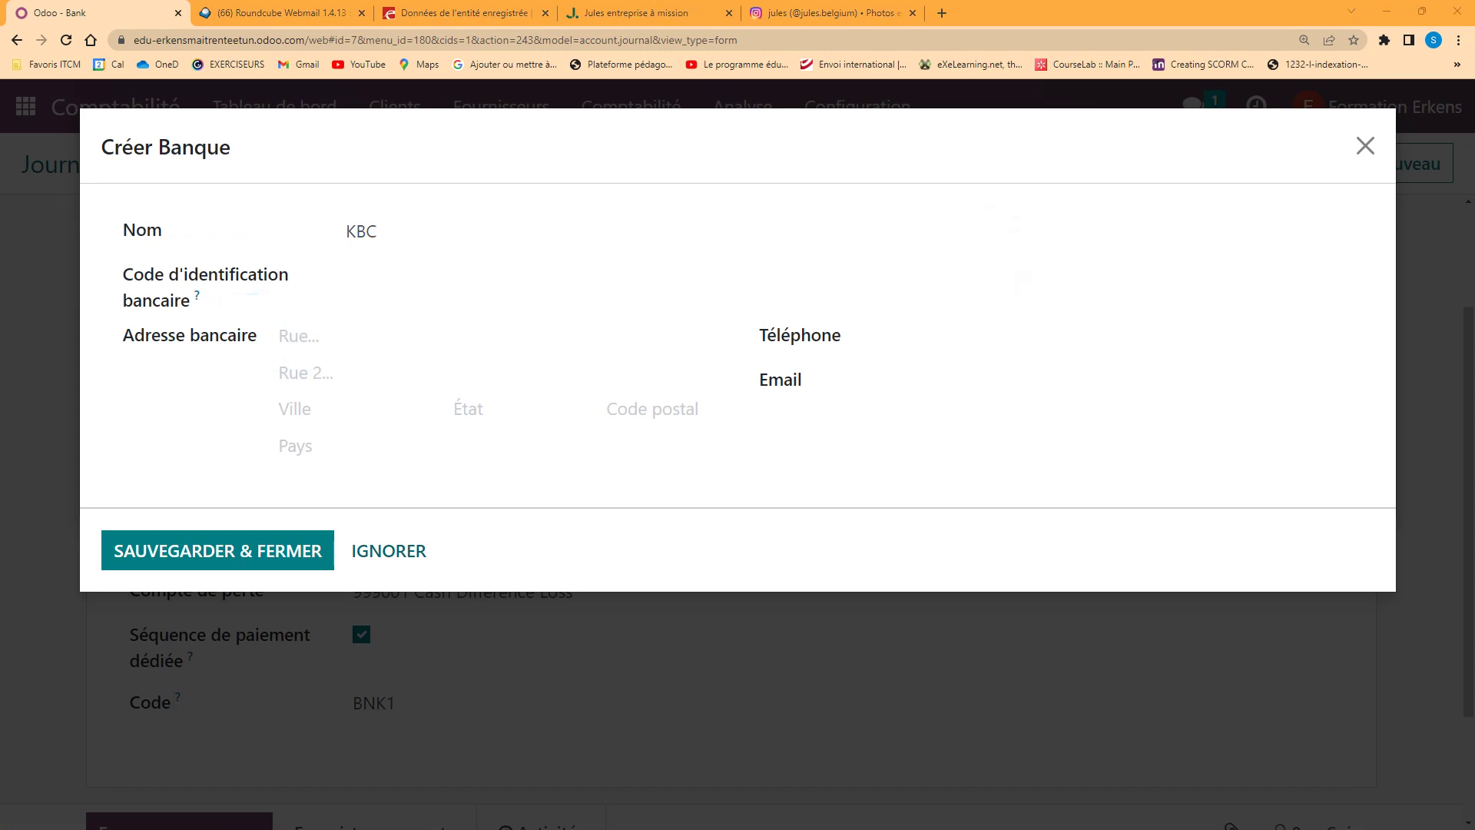
pyautogui.click(481, 277)
pyautogui.write('KREDBEBB')
pyautogui.click(241, 559)
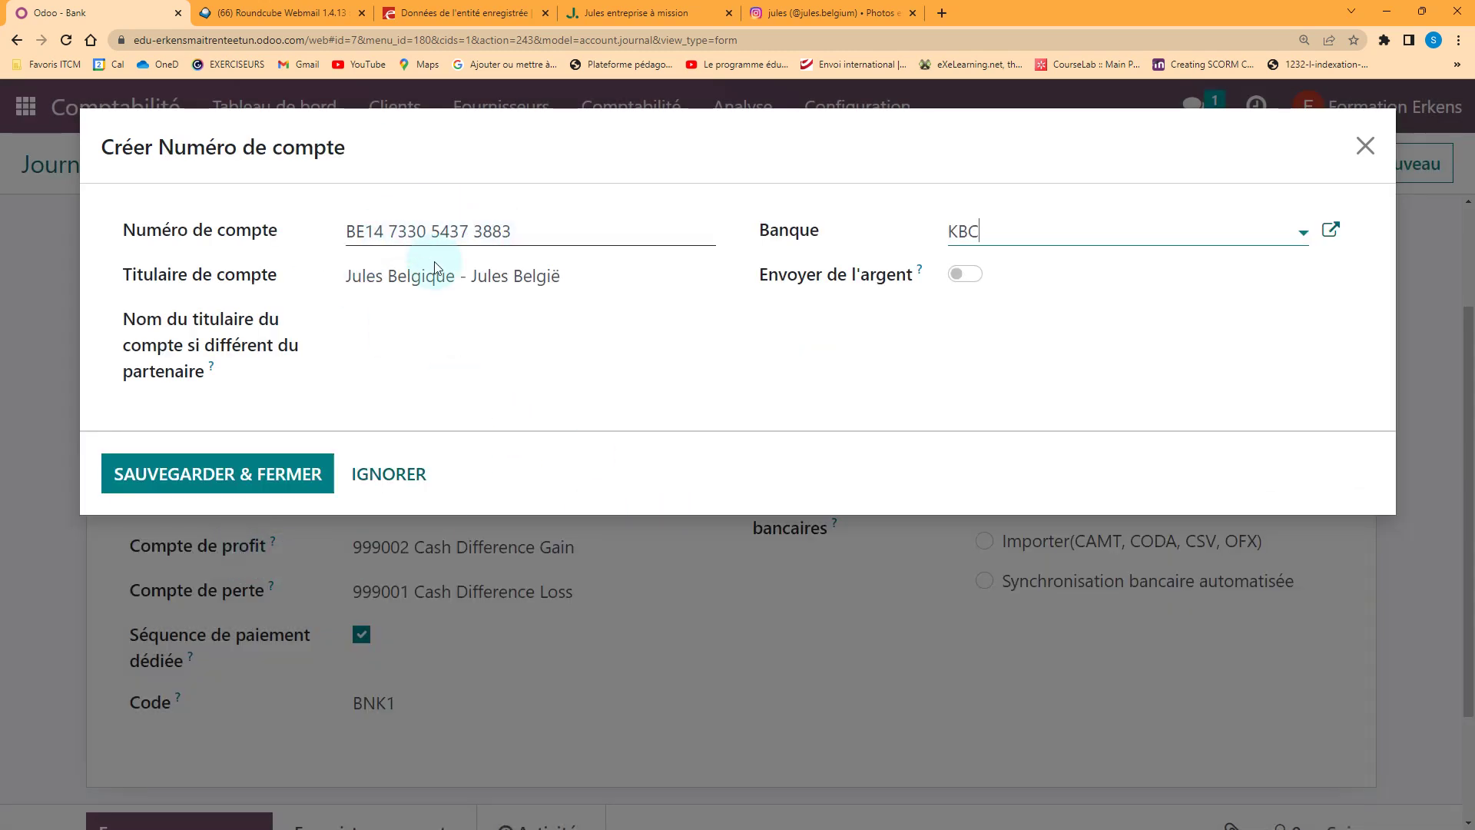
pyautogui.click(254, 473)
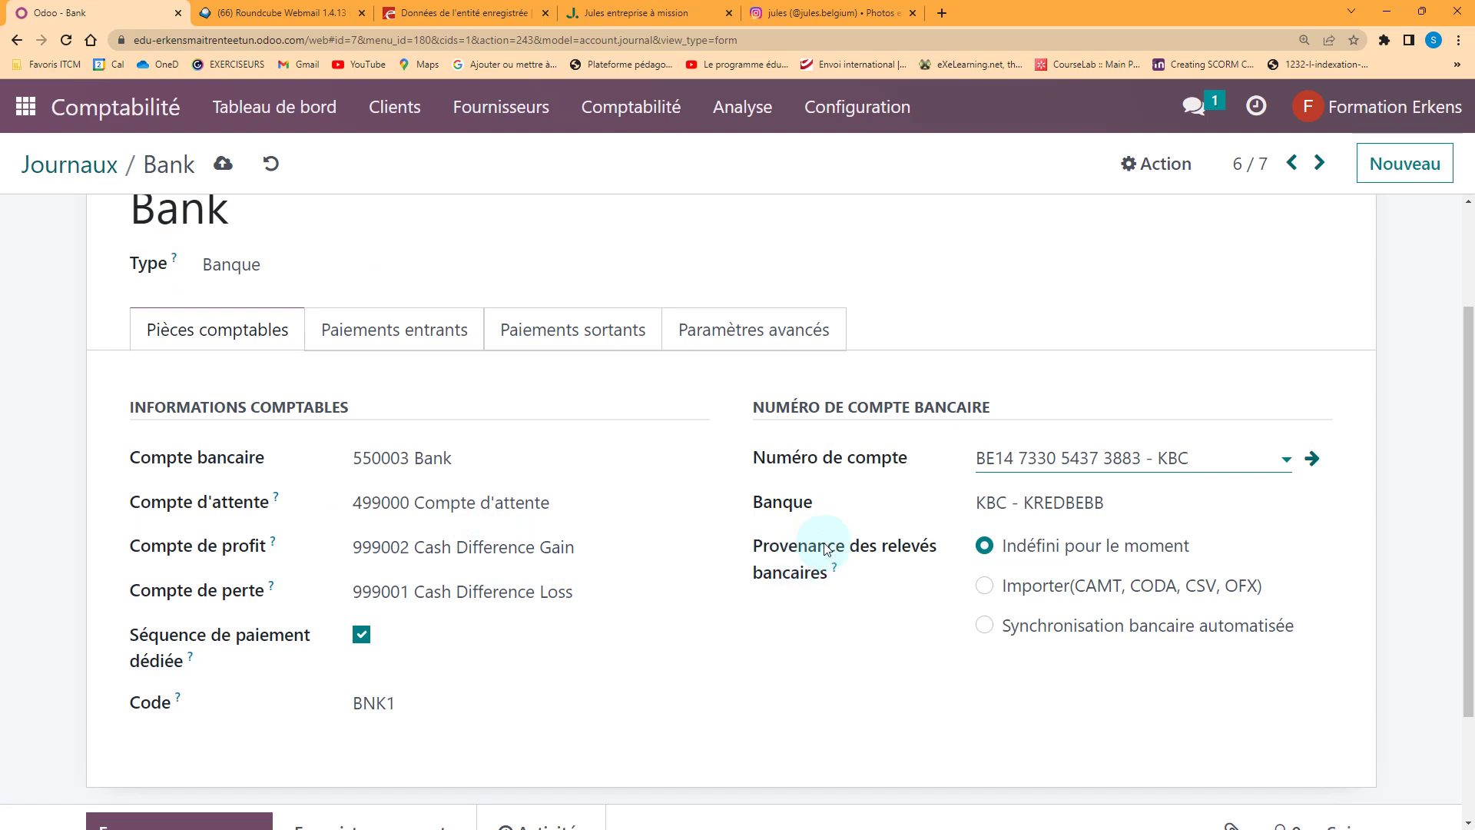
pyautogui.click(968, 482)
# Select part of the journal's BNK1 code to retype it
pyautogui.click(401, 706)
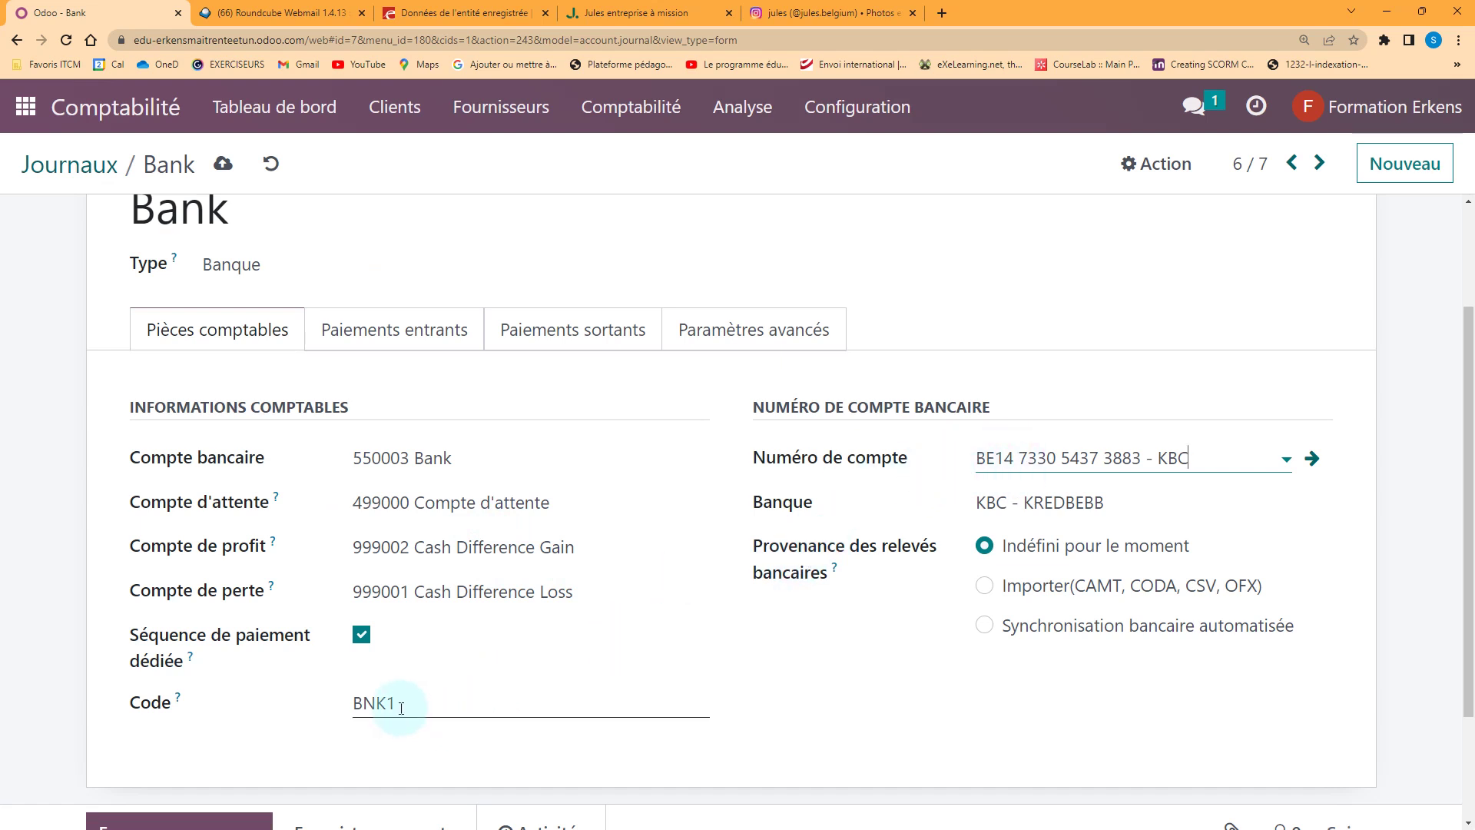
pyautogui.click(370, 703)
pyautogui.moveTo(362, 704); pyautogui.dragTo(401, 705)
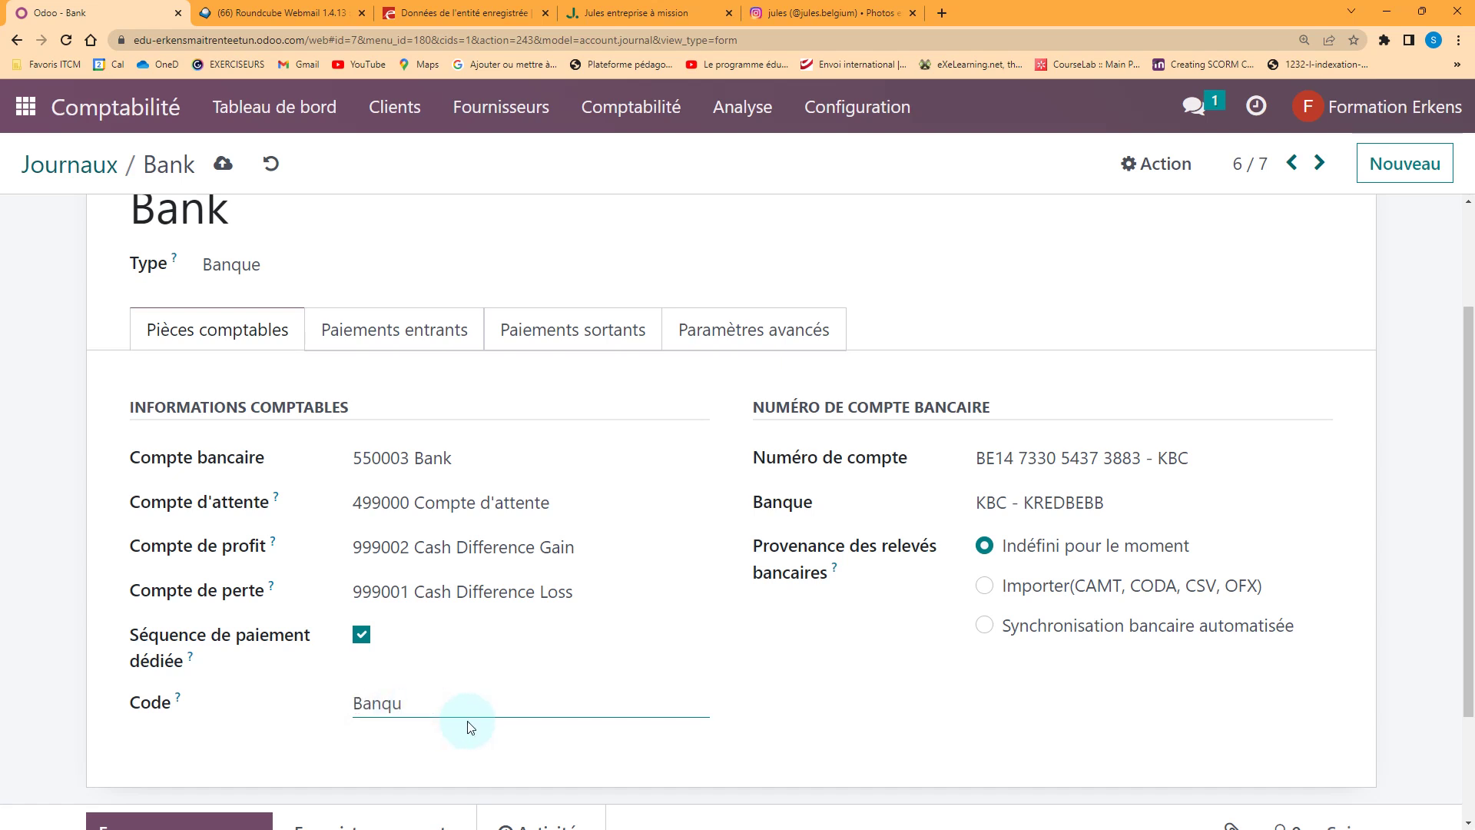
# Save the Bank journal changes and return to the accounting dashboard
pyautogui.moveTo(181, 701)
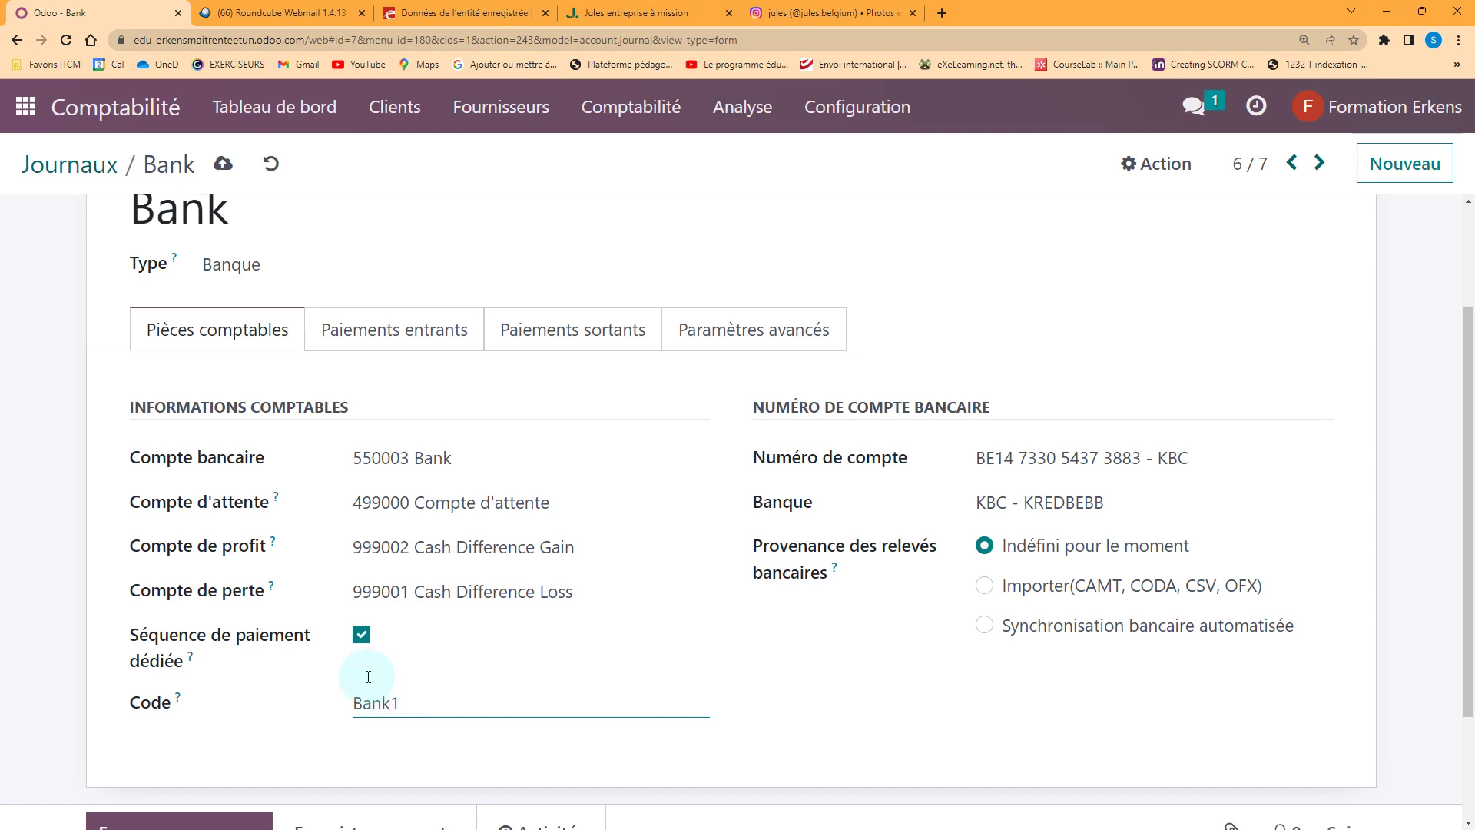
pyautogui.click(222, 164)
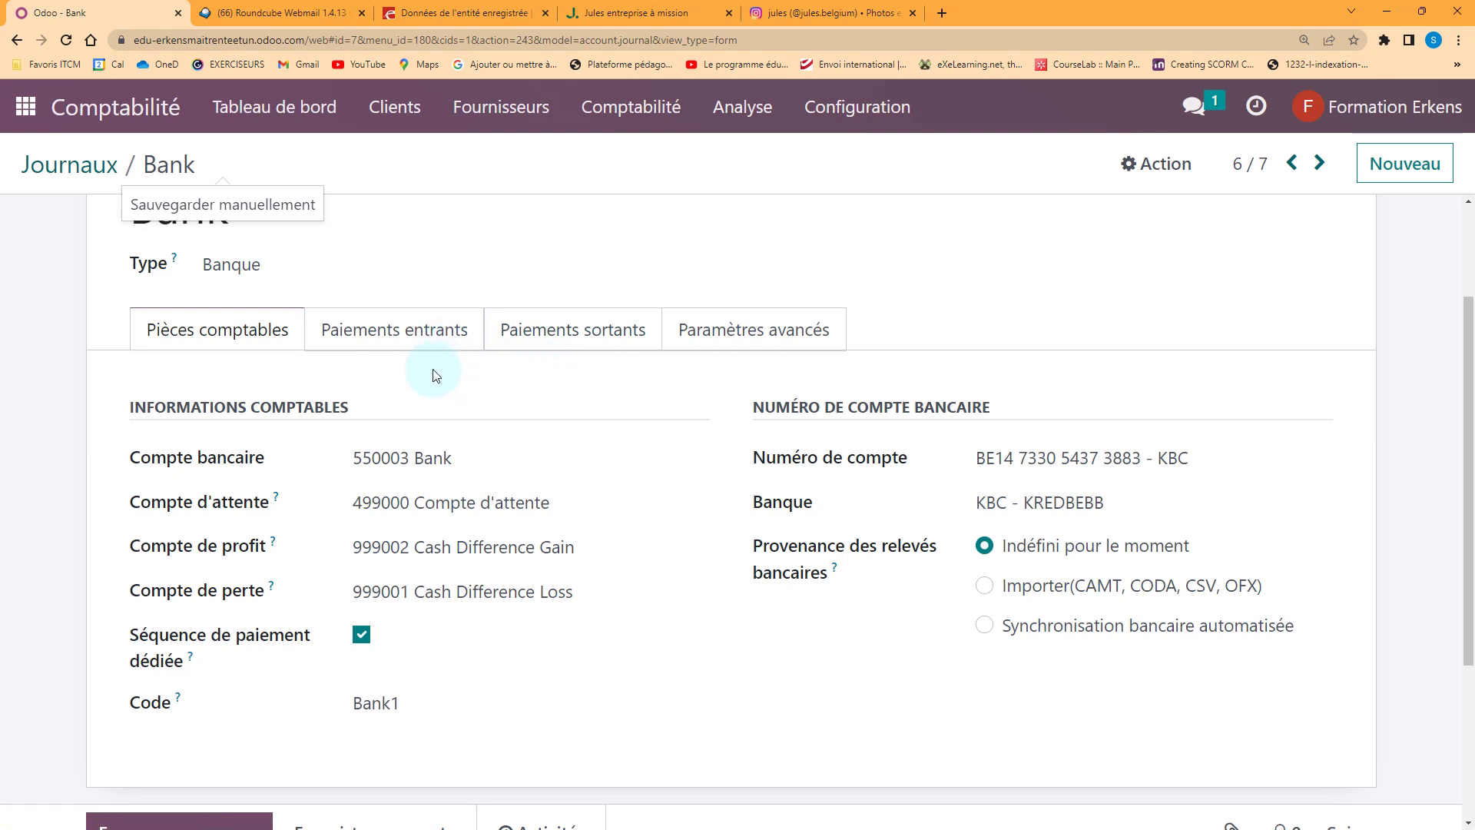
pyautogui.click(230, 106)
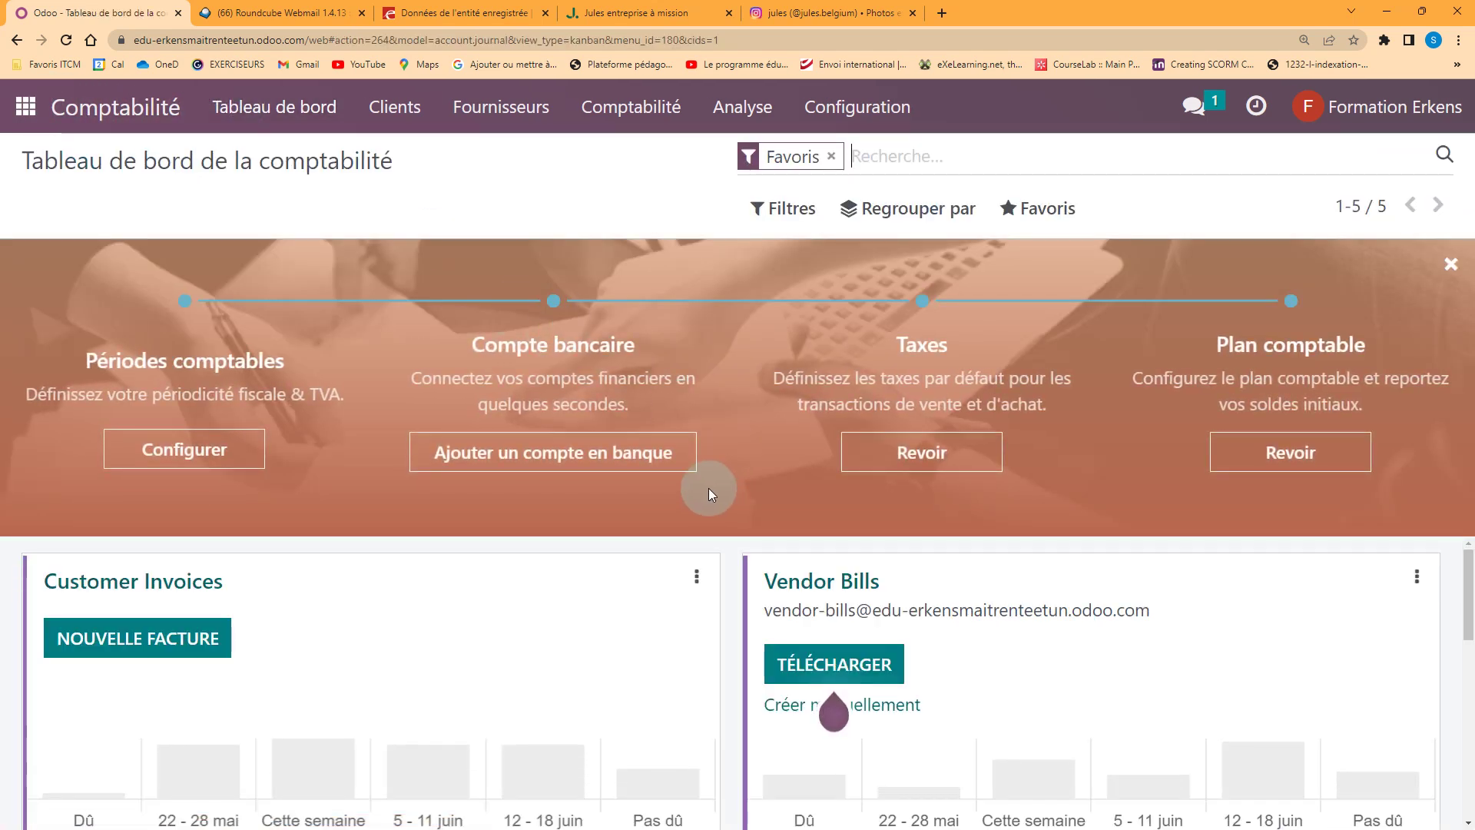
# Open the Bank journal's reconciliation view, which shows no transactions to process
pyautogui.scroll(-10, 900, 607)
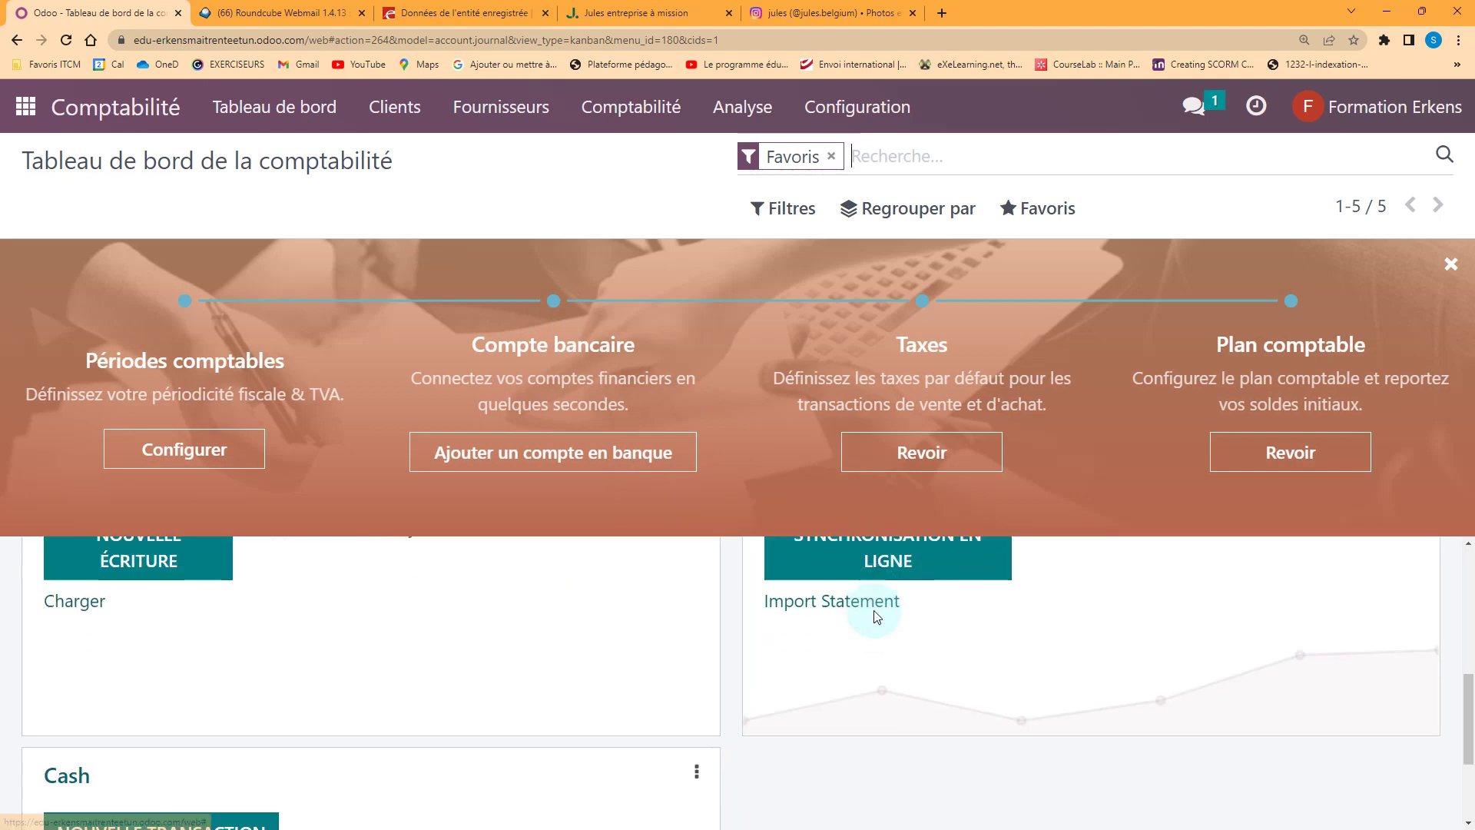
pyautogui.scroll(3, 873, 617)
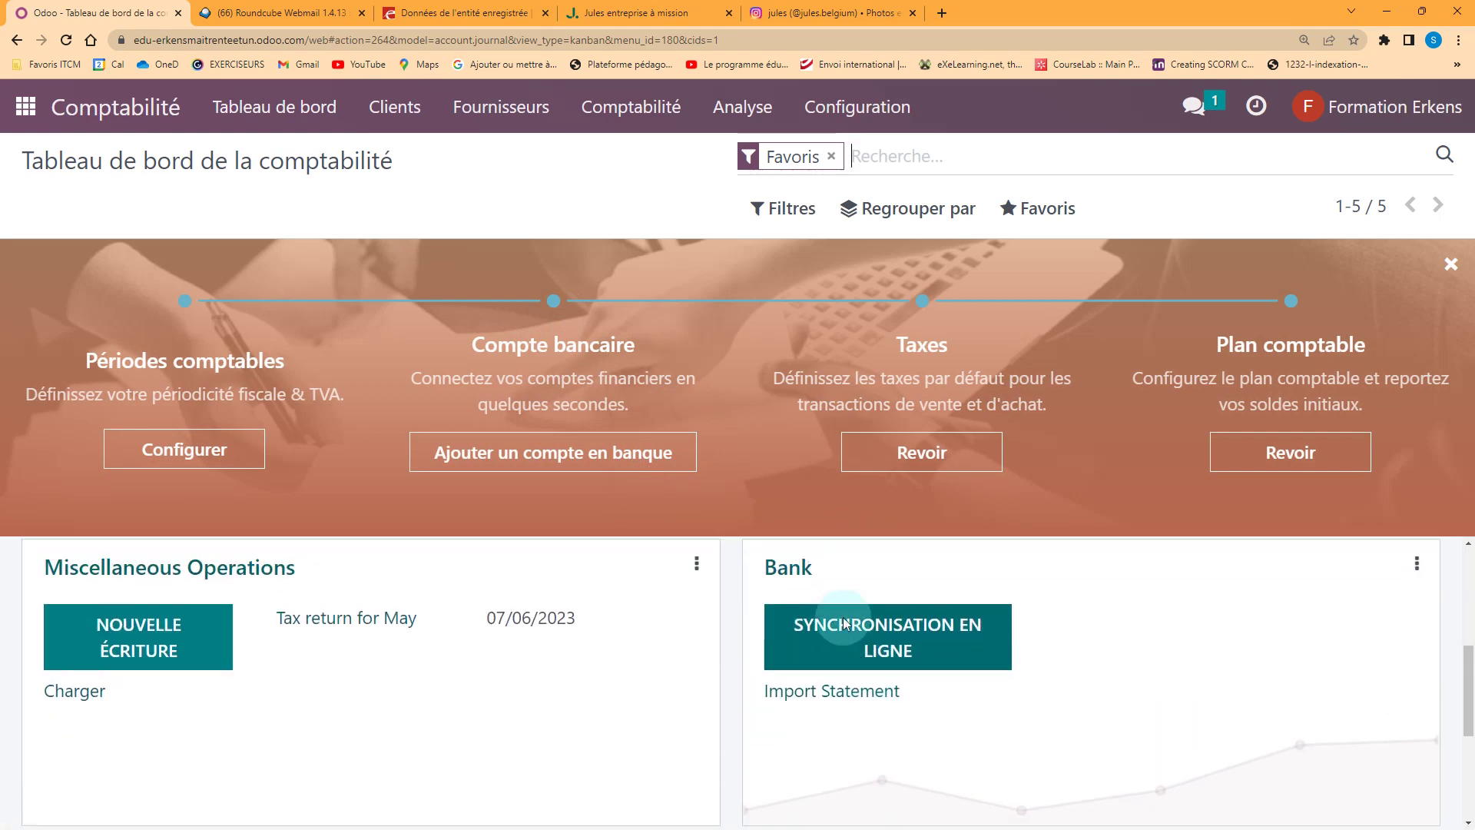
pyautogui.scroll(-1, 939, 642)
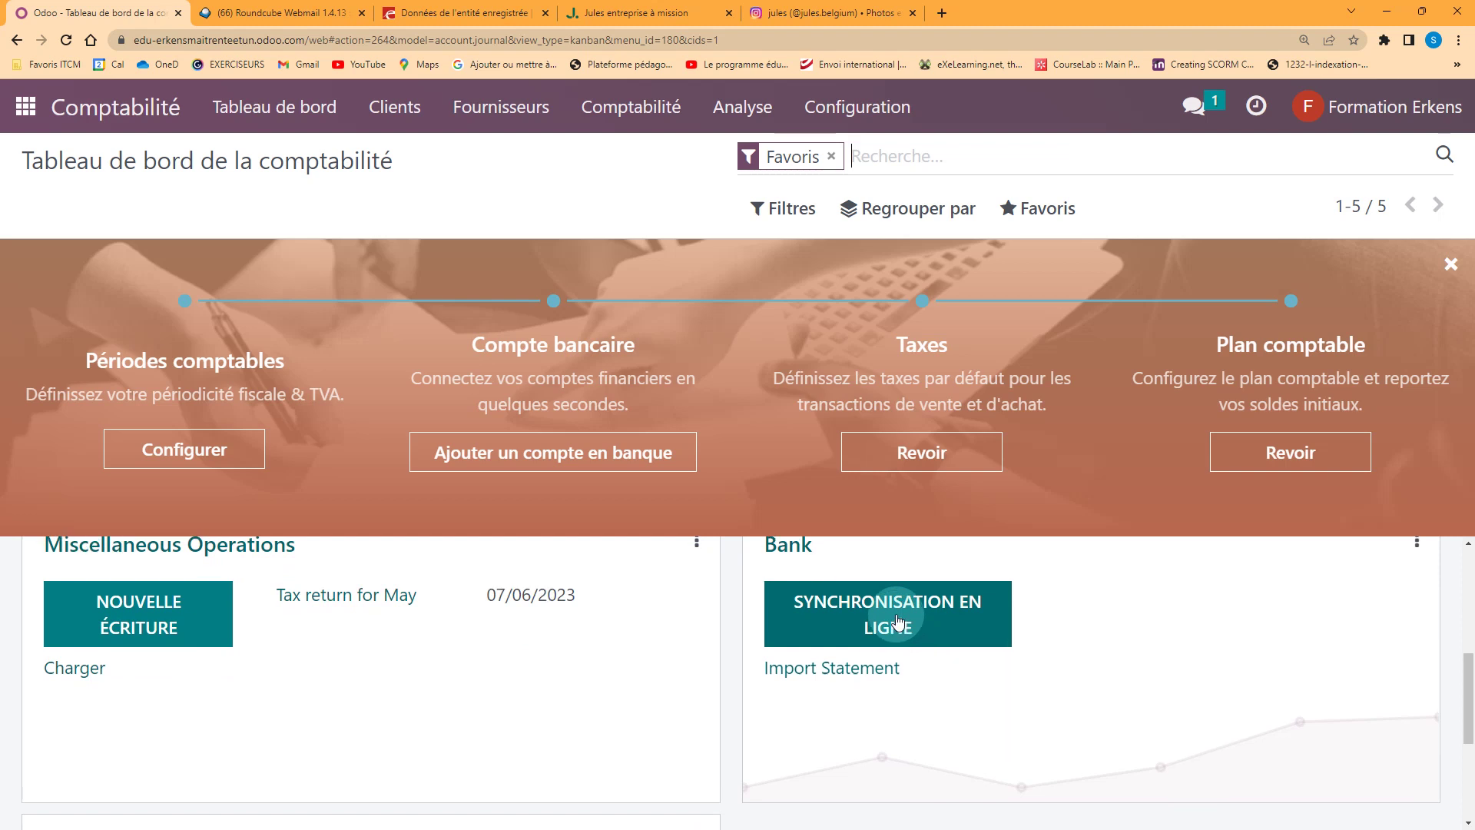
pyautogui.scroll(1, 845, 619)
pyautogui.click(791, 617)
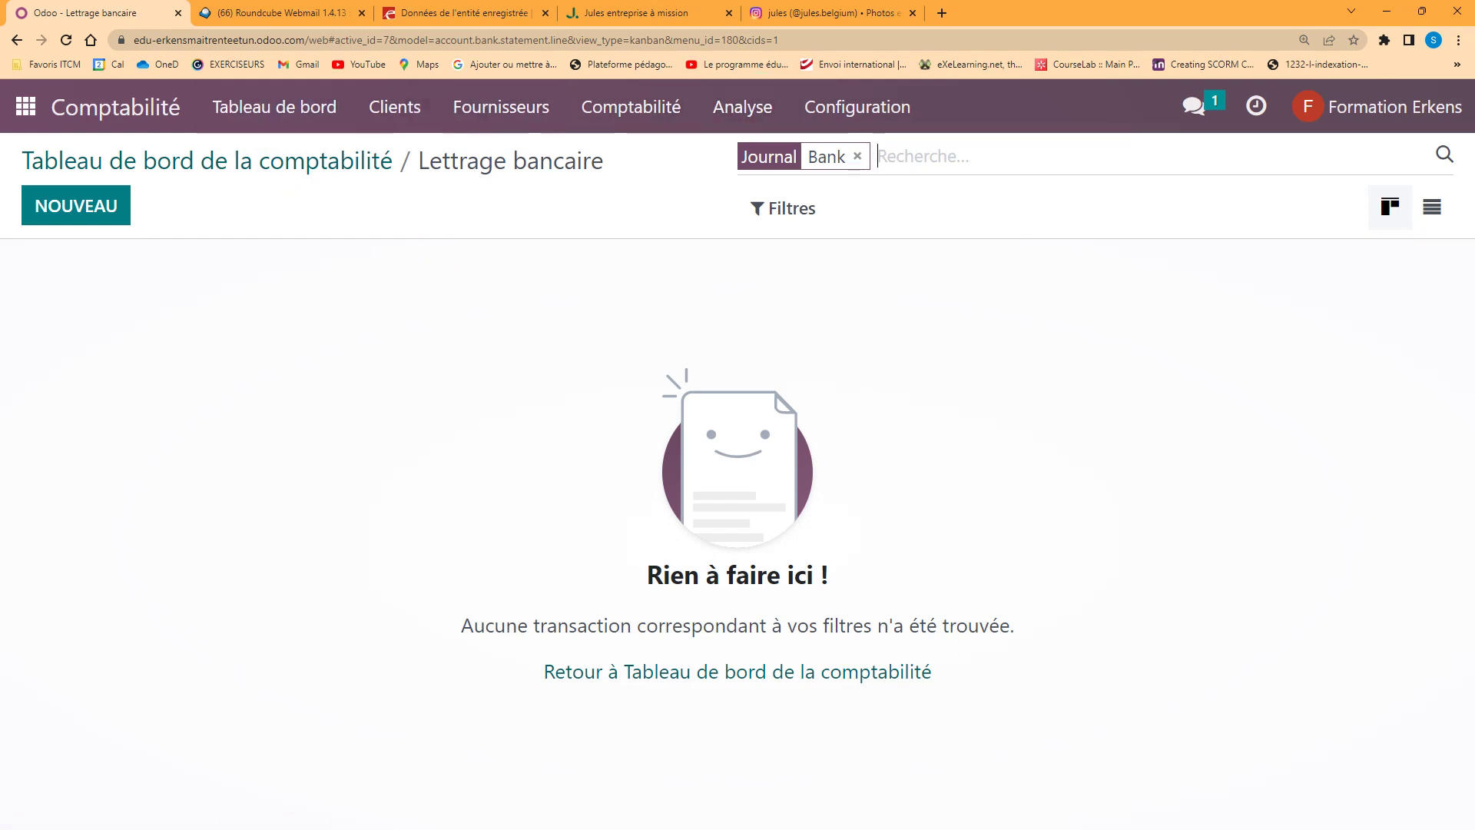
# Switch the periodic Odoo digest from daily to Trimestriel in Settings and save it
pyautogui.click(26, 106)
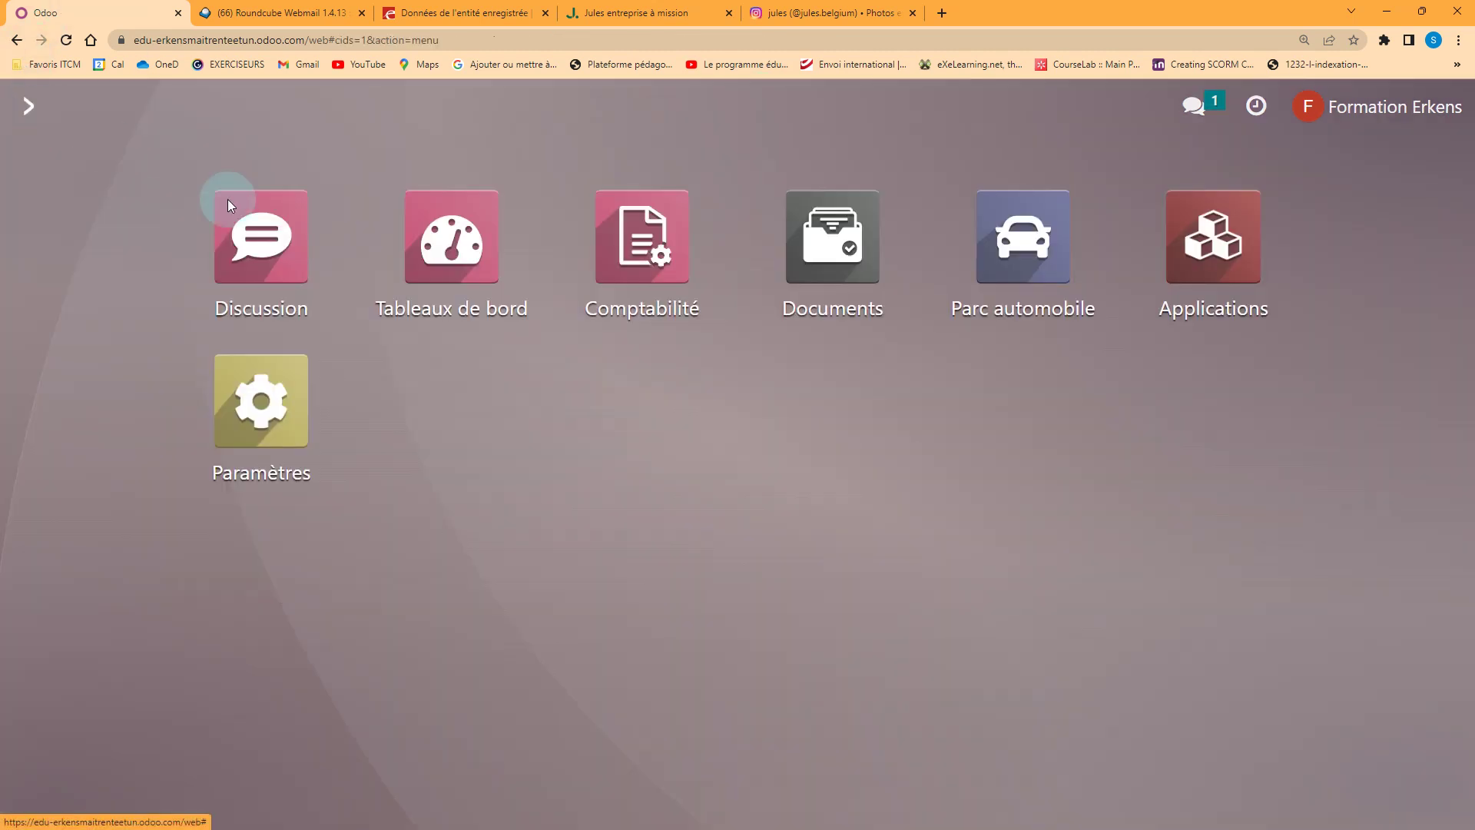
pyautogui.click(265, 405)
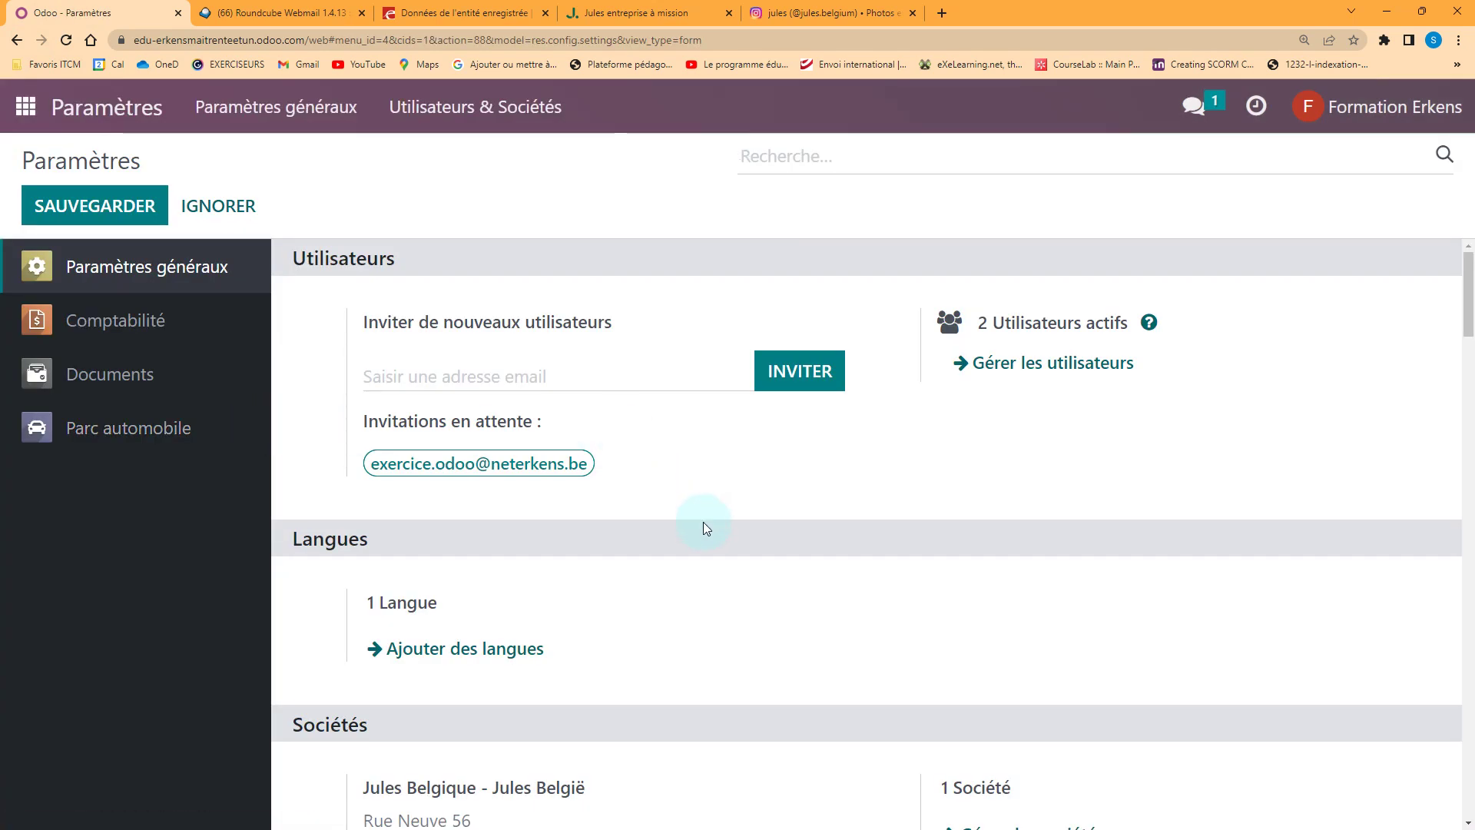
pyautogui.scroll(-7, 705, 527)
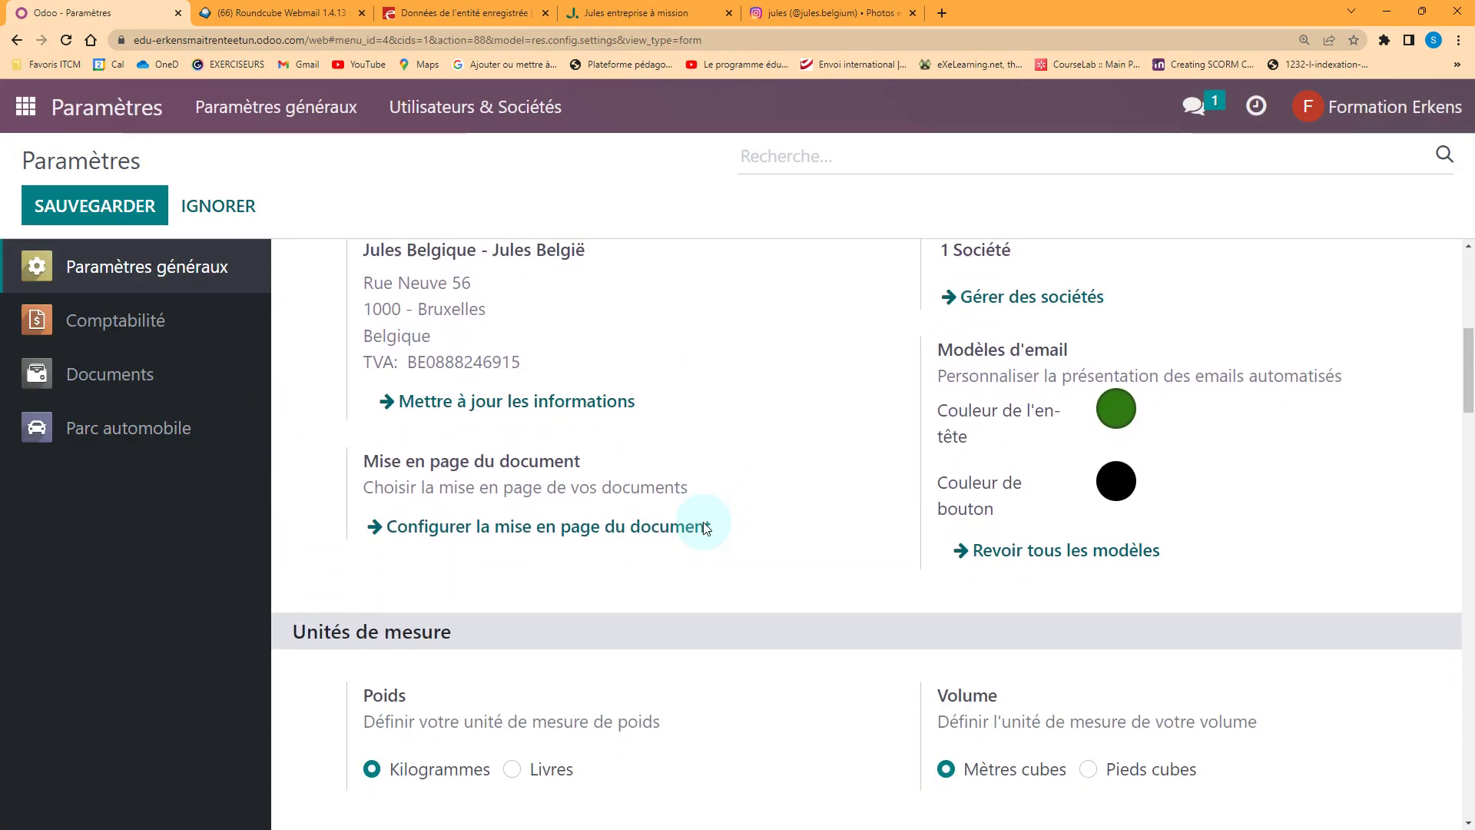
pyautogui.scroll(-12, 705, 527)
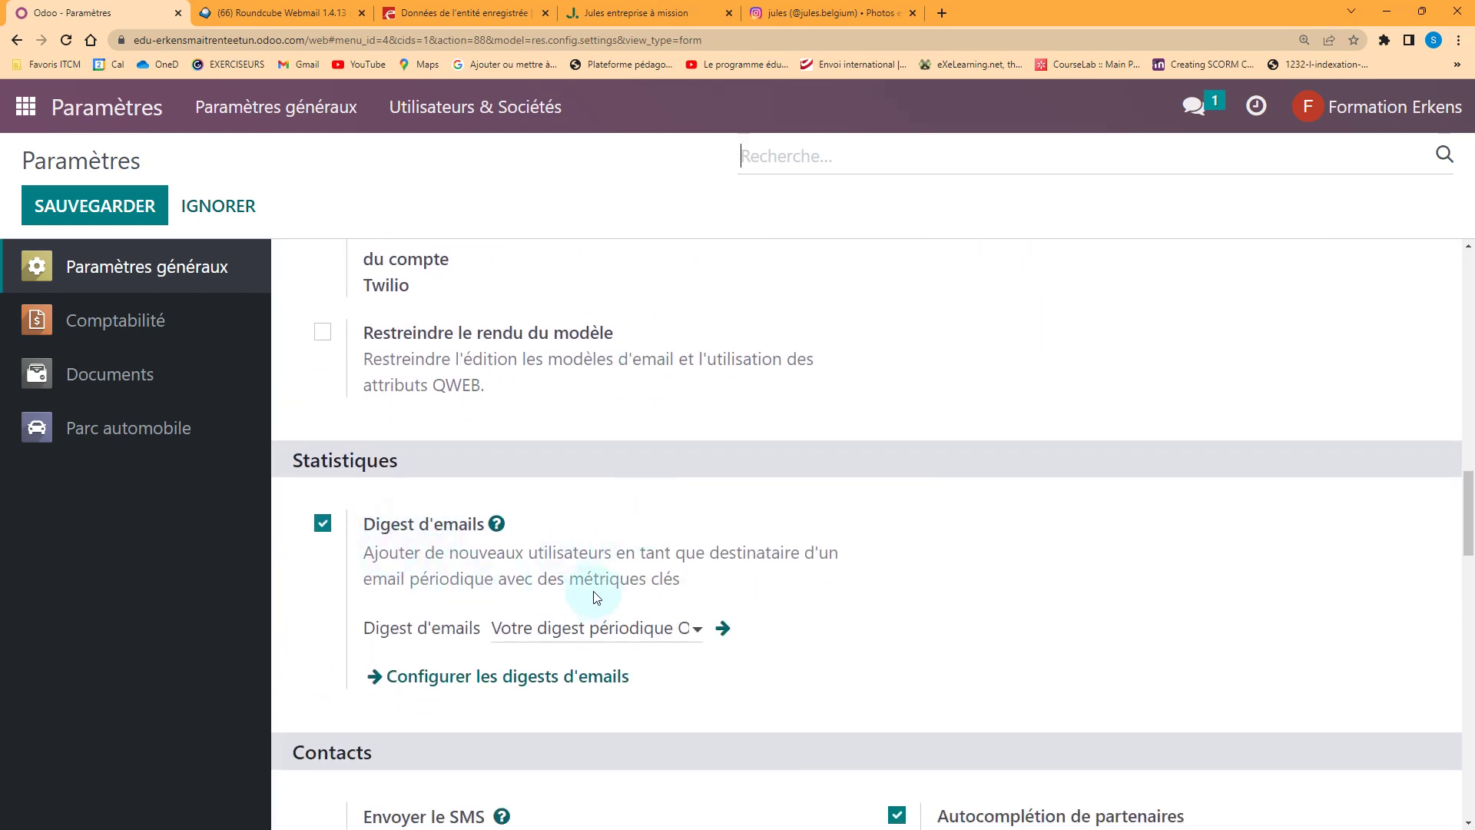
pyautogui.click(722, 636)
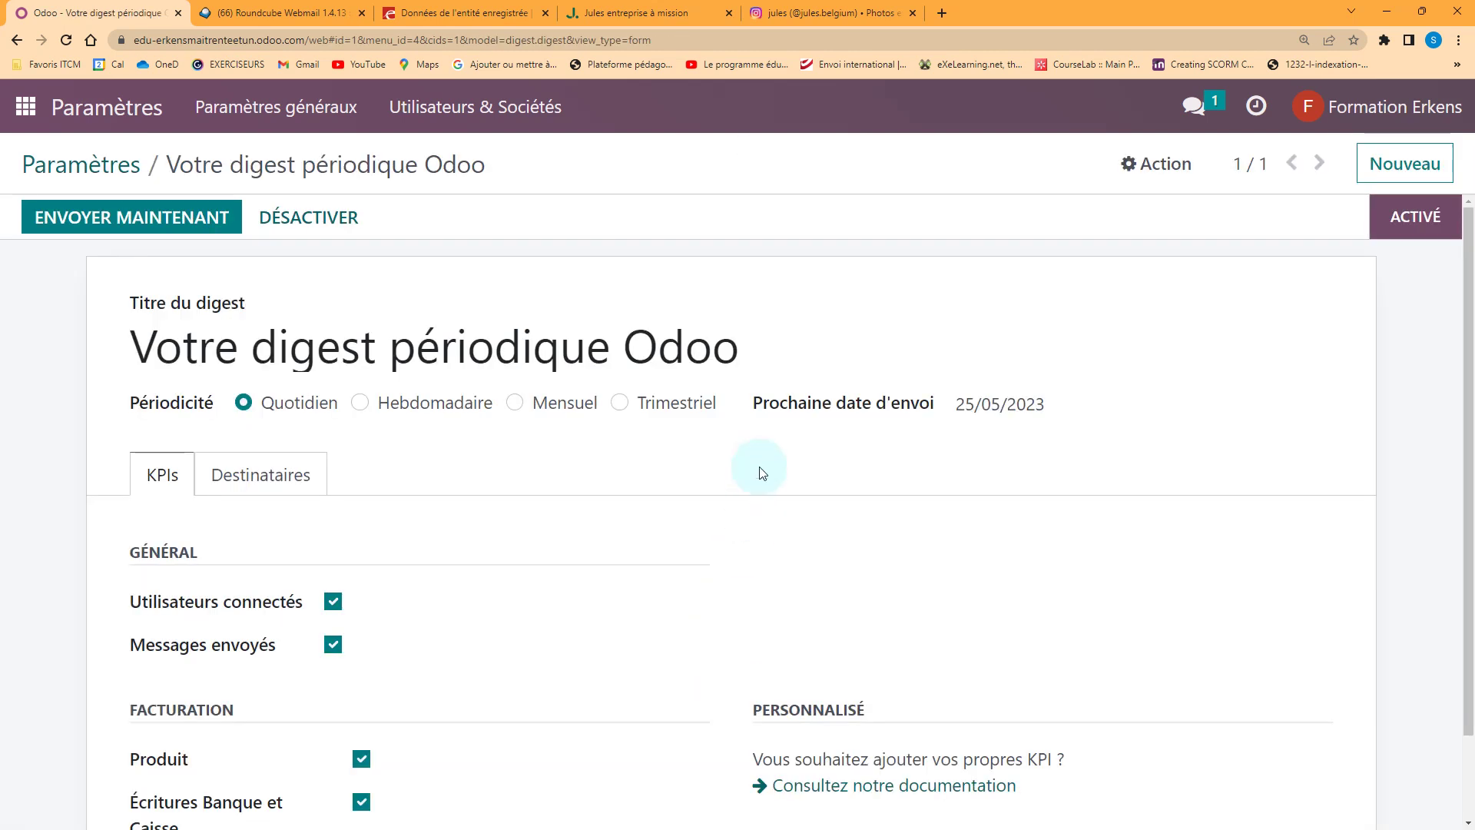
pyautogui.click(619, 401)
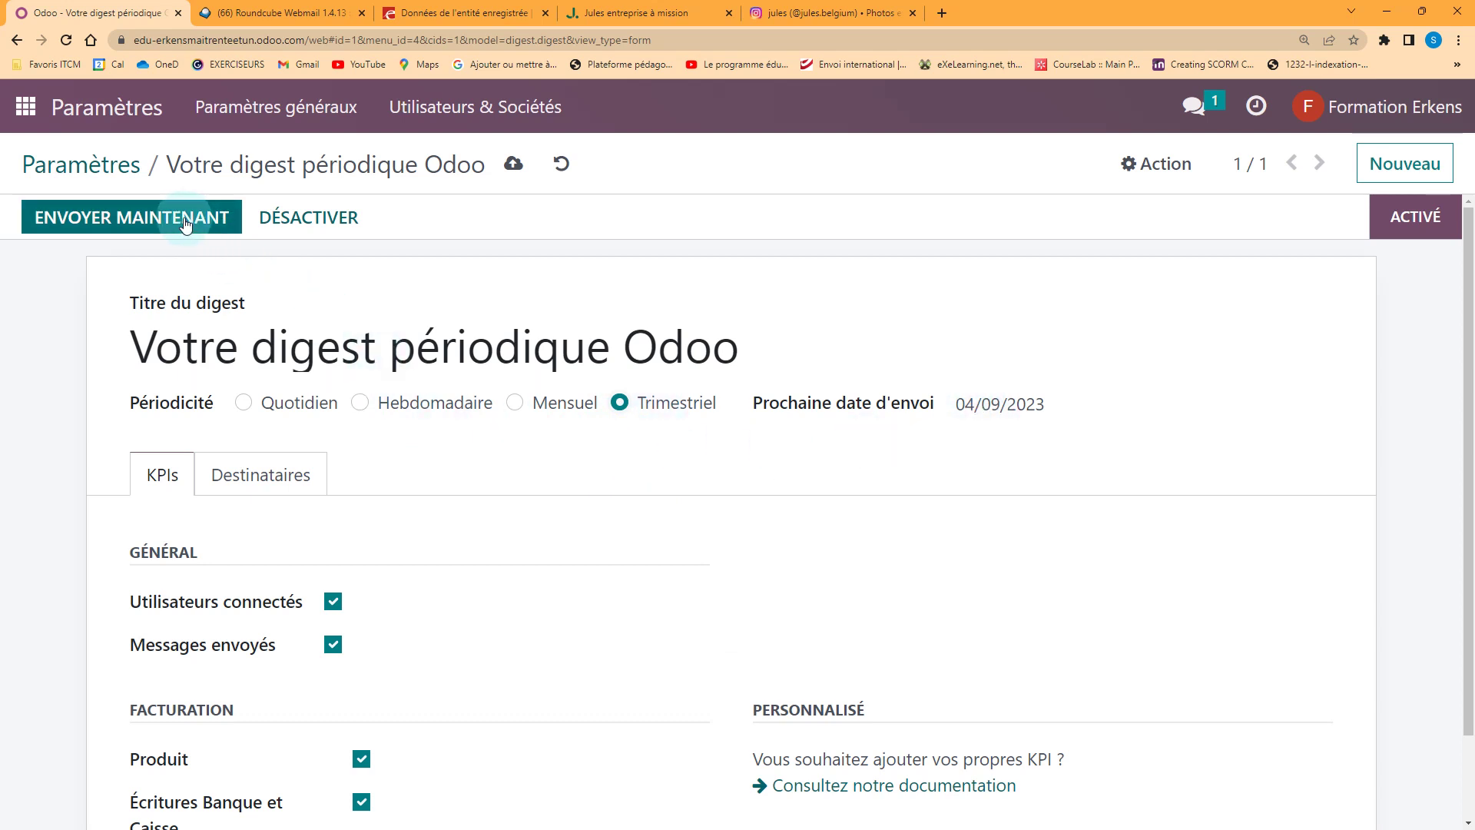
pyautogui.click(511, 164)
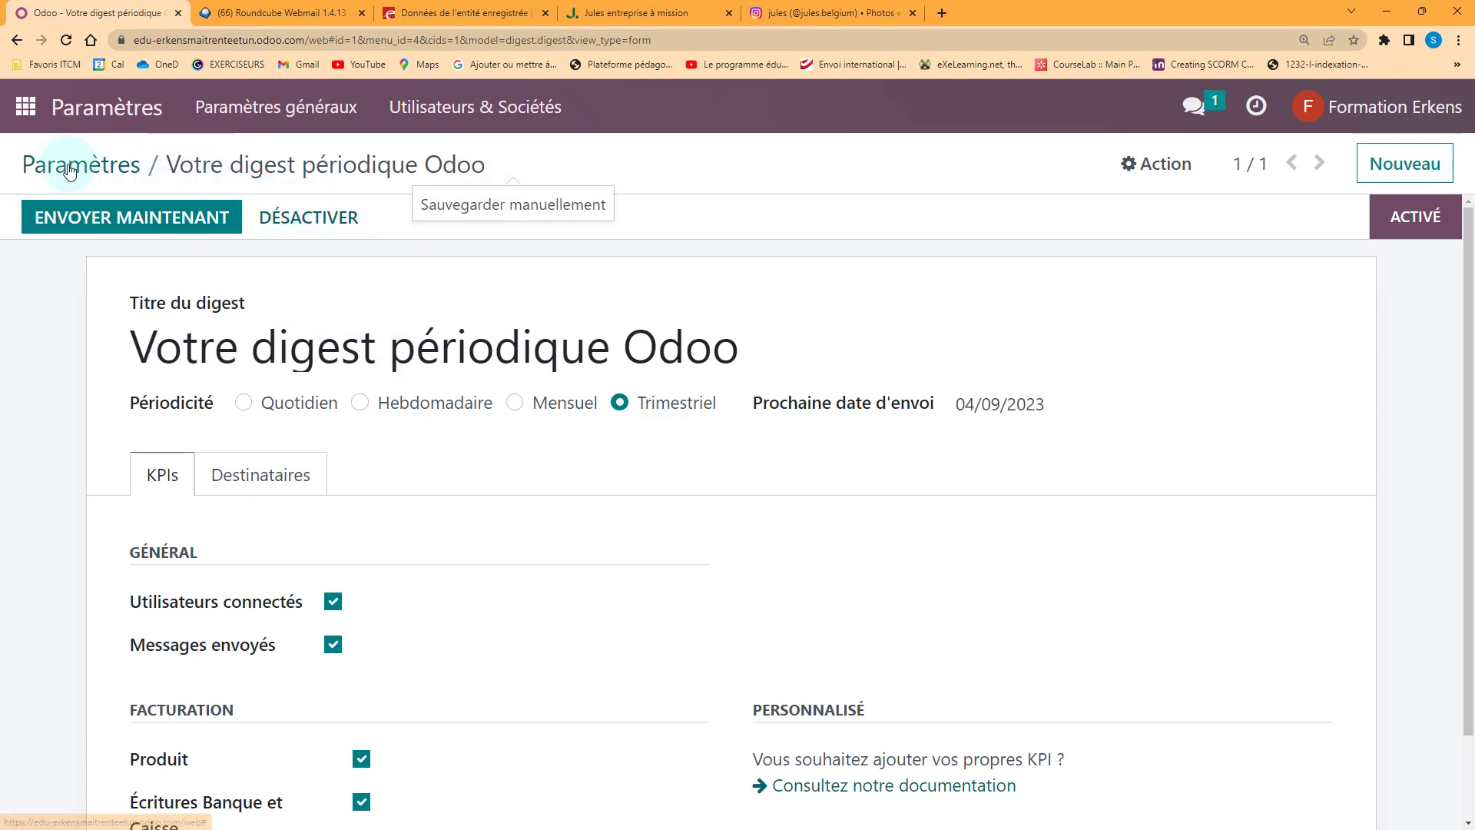
pyautogui.click(28, 108)
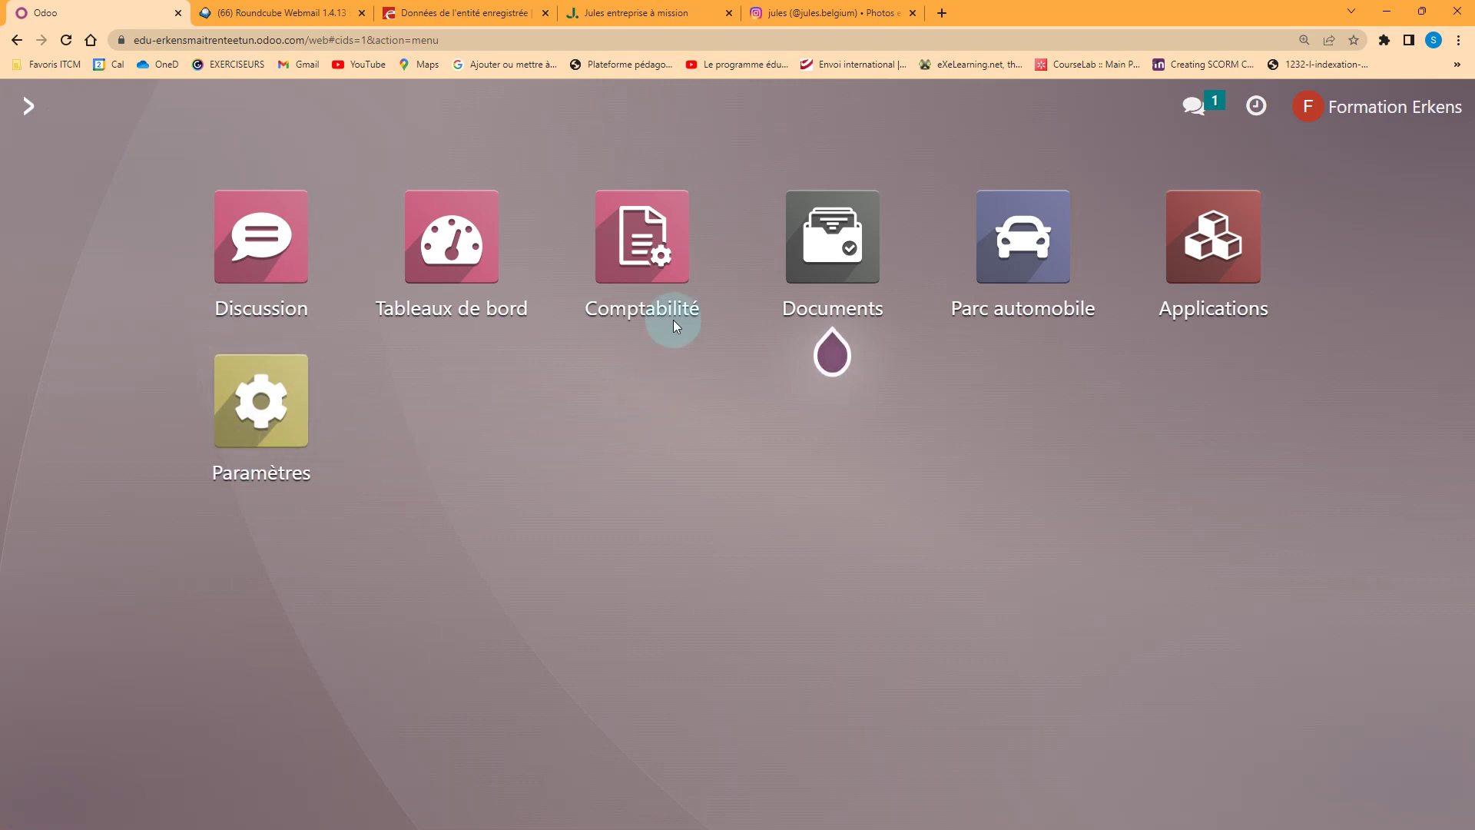
# Go to Comptabilité's Clients > Produits list and start a new product
pyautogui.click(651, 256)
pyautogui.click(858, 111)
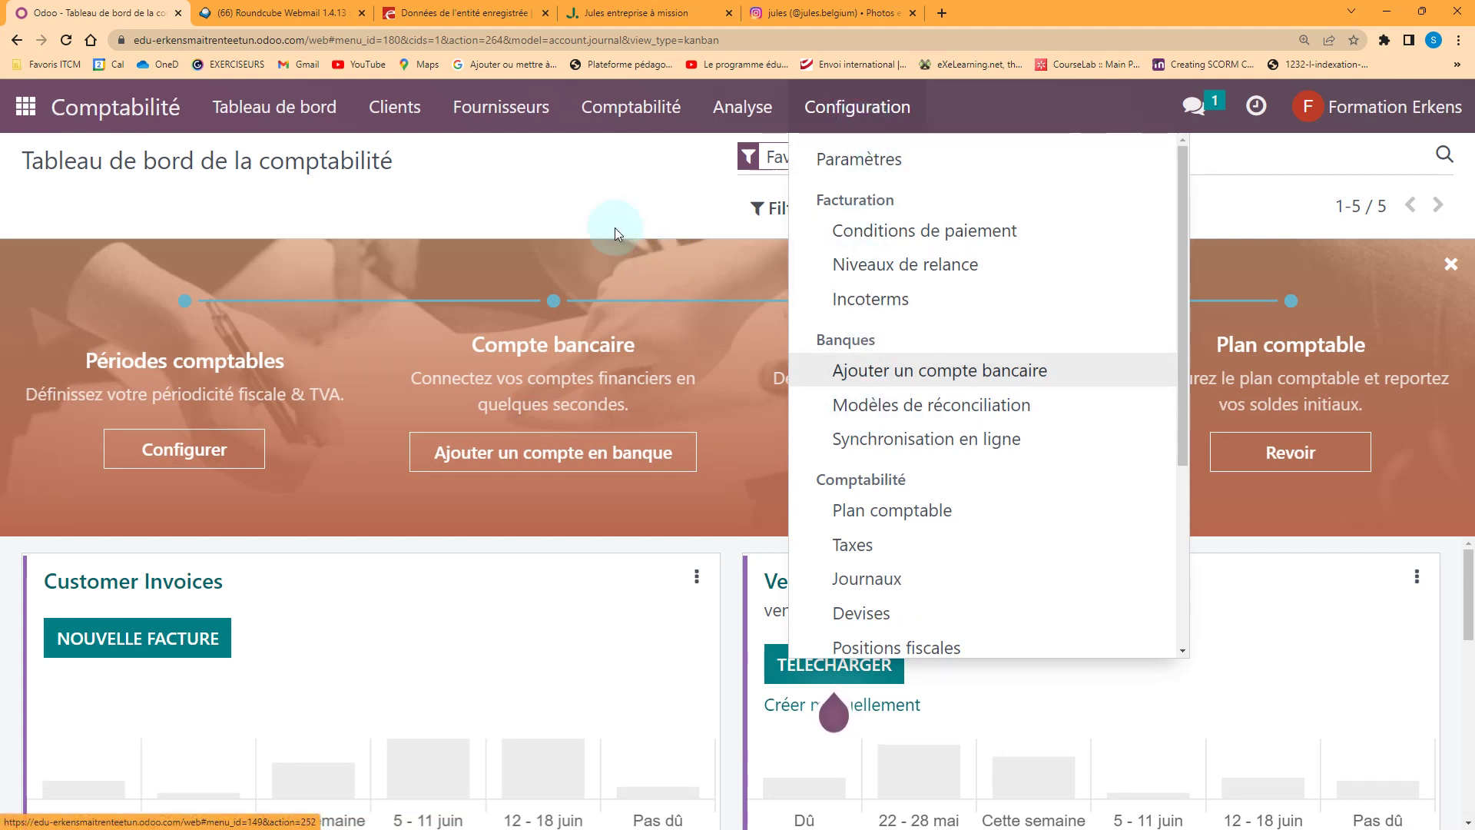
pyautogui.click(581, 187)
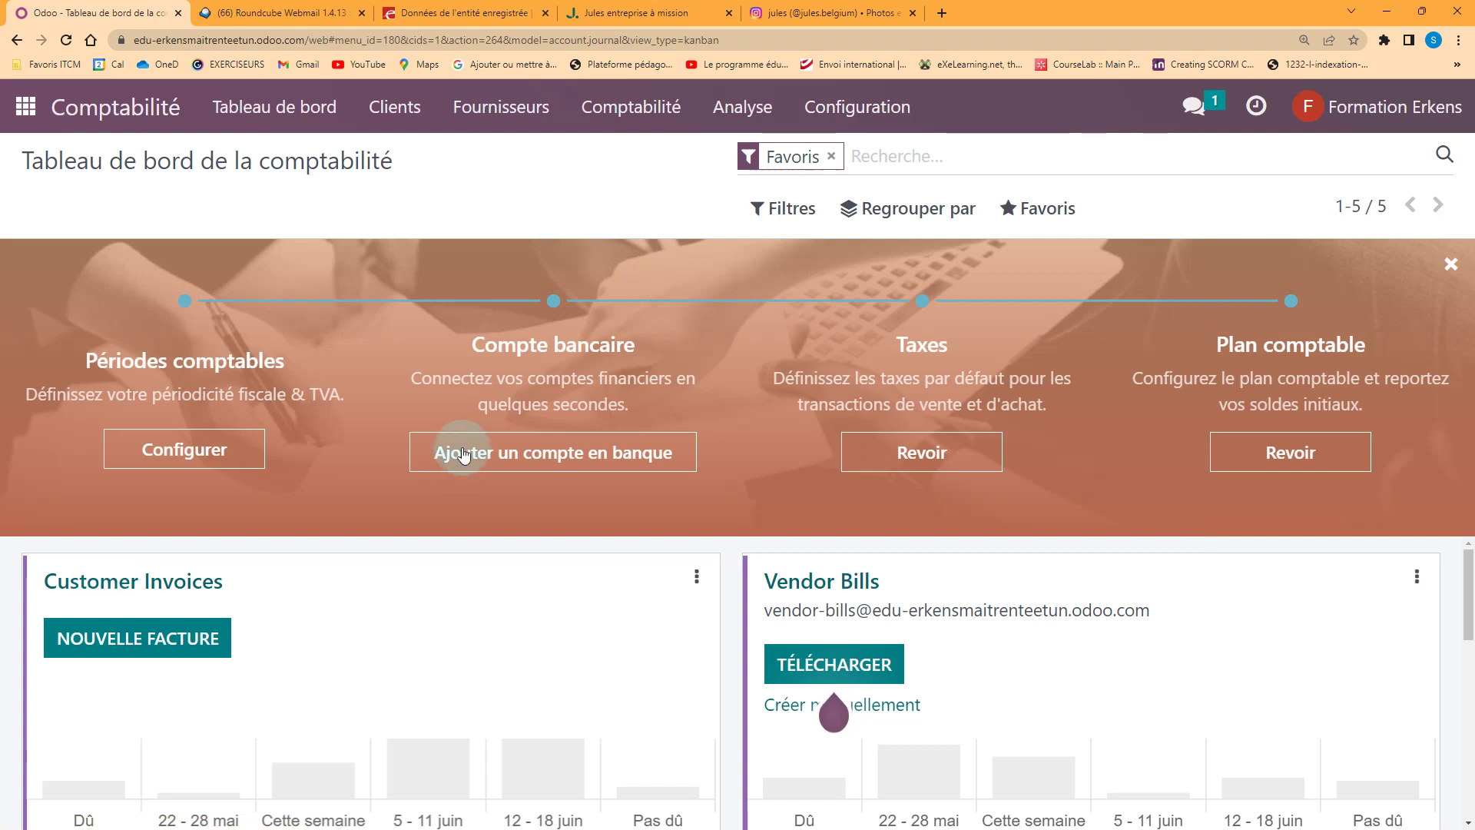
pyautogui.click(418, 112)
pyautogui.click(431, 332)
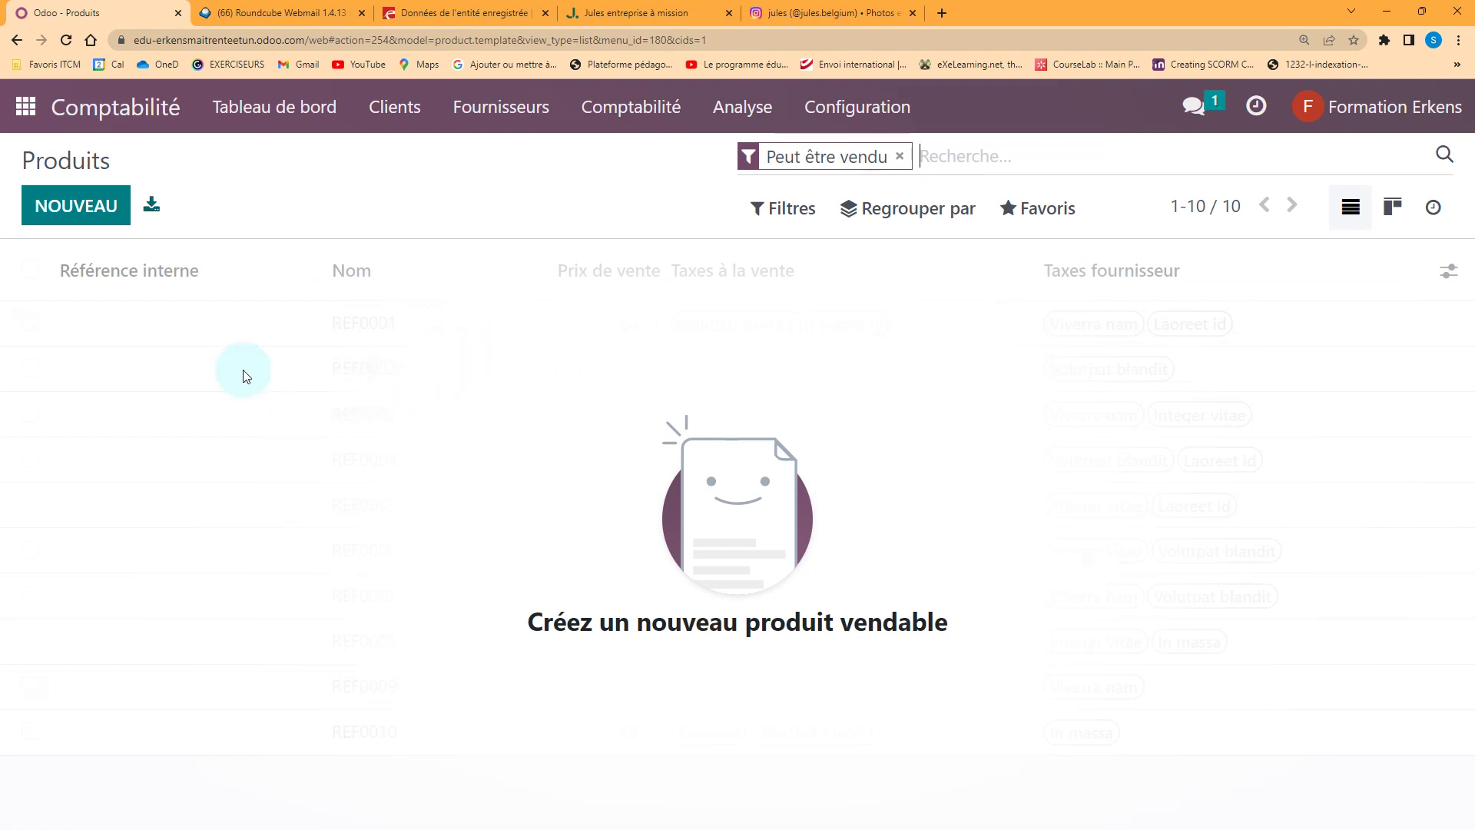
pyautogui.click(97, 218)
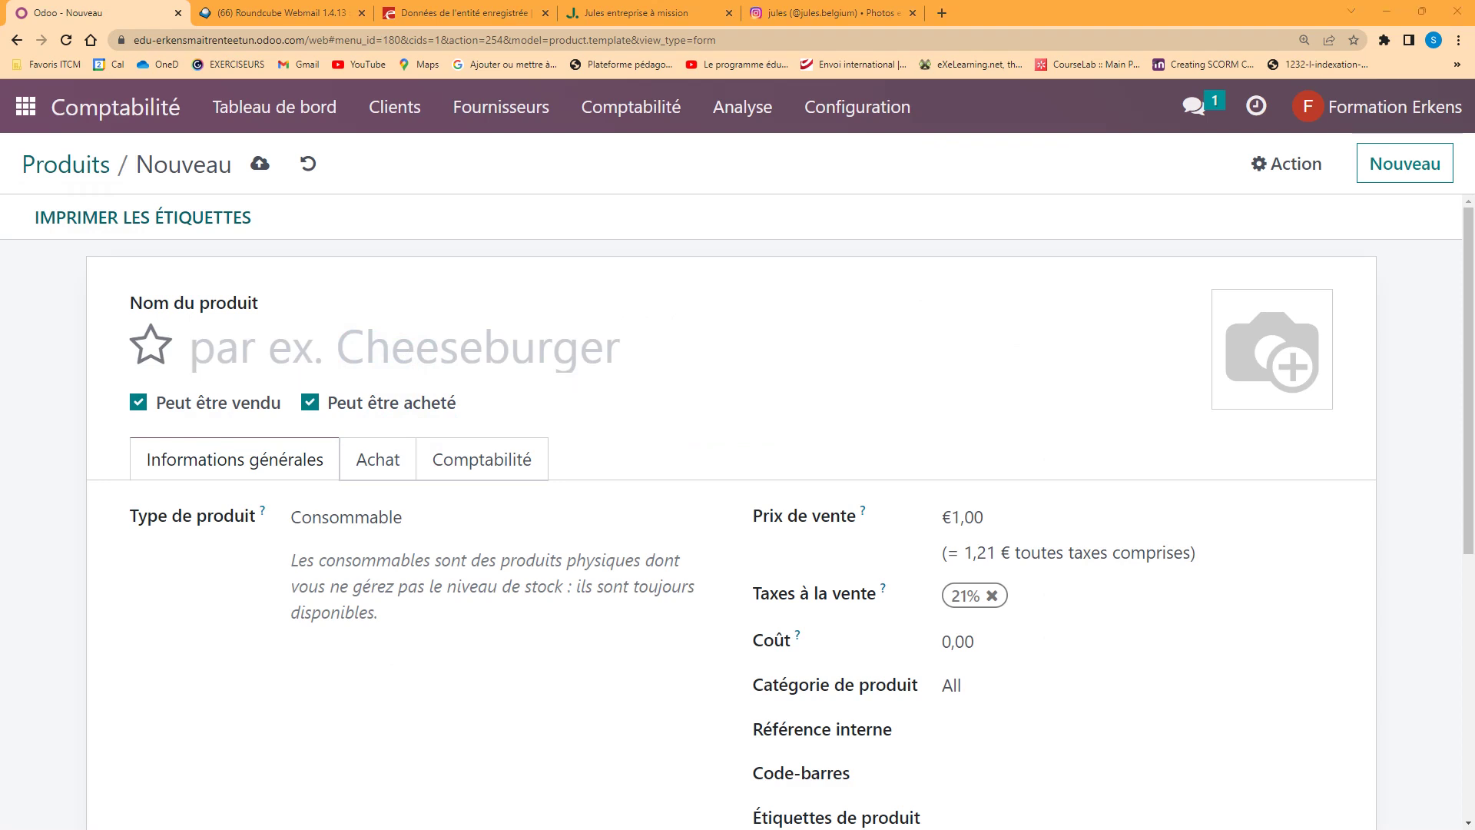
# Name the product T-shirt Pro Custom and untick Peut être acheté
pyautogui.click(251, 343)
pyautogui.write('T-shirt Pro Custom')
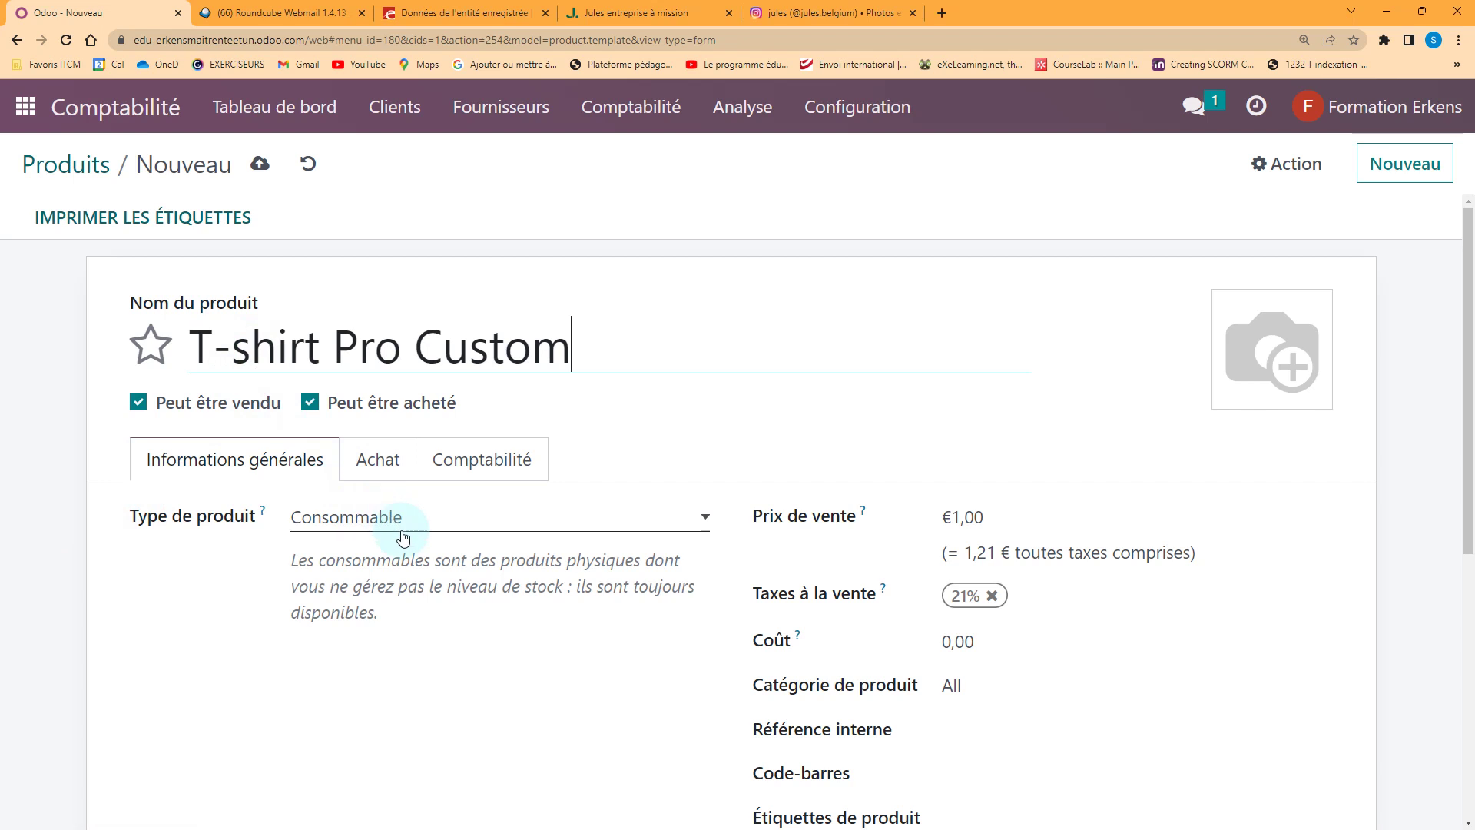
pyautogui.click(311, 405)
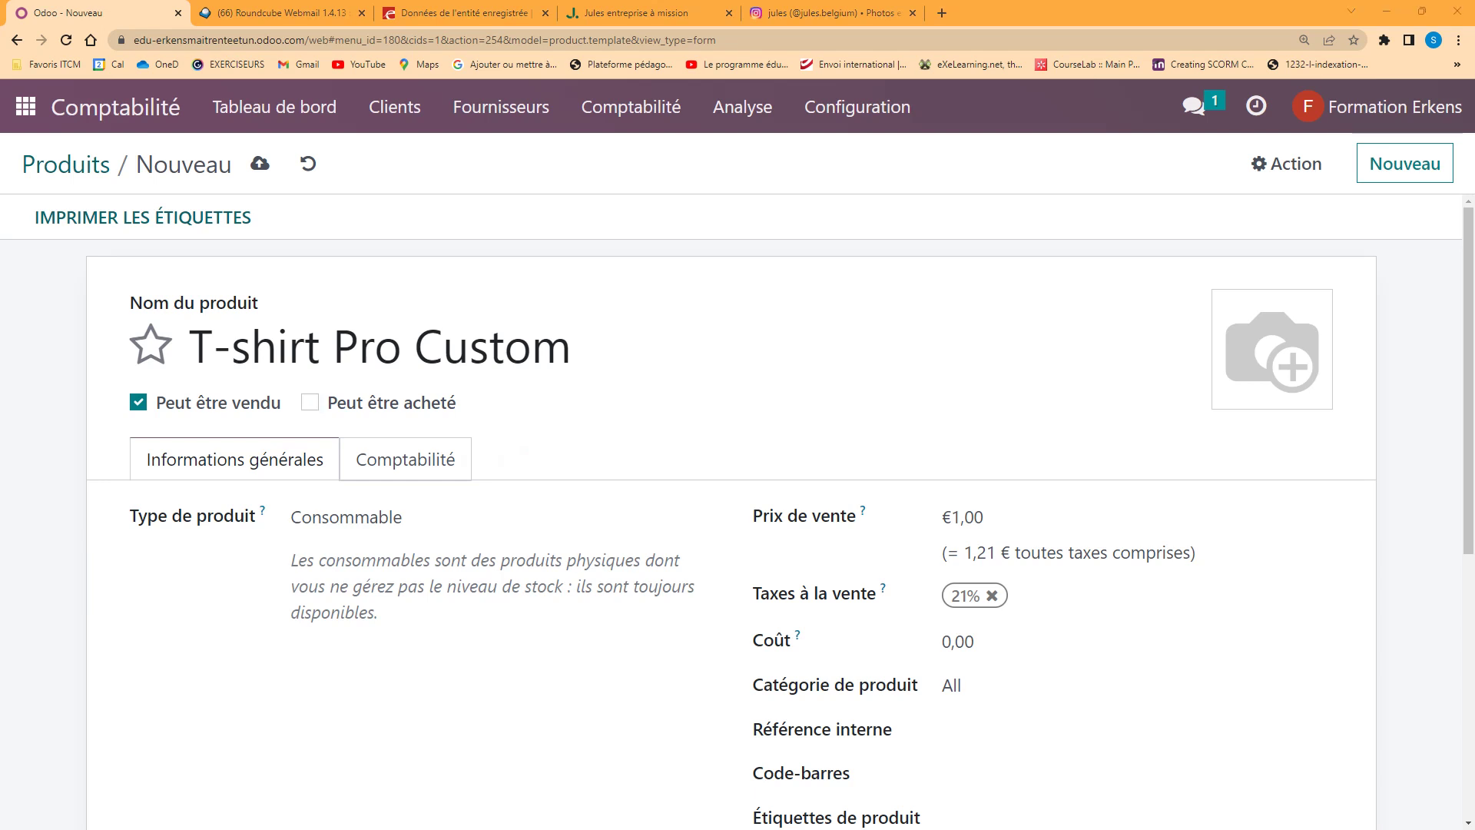
pyautogui.scroll(-1, 676, 483)
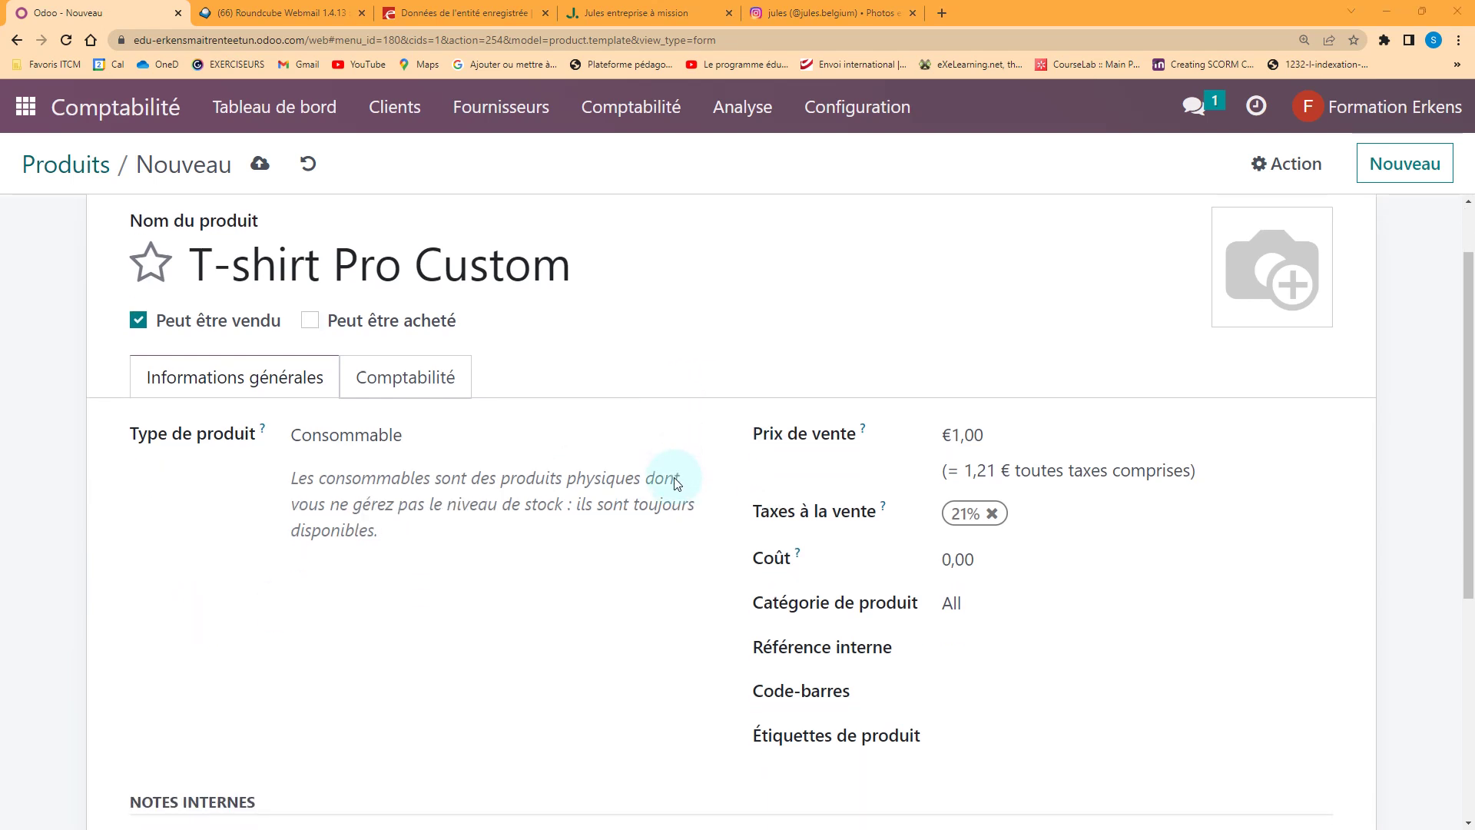
pyautogui.scroll(-1, 676, 483)
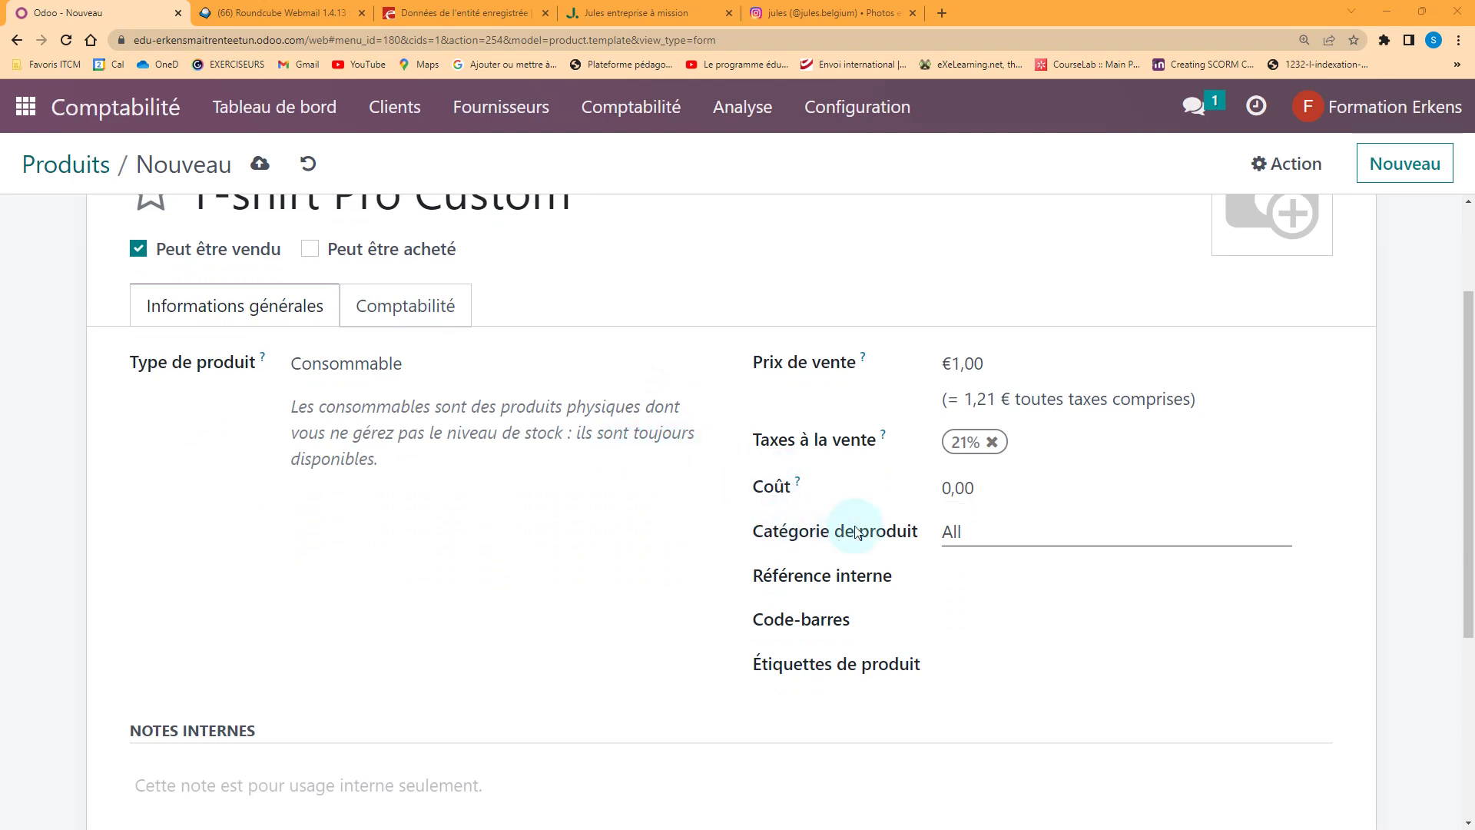
# Set internal reference RANDOM5PRO and sale price 49,99, then save the product
pyautogui.click(966, 582)
pyautogui.write('RANDOM5PRO')
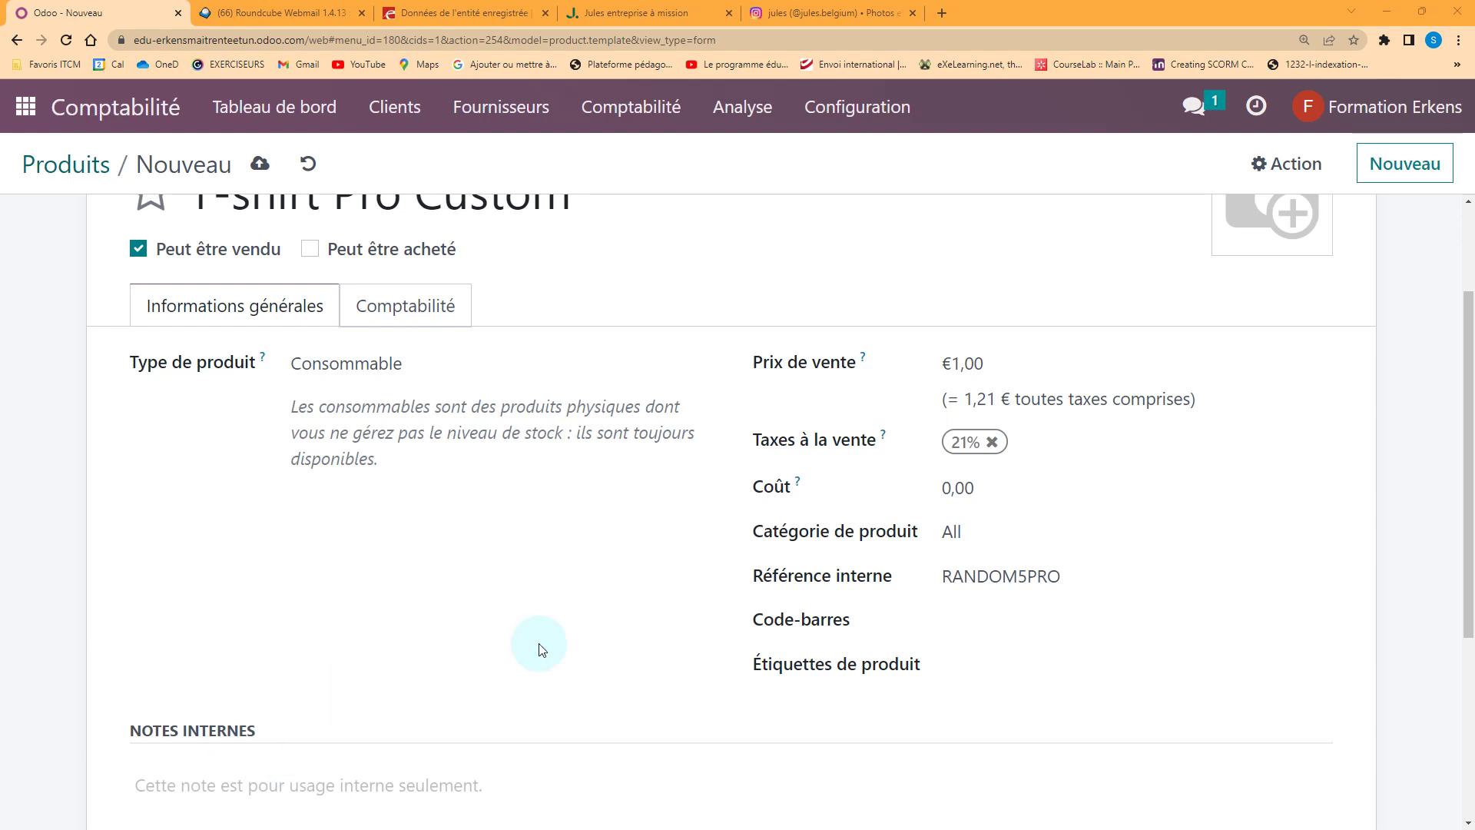
pyautogui.click(952, 363)
pyautogui.write('49,99')
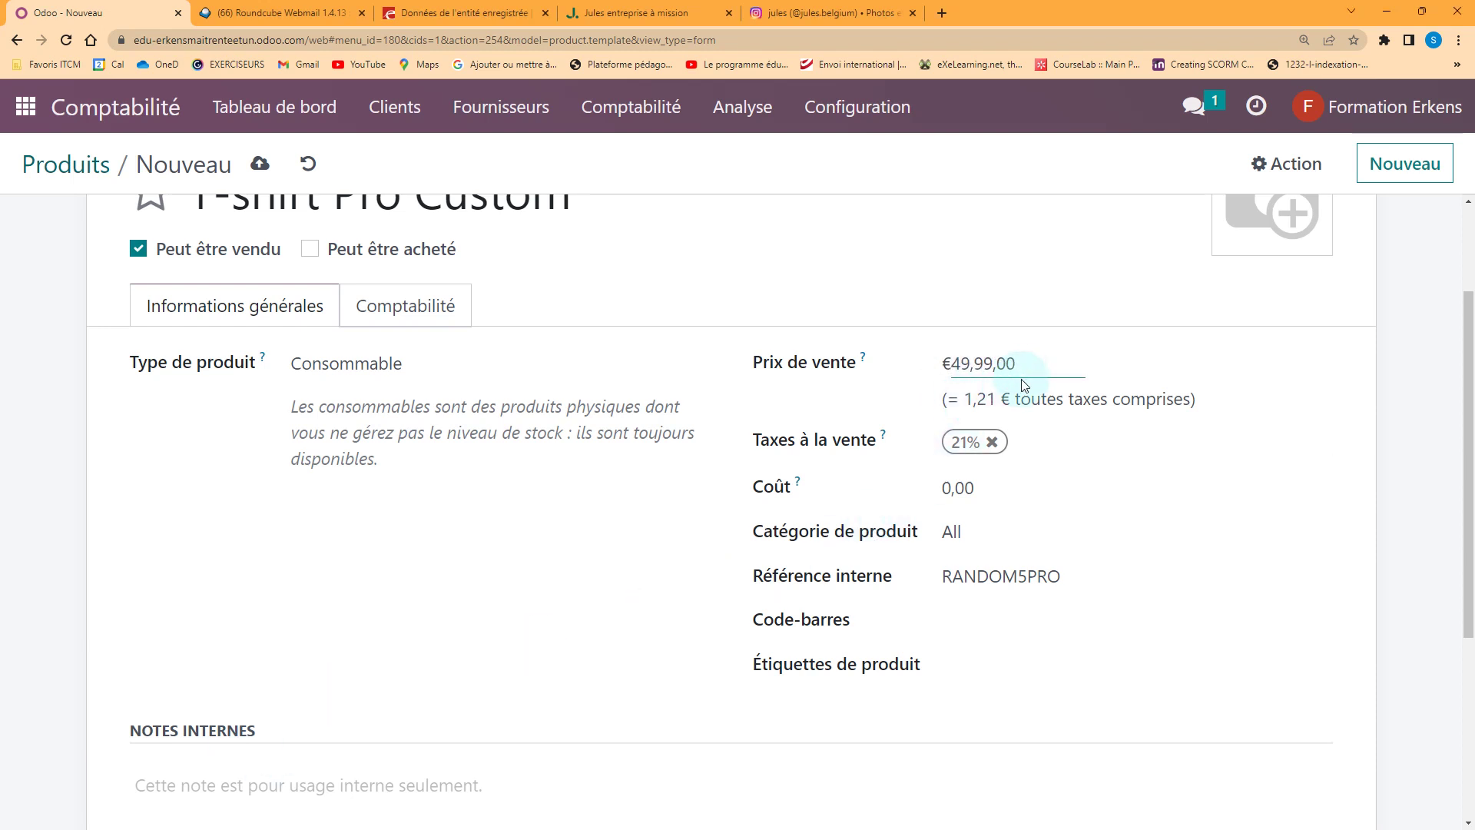
pyautogui.click(954, 625)
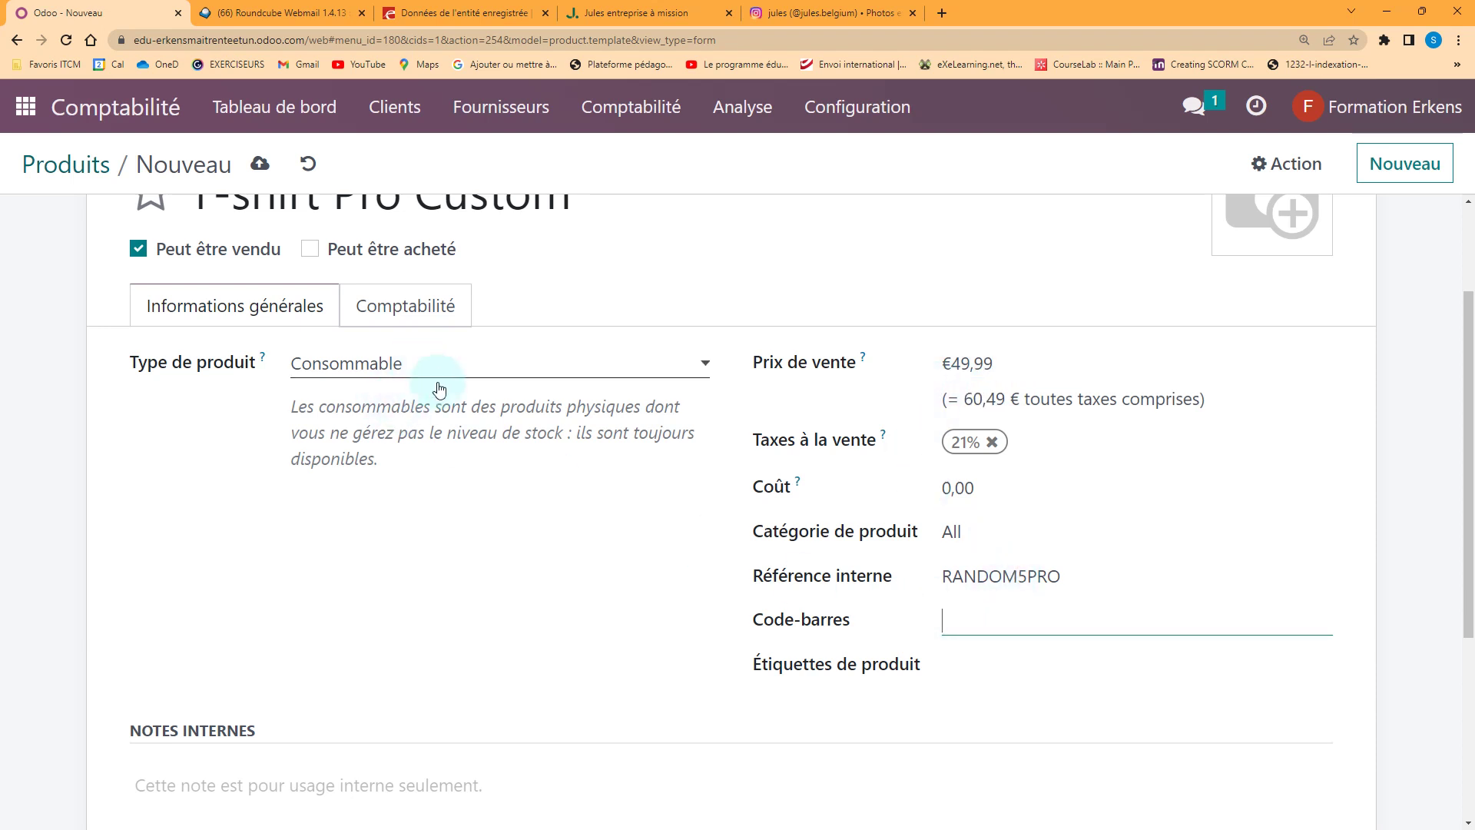
pyautogui.scroll(2, 298, 367)
pyautogui.click(259, 164)
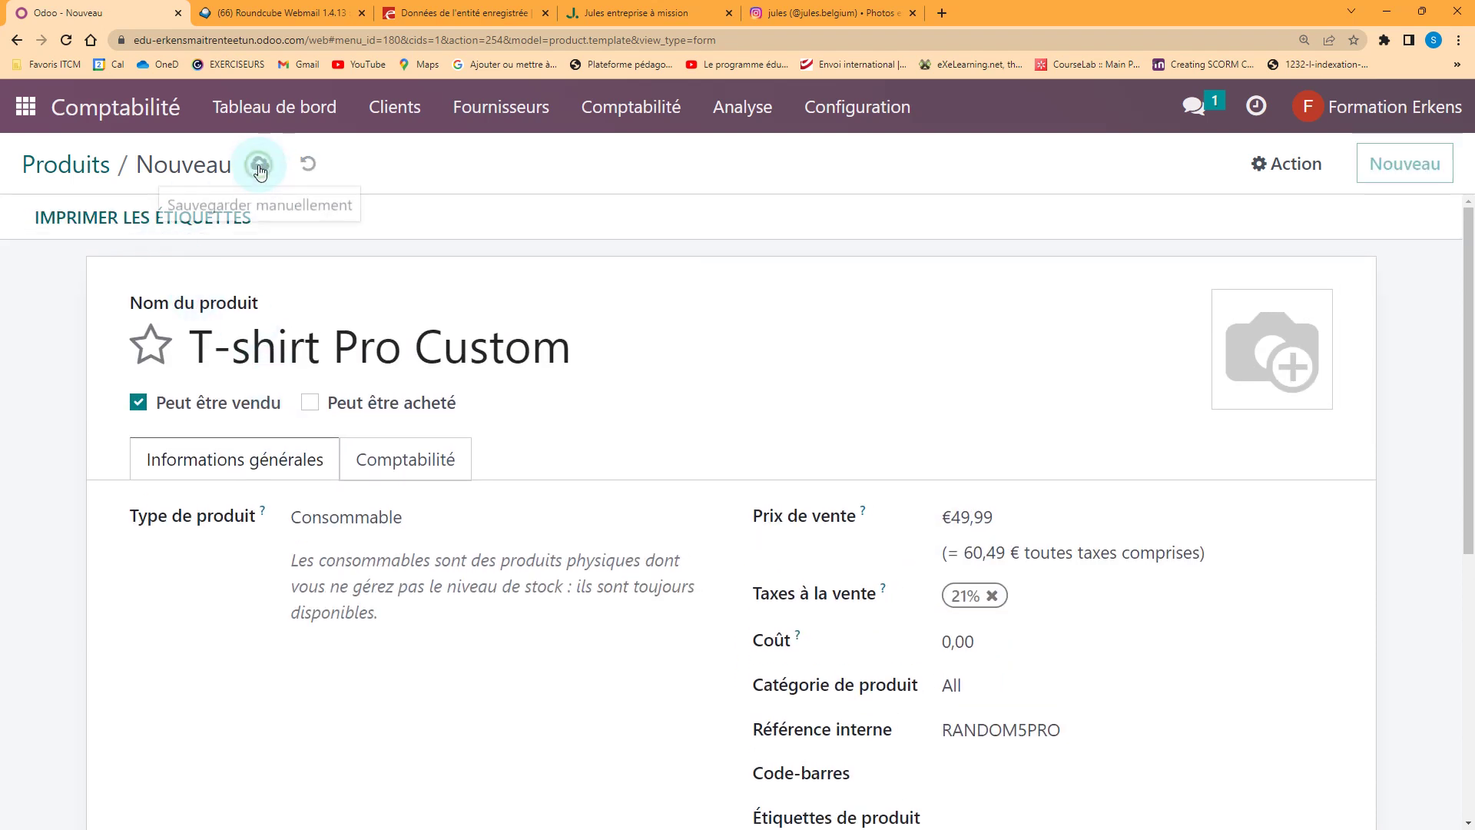
pyautogui.click(76, 170)
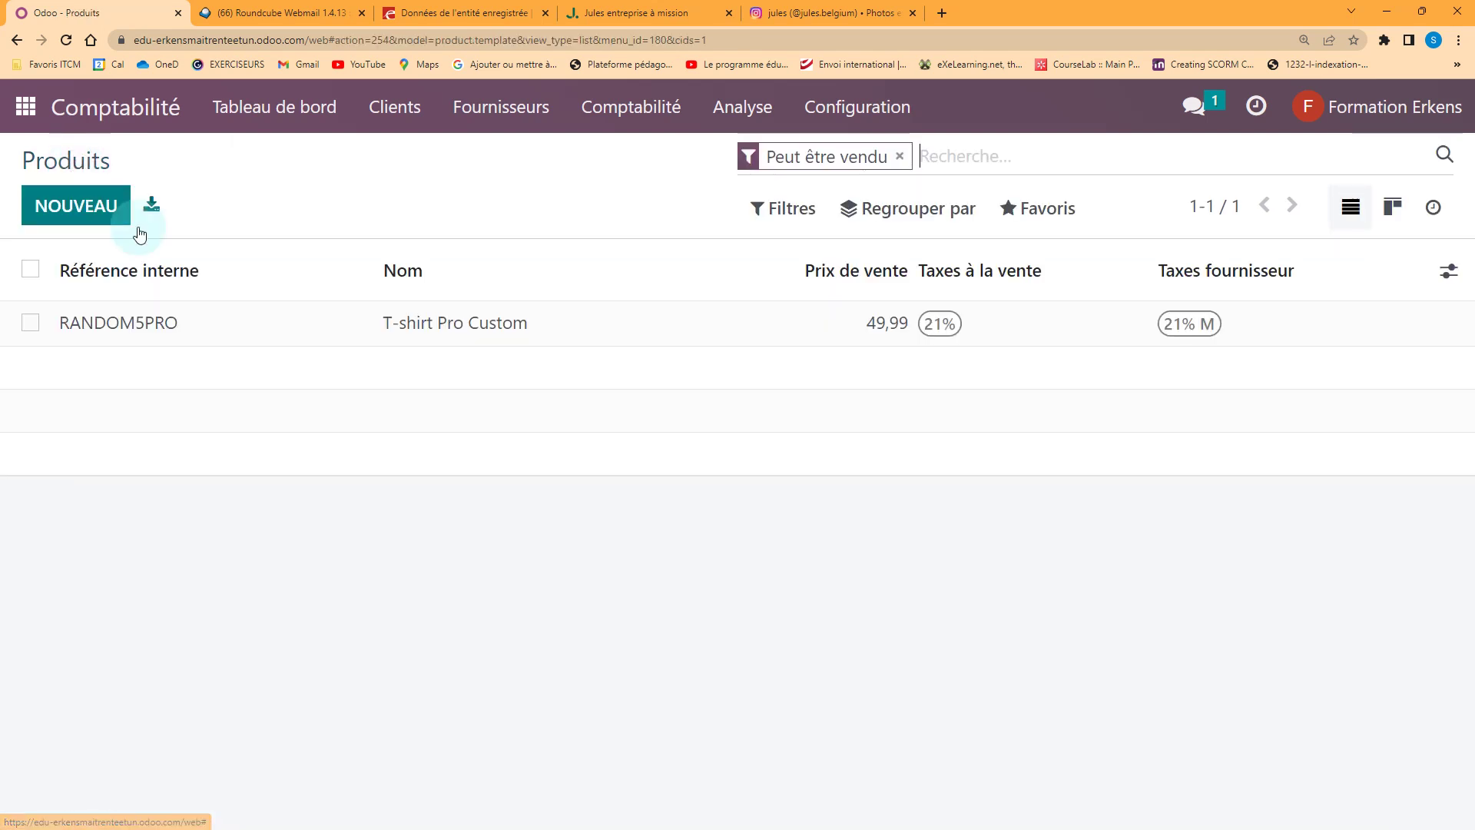
# Create another new product named Man Watch Collection pro
pyautogui.click(81, 207)
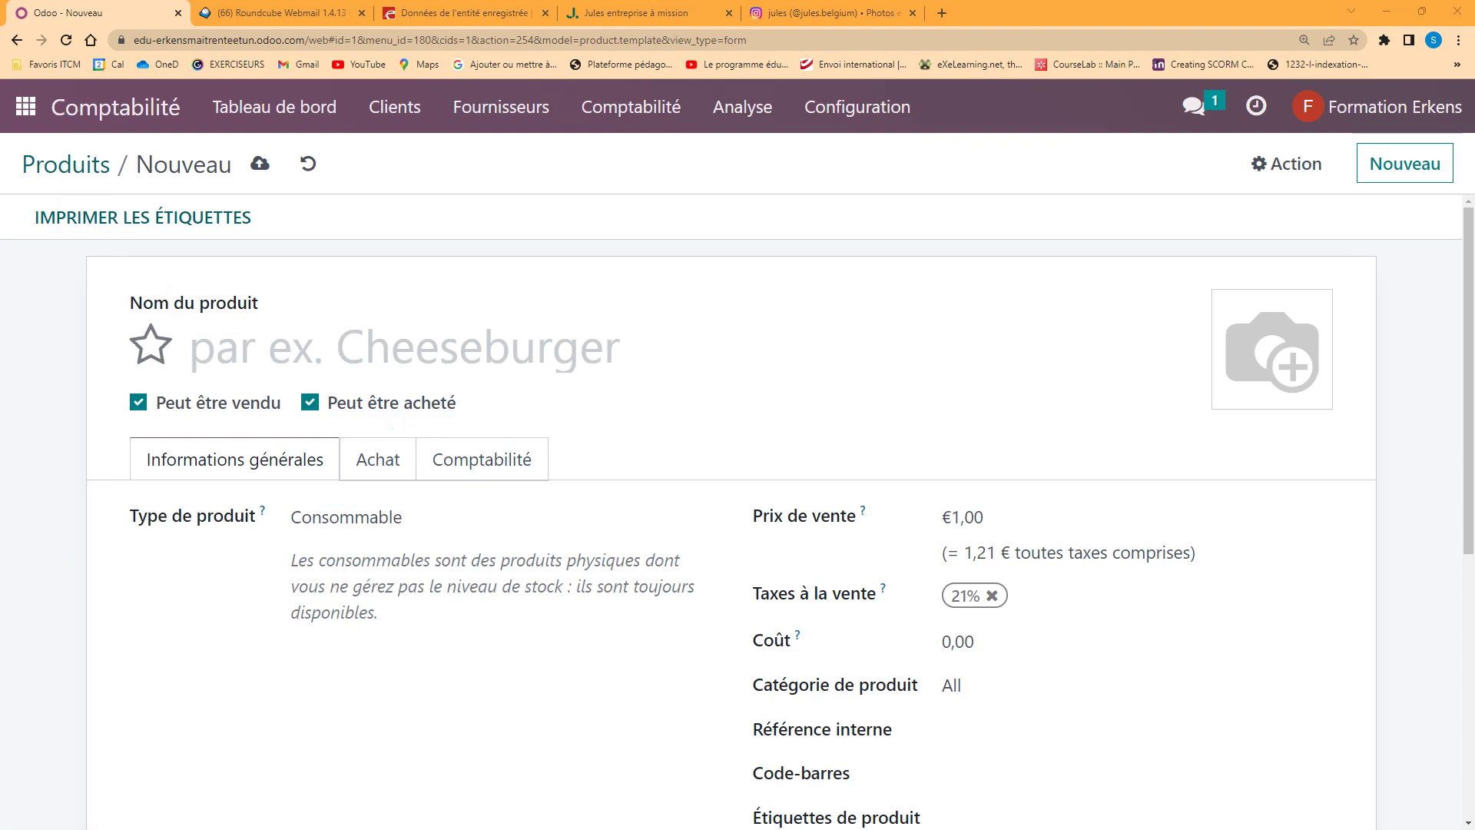
pyautogui.click(207, 352)
pyautogui.write('Man Watch Collection pro')
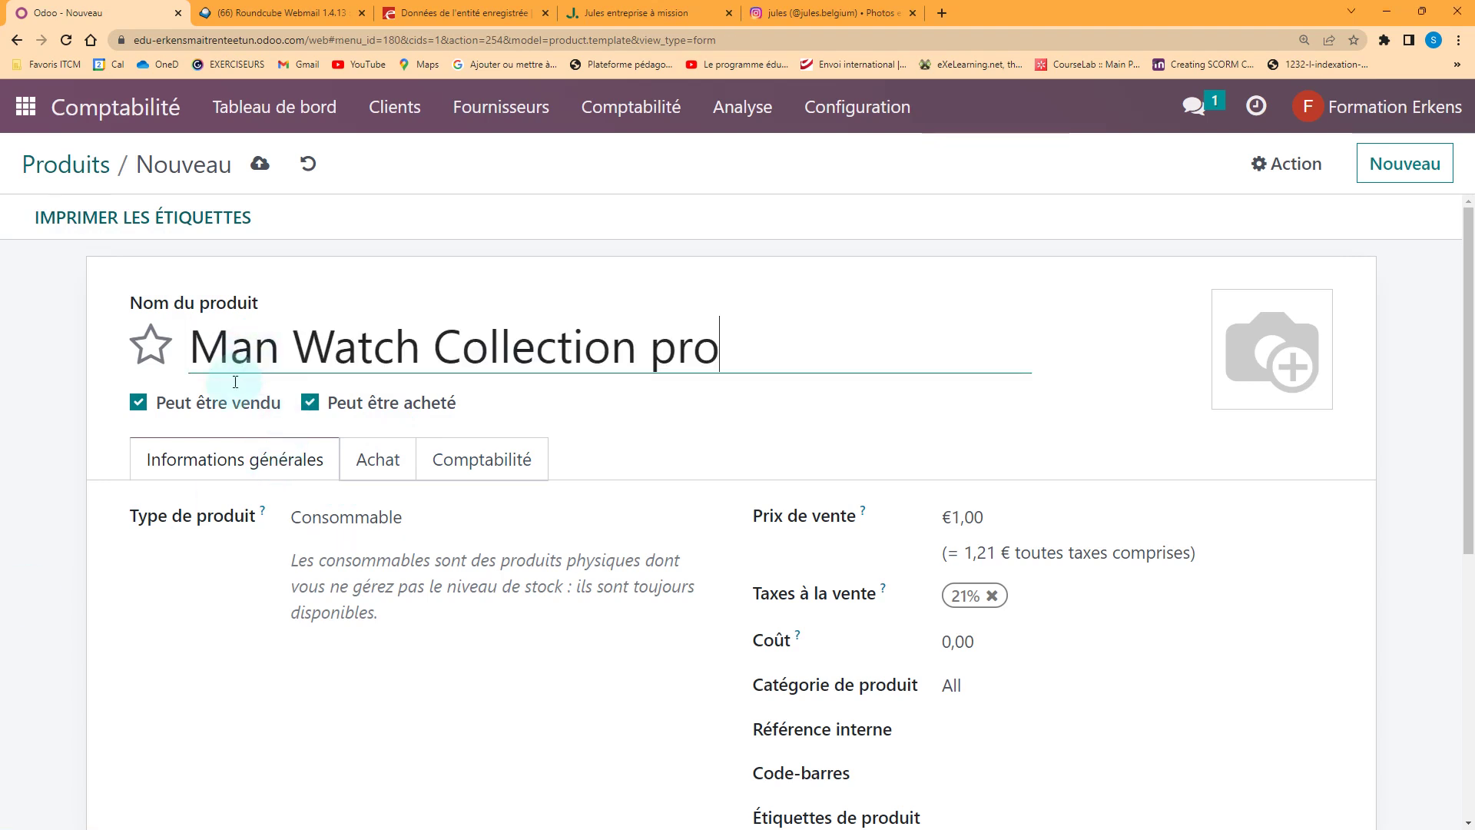
pyautogui.scroll(-2, 384, 485)
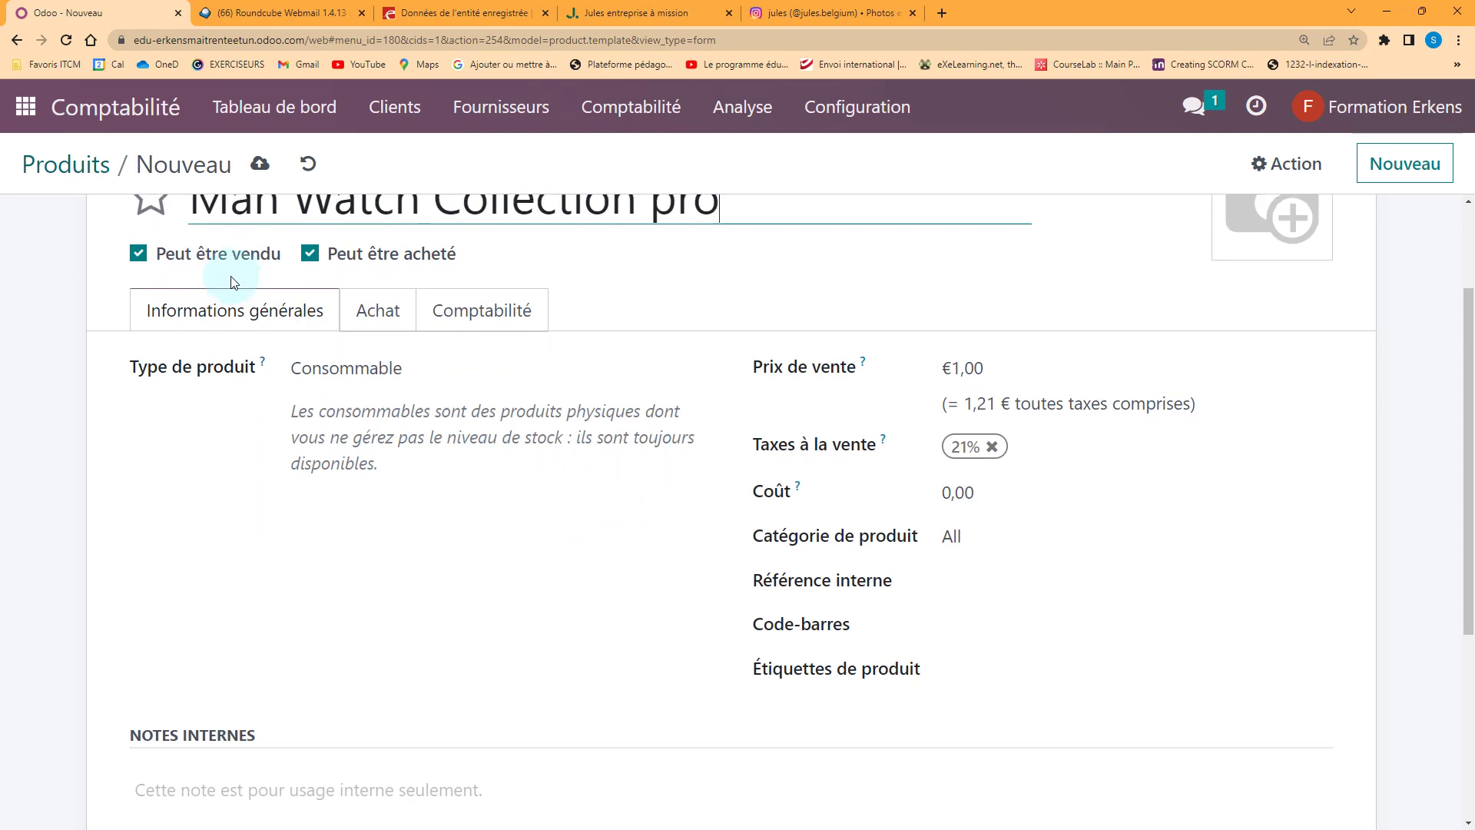
pyautogui.scroll(1, 239, 296)
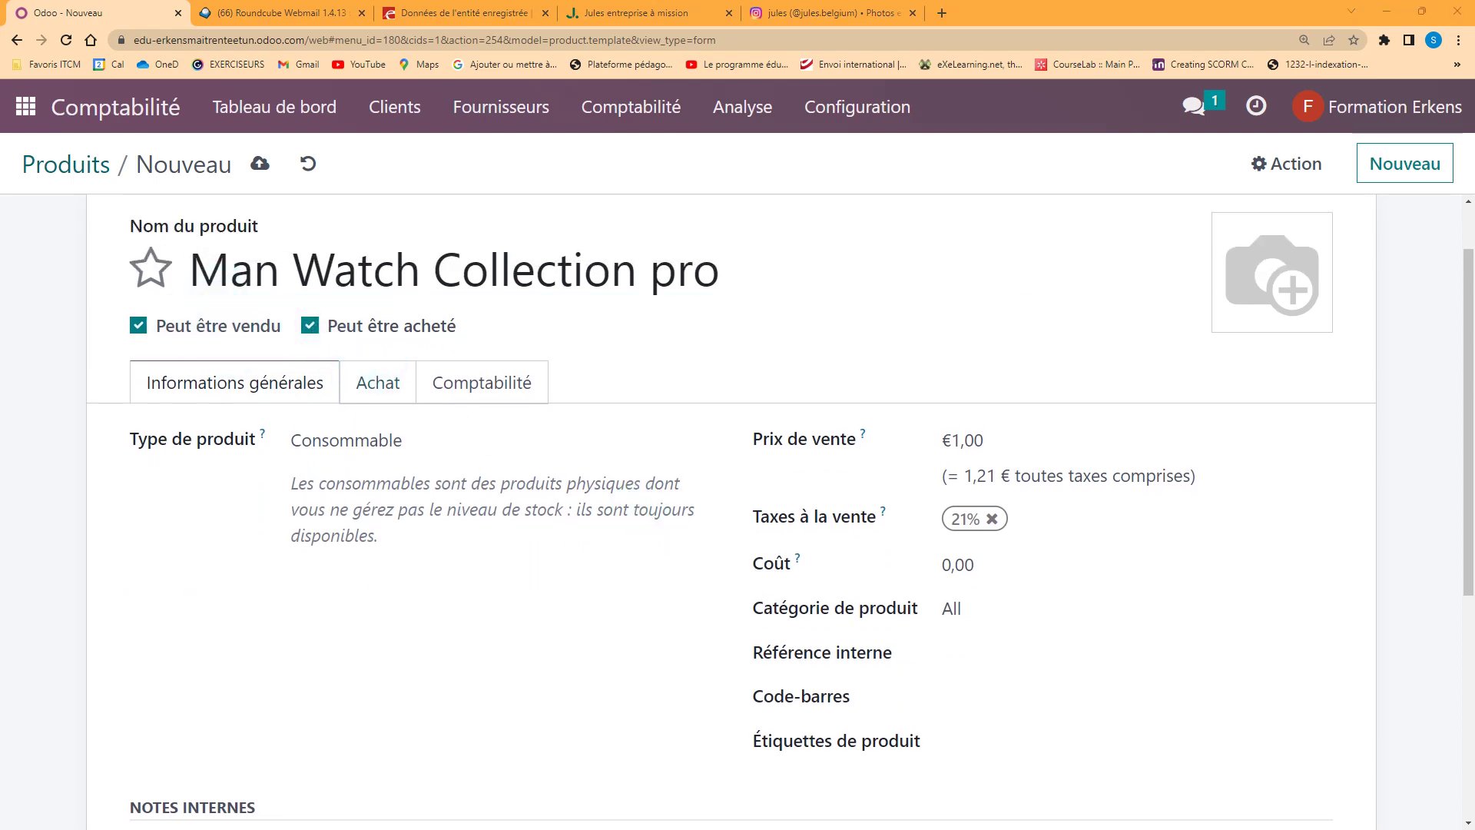
# Give it internal reference WATCH5PRO and a sale price of 79,00
pyautogui.click(1122, 652)
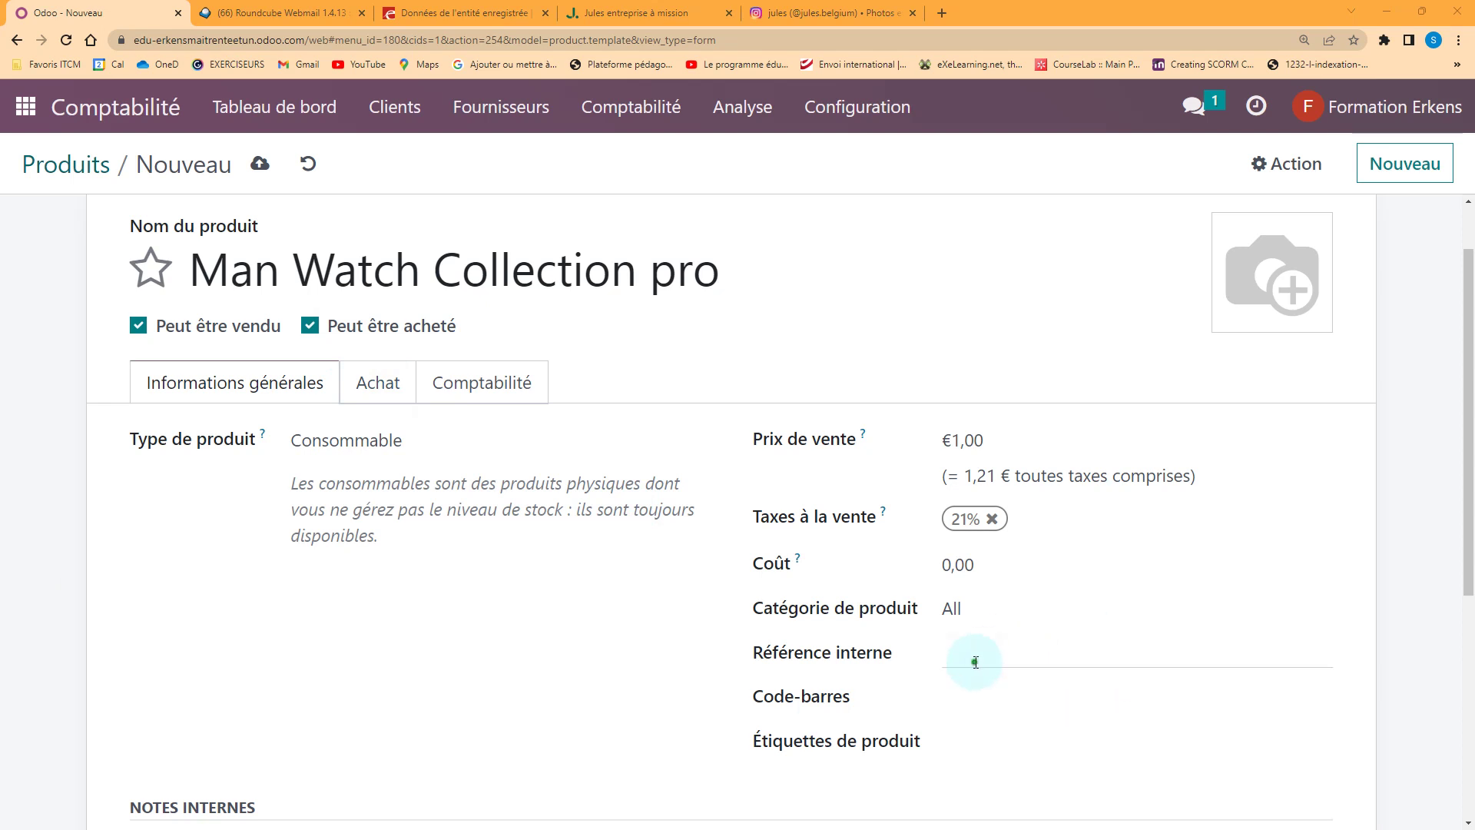
pyautogui.write('WATCH5PRO')
pyautogui.click(507, 666)
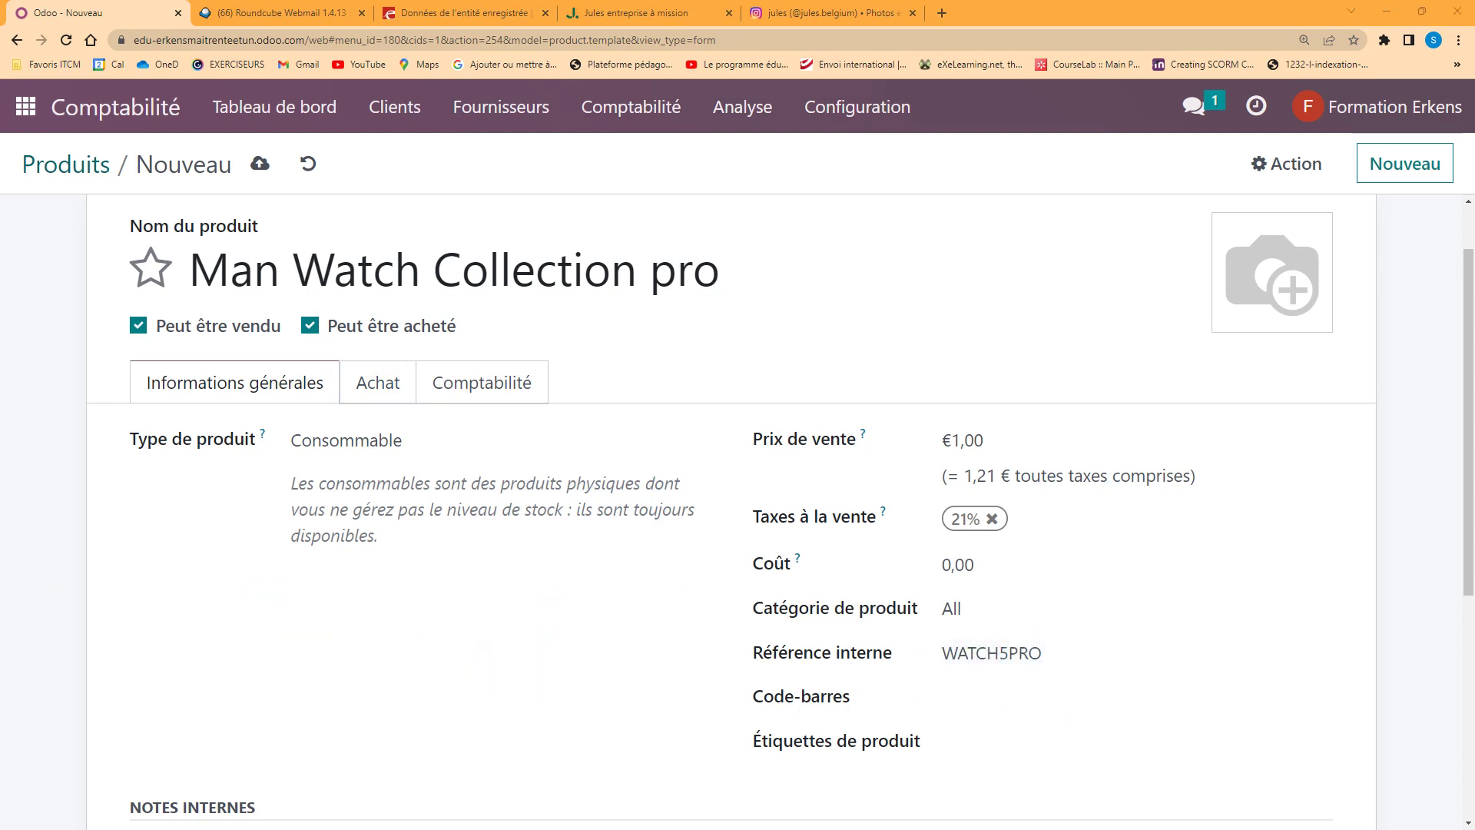
pyautogui.click(957, 440)
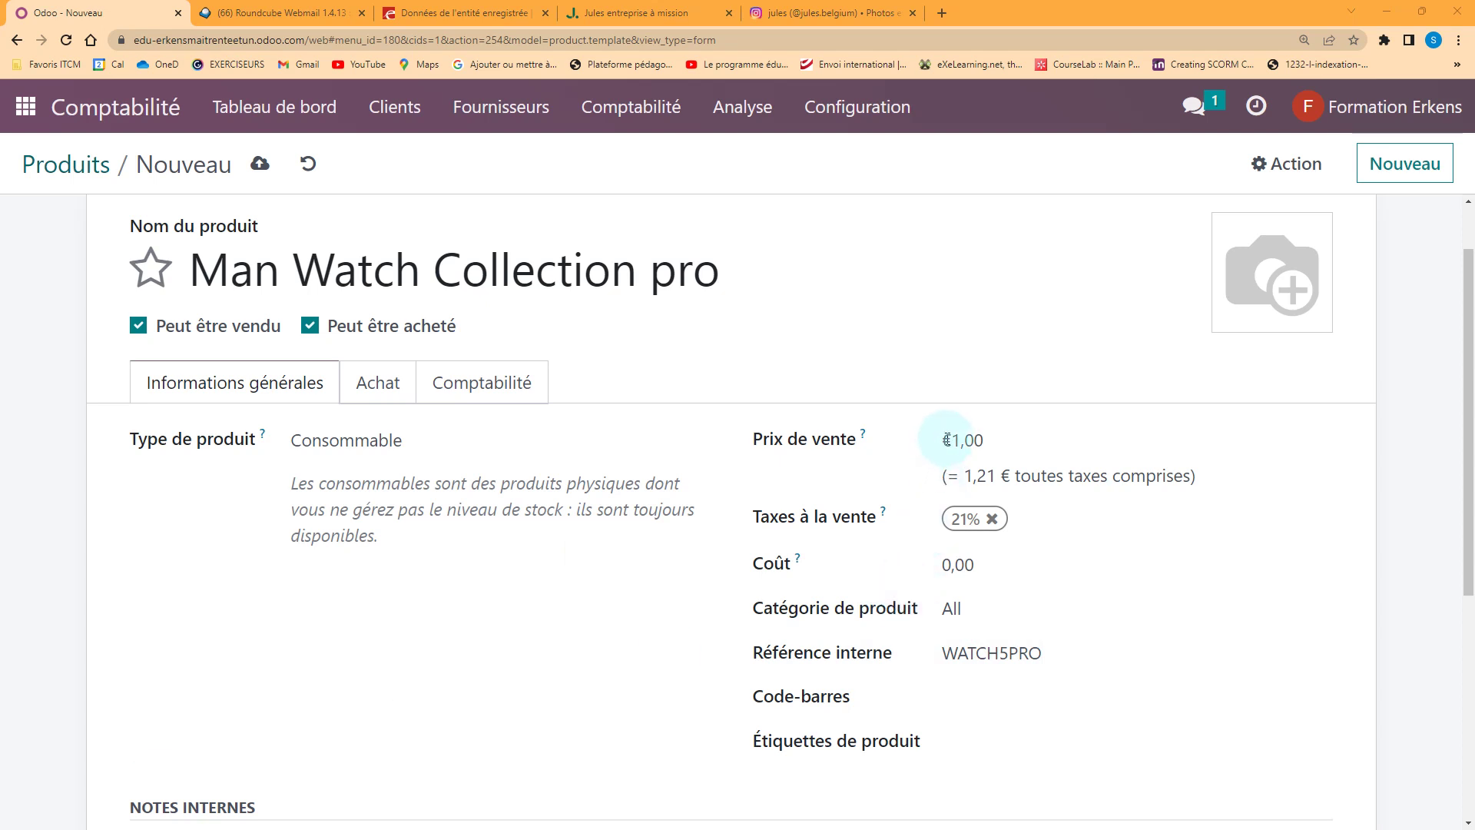
pyautogui.write('79')
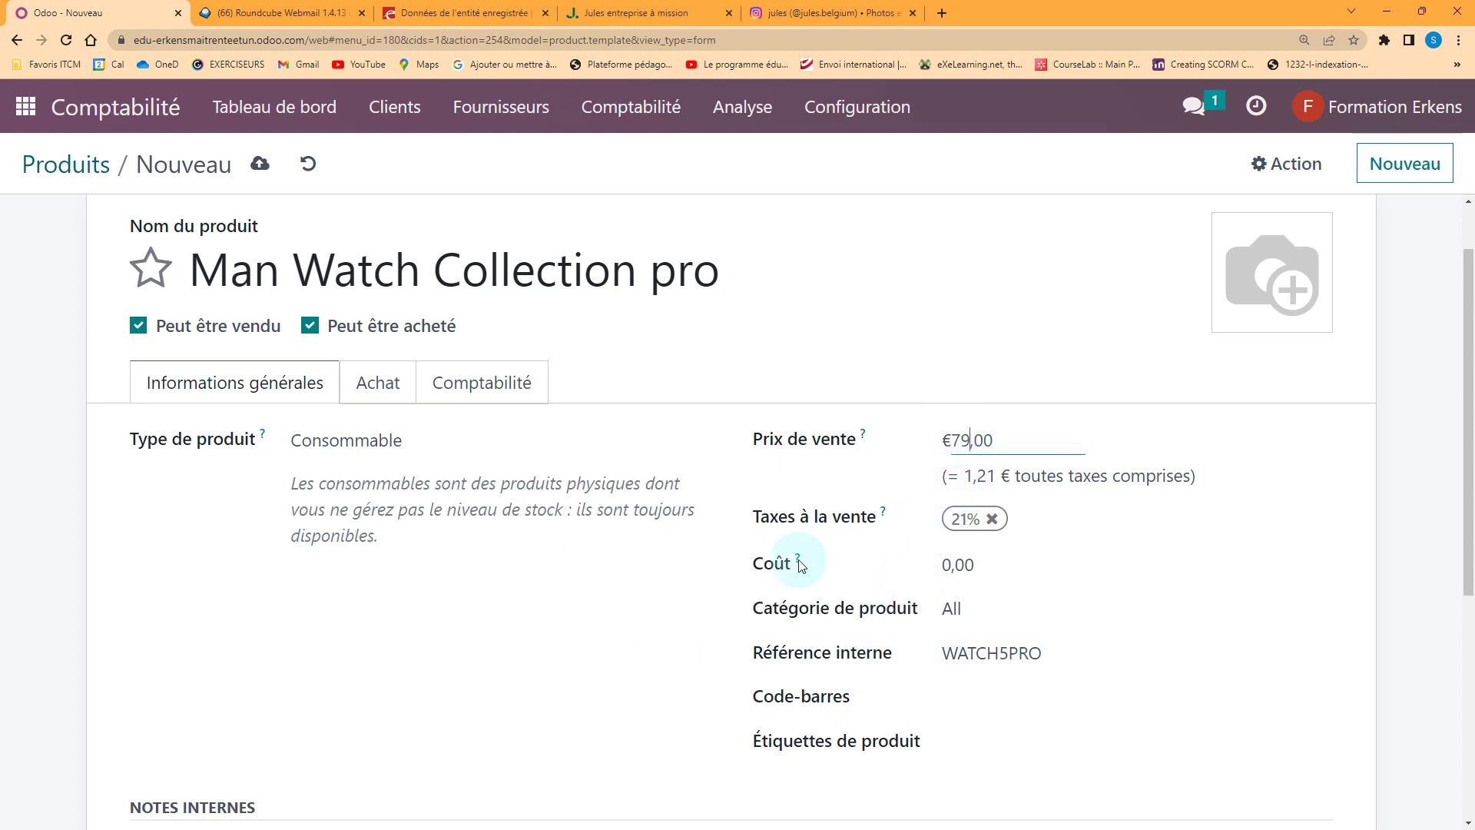
pyautogui.press('Tab')
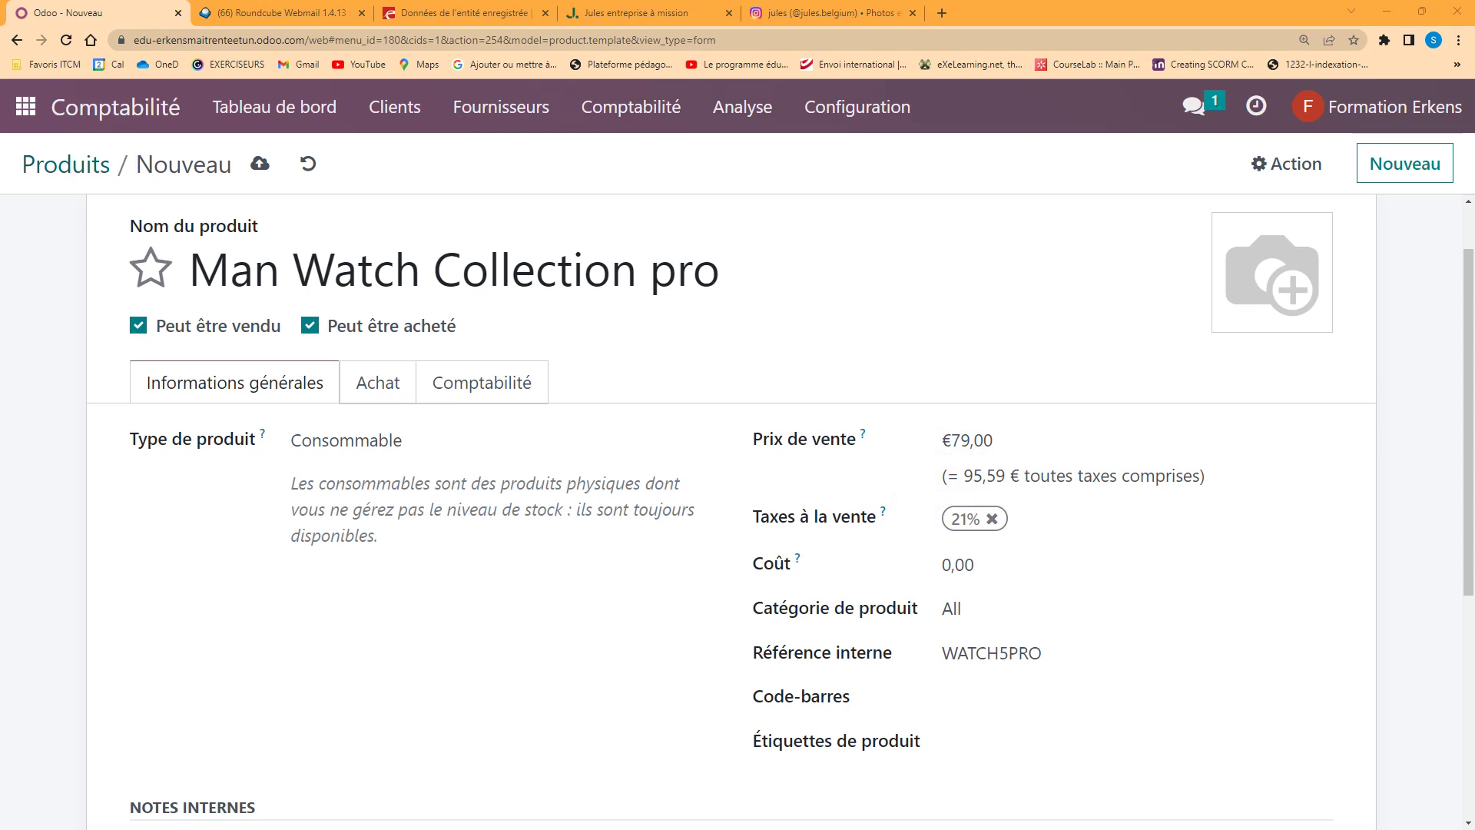
# Set the cost to 47,00, save the product and return to the products list
pyautogui.click(951, 564)
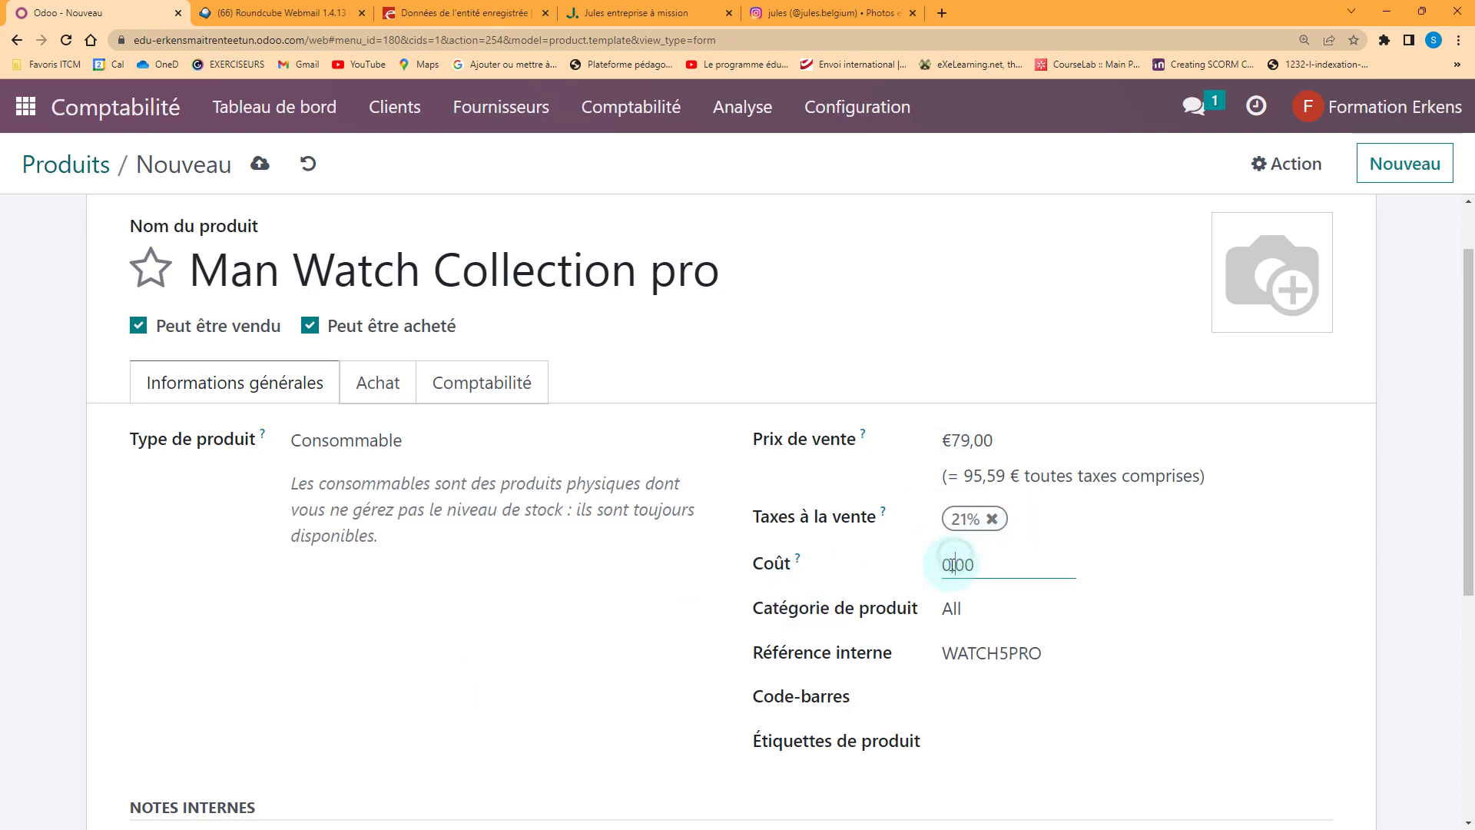
pyautogui.write('47')
pyautogui.click(596, 626)
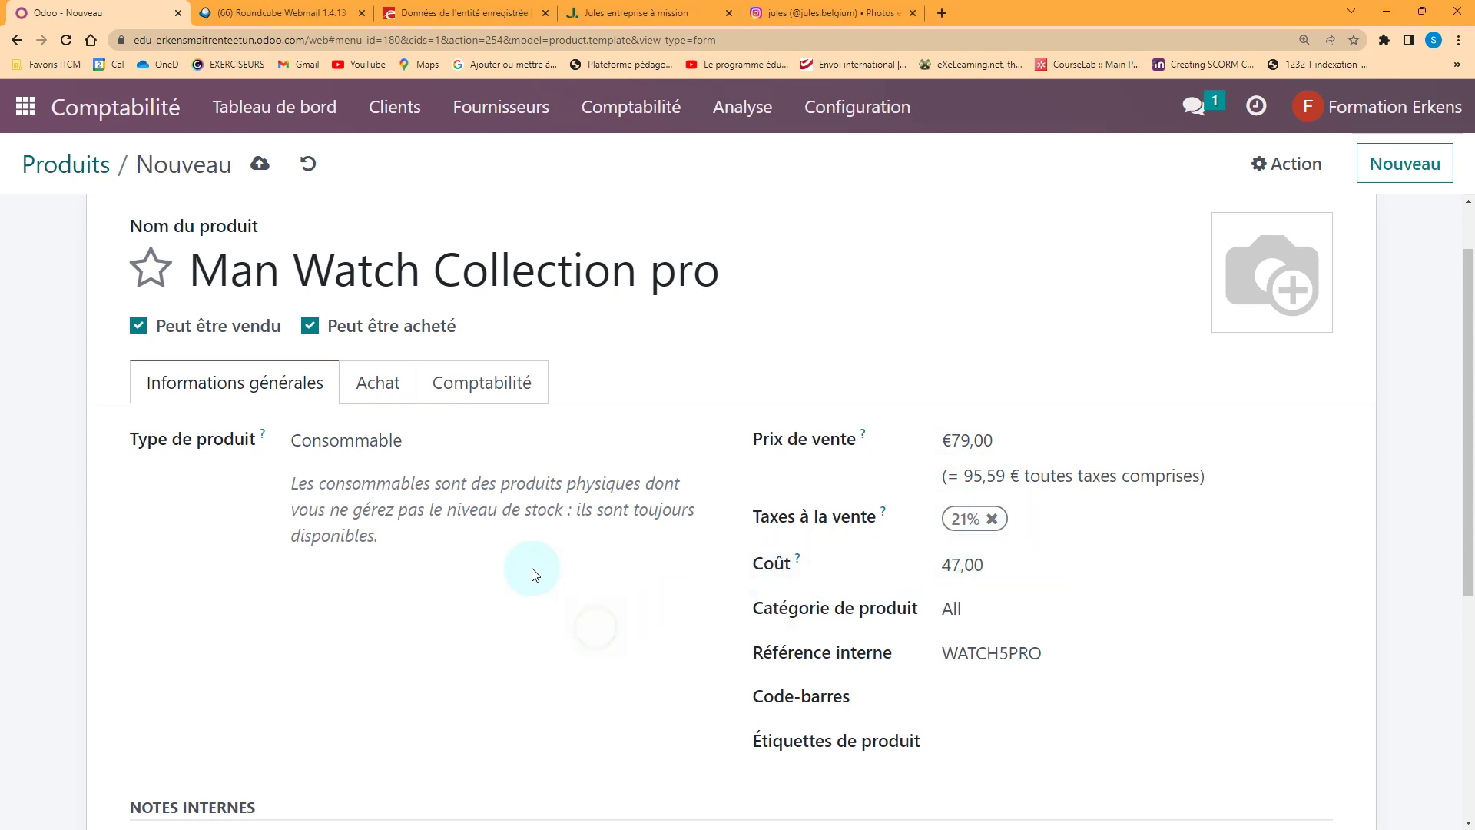
pyautogui.click(262, 165)
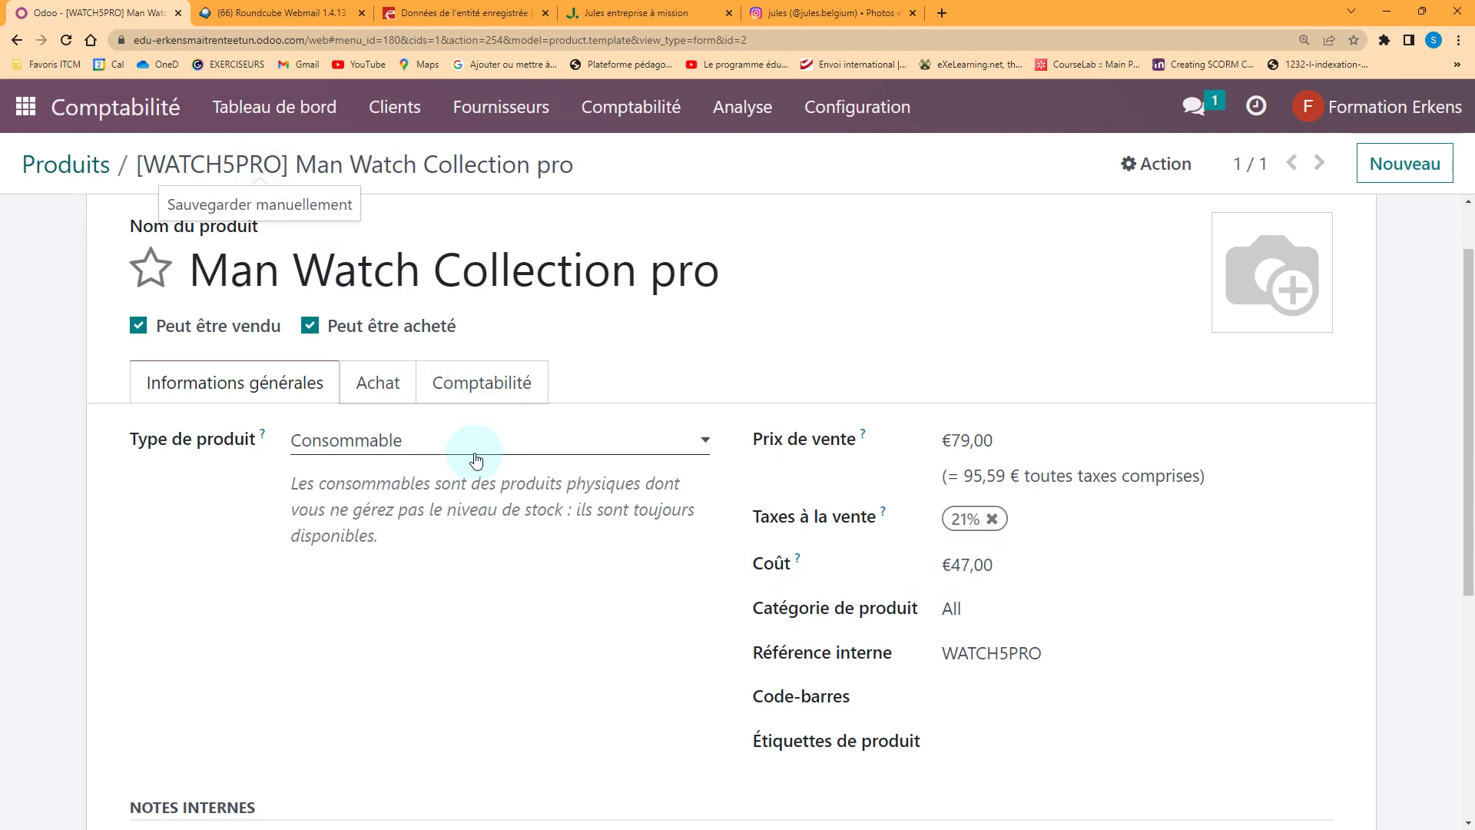
pyautogui.click(70, 164)
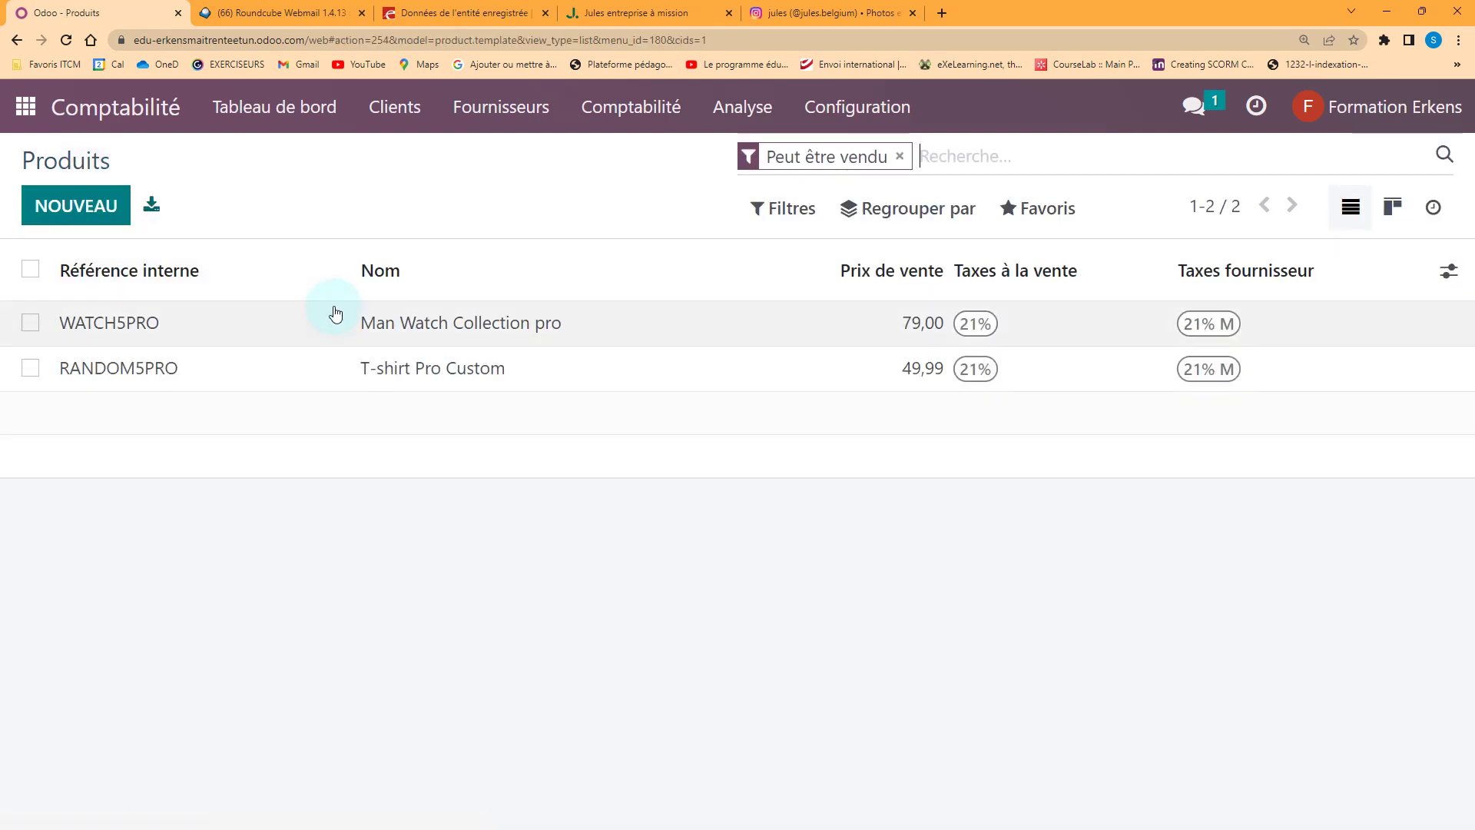
pyautogui.click(476, 110)
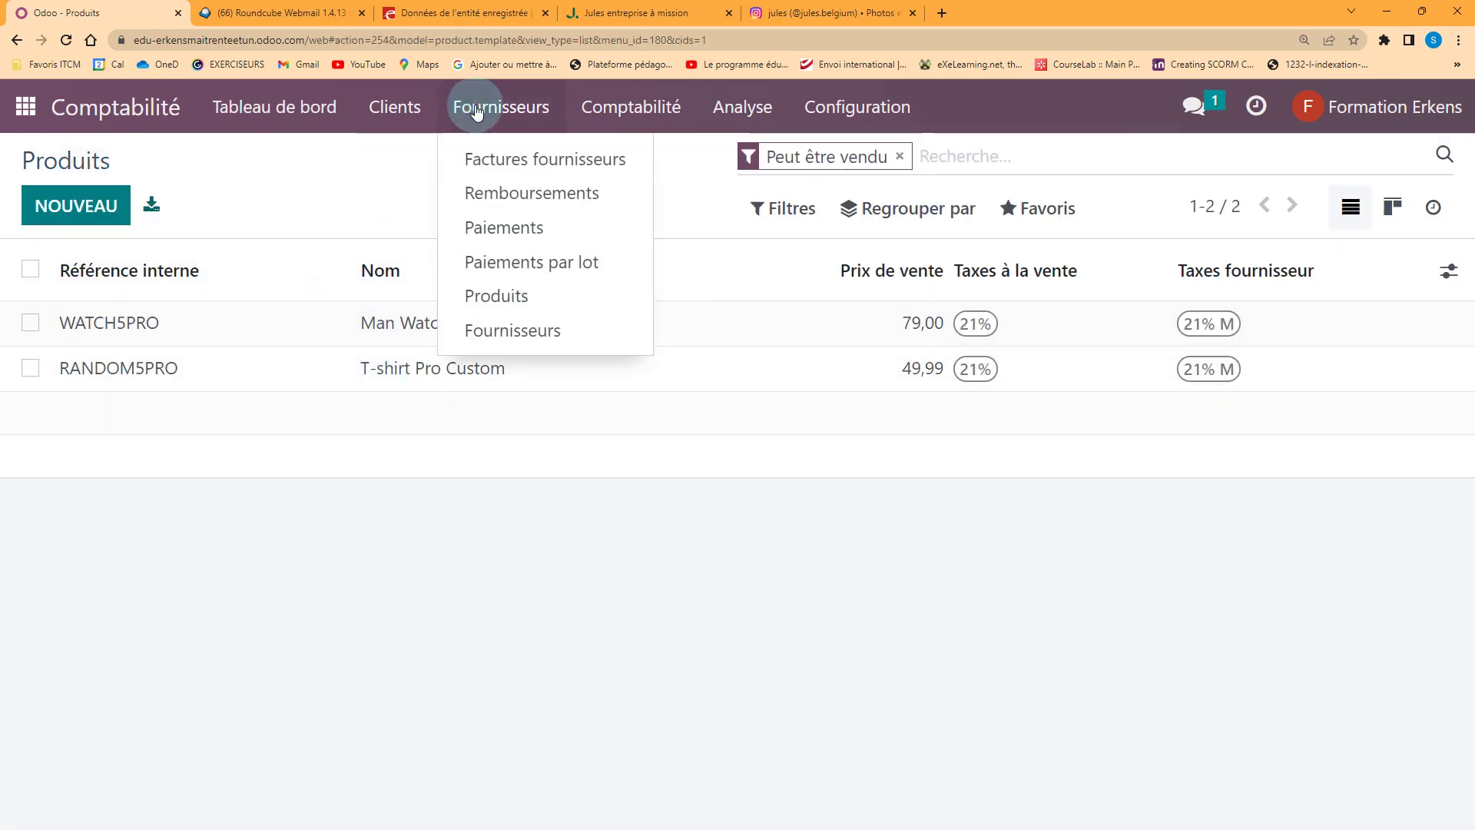
# Review Fournisseurs > Produits without the purchasable filter, then open Pièces comptables
pyautogui.click(511, 300)
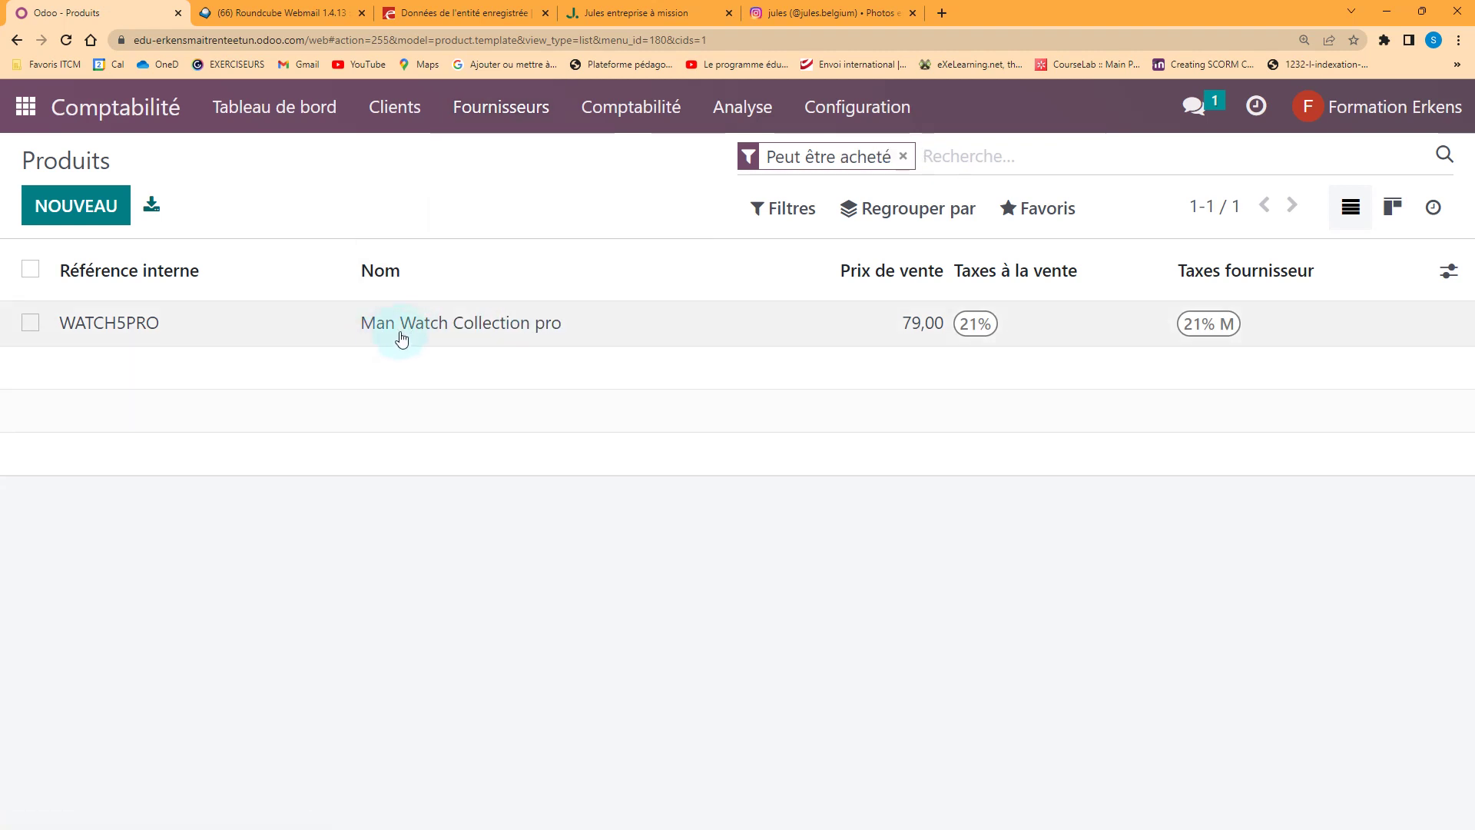
pyautogui.click(905, 157)
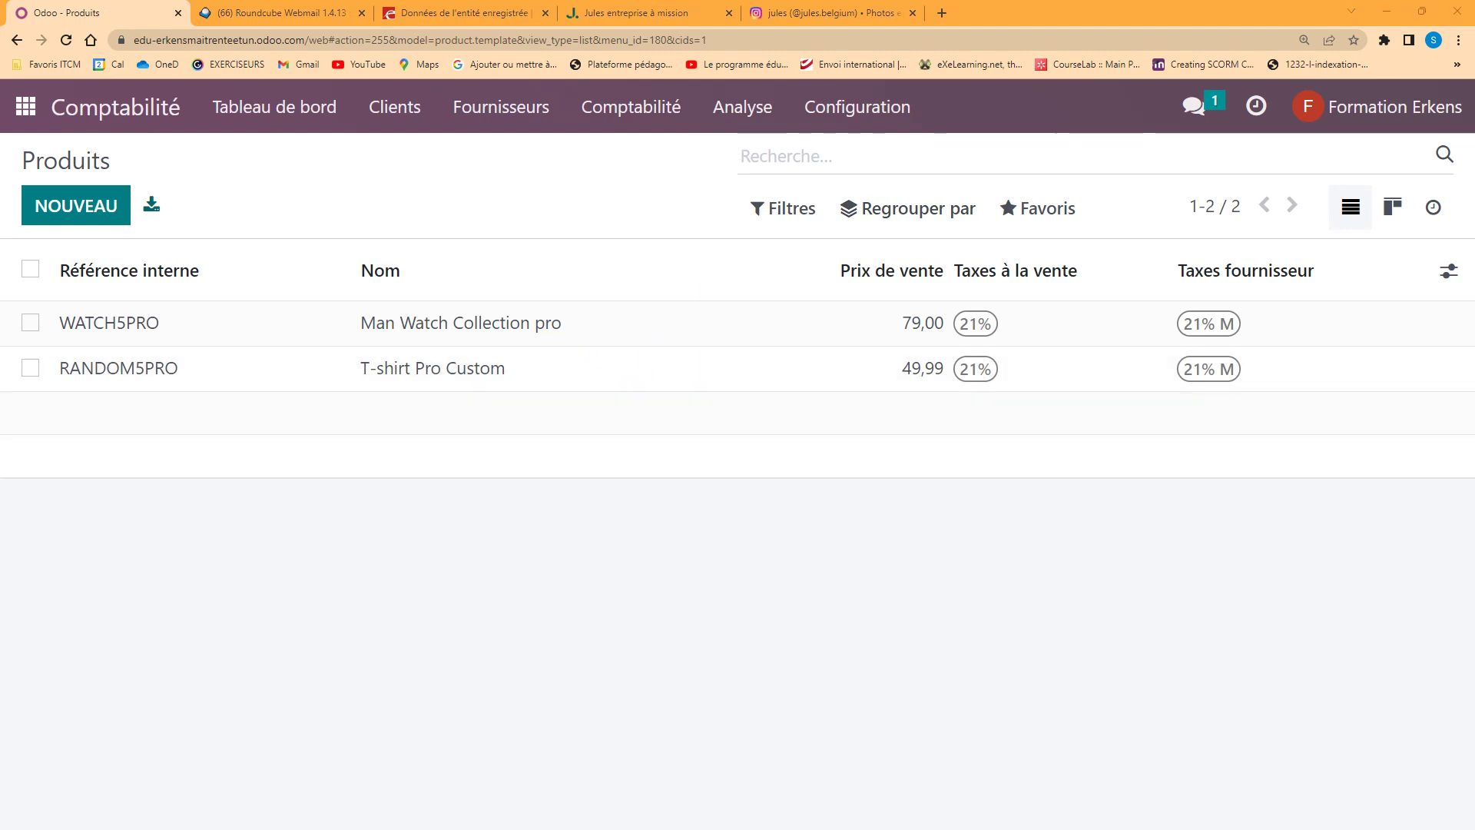
pyautogui.click(657, 109)
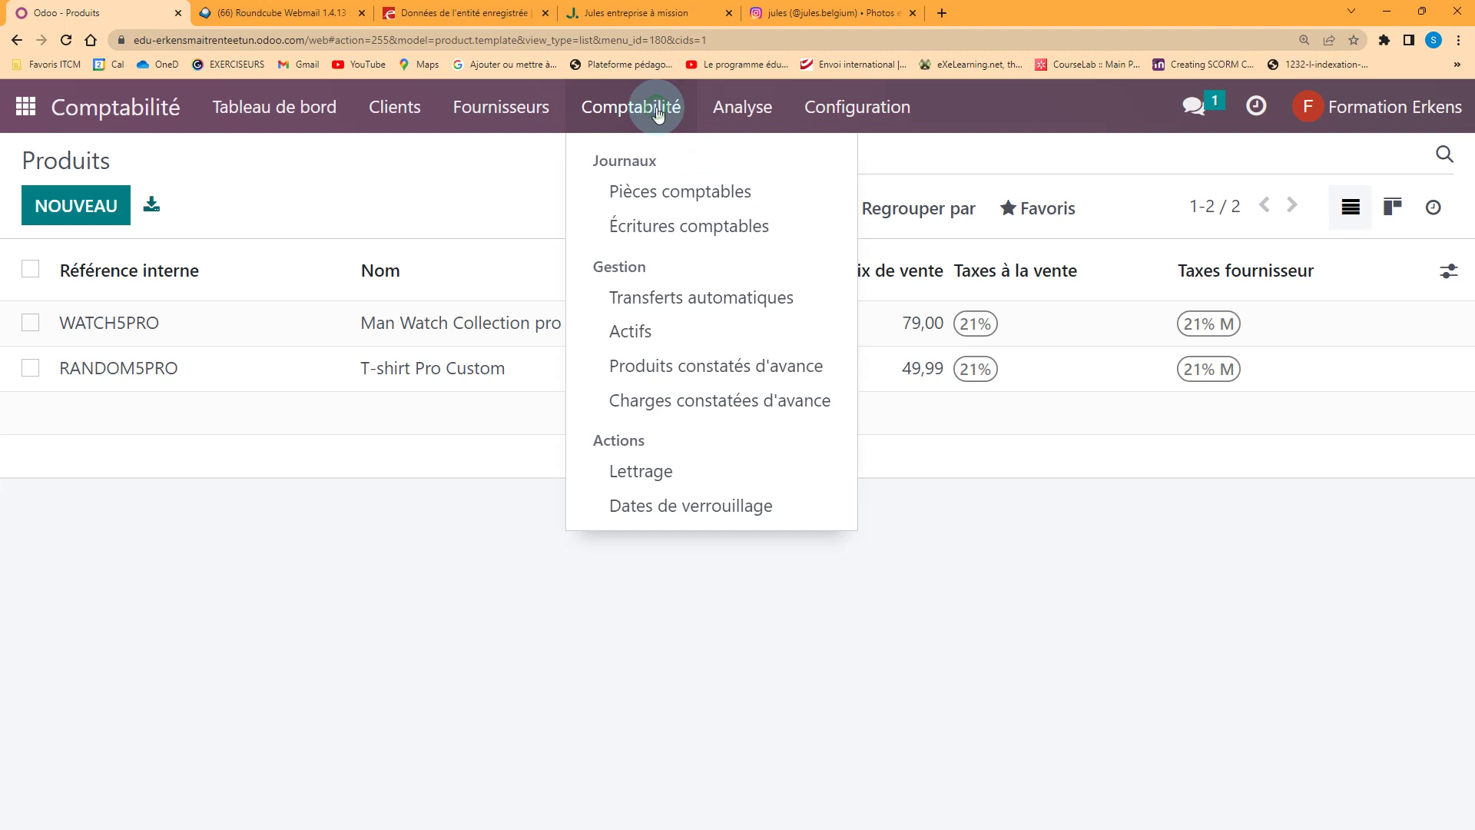
pyautogui.click(654, 196)
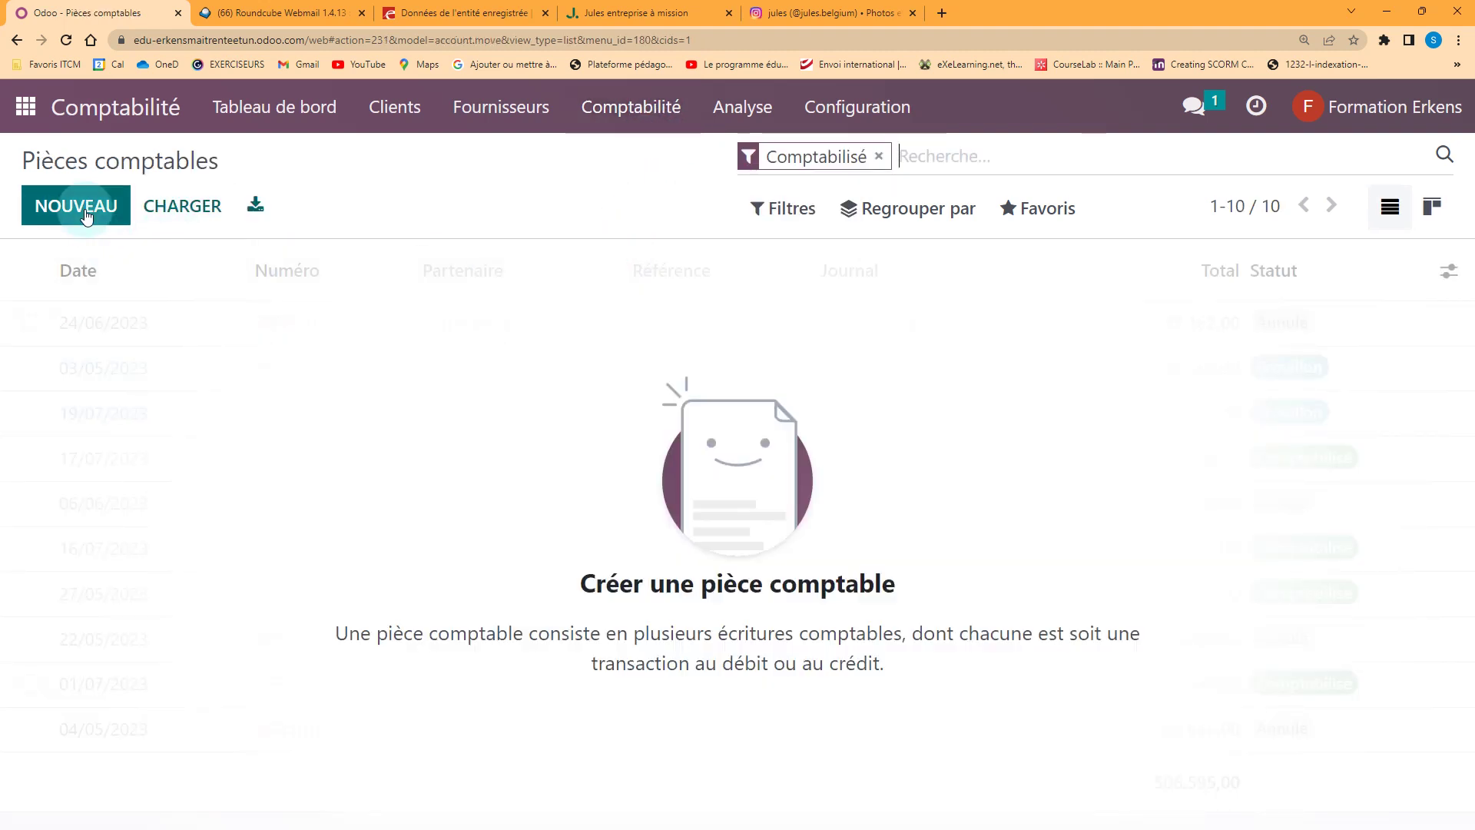
# Create a journal entry referenced Constitution, dated 09/01/2023, and add its first line
pyautogui.click(84, 212)
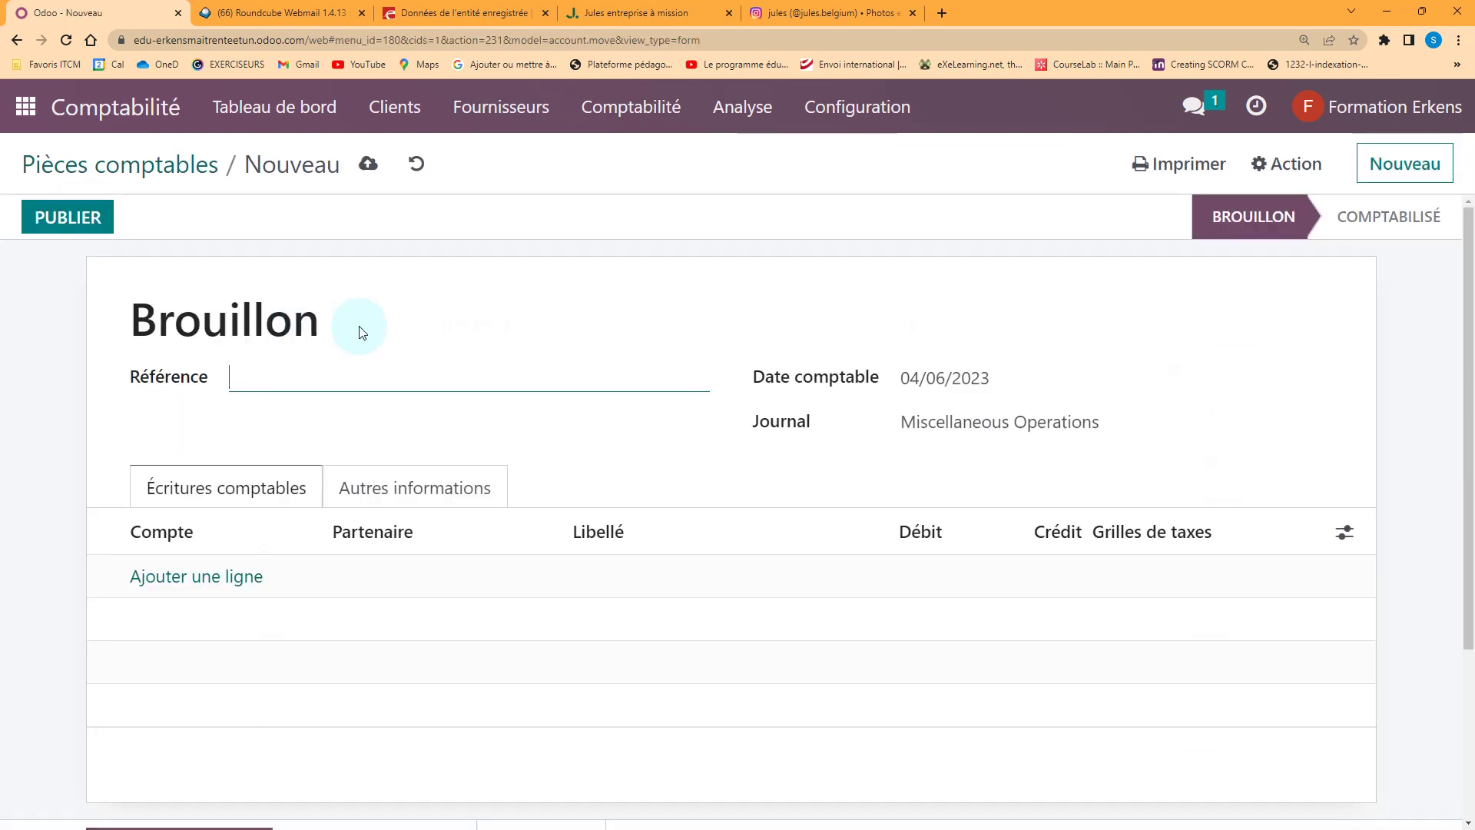
pyautogui.write('Constitution')
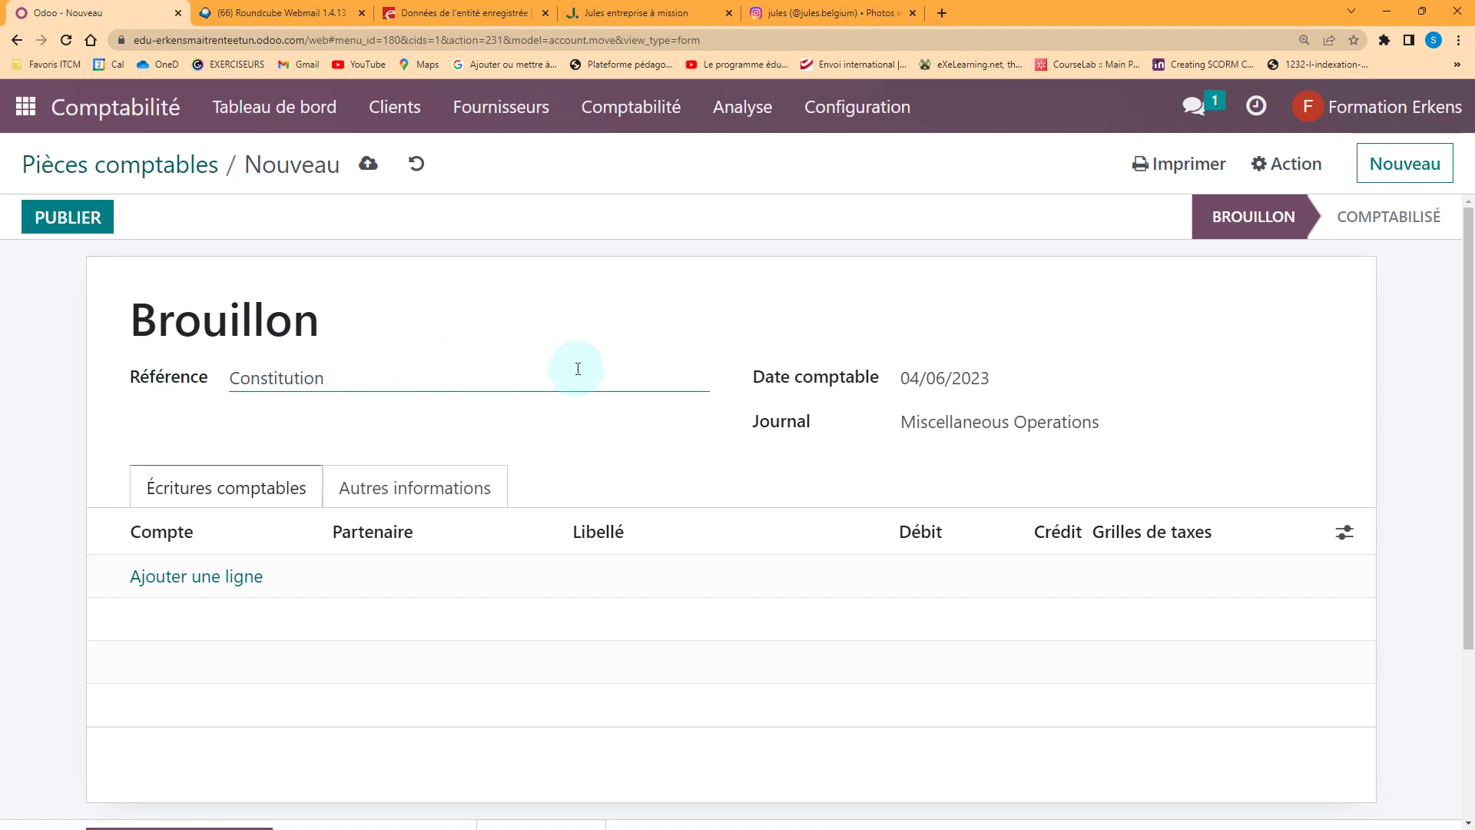
pyautogui.click(927, 378)
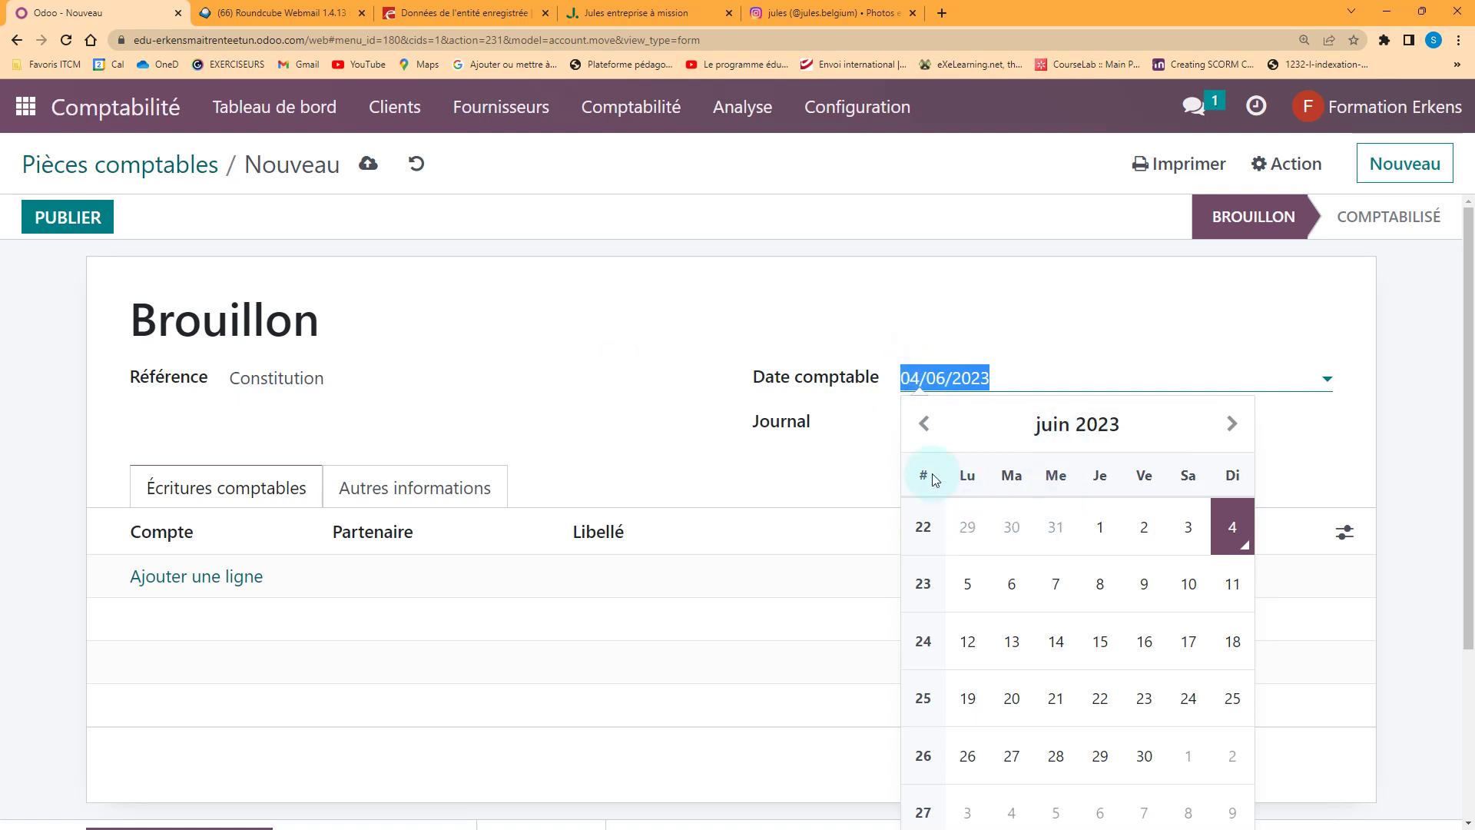
pyautogui.click(926, 424)
pyautogui.click(925, 425)
pyautogui.click(925, 425)
pyautogui.click(926, 424)
pyautogui.click(925, 424)
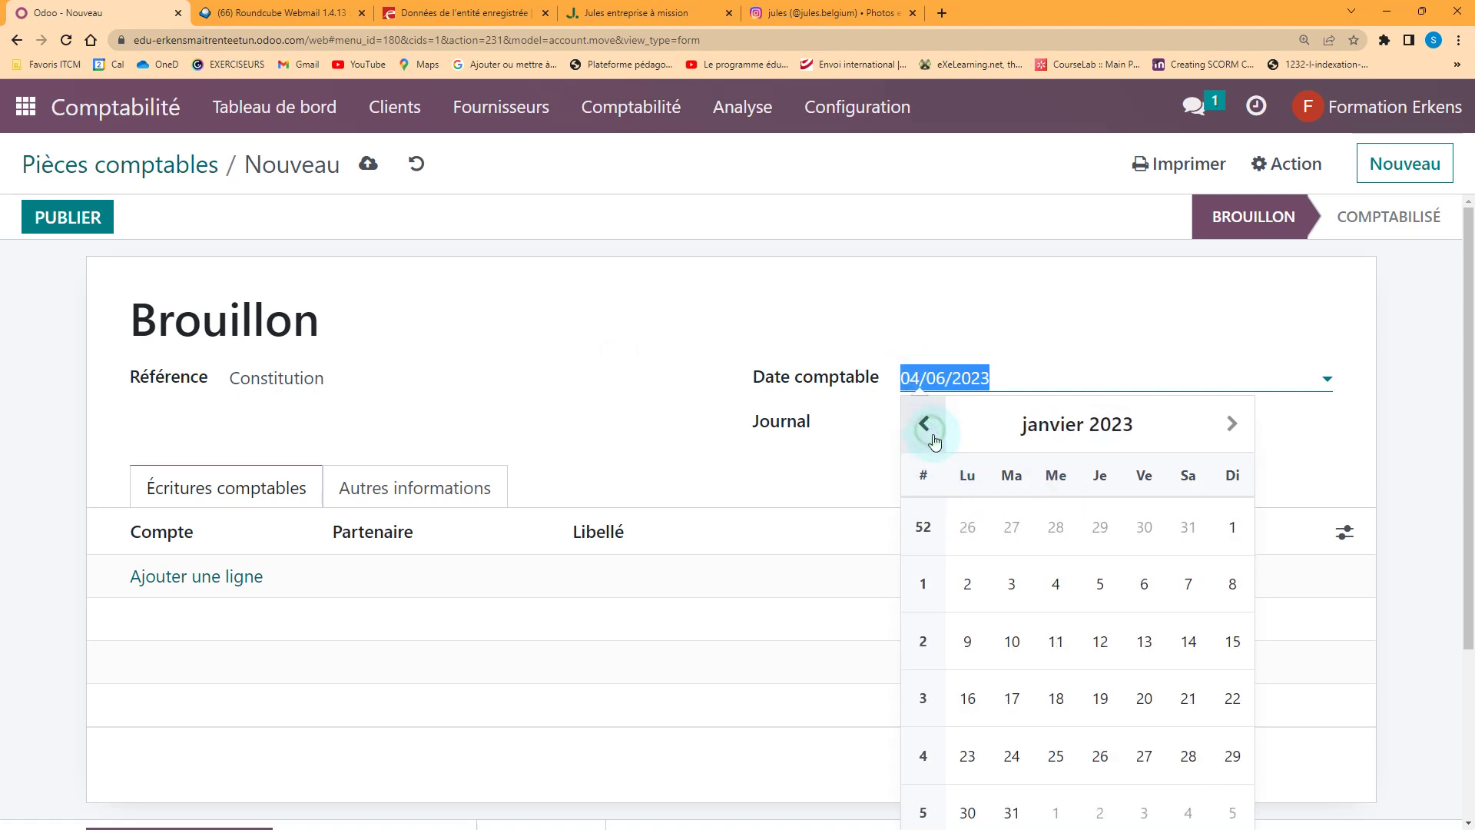
pyautogui.click(968, 642)
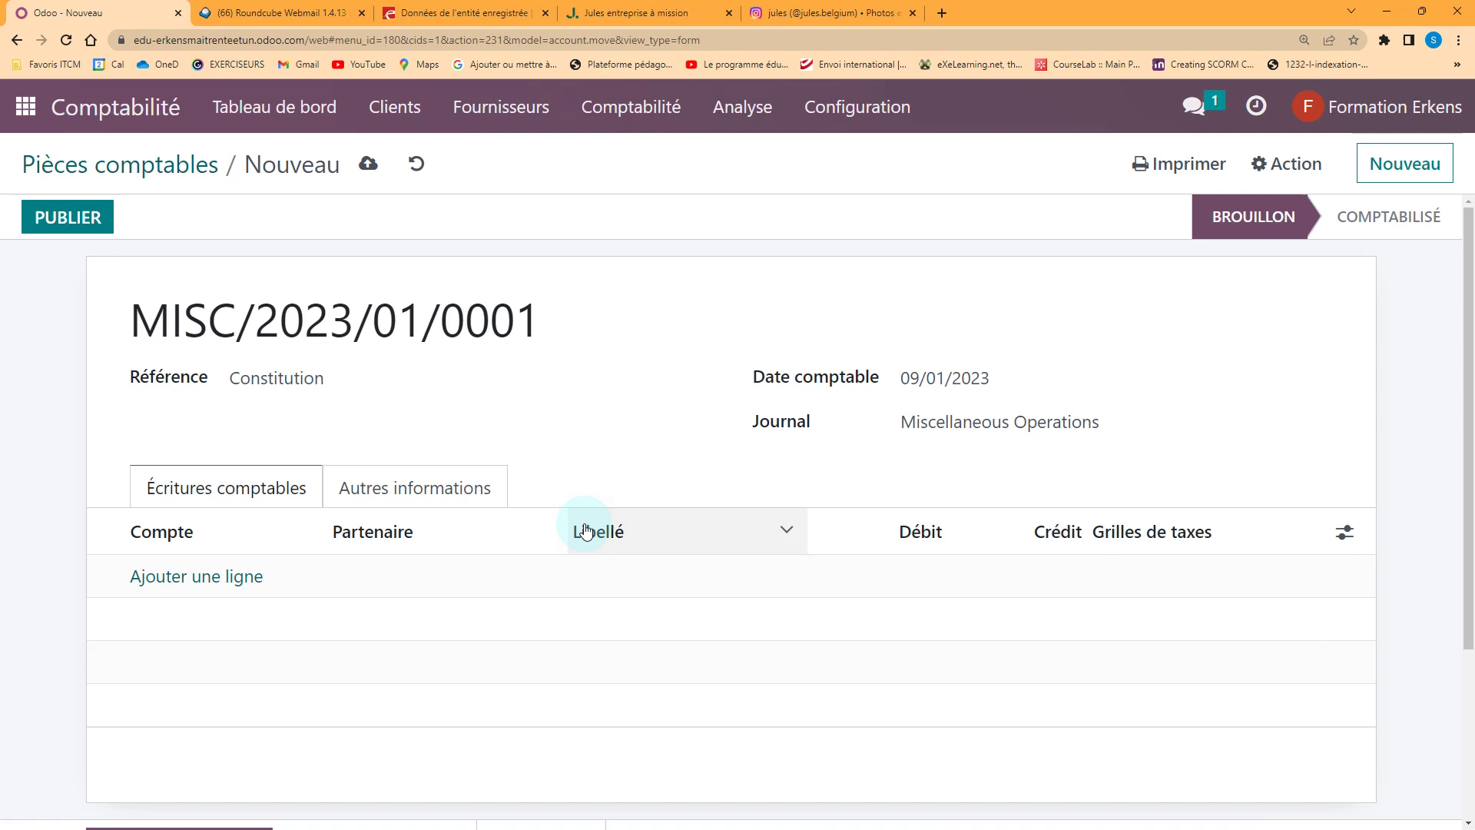
pyautogui.click(228, 584)
pyautogui.scroll(-3, 230, 576)
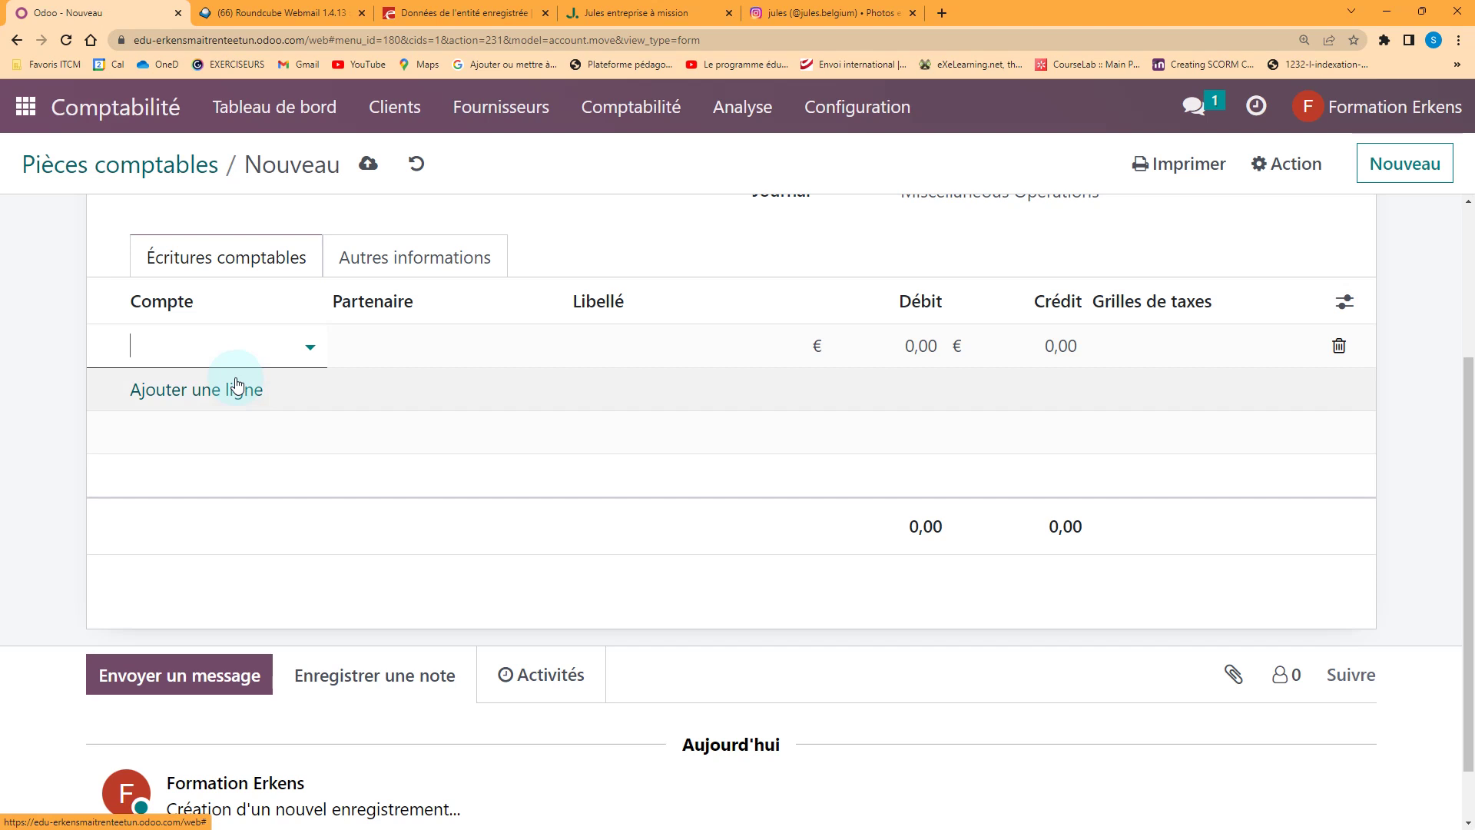
# Add lines for accounts 174000 Autres emprunts, 550003 Bank and 240000 Mobilier et matériel roulant
pyautogui.write('emprunt')
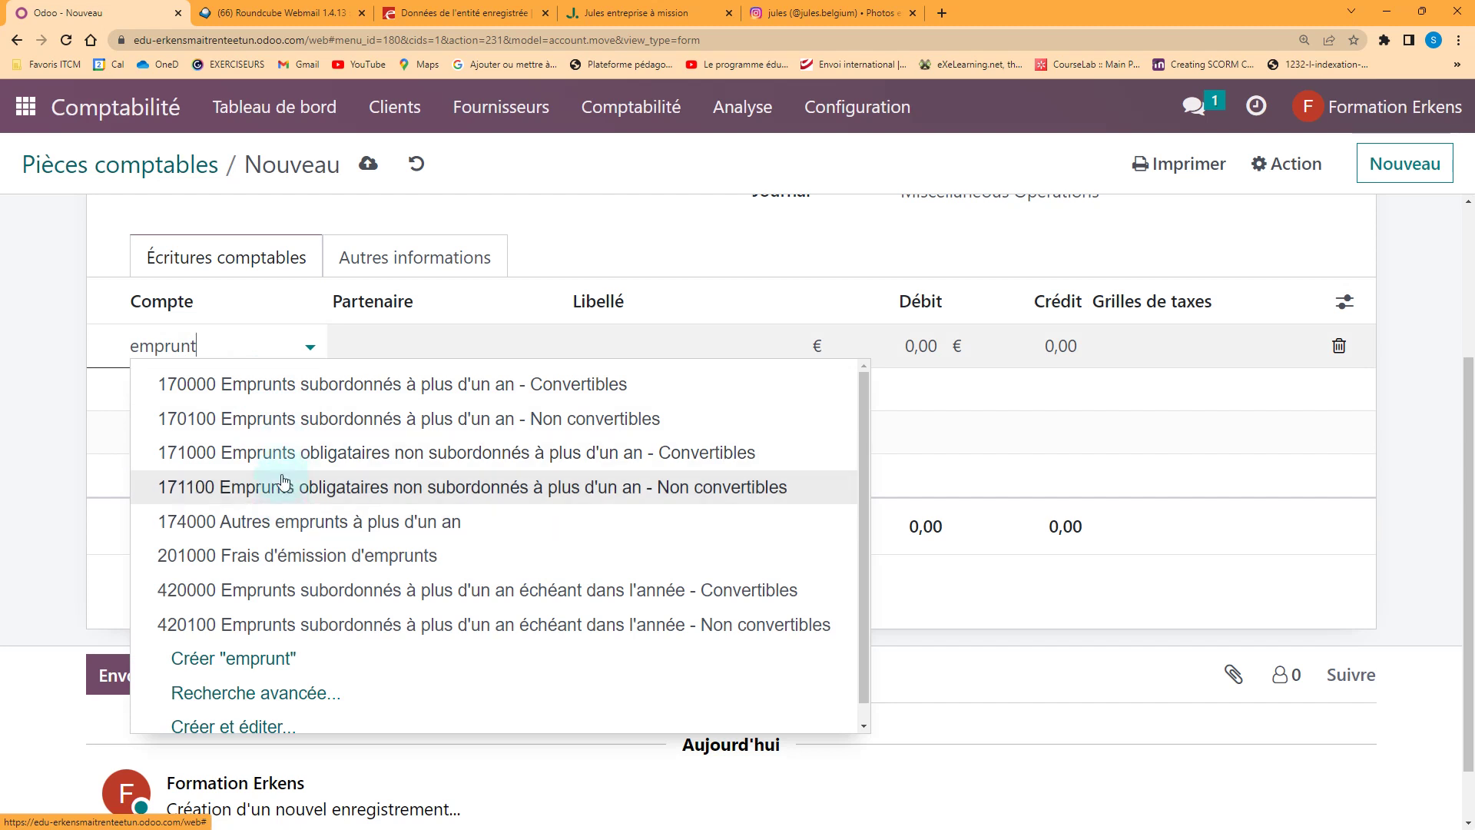
pyautogui.click(284, 522)
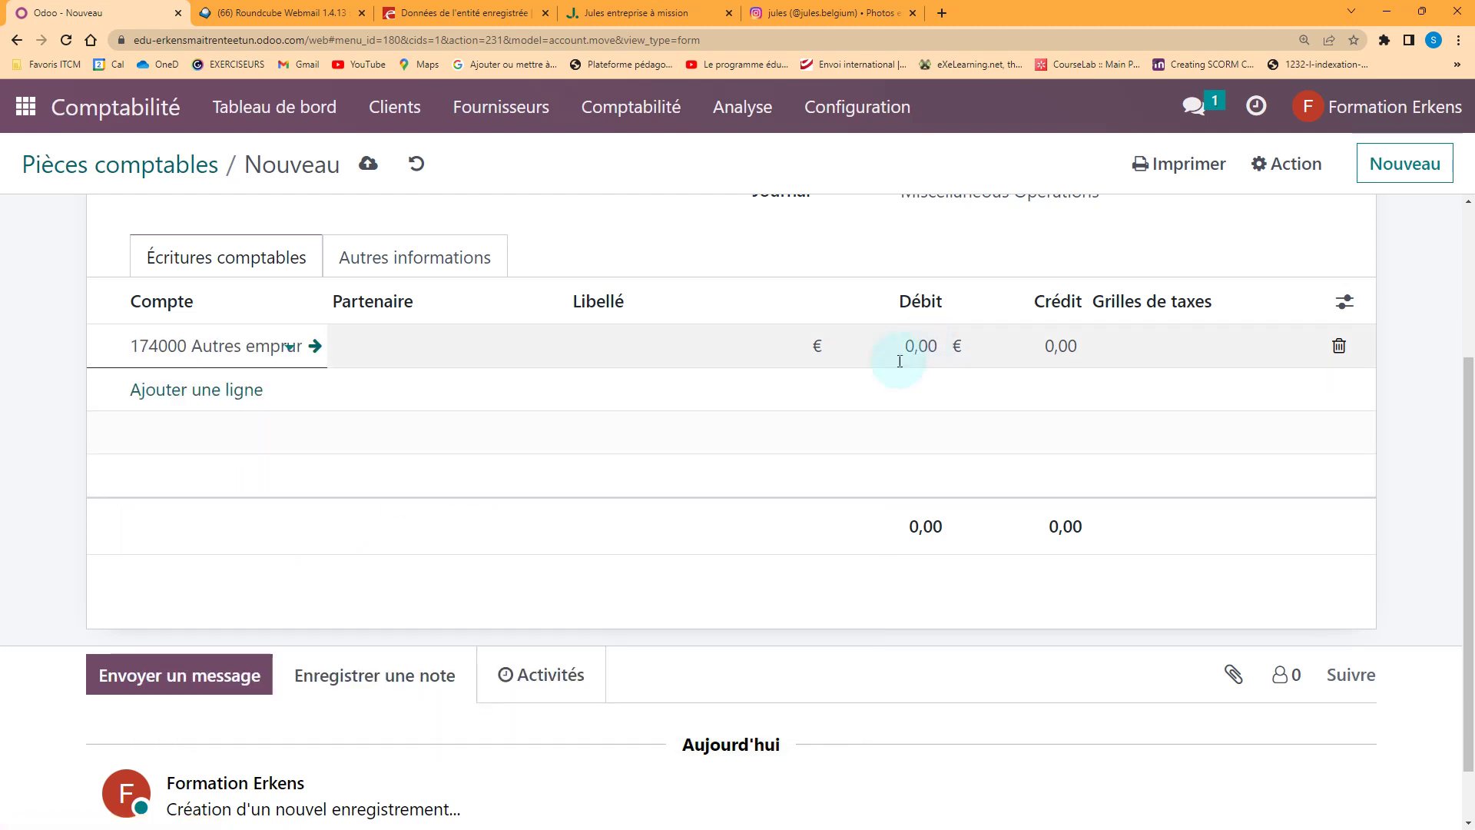
pyautogui.click(274, 397)
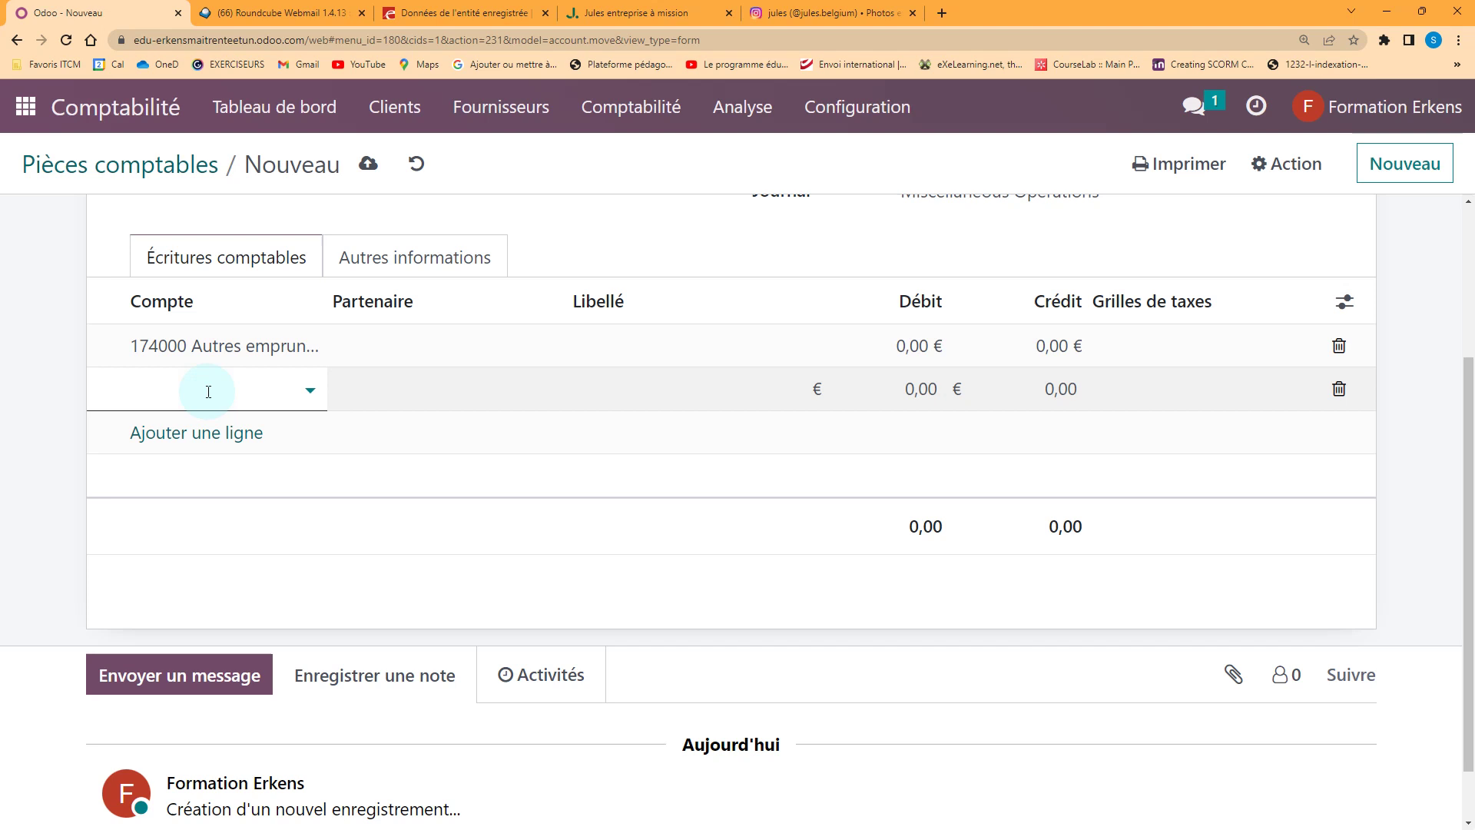
pyautogui.write('ba')
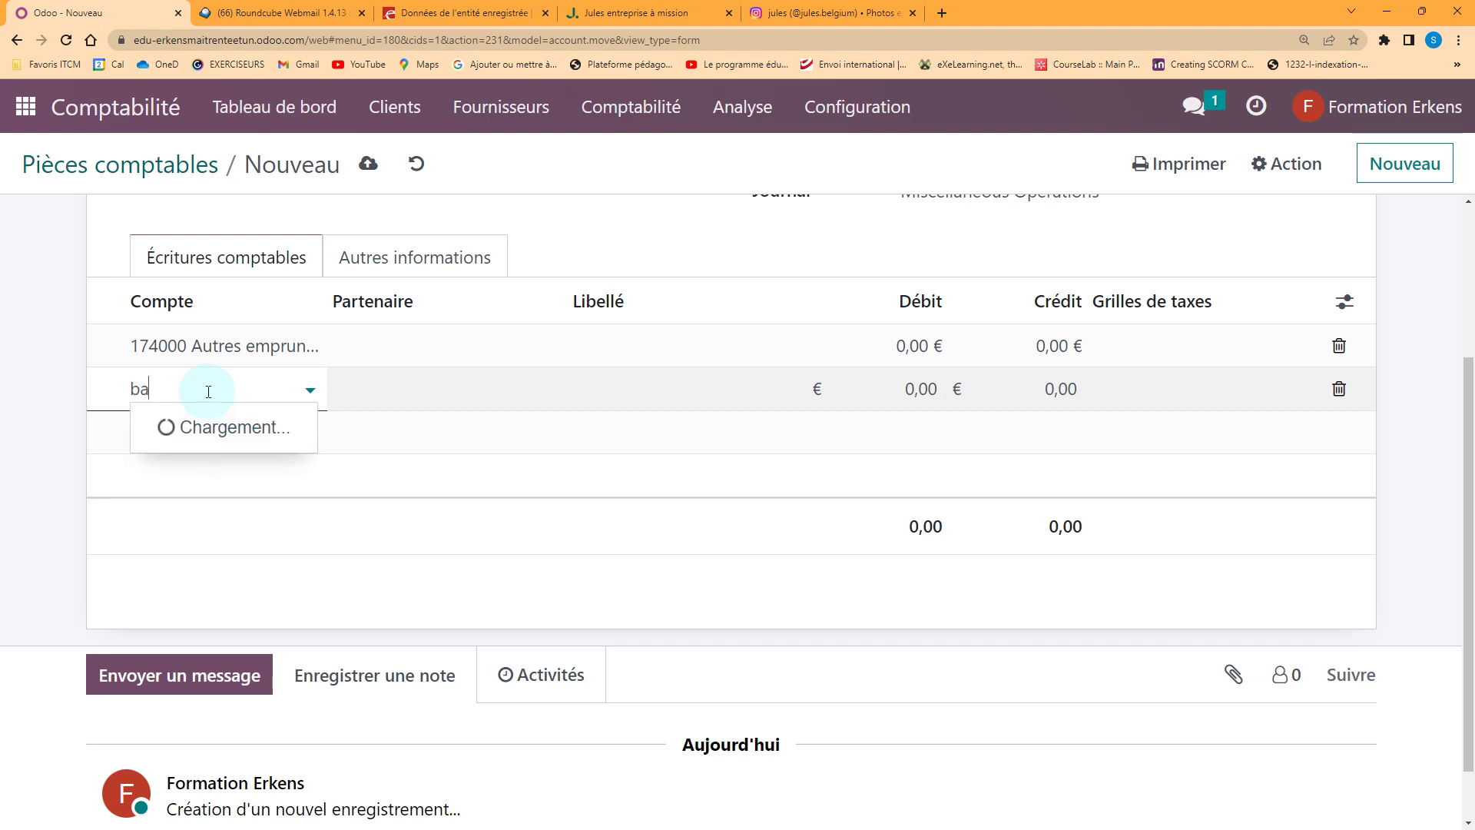
pyautogui.write('n')
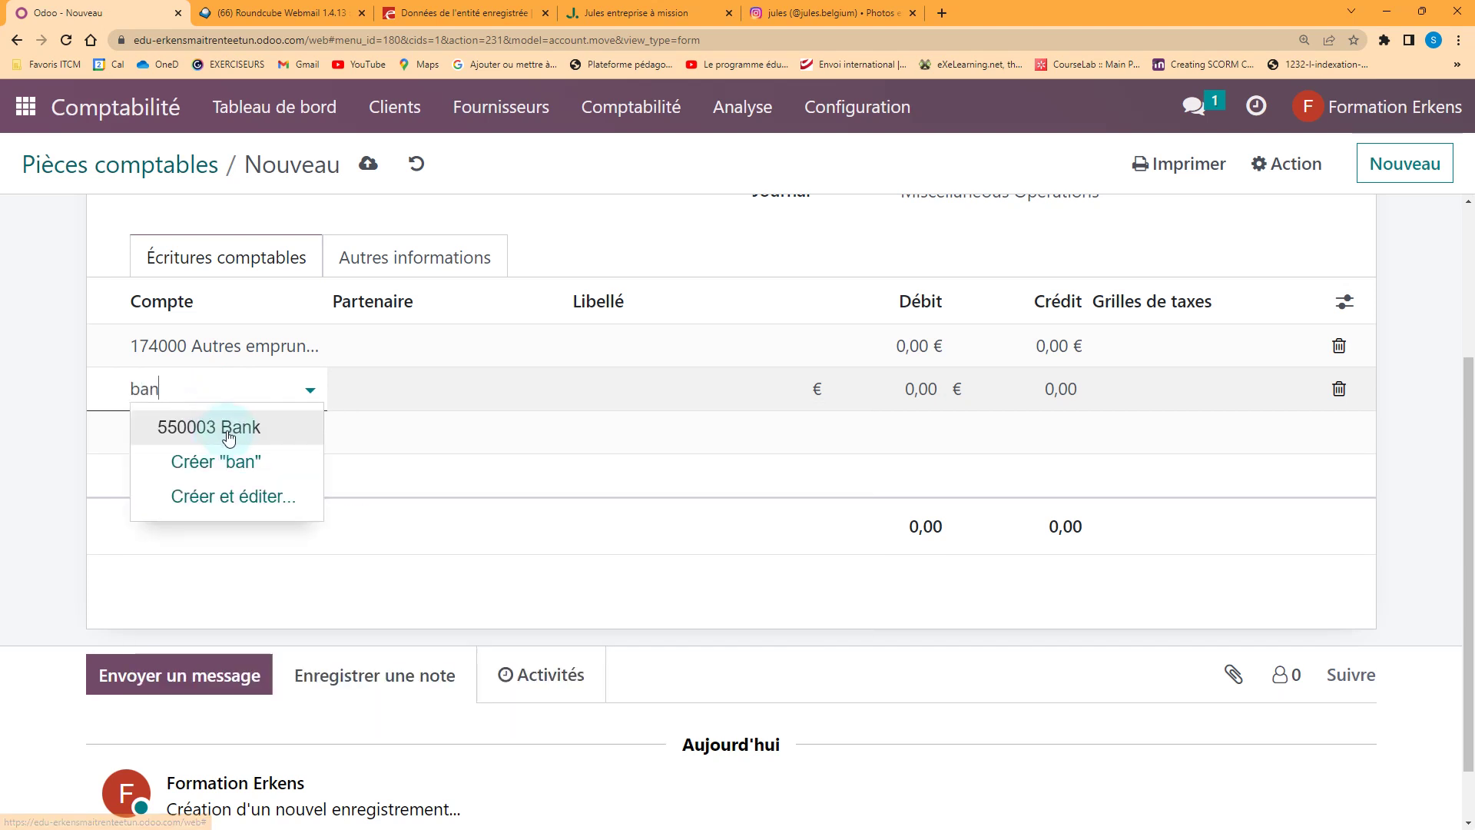
pyautogui.click(229, 426)
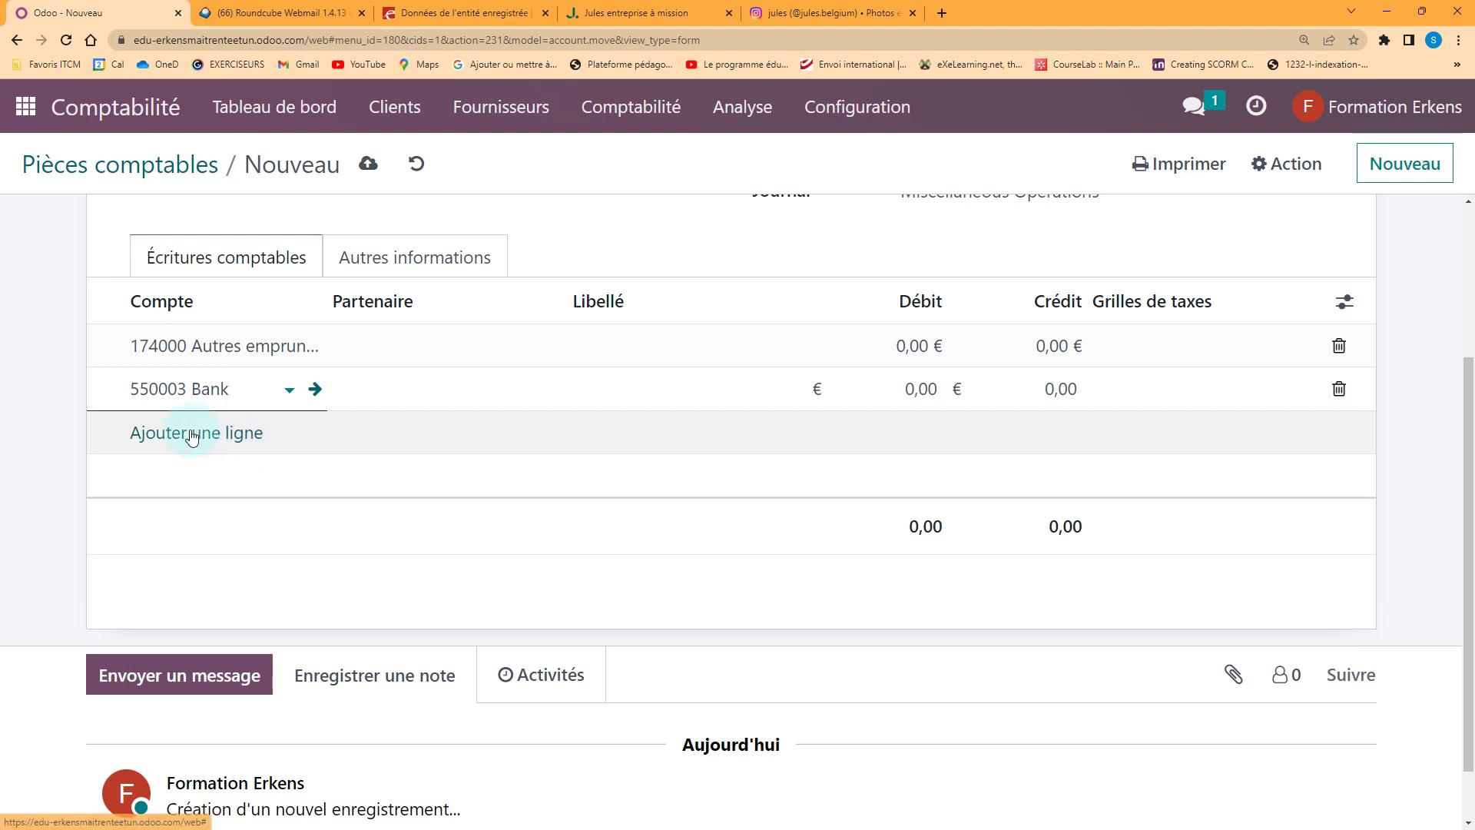
pyautogui.click(192, 432)
pyautogui.click(214, 436)
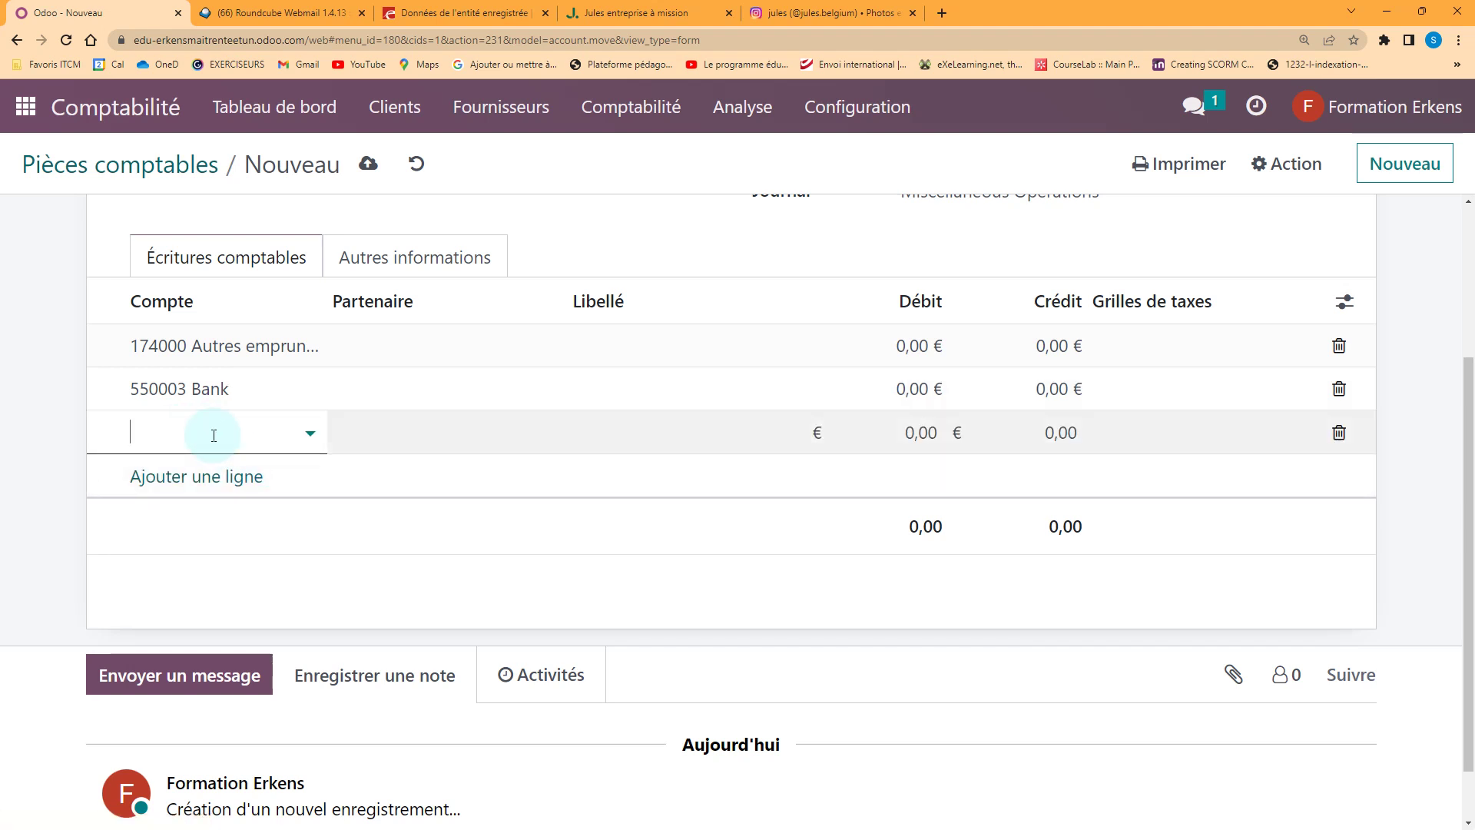
pyautogui.write('mobili')
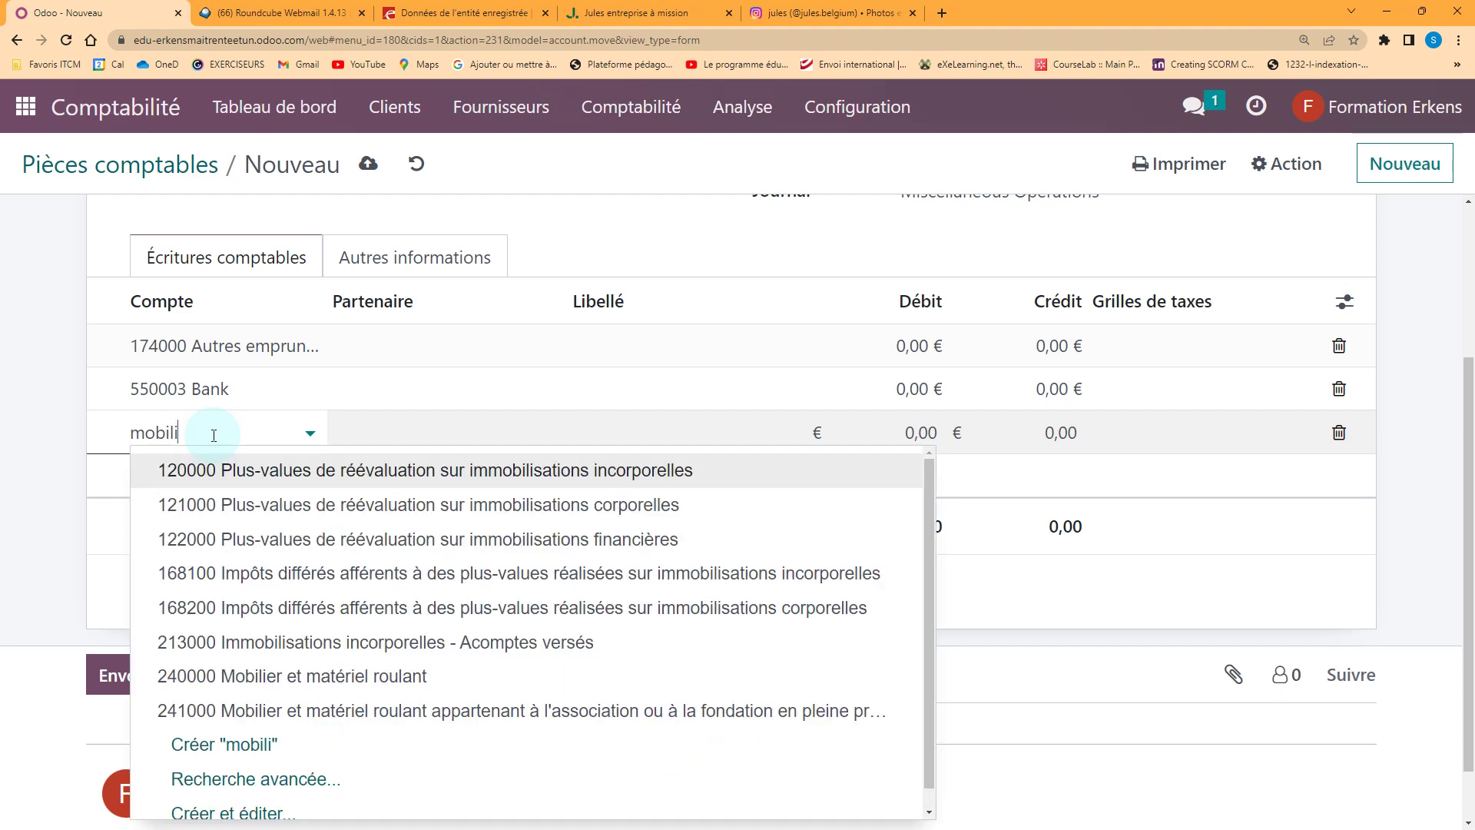
pyautogui.click(291, 679)
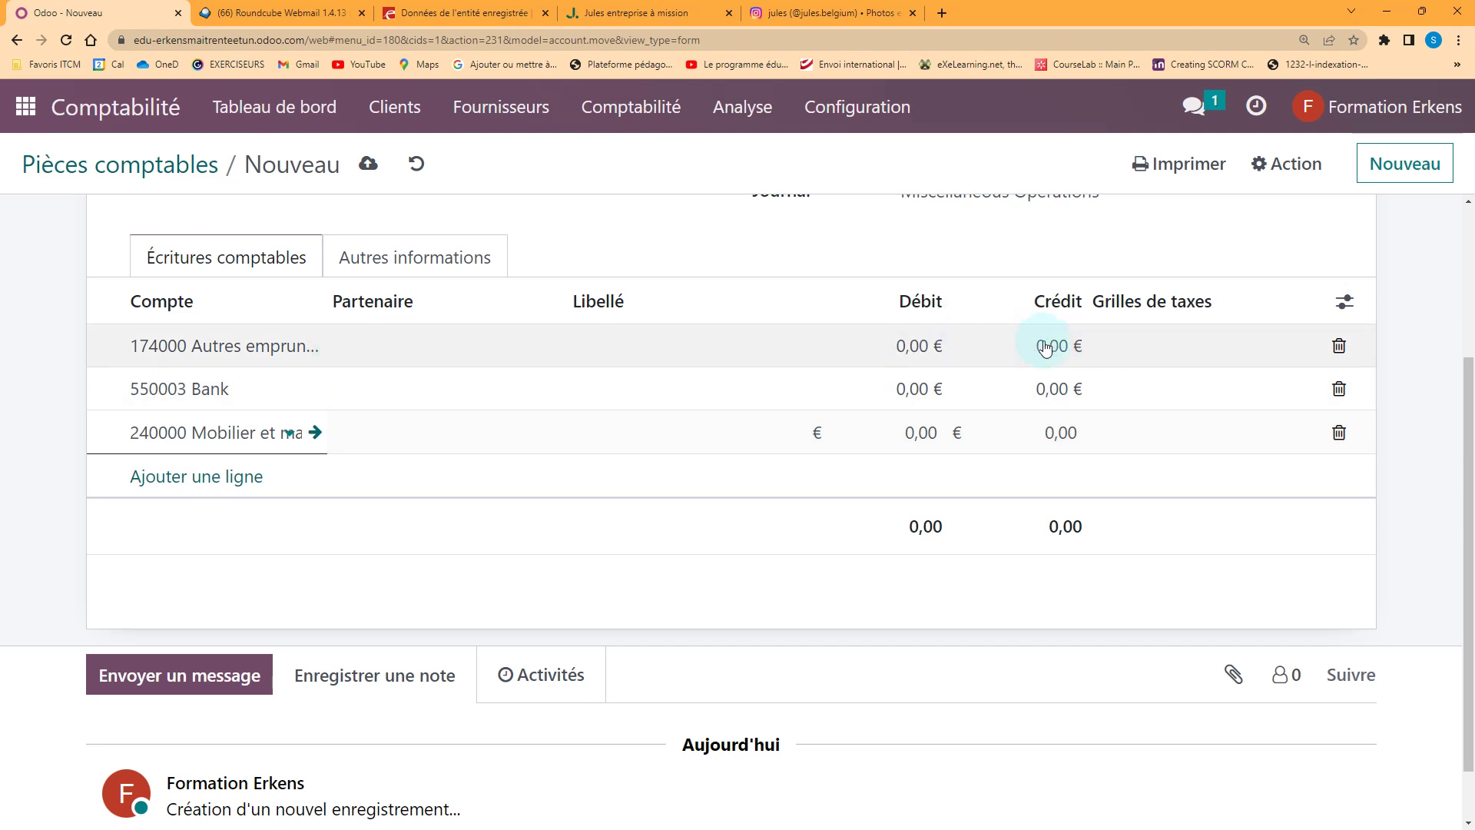
# Enter 270.000,00 credit on 174000, 170.000,00 debit on Bank and 100.000,00 debit on 240000
pyautogui.click(1051, 350)
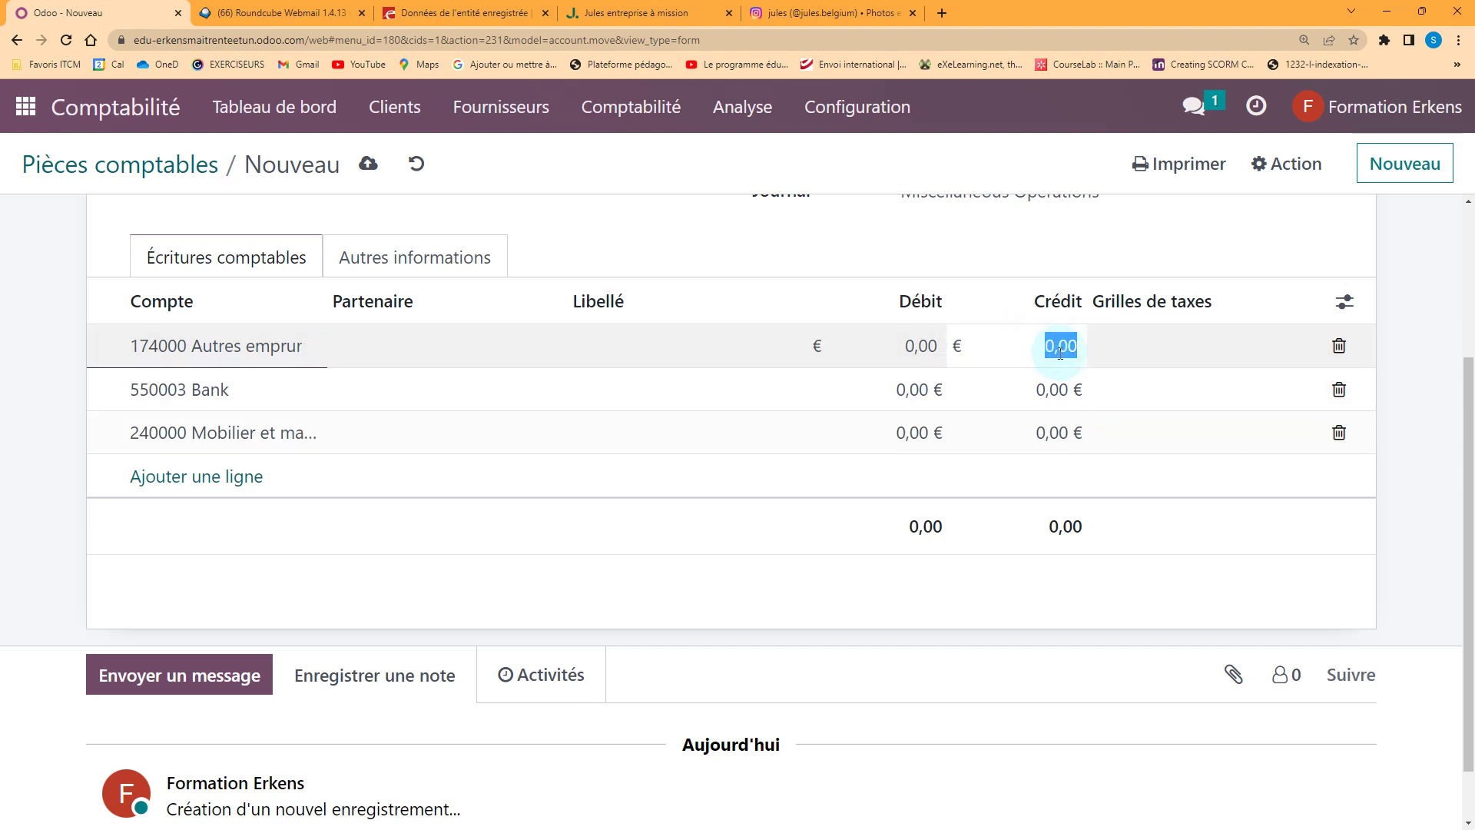
pyautogui.write('270.000')
pyautogui.press('Tab')
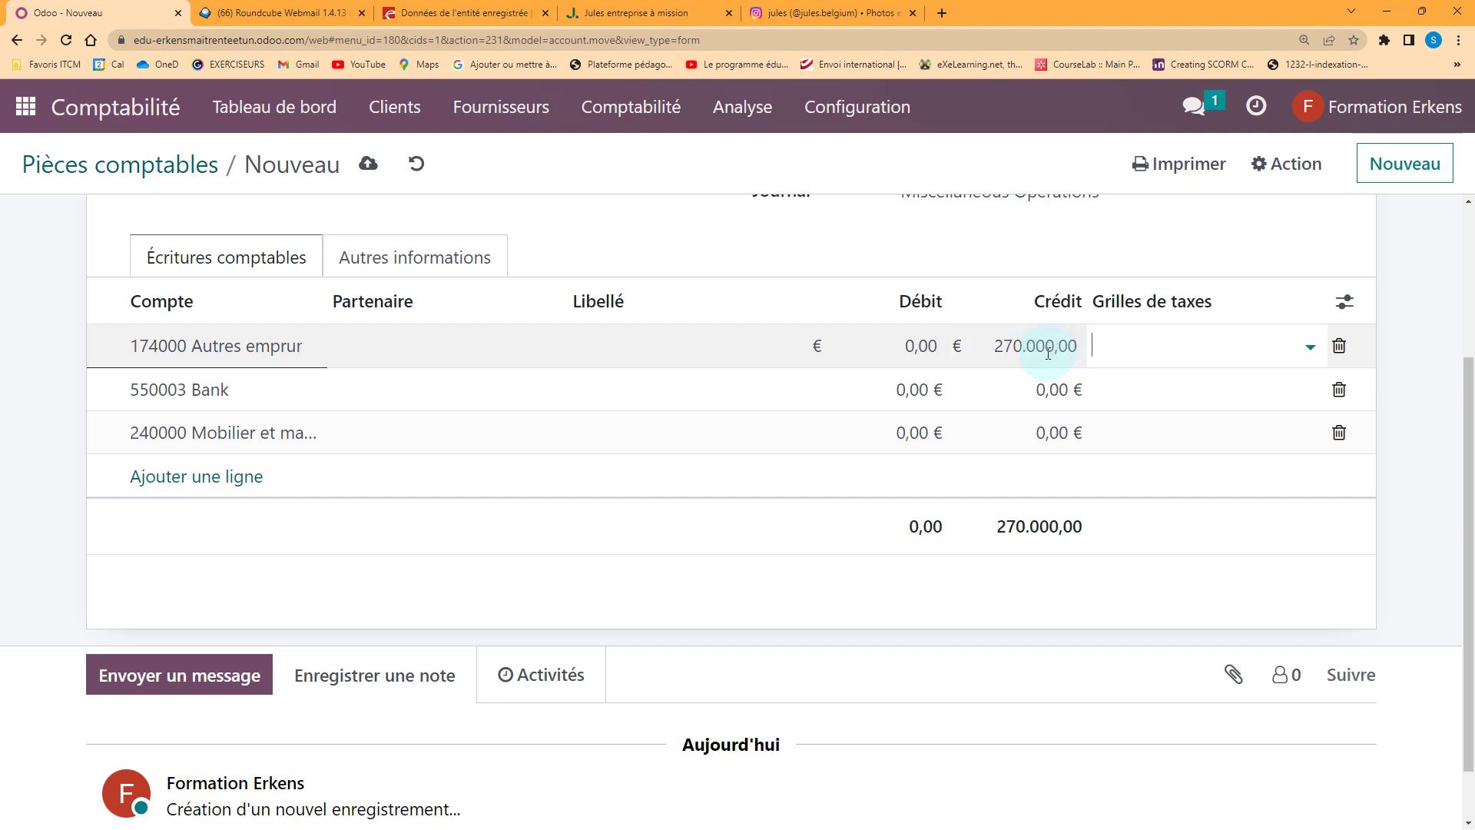
pyautogui.click(906, 392)
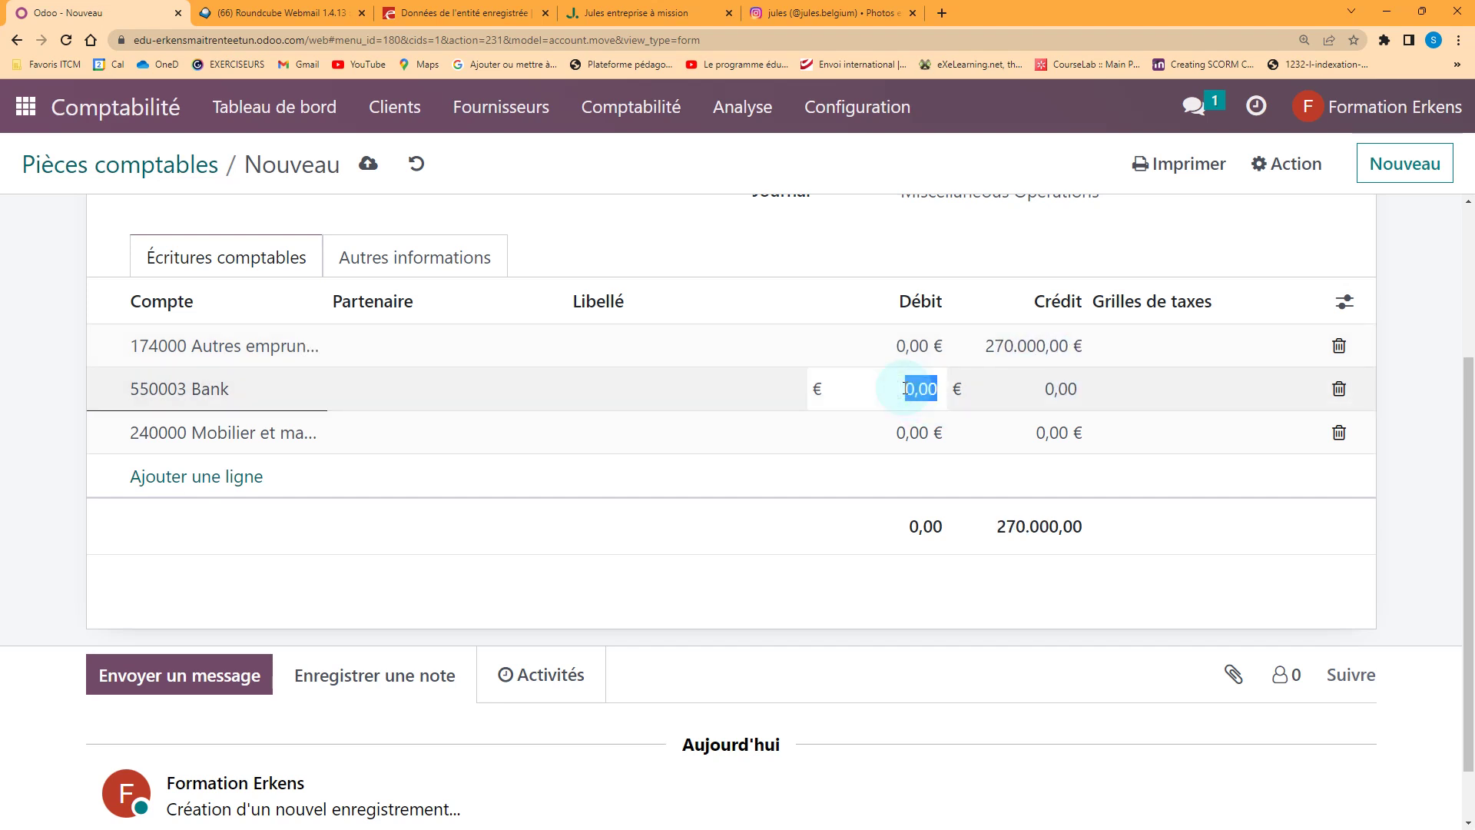
pyautogui.write('170.000')
pyautogui.press('Tab')
pyautogui.press('Tab')
pyautogui.press('Tab')
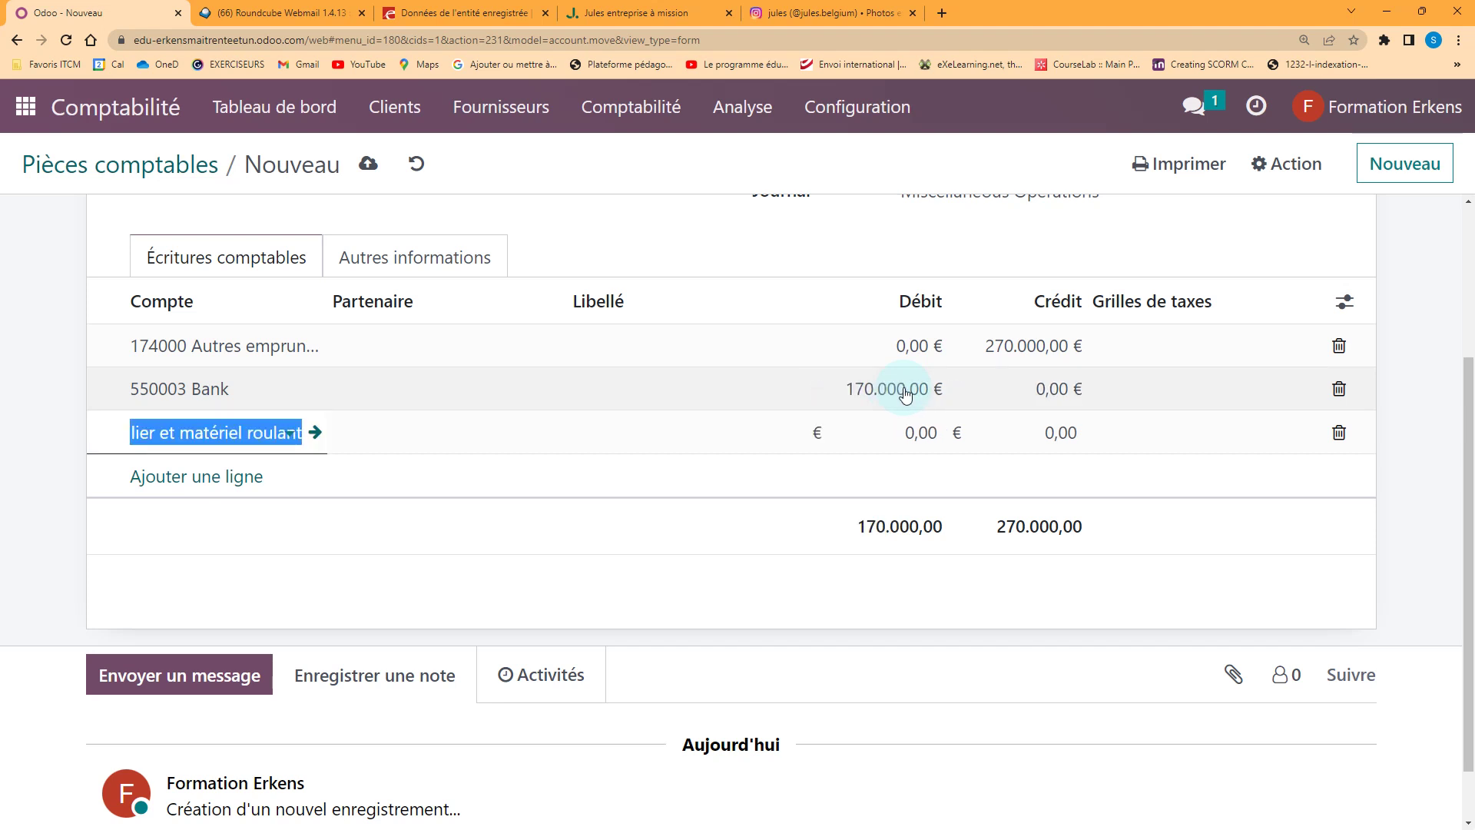
pyautogui.click(918, 433)
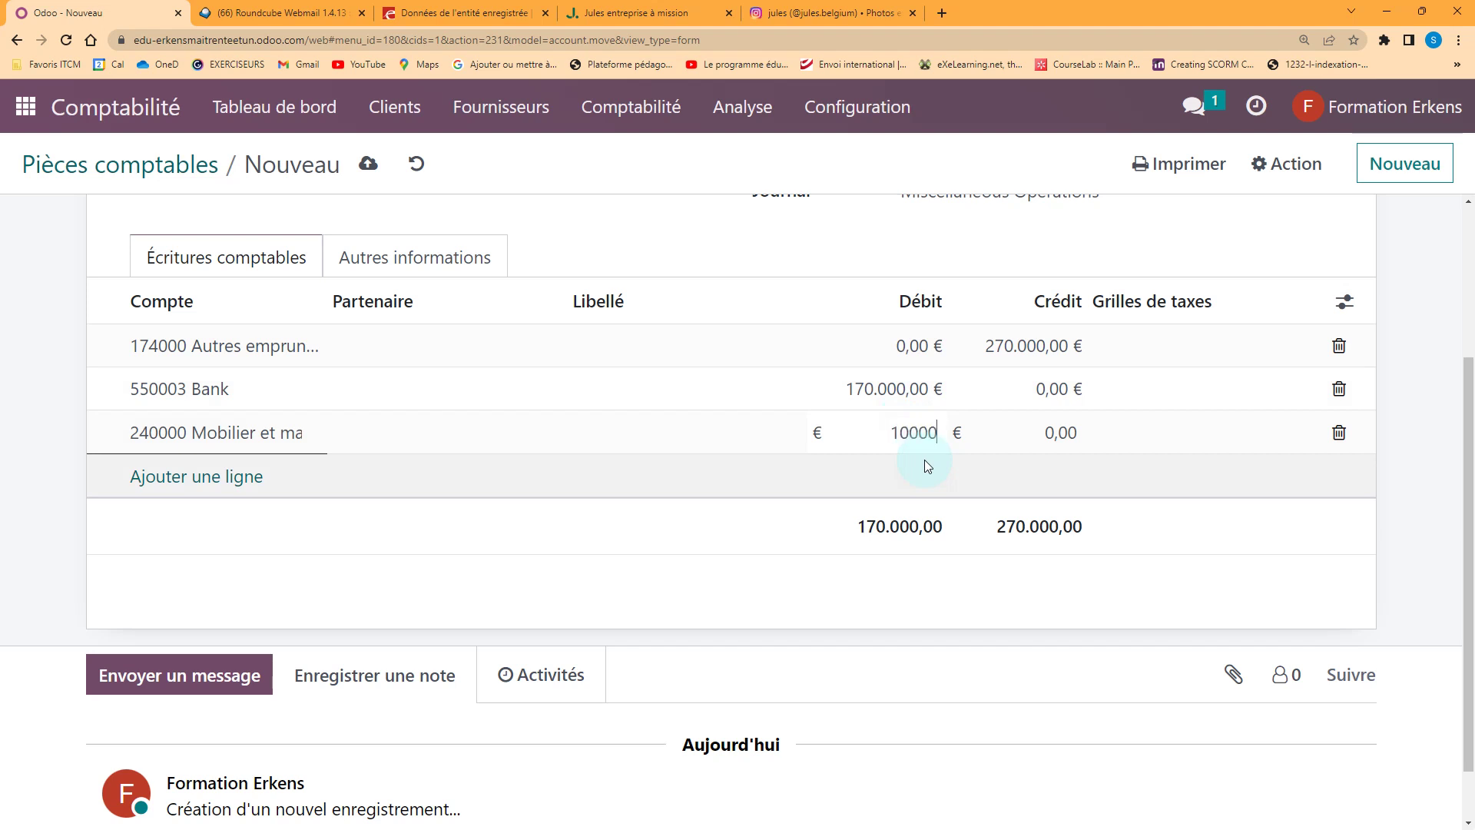
pyautogui.press('Tab')
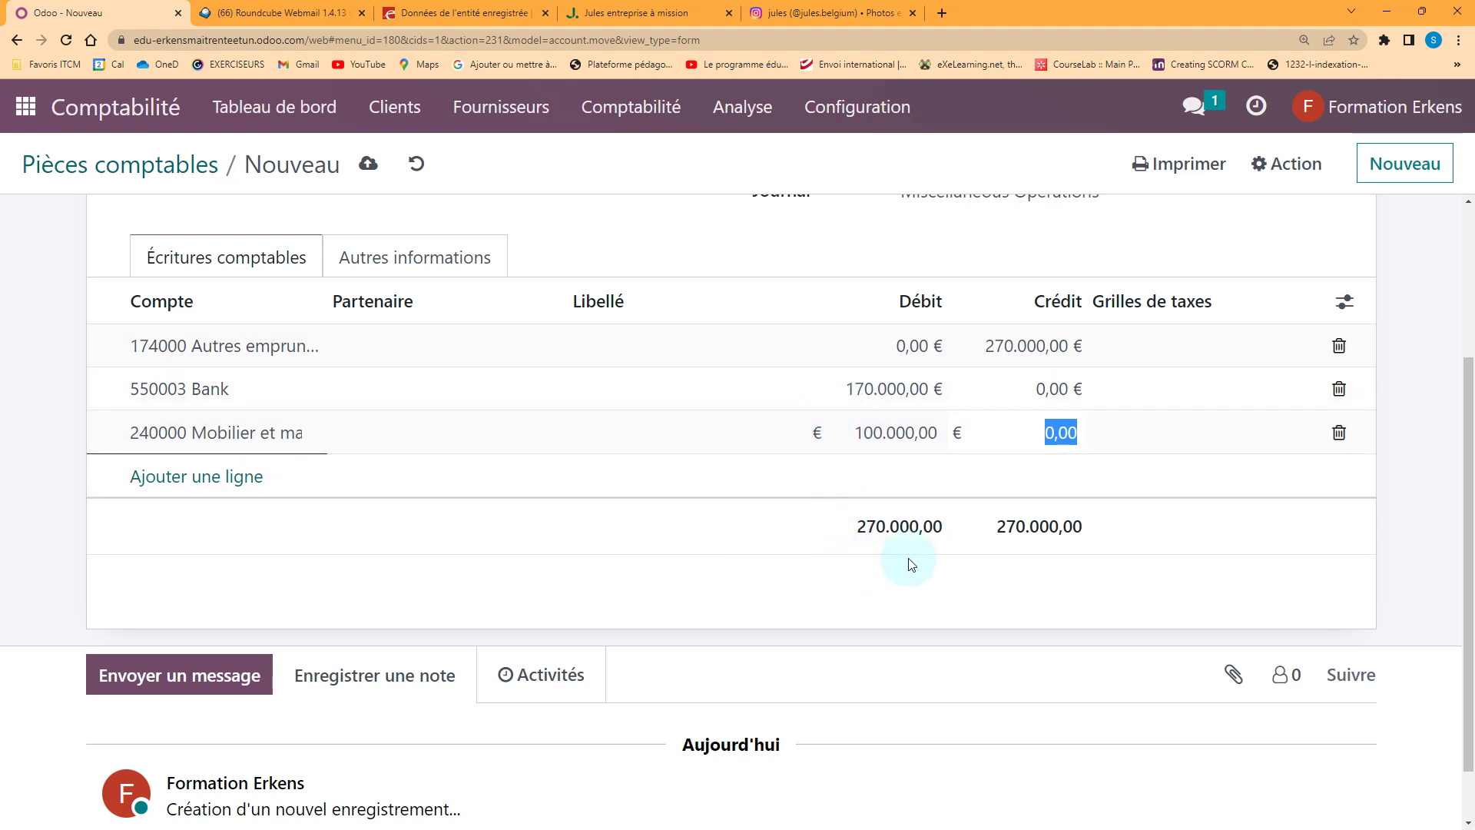
pyautogui.click(937, 581)
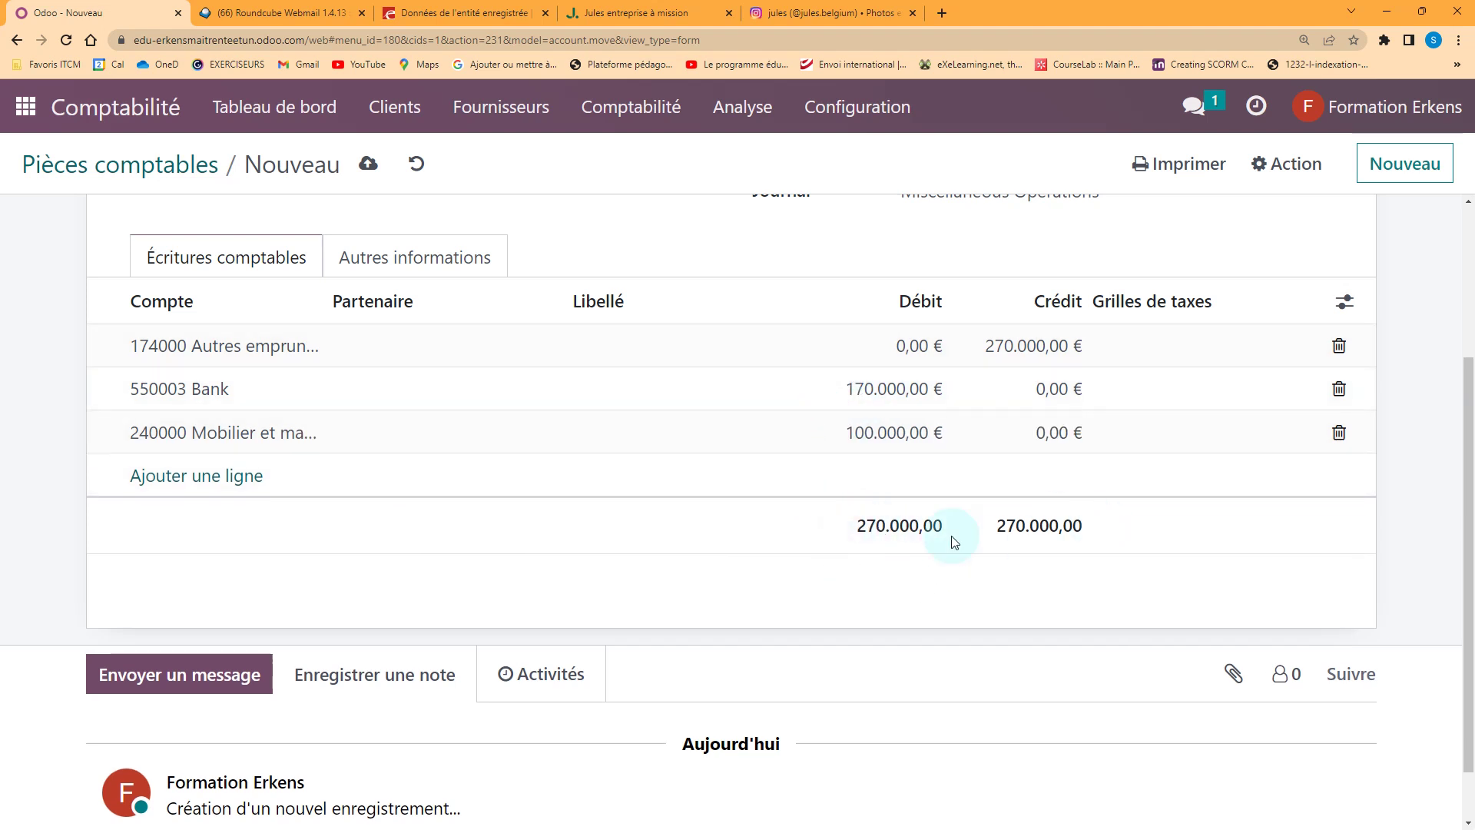
pyautogui.scroll(2, 986, 586)
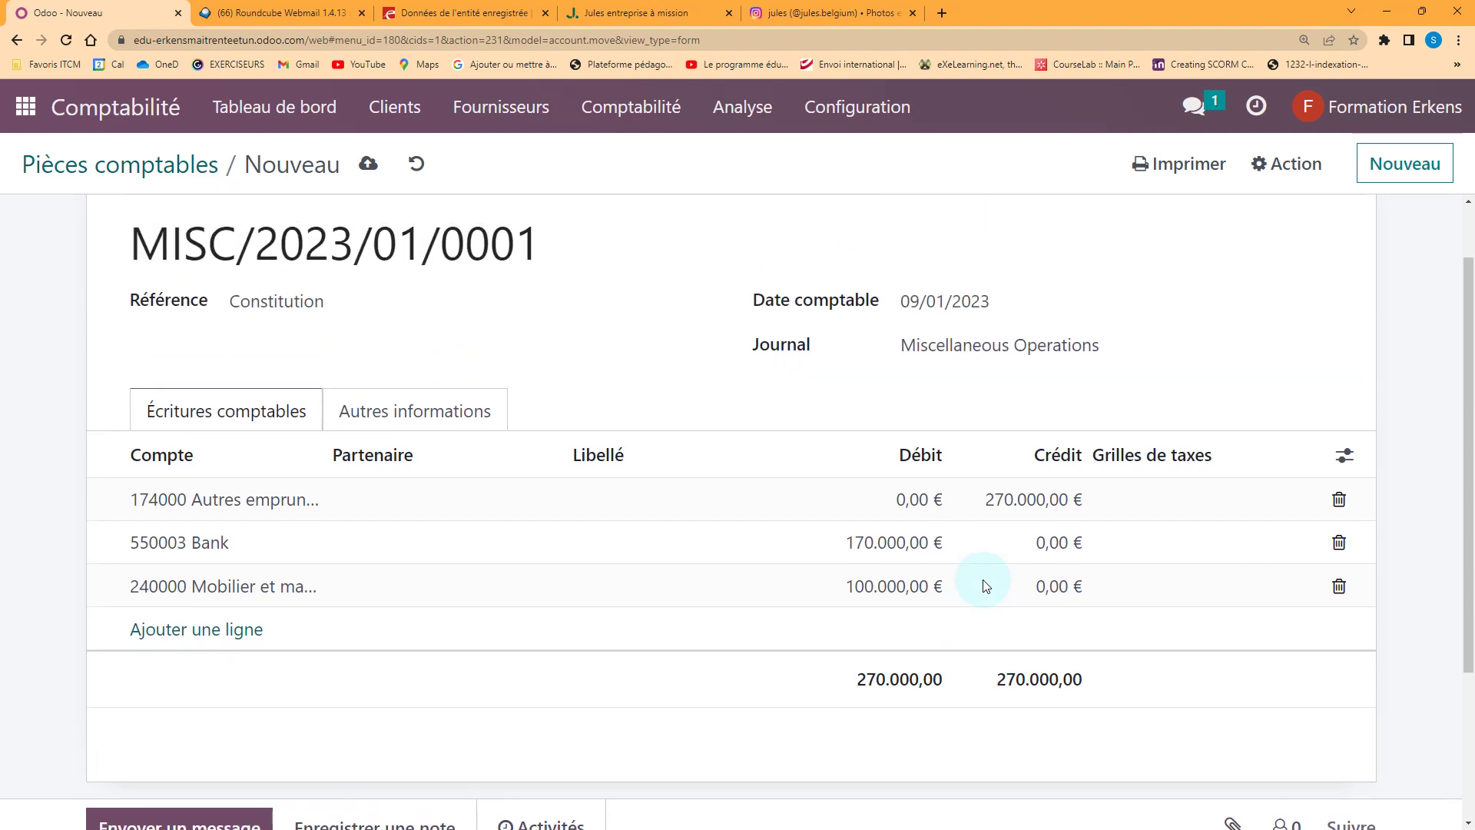
# Save journal entry MISC/2023/01/0001 and post it so its status becomes Comptabilisé
pyautogui.click(367, 169)
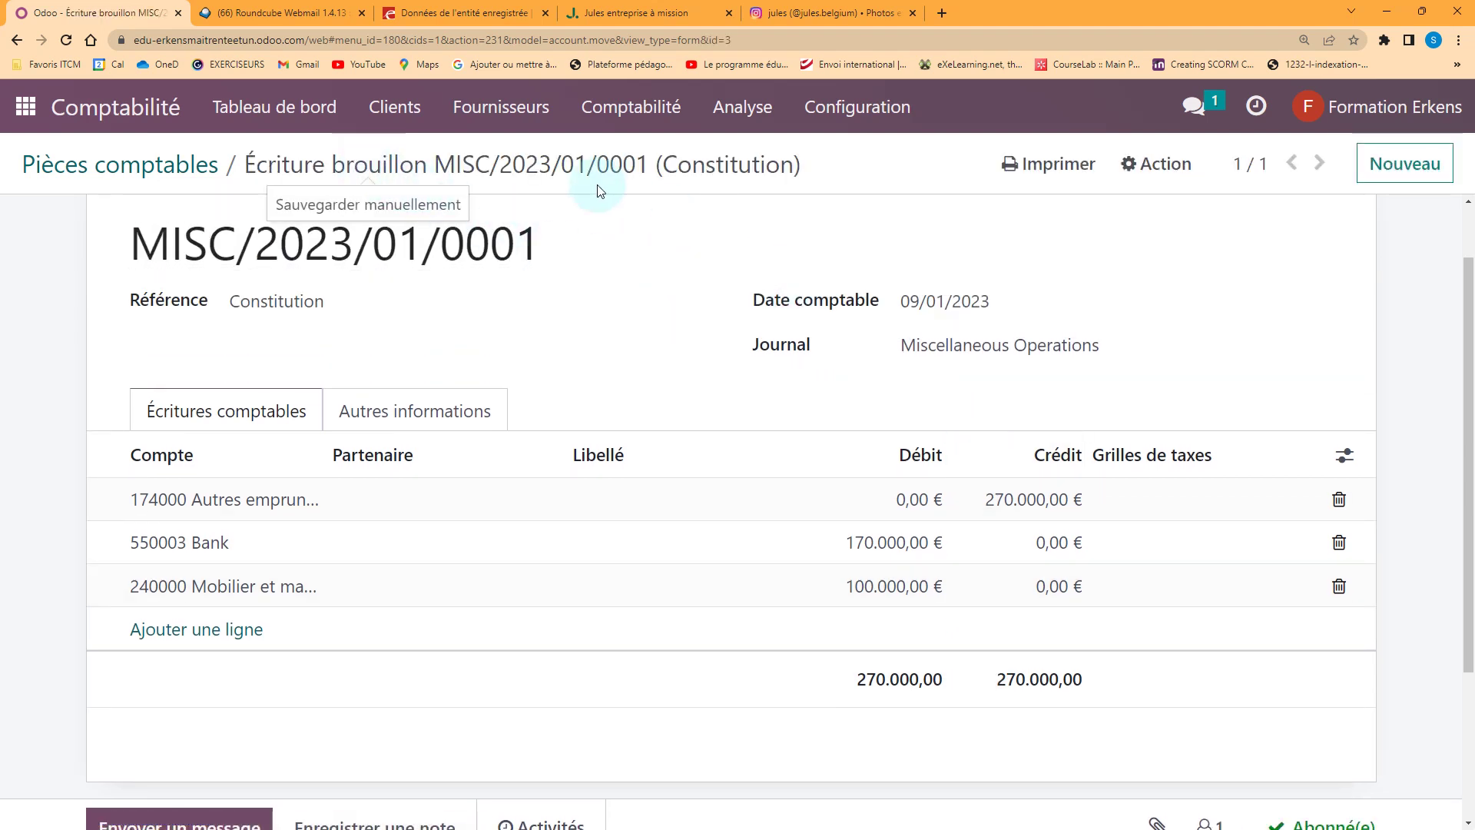
pyautogui.scroll(1, 558, 289)
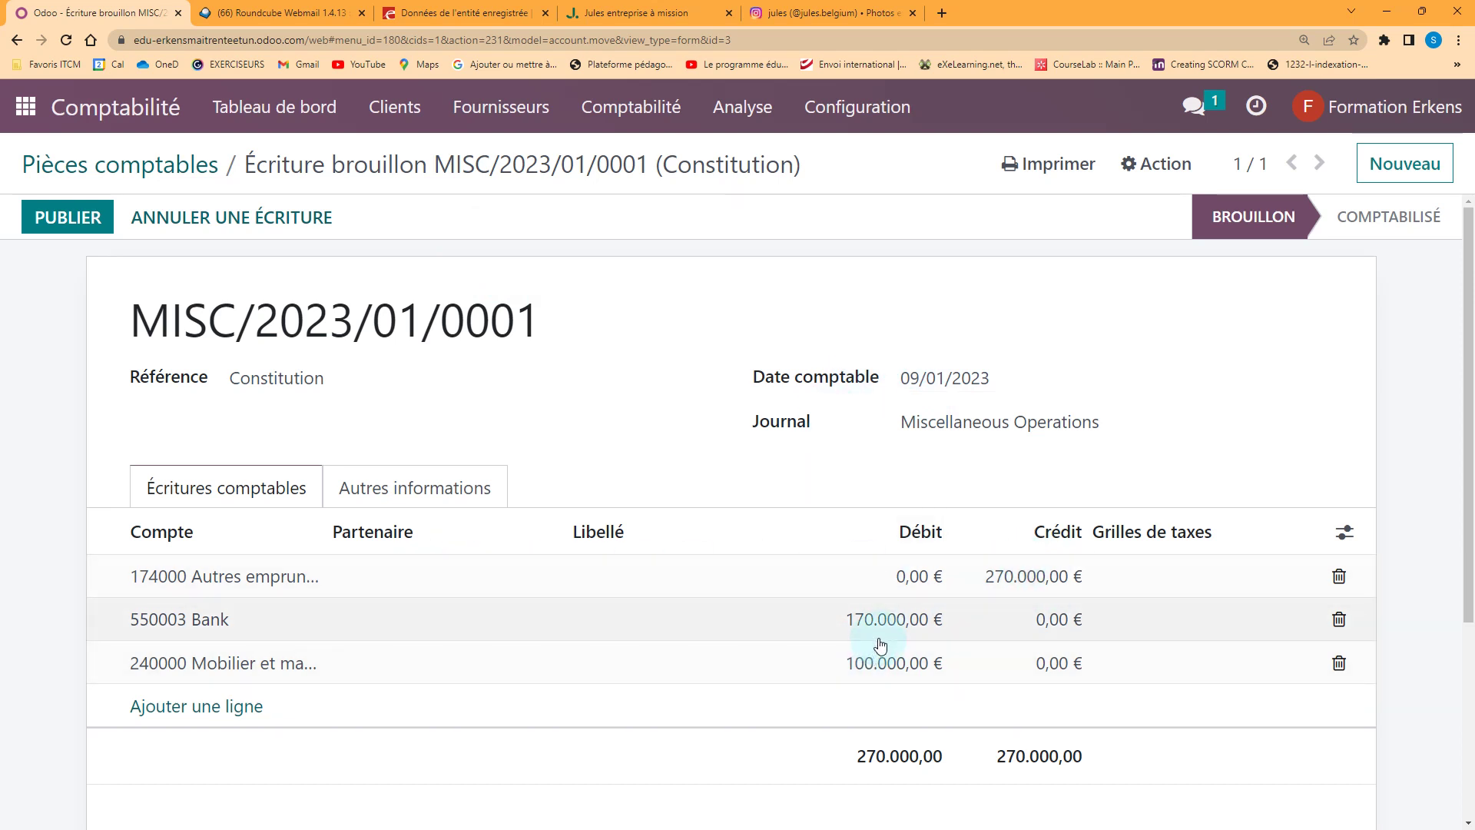
pyautogui.click(89, 218)
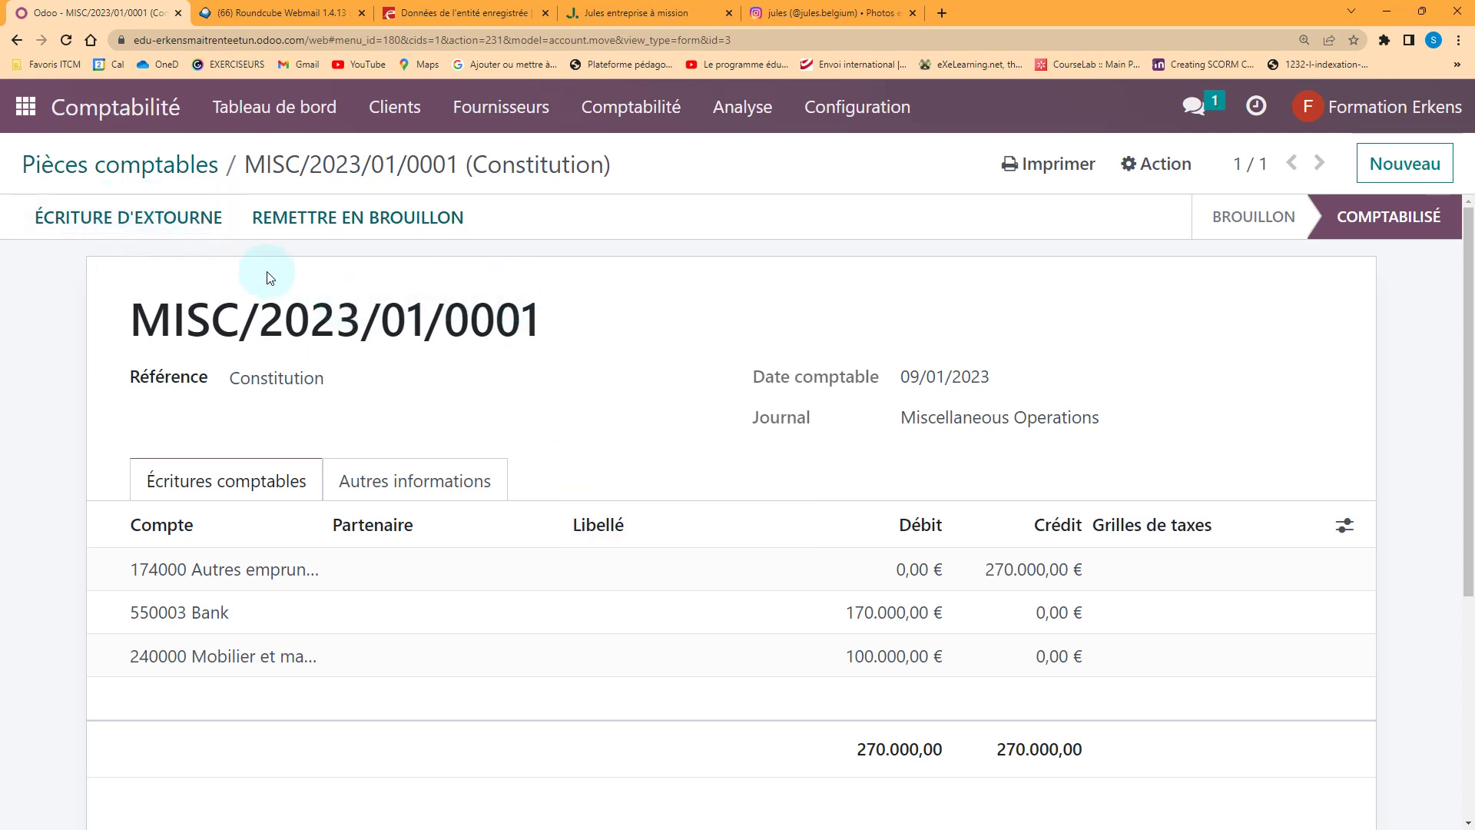
# Open the Bilan (BE) balance sheet report and scroll down through the assets
pyautogui.click(722, 115)
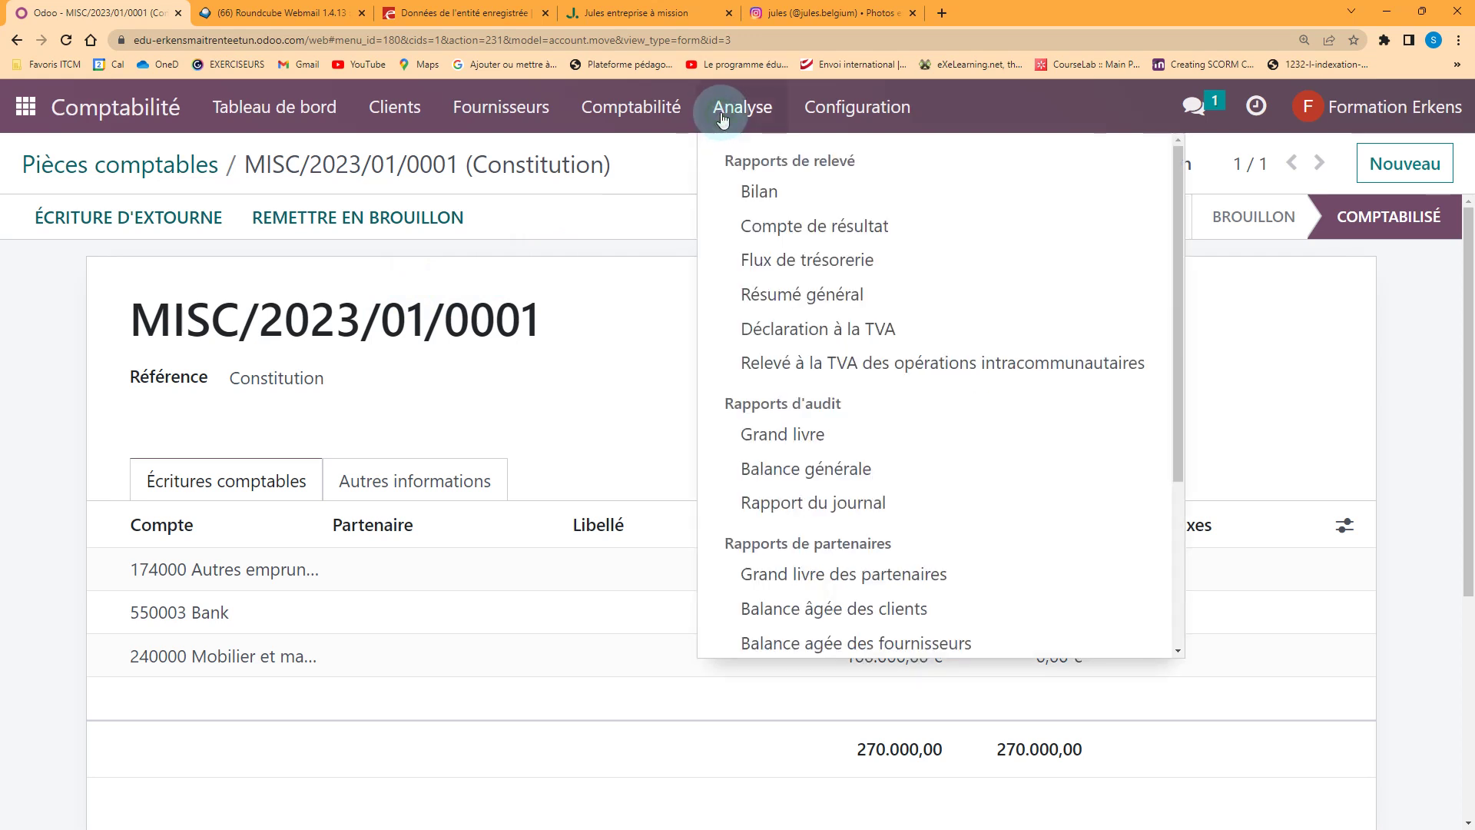
pyautogui.click(757, 199)
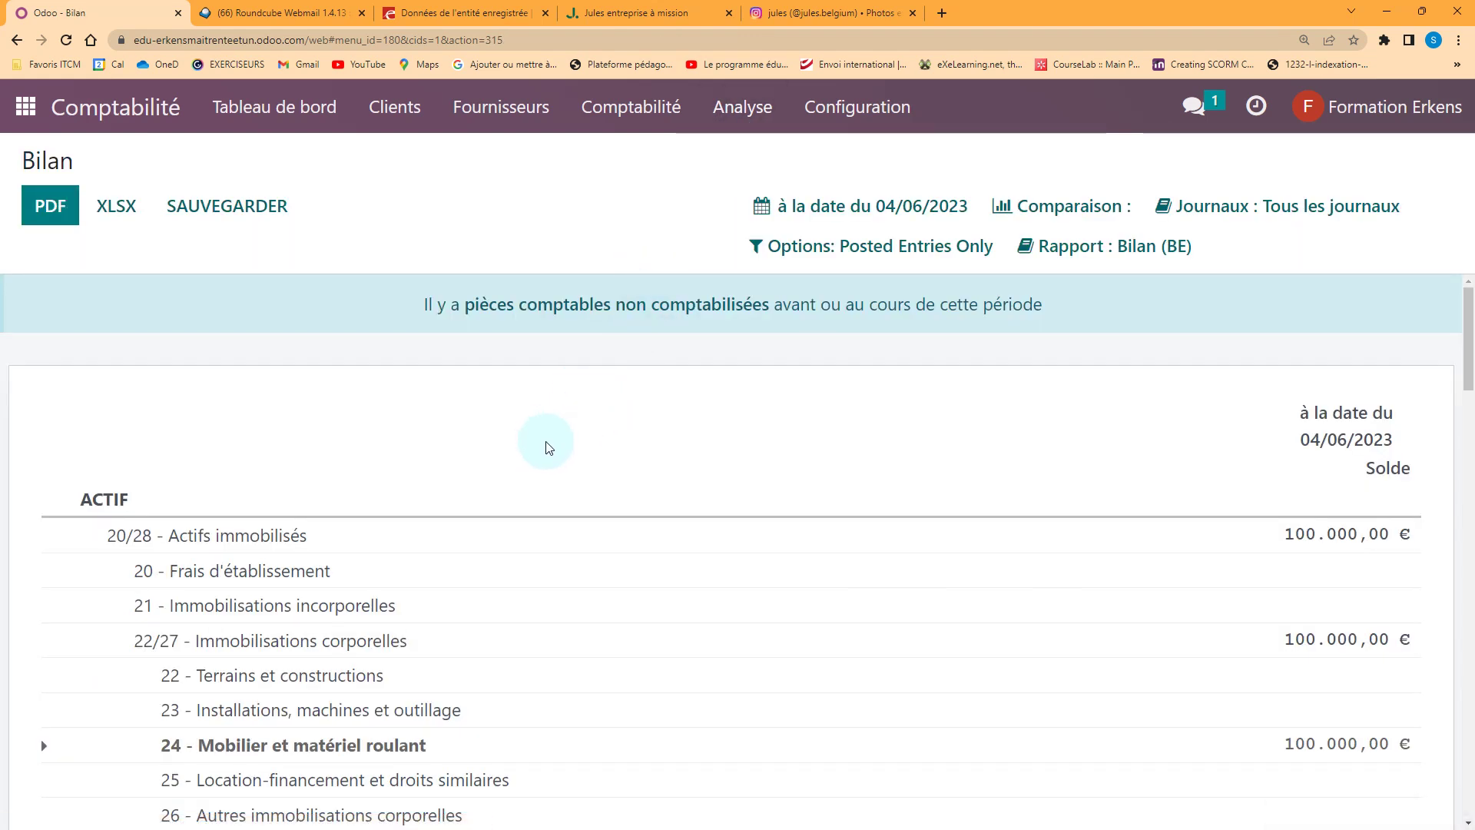
pyautogui.scroll(-2, 548, 448)
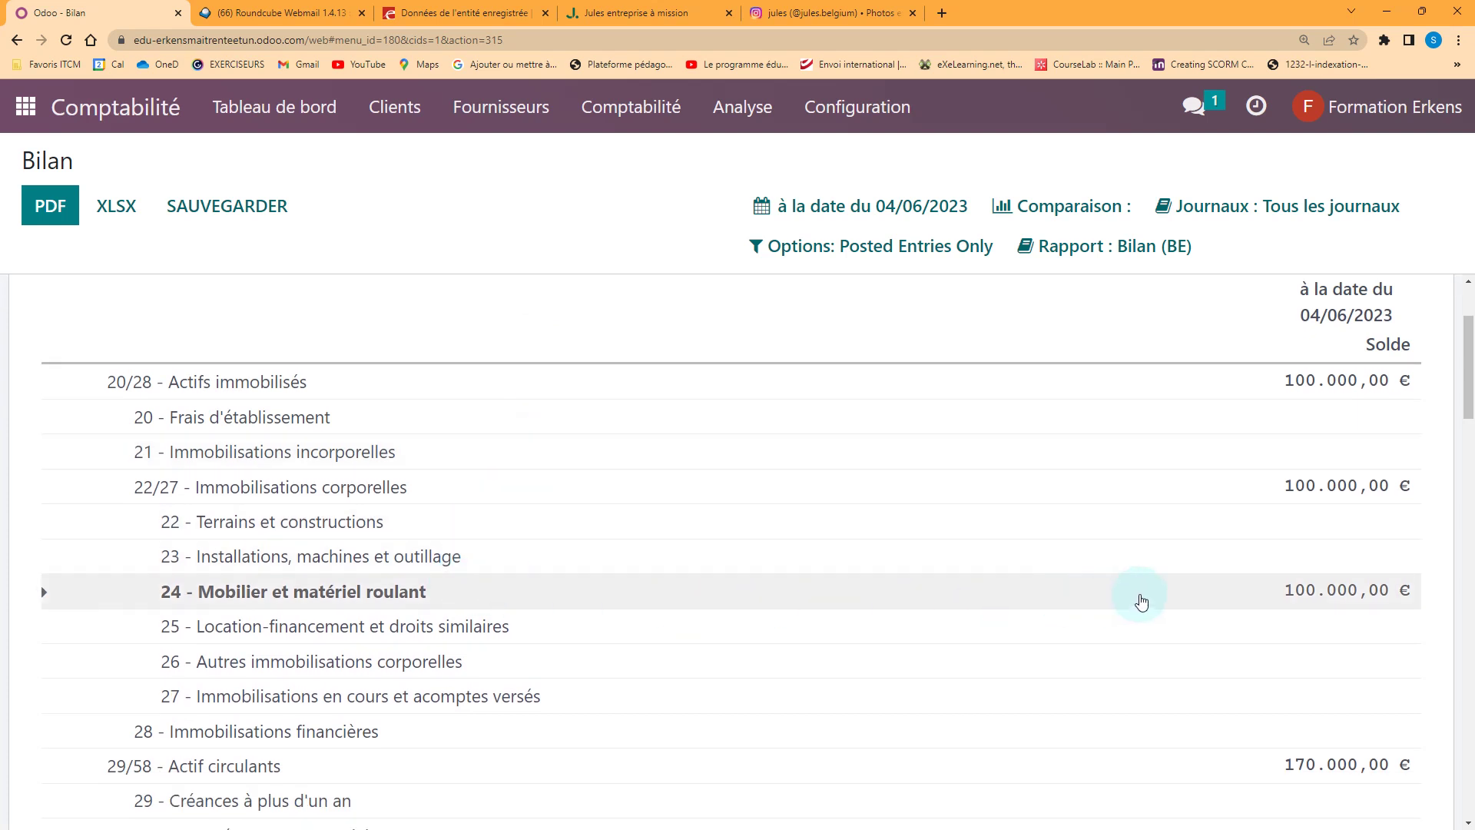
pyautogui.scroll(-5, 1030, 607)
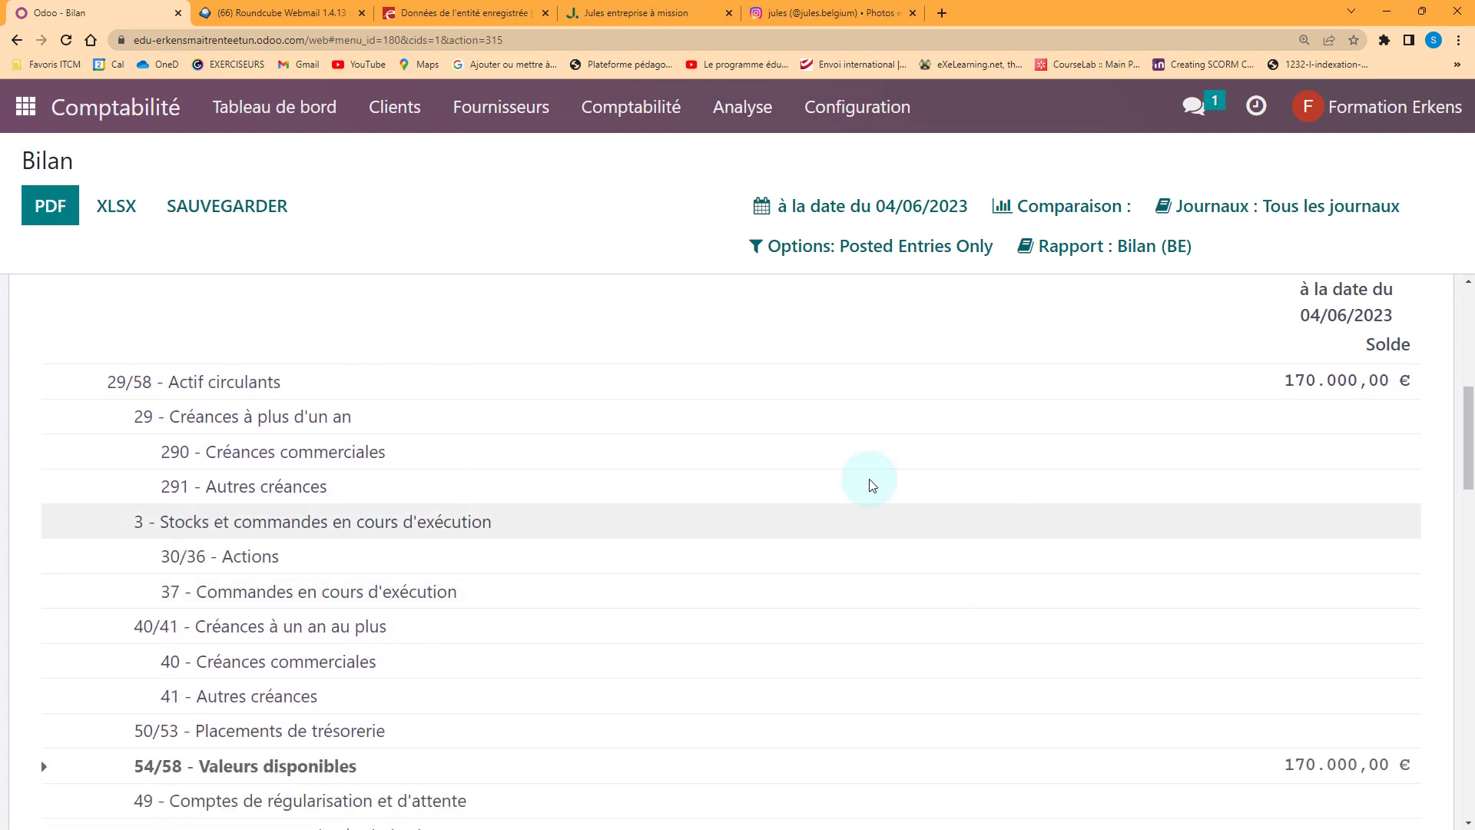
pyautogui.scroll(-2, 1034, 606)
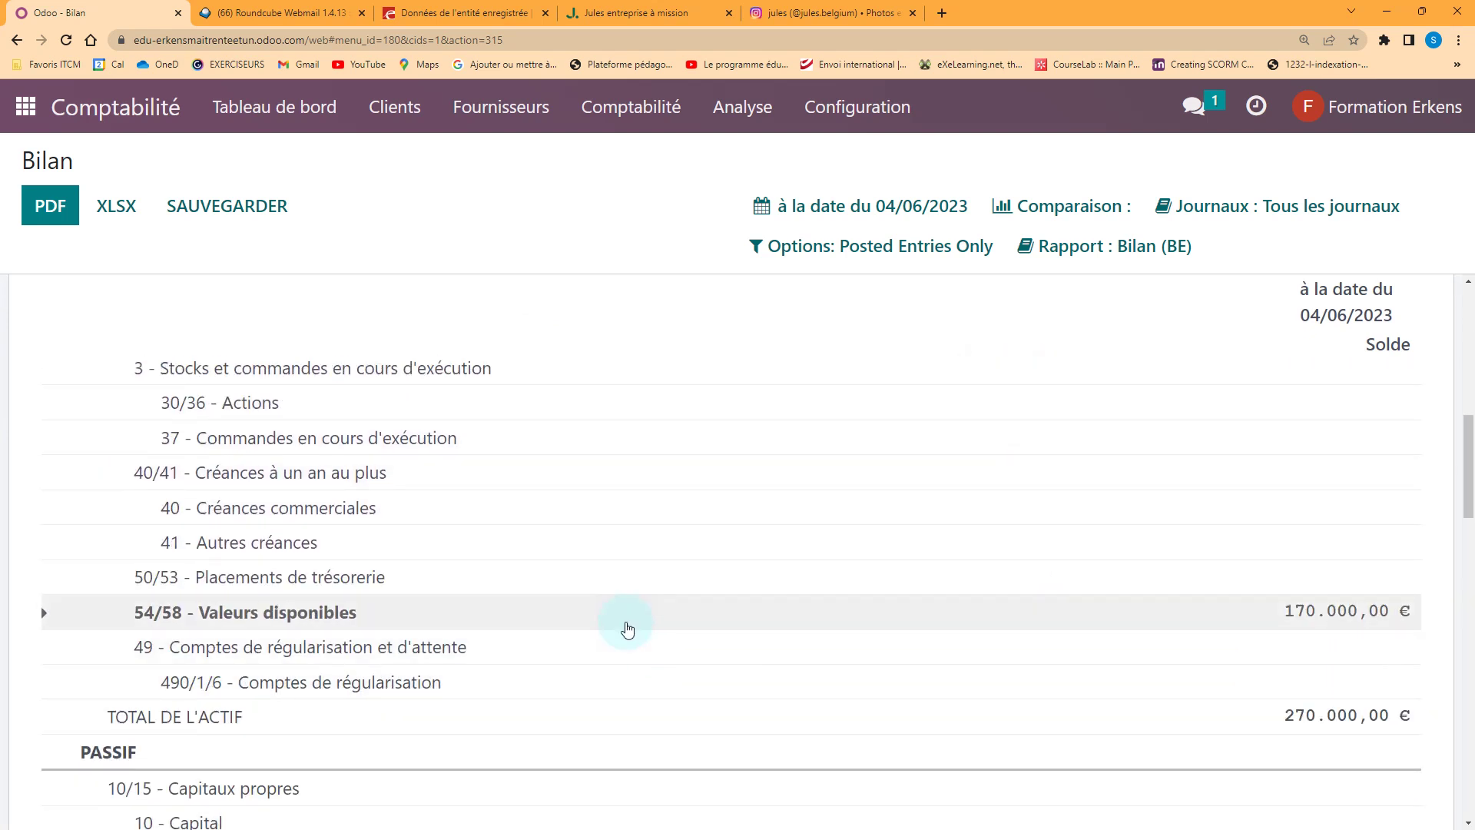
# Expand 54/58 - Valeurs disponibles to show 550003 Bank at 170.000,00 €, then review the liabilities
pyautogui.click(44, 613)
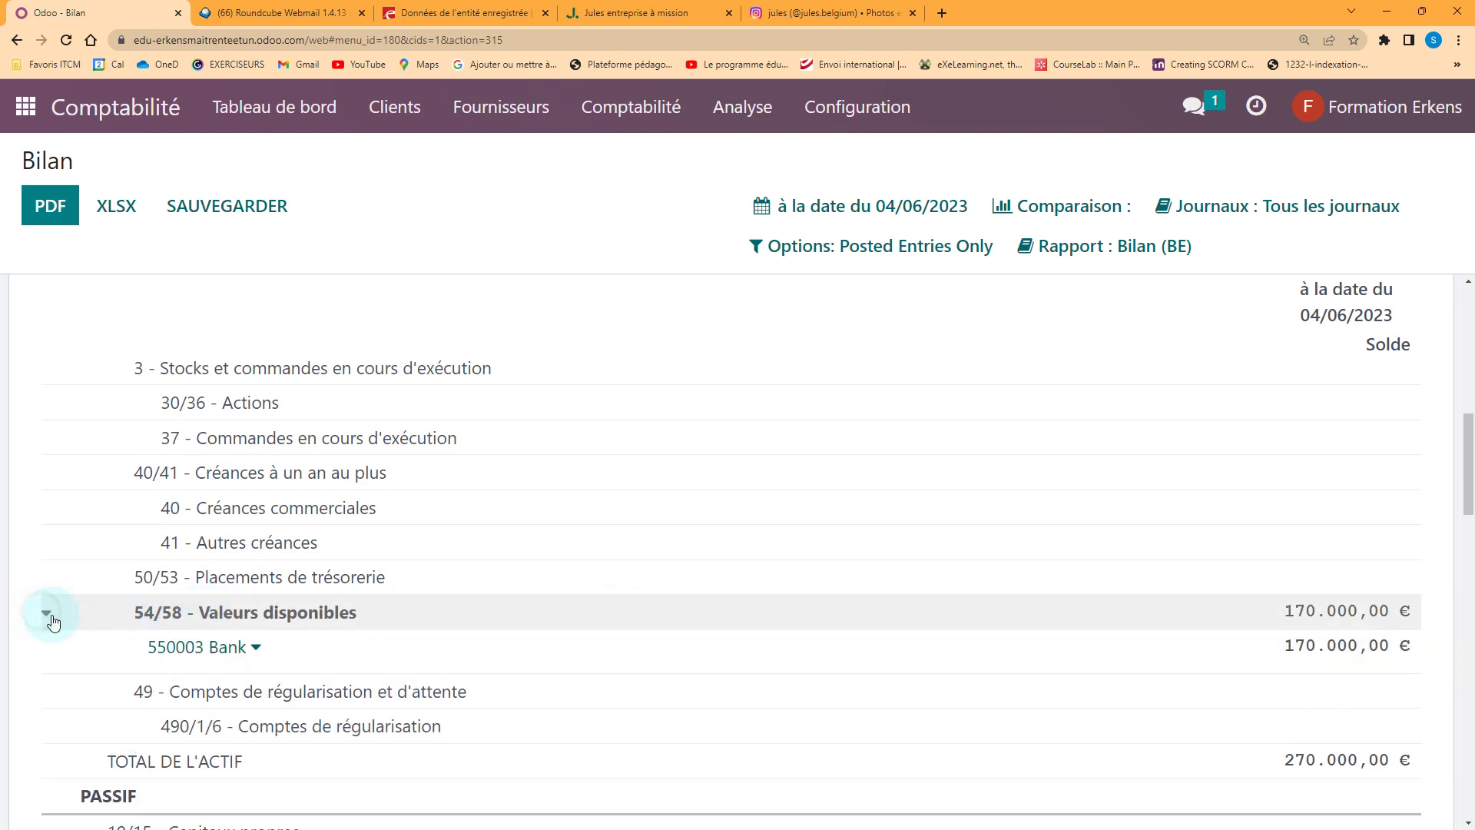
pyautogui.scroll(-2, 1111, 604)
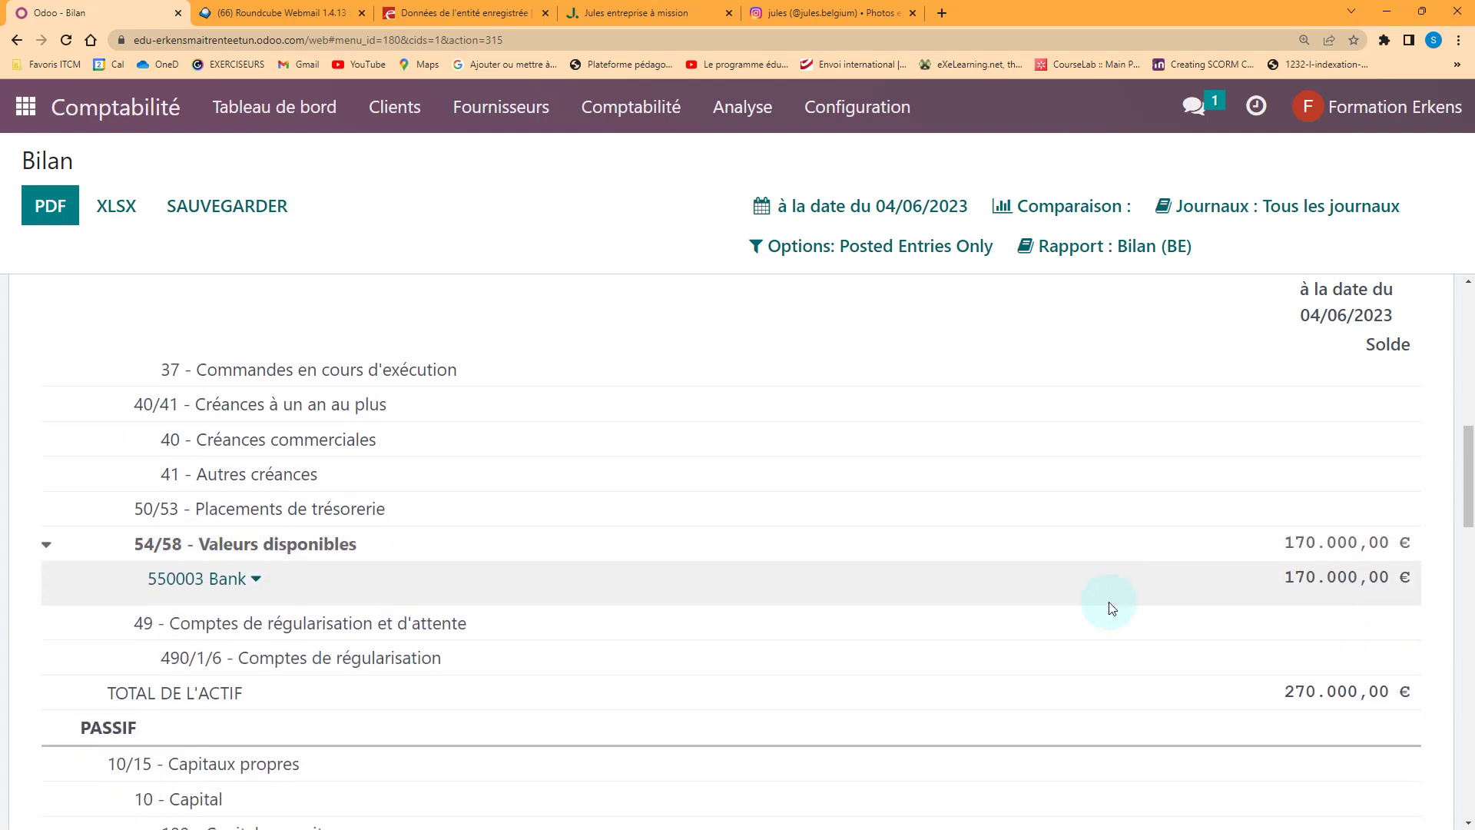
pyautogui.scroll(-10, 965, 591)
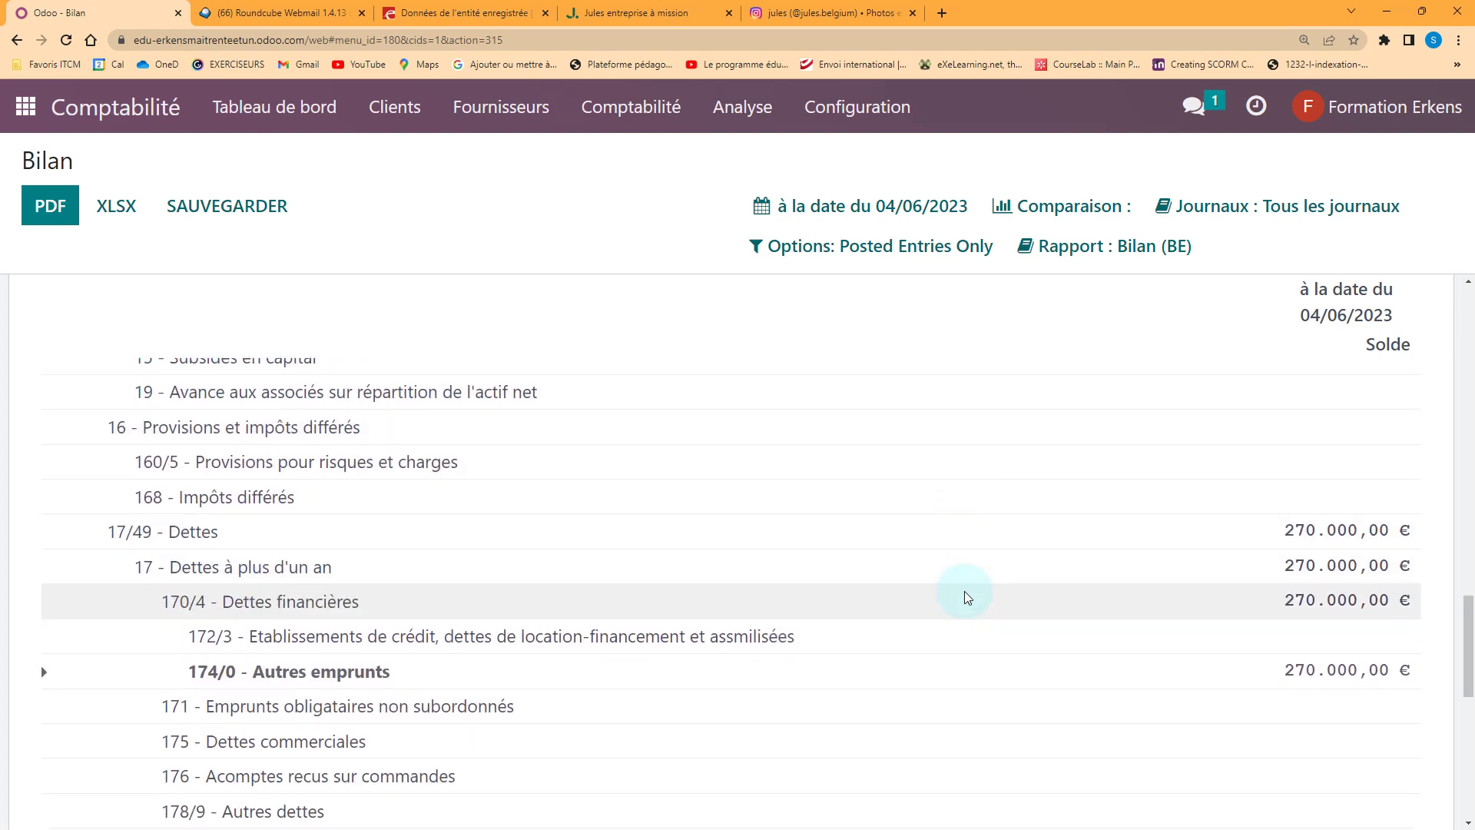
pyautogui.scroll(-5, 965, 592)
pyautogui.scroll(-3, 967, 598)
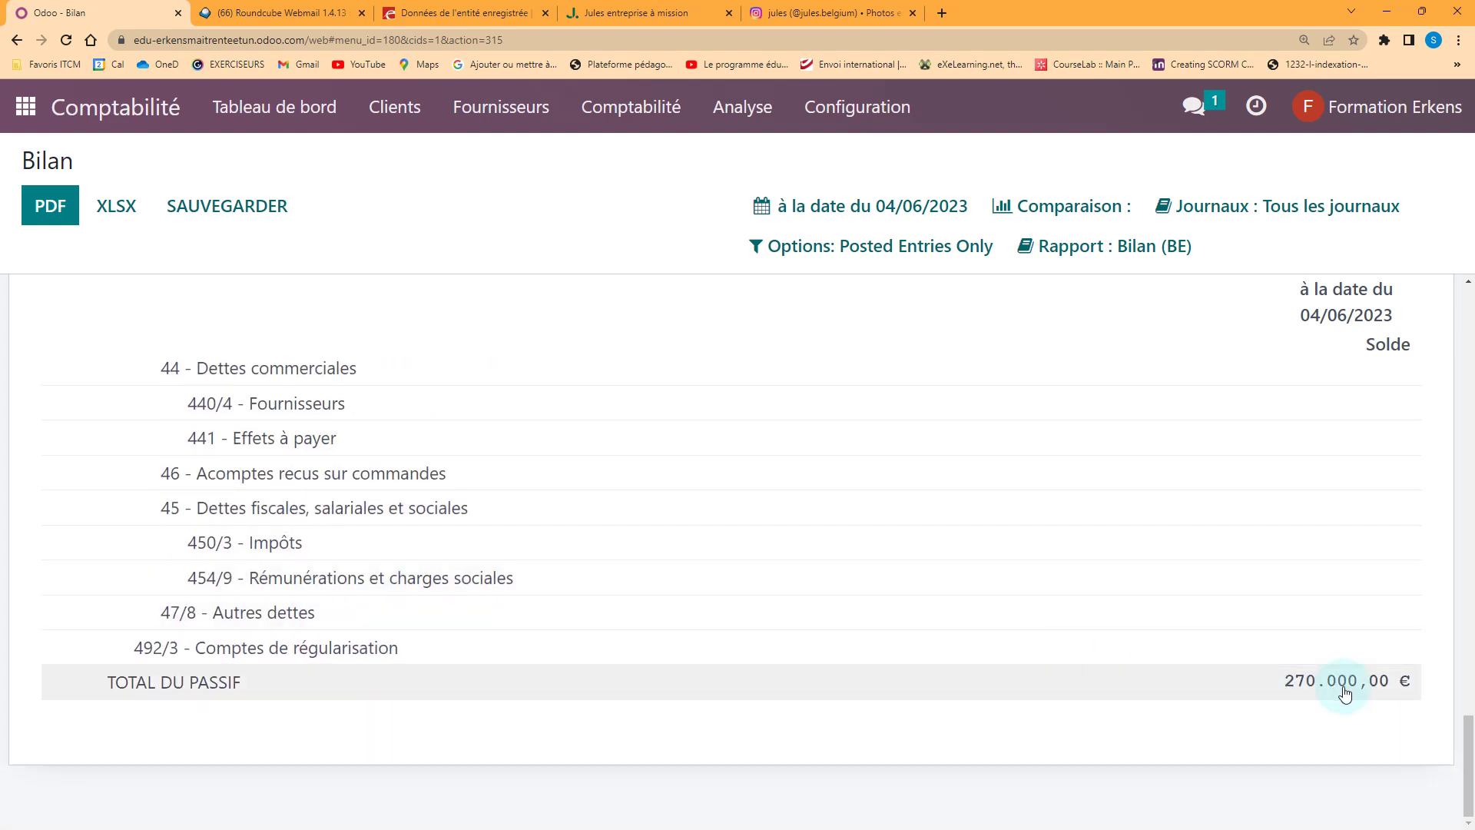
pyautogui.scroll(8, 1256, 624)
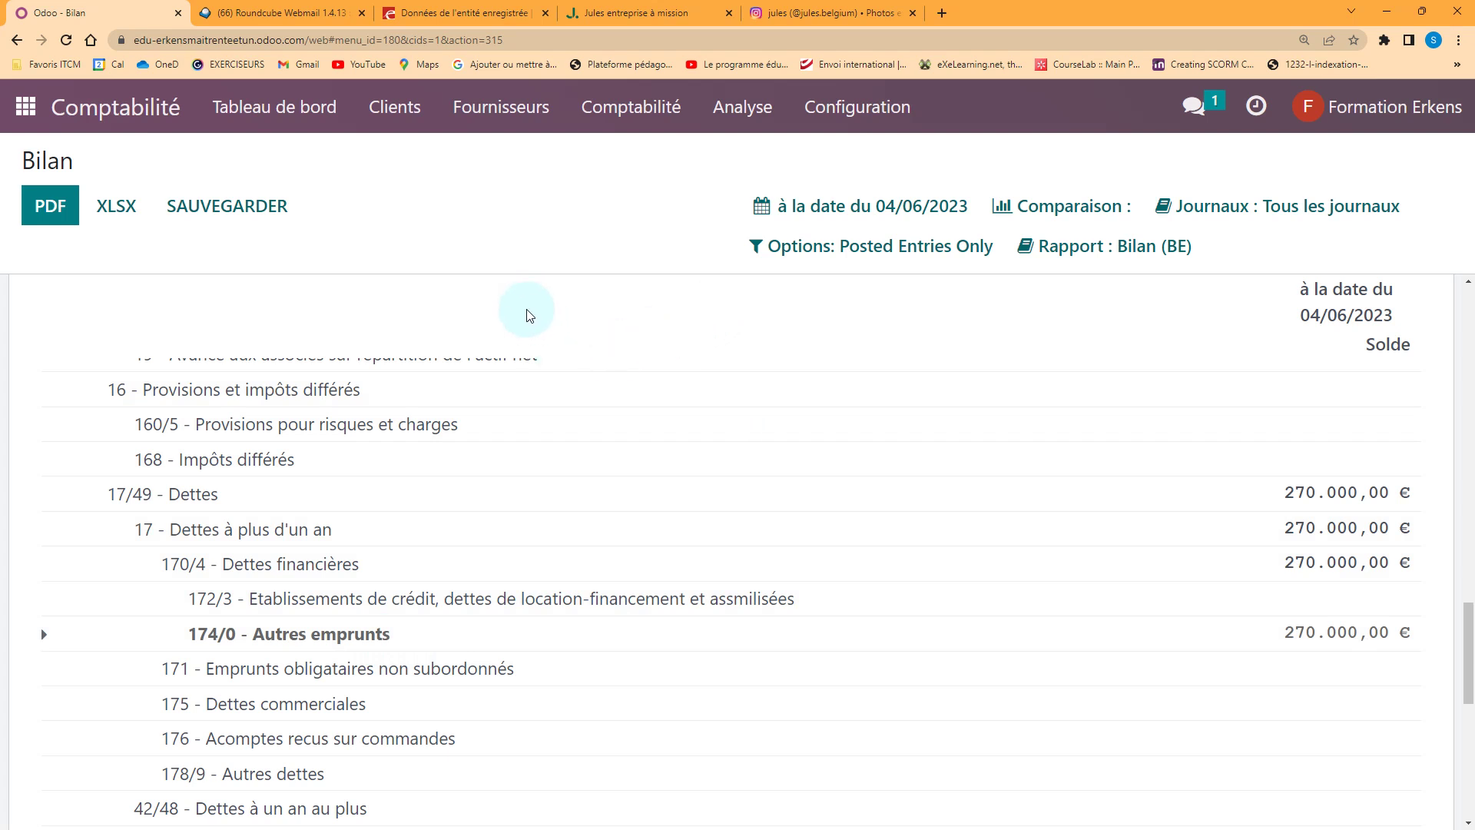
pyautogui.scroll(1, 527, 315)
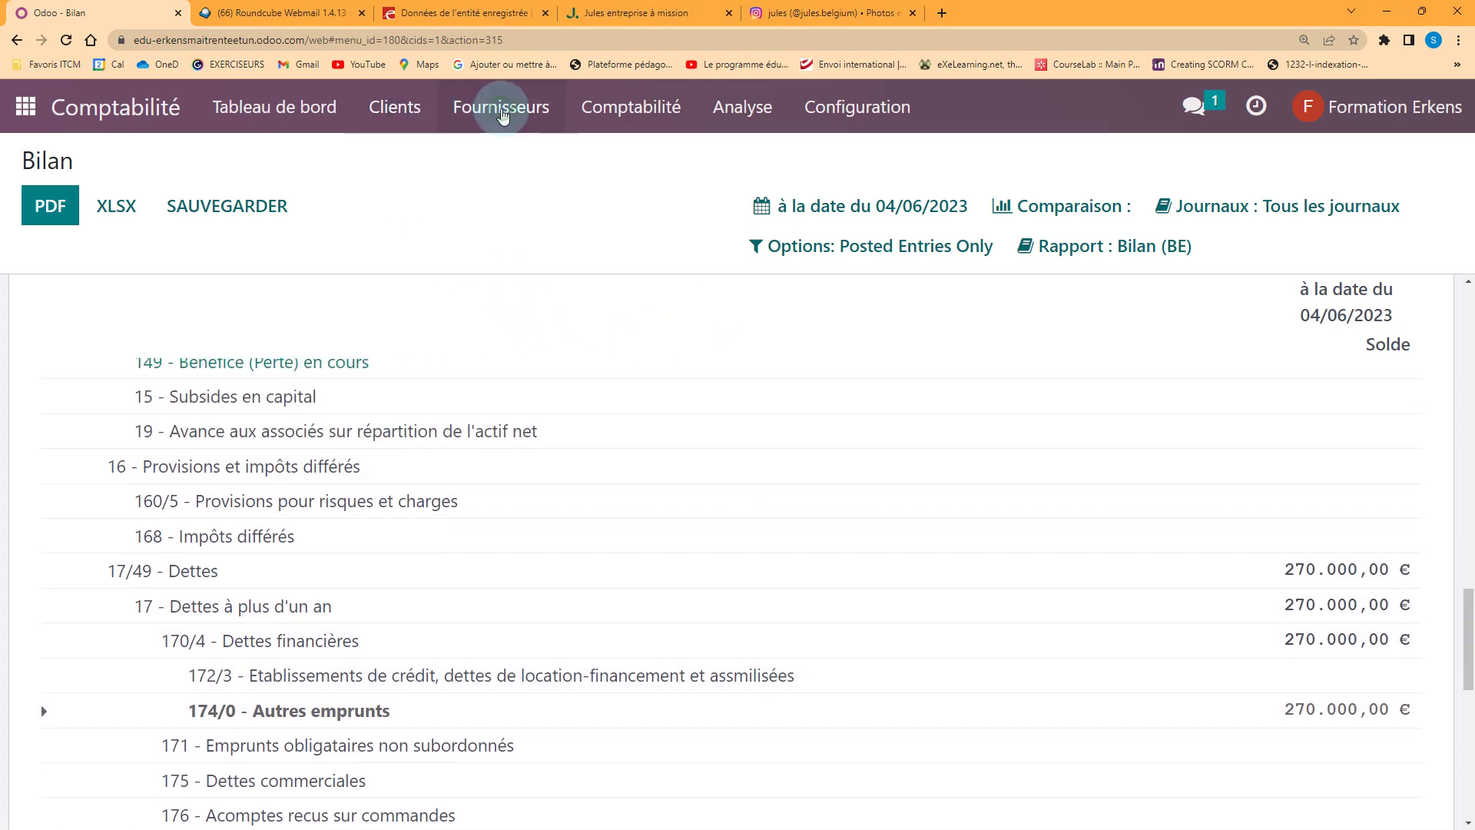
pyautogui.click(503, 116)
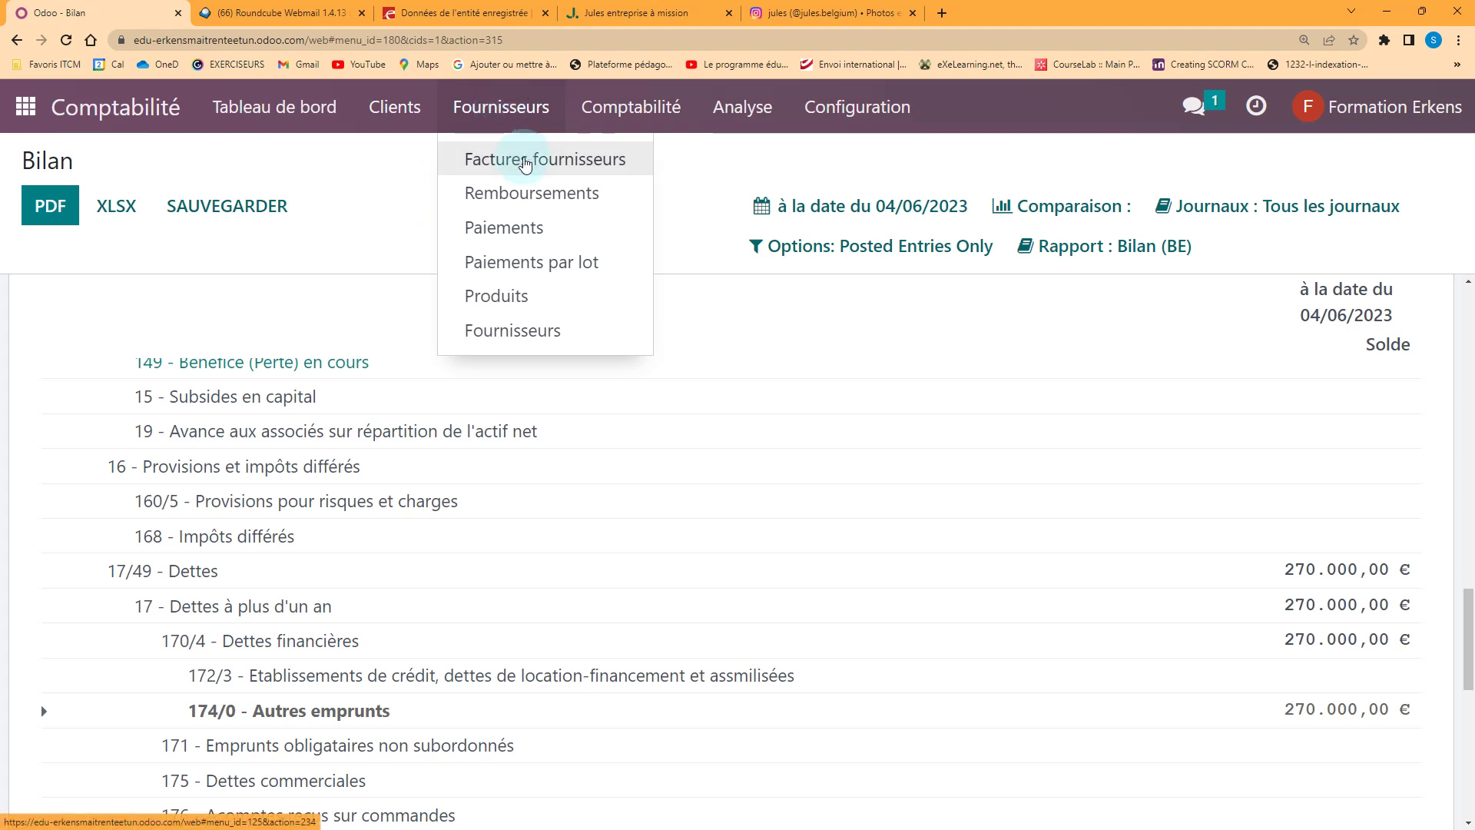
# Create a new supplier by VAT number, filling in Ice Sa and its Bastogne address from the lookup
pyautogui.click(508, 329)
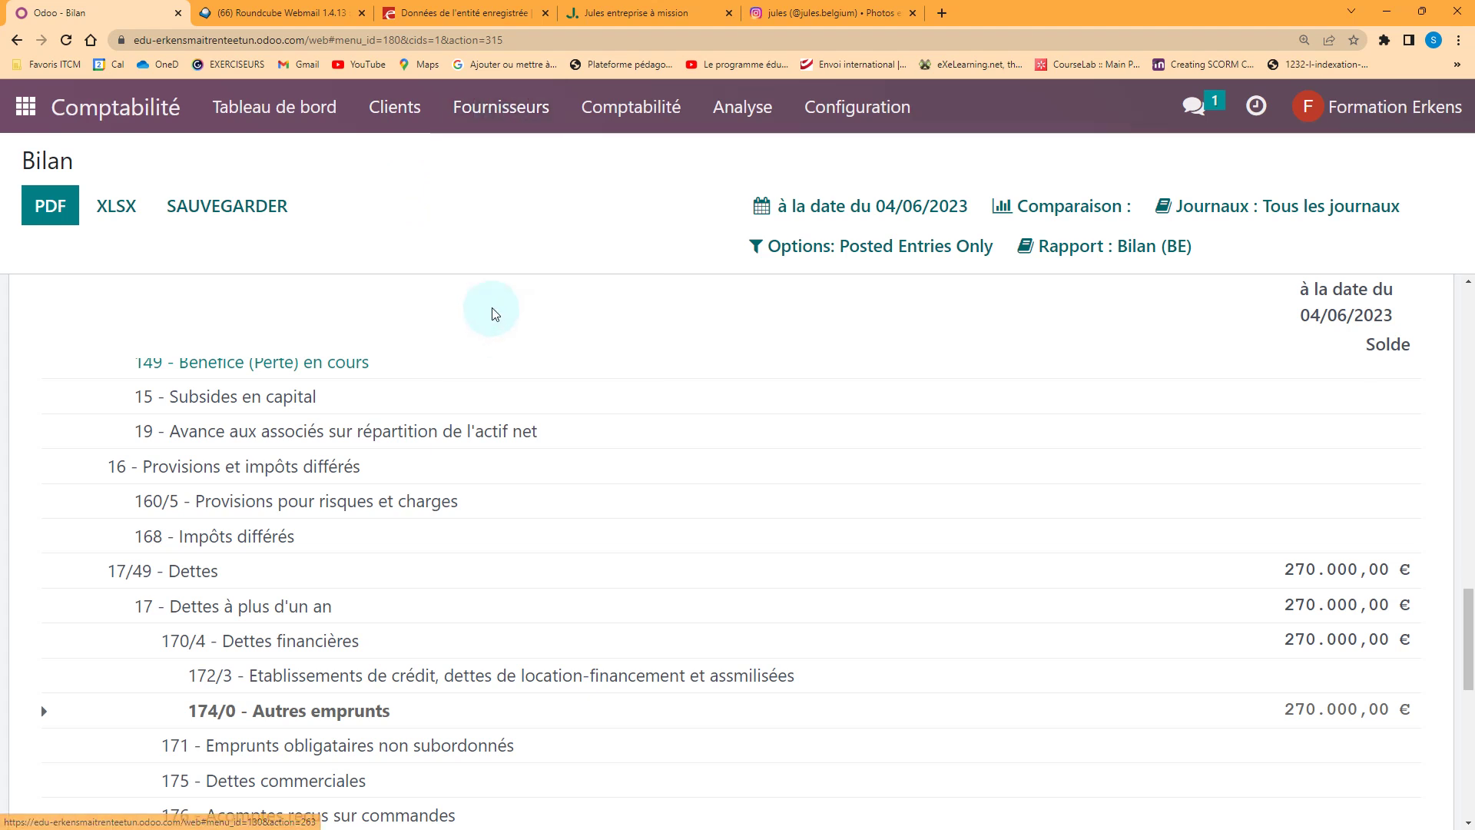
pyautogui.click(109, 215)
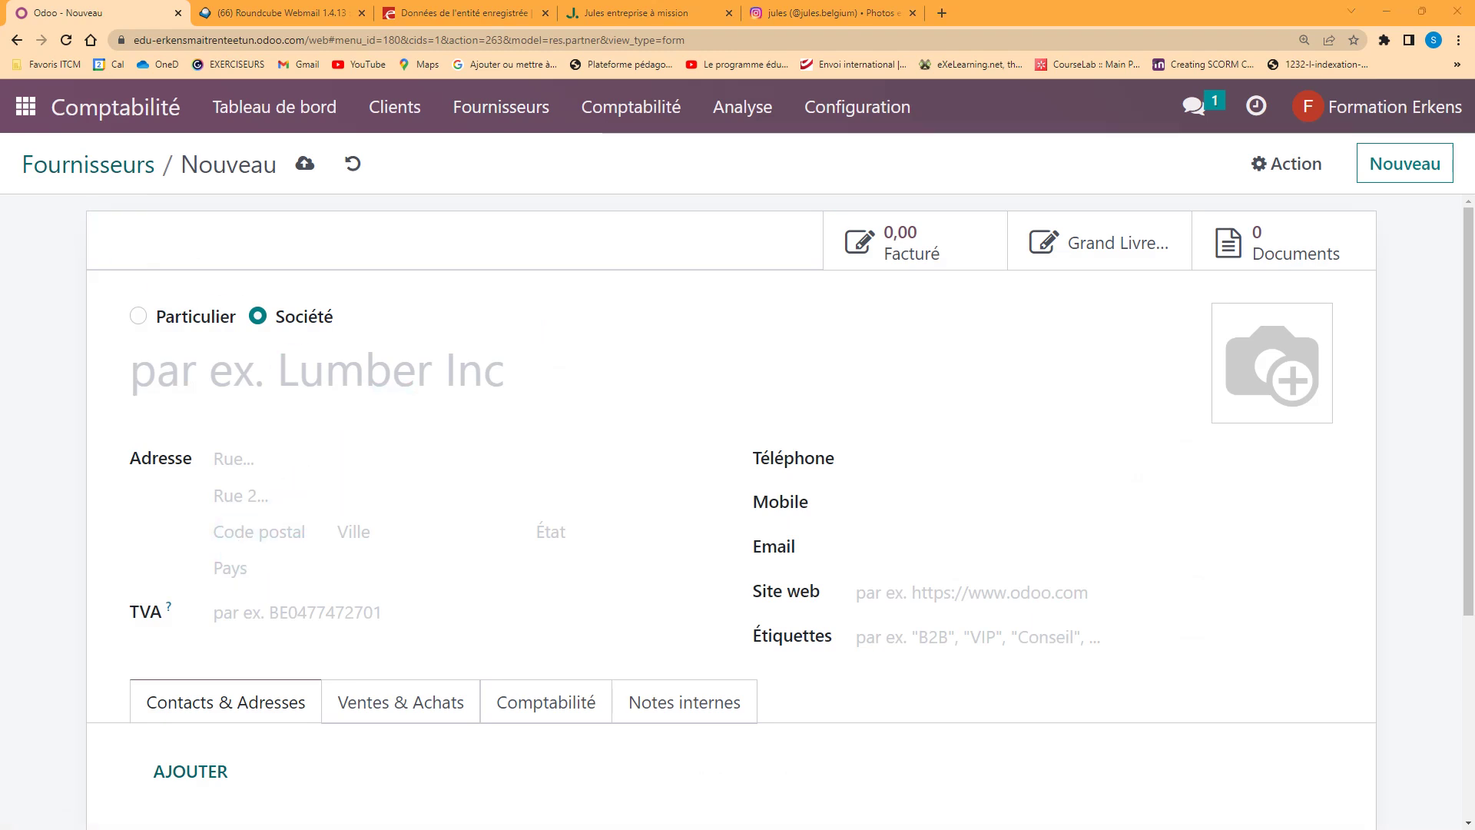
pyautogui.click(229, 612)
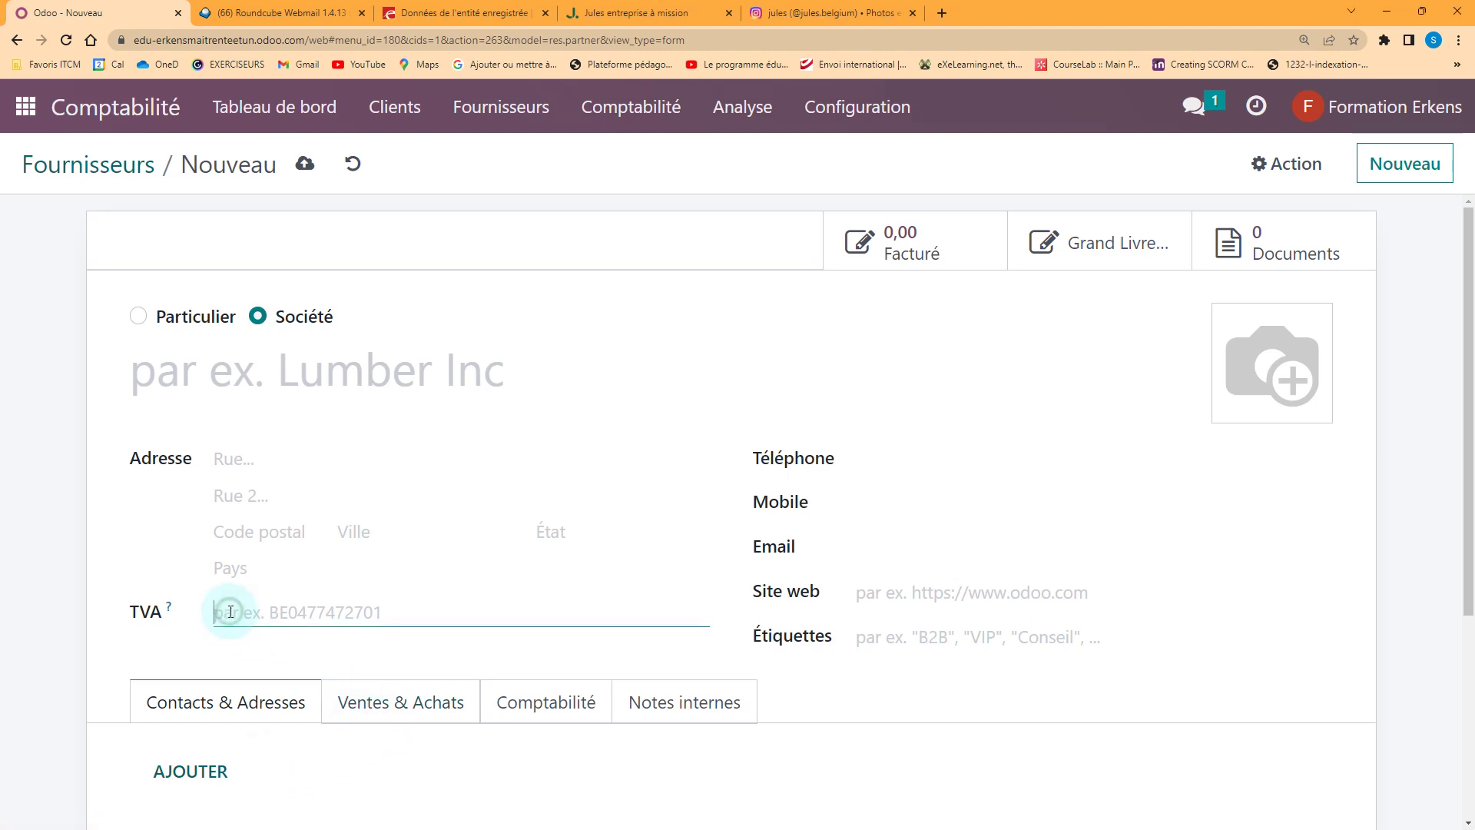
pyautogui.click(332, 667)
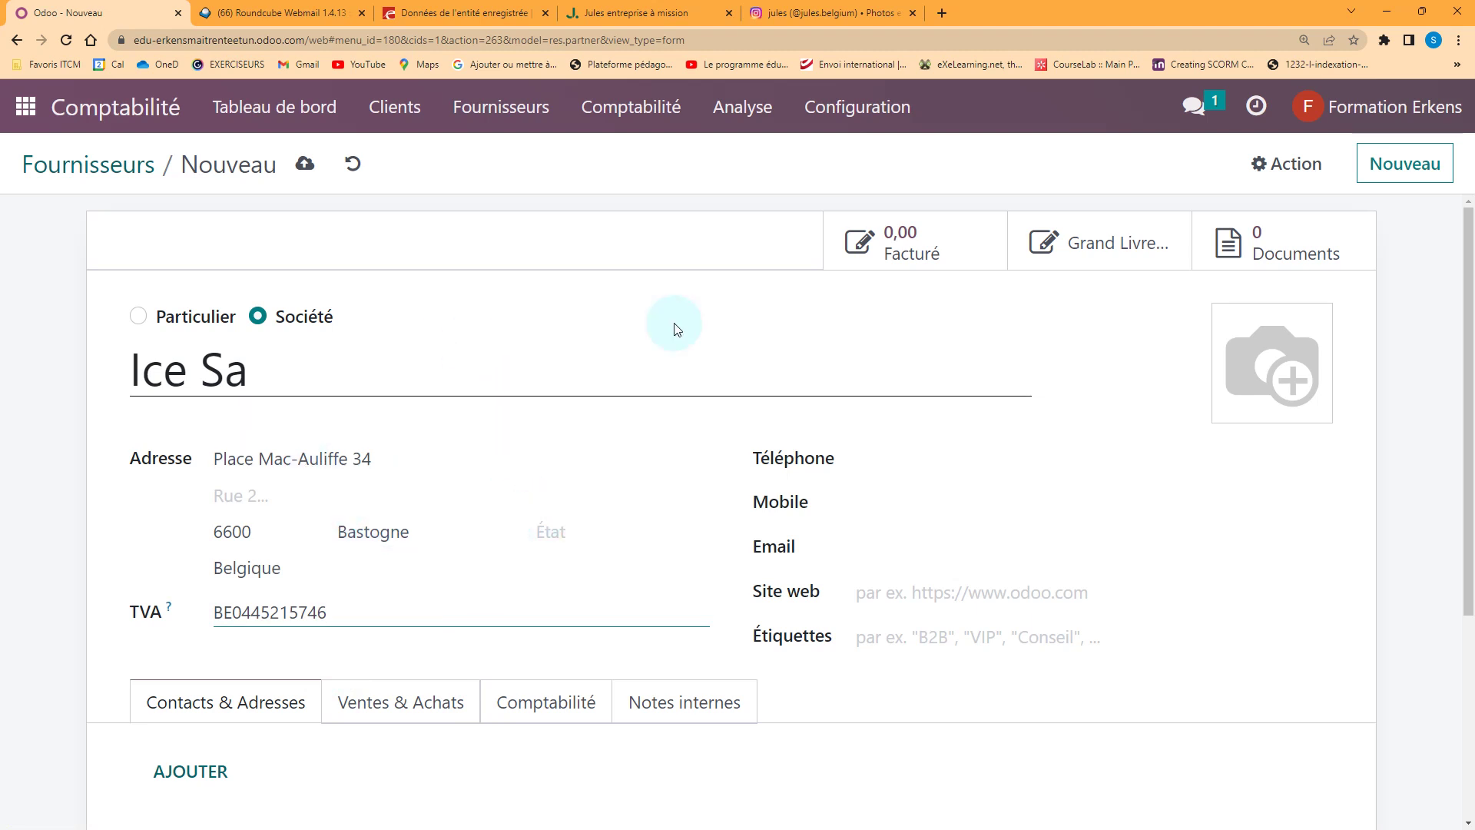
# Review the Ice Sa sales/purchase, accounting and notes tabs, then save the supplier
pyautogui.scroll(-3, 744, 436)
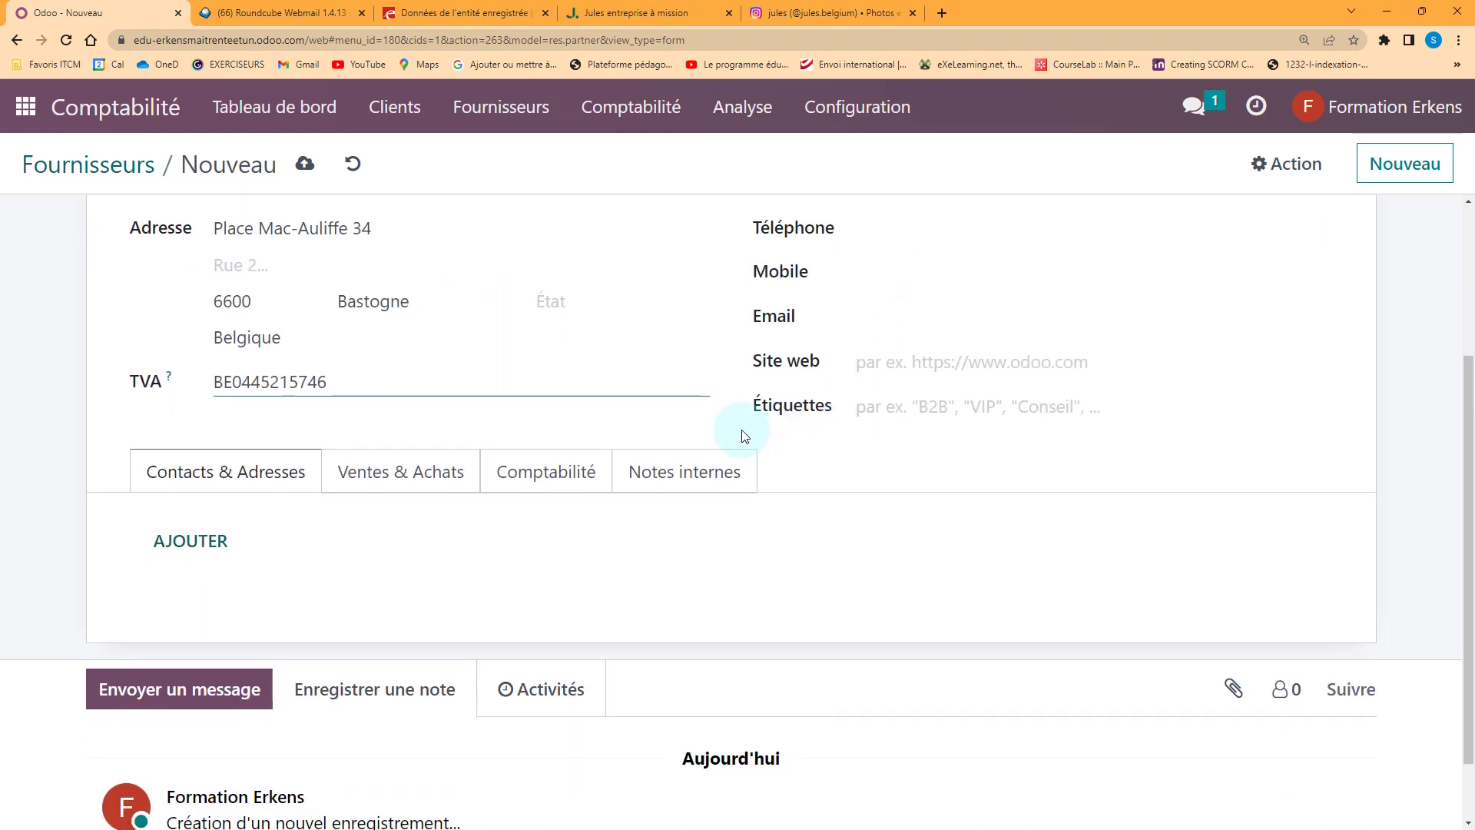
pyautogui.click(389, 471)
pyautogui.scroll(-2, 538, 491)
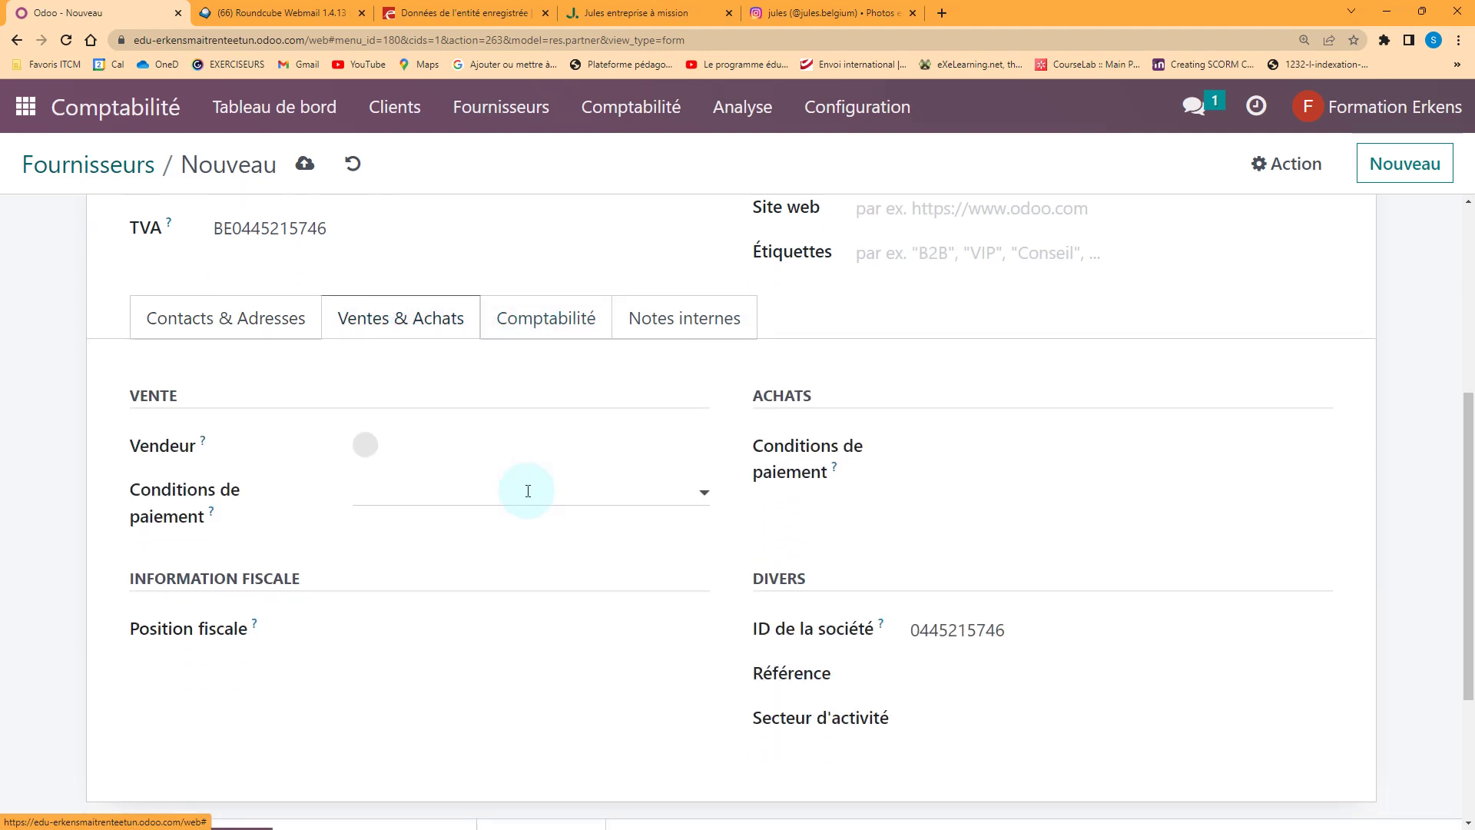
pyautogui.click(534, 327)
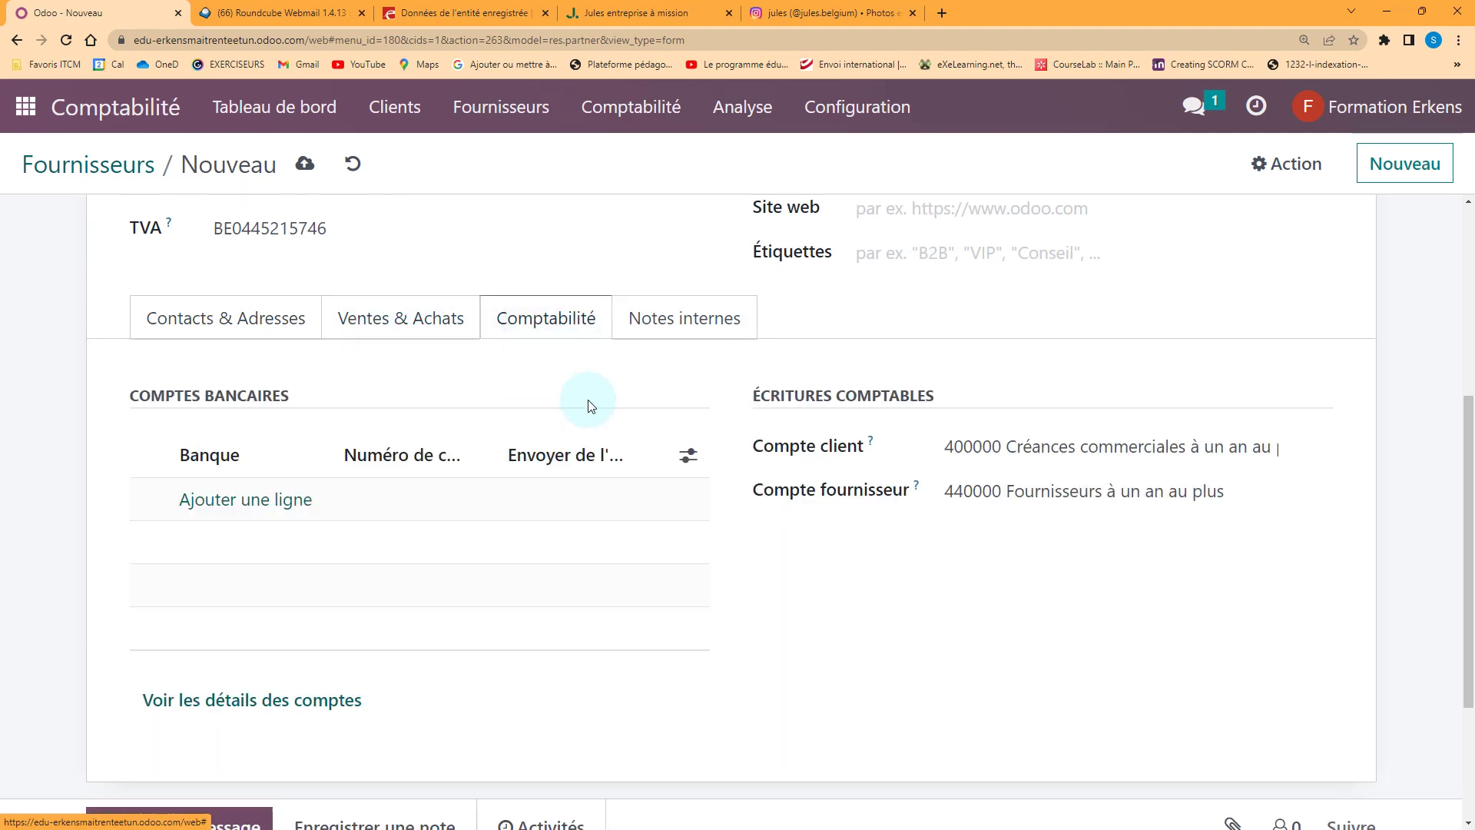
pyautogui.click(668, 339)
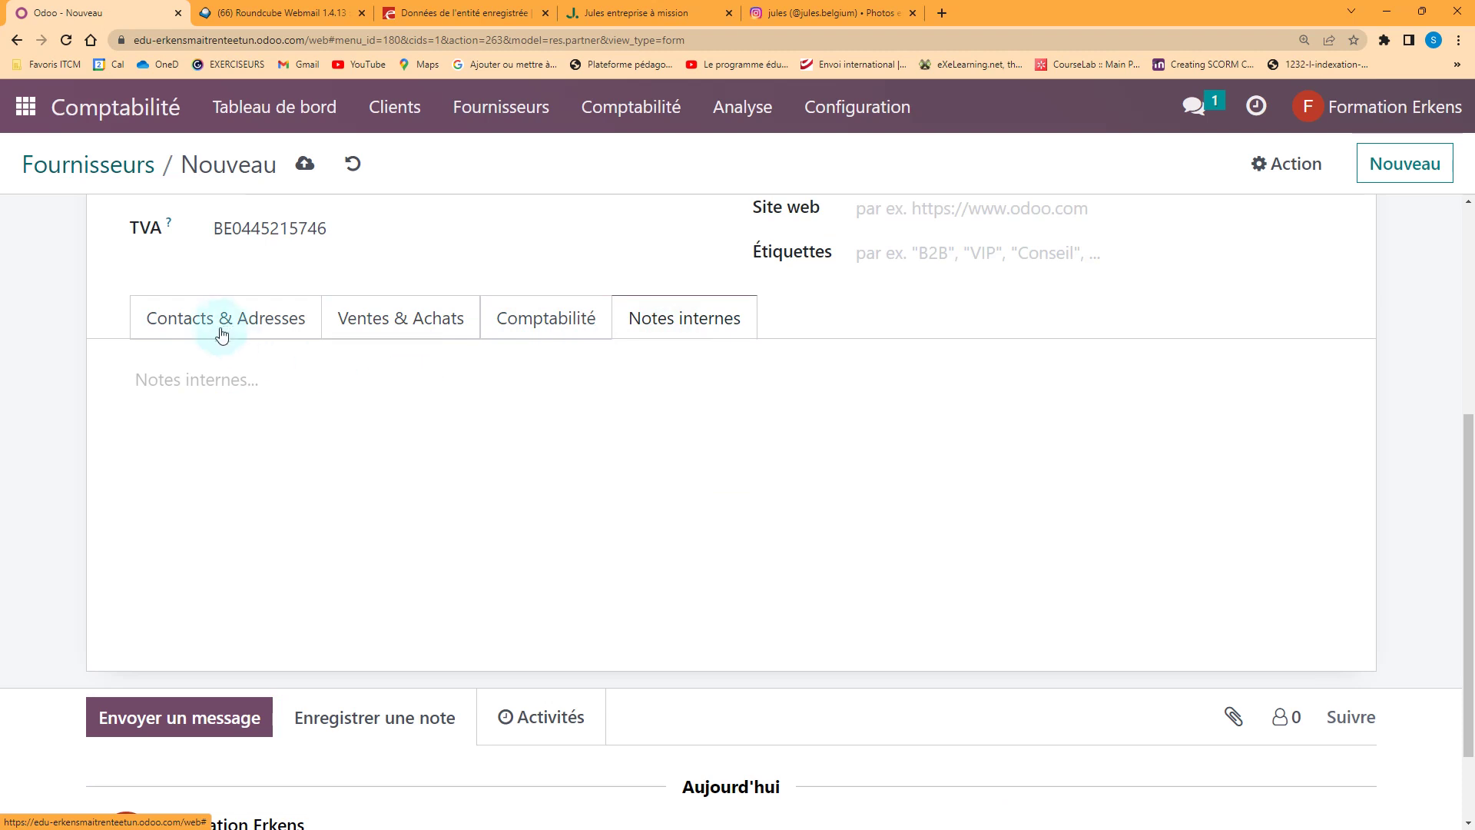
pyautogui.click(221, 337)
pyautogui.scroll(4, 559, 556)
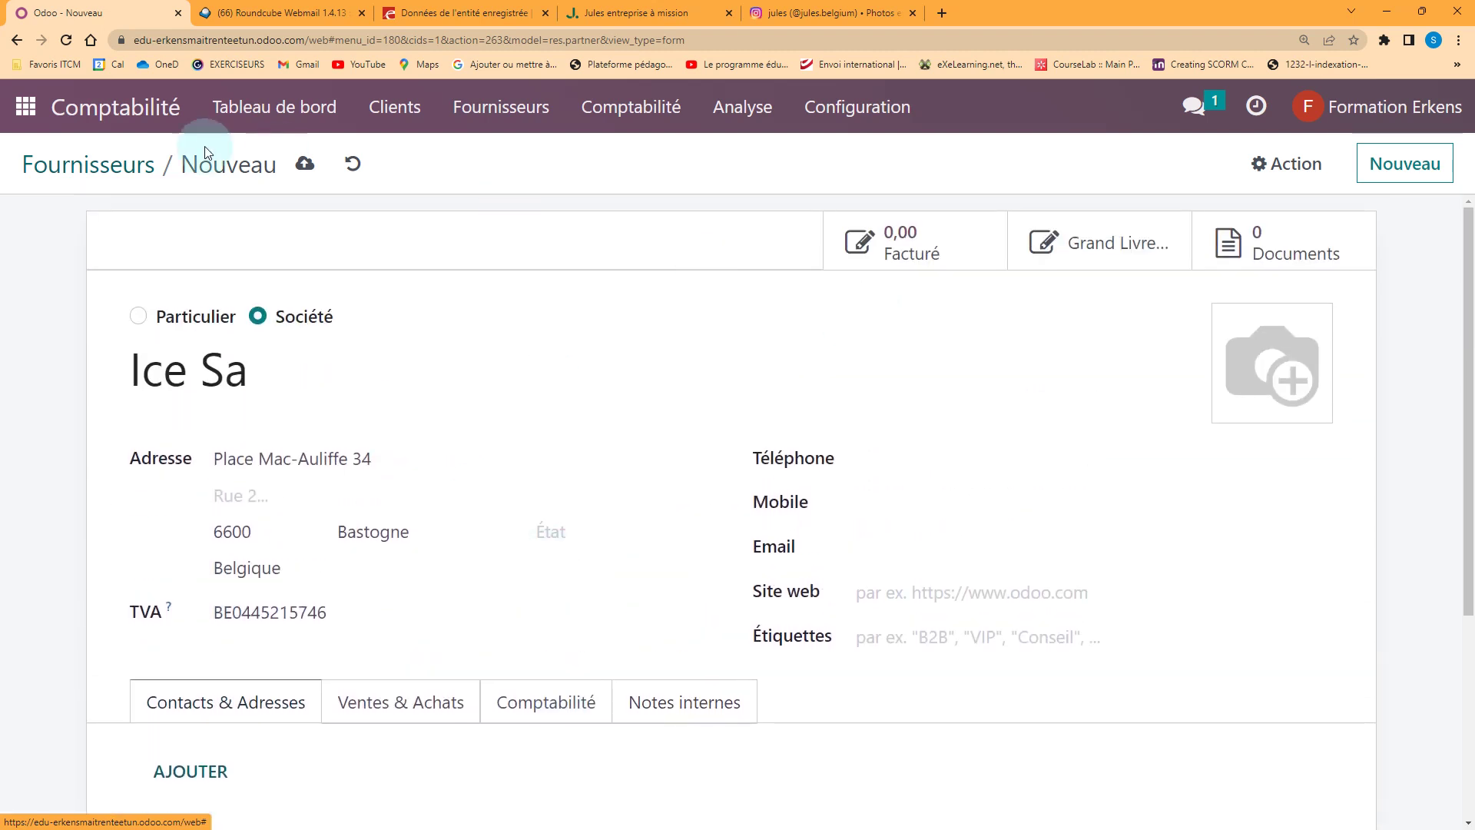
pyautogui.click(304, 165)
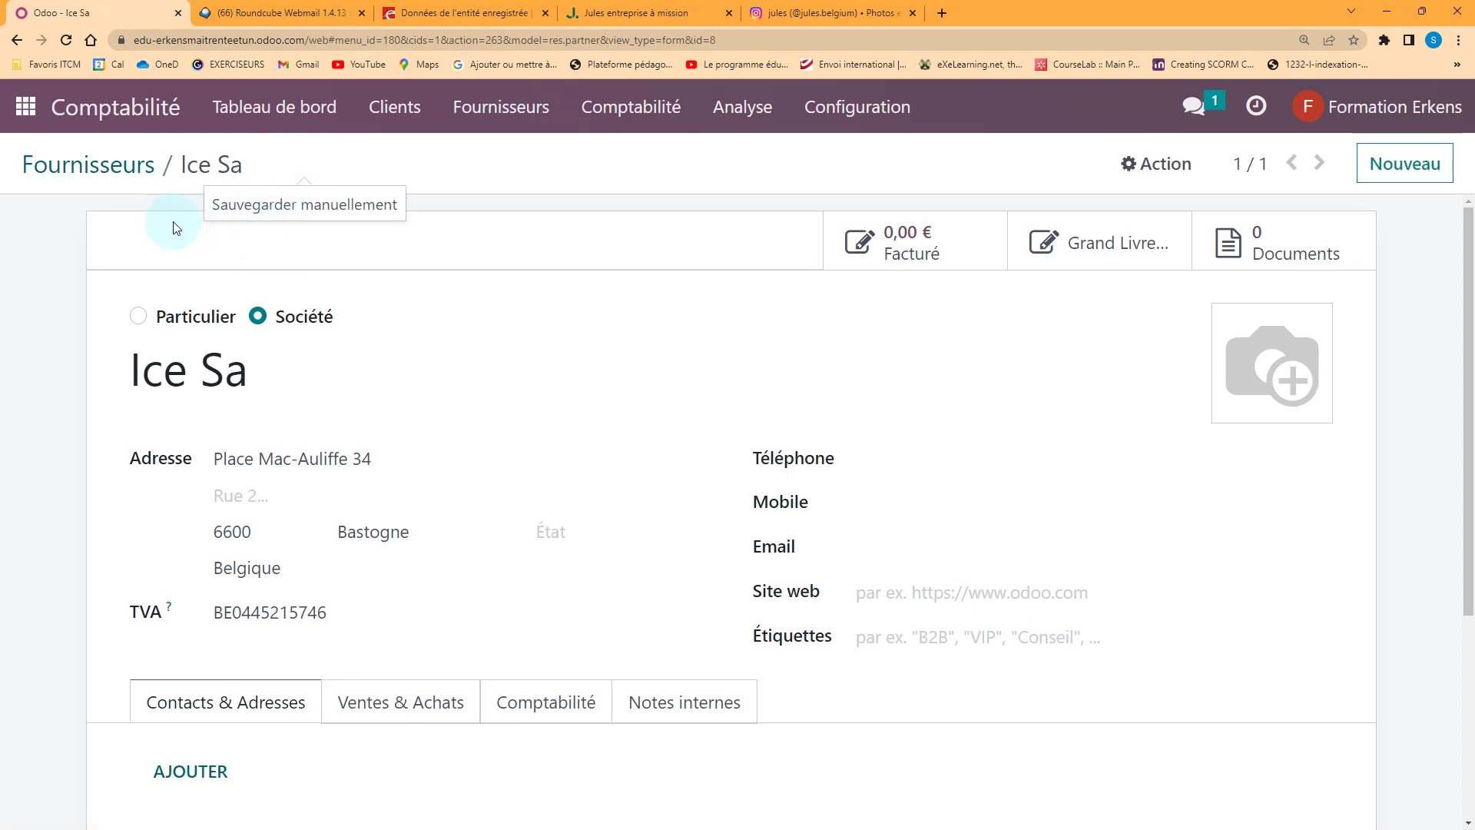
pyautogui.click(494, 125)
# Start a new vendor bill with bill reference Point C
pyautogui.click(510, 158)
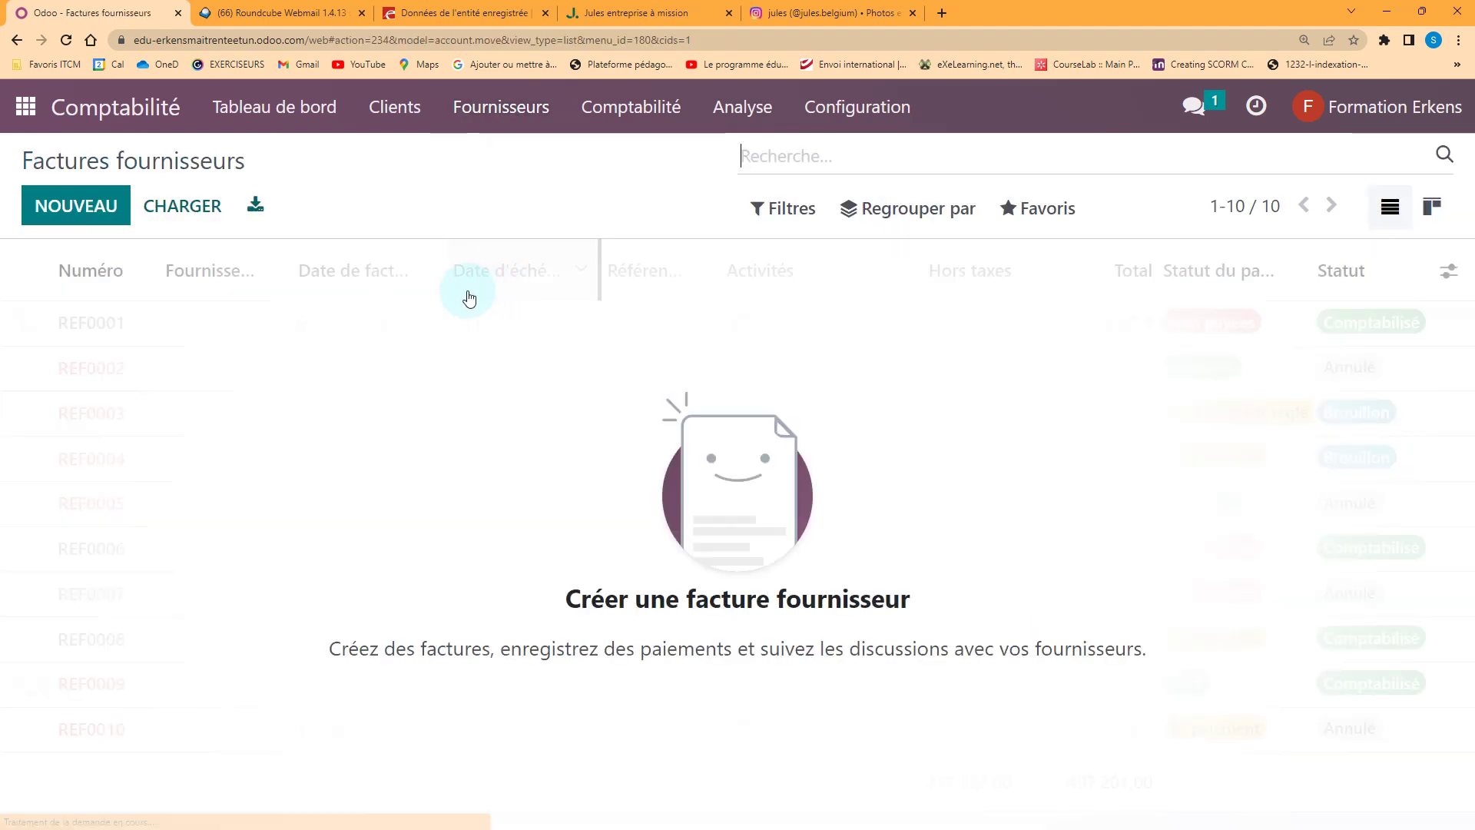
pyautogui.click(69, 205)
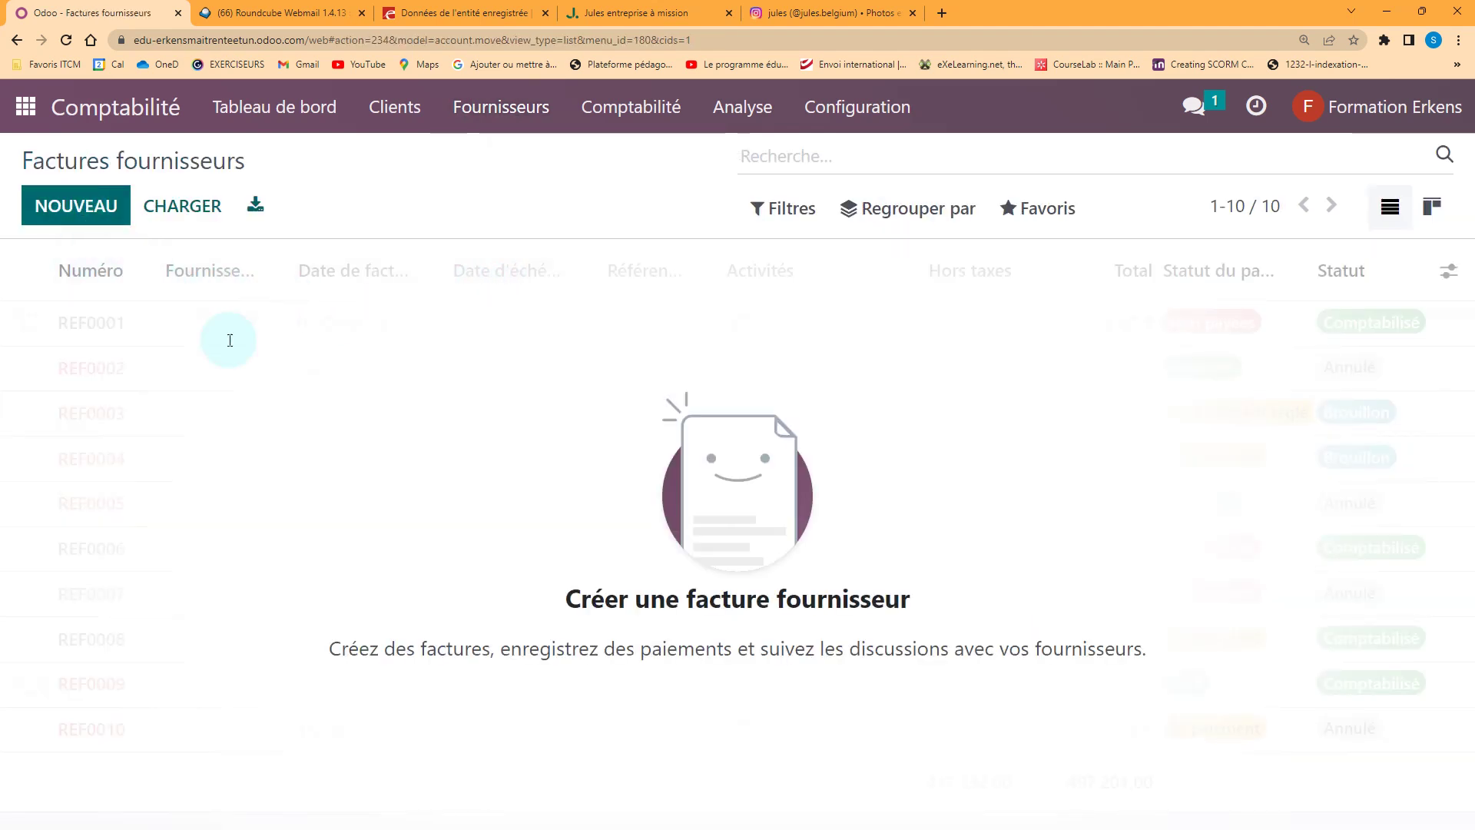
pyautogui.click(375, 456)
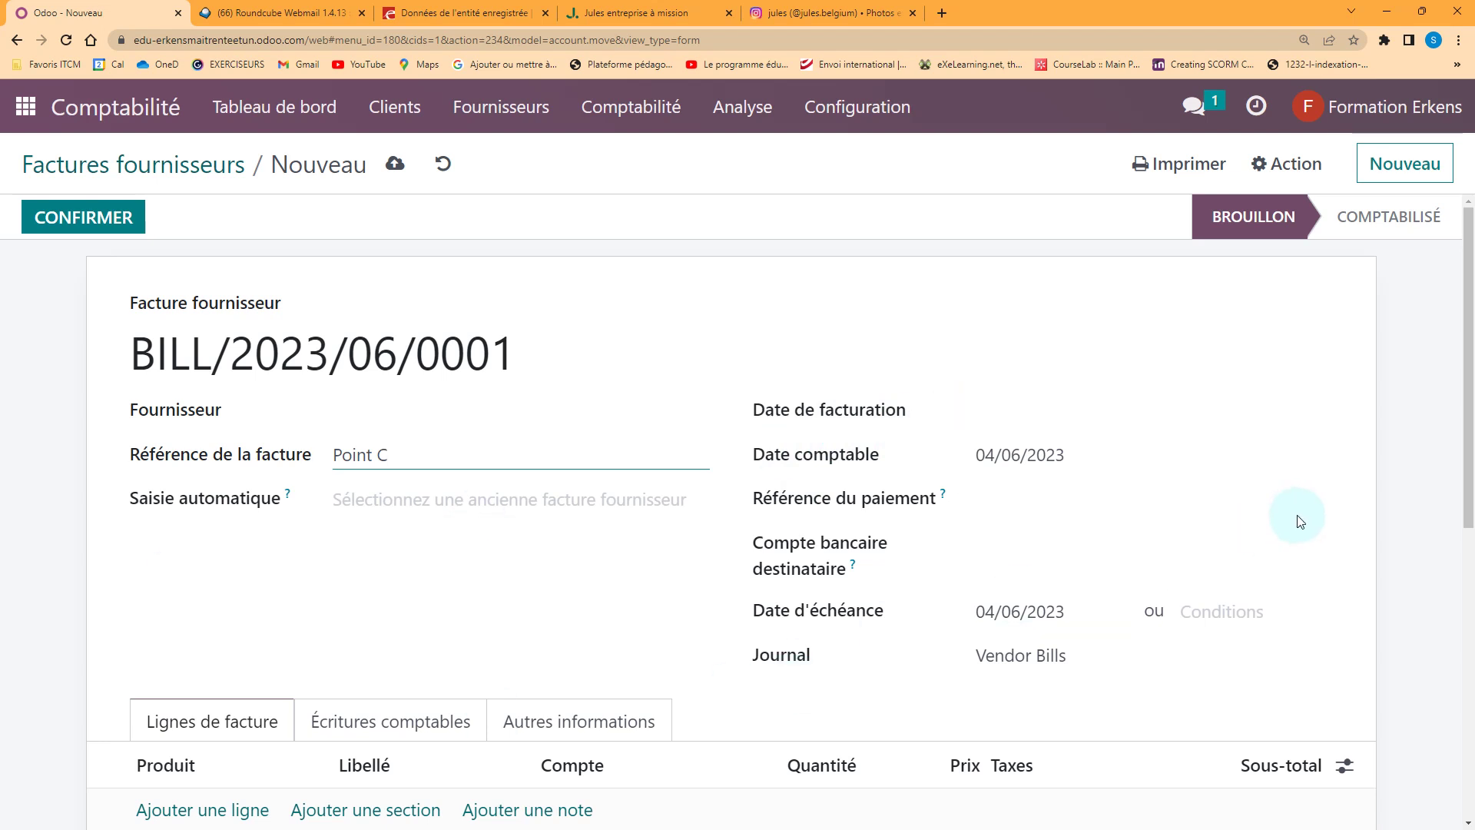
# Set the invoice date to 28/04/2023 and the payment terms to 30 jours
pyautogui.click(1012, 421)
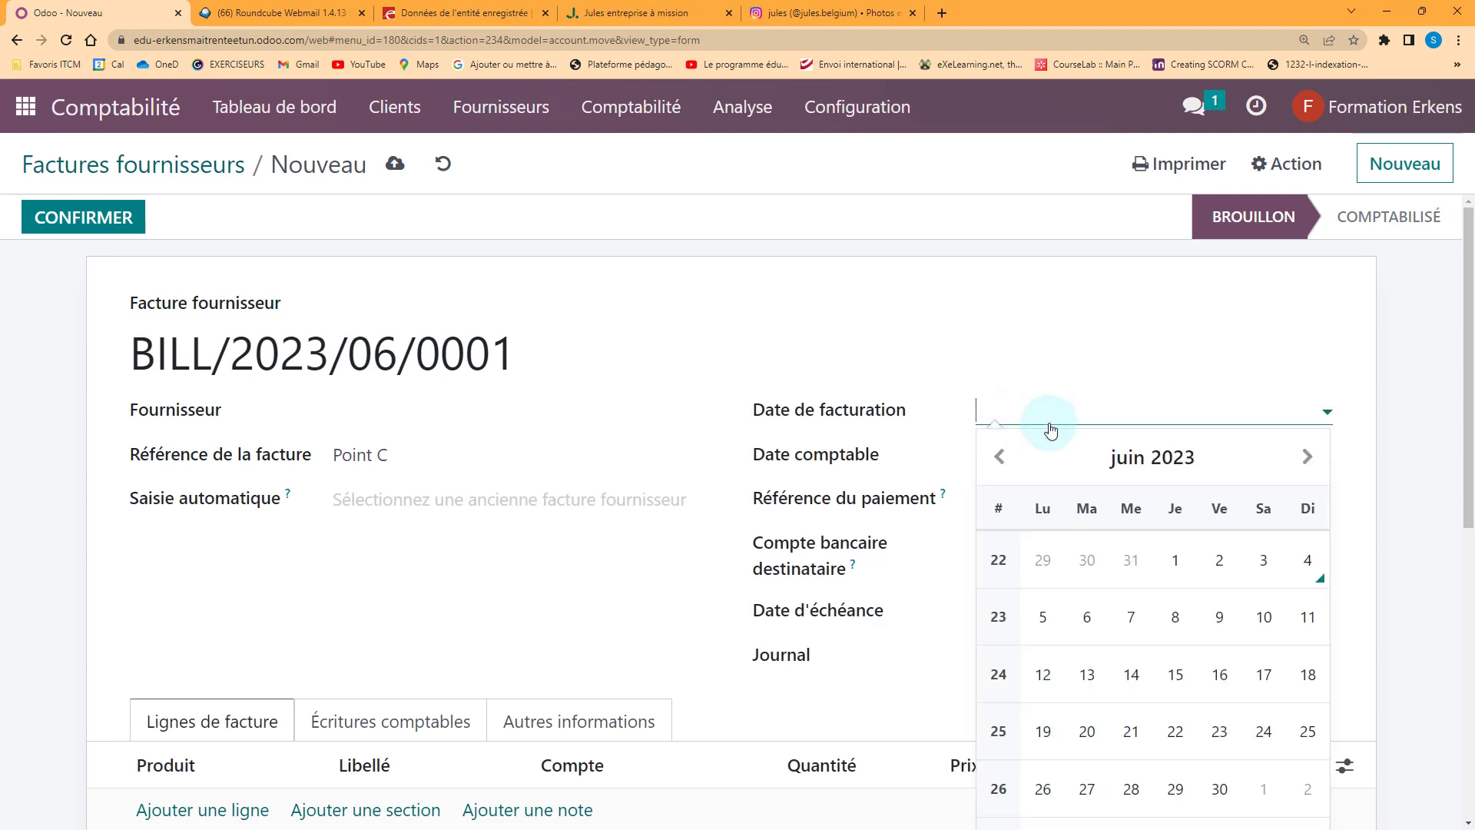
pyautogui.click(997, 457)
pyautogui.click(997, 457)
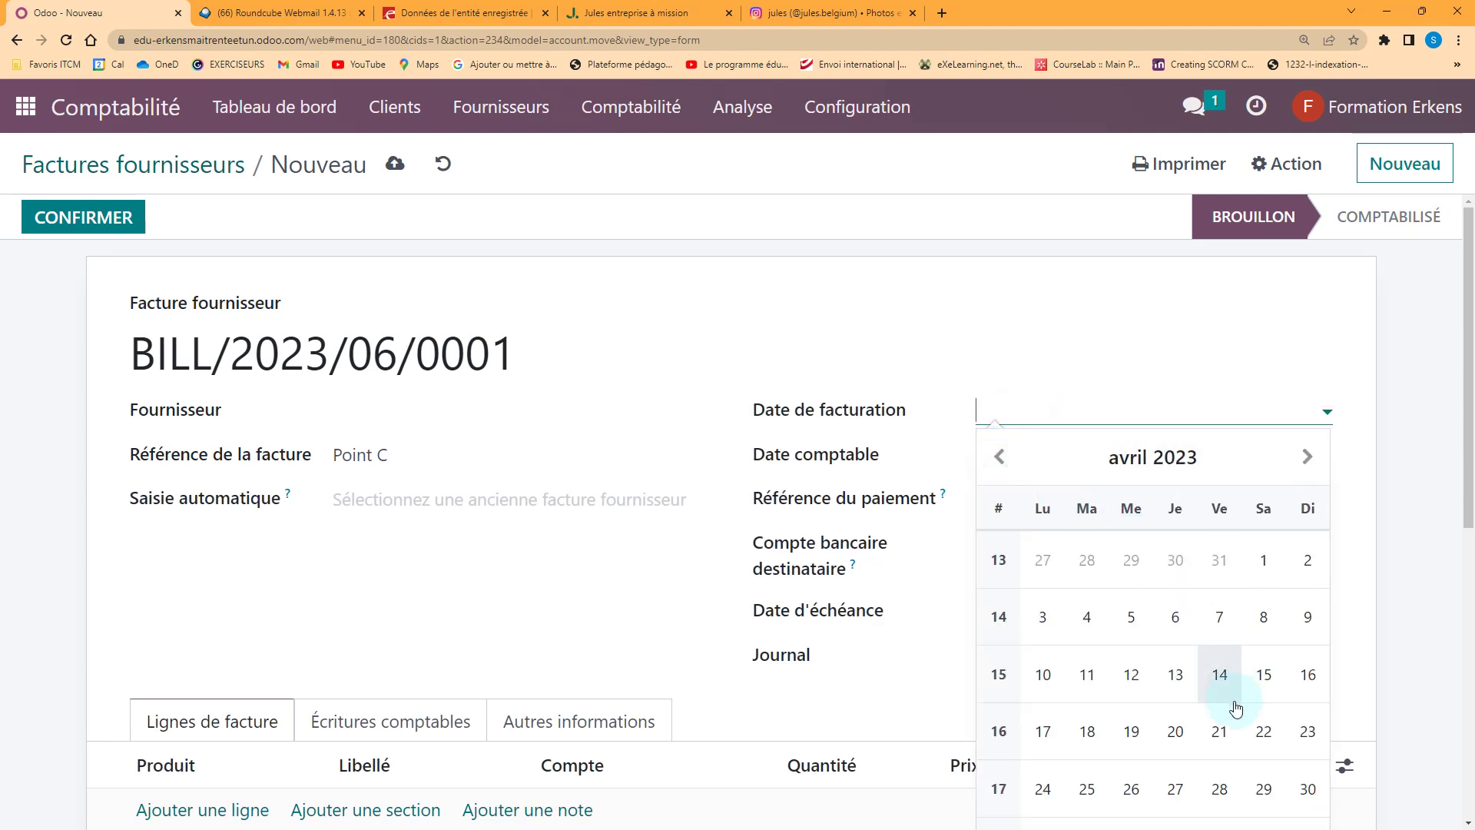
pyautogui.click(1219, 785)
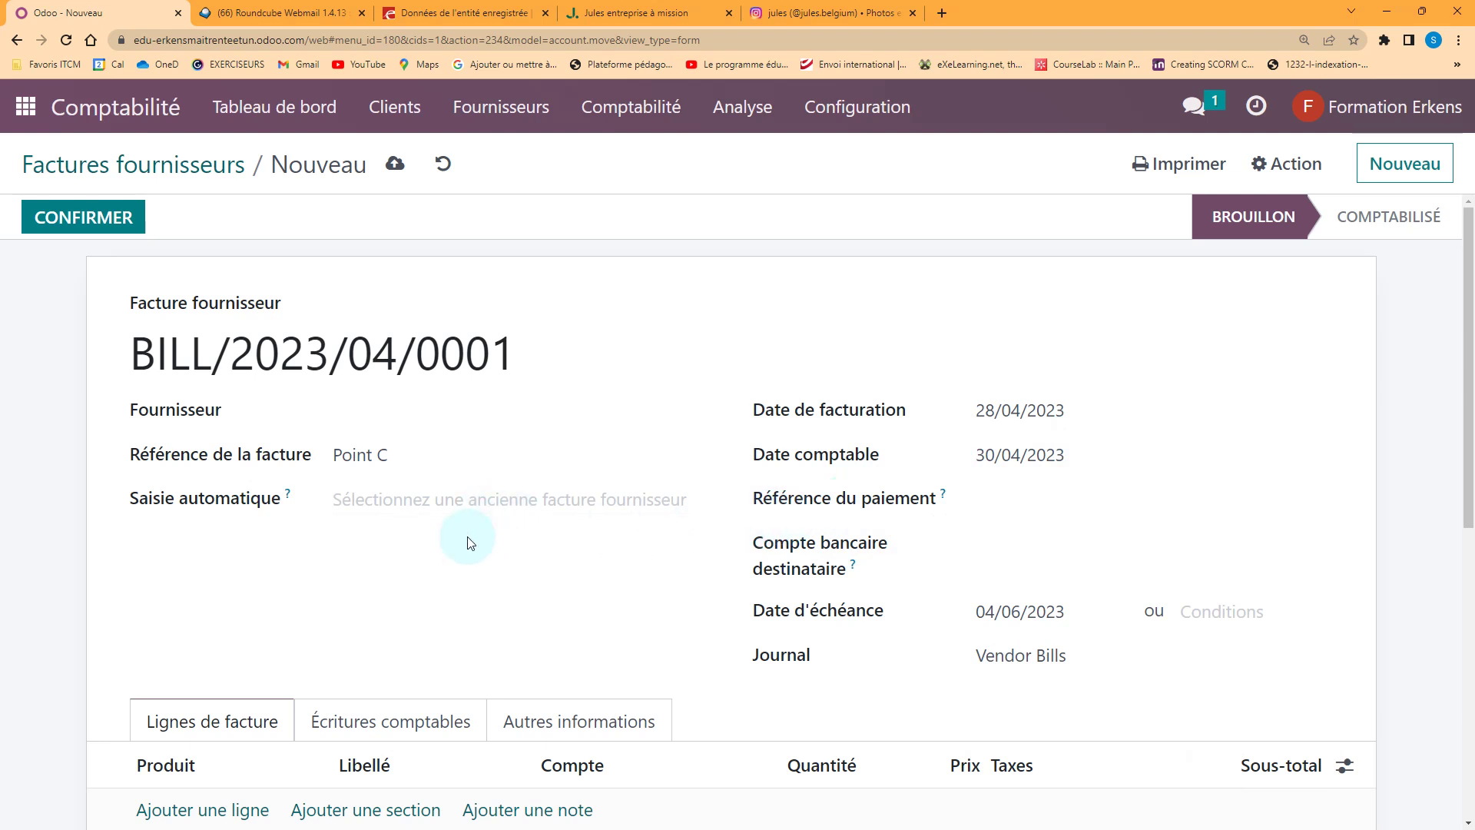
pyautogui.scroll(-1, 453, 542)
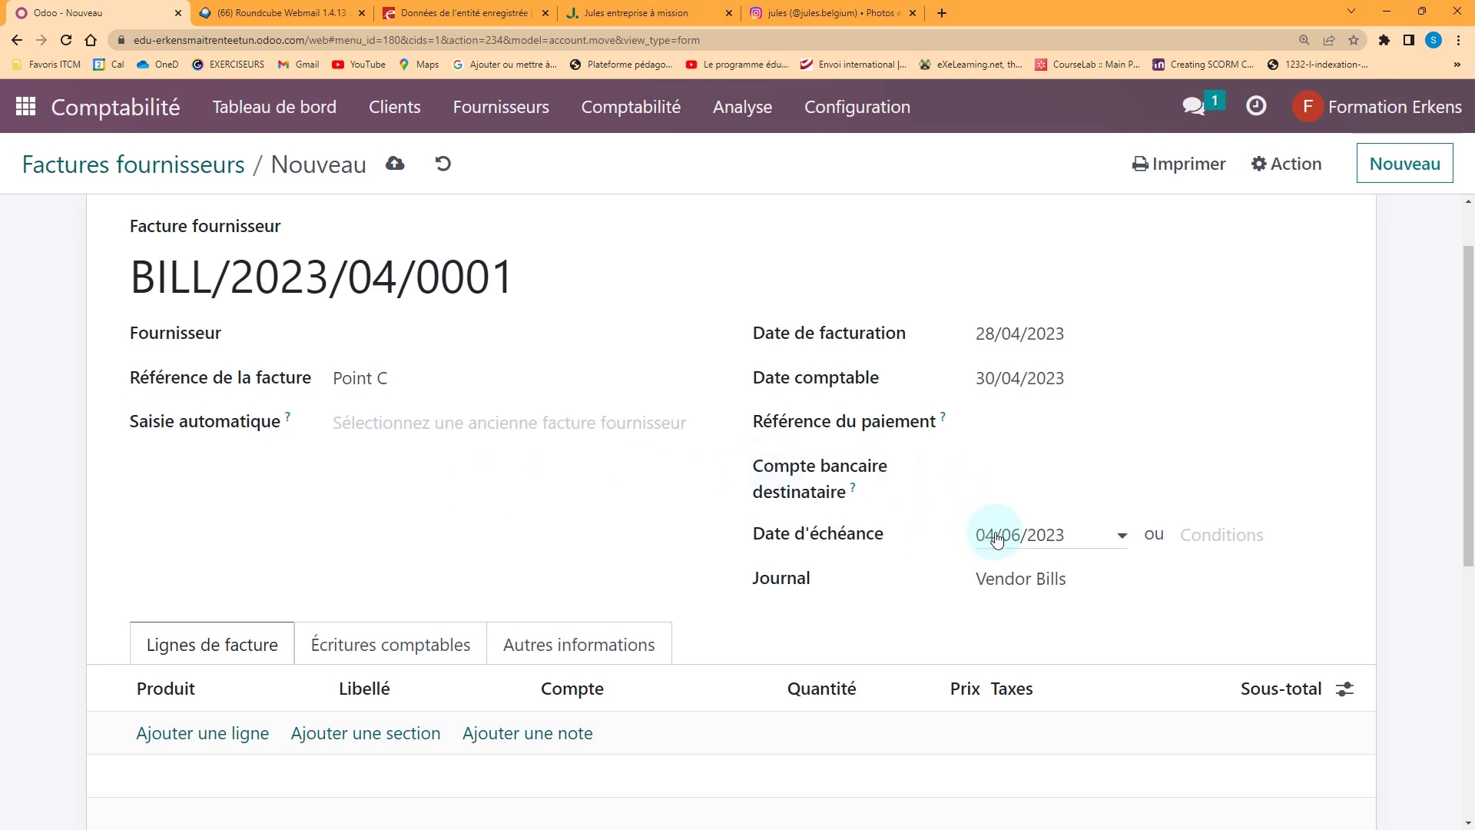
pyautogui.click(1200, 536)
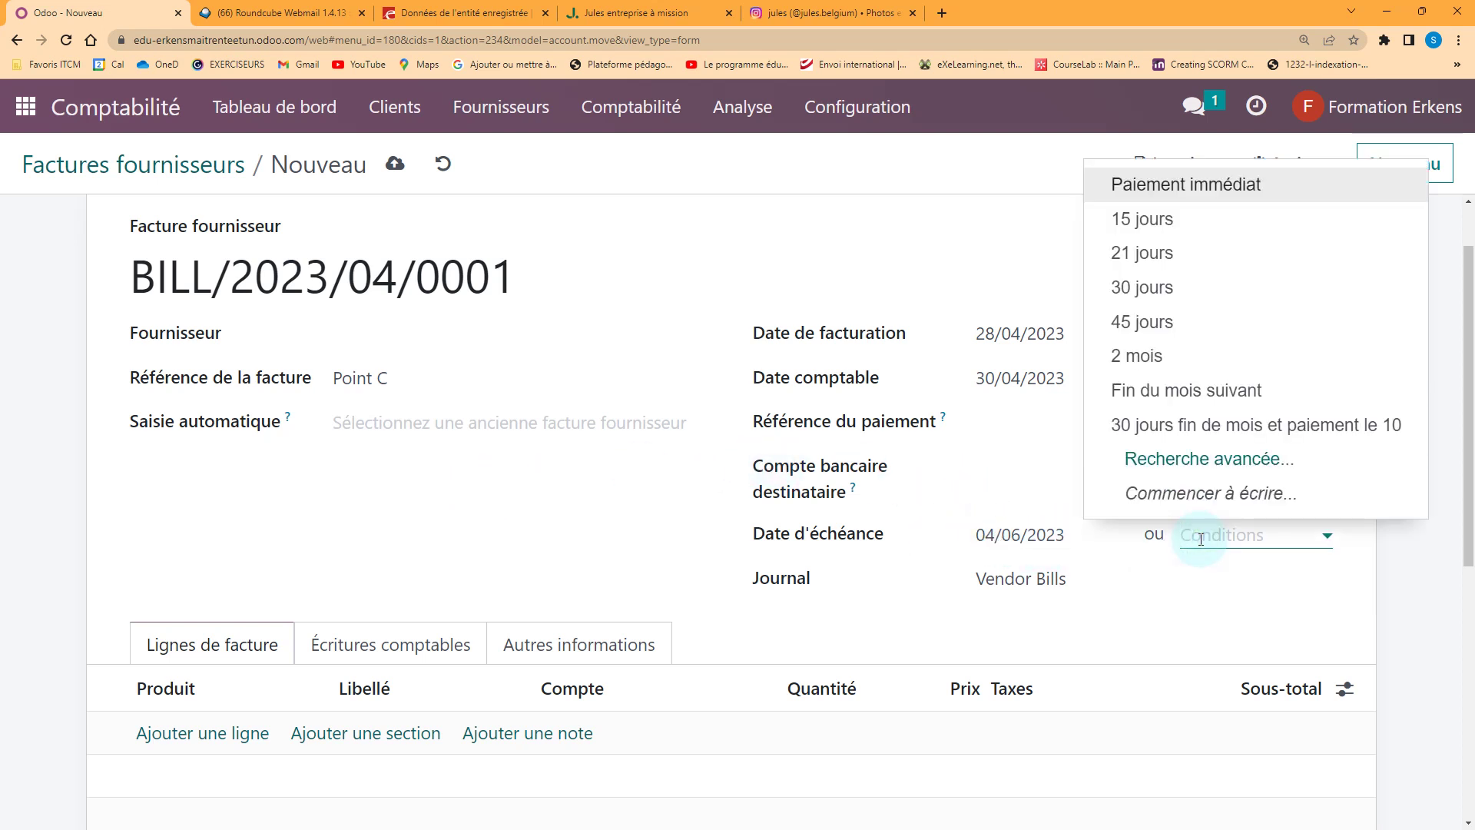
pyautogui.click(1150, 289)
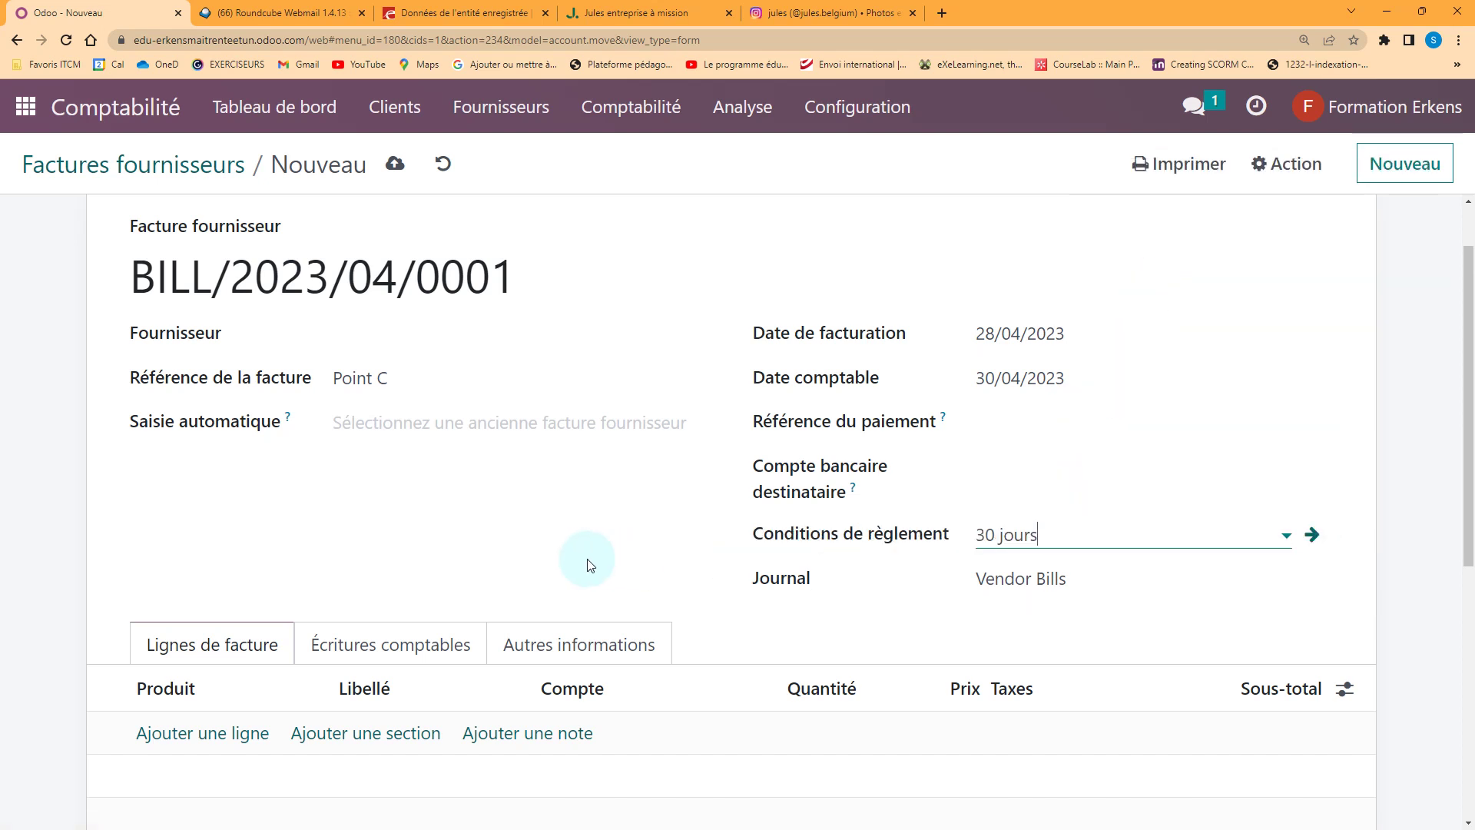
pyautogui.scroll(-2, 642, 553)
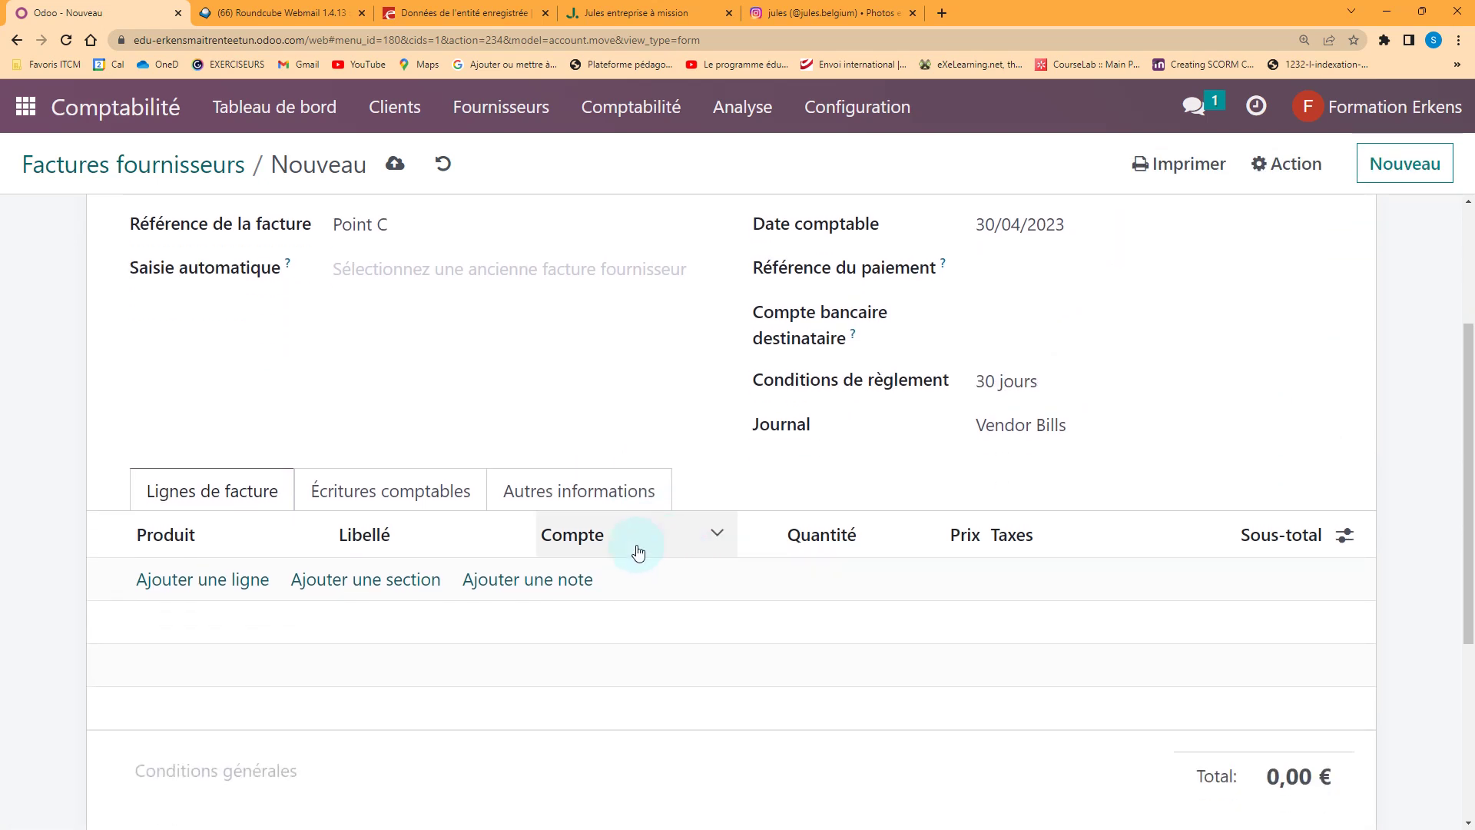
# Add a bill line for 100 units of [WATCH5PRO] Man Watch Collection pro at 47,00
pyautogui.click(229, 583)
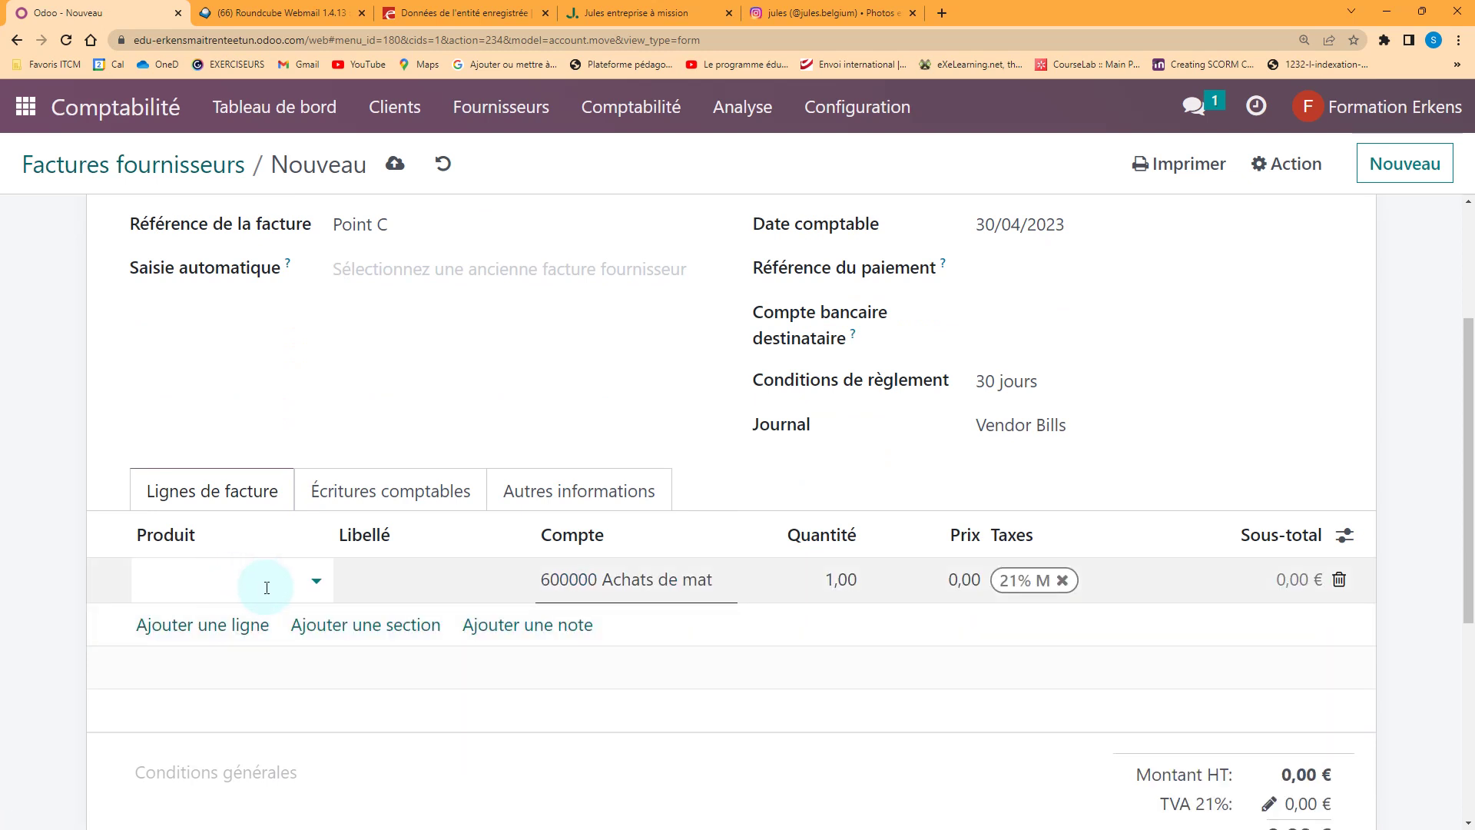
pyautogui.click(316, 580)
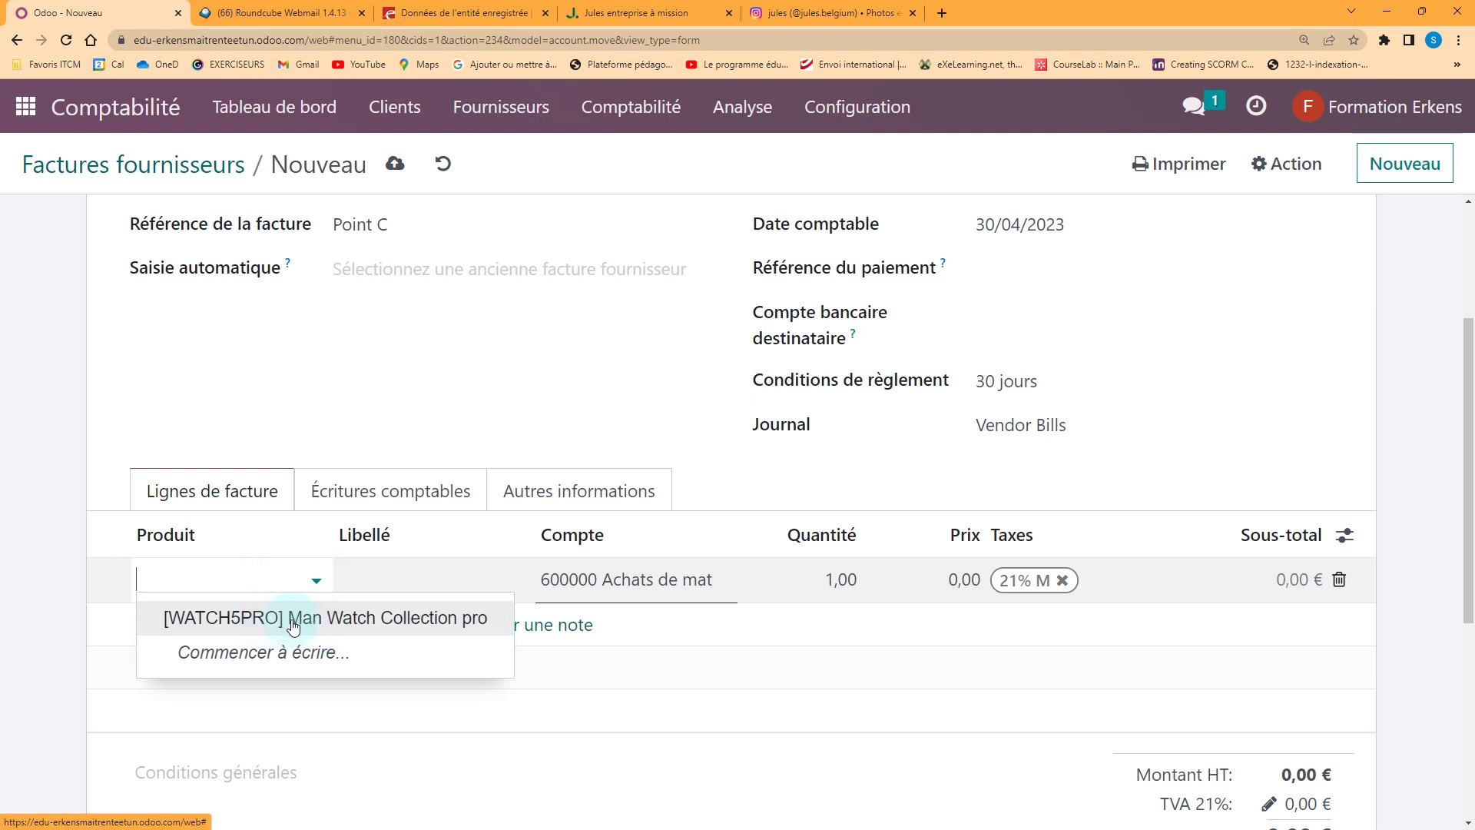
pyautogui.click(293, 626)
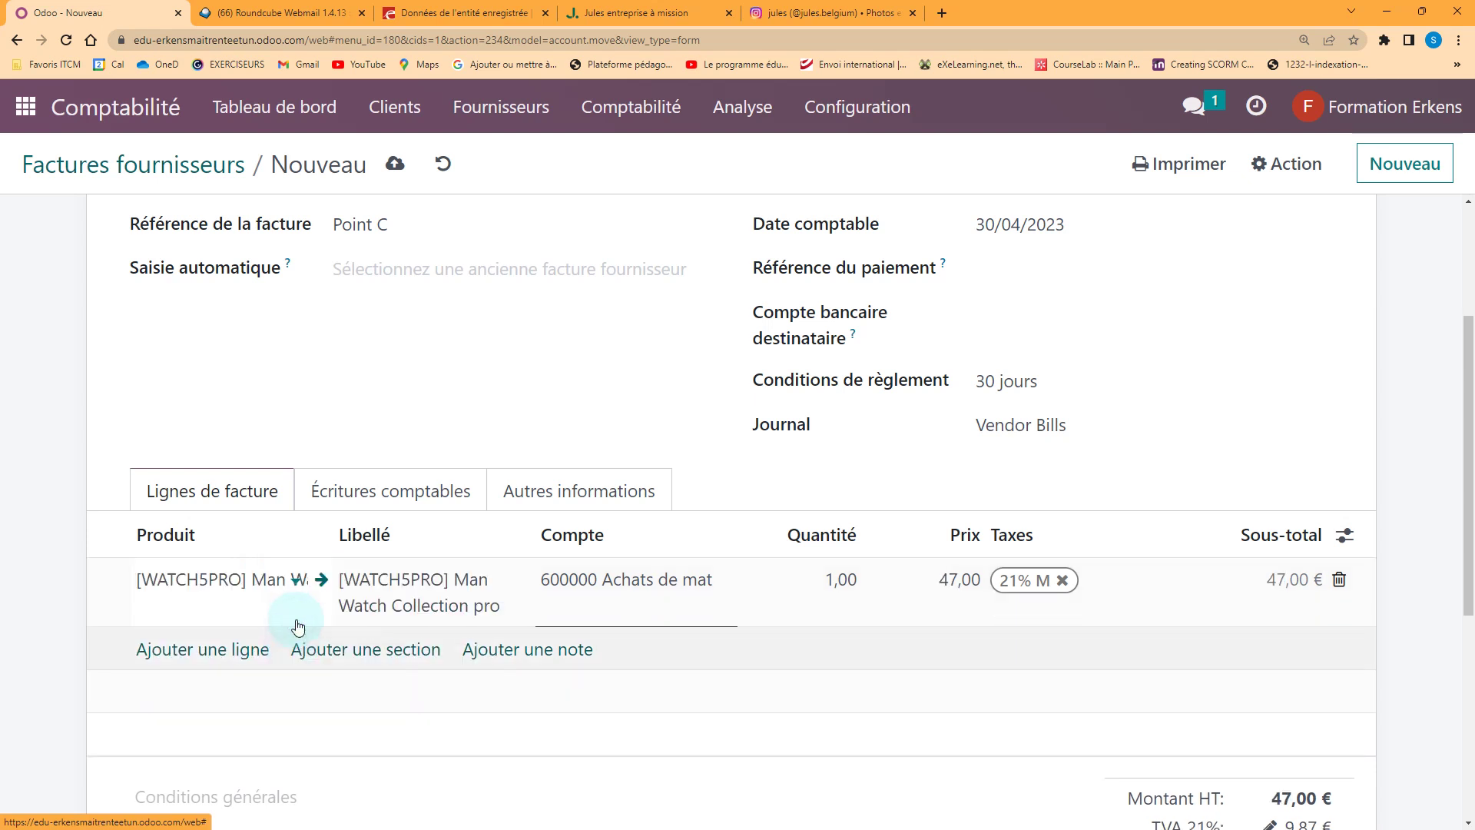
pyautogui.click(848, 582)
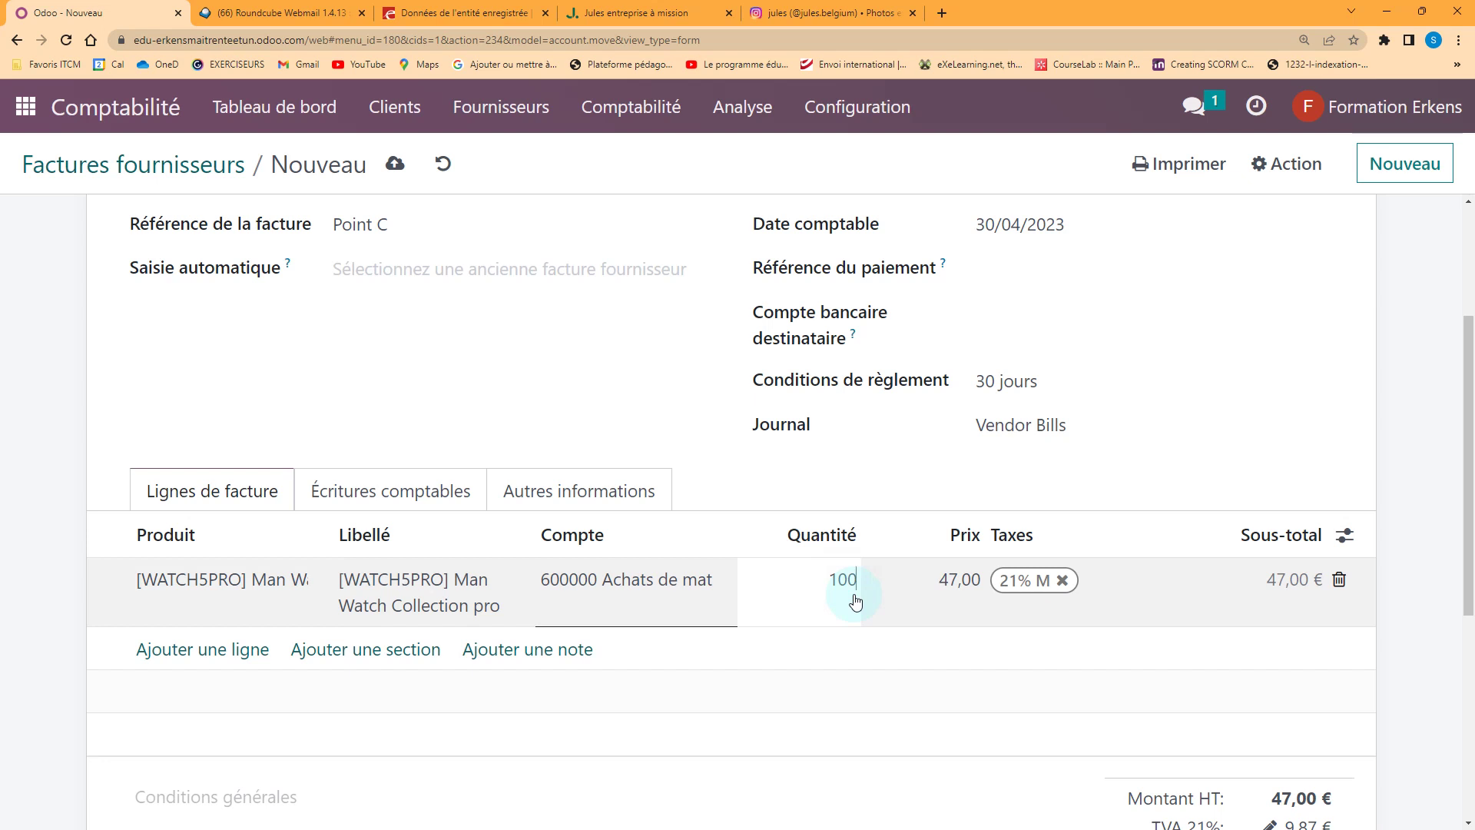
pyautogui.write('100')
pyautogui.press('Tab')
# Save the draft bill and print it as an invoice PDF totalling 5.687,00 €
pyautogui.scroll(-2, 1193, 636)
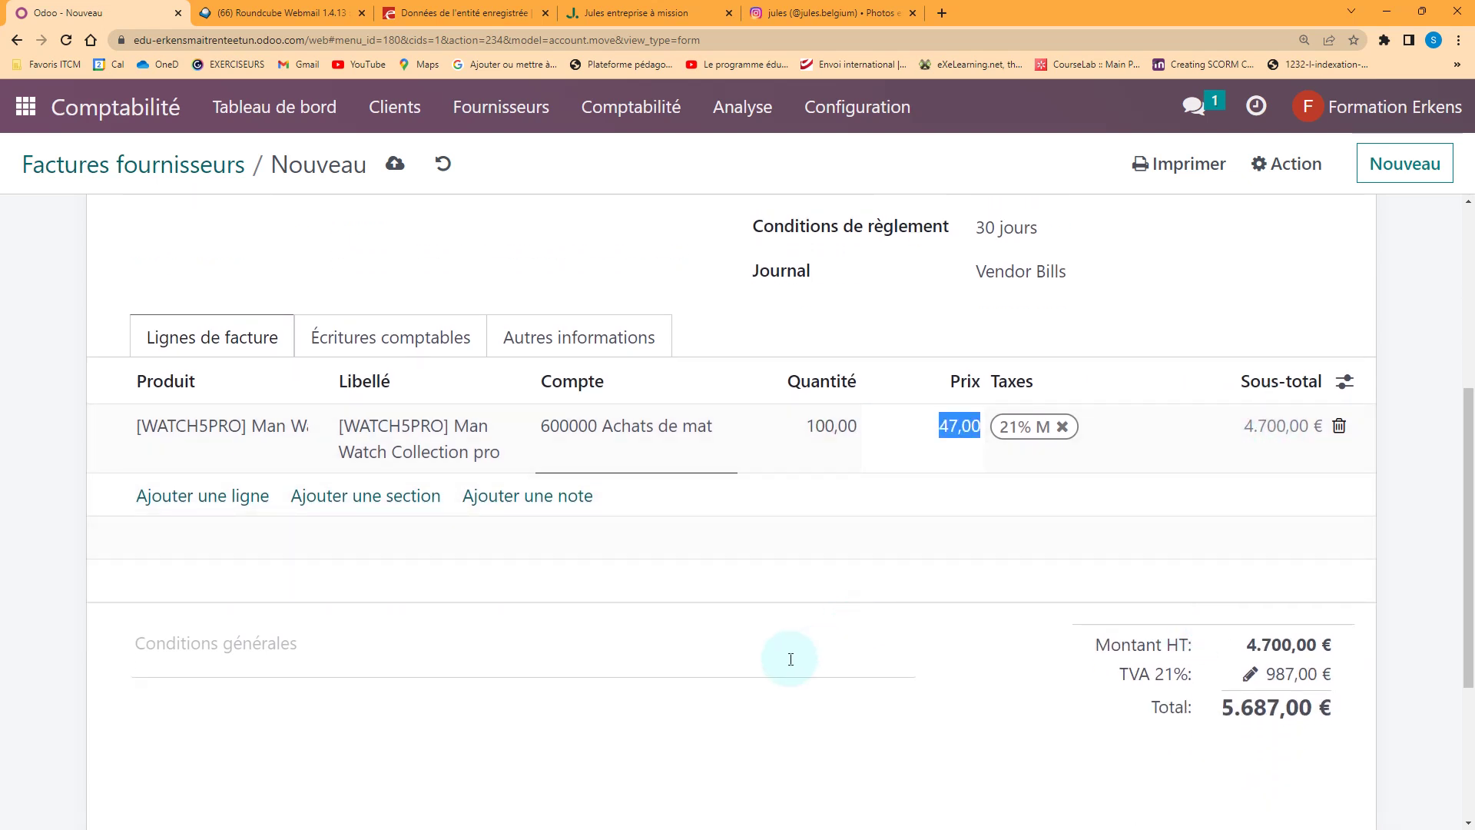
pyautogui.scroll(-1, 769, 614)
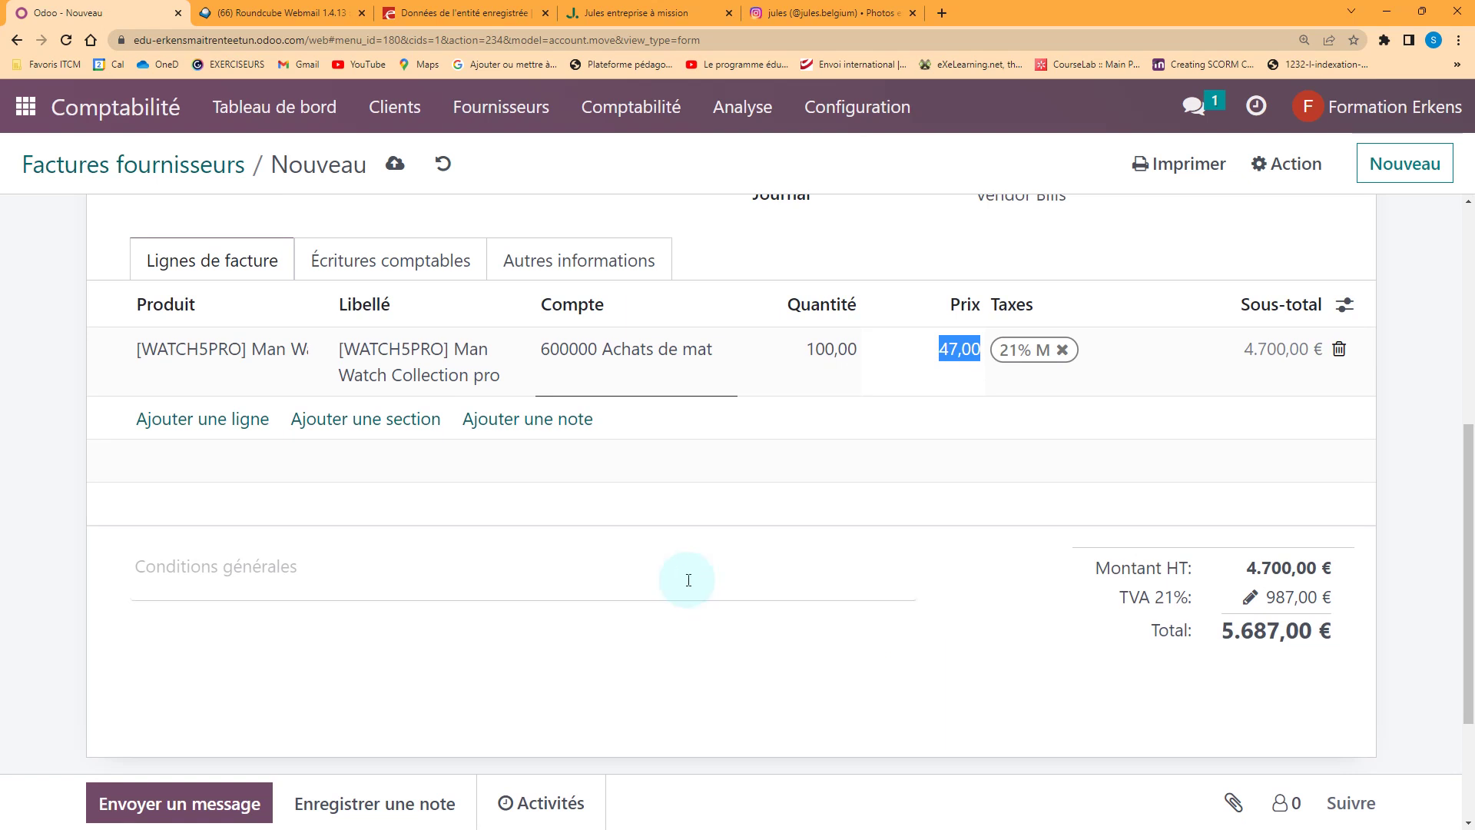
pyautogui.scroll(6, 753, 584)
pyautogui.click(385, 165)
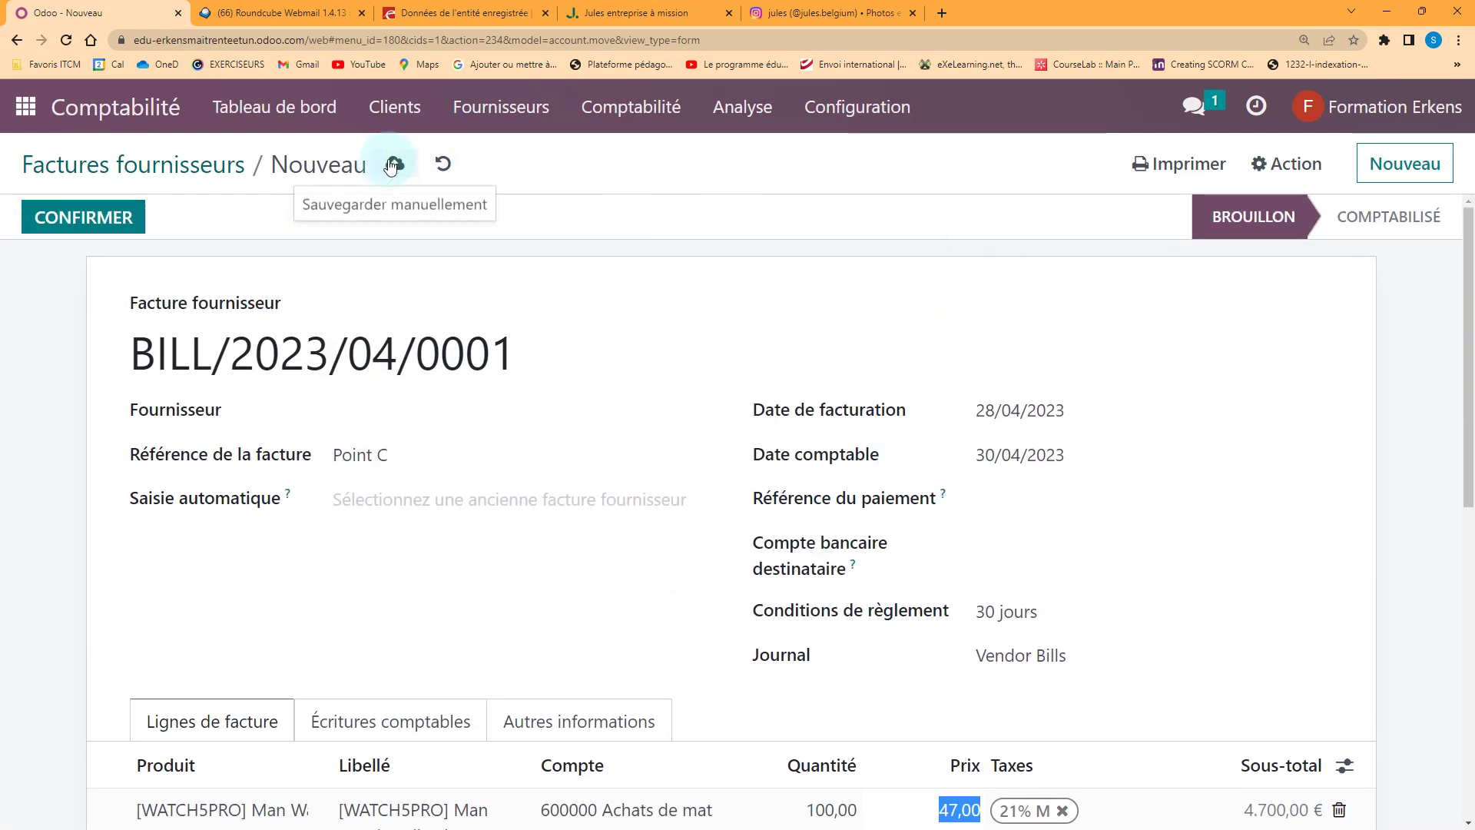
pyautogui.click(1061, 166)
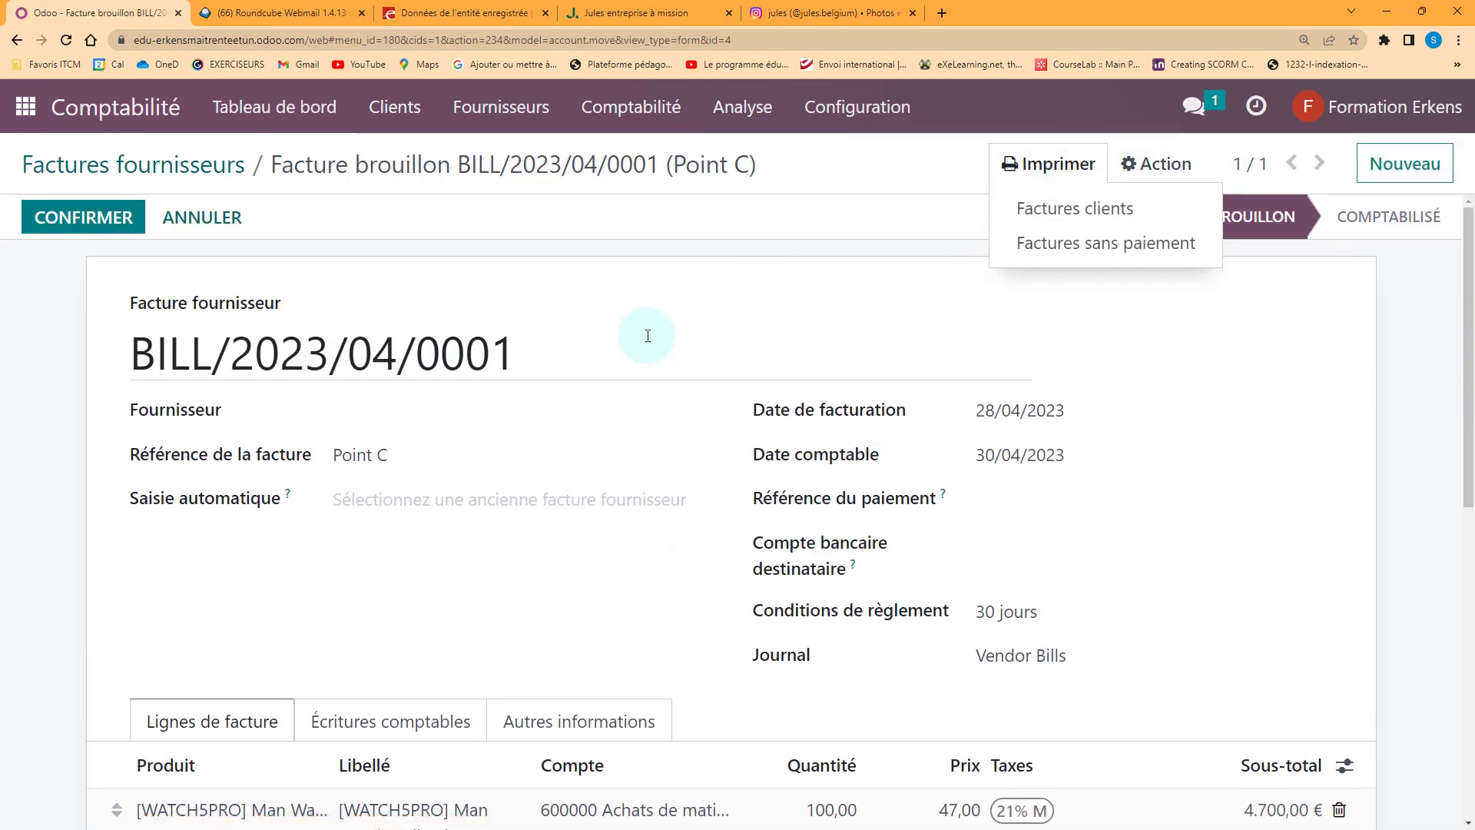
pyautogui.click(1085, 214)
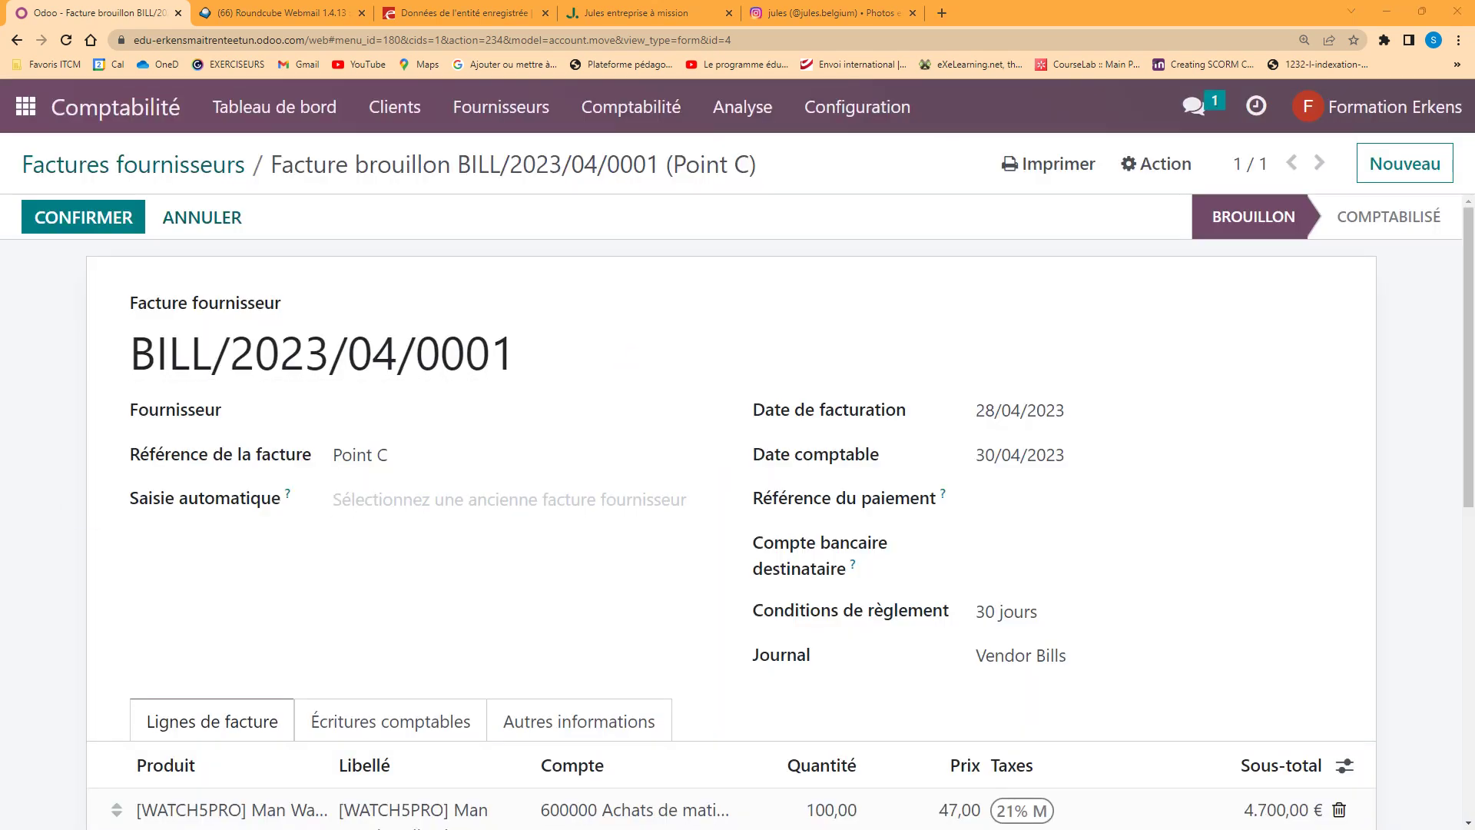
pyautogui.moveTo(0, 338); pyautogui.dragTo(681, 240)
# Review the Facture brouillon PDF for BILL/2023/04/0001 full screen, then close it
pyautogui.doubleClick(683, 242)
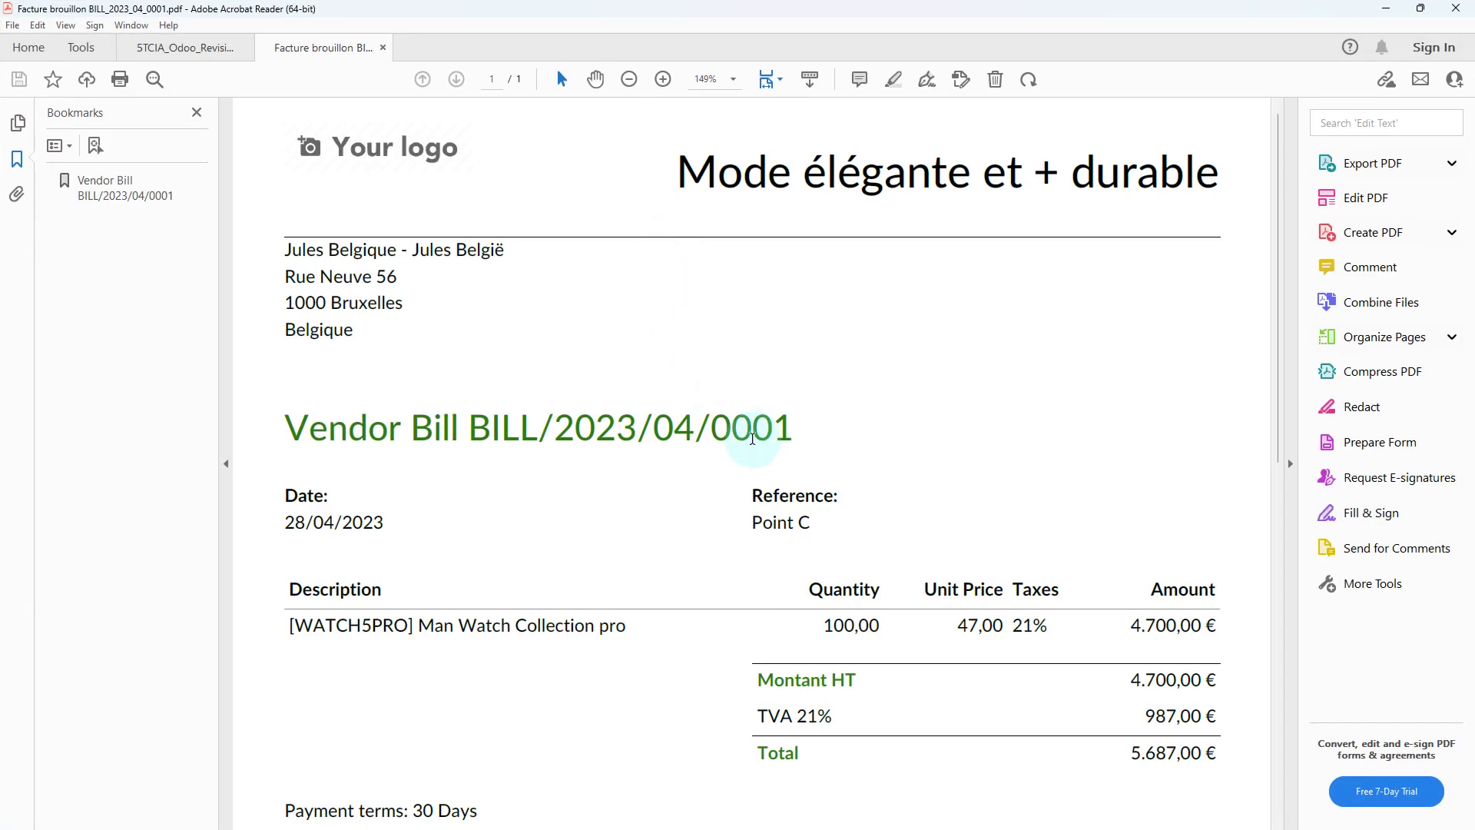
pyautogui.scroll(-7, 656, 401)
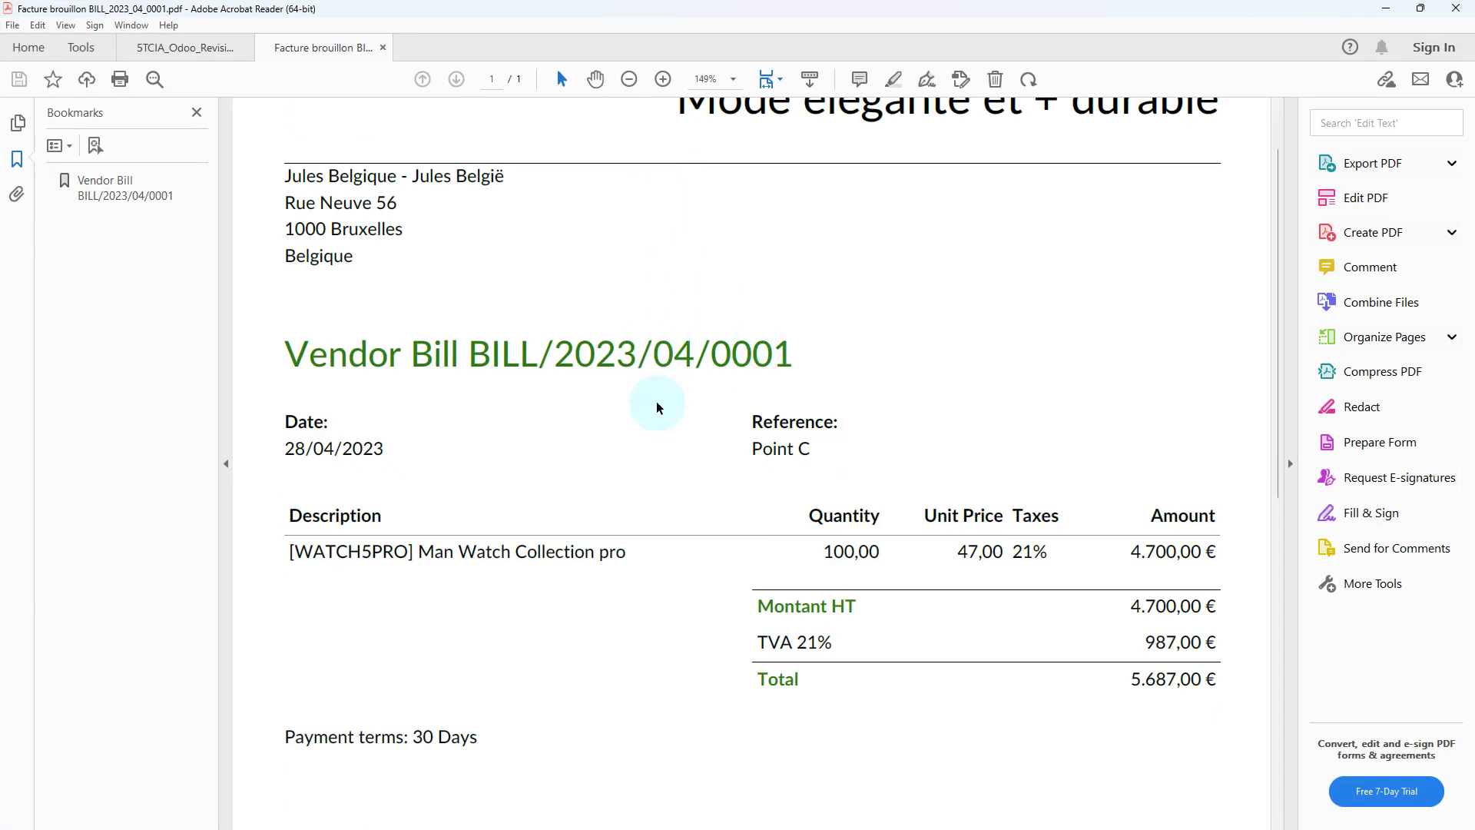
pyautogui.scroll(-2, 657, 407)
pyautogui.scroll(6, 657, 407)
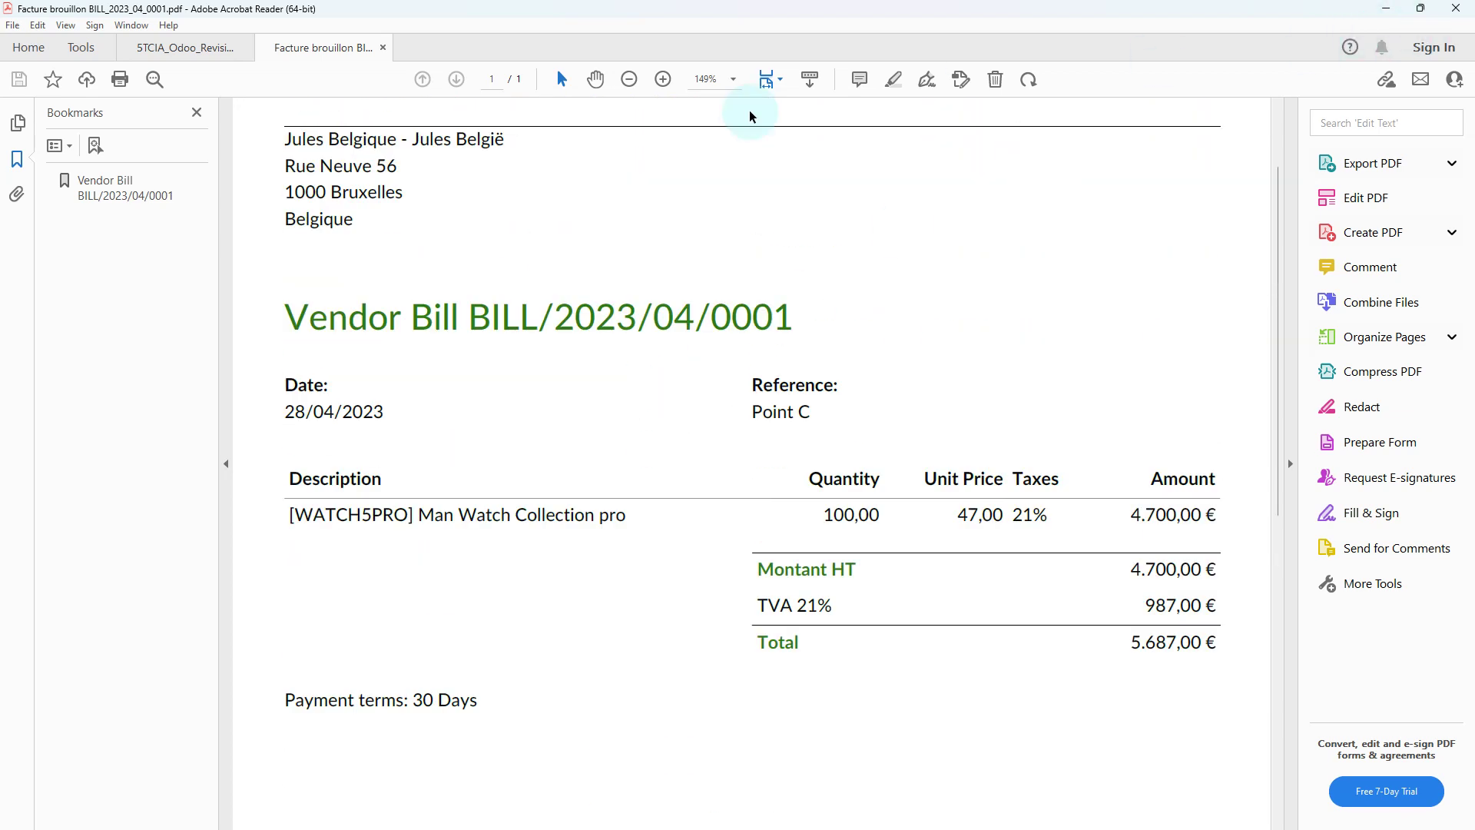
pyautogui.click(383, 47)
pyautogui.moveTo(1317, 14); pyautogui.dragTo(0, 145)
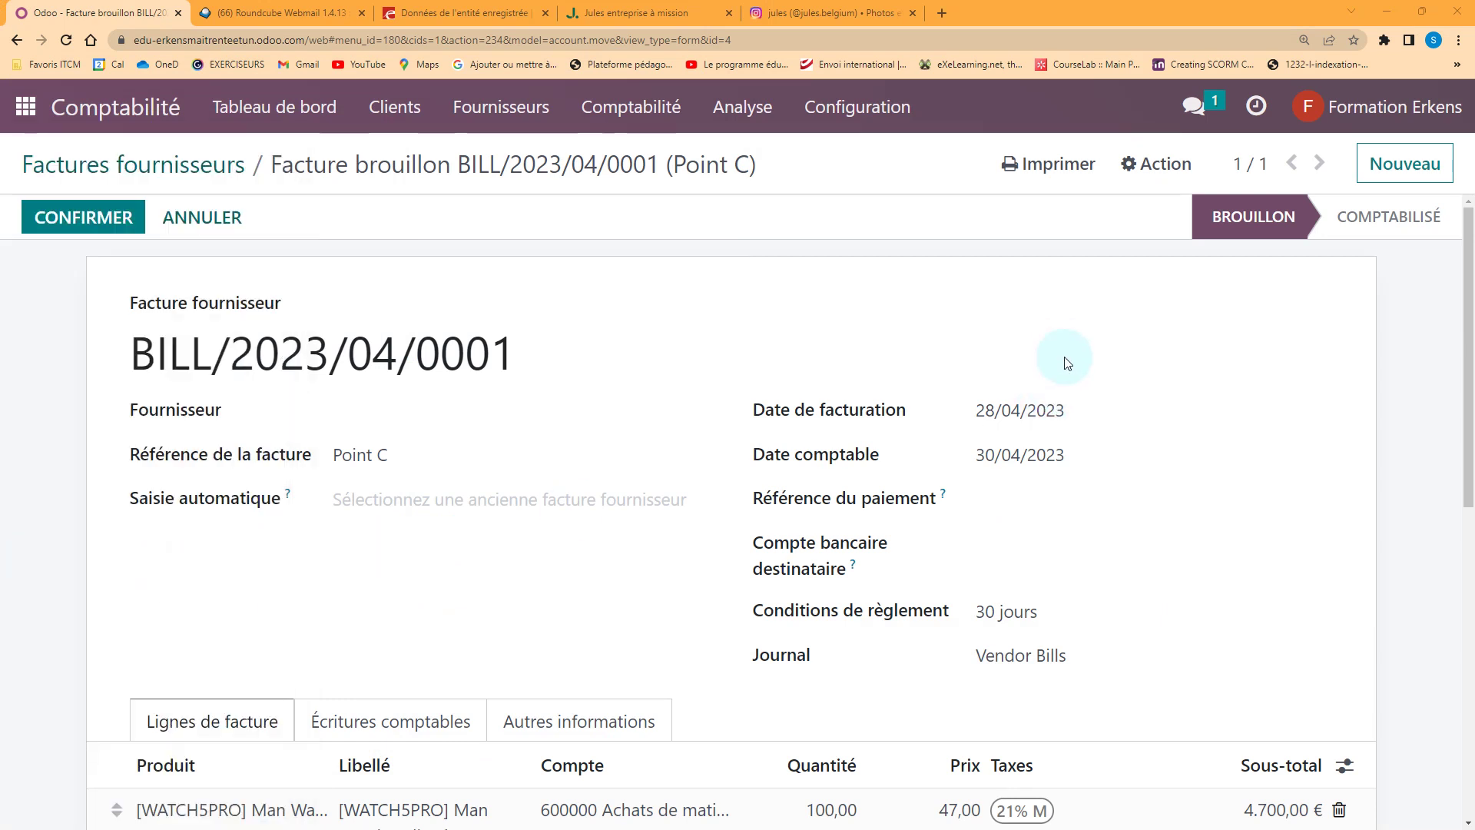
# Resolve the missing-supplier error on posting by choosing Ice Sa as the bill's supplier
pyautogui.click(102, 217)
pyautogui.click(127, 312)
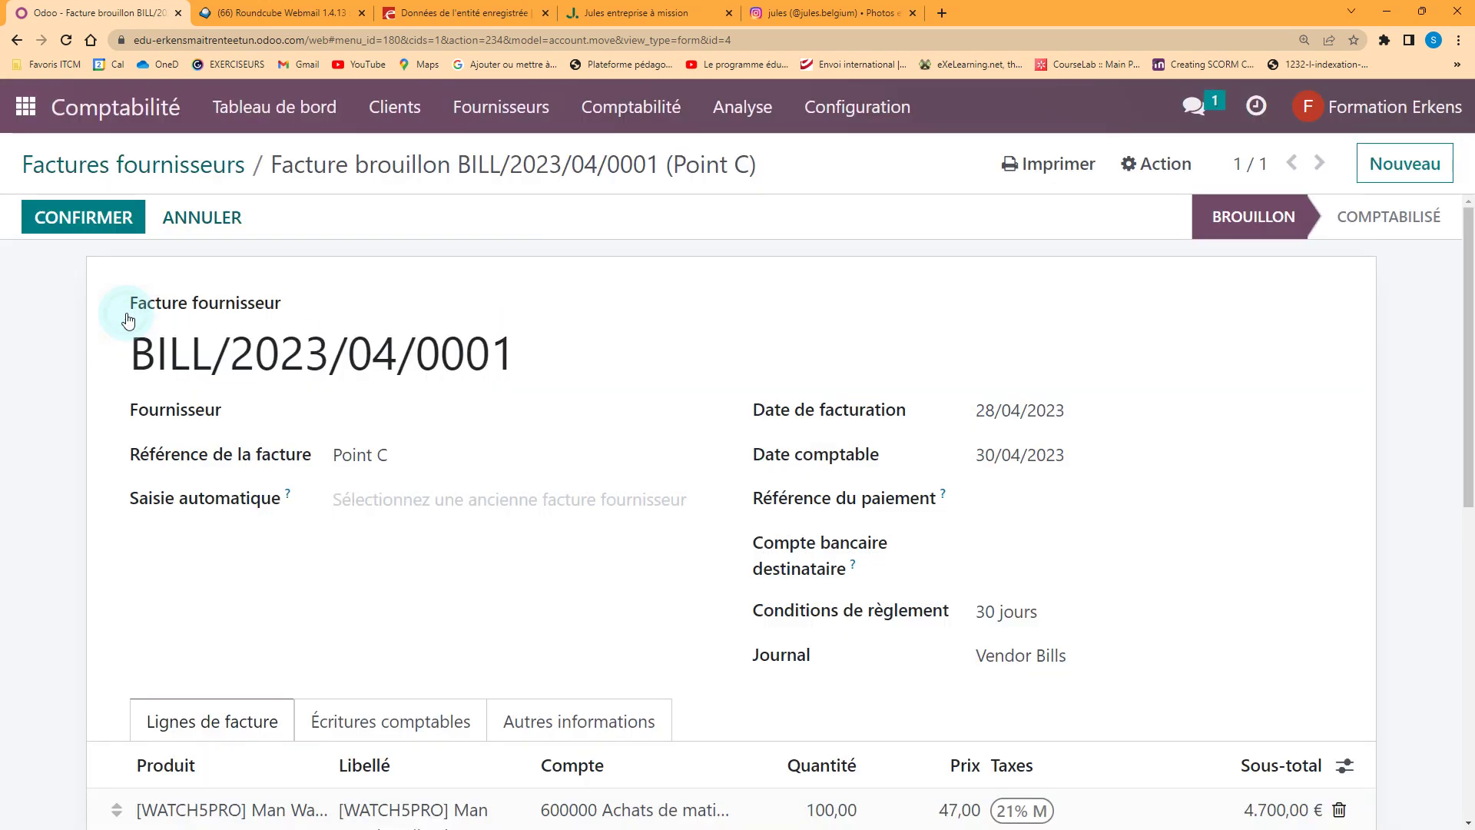
pyautogui.click(370, 414)
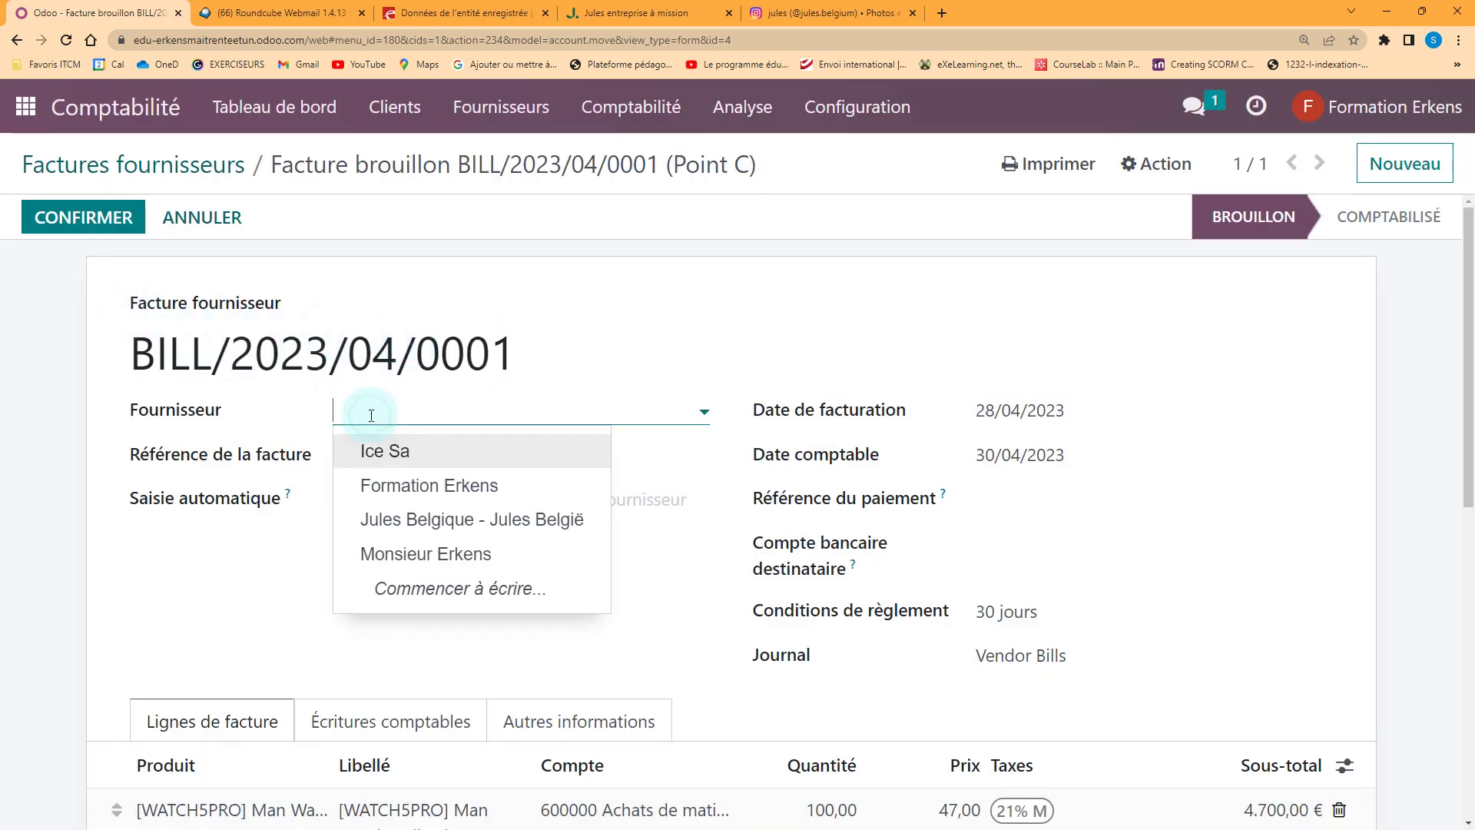
pyautogui.click(408, 461)
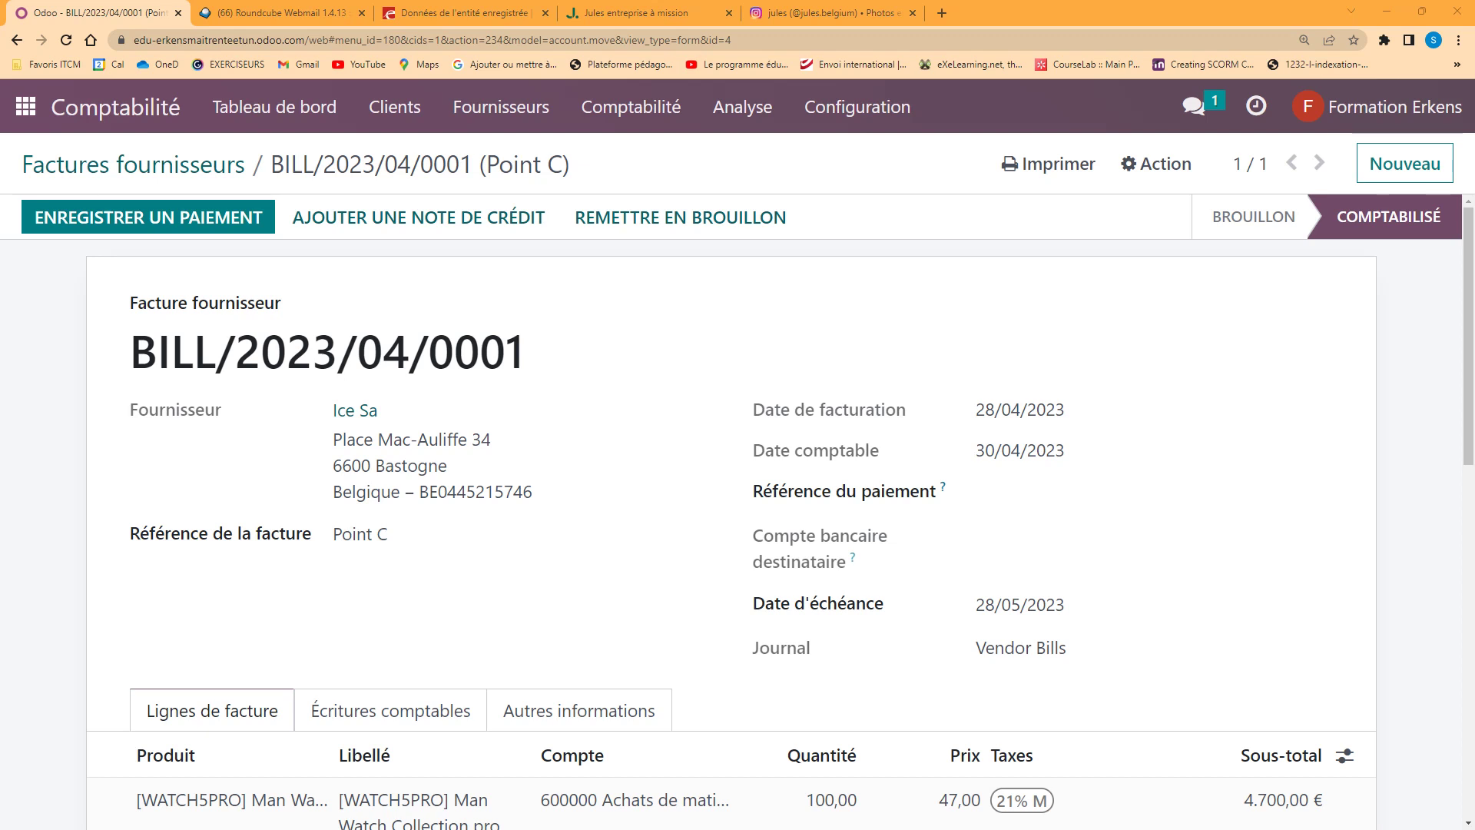
pyautogui.scroll(-4, 1126, 566)
pyautogui.scroll(4, 757, 546)
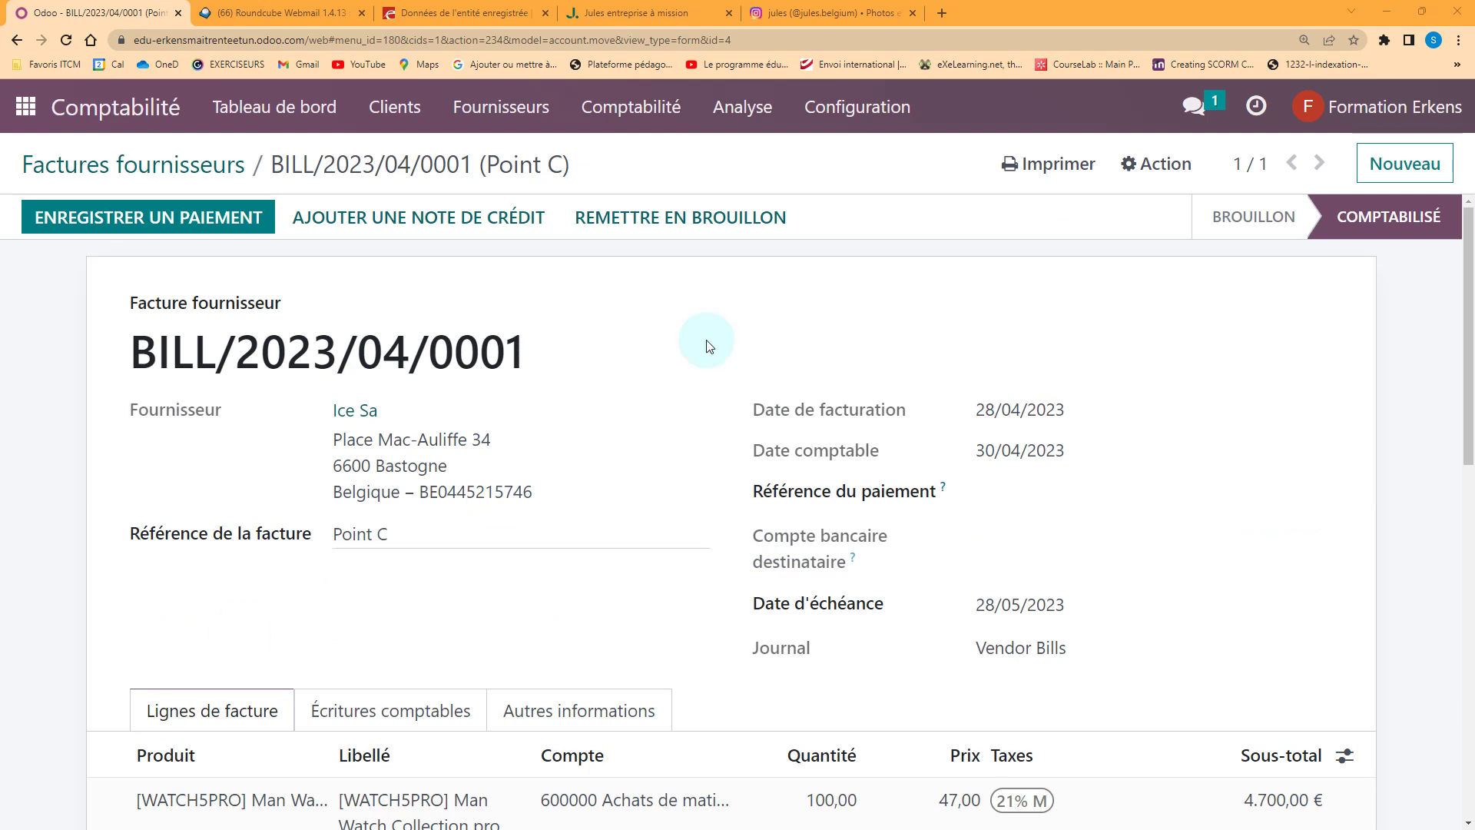
# Create and save customer Royal Orée Tennis Hockey Bridge from its pasted VAT number lookup
pyautogui.click(396, 112)
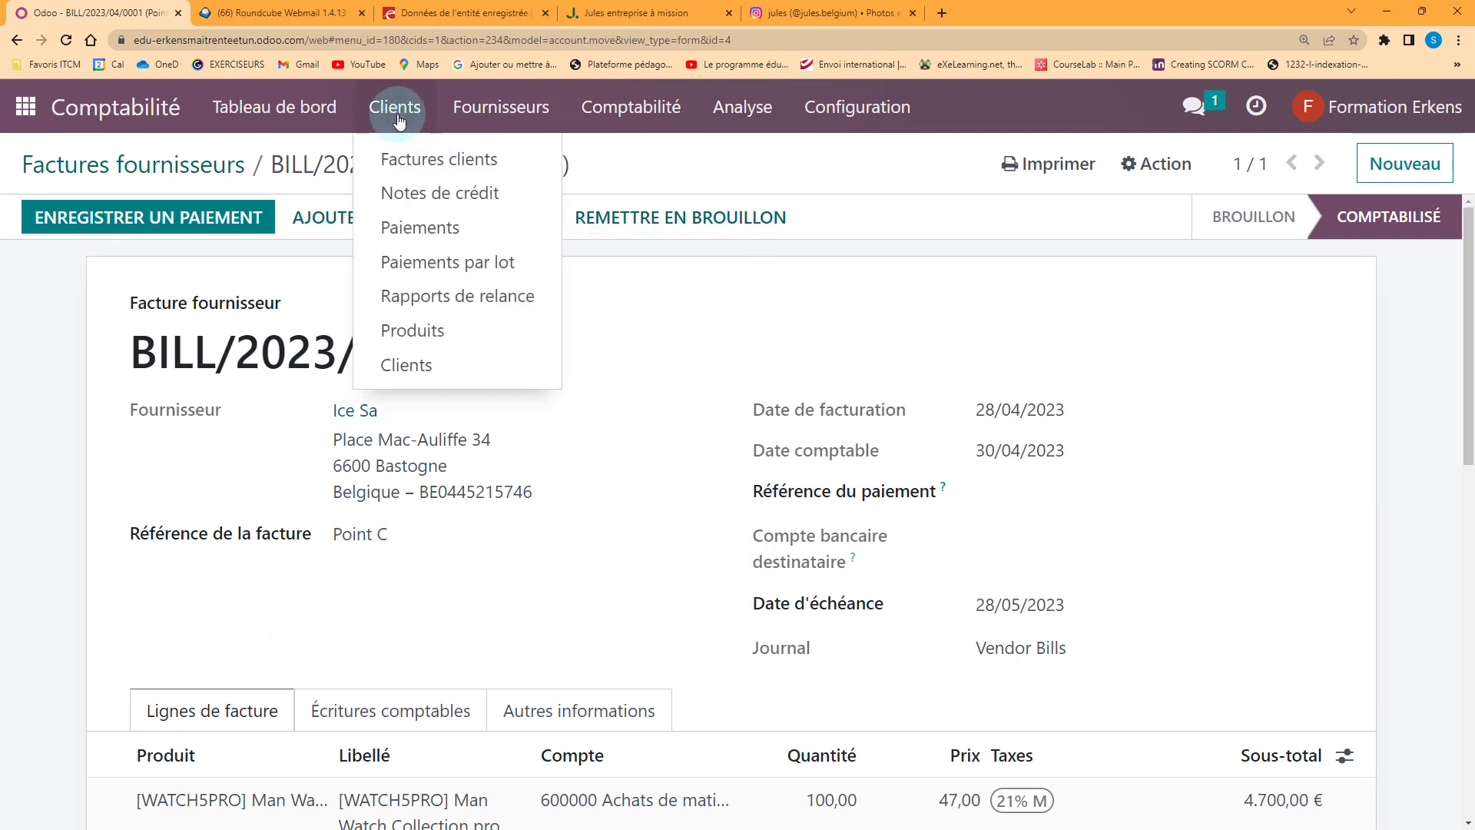
pyautogui.click(422, 366)
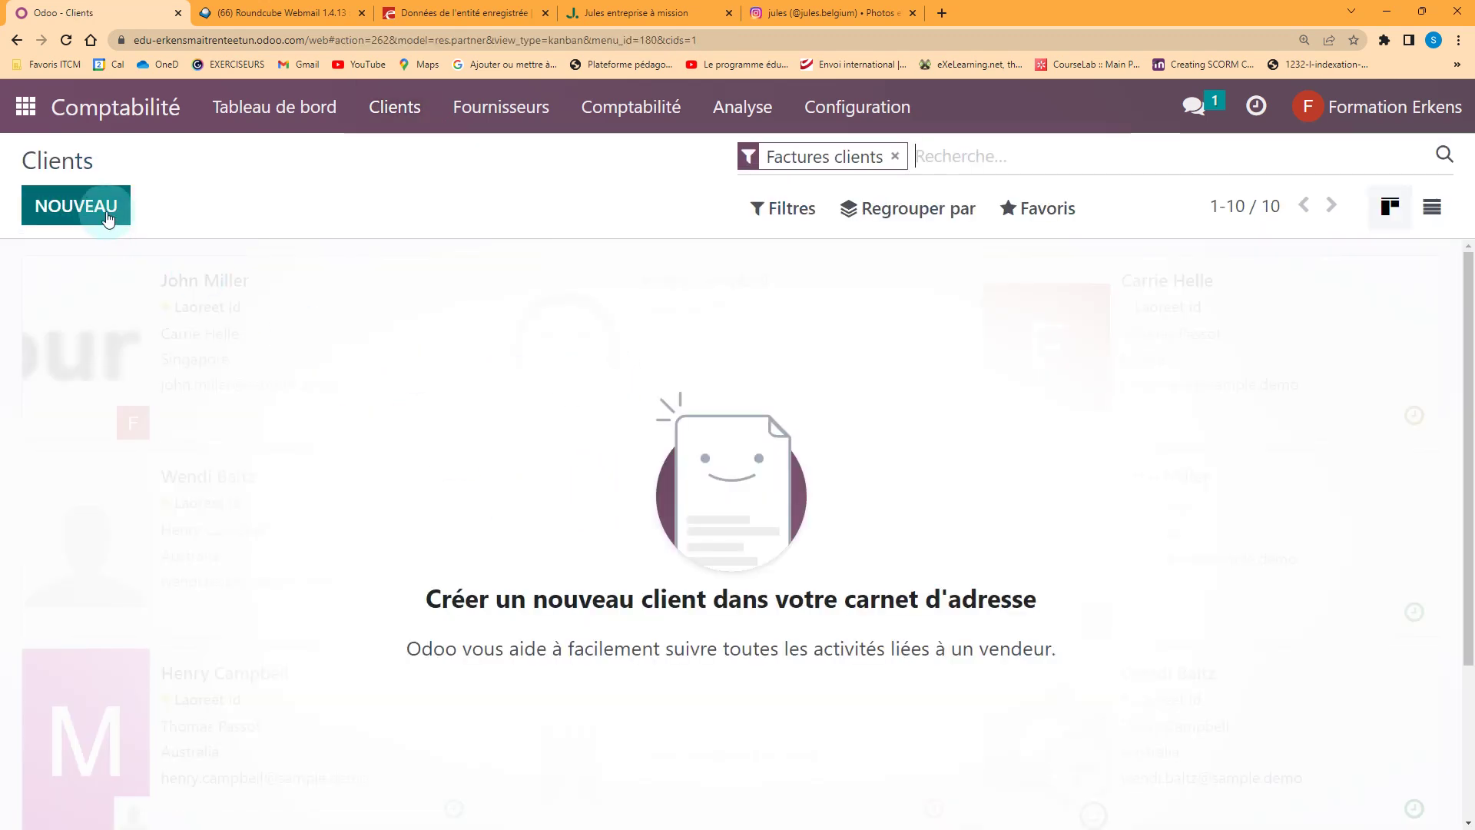
pyautogui.click(100, 206)
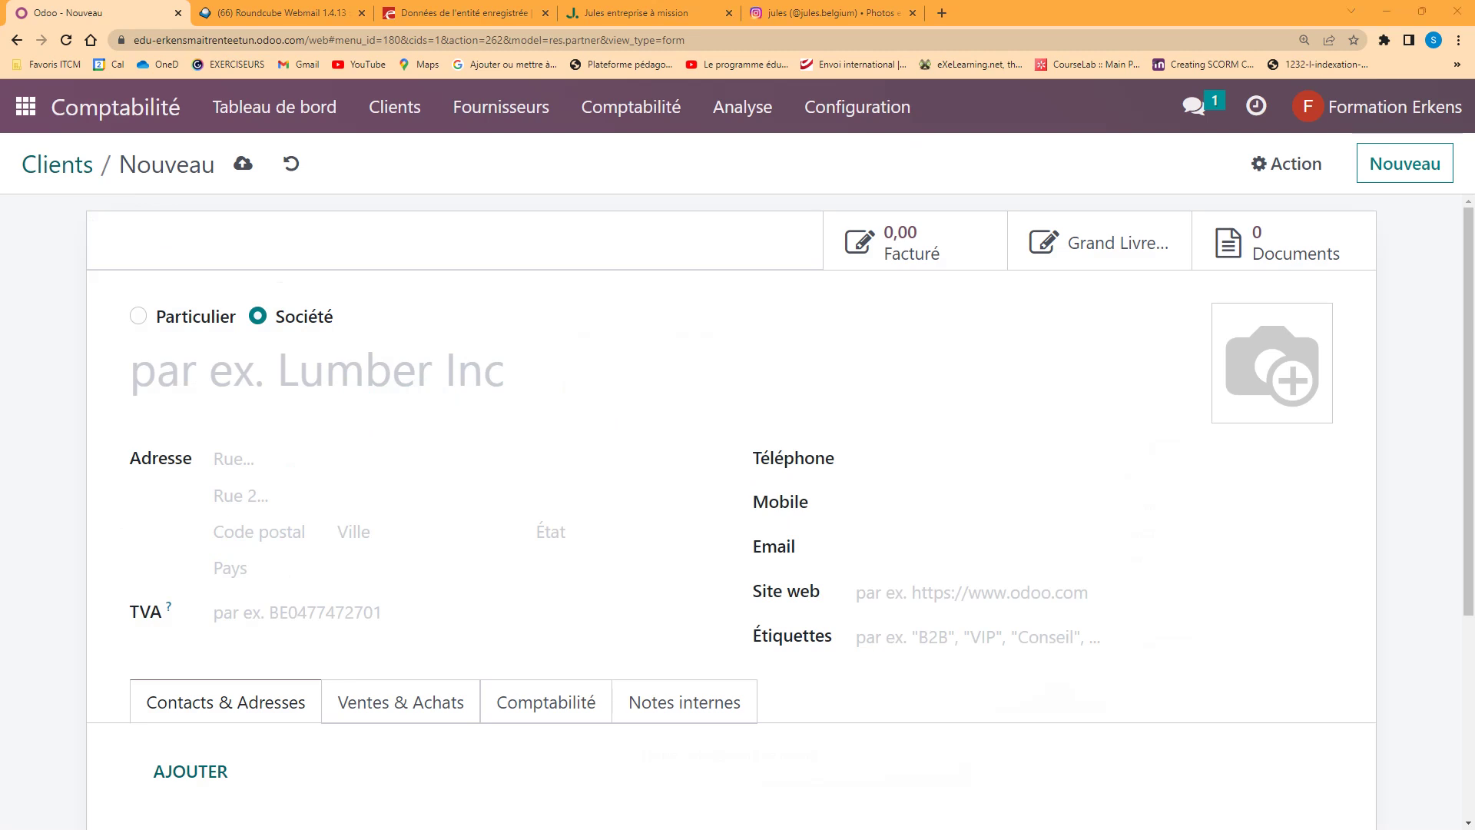
pyautogui.click(226, 612)
pyautogui.click(373, 659)
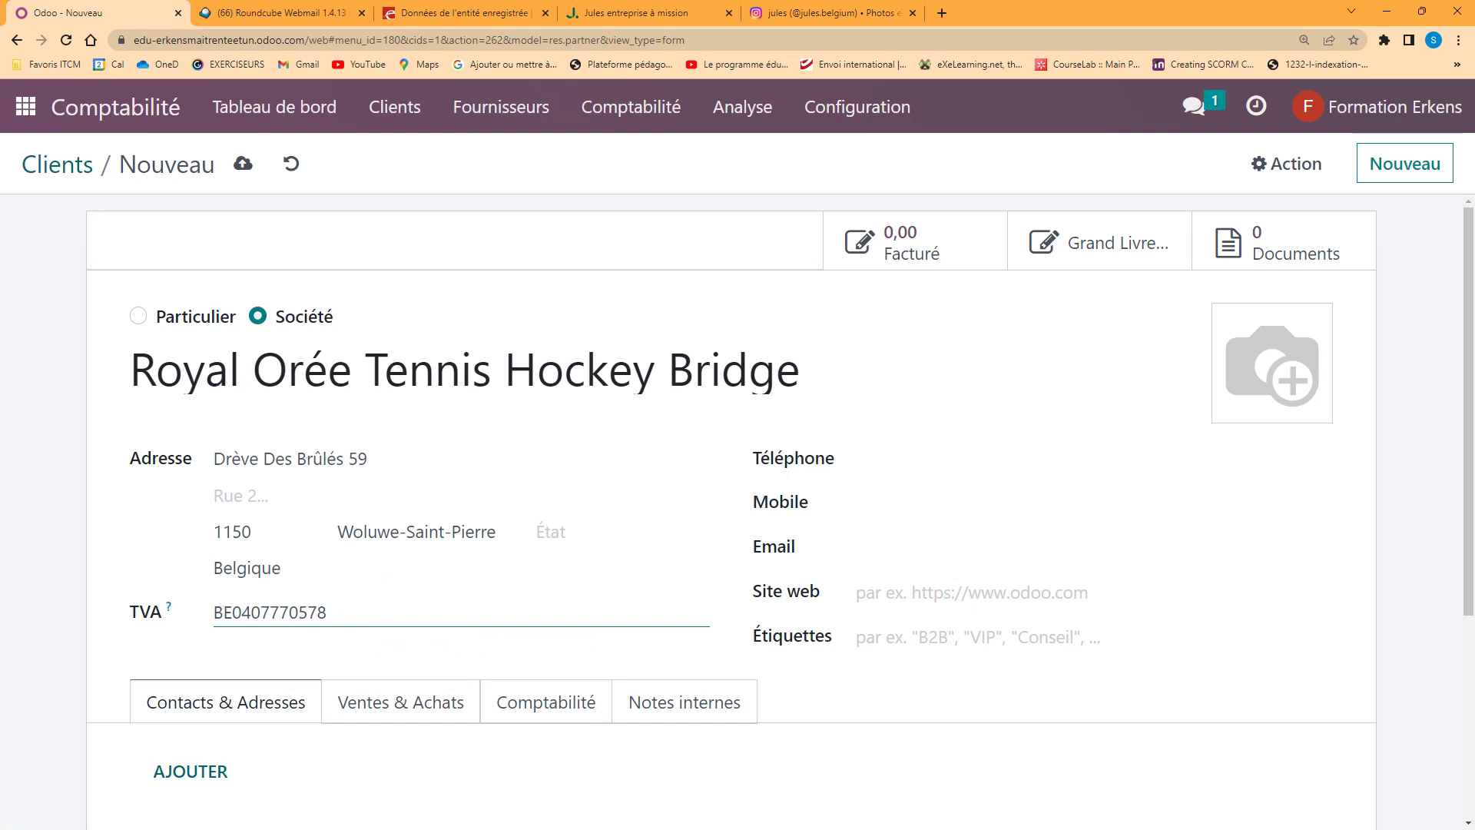
pyautogui.click(238, 163)
# Start a new draft customer invoice, INV/2023/00001, from Factures clients
pyautogui.click(432, 108)
pyautogui.click(404, 158)
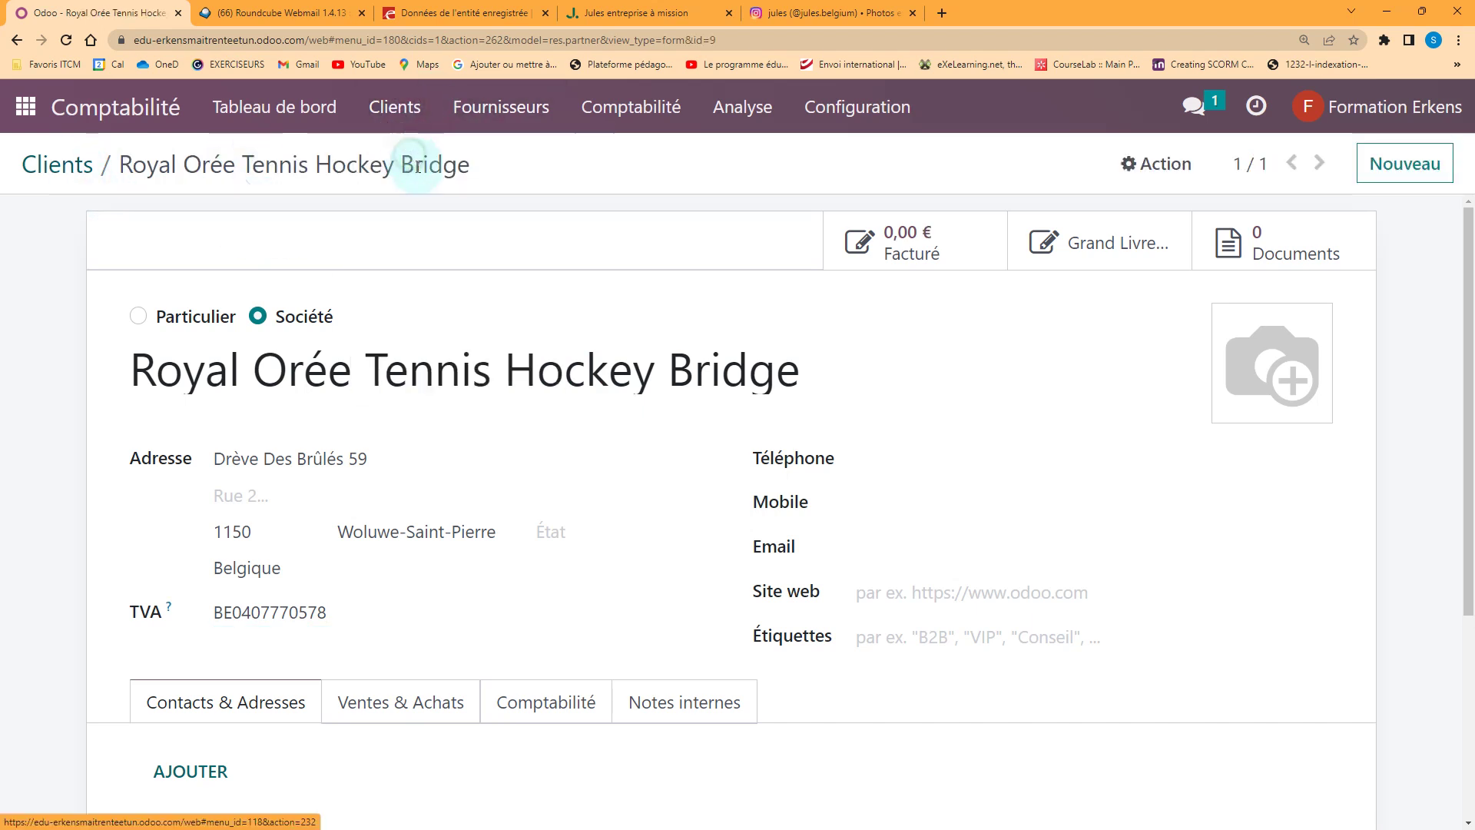
pyautogui.hotkey('alt', 'c')
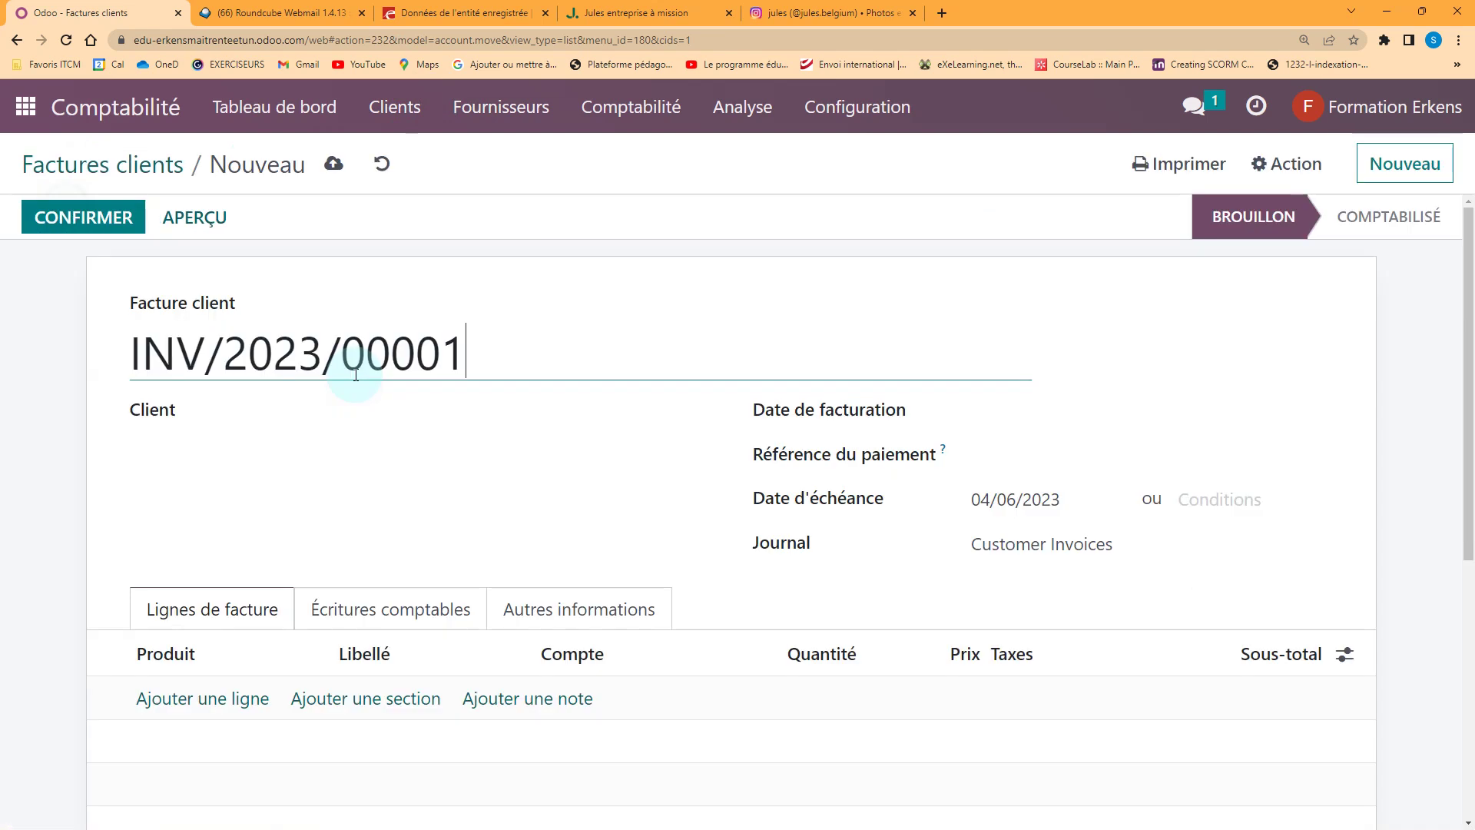
# Set the client to Royal Orée Tennis Hockey Bridge and payment terms to 21 jours fdmois
pyautogui.click(237, 416)
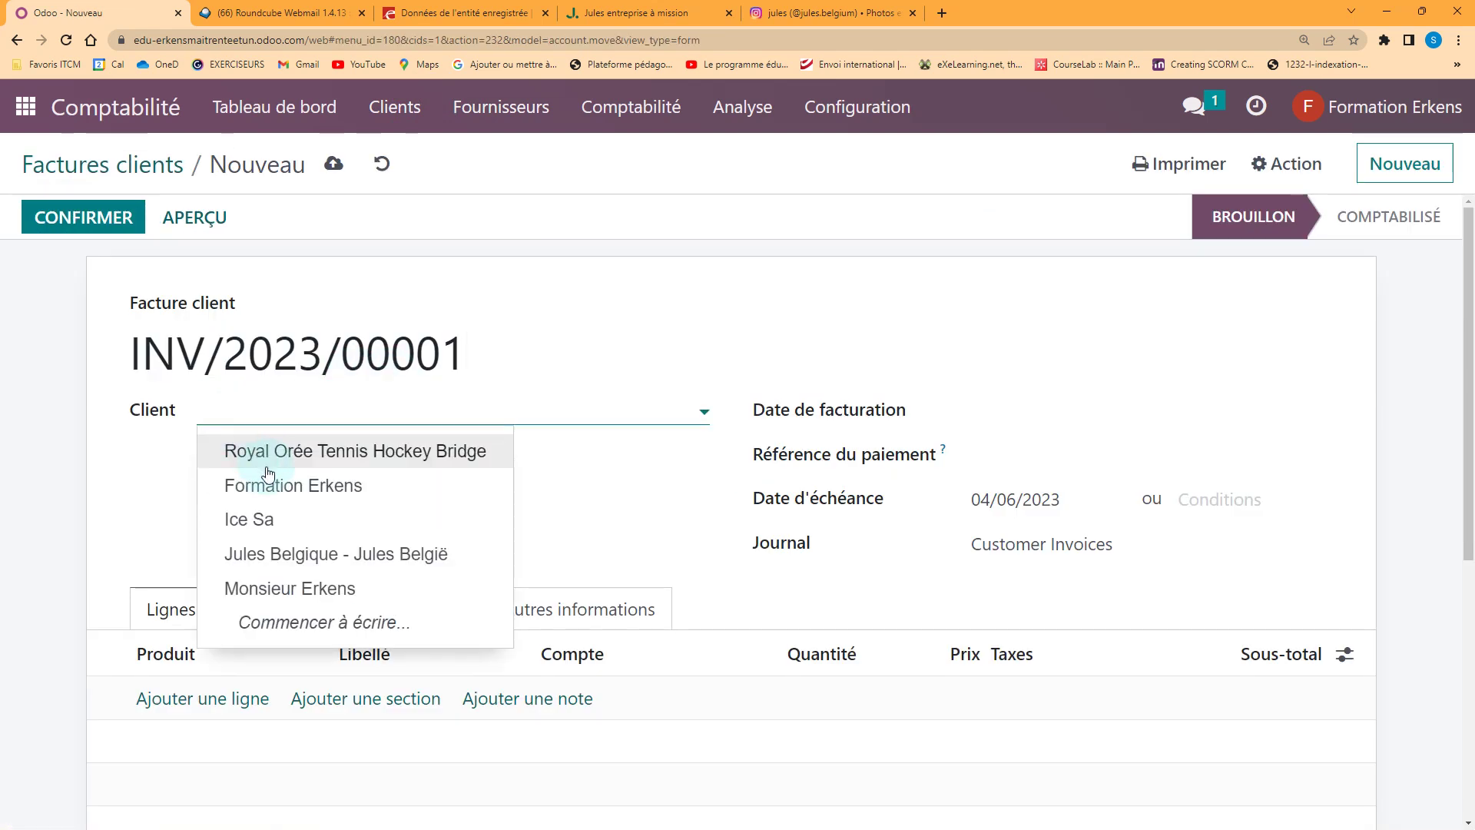
pyautogui.click(307, 451)
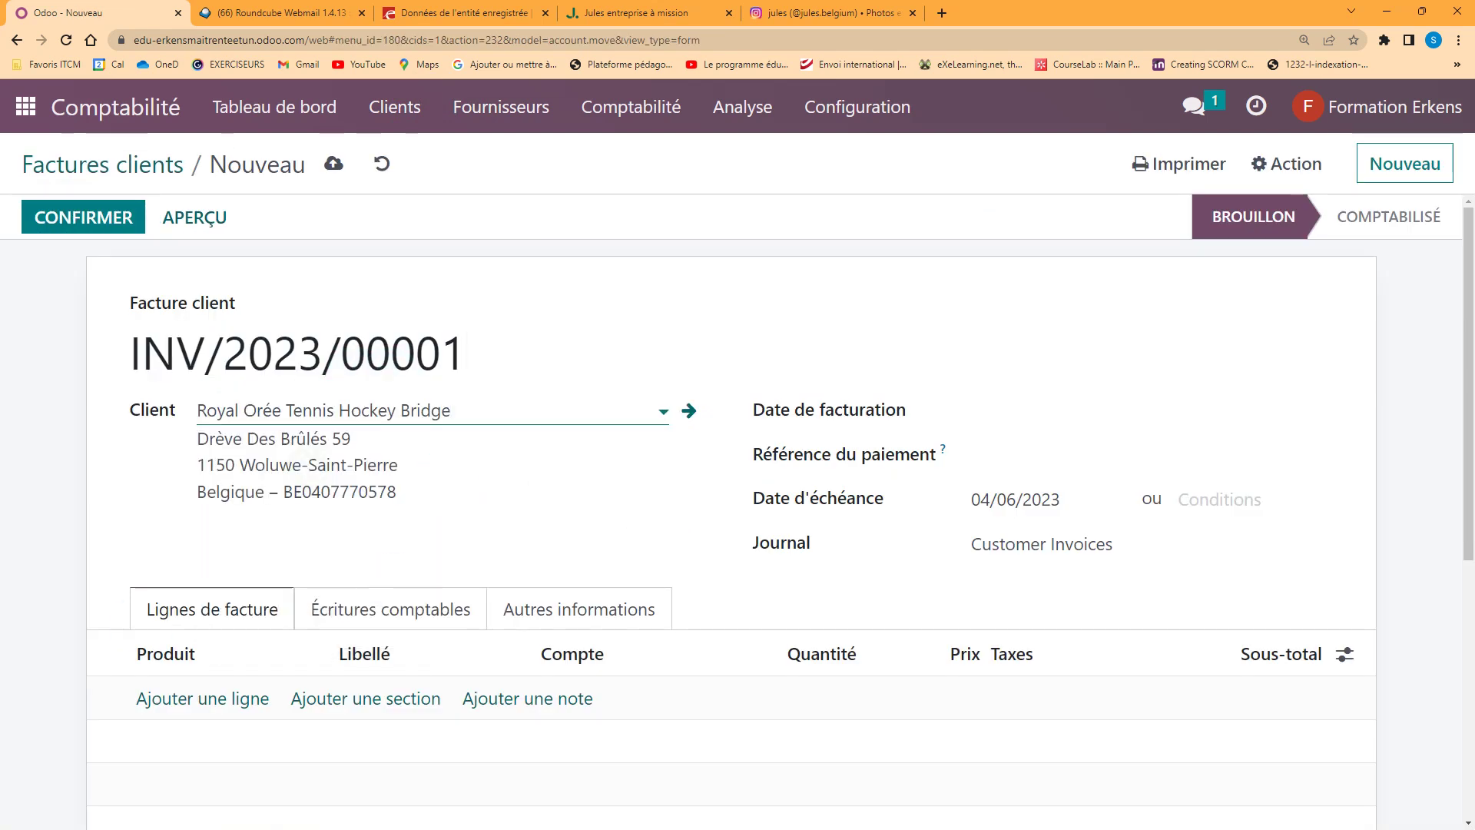
pyautogui.click(1201, 500)
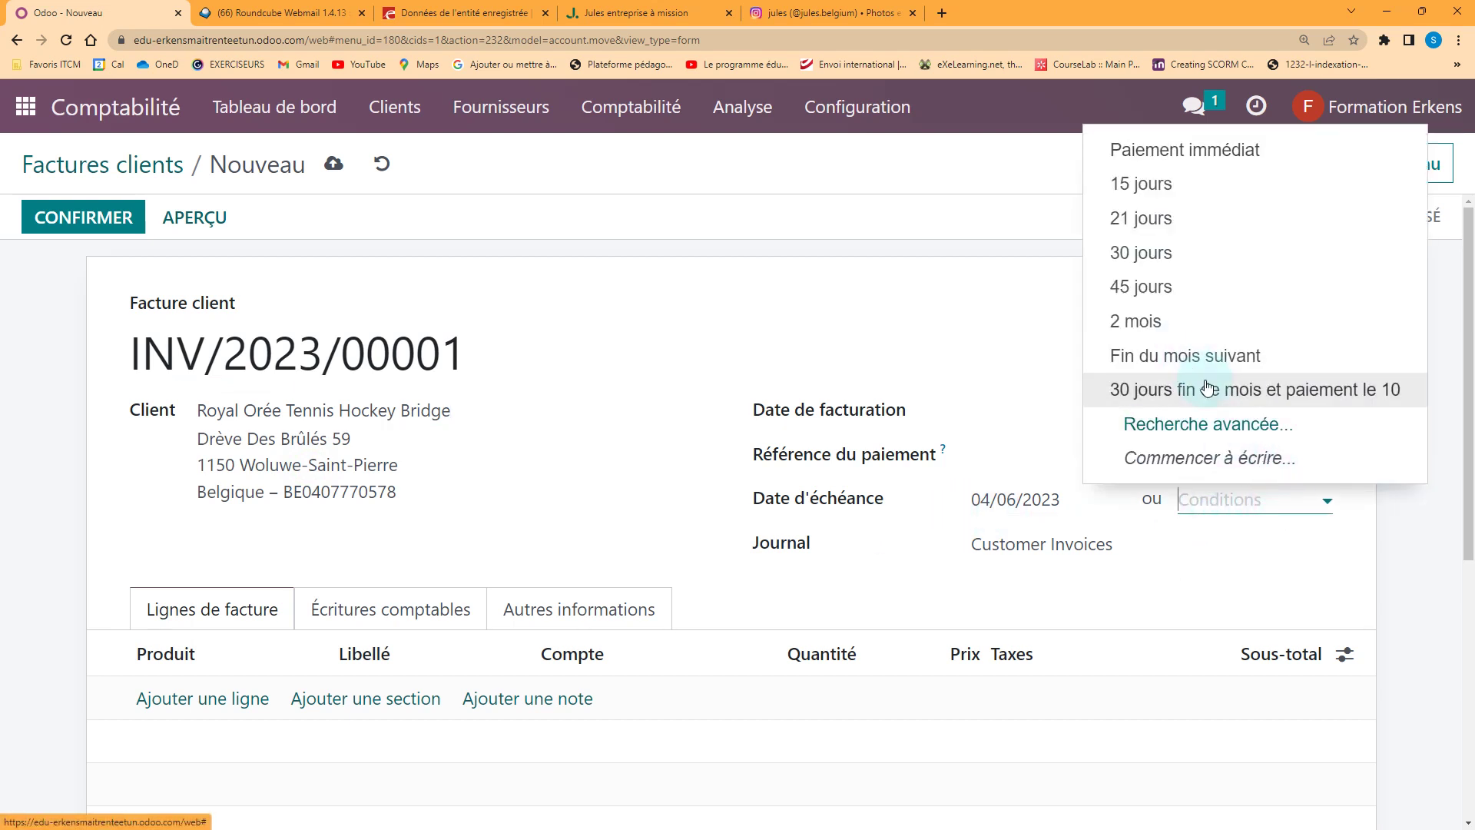
pyautogui.click(1204, 434)
pyautogui.scroll(-2, 262, 492)
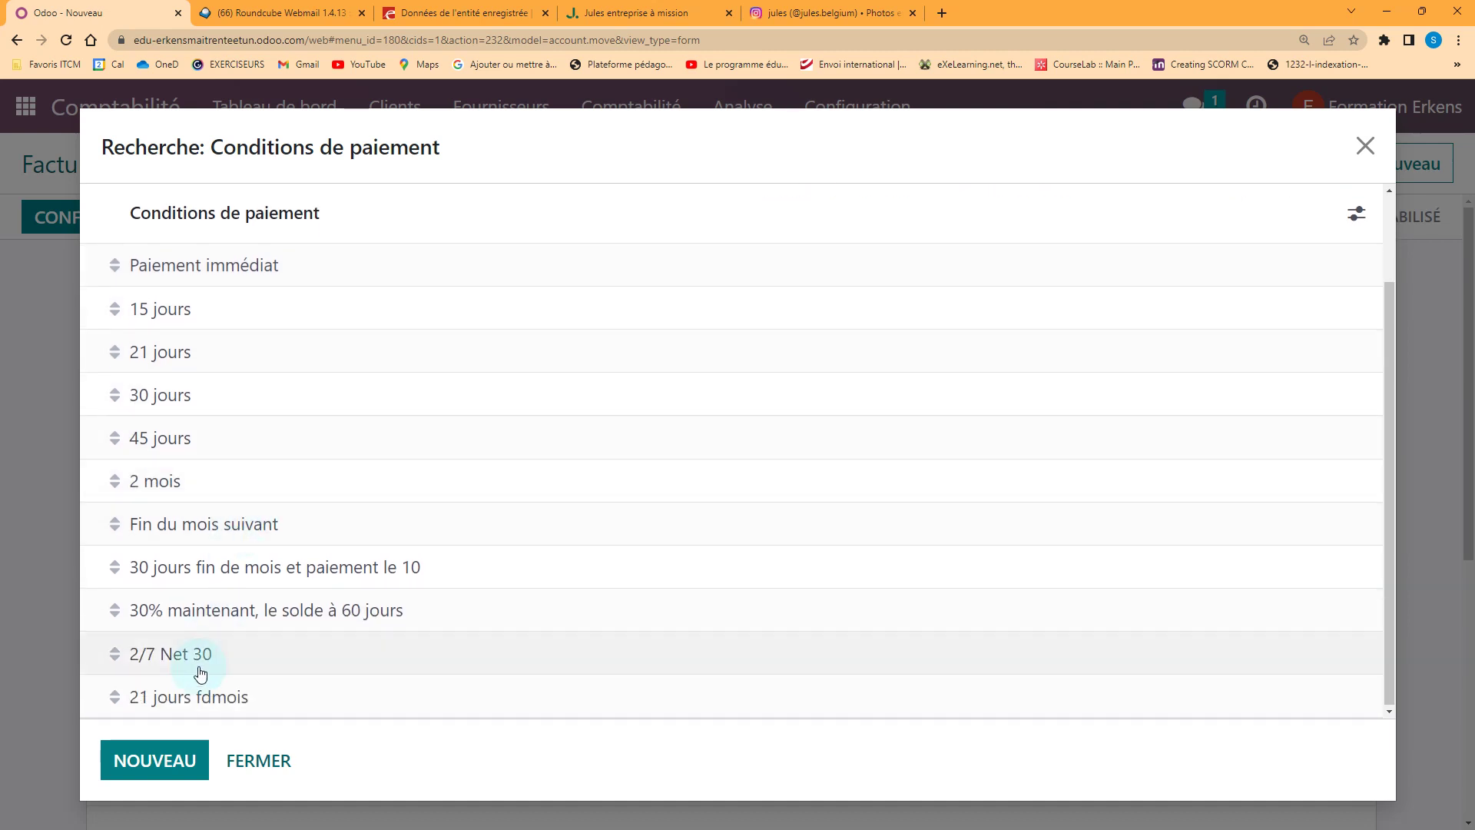
pyautogui.click(201, 699)
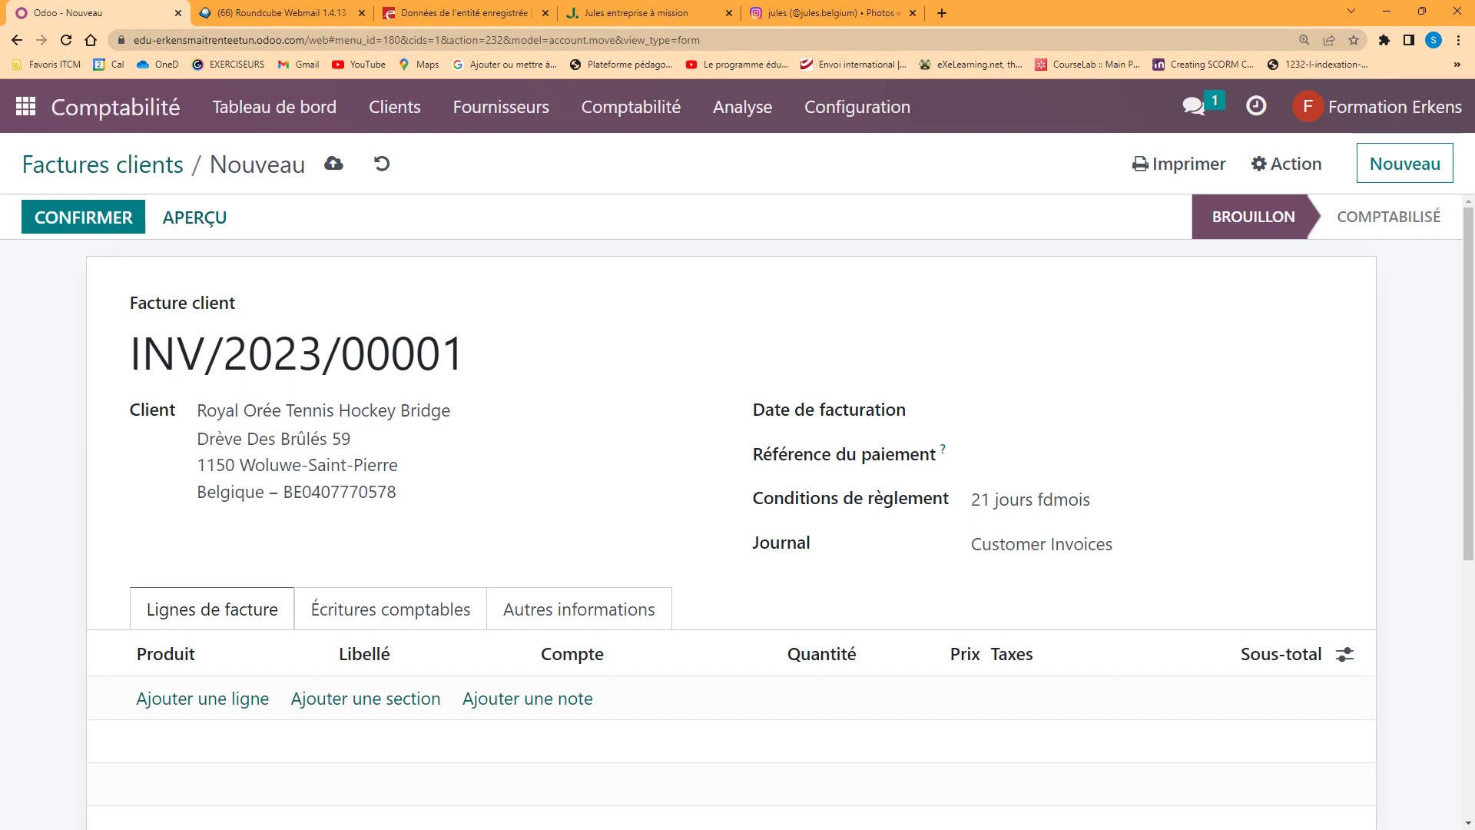
# Open a blank new payment-term form from the payment-terms advanced search
pyautogui.click(1066, 495)
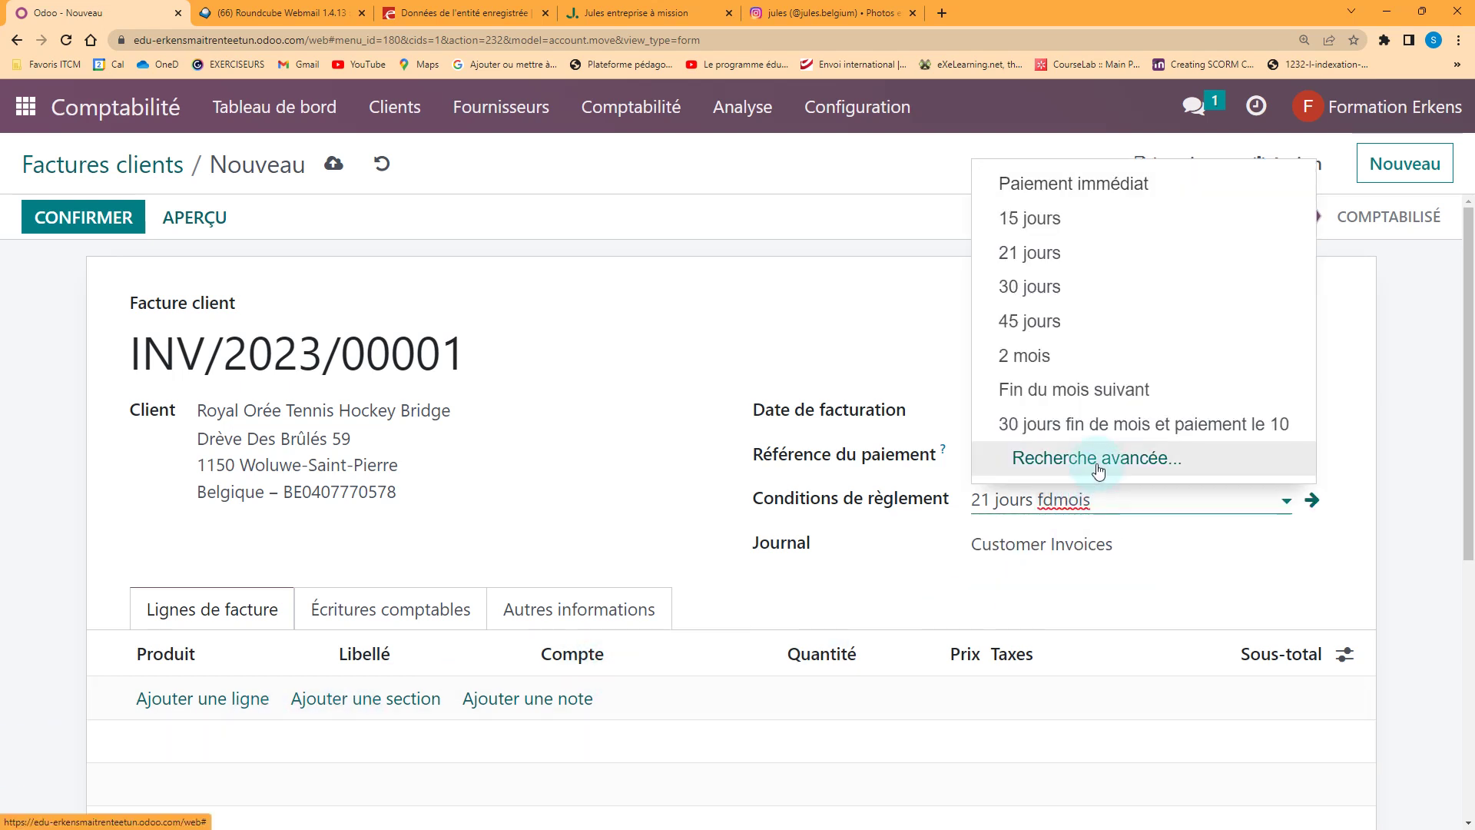
pyautogui.click(1097, 458)
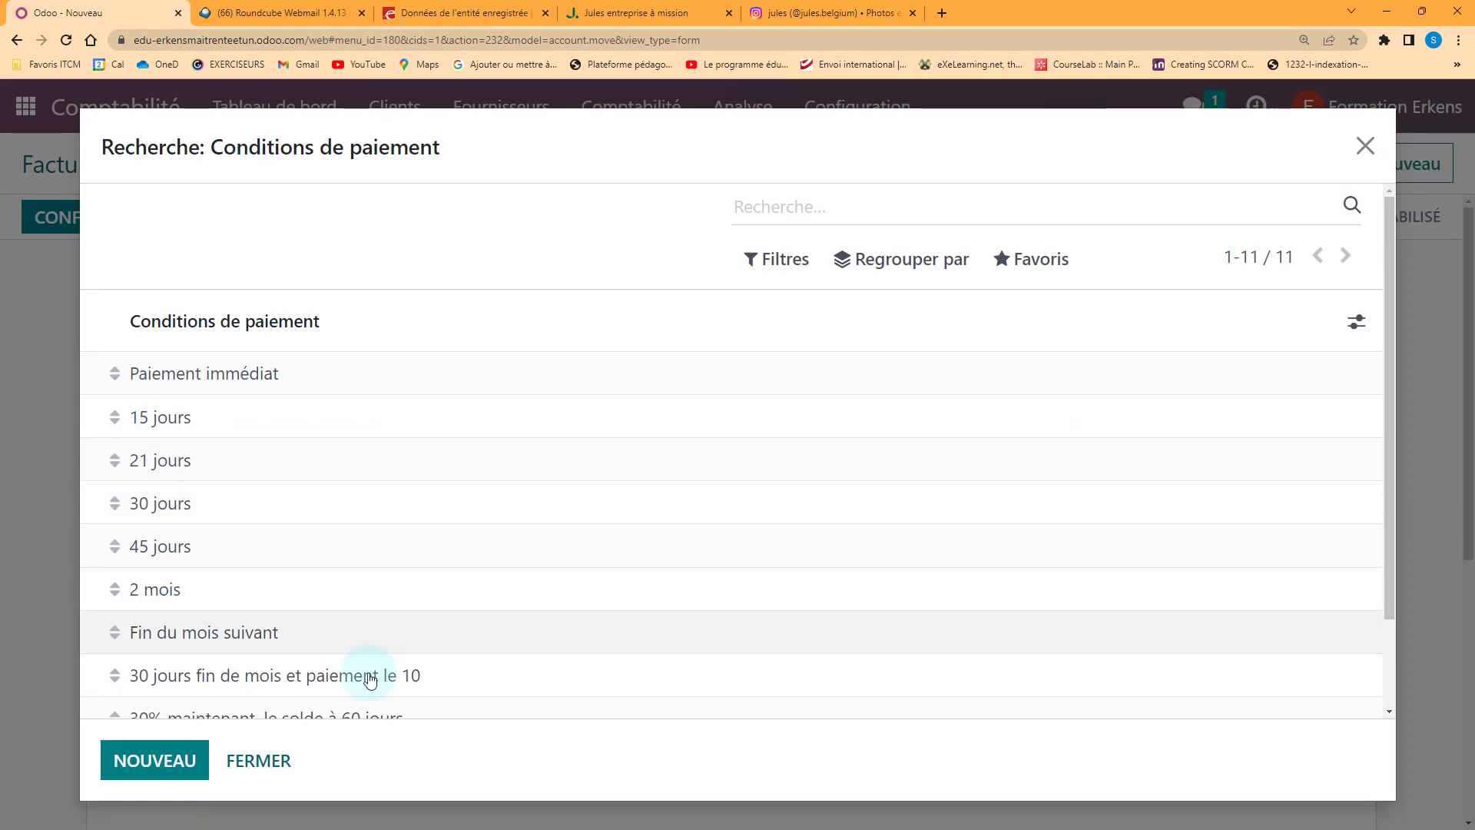
pyautogui.scroll(-2, 362, 676)
pyautogui.click(156, 762)
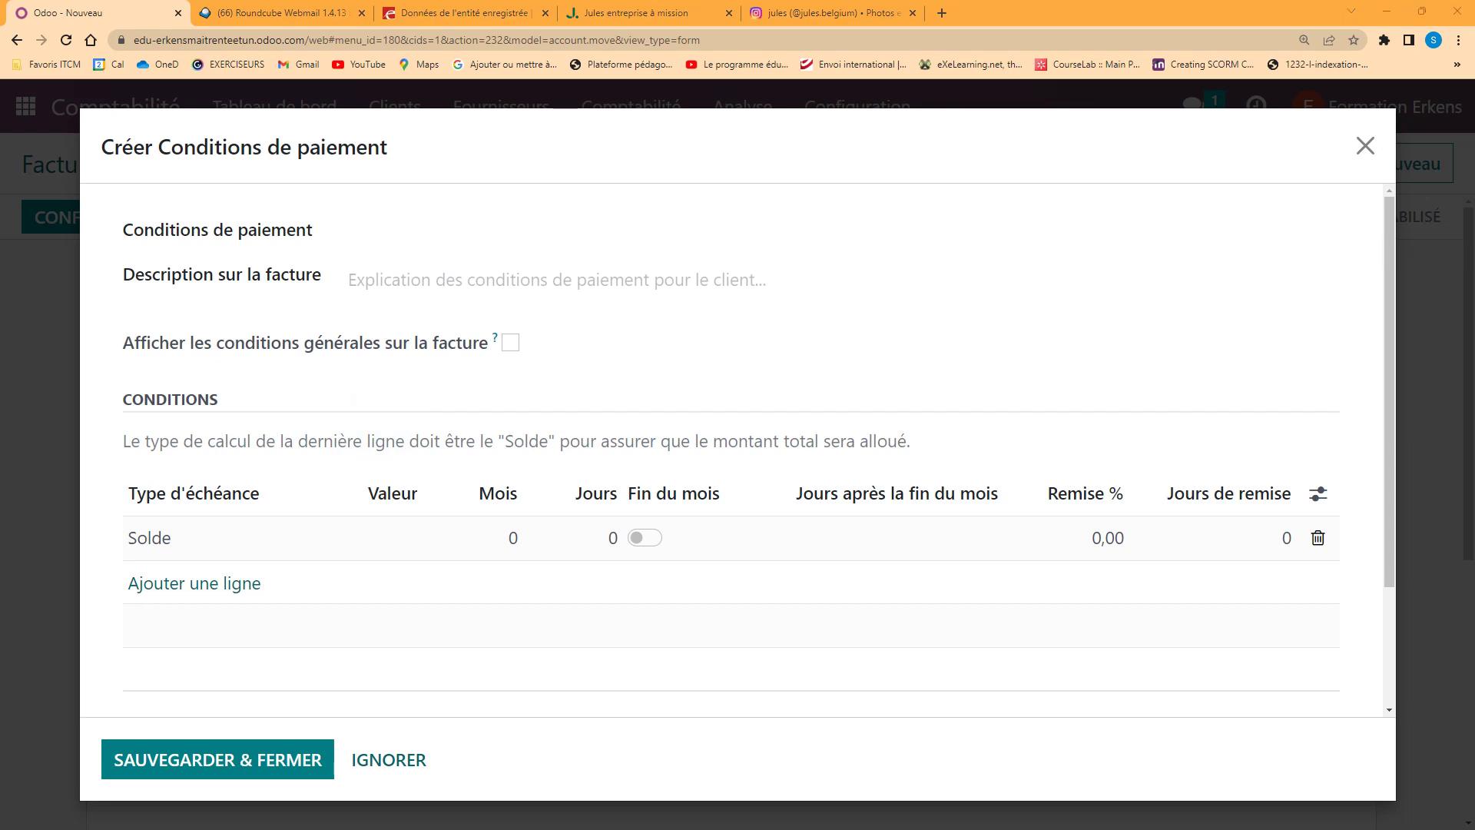
# Name the new payment term 60j fdmois and paste its invoice description
pyautogui.click(379, 232)
pyautogui.click(373, 274)
pyautogui.write('60 jours fin de mois de facturation')
pyautogui.click(367, 232)
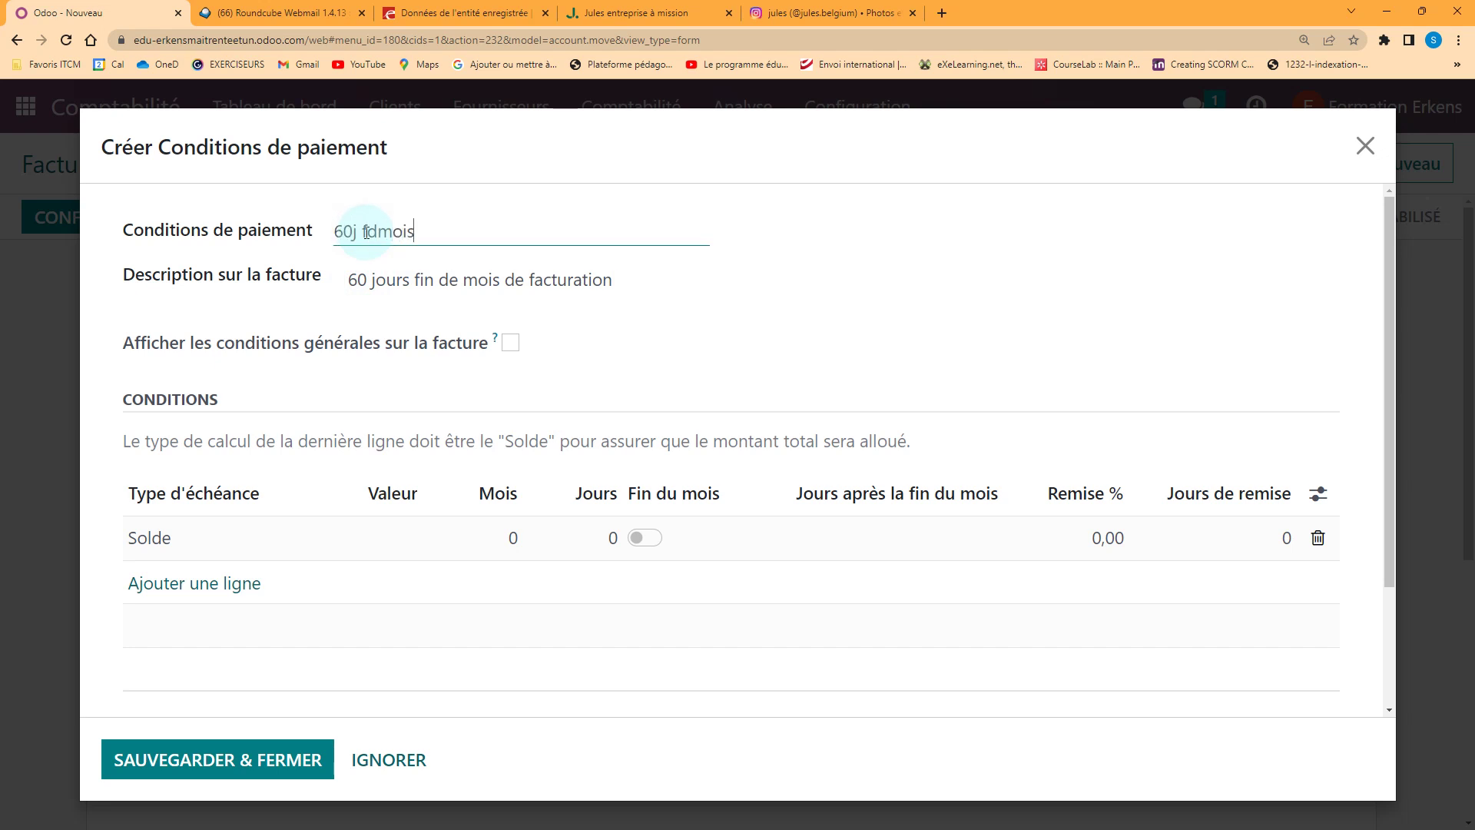
# Switch on Fin du mois for the payment term's condition line
pyautogui.click(639, 537)
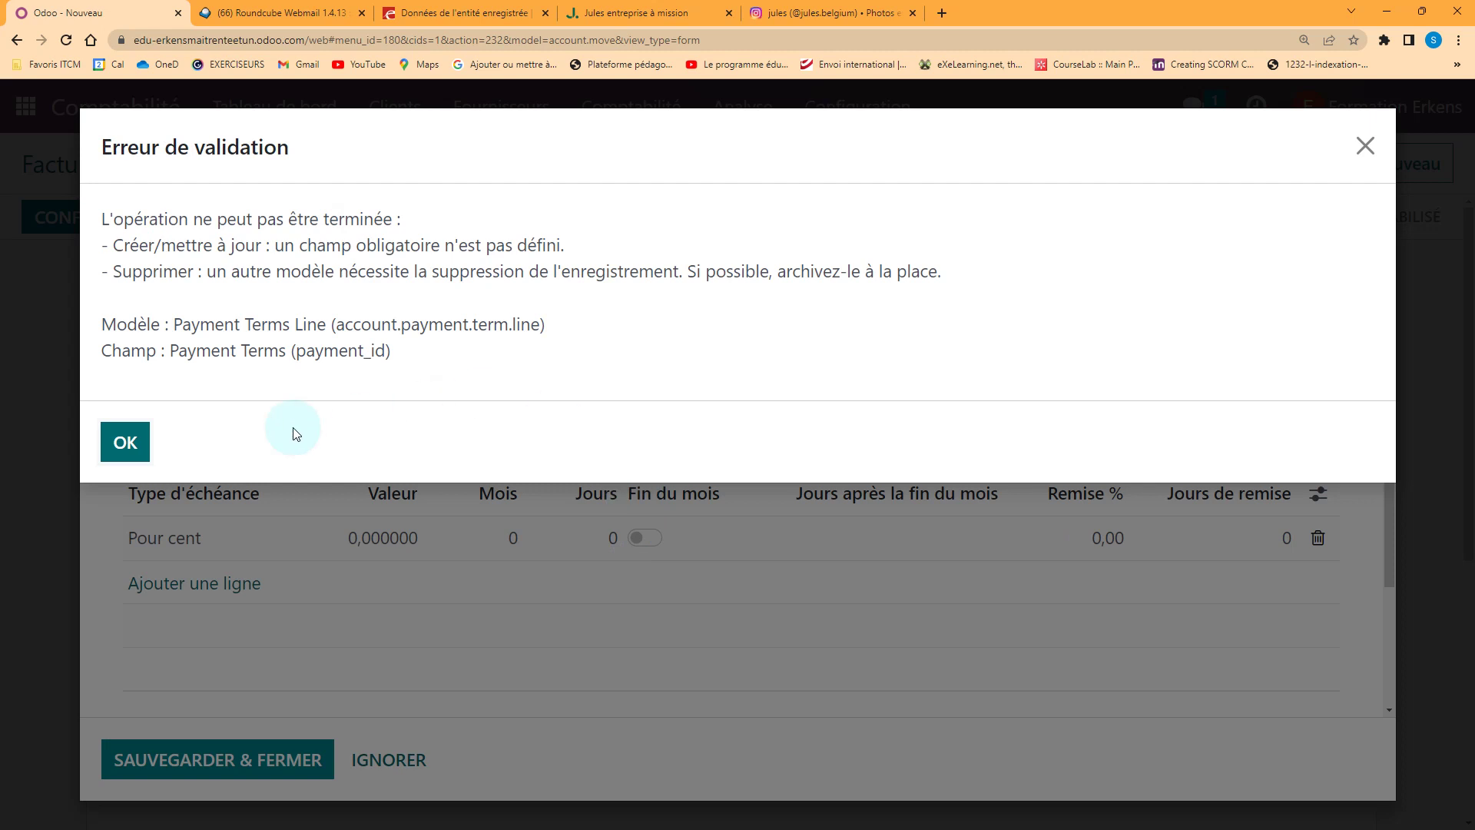
pyautogui.click(131, 444)
pyautogui.click(856, 534)
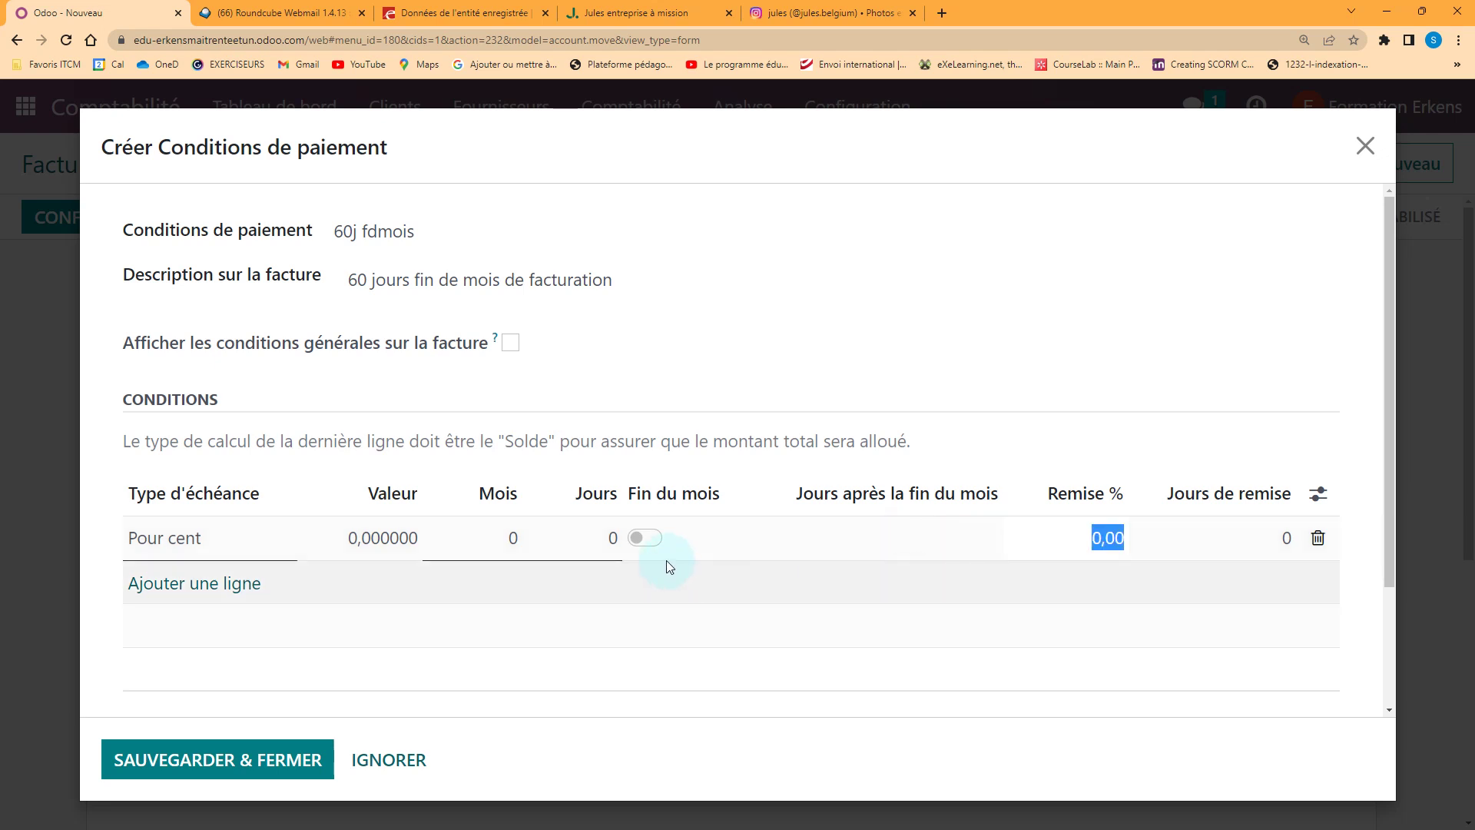
pyautogui.click(699, 538)
pyautogui.click(123, 440)
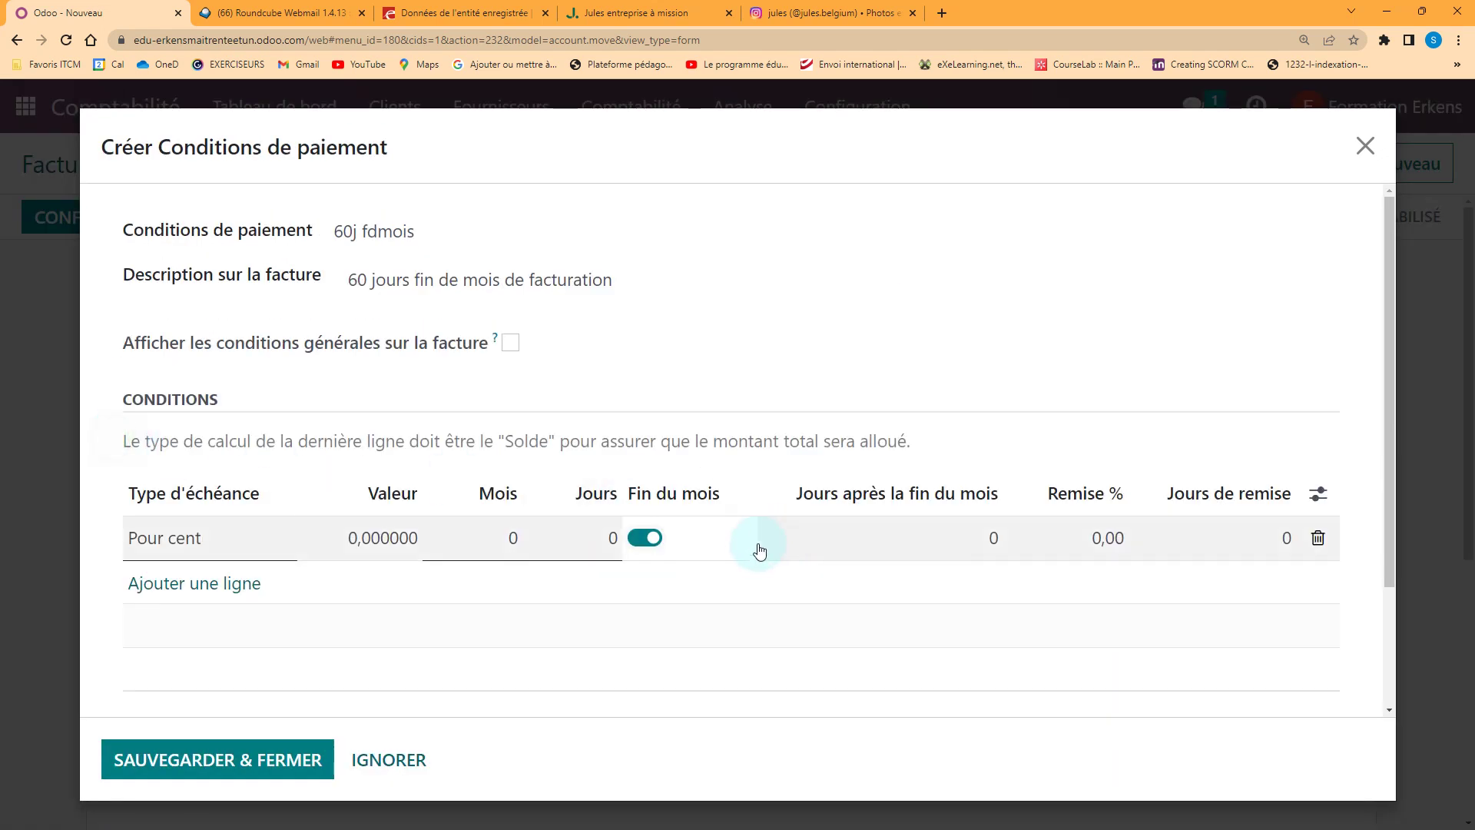
# Set Jours après la fin du mois to 60 and save the term onto the invoice
pyautogui.click(955, 541)
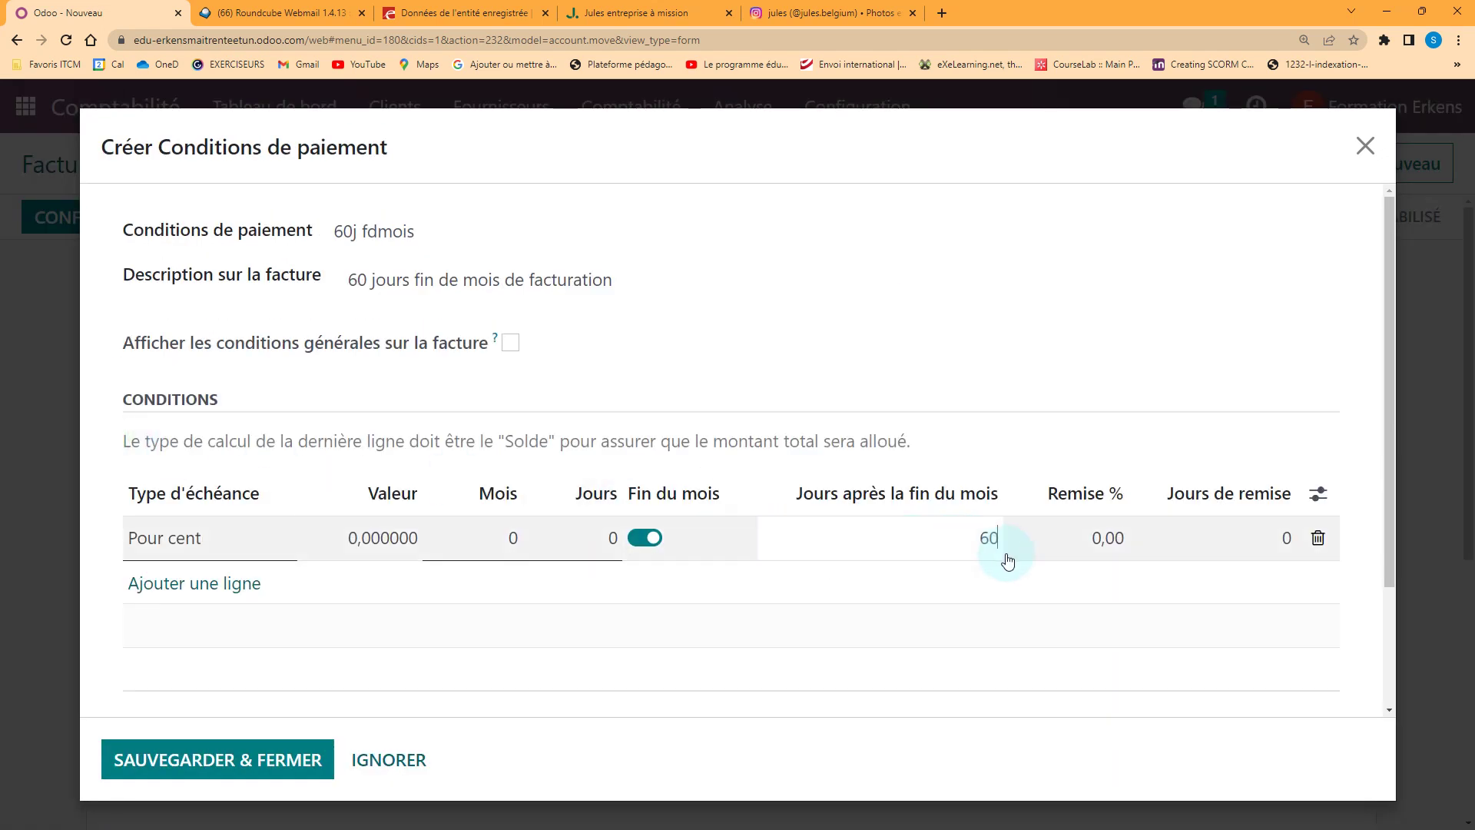
pyautogui.write('60')
pyautogui.click(1008, 561)
pyautogui.click(966, 544)
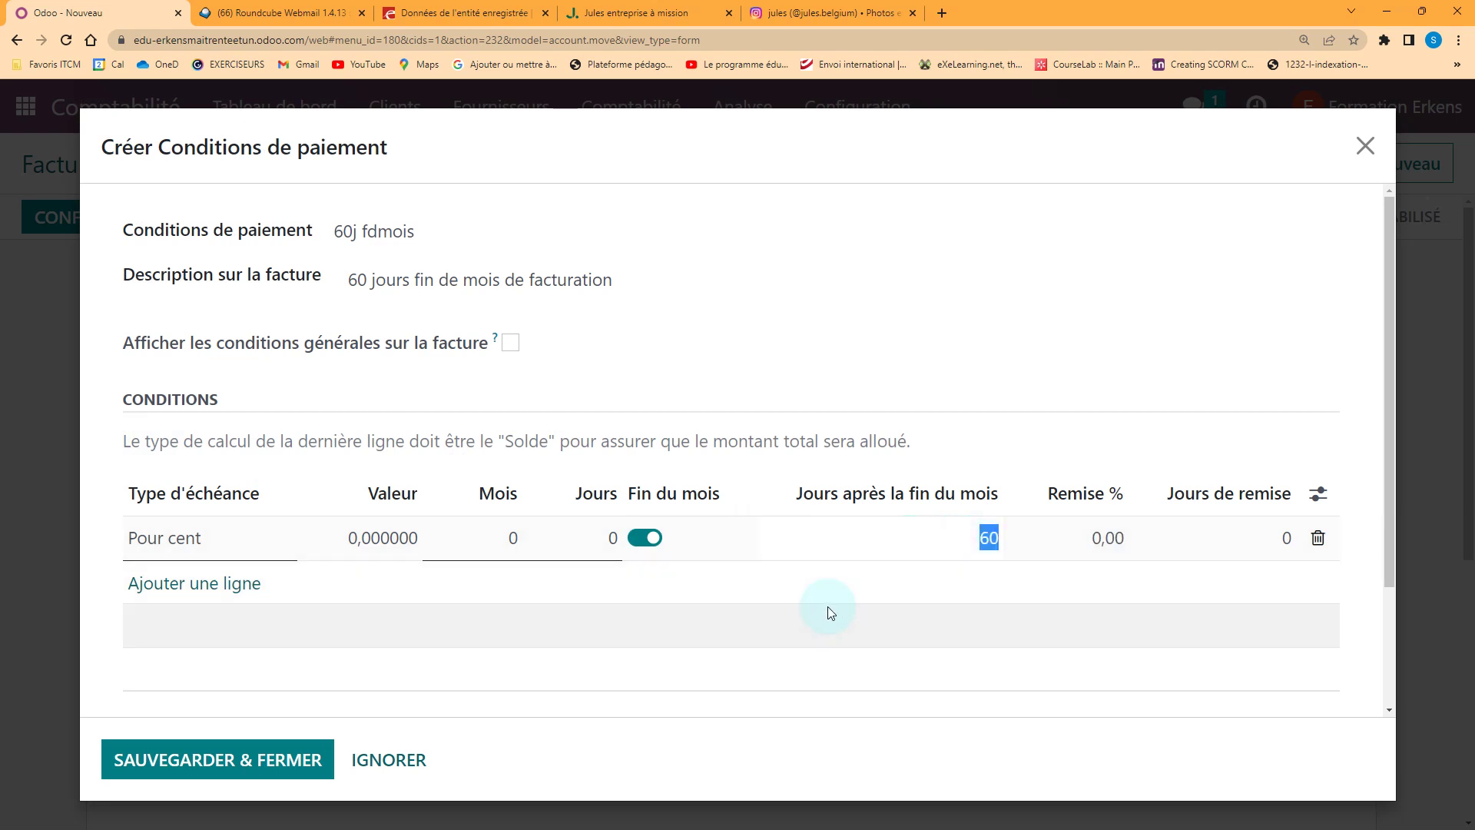
pyautogui.scroll(-2, 831, 611)
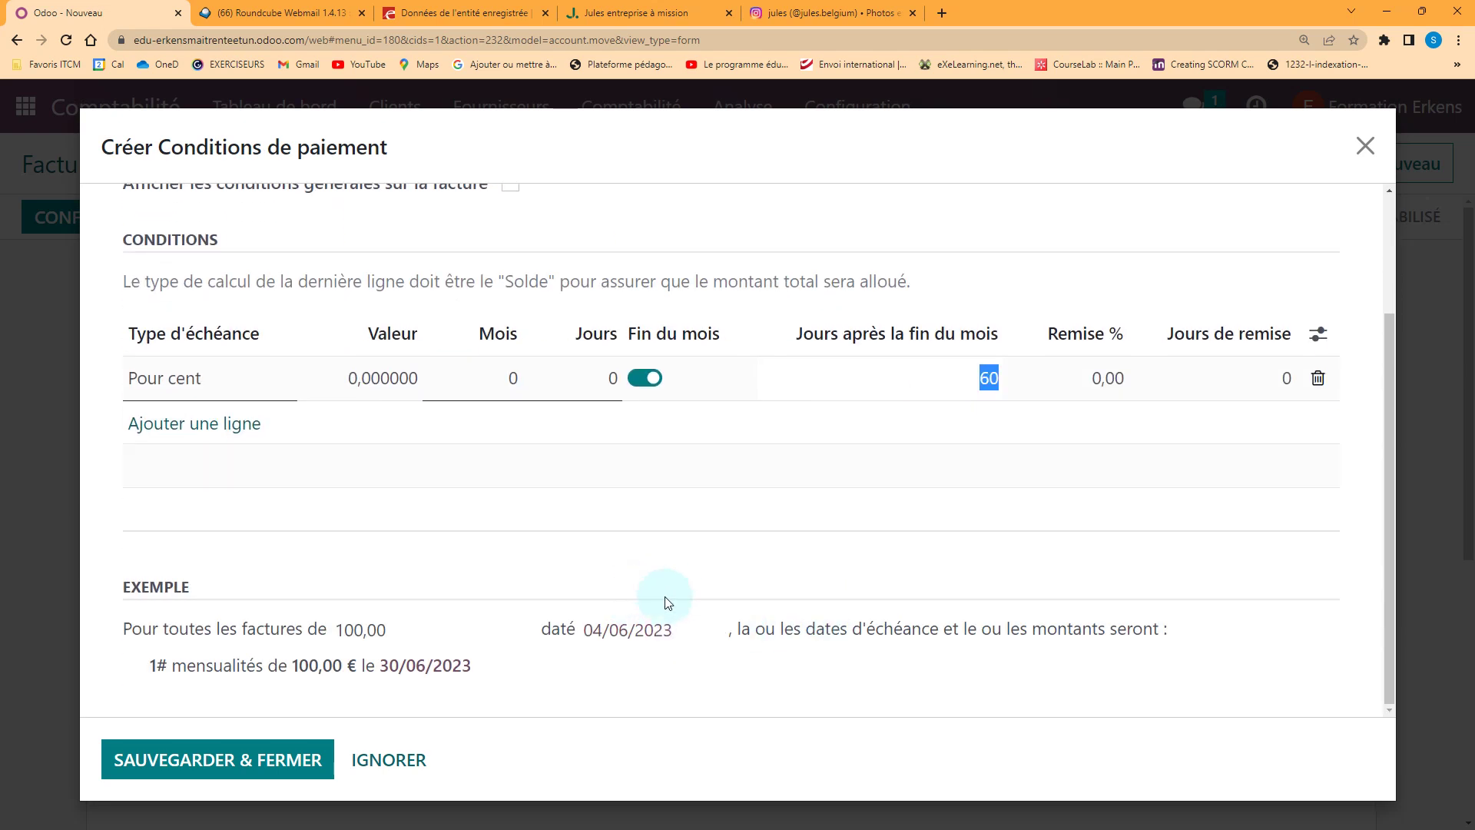
pyautogui.scroll(2, 692, 441)
pyautogui.click(925, 538)
pyautogui.click(611, 539)
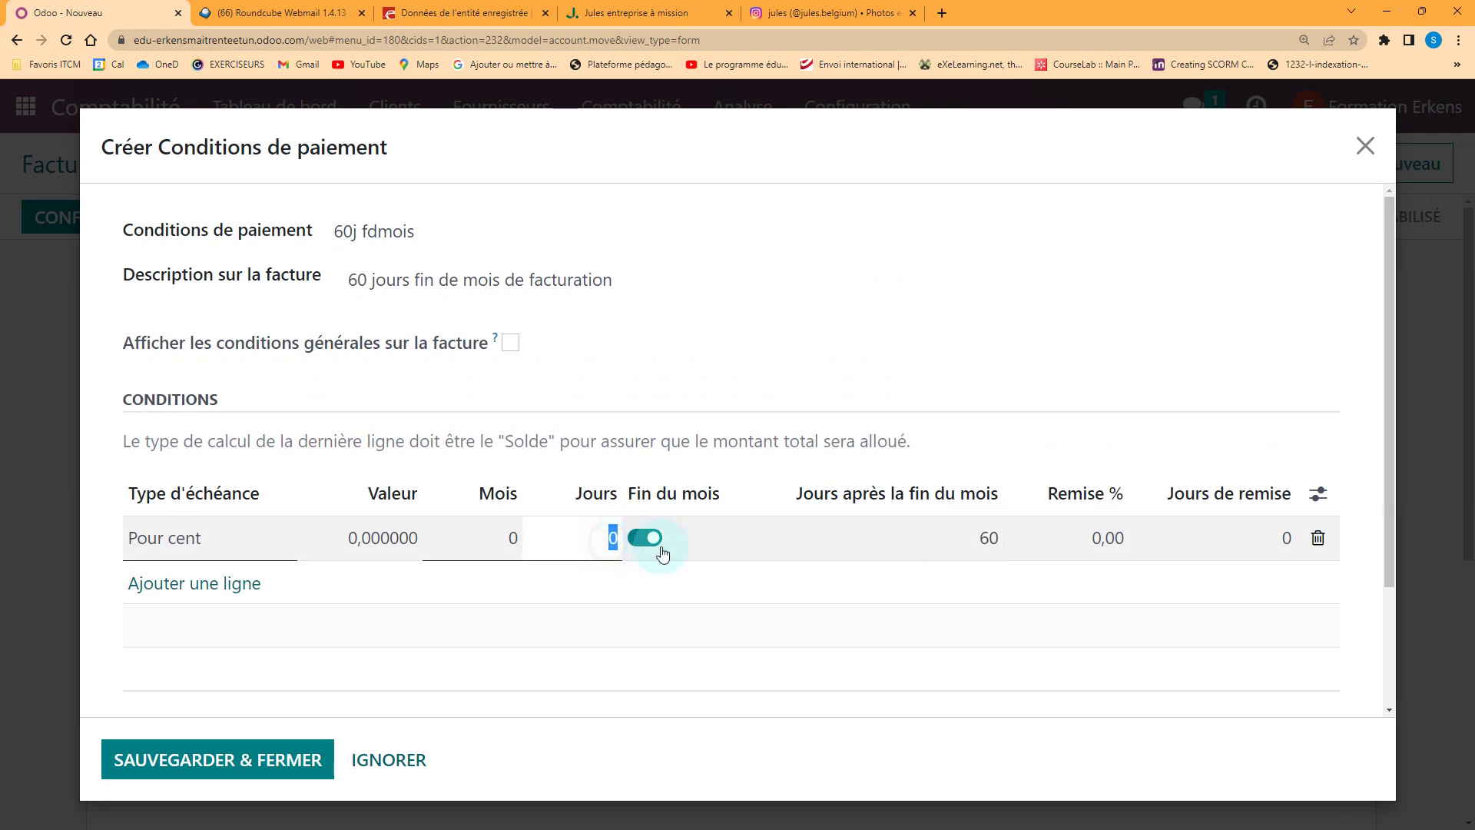
pyautogui.click(986, 537)
pyautogui.write('60')
pyautogui.press('Tab')
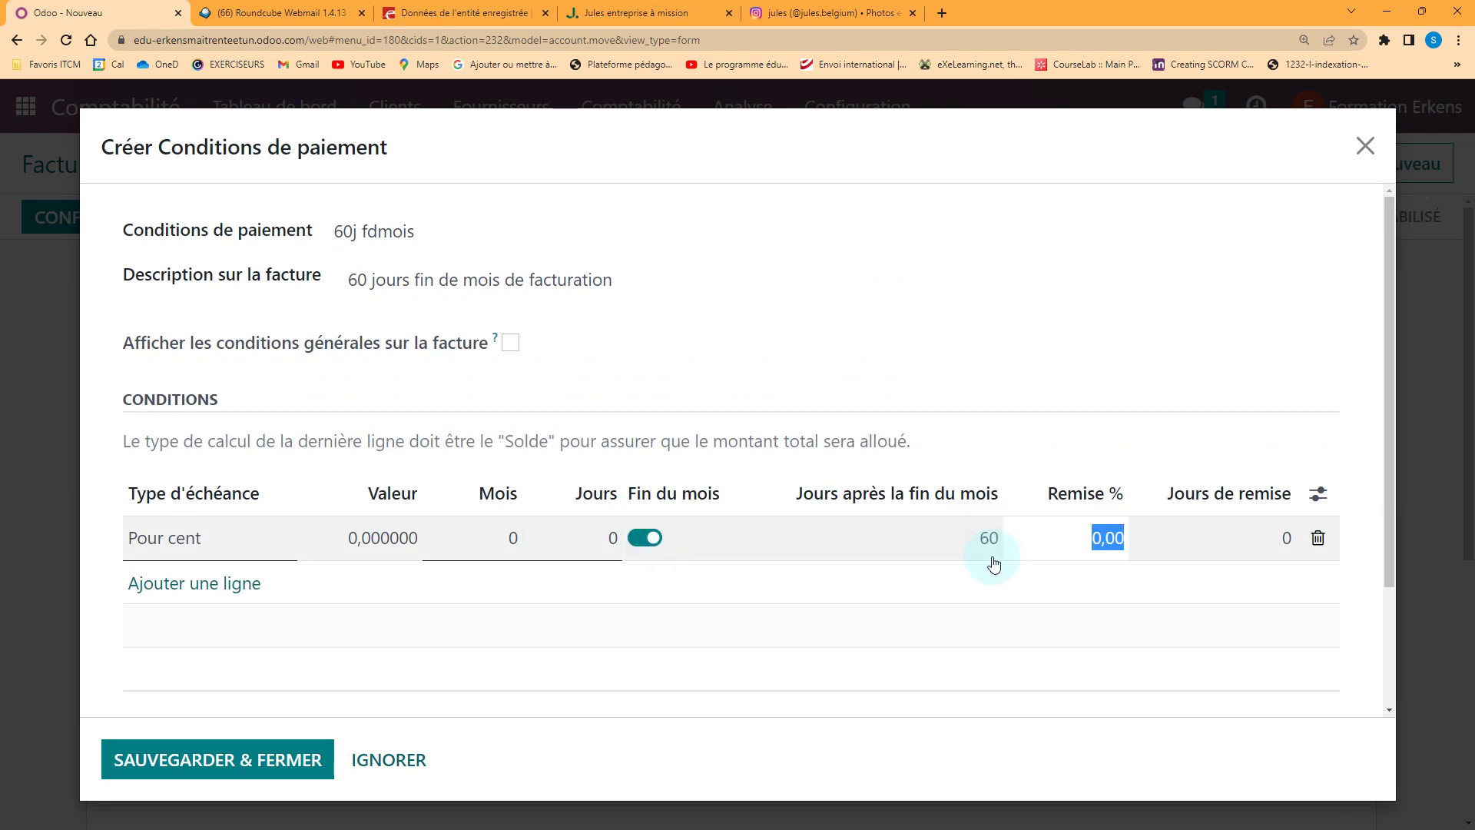
pyautogui.scroll(-3, 691, 553)
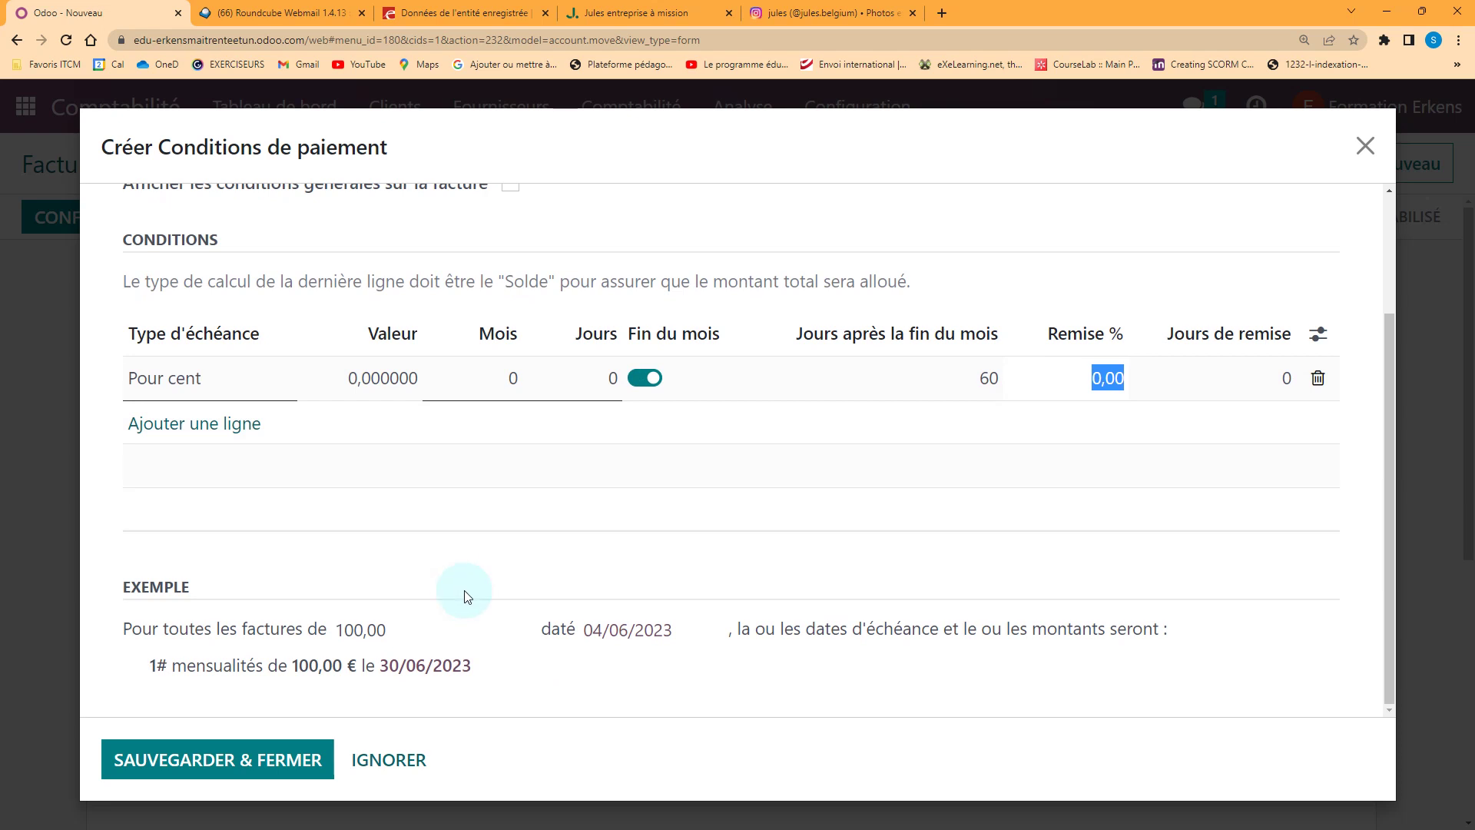
pyautogui.click(284, 757)
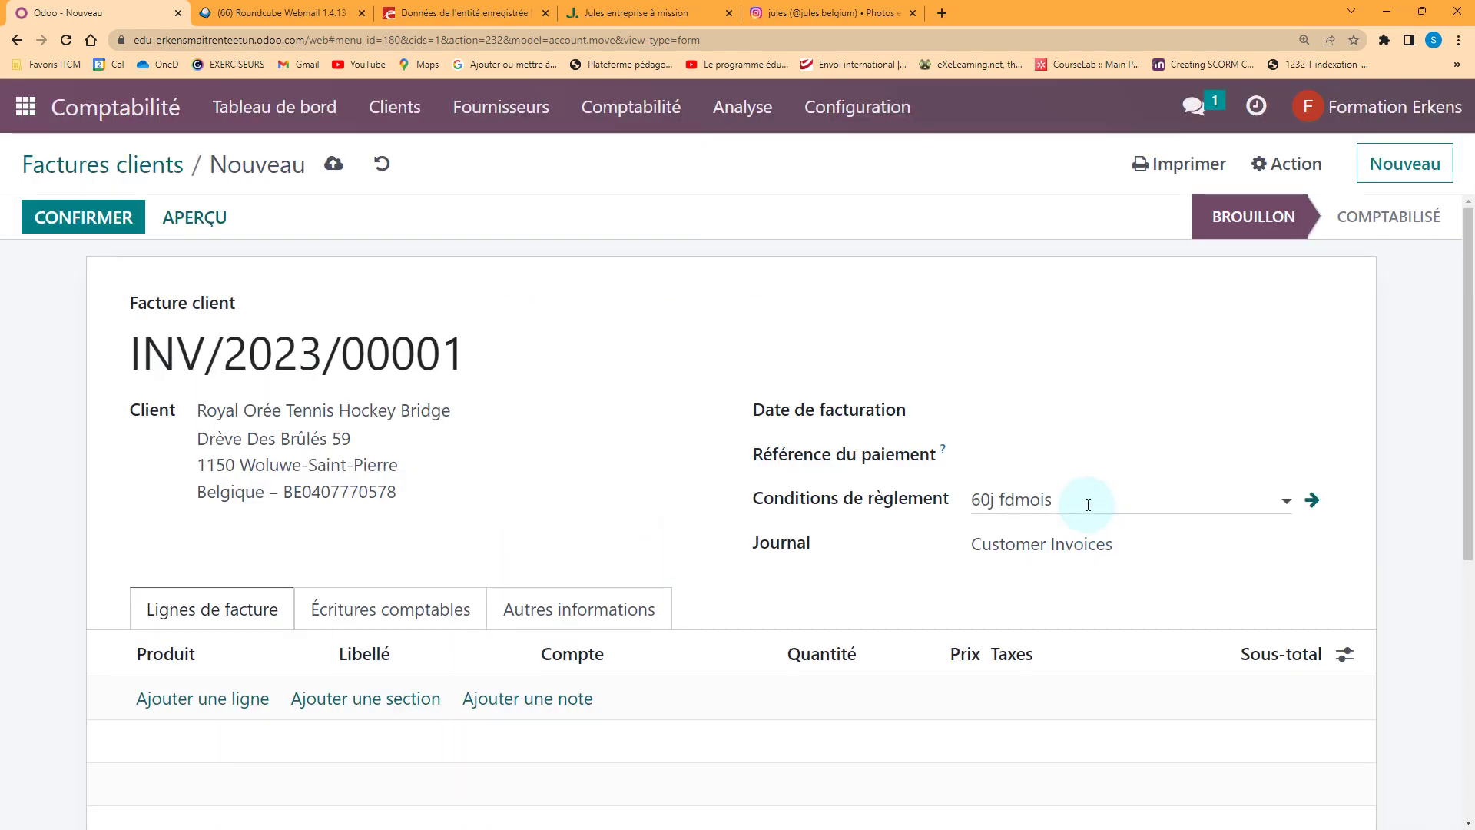
# Apply the 60j fdmois payment term to the invoice
pyautogui.click(1088, 500)
pyautogui.click(1150, 466)
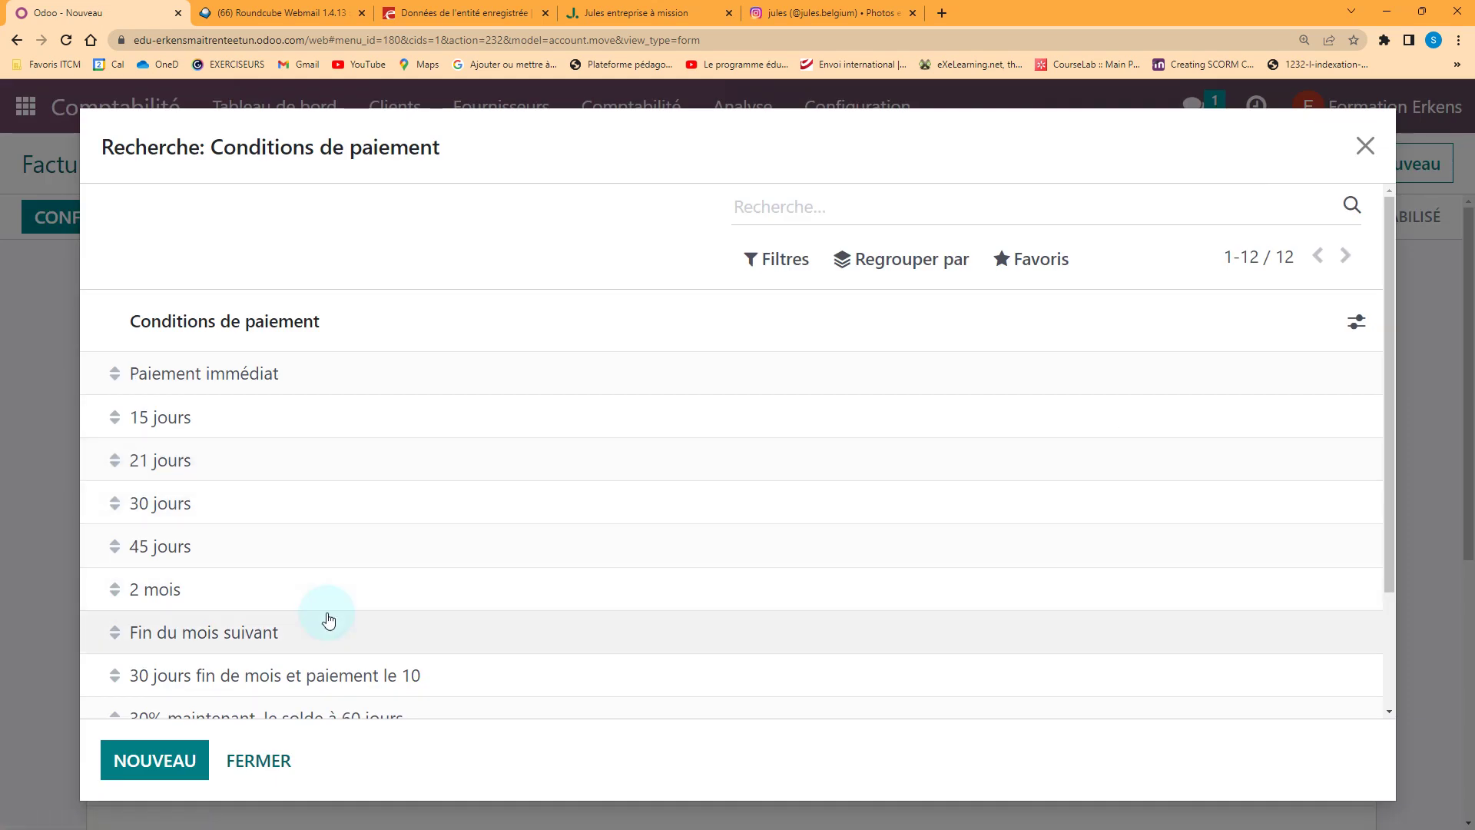
pyautogui.scroll(-3, 307, 617)
pyautogui.click(192, 698)
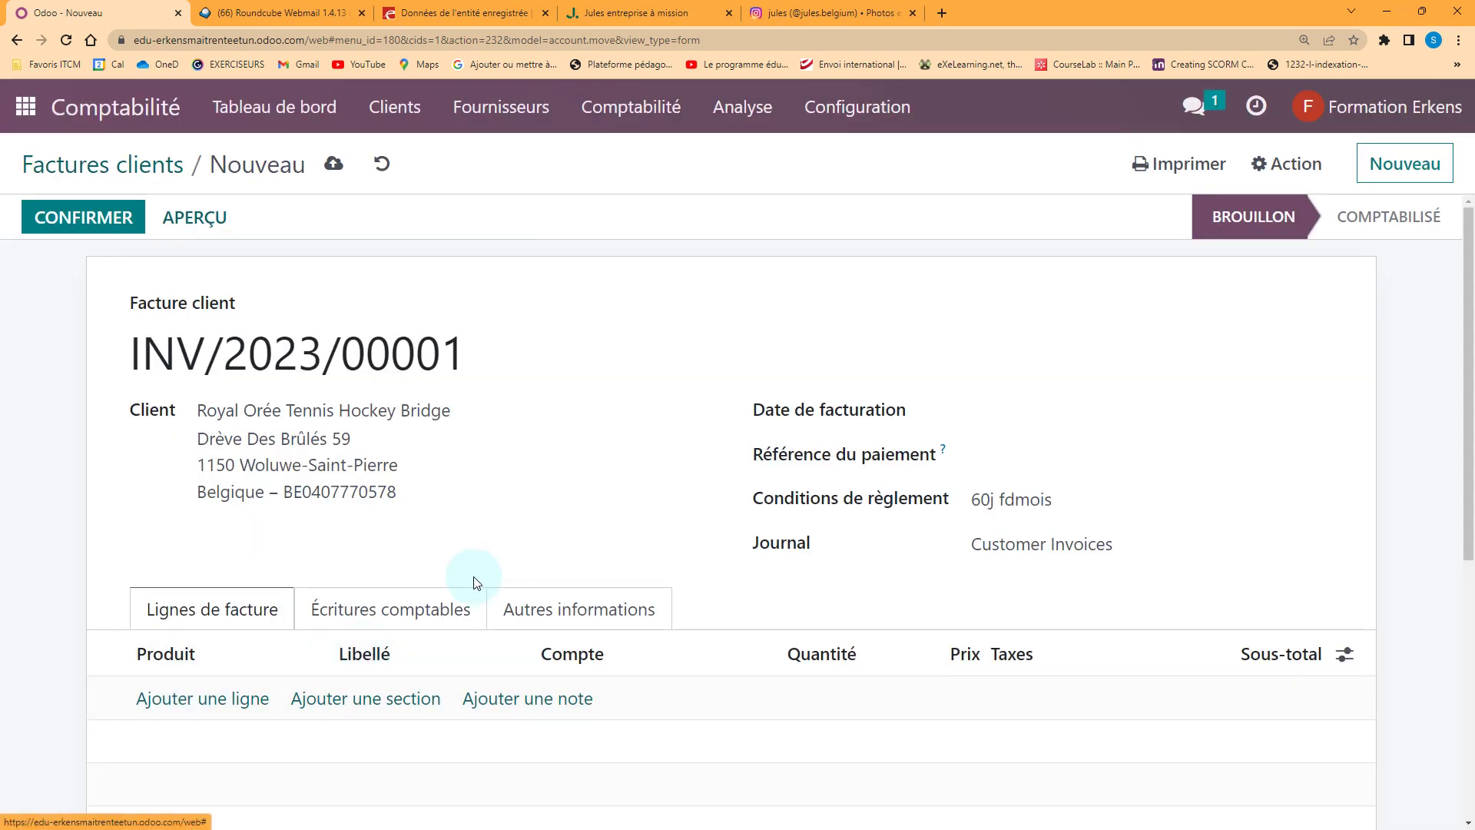
# Set the 60j fdmois balance line to 60 days after month end, save, and return to customer invoices
pyautogui.click(844, 117)
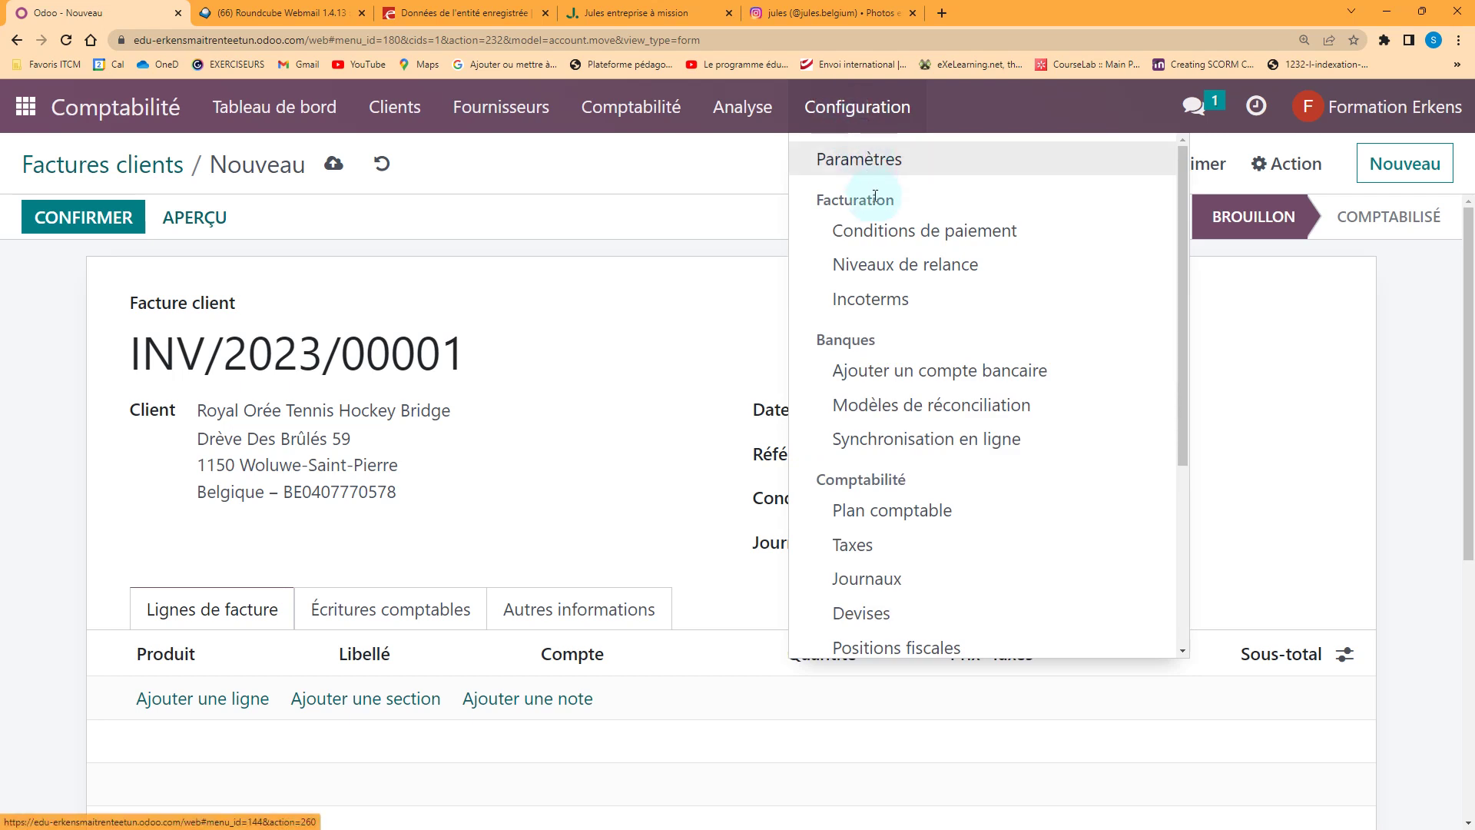
pyautogui.click(878, 229)
pyautogui.scroll(-1, 329, 408)
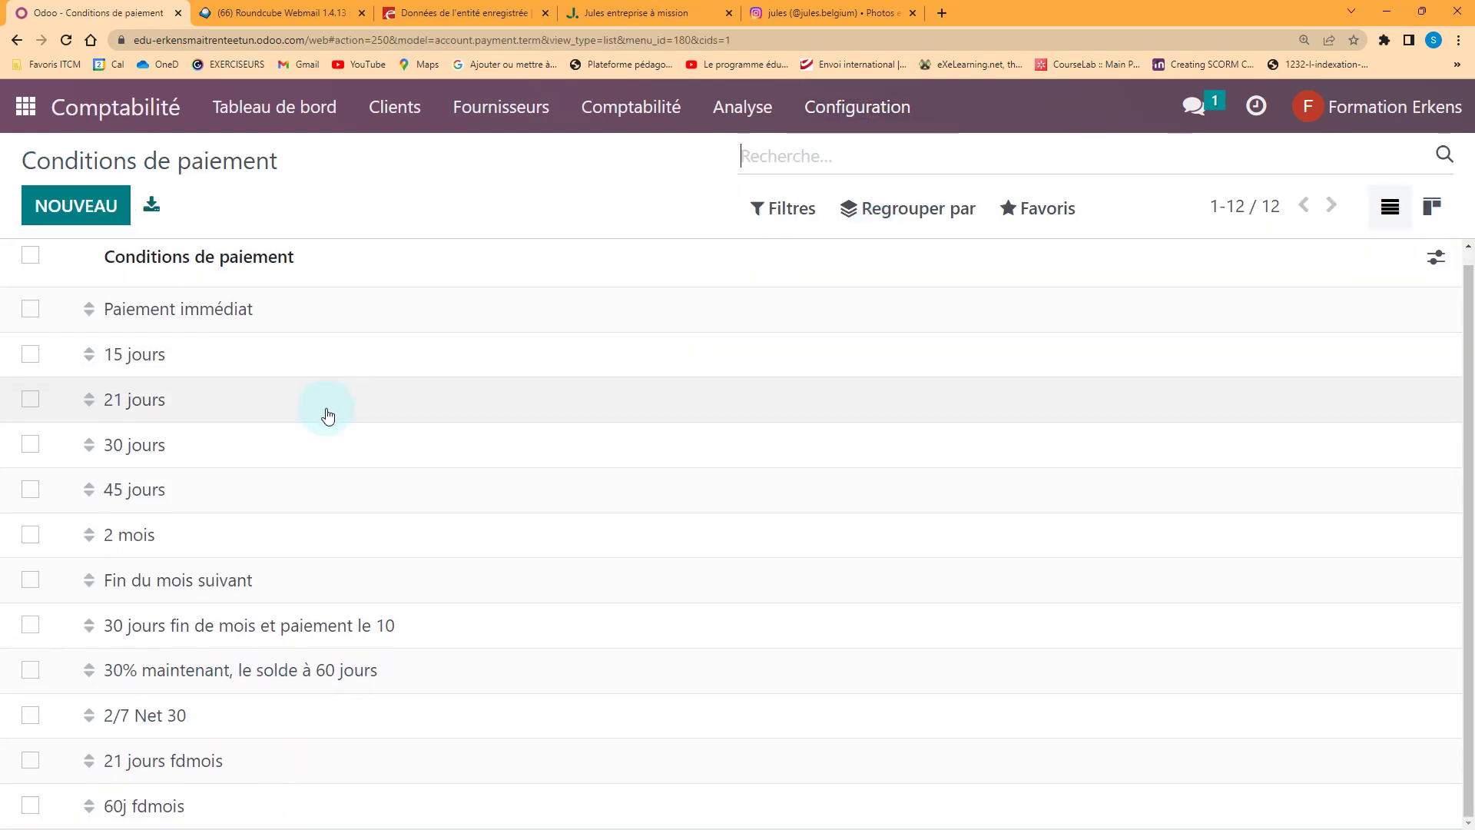
pyautogui.click(139, 811)
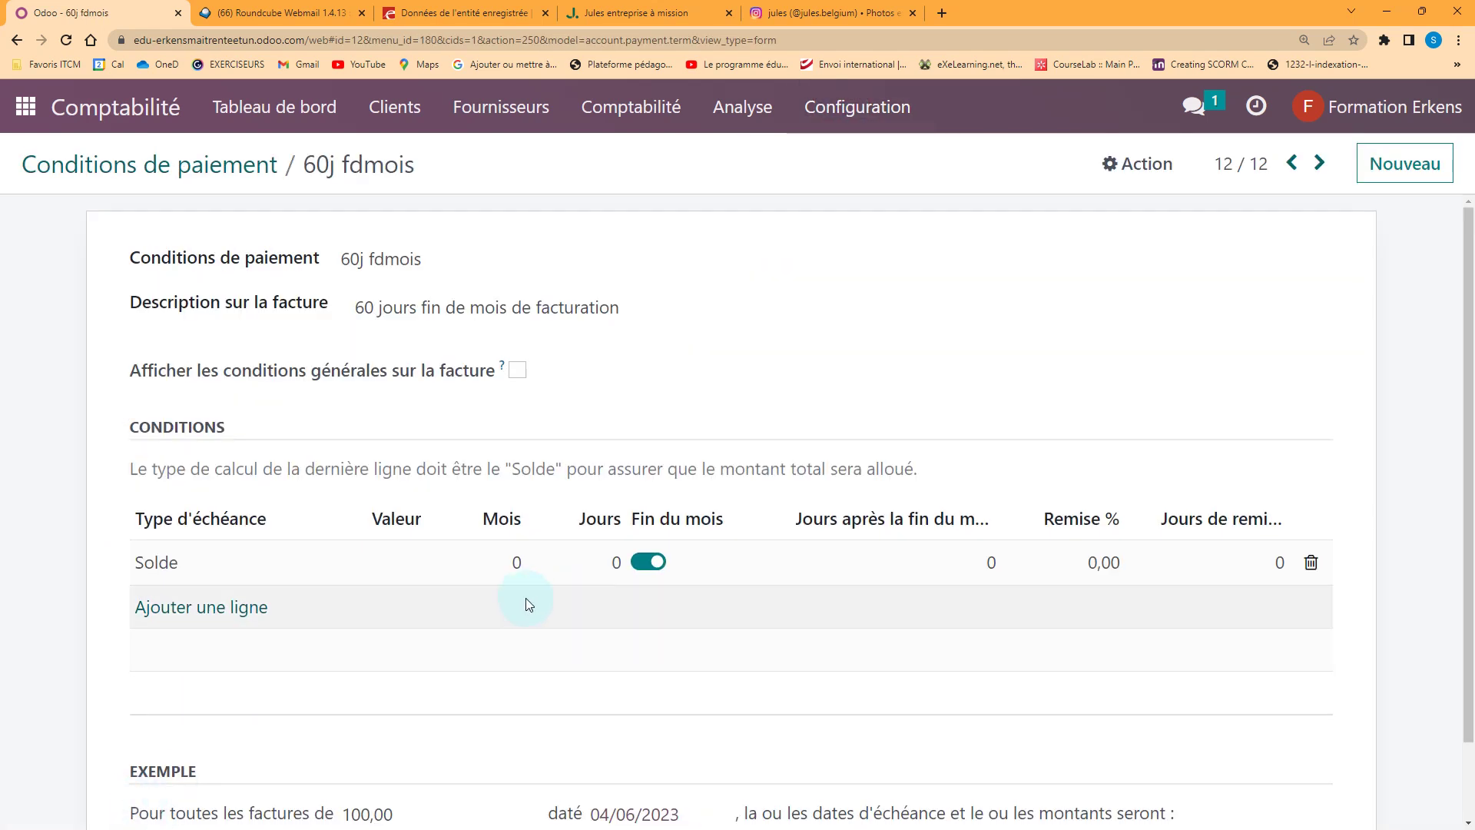
pyautogui.click(981, 559)
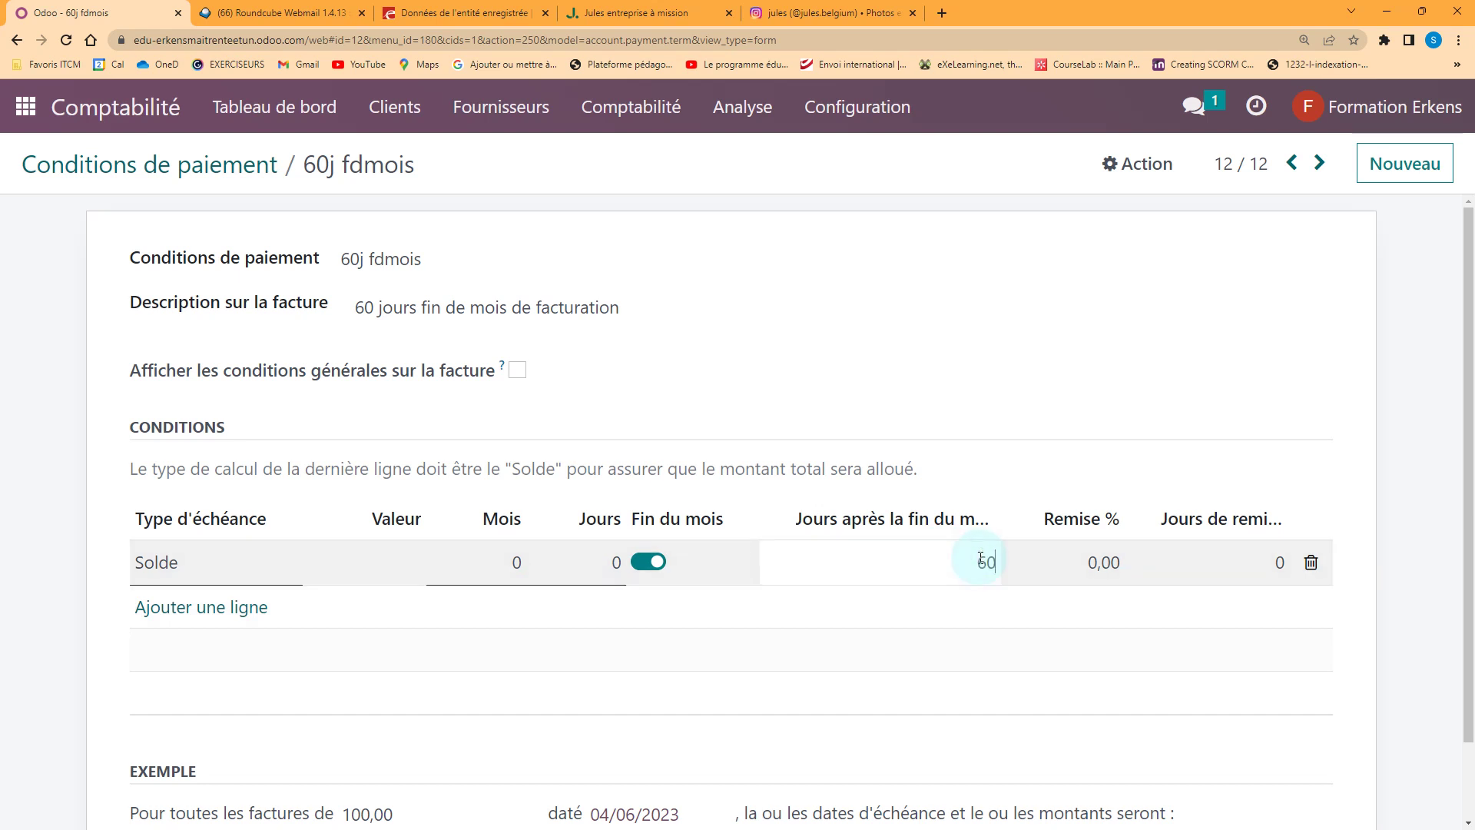
pyautogui.write('60')
pyautogui.press('Tab')
pyautogui.scroll(-1, 924, 634)
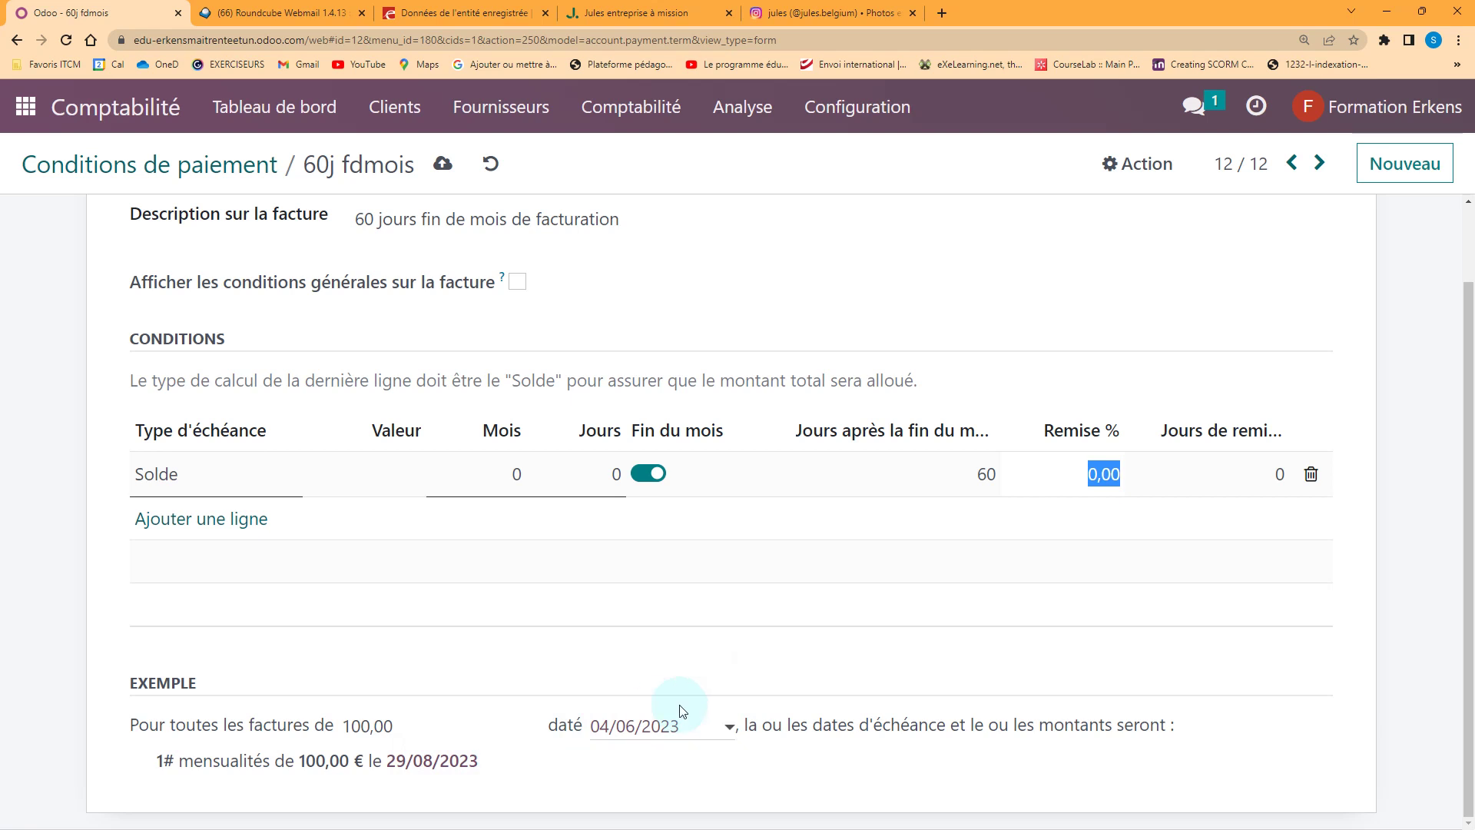
pyautogui.scroll(1, 783, 622)
pyautogui.click(442, 164)
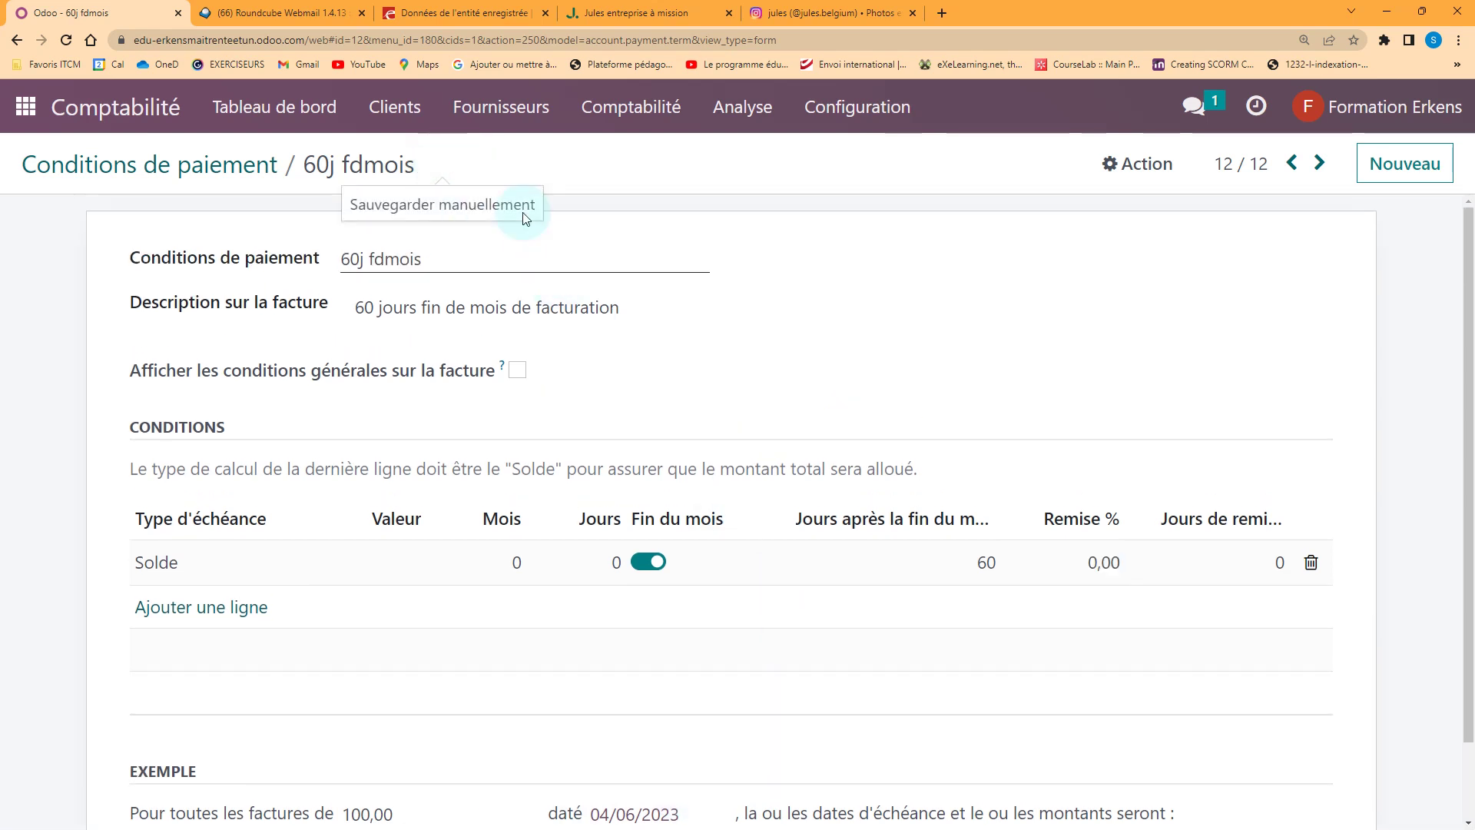
pyautogui.click(398, 111)
pyautogui.click(442, 159)
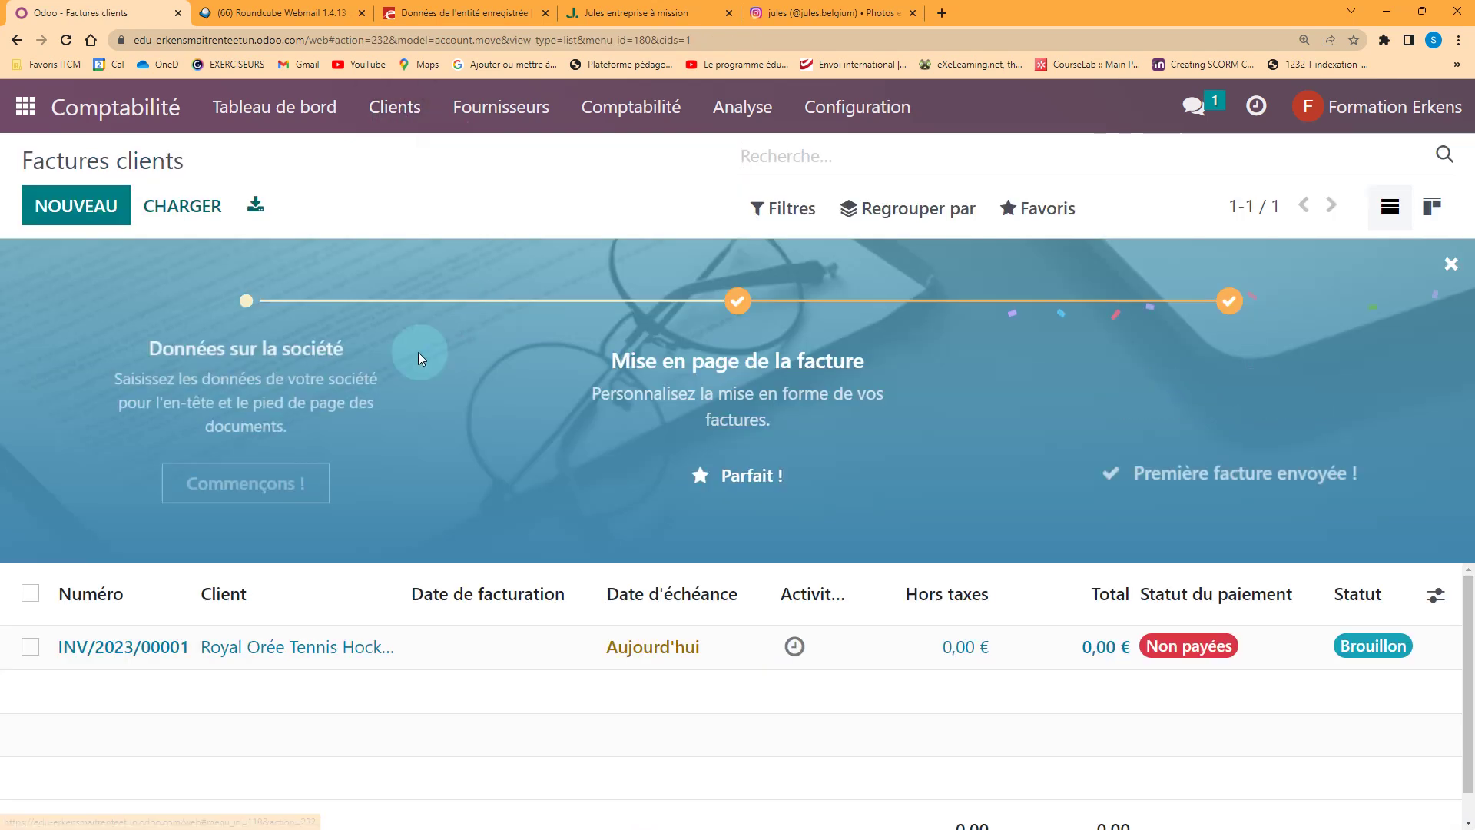
# Give draft invoice INV/2023/00001 the invoice date 08/05/2023 via the calendar
pyautogui.click(320, 646)
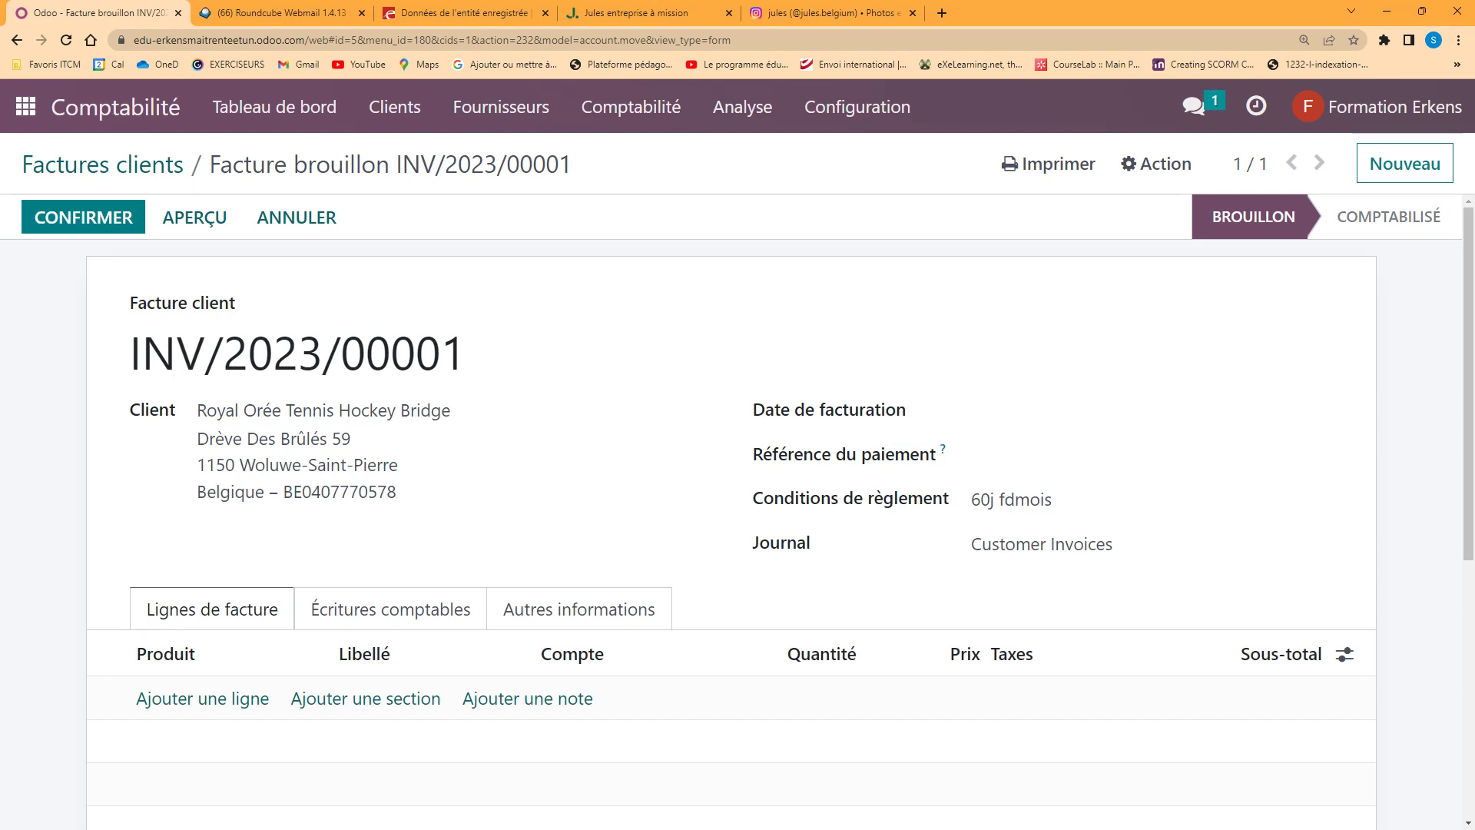
pyautogui.click(1034, 408)
pyautogui.click(998, 457)
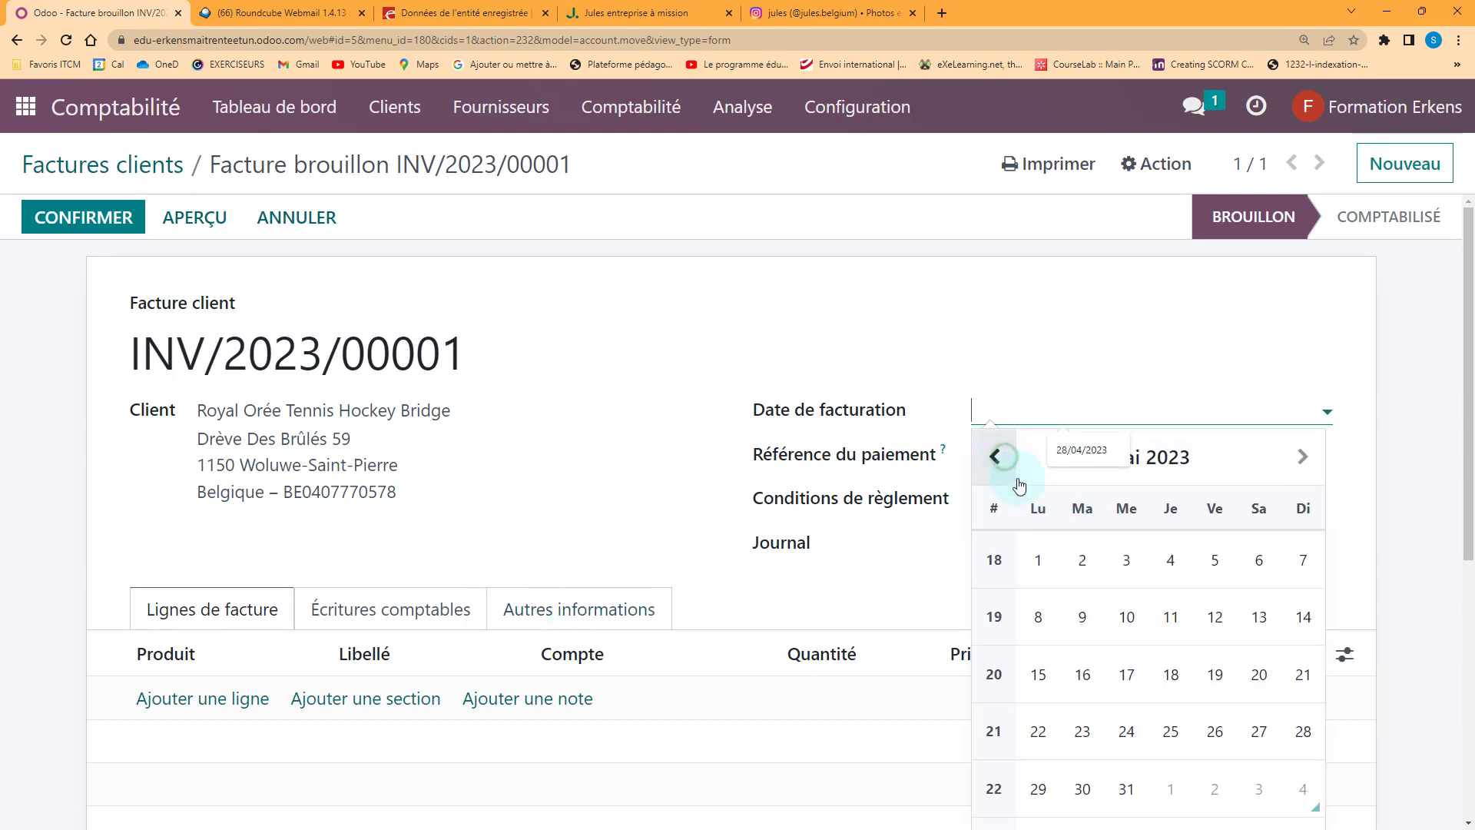
pyautogui.click(1038, 617)
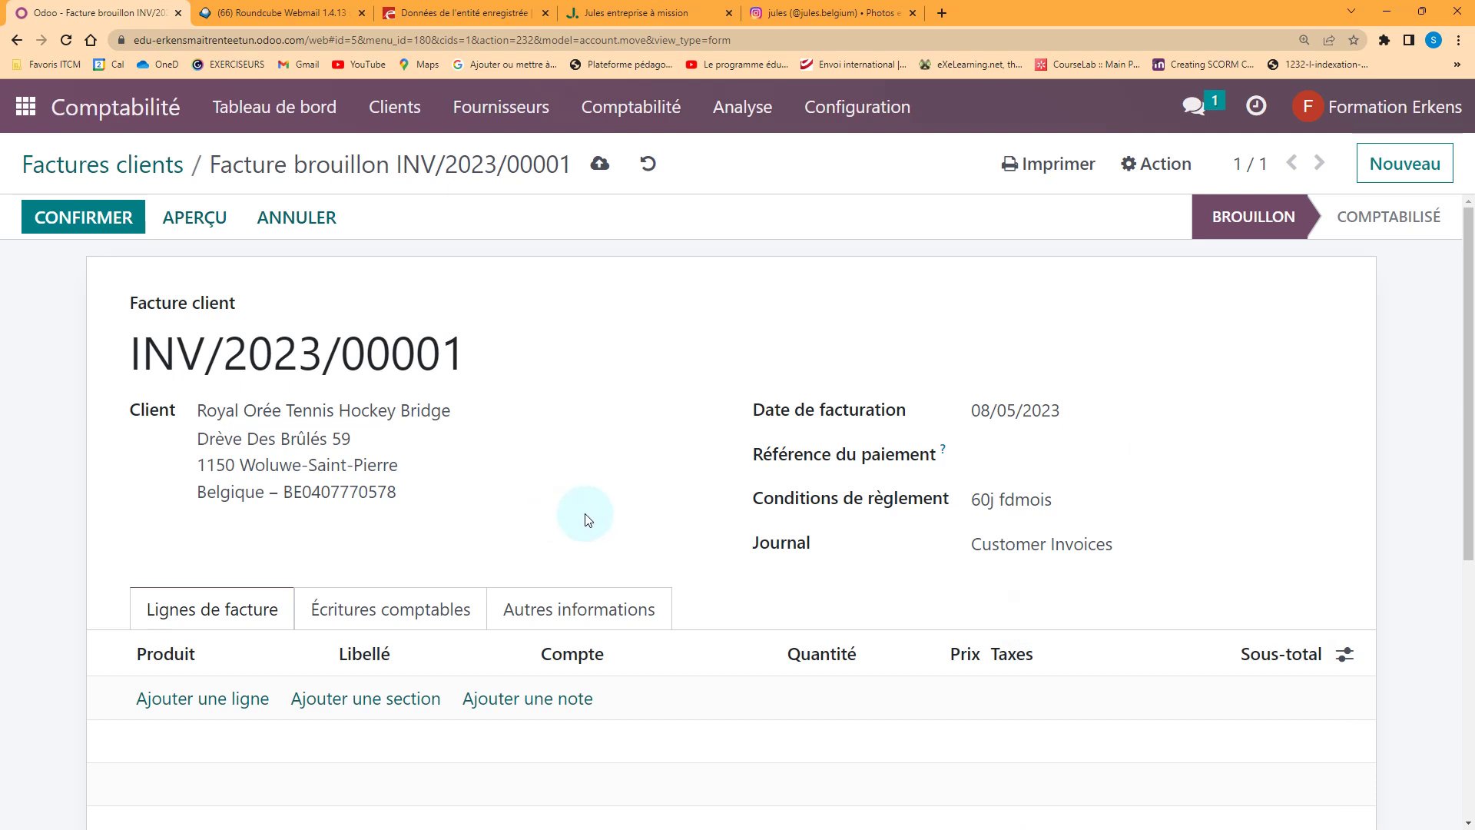
pyautogui.scroll(-3, 576, 522)
pyautogui.click(234, 469)
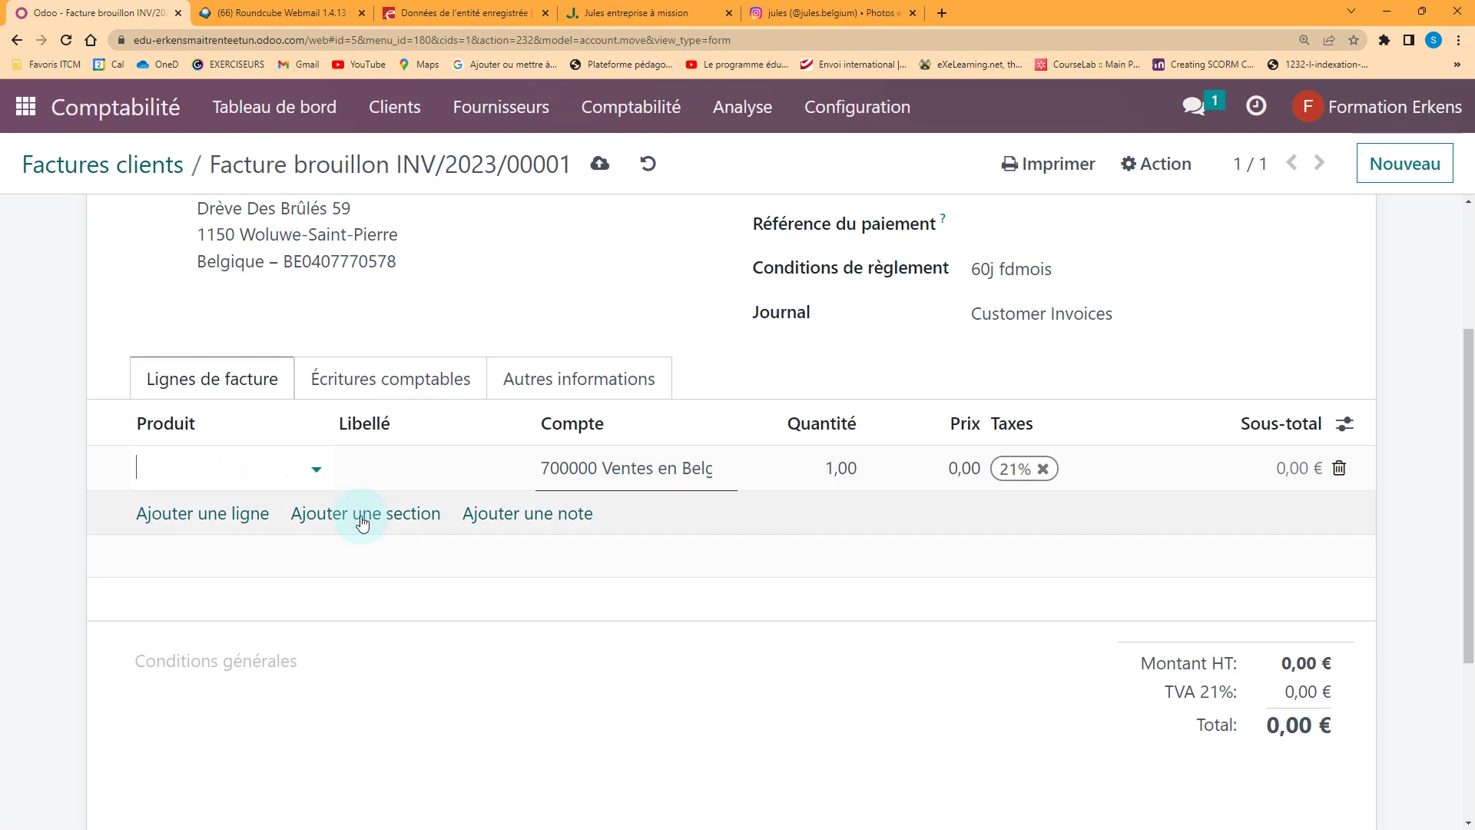
# Add lines for 100 [RANDOM5PRO] T-shirt Pro Custom and 50 [WATCH5PRO] Man Watch Collection pro
pyautogui.click(315, 469)
pyautogui.click(356, 508)
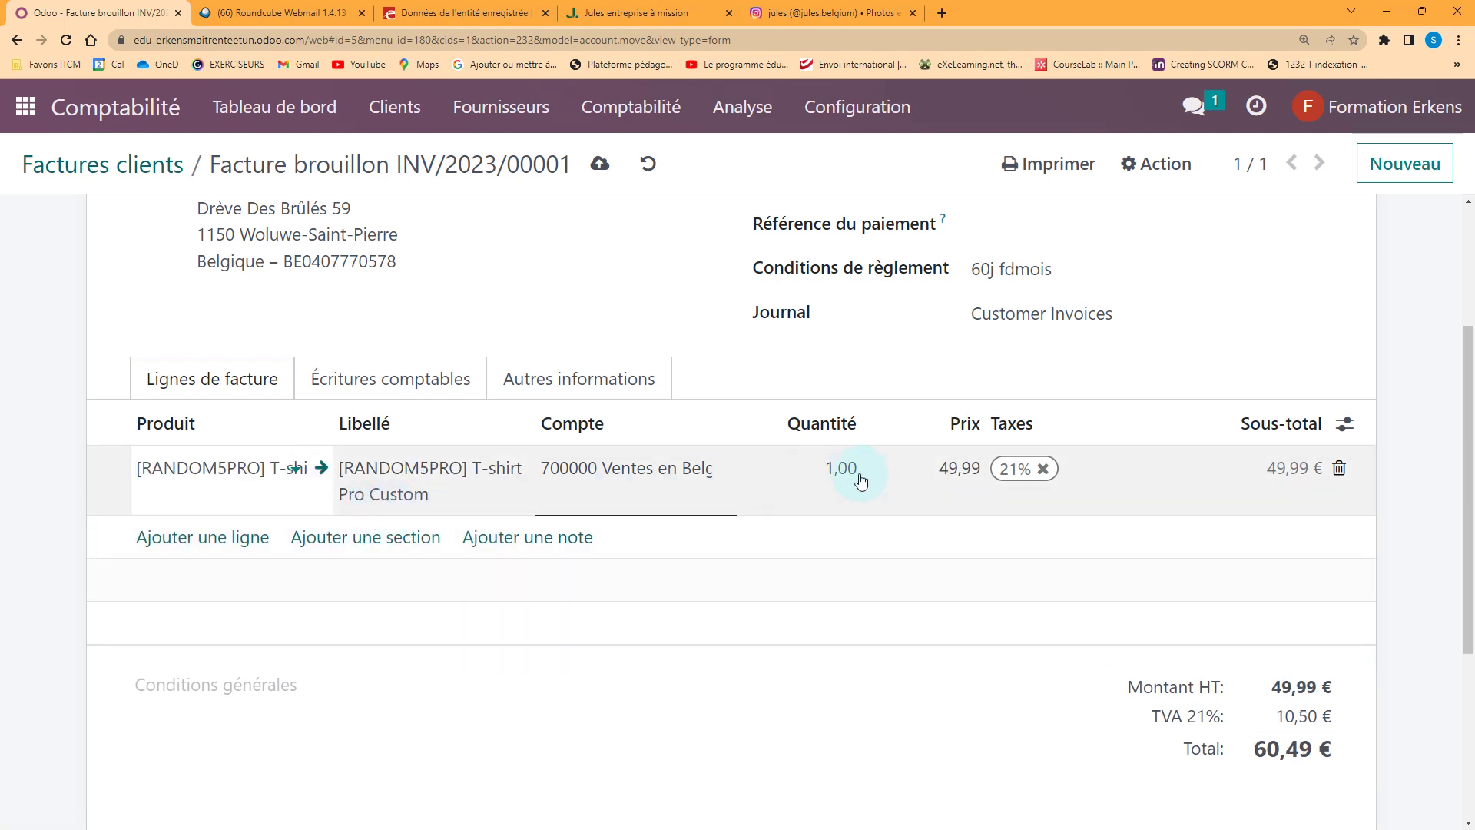
pyautogui.click(830, 484)
pyautogui.write('100')
pyautogui.press('Tab')
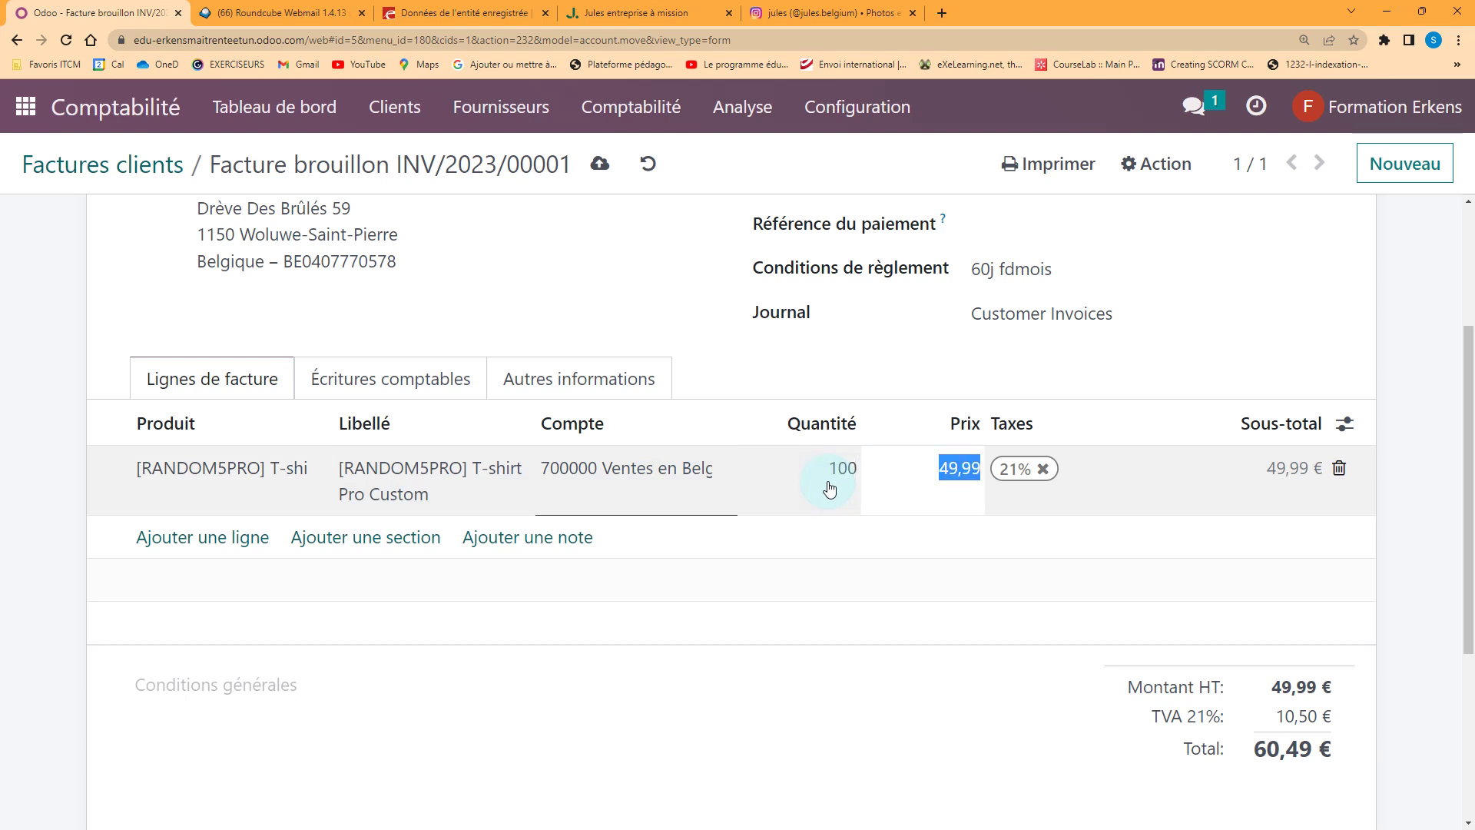
pyautogui.click(250, 537)
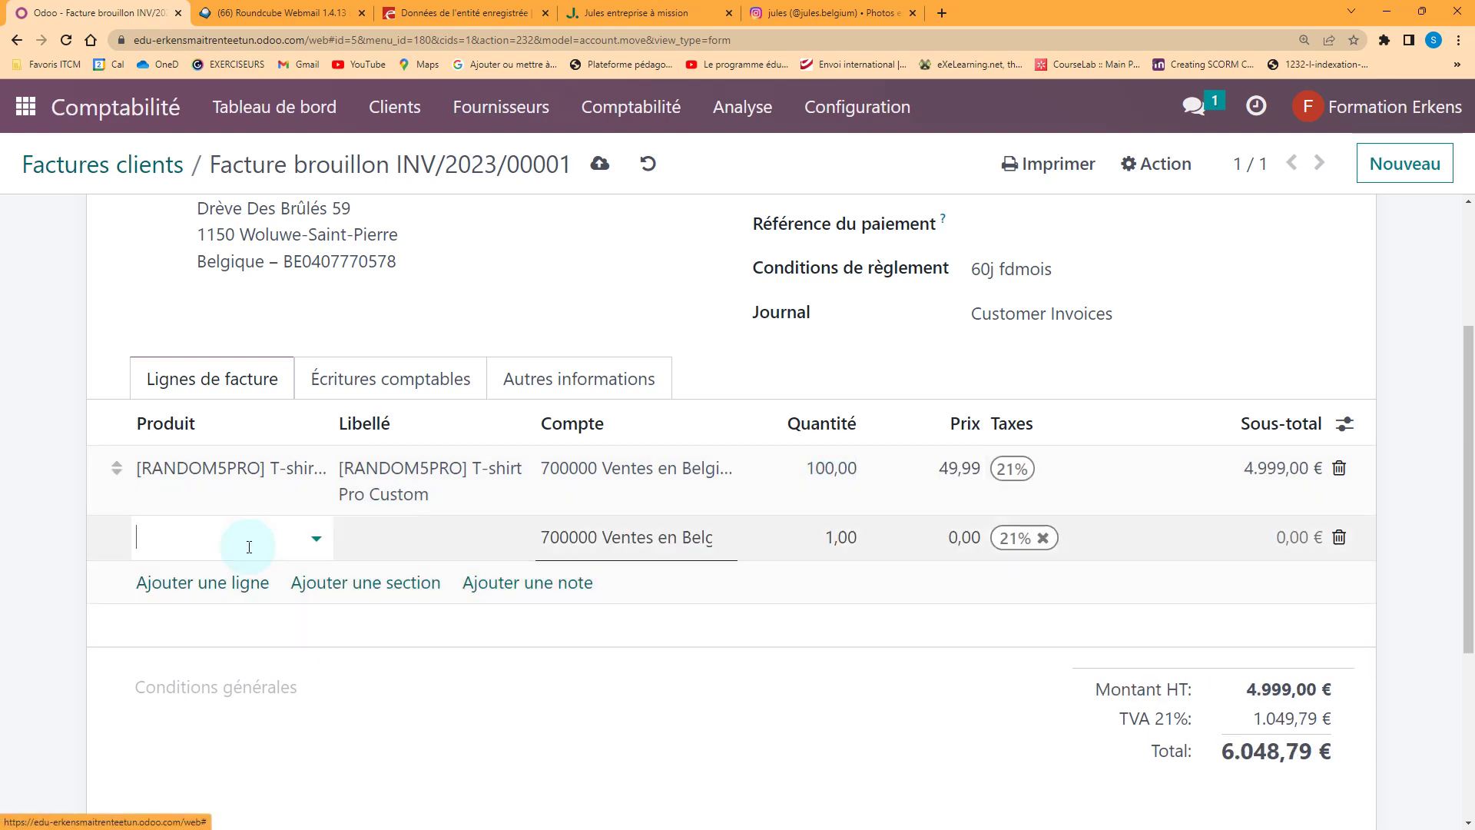
pyautogui.click(311, 537)
pyautogui.click(279, 609)
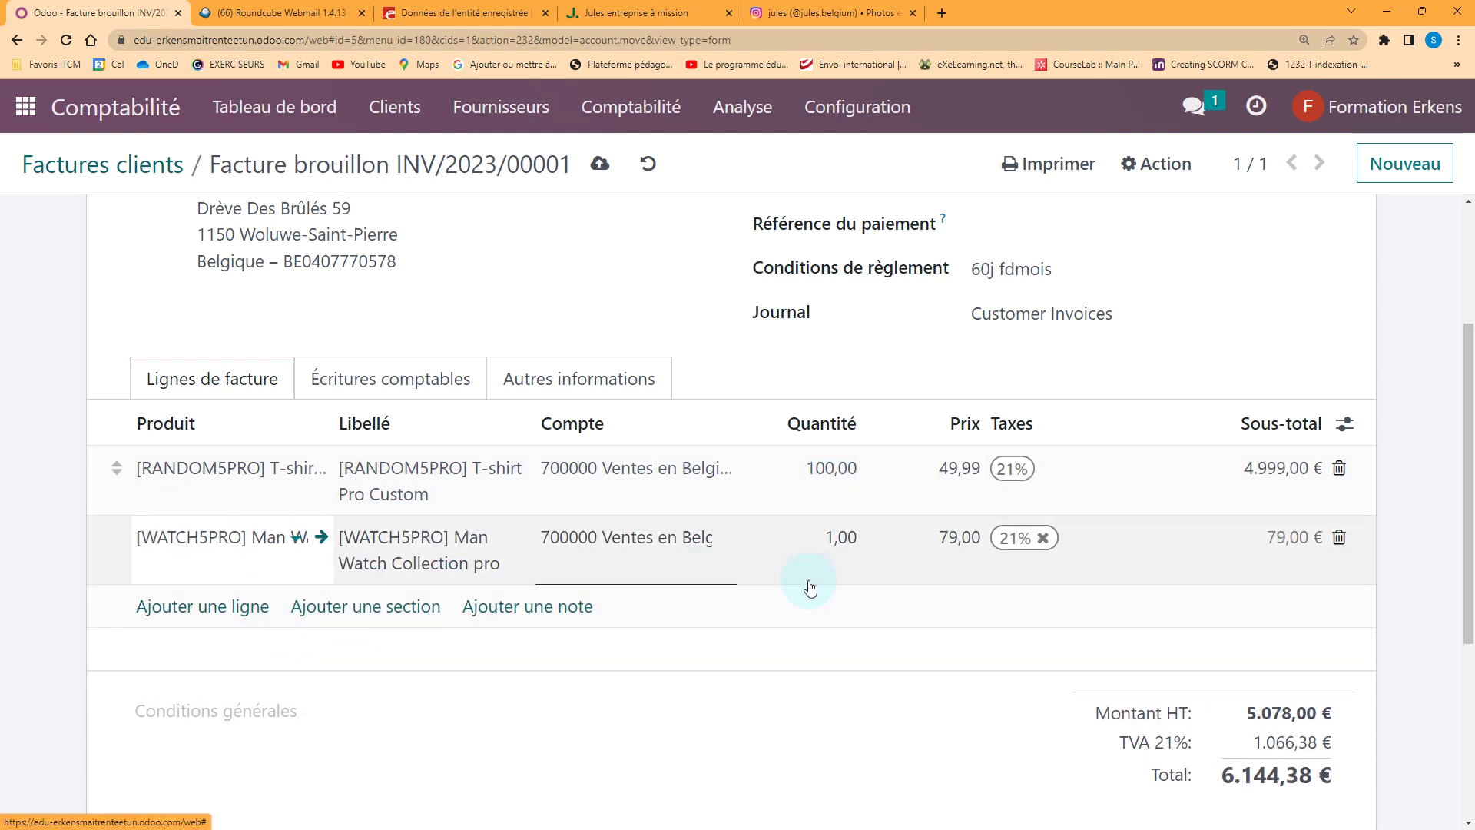
pyautogui.click(830, 537)
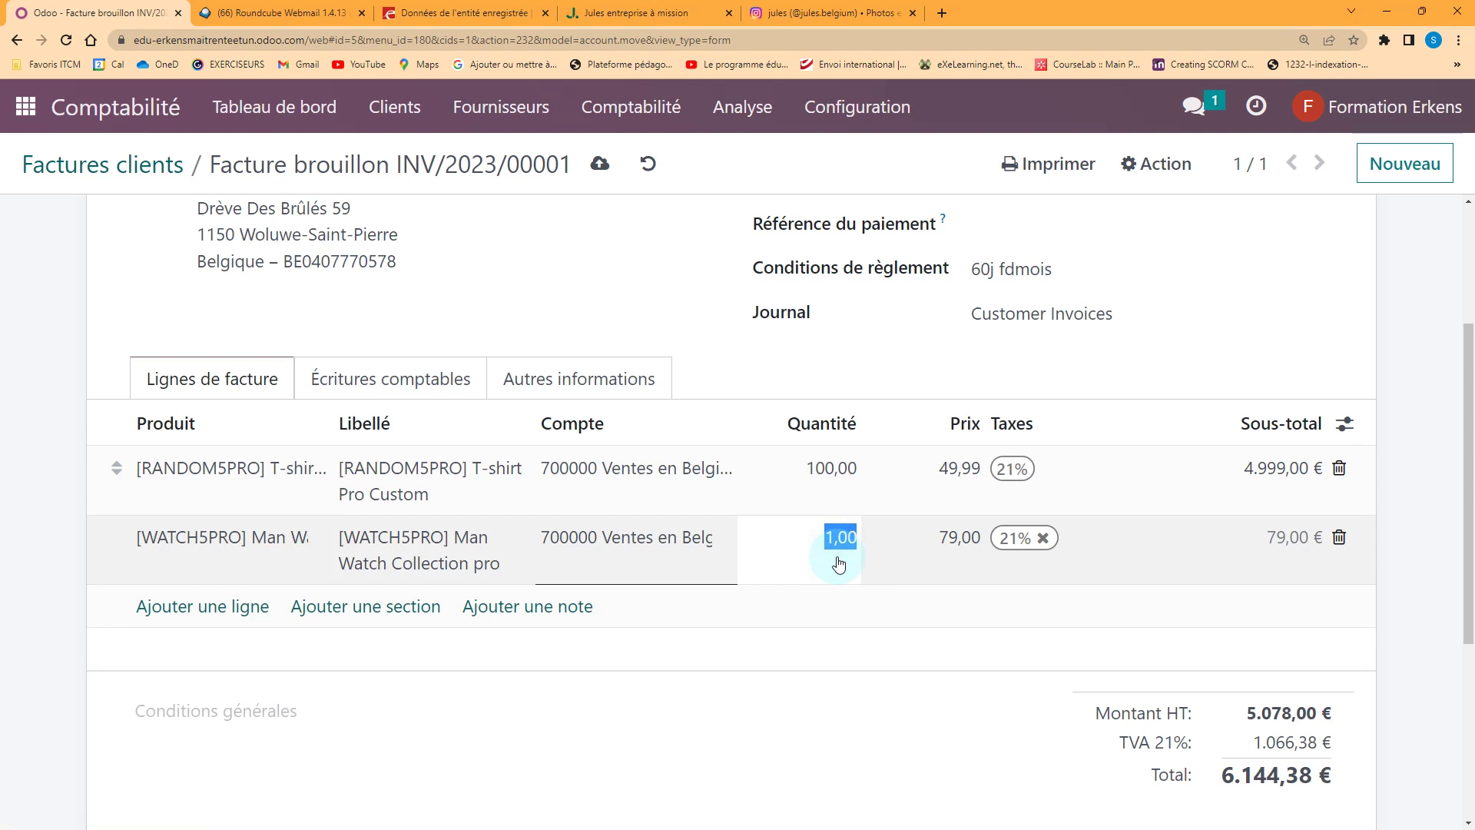
pyautogui.press('Tab')
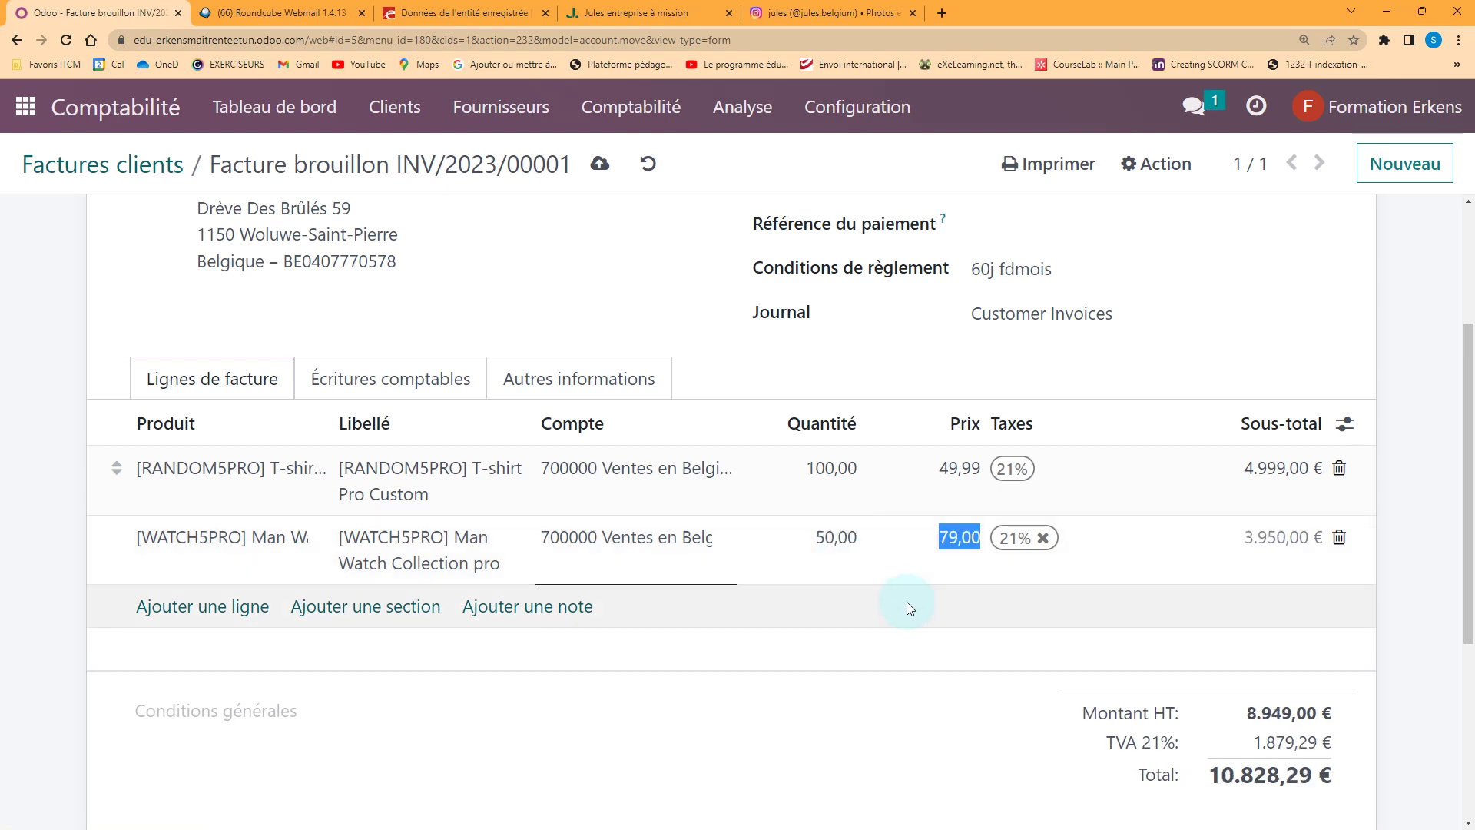
# Commit the line edits and open the invoice's customer portal preview
pyautogui.scroll(-1, 922, 623)
pyautogui.scroll(-1, 859, 625)
pyautogui.scroll(5, 858, 626)
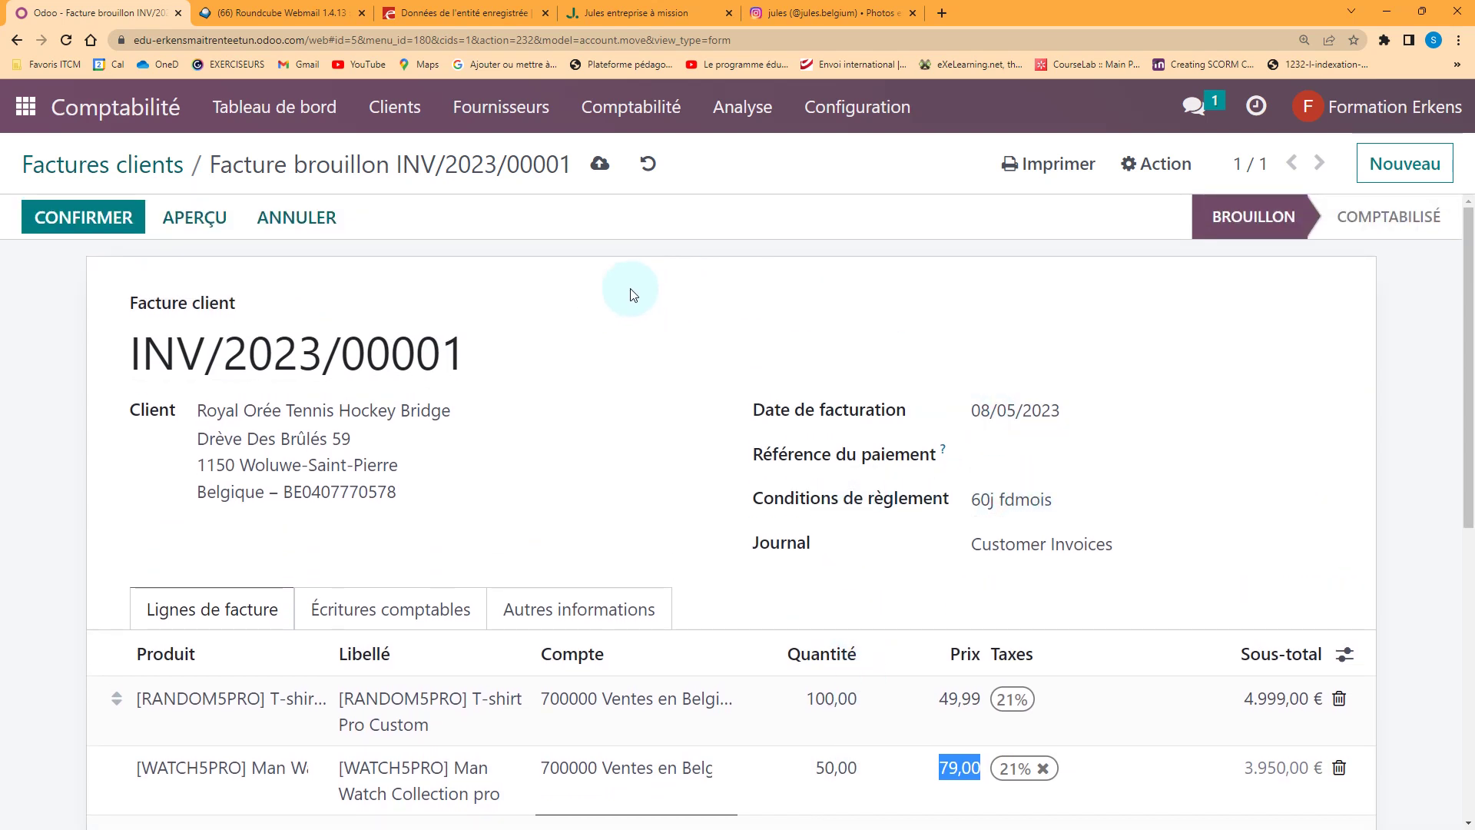
pyautogui.click(1021, 161)
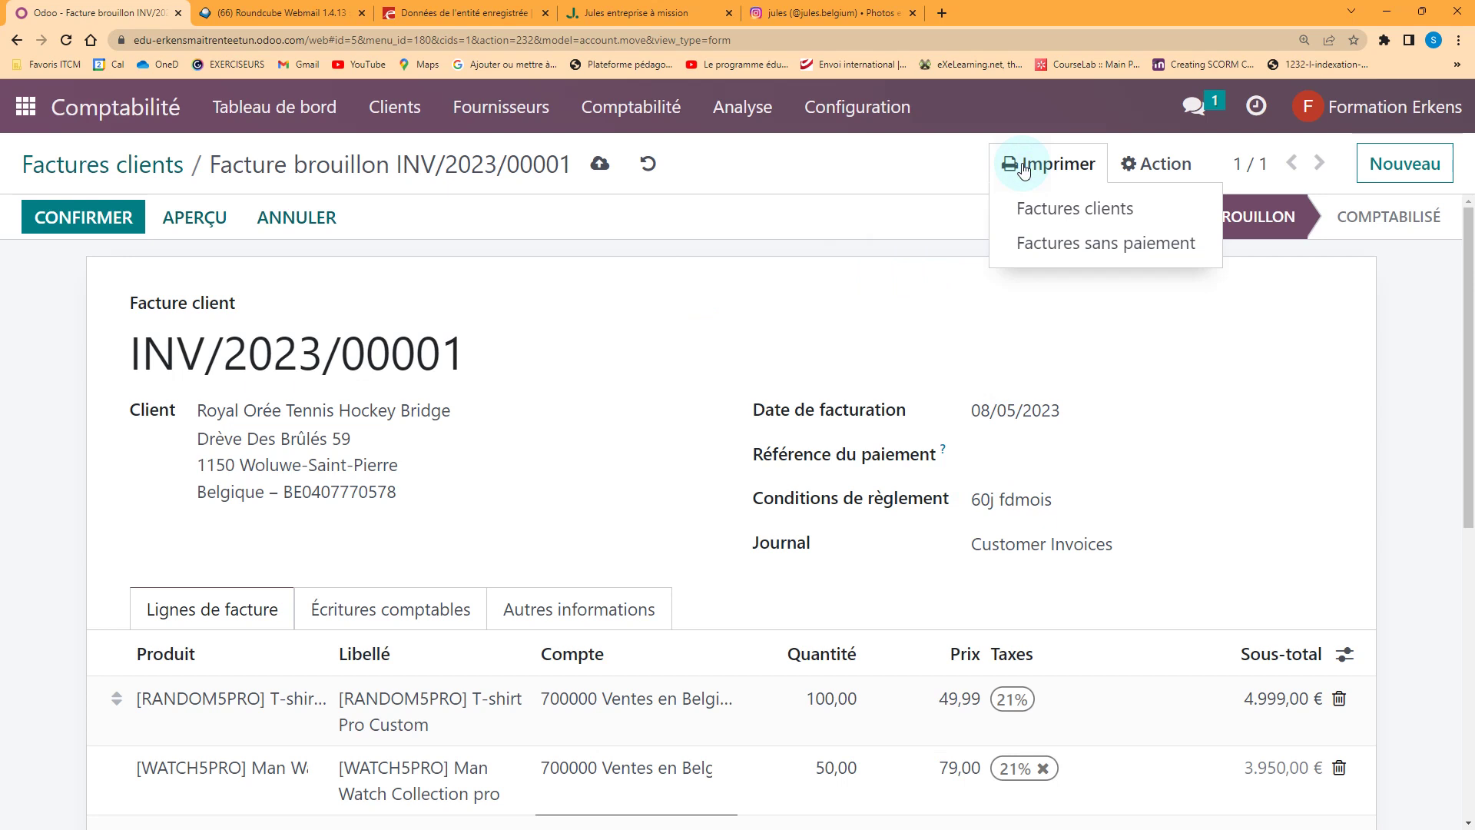
pyautogui.click(495, 220)
pyautogui.click(195, 220)
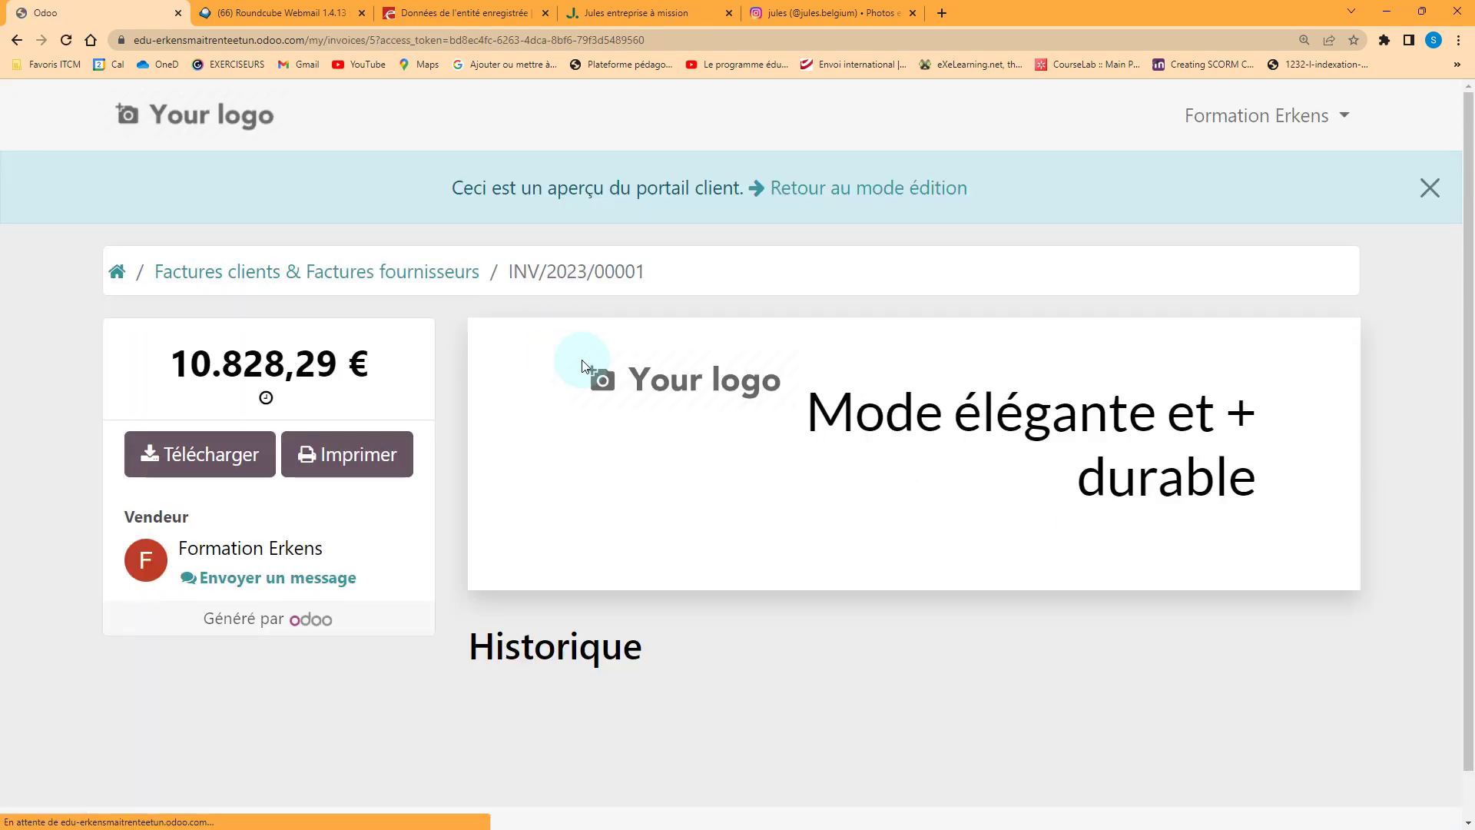
# Scroll the portal preview checking both product lines and the 10.828,29 € total, then go back to the invoice form
pyautogui.scroll(-3, 703, 446)
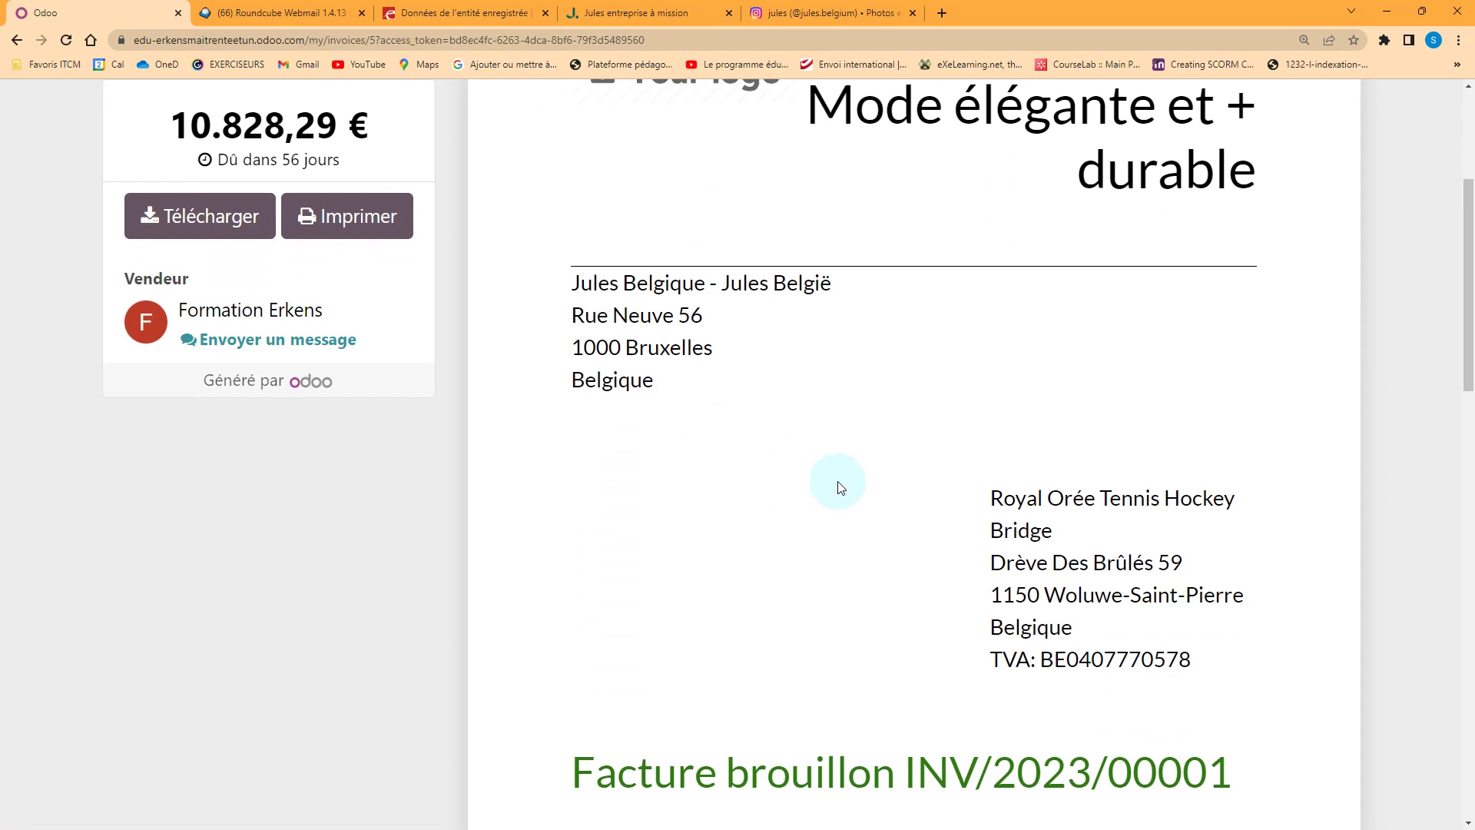
pyautogui.scroll(-5, 839, 486)
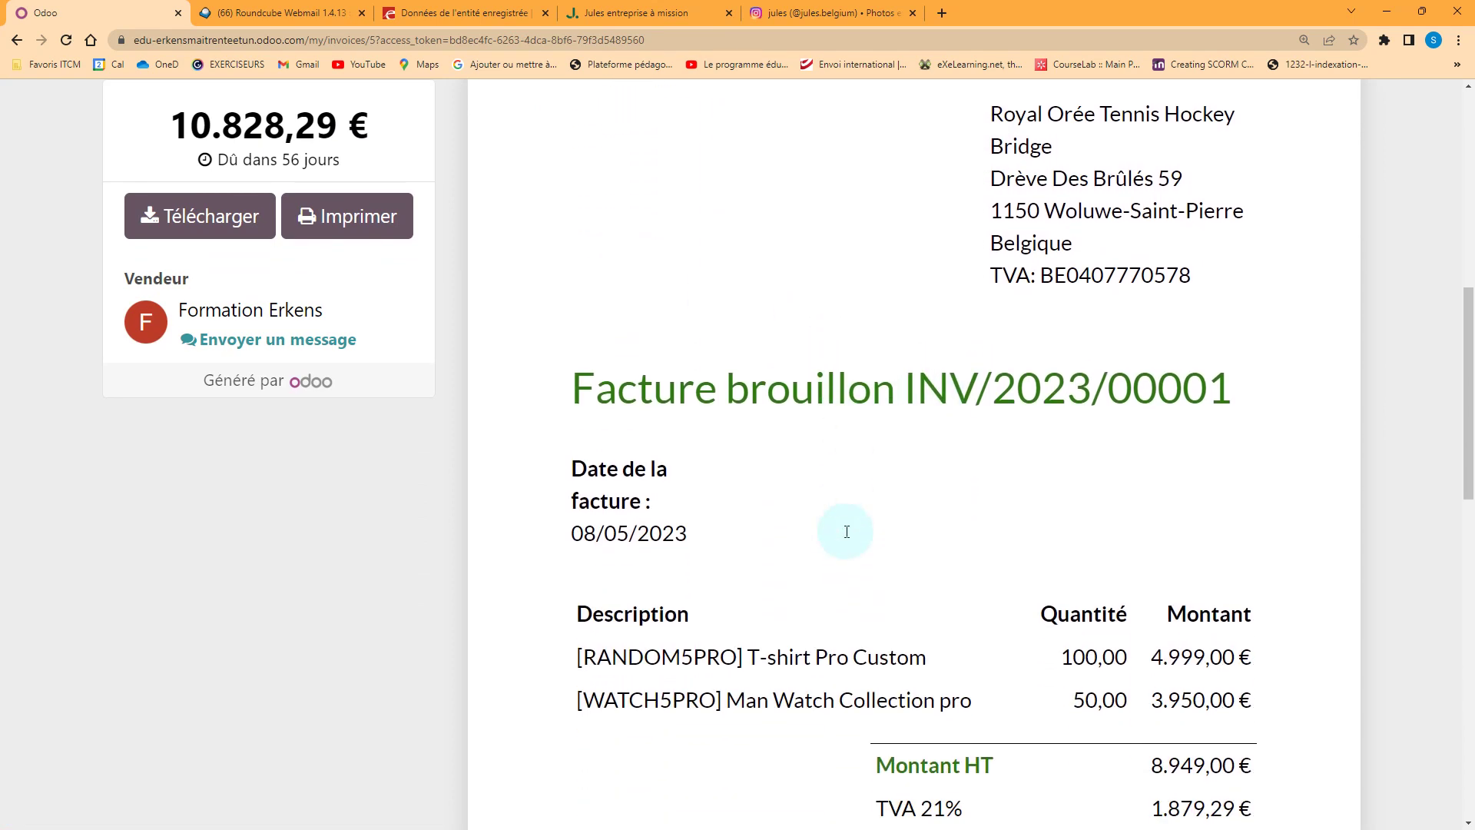
pyautogui.scroll(-1, 807, 515)
pyautogui.scroll(-1, 668, 461)
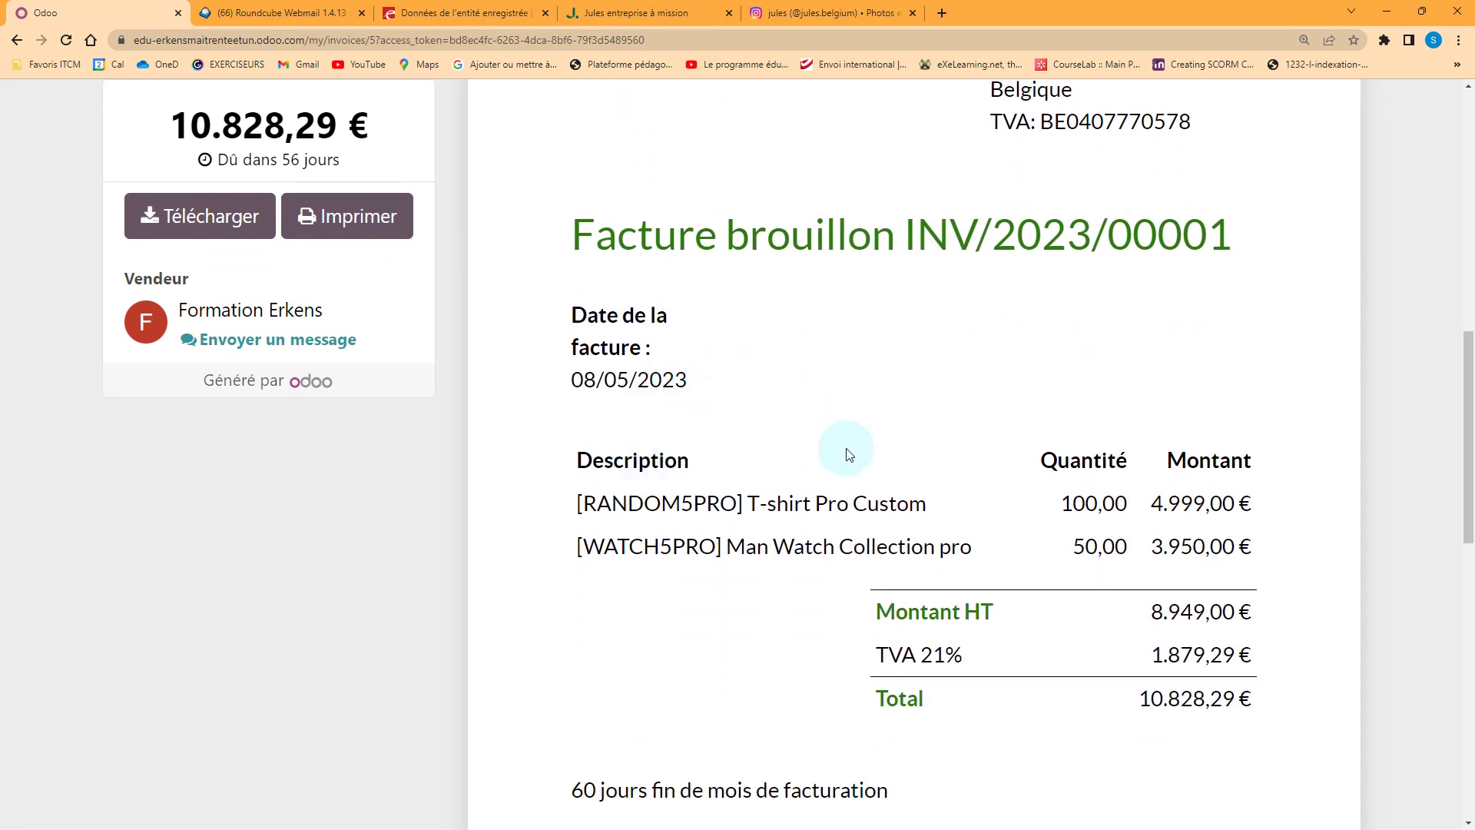
pyautogui.scroll(-2, 1047, 599)
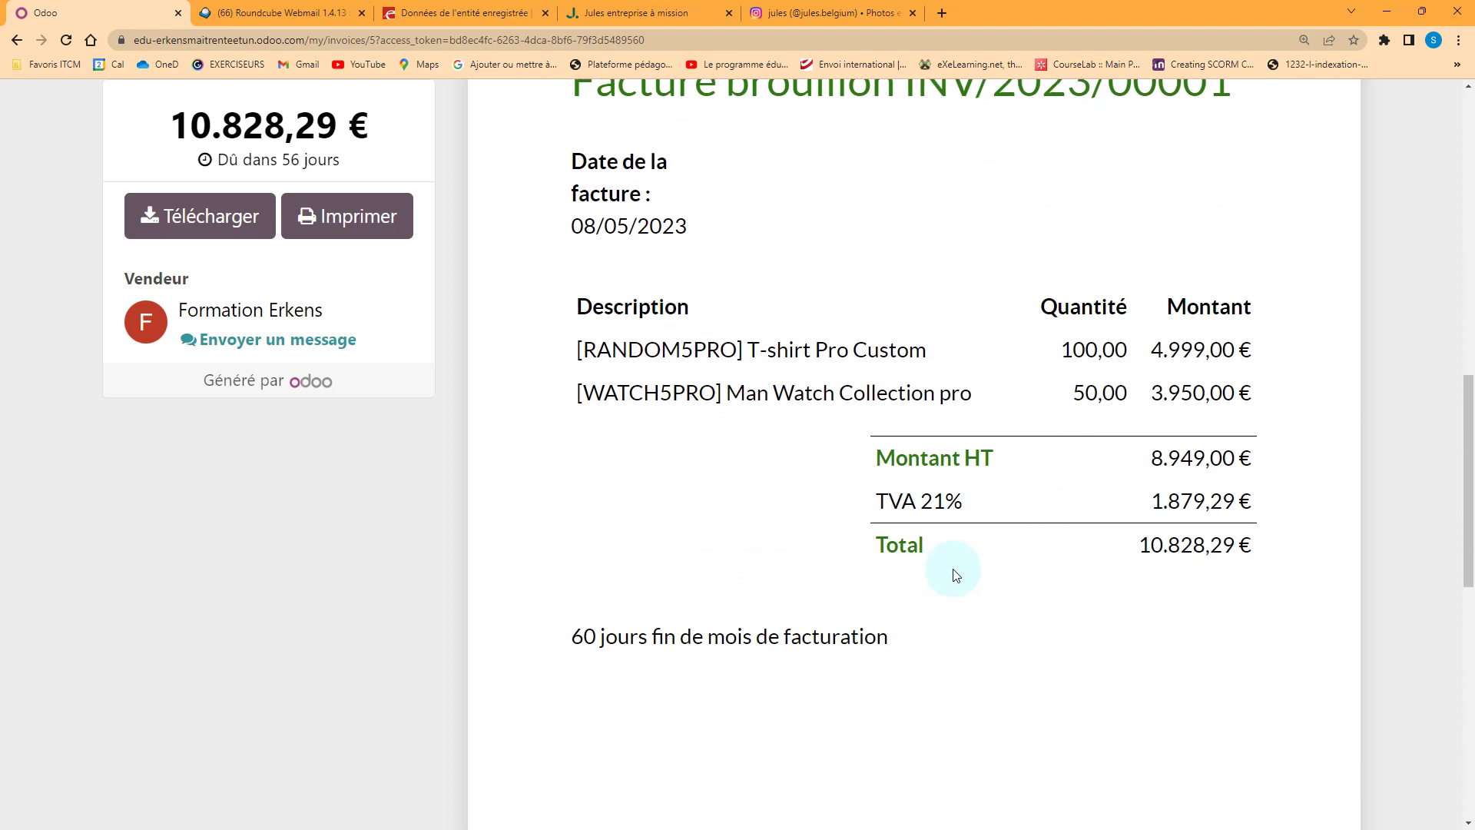
pyautogui.scroll(-4, 675, 635)
pyautogui.scroll(15, 674, 630)
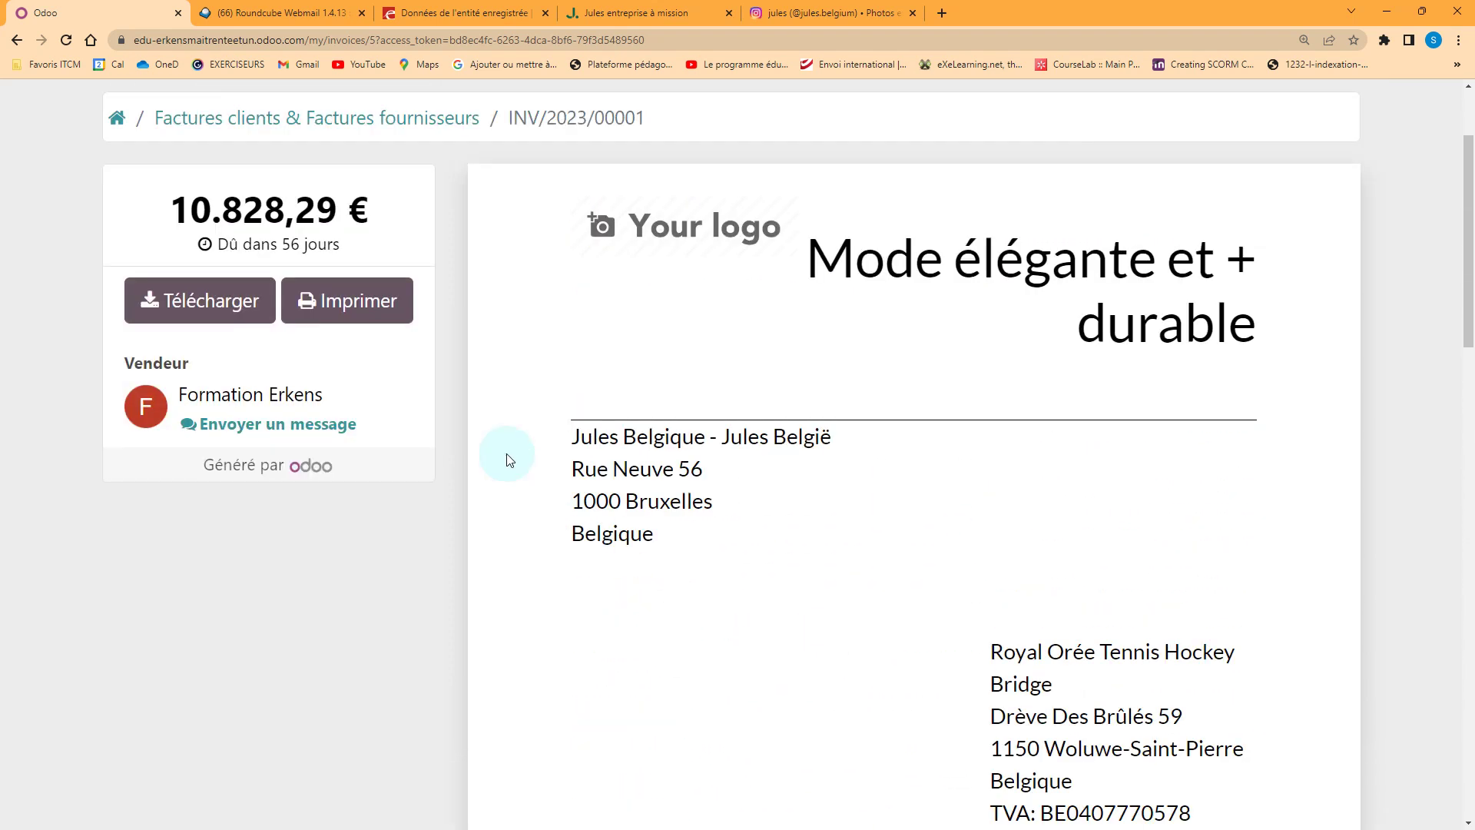
pyautogui.scroll(2, 457, 322)
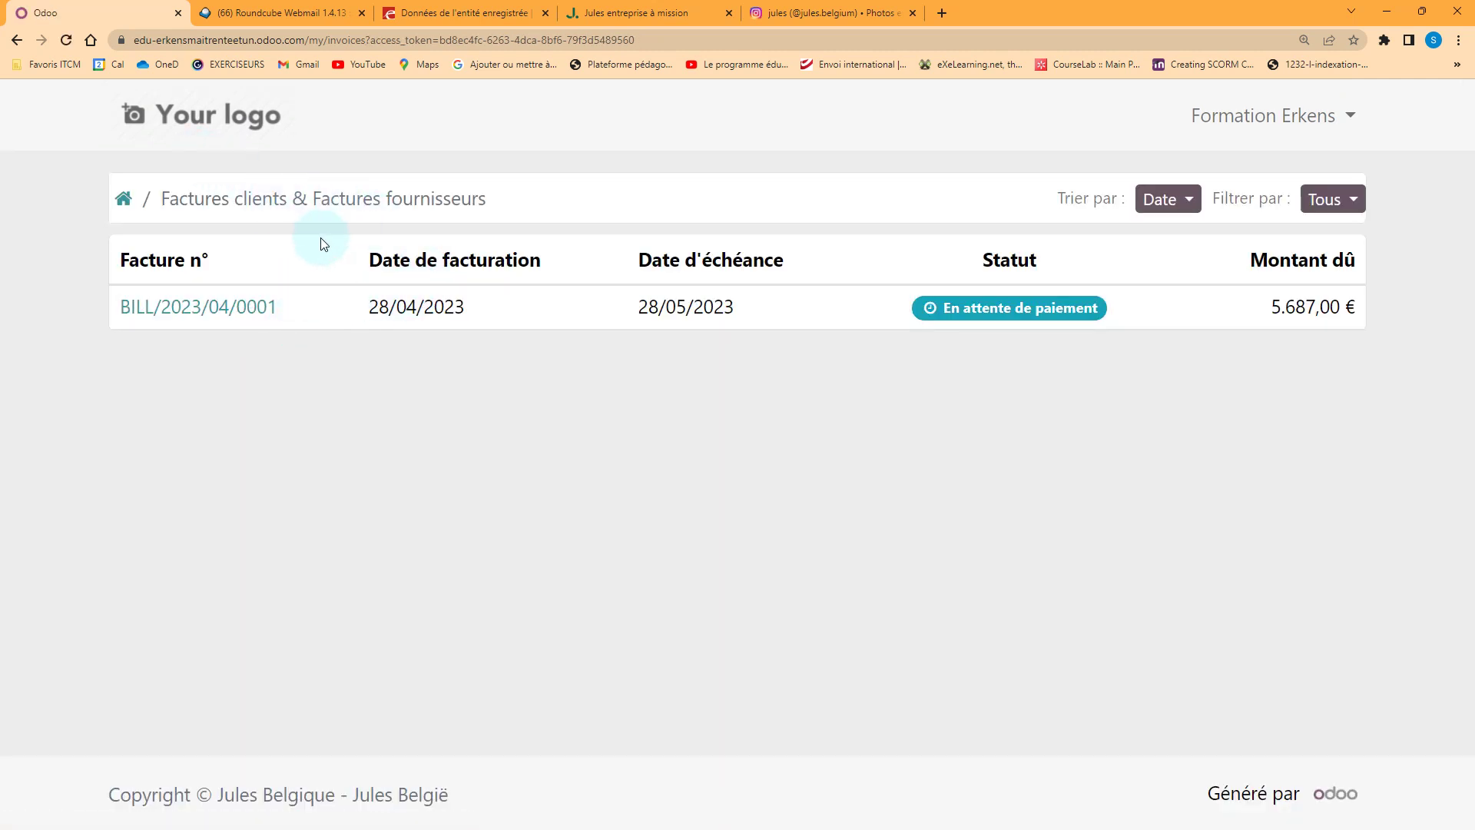
pyautogui.hotkey('alt', 'Left')
pyautogui.hotkey('alt', 'Left')
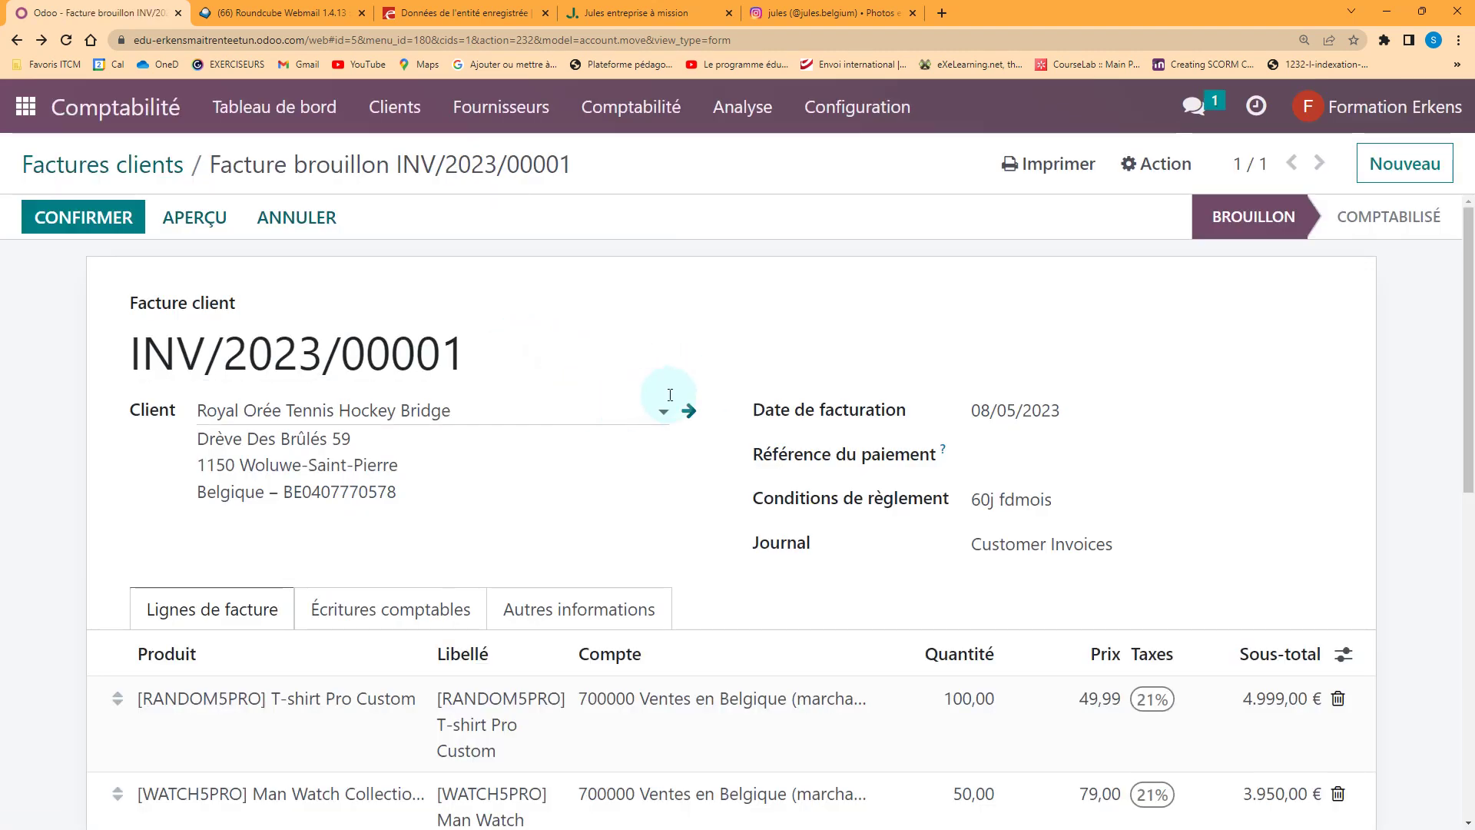
# Confirm invoice INV/2023/00001 and print it as a customer invoice PDF
pyautogui.click(115, 223)
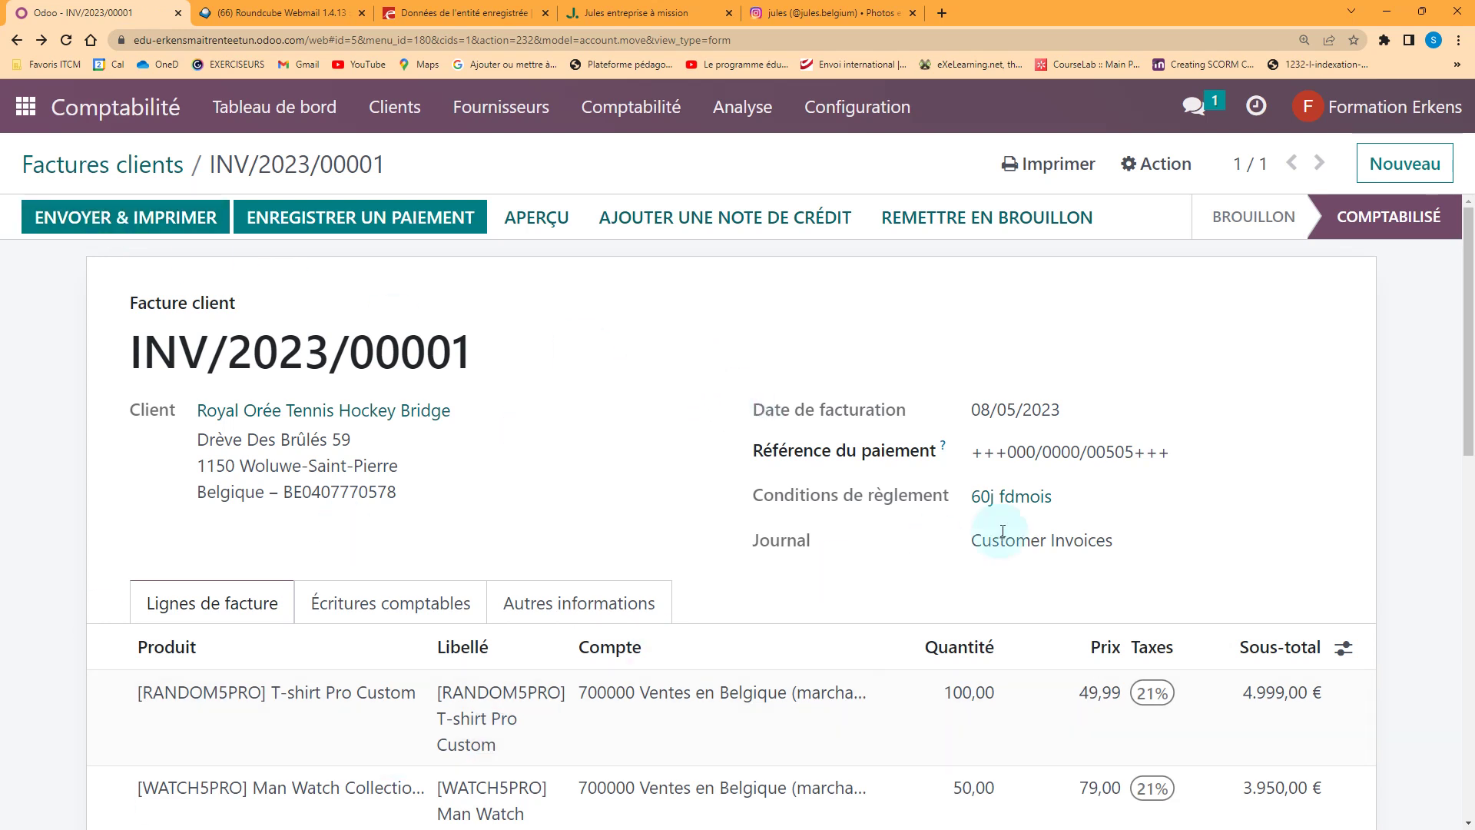
pyautogui.click(1081, 157)
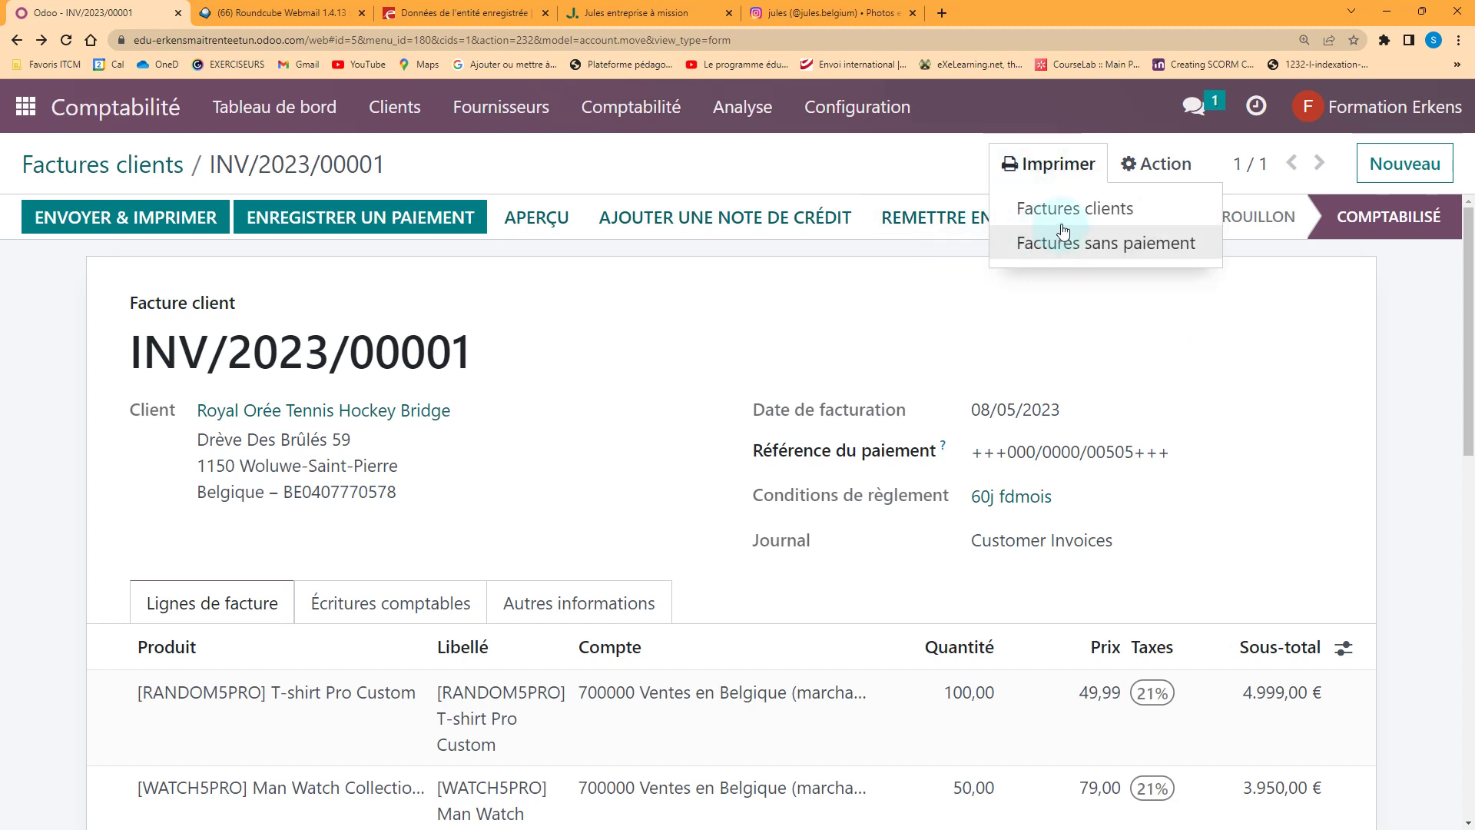
pyautogui.click(1047, 215)
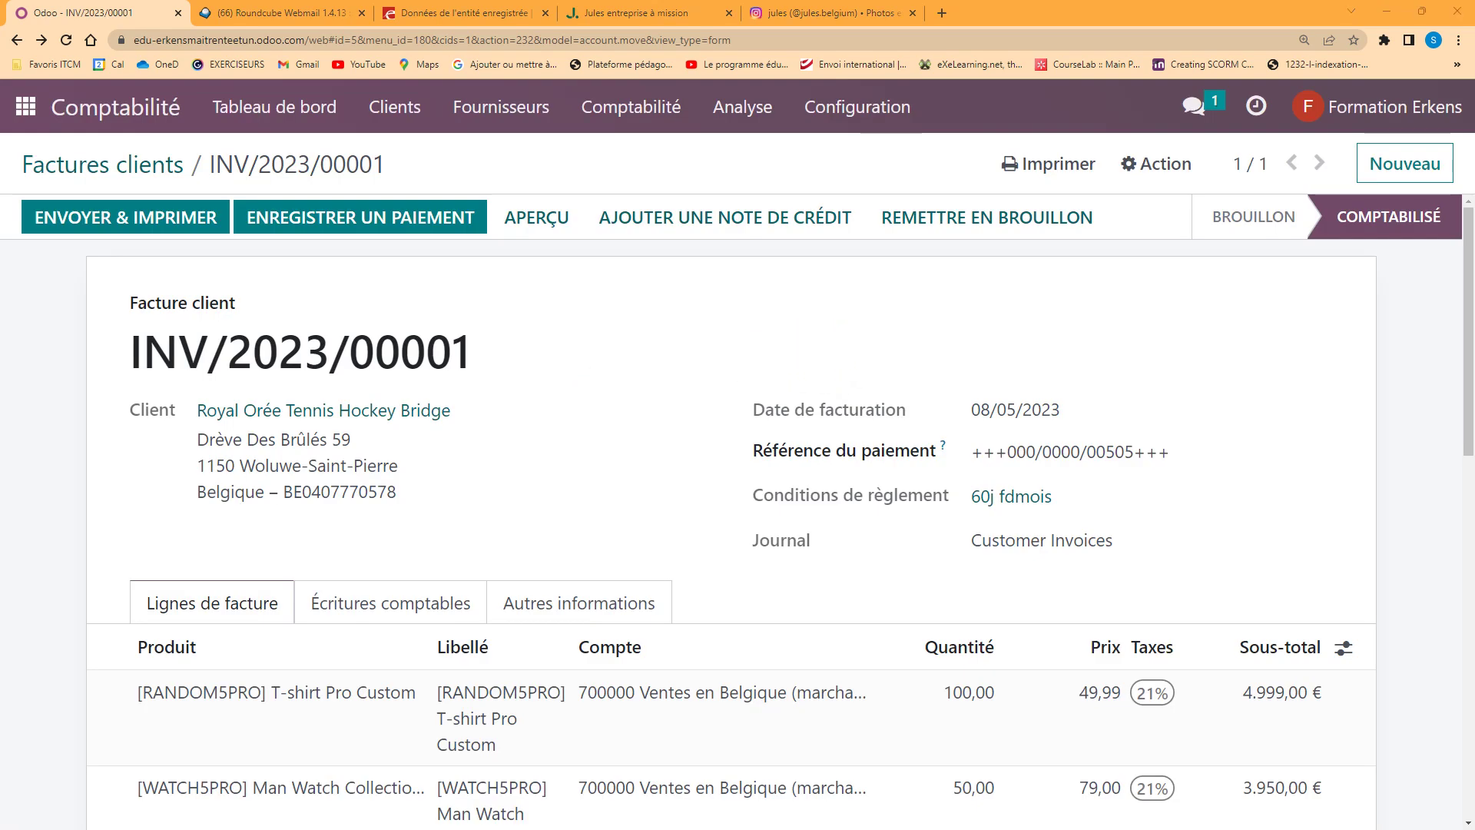
# Check the PDF's 10.828,29 € total and payment reference, then close Acrobat Reader
pyautogui.scroll(-4, 691, 395)
pyautogui.scroll(-4, 691, 397)
pyautogui.scroll(4, 692, 397)
pyautogui.scroll(3, 693, 398)
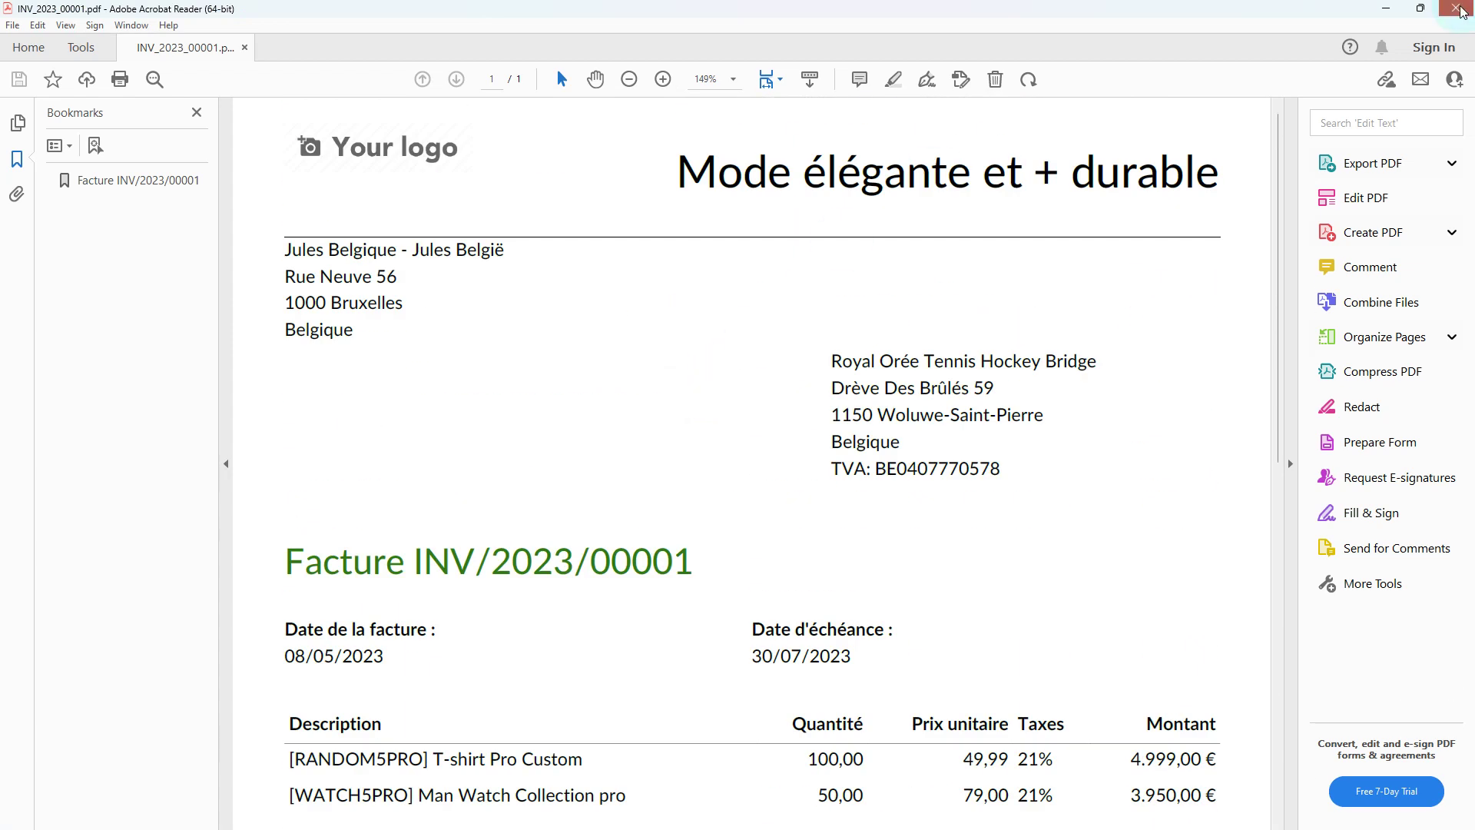
pyautogui.click(1456, 9)
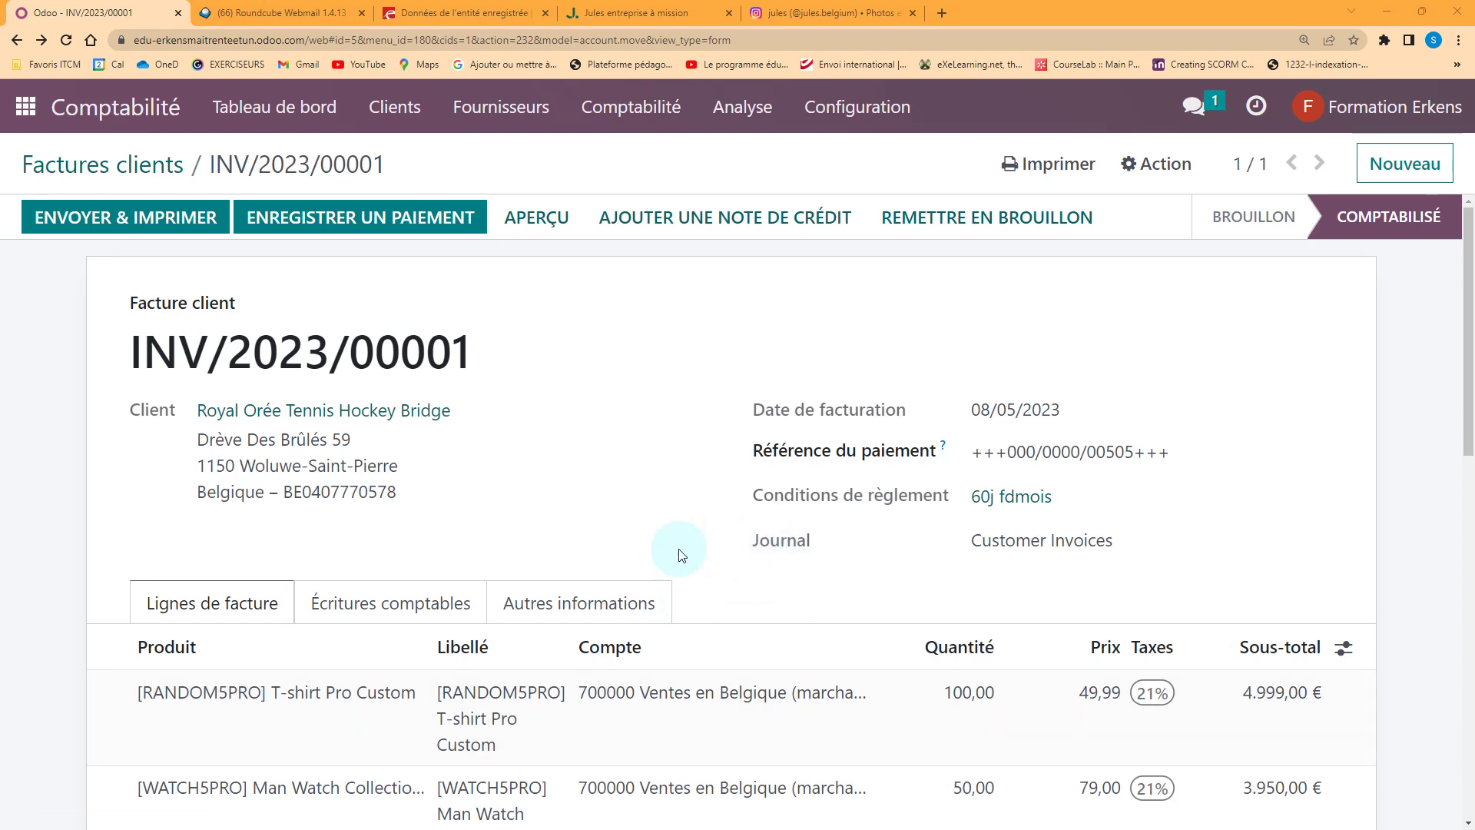
# Register the 10.828,29 € invoice payment with payment date 02/05/2023
pyautogui.click(384, 218)
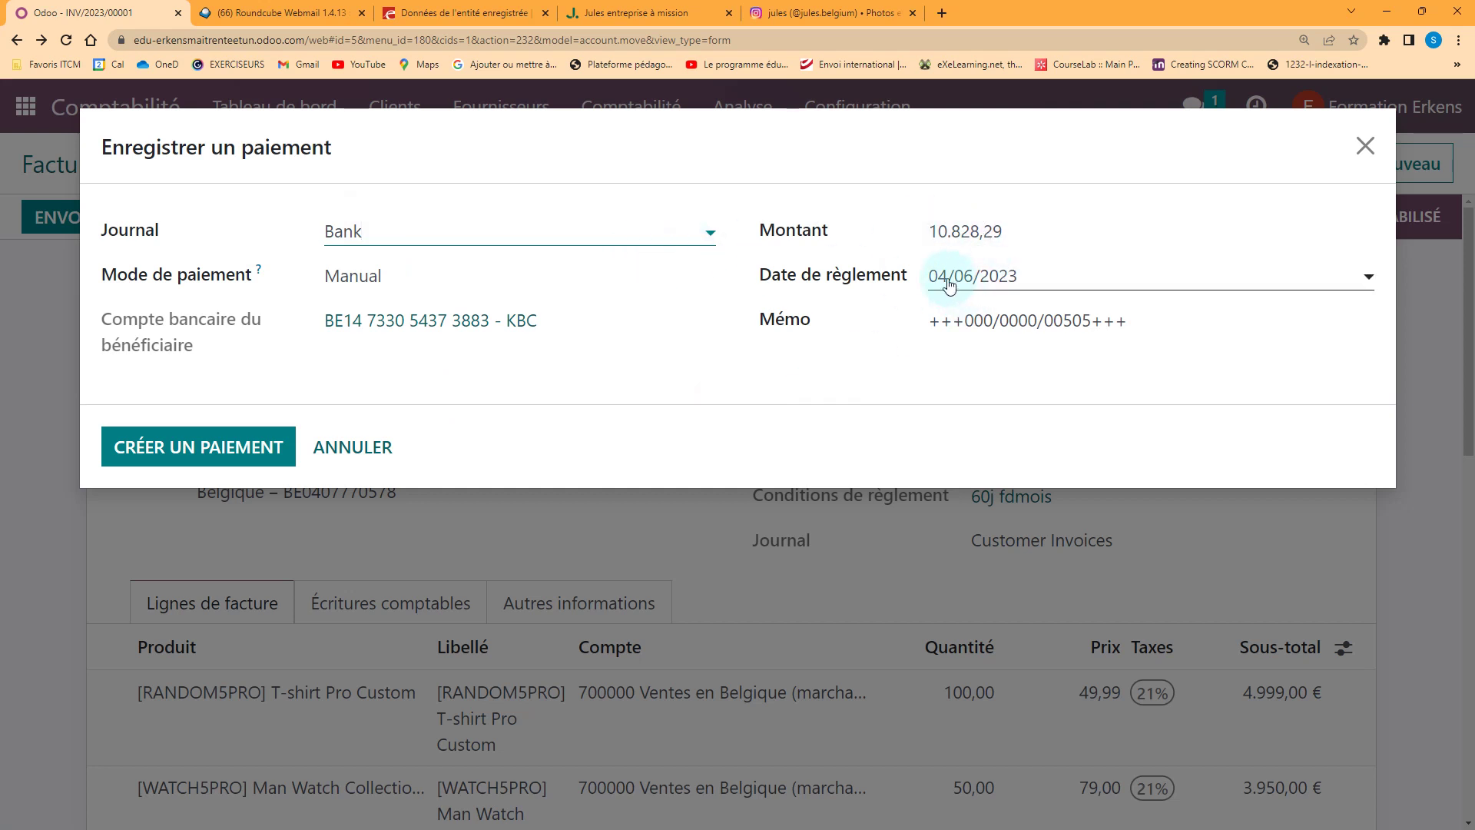
pyautogui.click(950, 280)
pyautogui.click(951, 321)
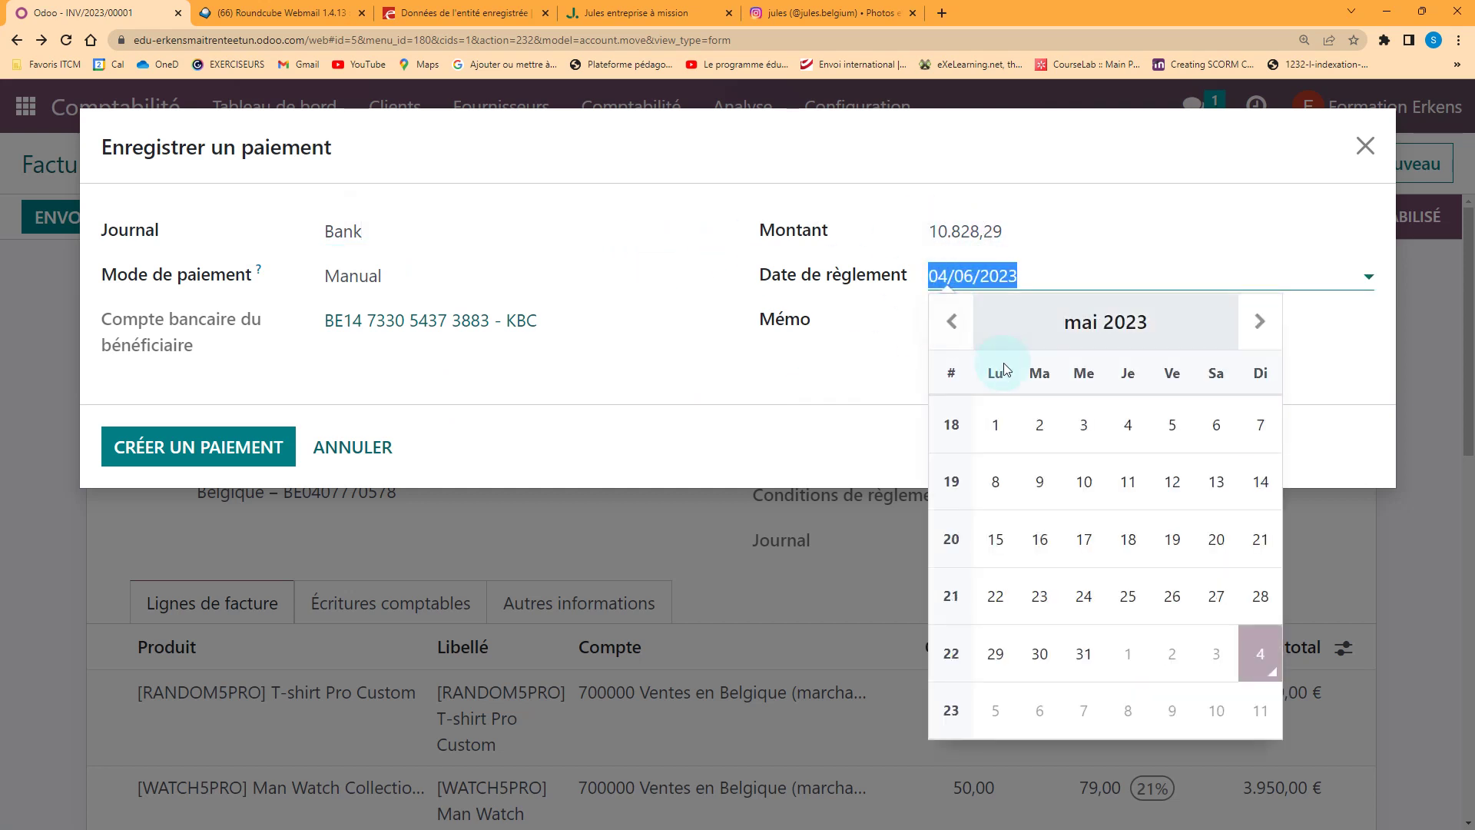
pyautogui.click(1037, 425)
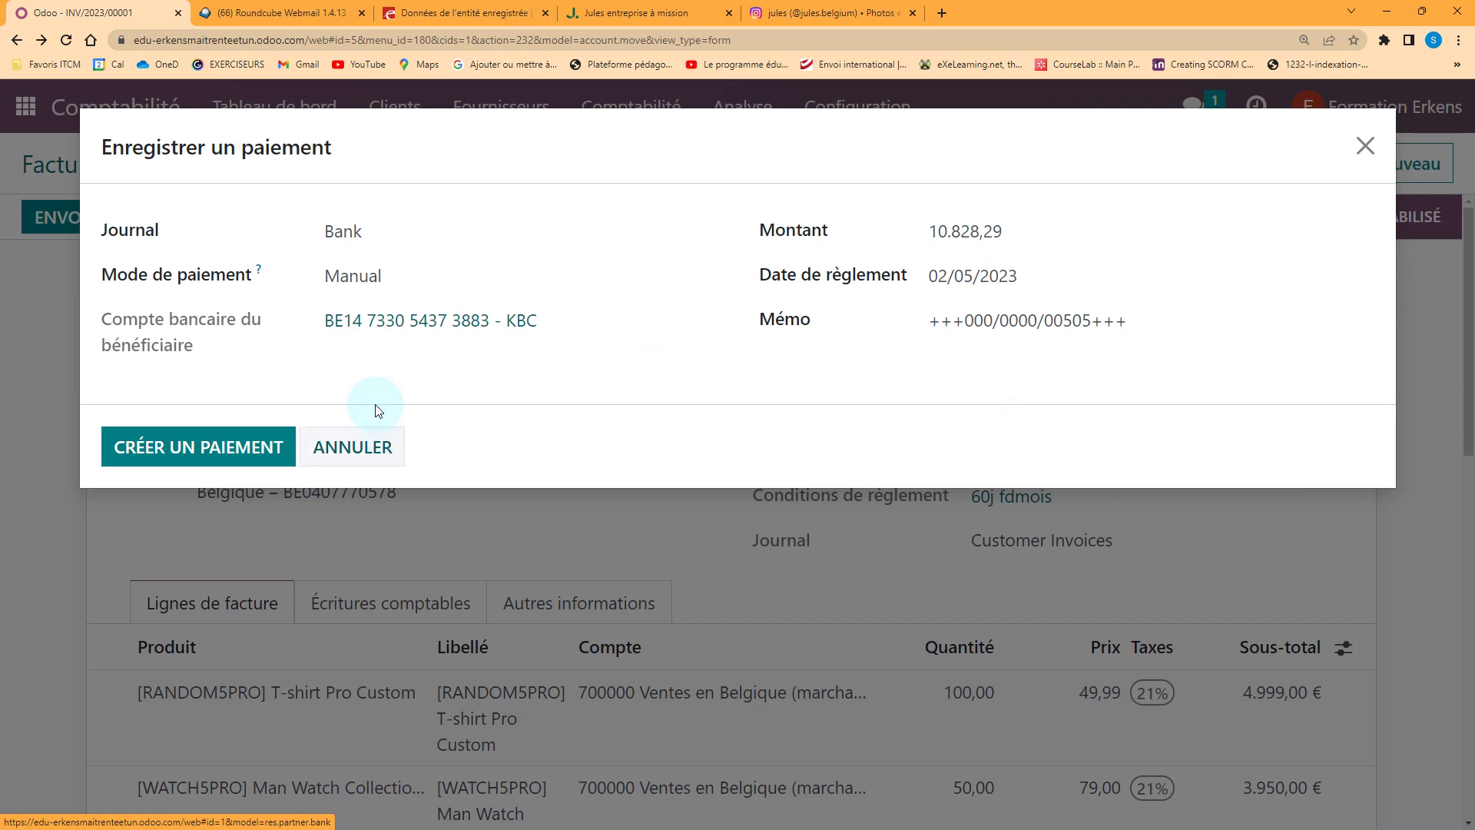
pyautogui.click(227, 450)
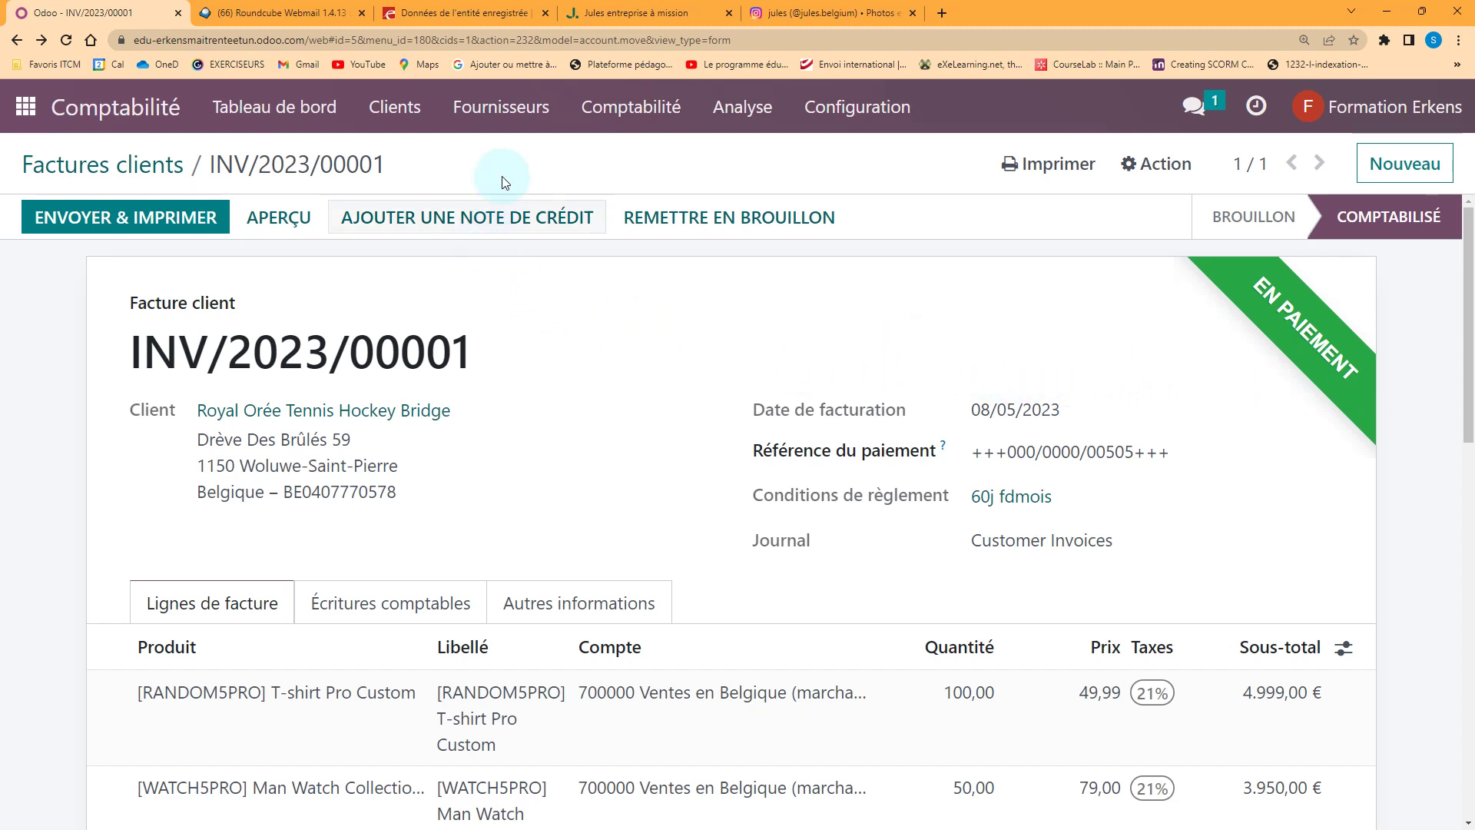
# Check the customer payments list, then open the Bilan balance sheet
pyautogui.click(394, 107)
pyautogui.click(422, 228)
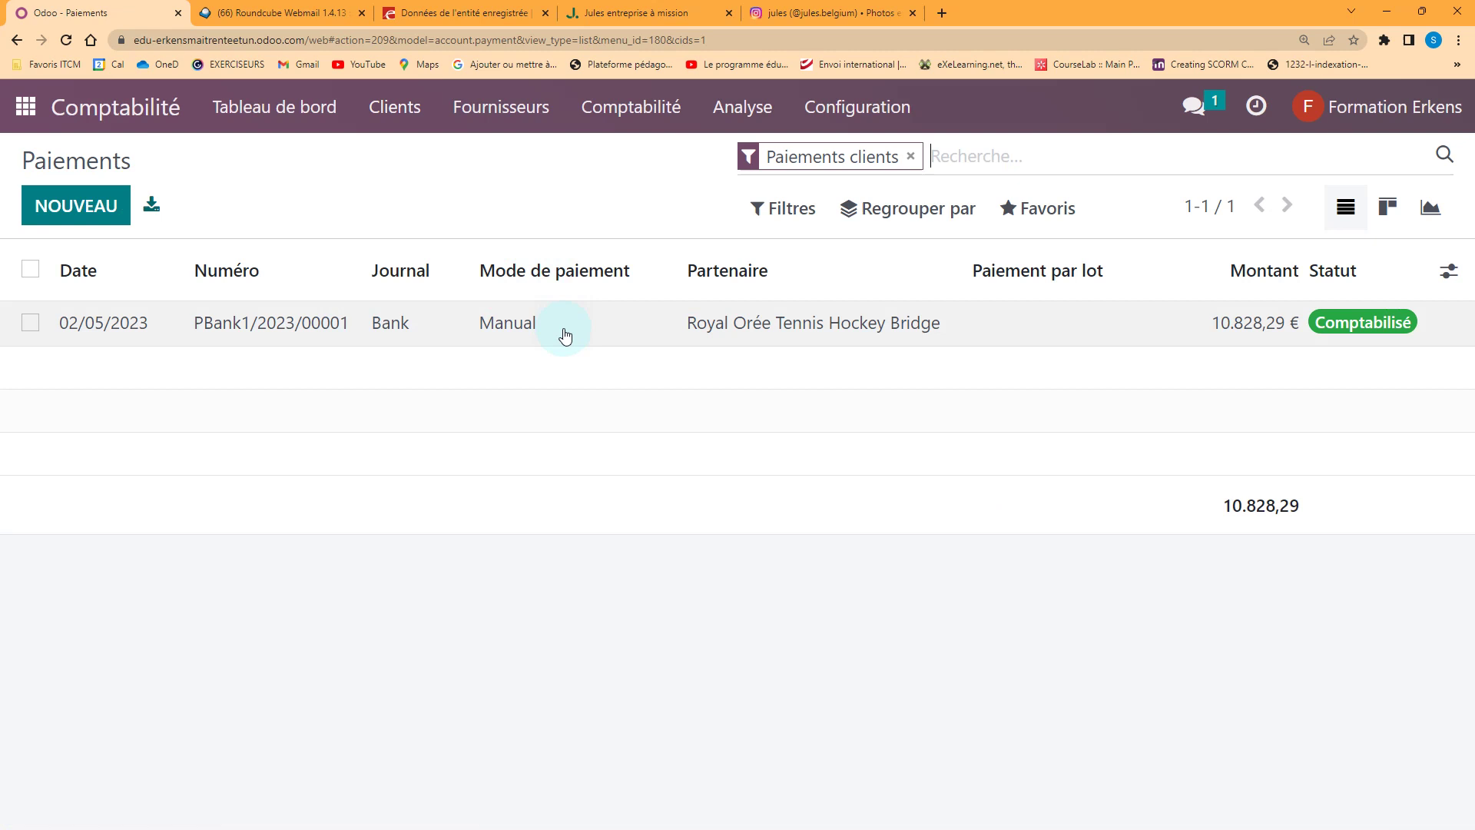
pyautogui.click(730, 119)
pyautogui.click(758, 191)
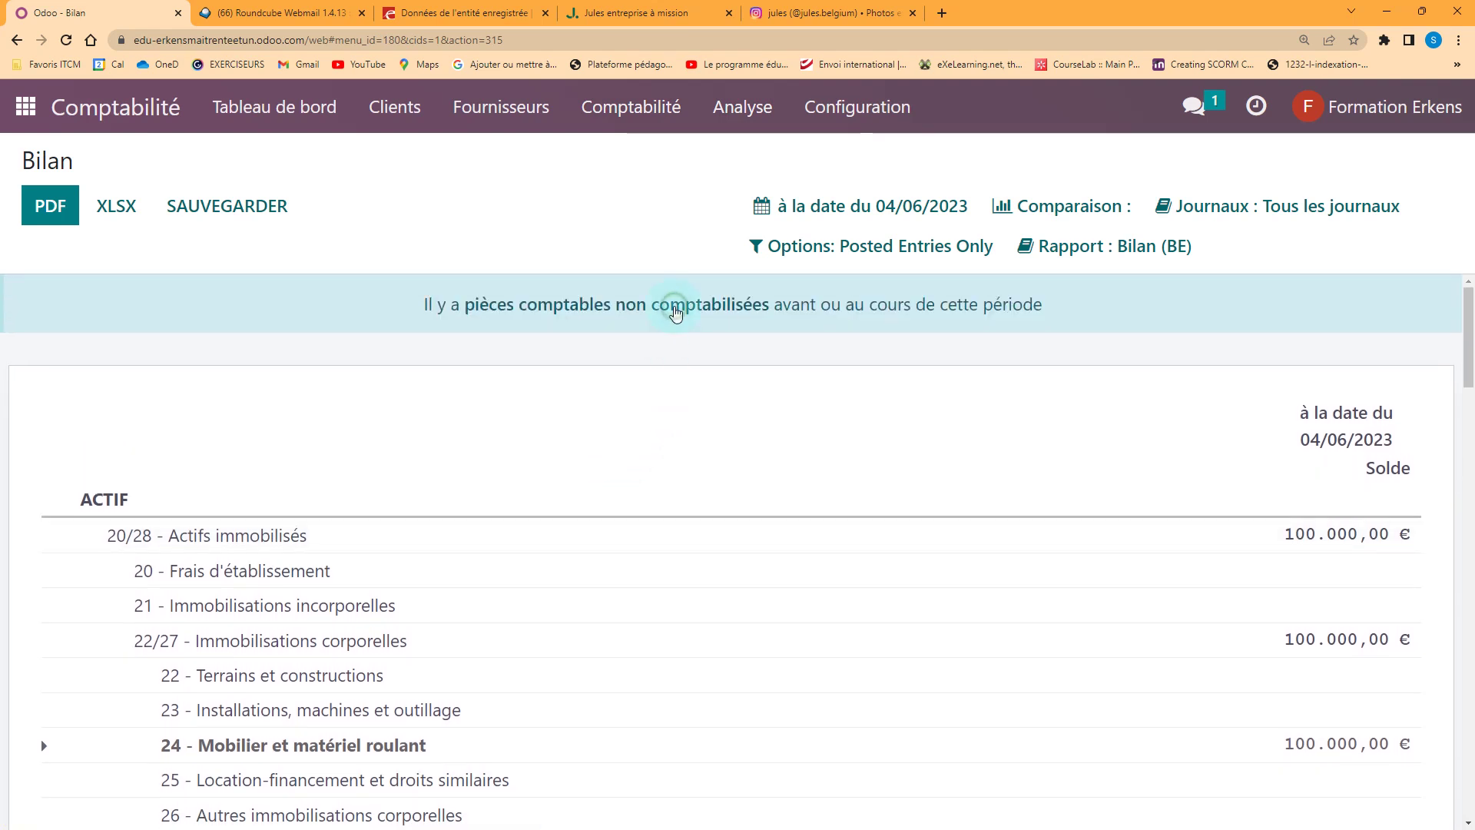
# Inspect the unposted journal entries, then scroll back through the balance sheet
pyautogui.click(676, 312)
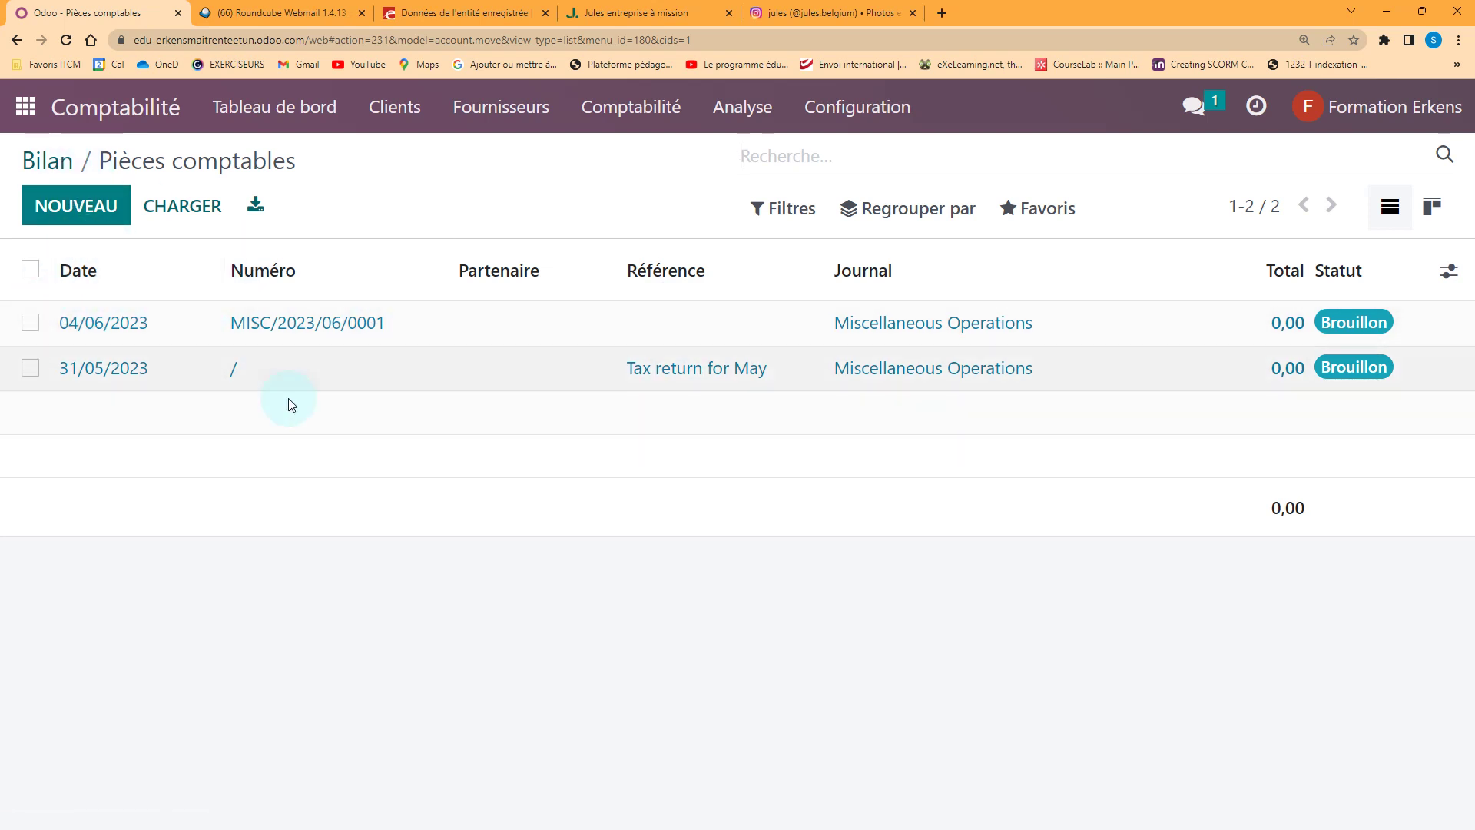
pyautogui.click(46, 161)
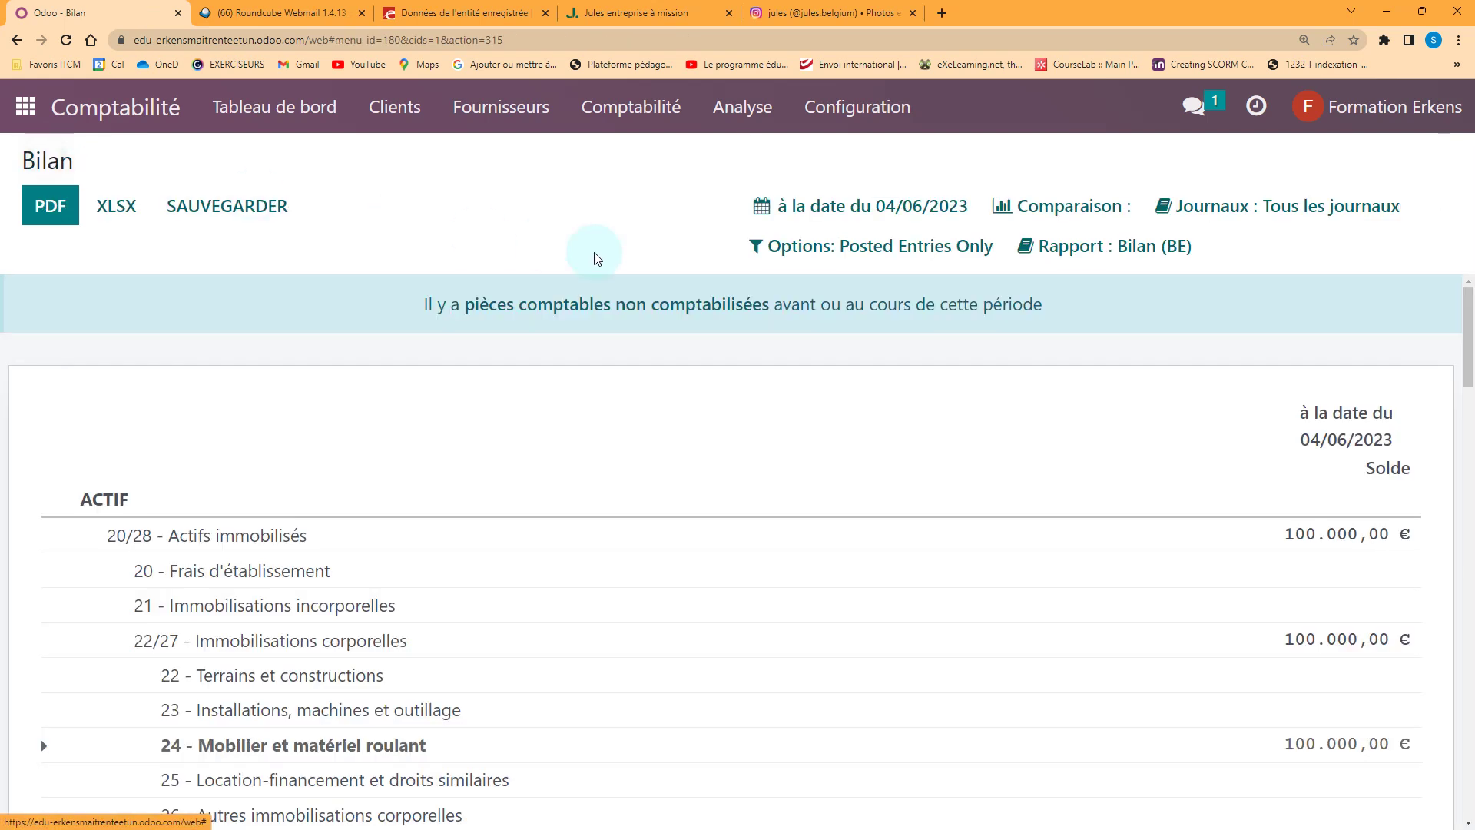
pyautogui.scroll(-1, 689, 381)
pyautogui.scroll(-2, 669, 377)
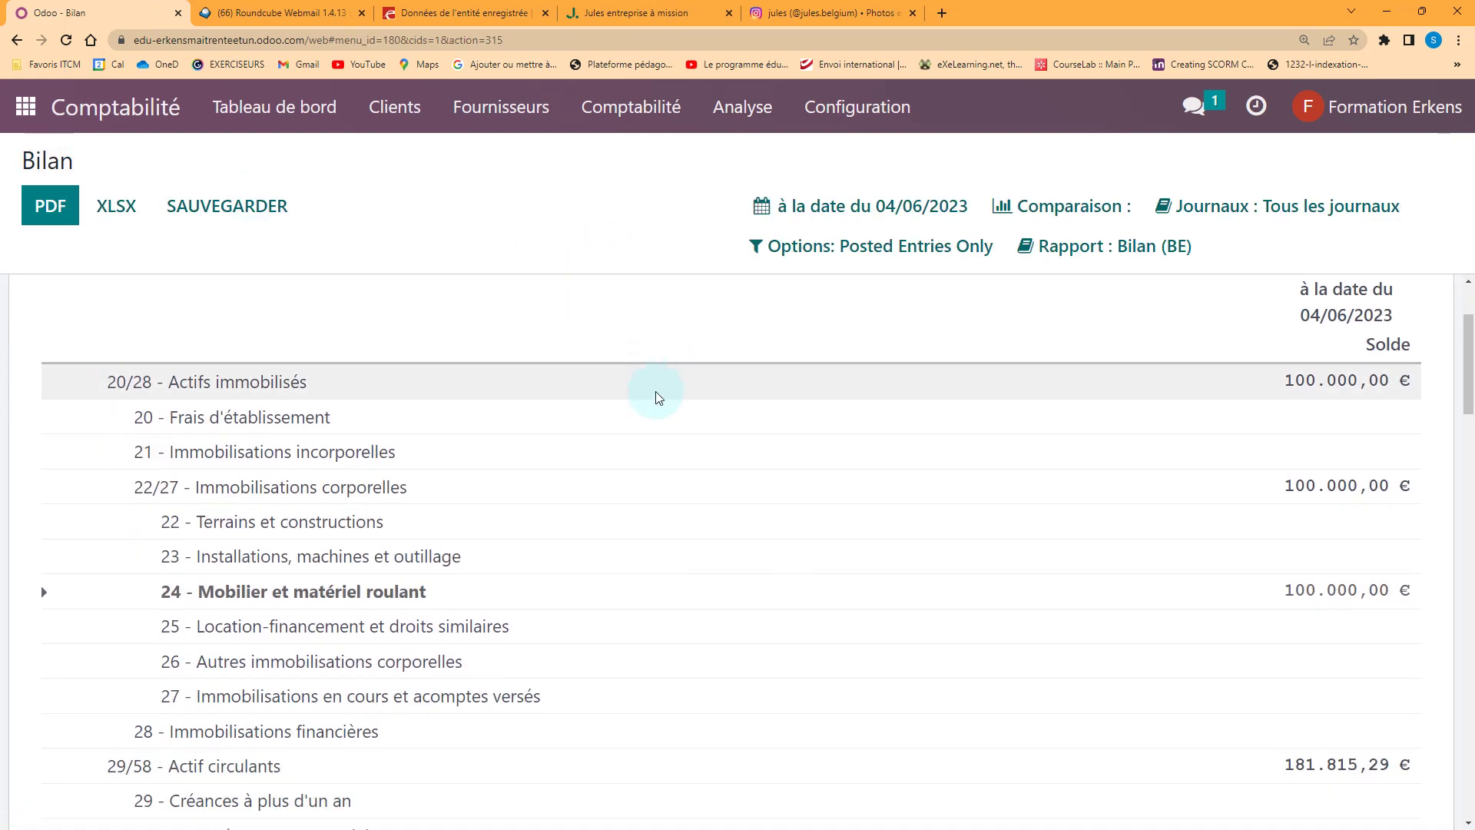
pyautogui.scroll(-2, 658, 388)
pyautogui.scroll(-5, 862, 637)
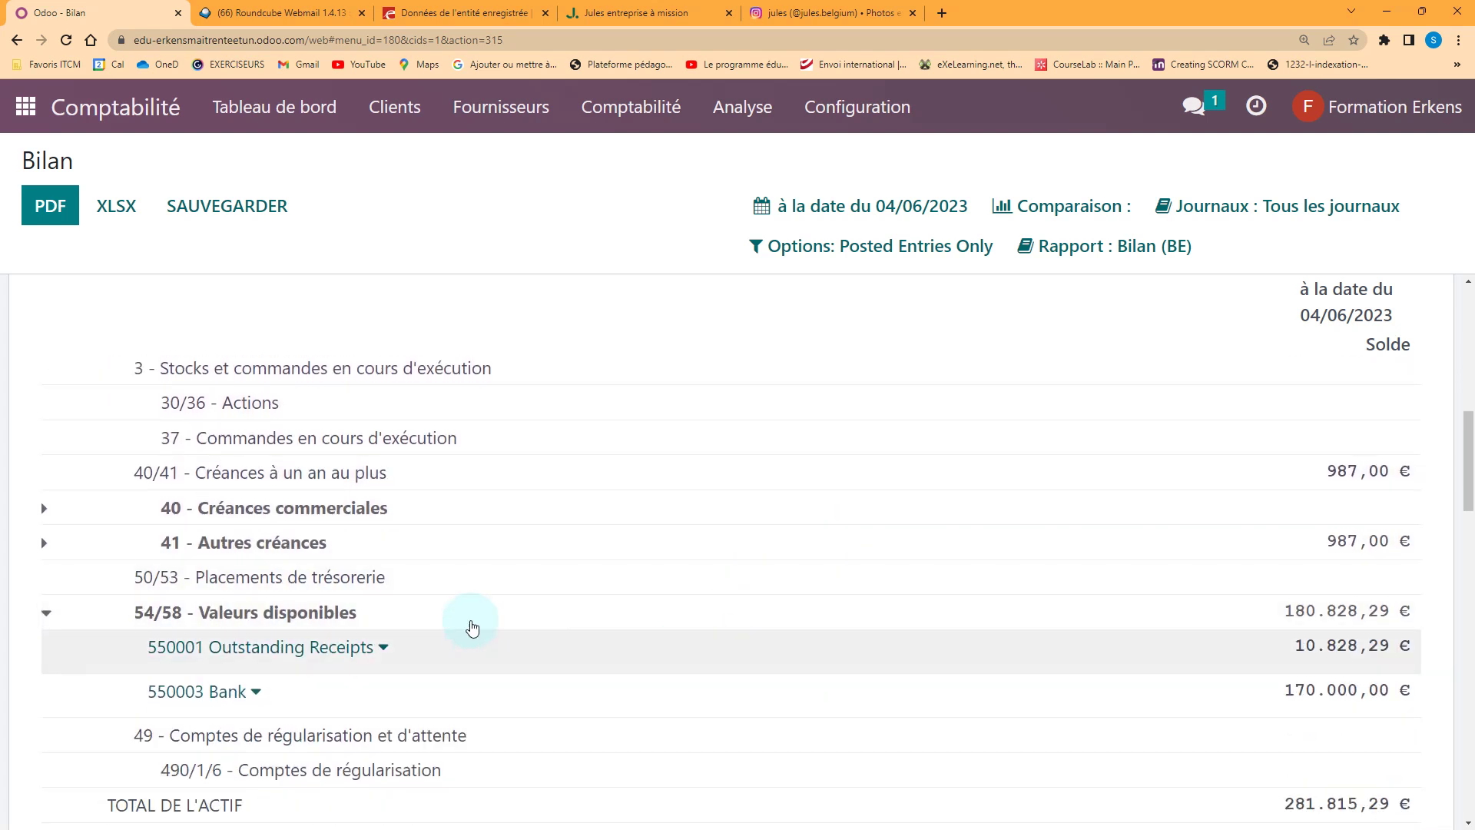
pyautogui.click(384, 650)
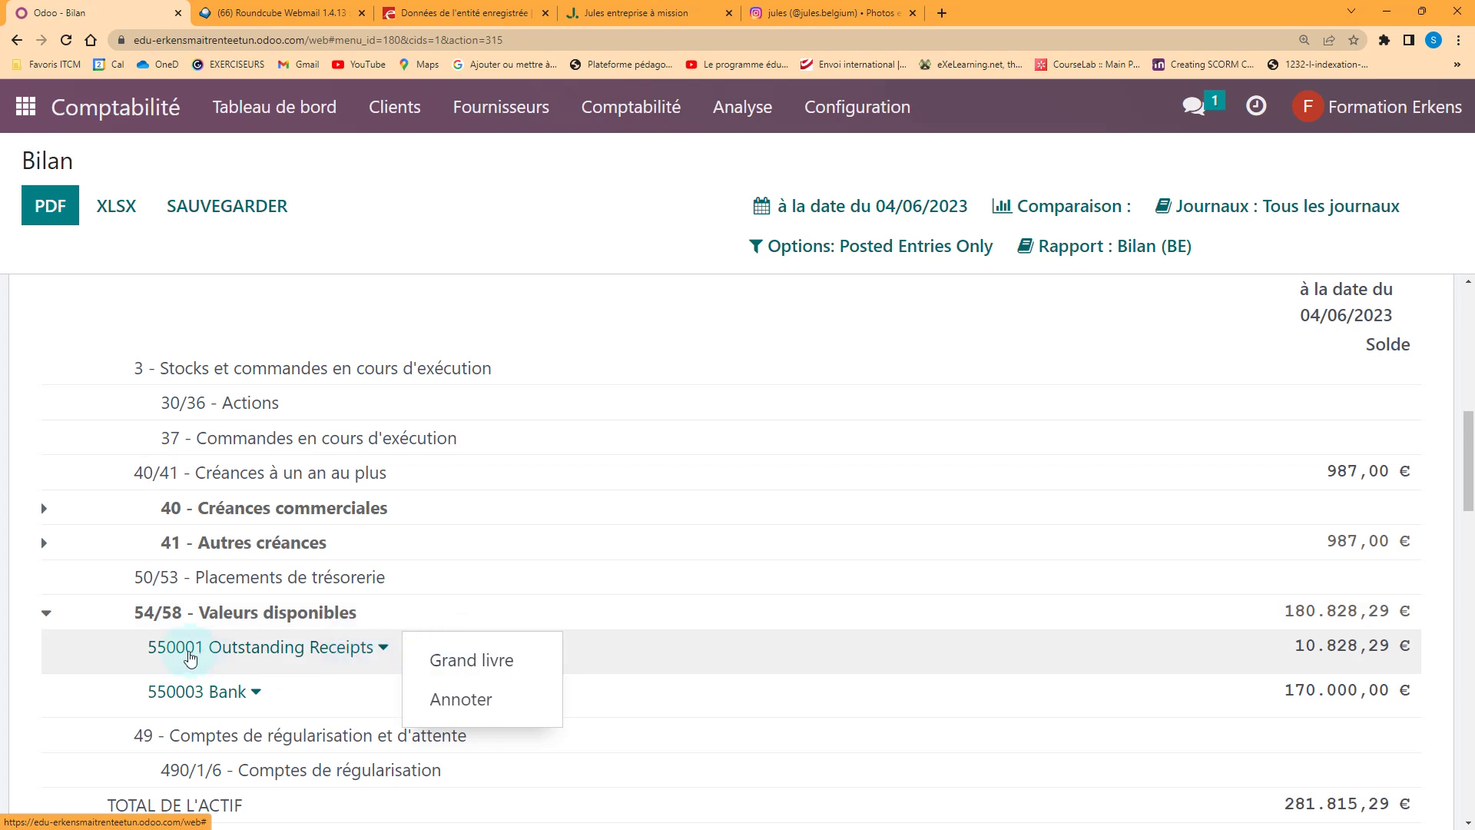
pyautogui.click(1056, 675)
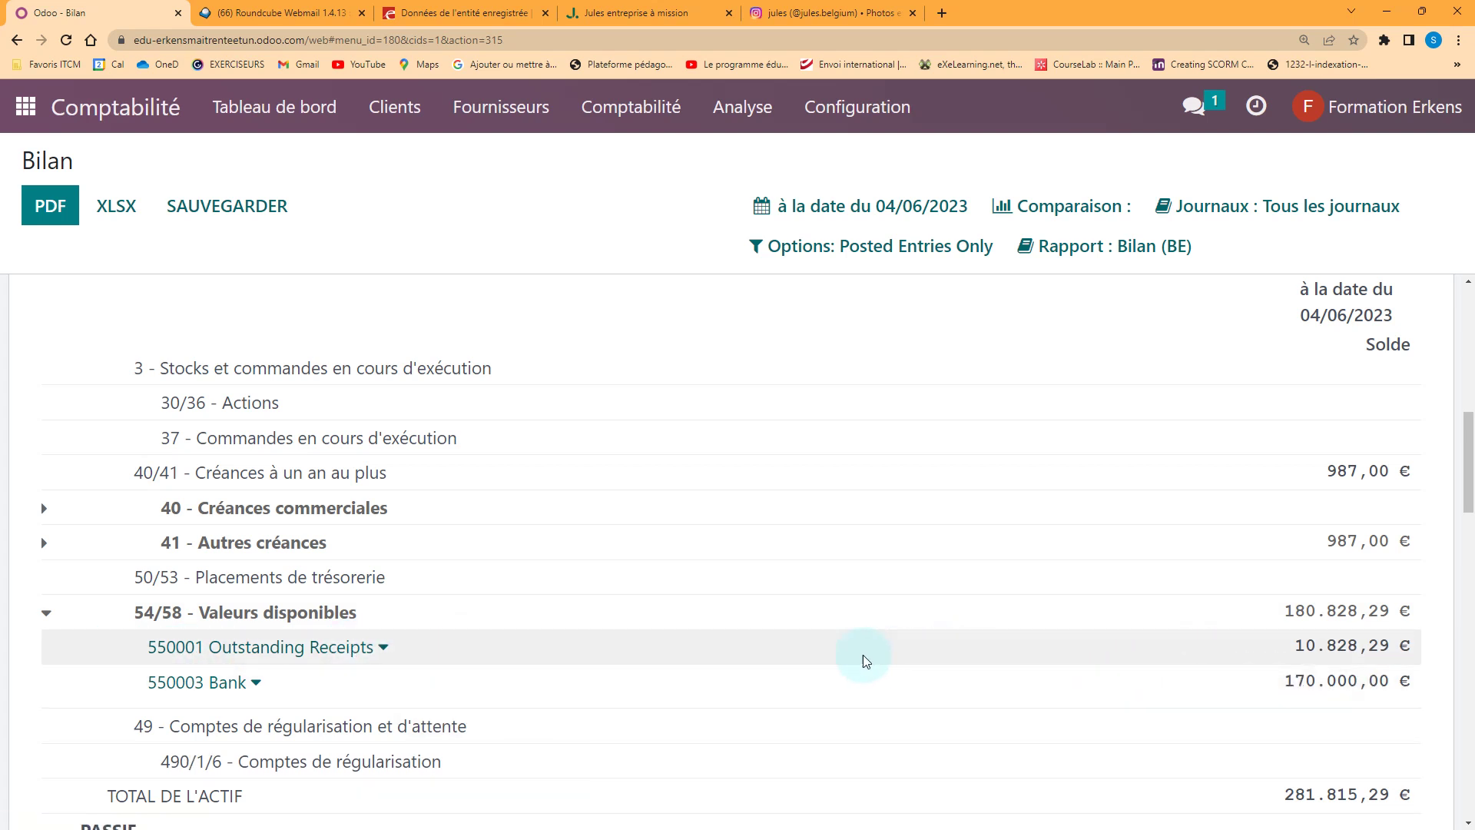
pyautogui.scroll(-1, 594, 607)
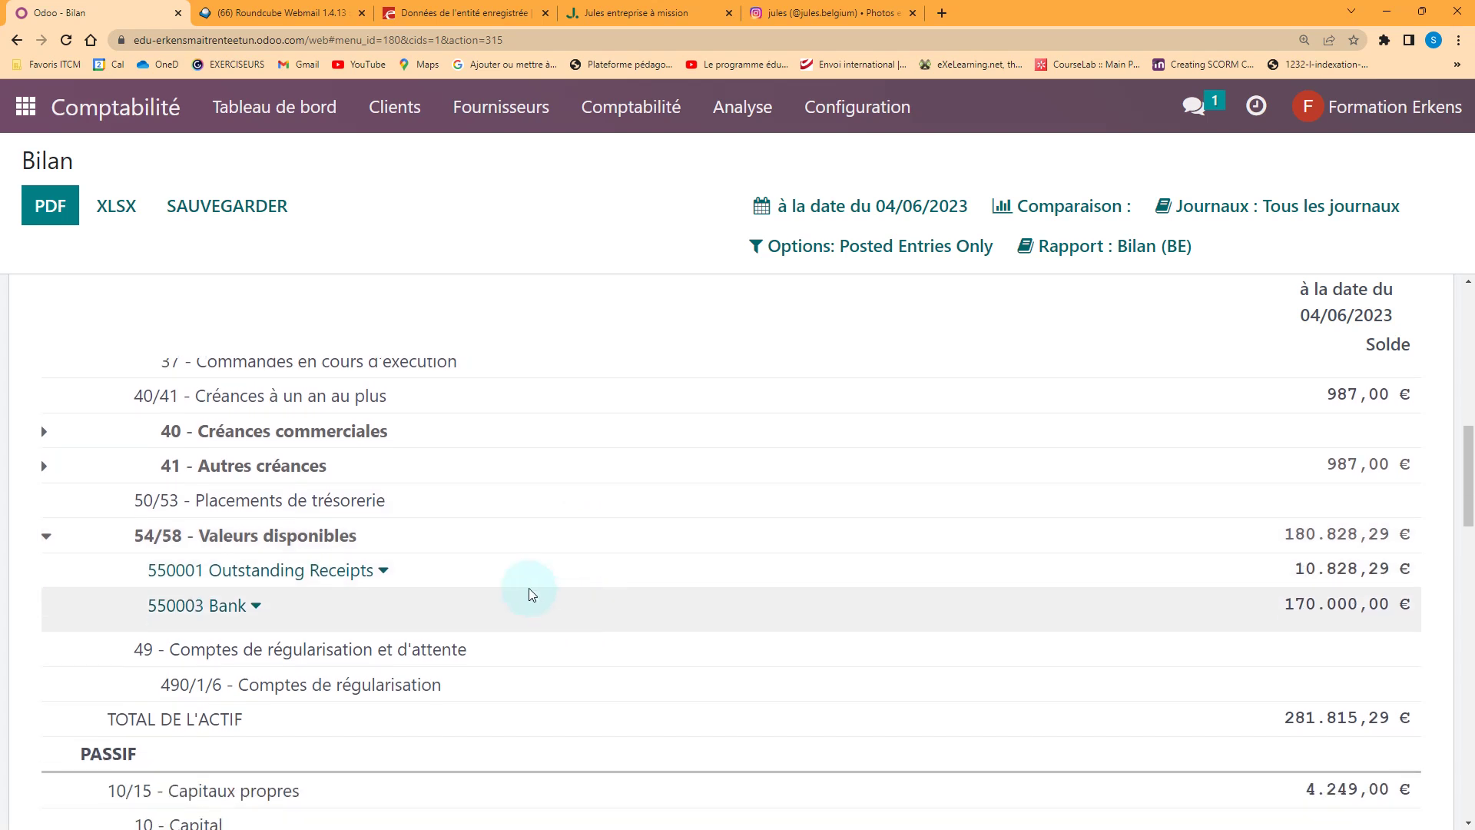
# Expand 41 - Autres créances and 450/3 - Impôts, revealing 451000 TVA à payer at 1.879,29 €
pyautogui.click(47, 468)
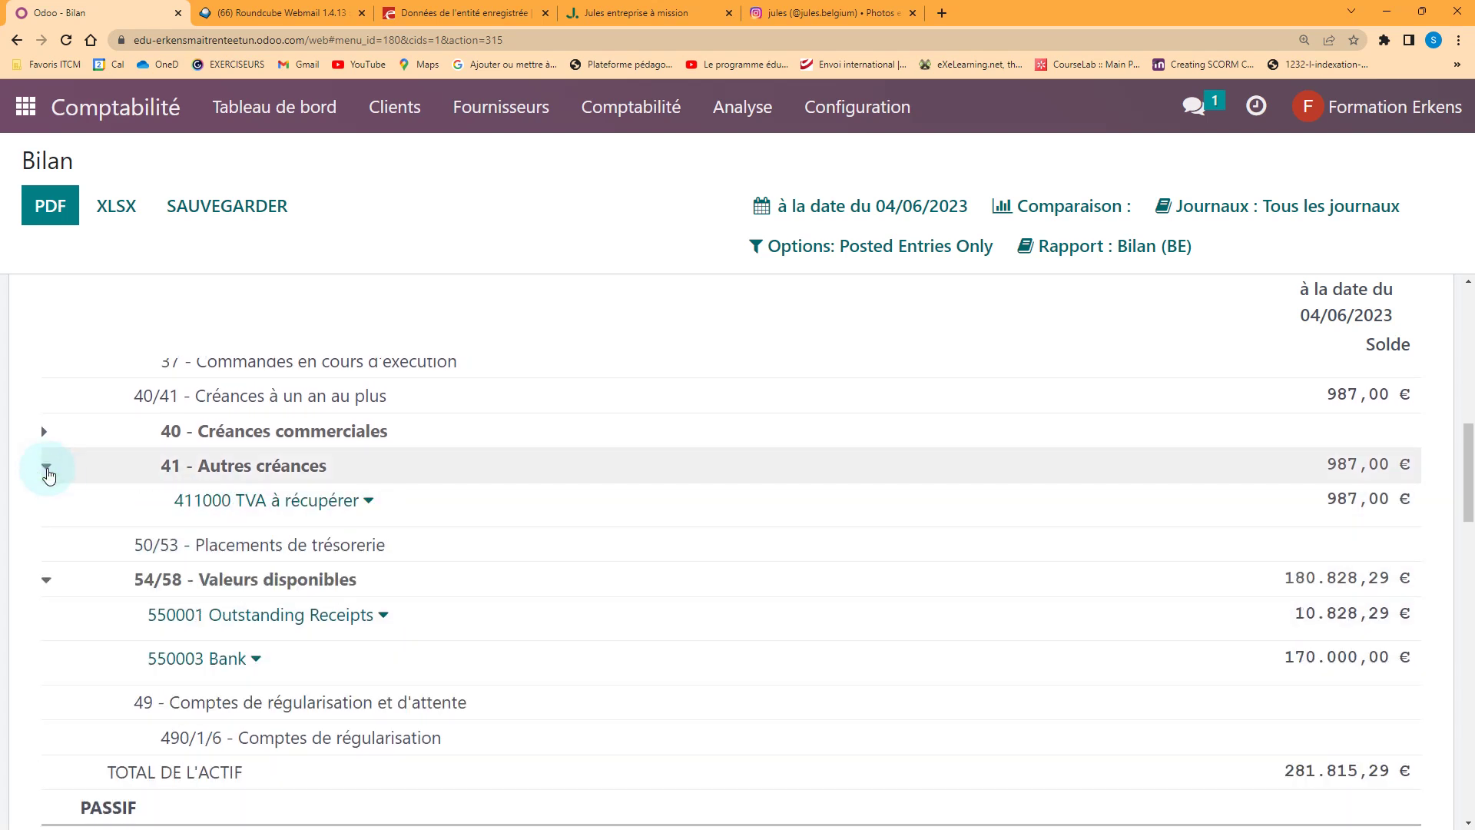
pyautogui.click(1195, 517)
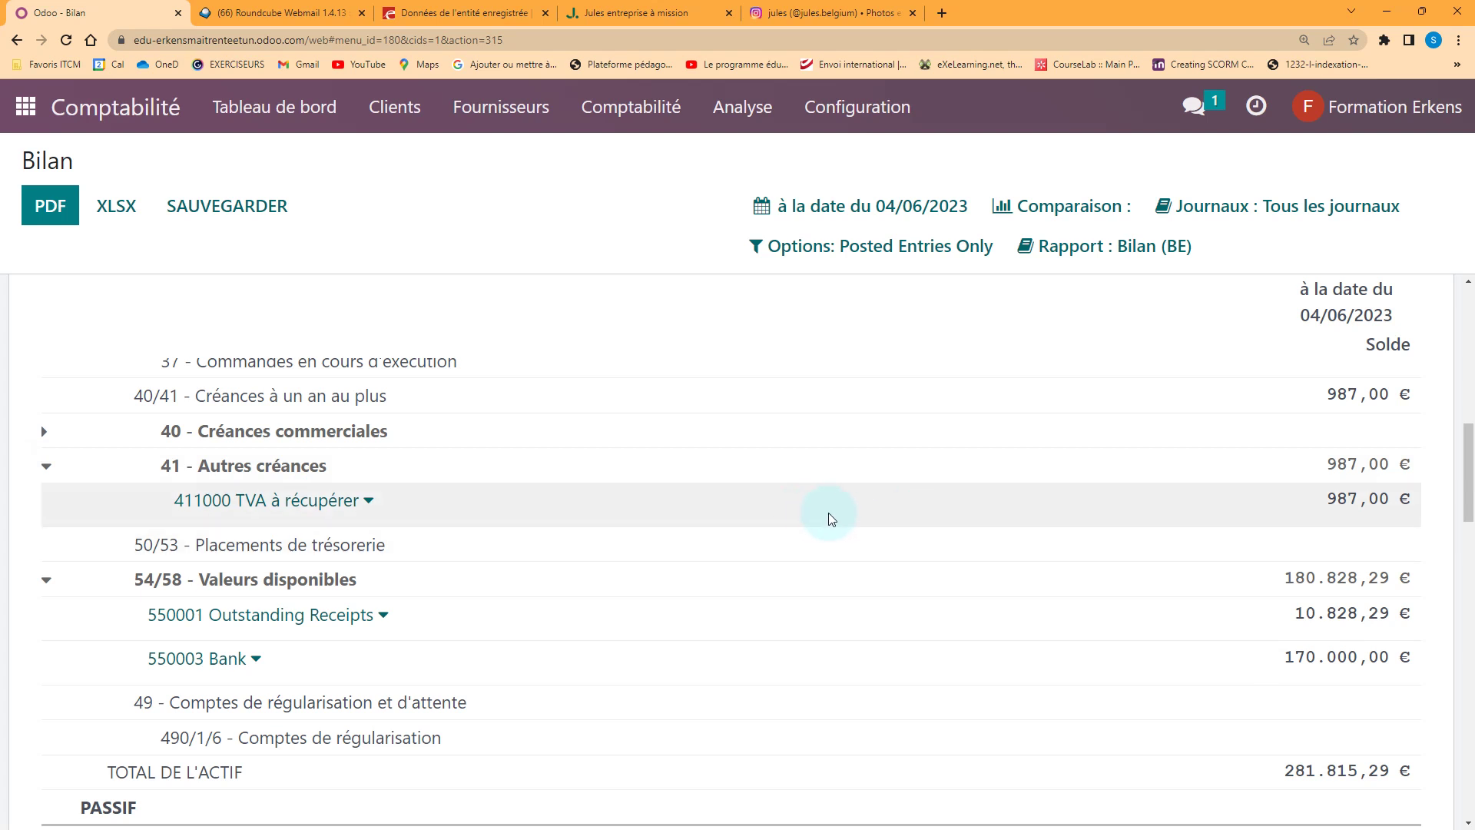
pyautogui.scroll(-8, 829, 514)
pyautogui.scroll(2, 831, 516)
pyautogui.scroll(-3, 831, 516)
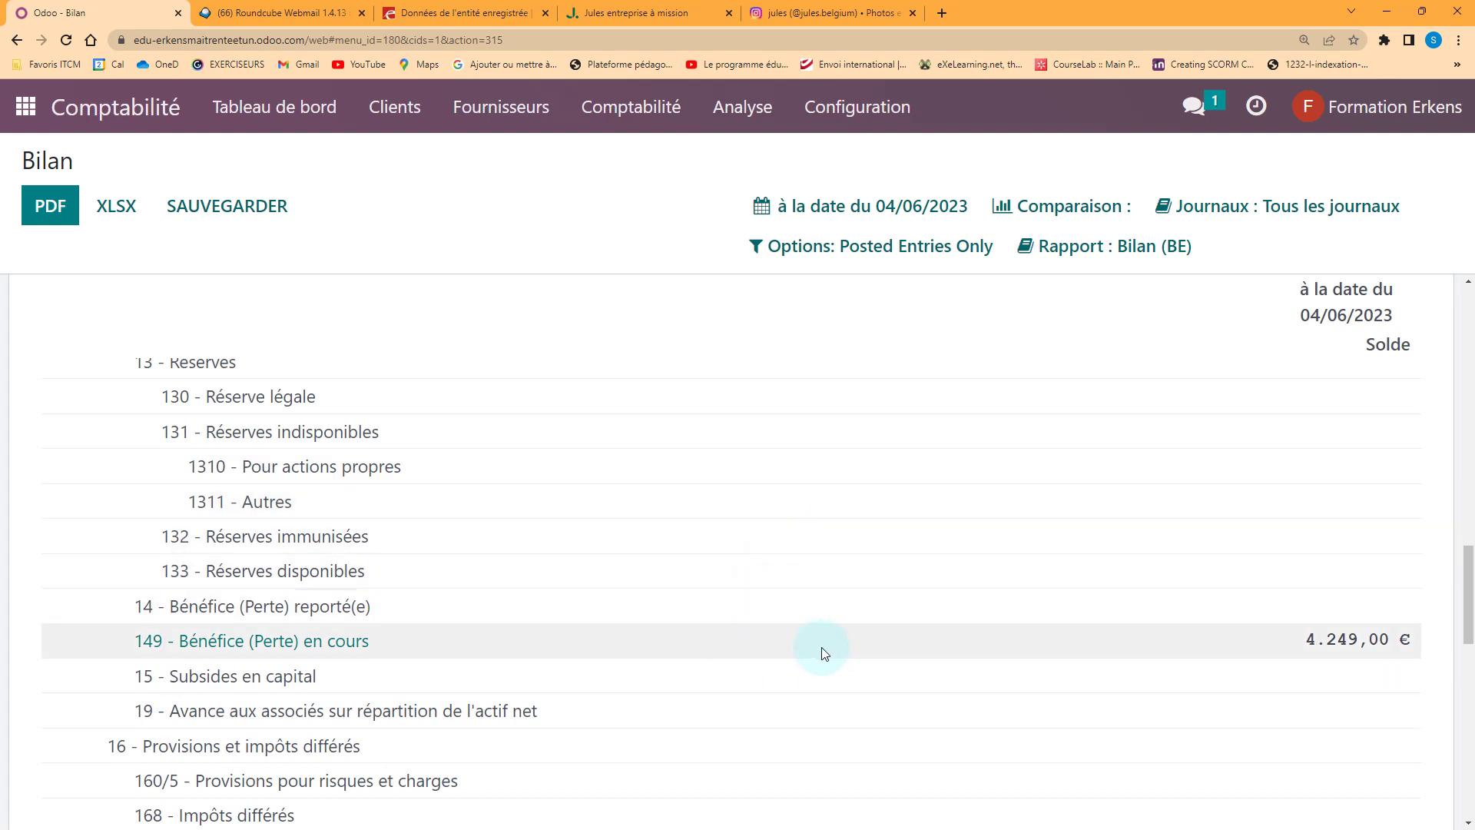
pyautogui.scroll(-1, 806, 645)
pyautogui.scroll(-3, 991, 622)
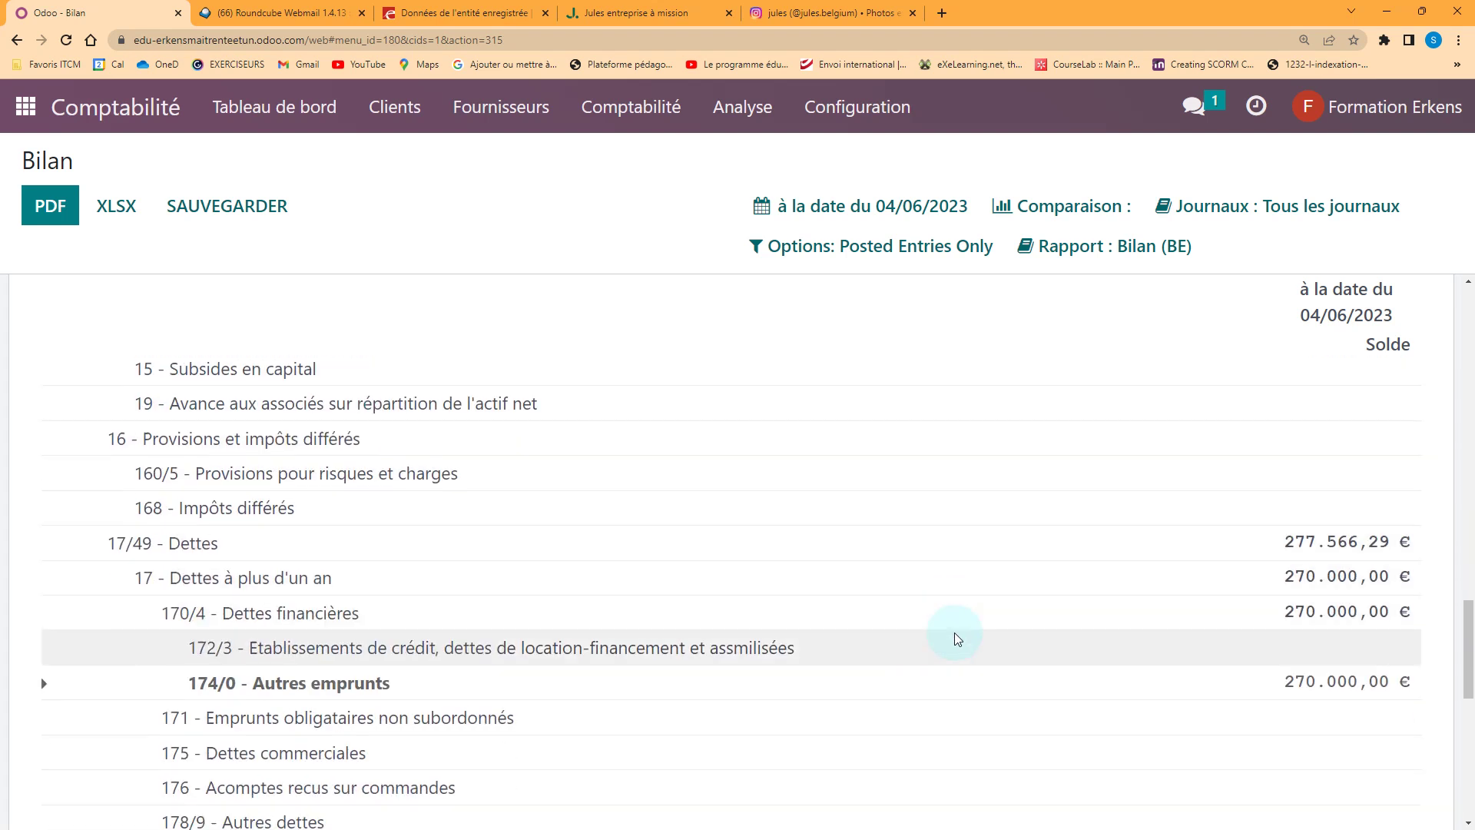
pyautogui.scroll(-2, 954, 633)
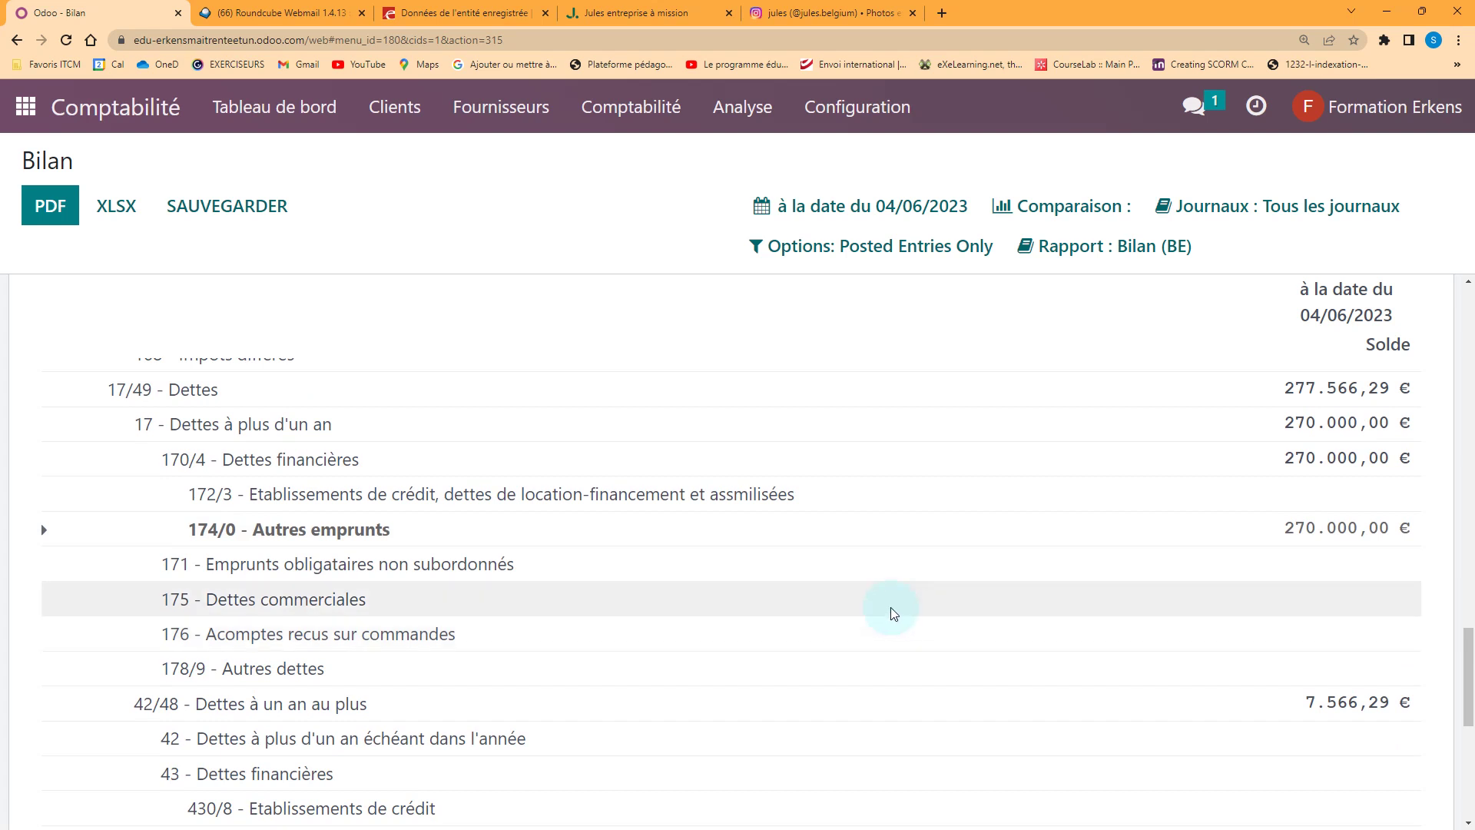
pyautogui.scroll(-2, 844, 603)
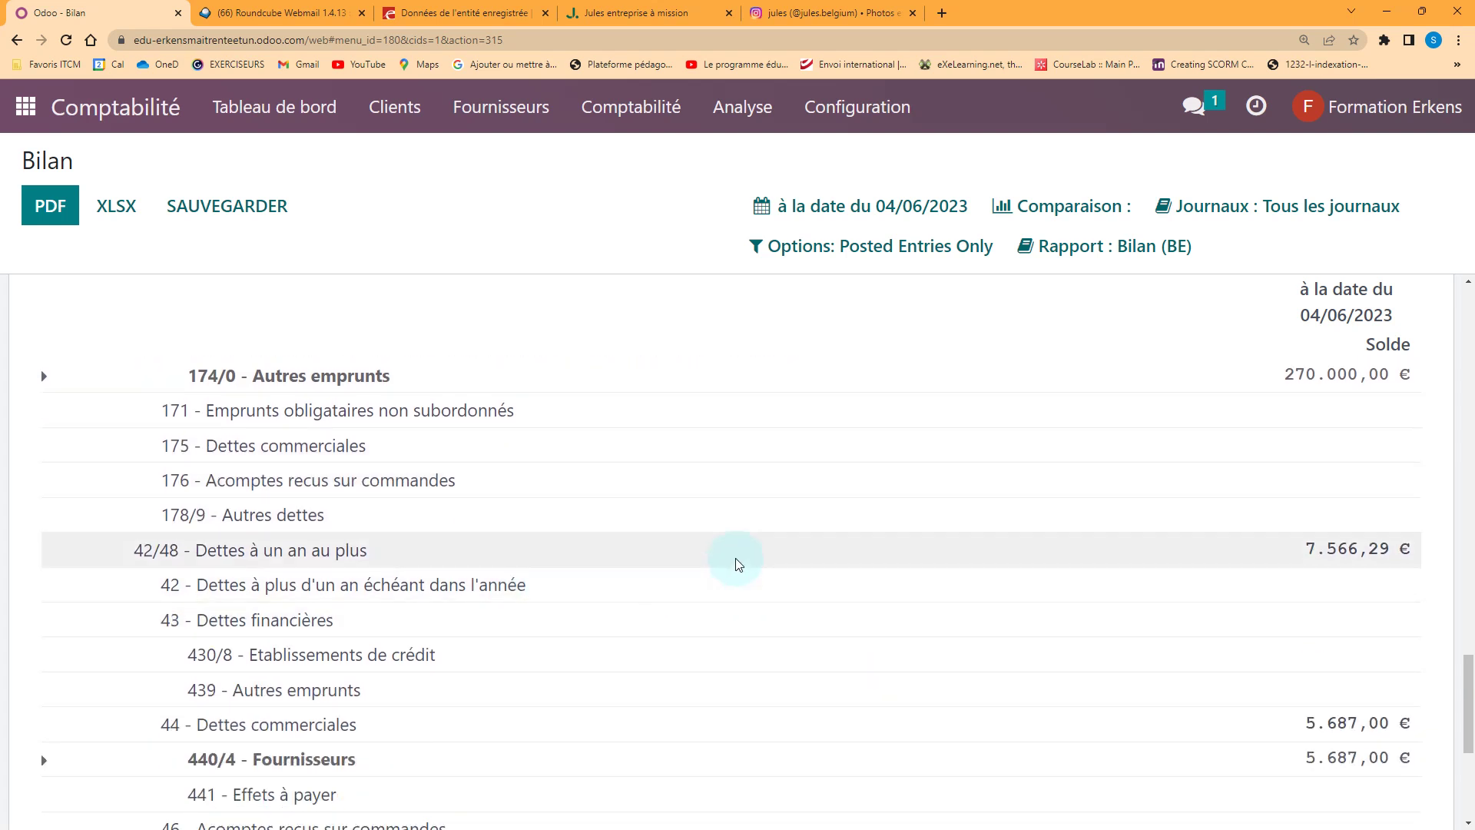
pyautogui.scroll(-2, 726, 572)
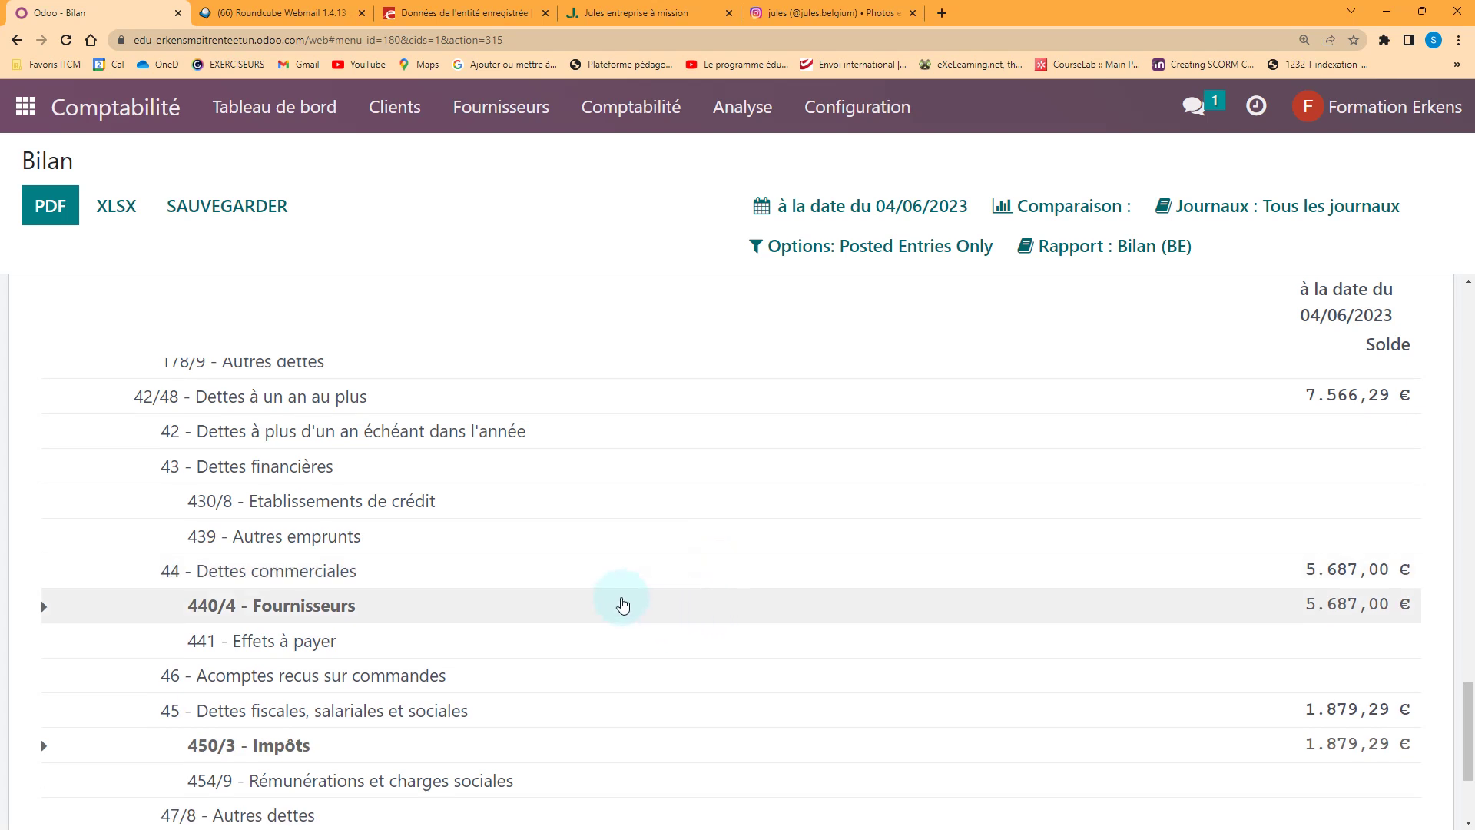
pyautogui.scroll(-1, 547, 621)
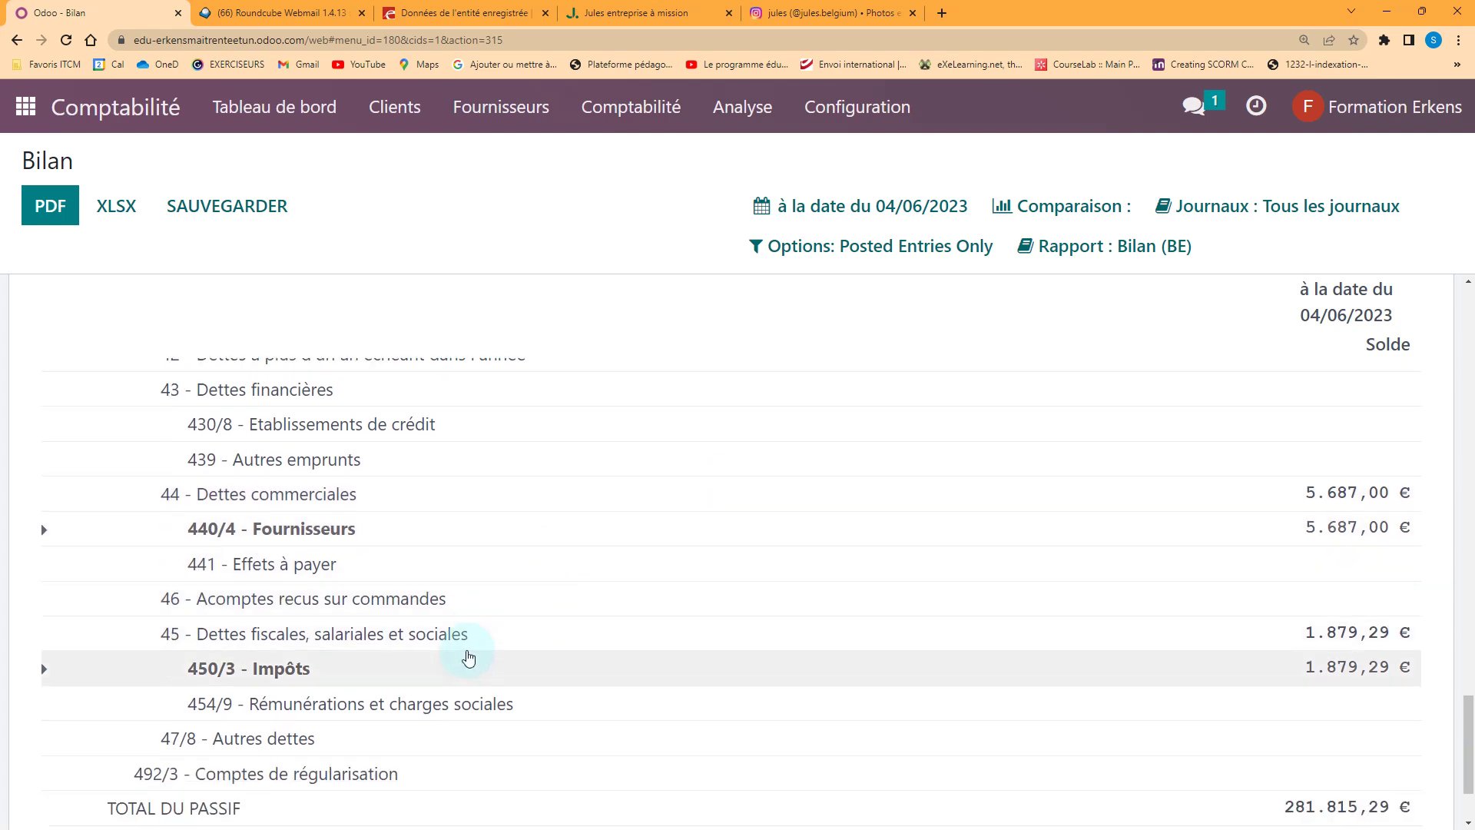
pyautogui.click(44, 668)
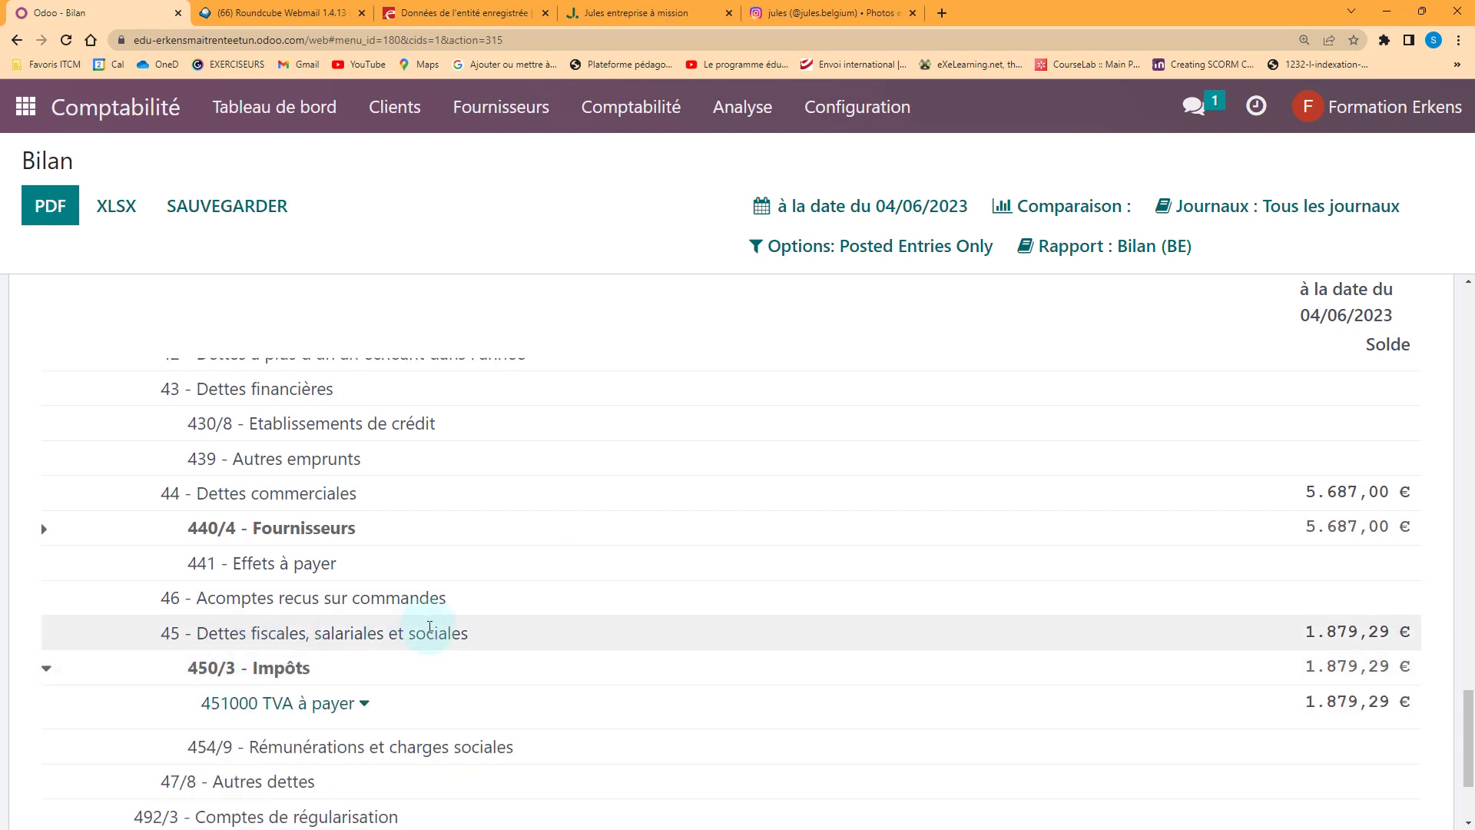
pyautogui.scroll(-1, 429, 626)
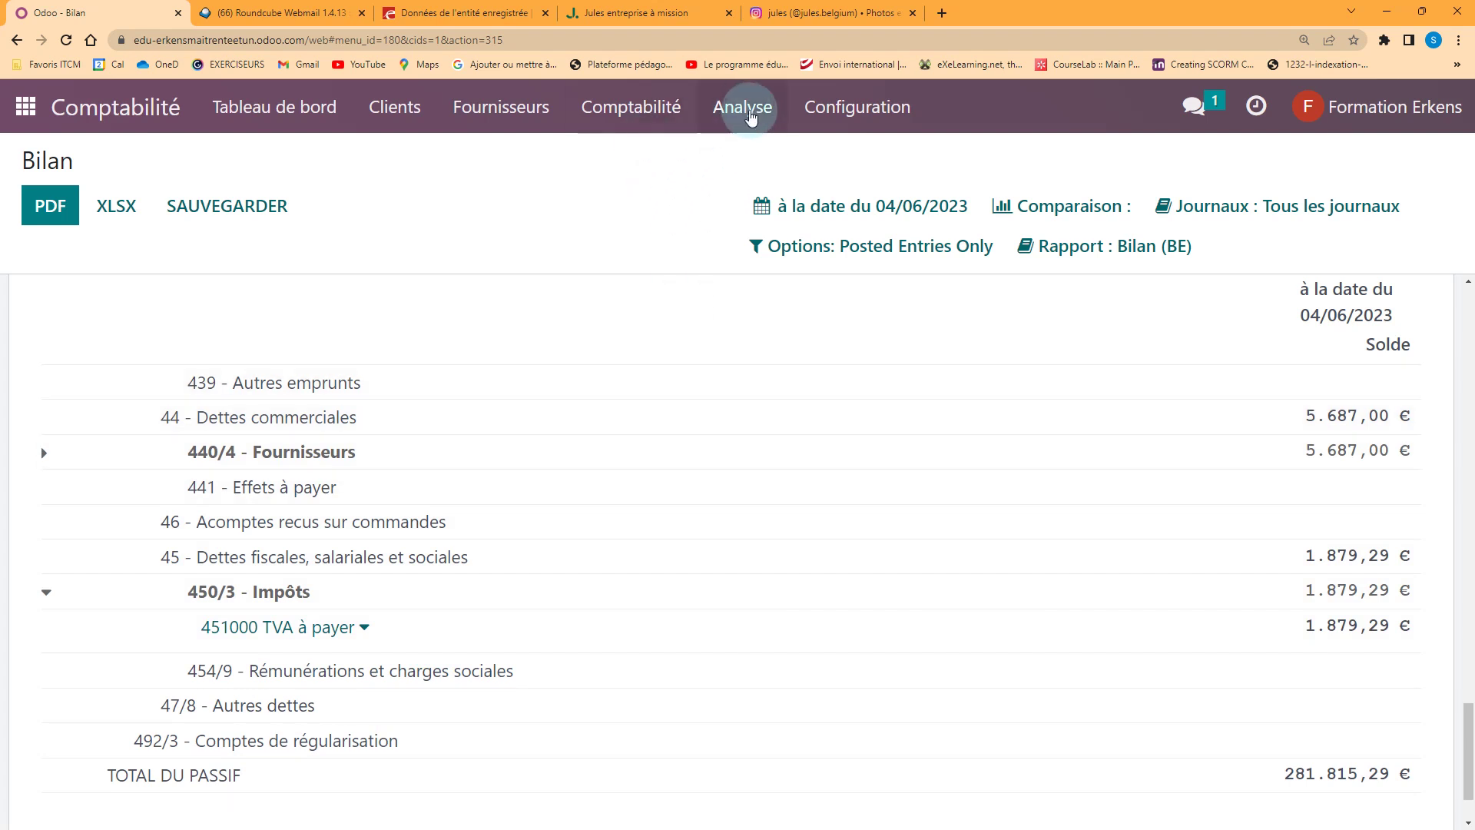
pyautogui.click(751, 115)
# Open the 2023 Compte de résultat, expanding 700000 sales (8.949,00 €) and 600000 purchases (4.700,00 €)
pyautogui.click(789, 219)
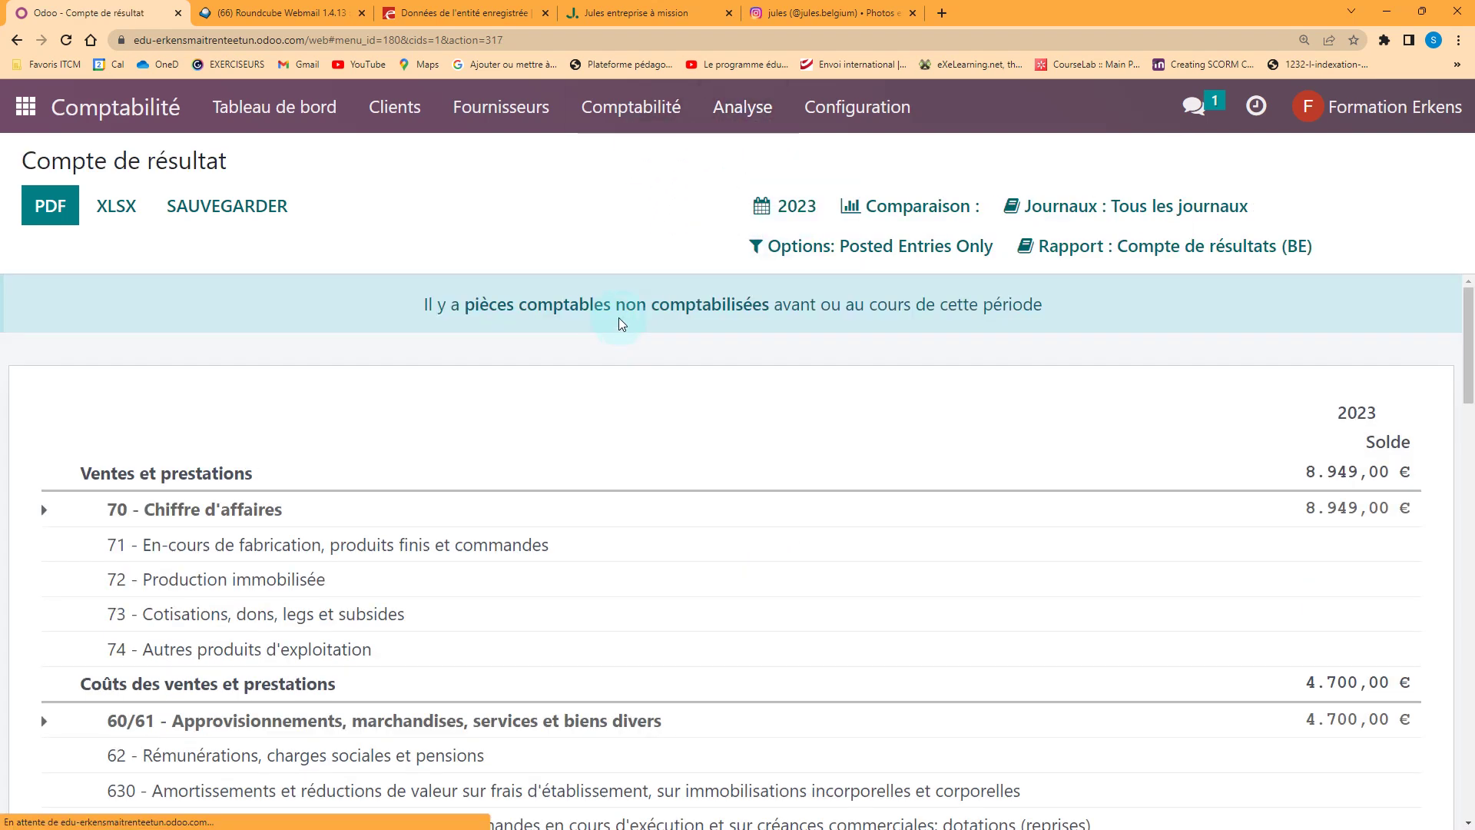
pyautogui.scroll(-2, 644, 434)
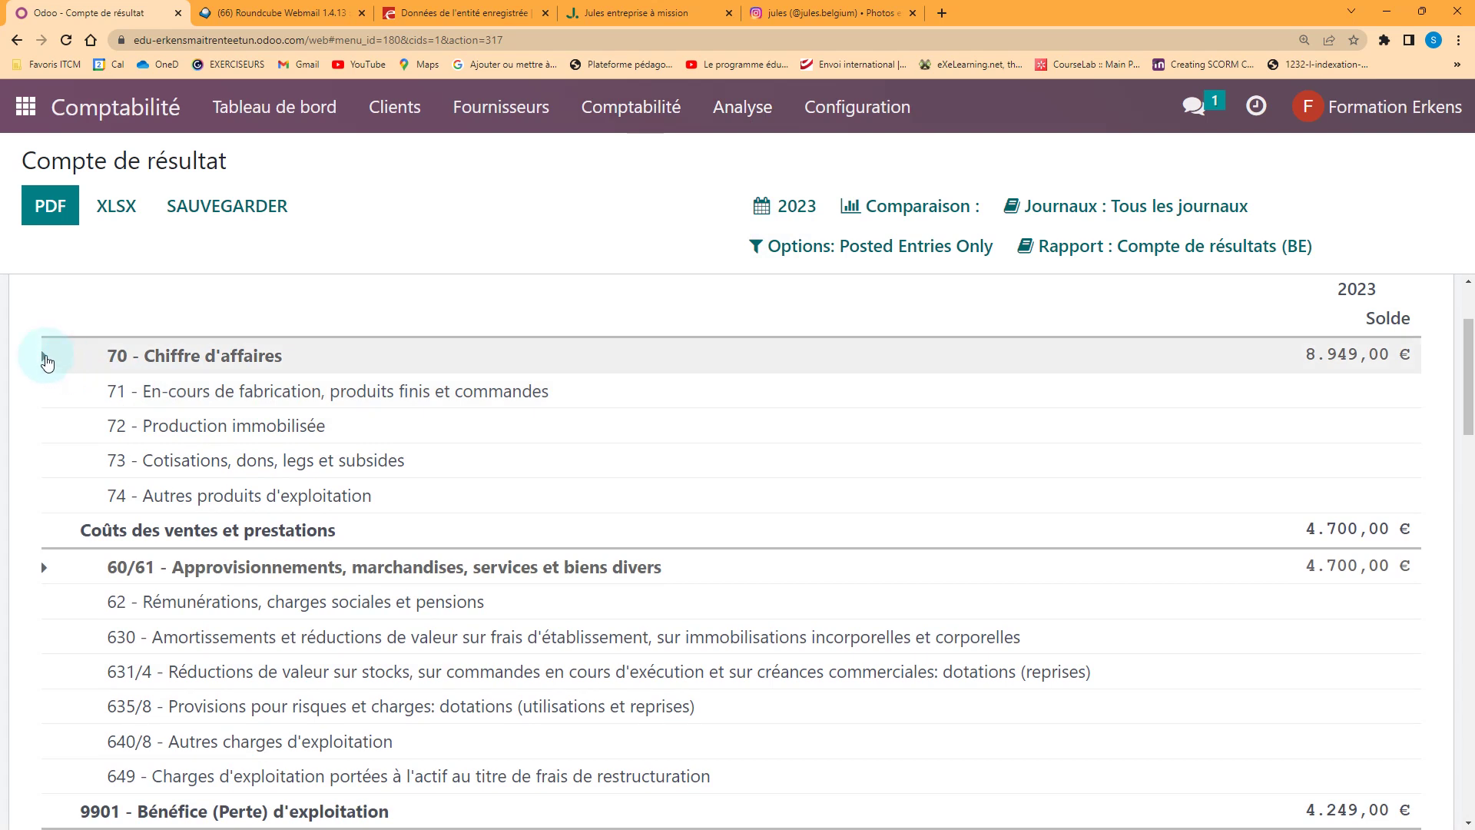
pyautogui.click(46, 359)
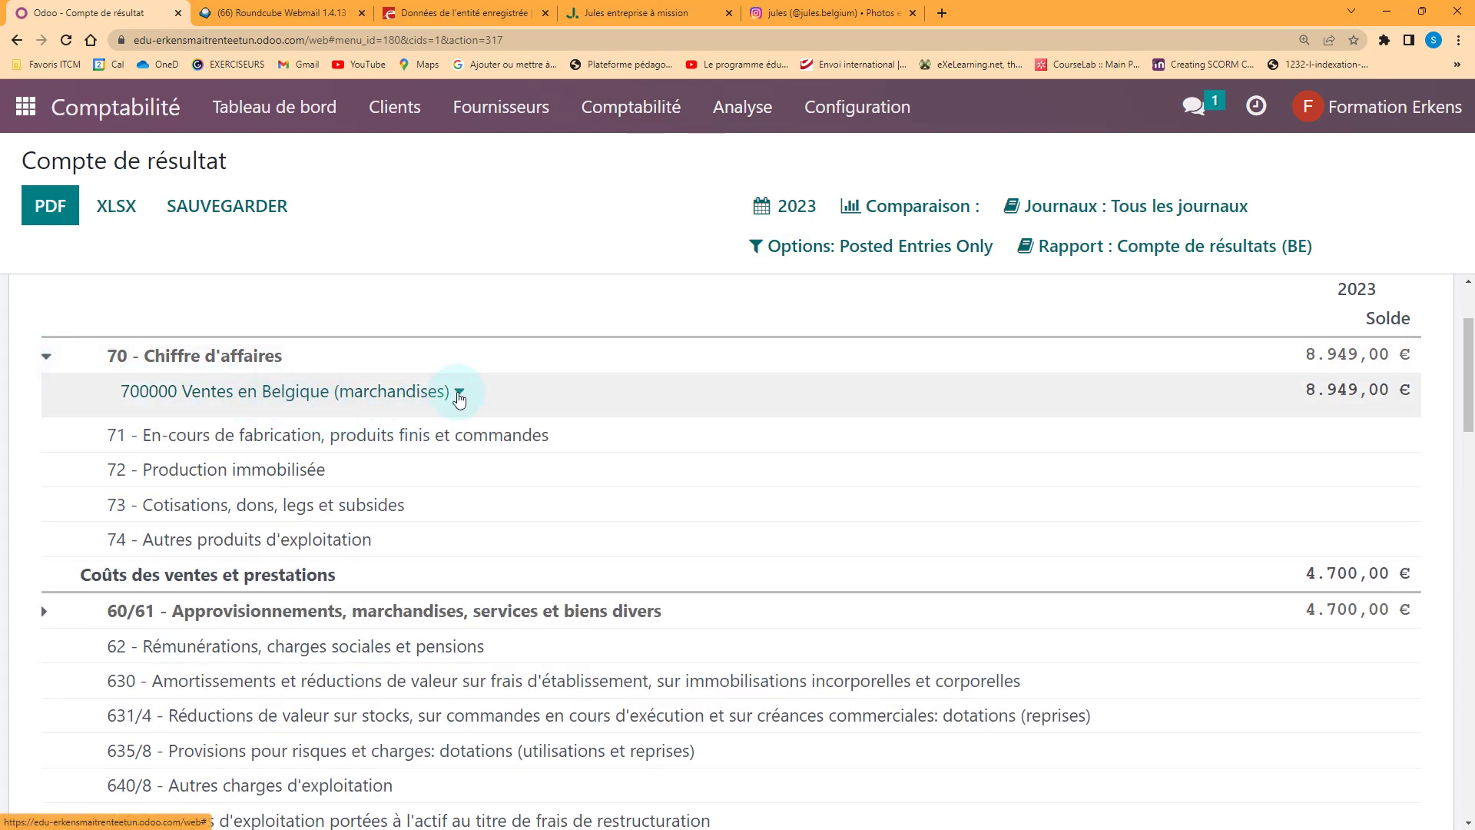
pyautogui.click(458, 393)
pyautogui.click(781, 415)
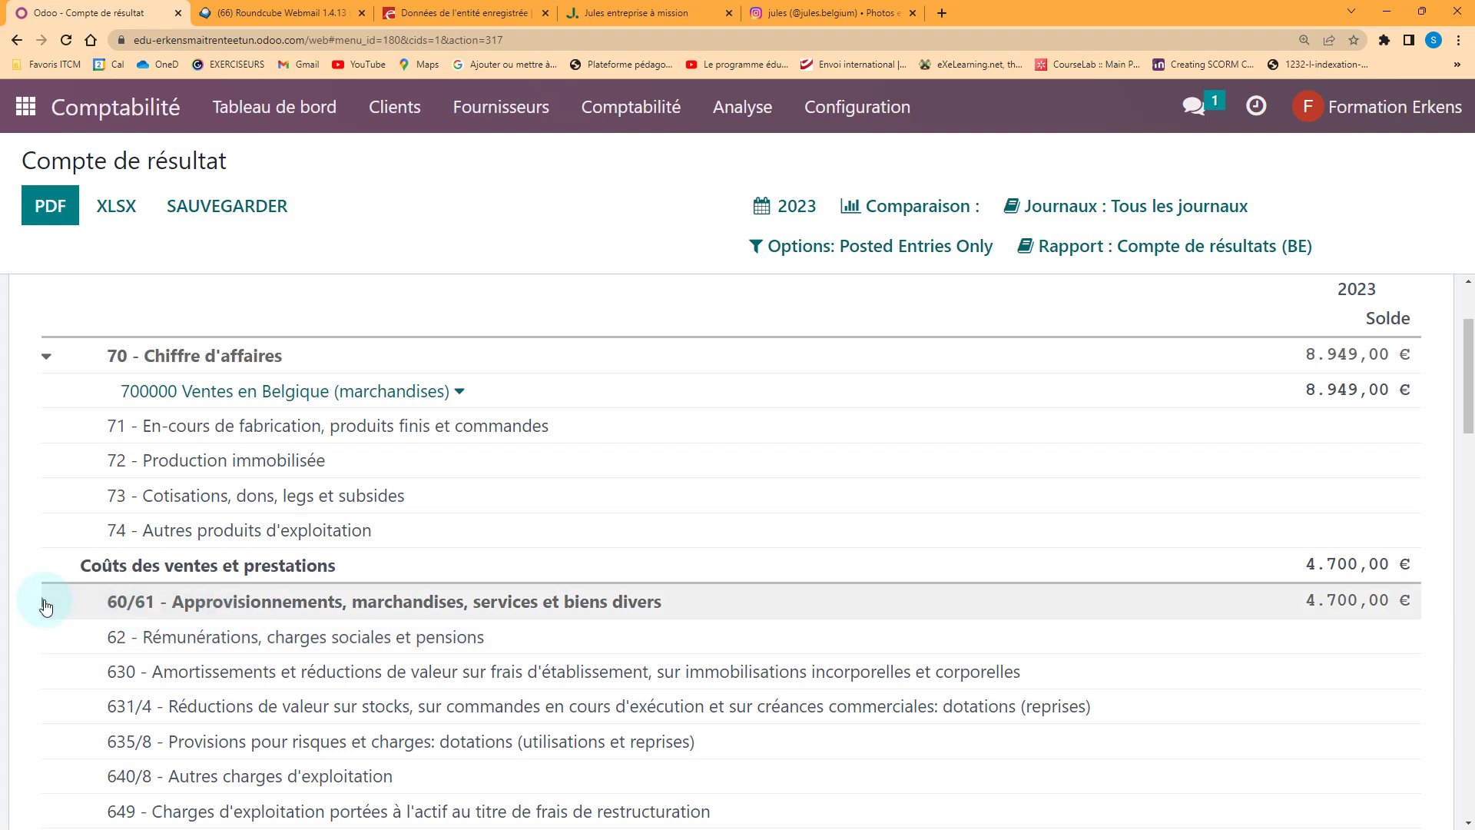
pyautogui.click(46, 605)
pyautogui.scroll(-1, 361, 572)
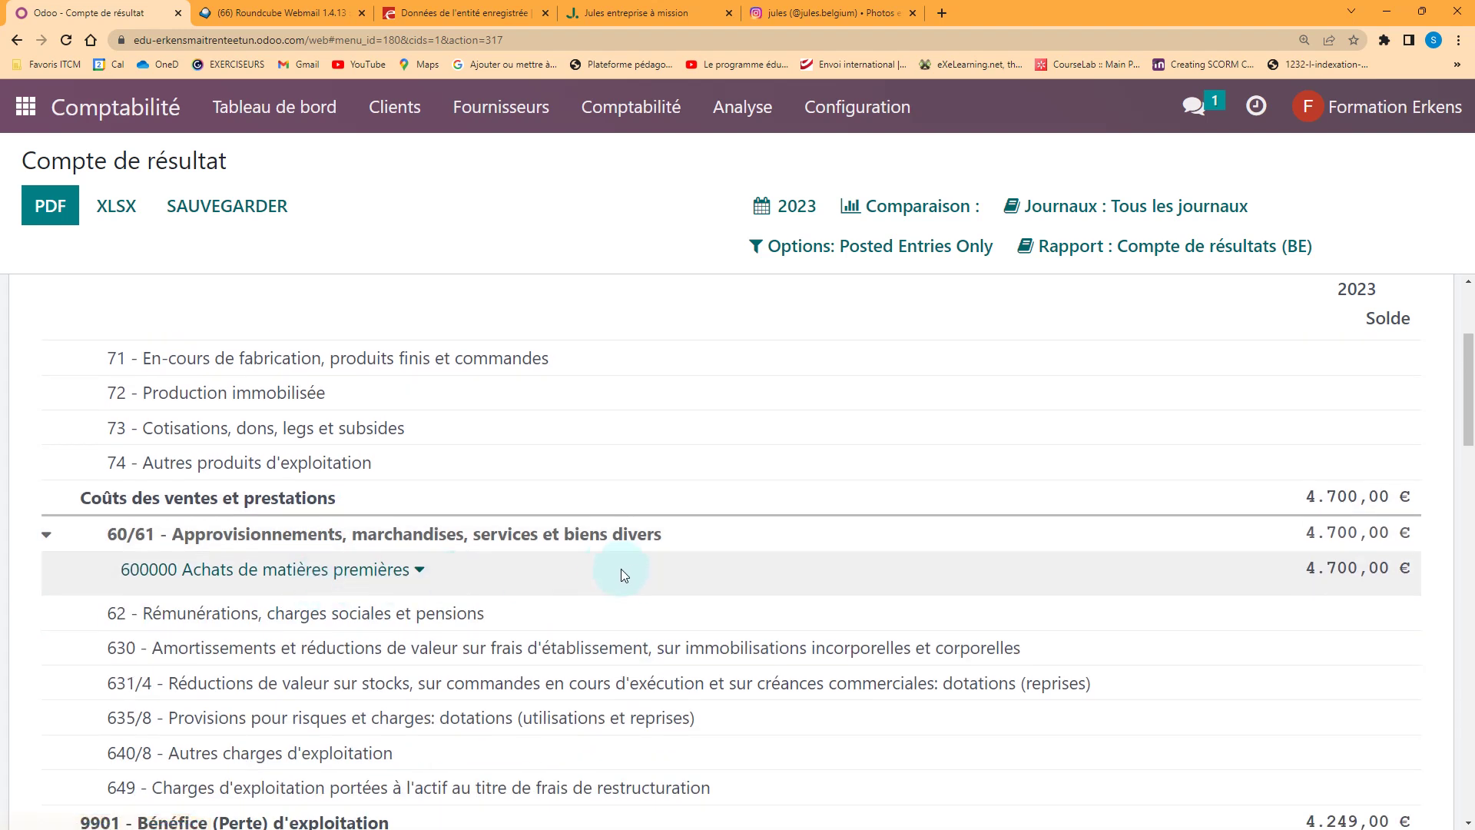
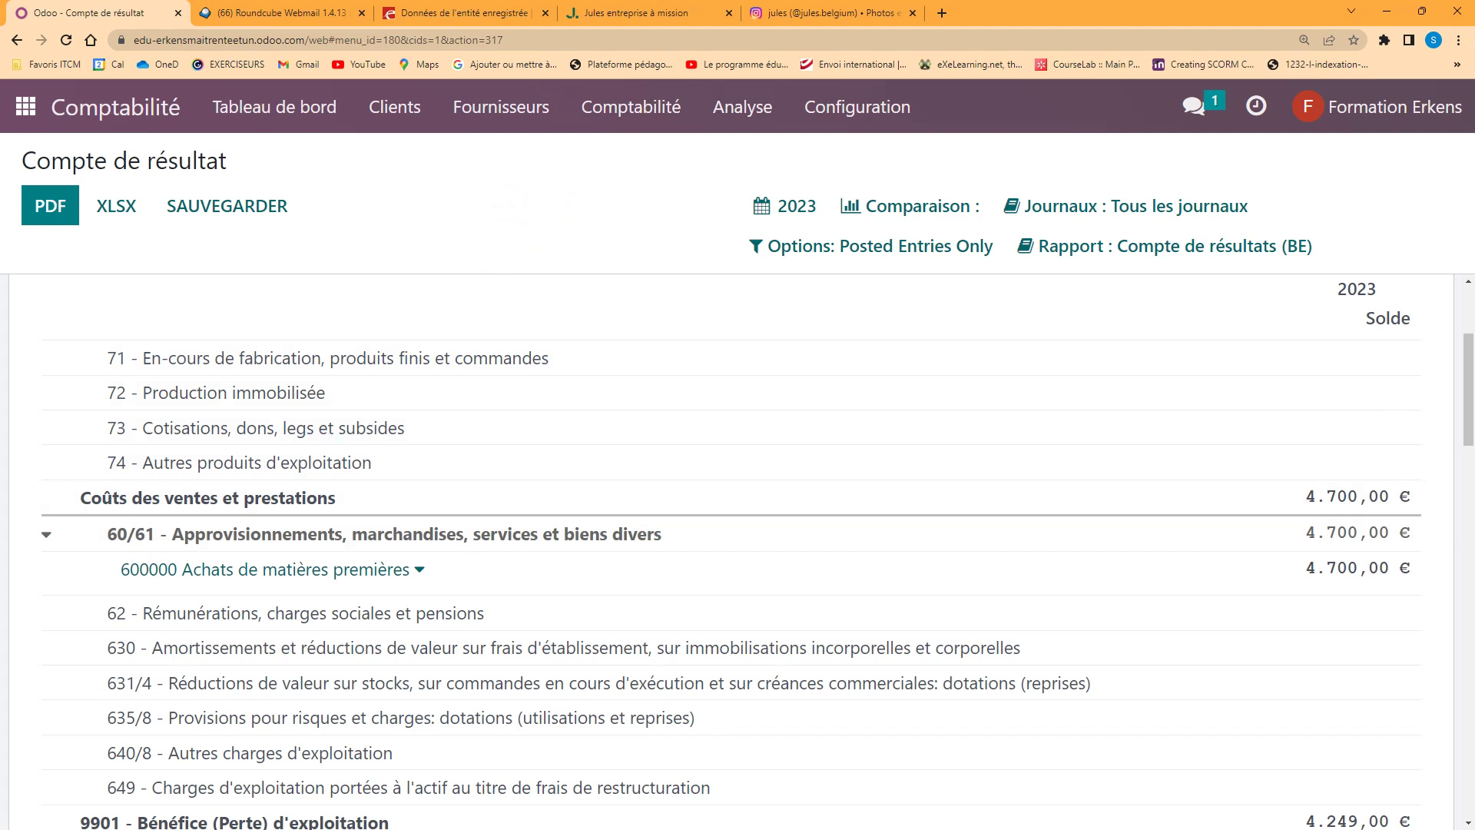
# Browse the customer invoices, payments and products lists, then open the Clients list
pyautogui.click(392, 107)
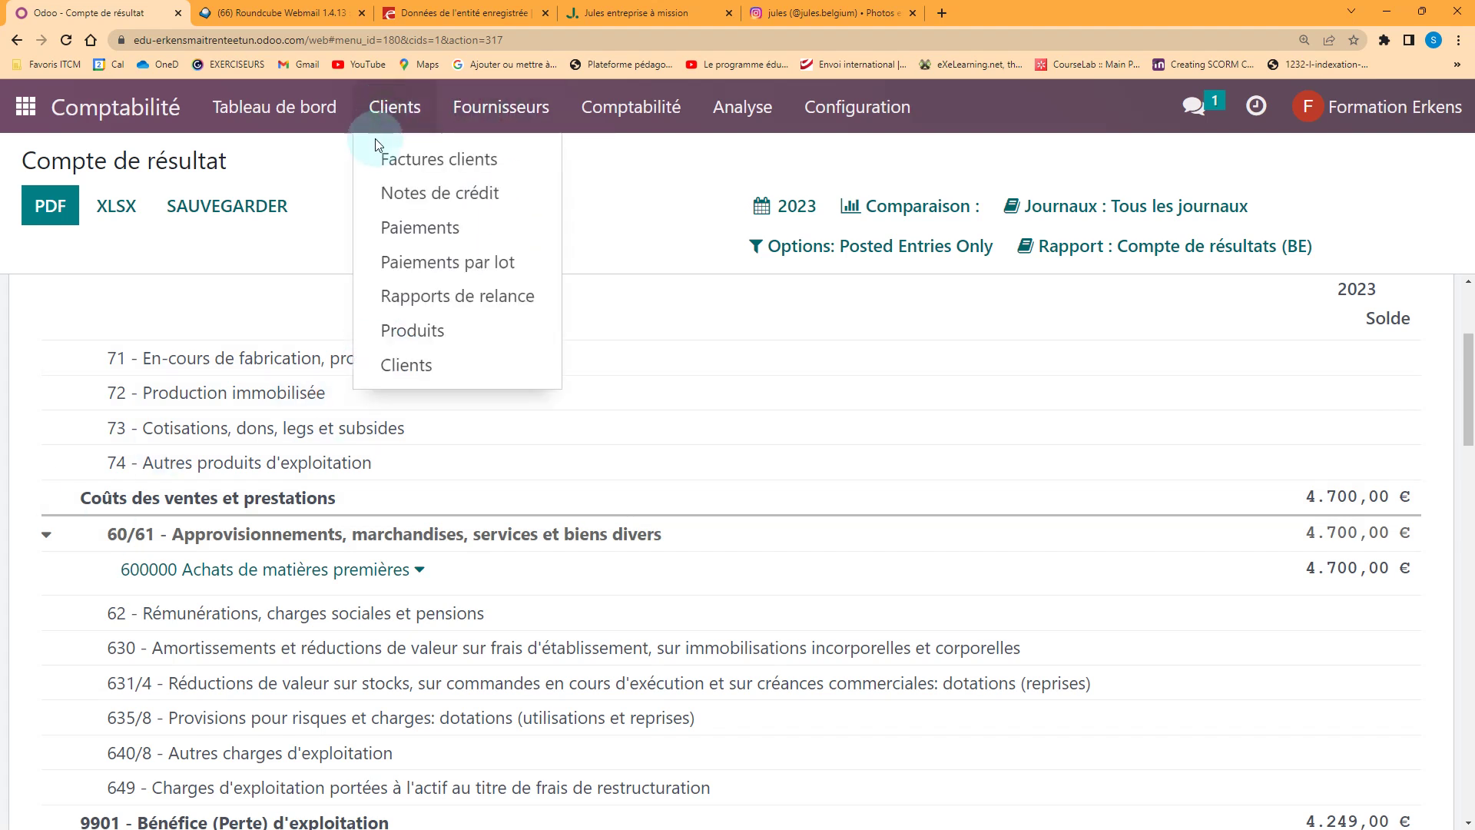
pyautogui.click(426, 159)
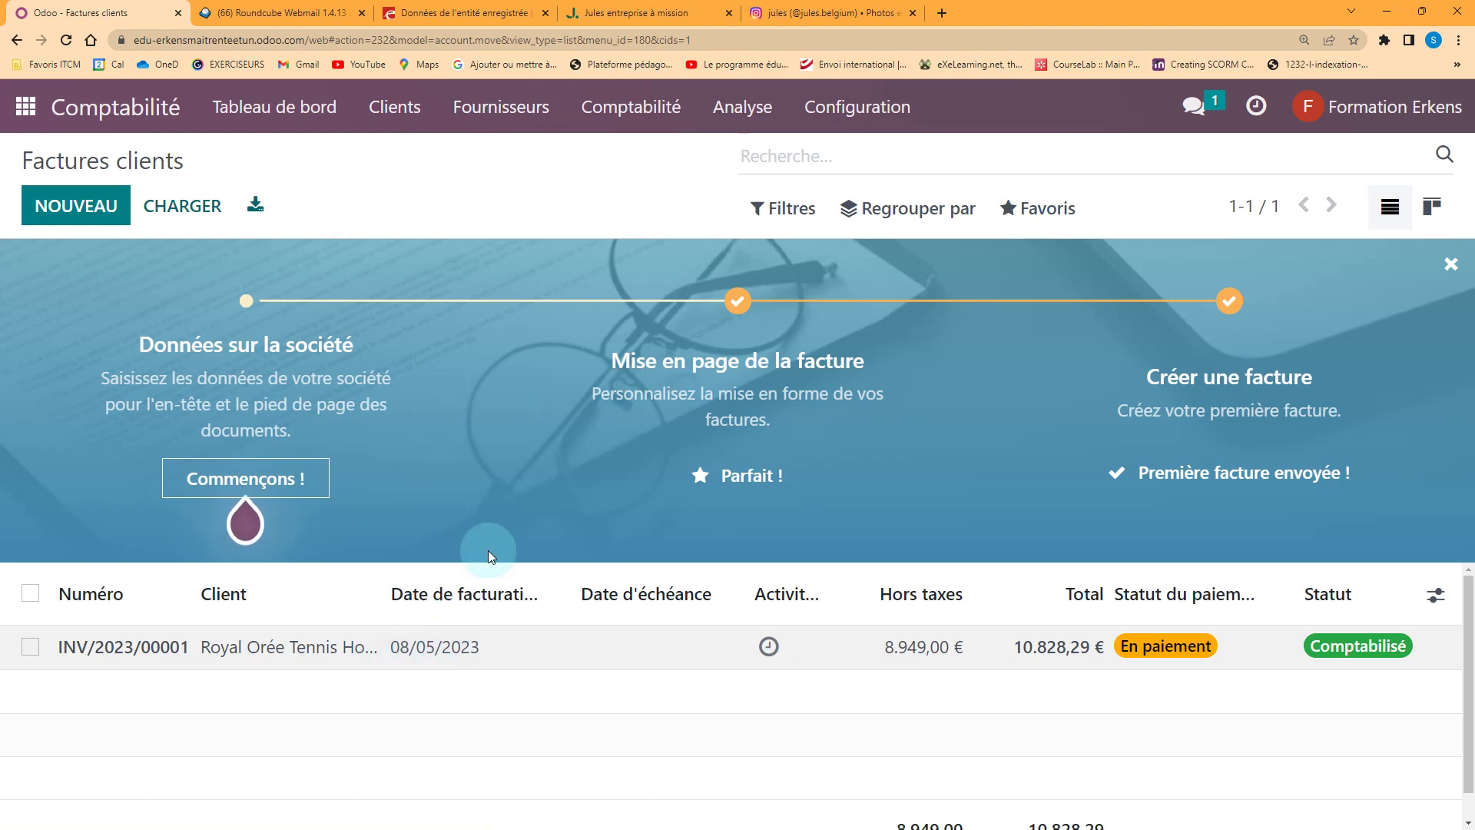
pyautogui.click(395, 107)
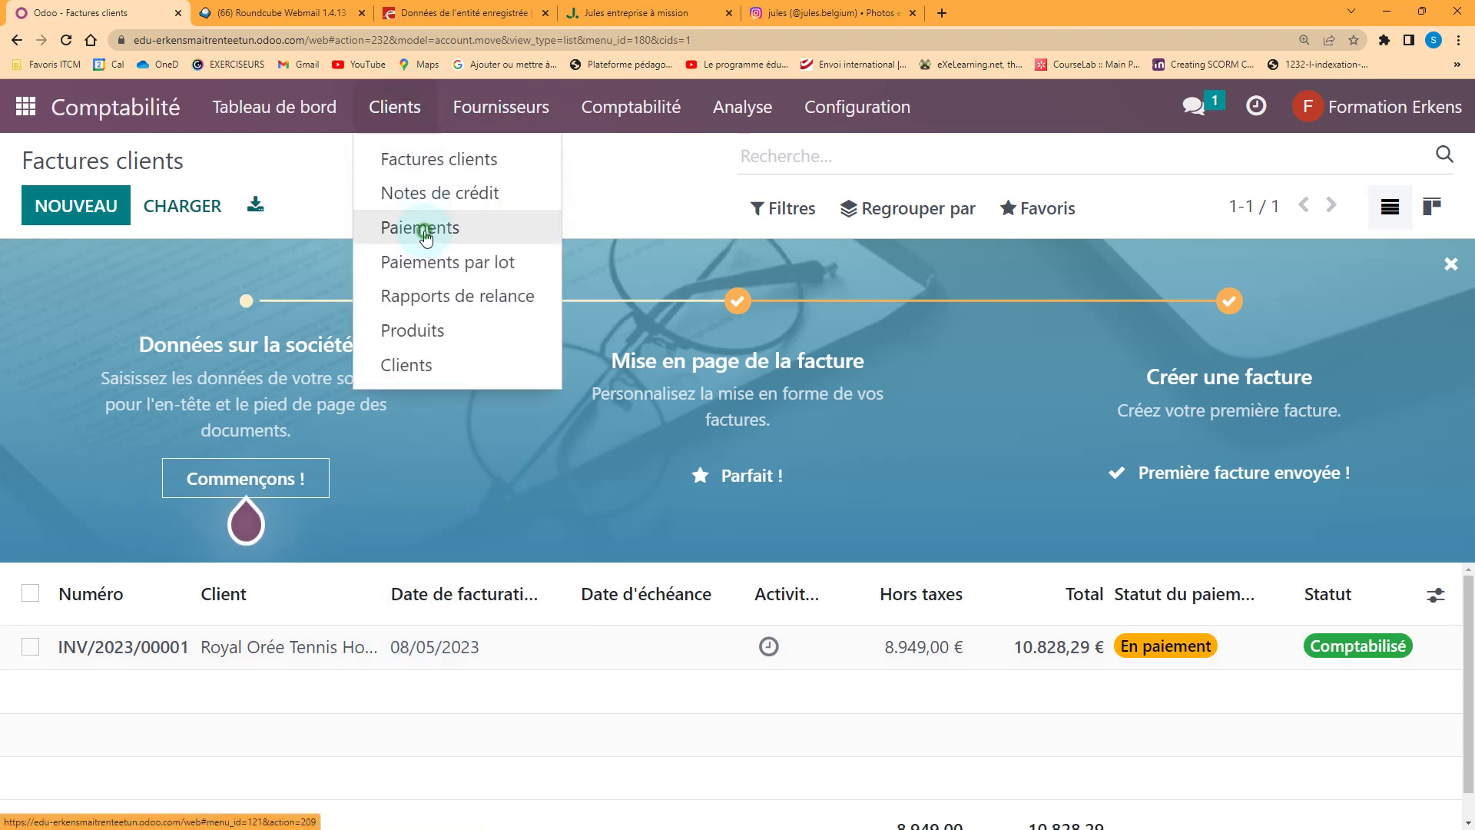
pyautogui.click(422, 228)
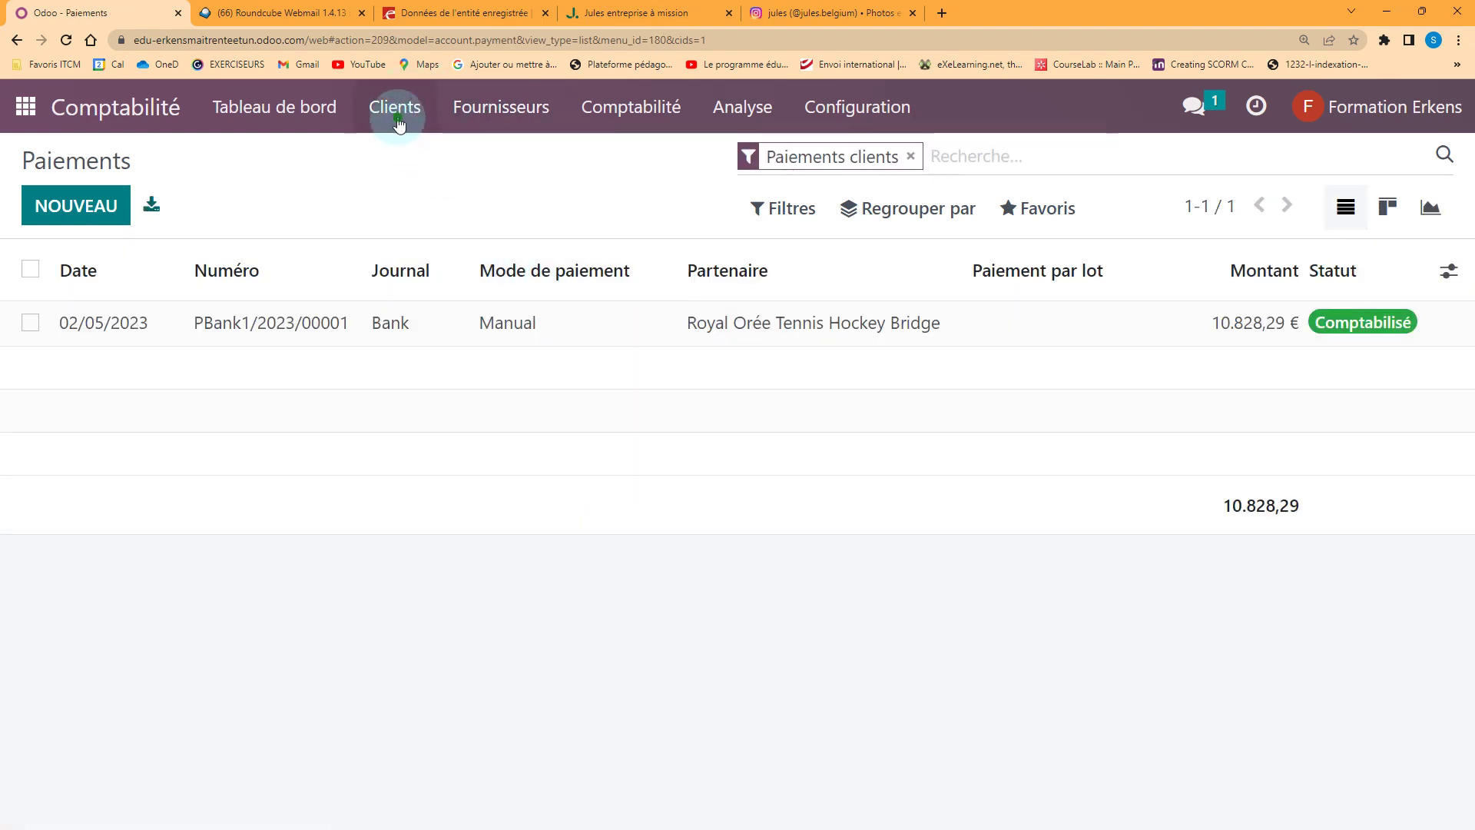
pyautogui.click(395, 107)
pyautogui.click(421, 325)
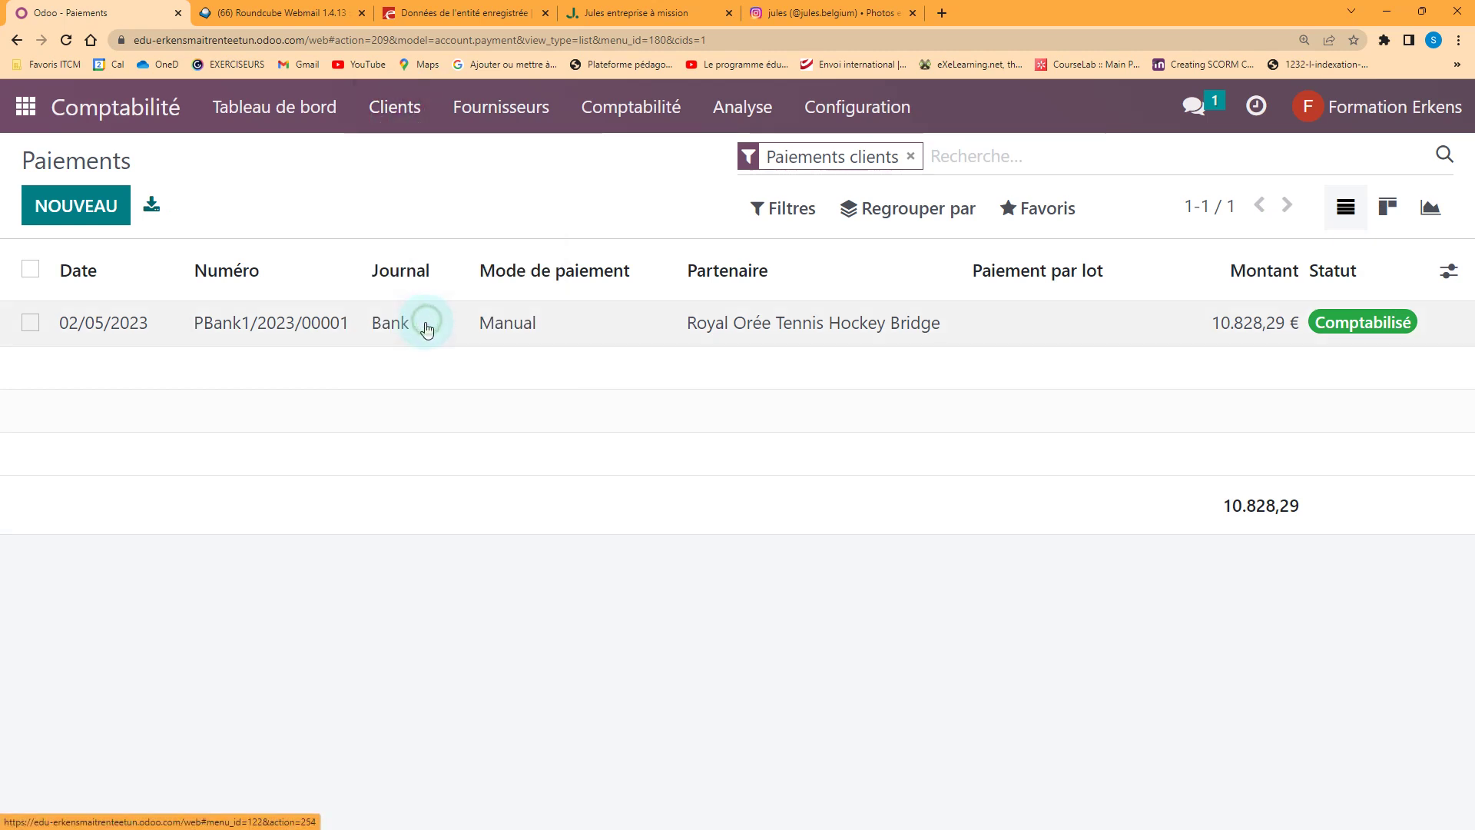
pyautogui.click(395, 107)
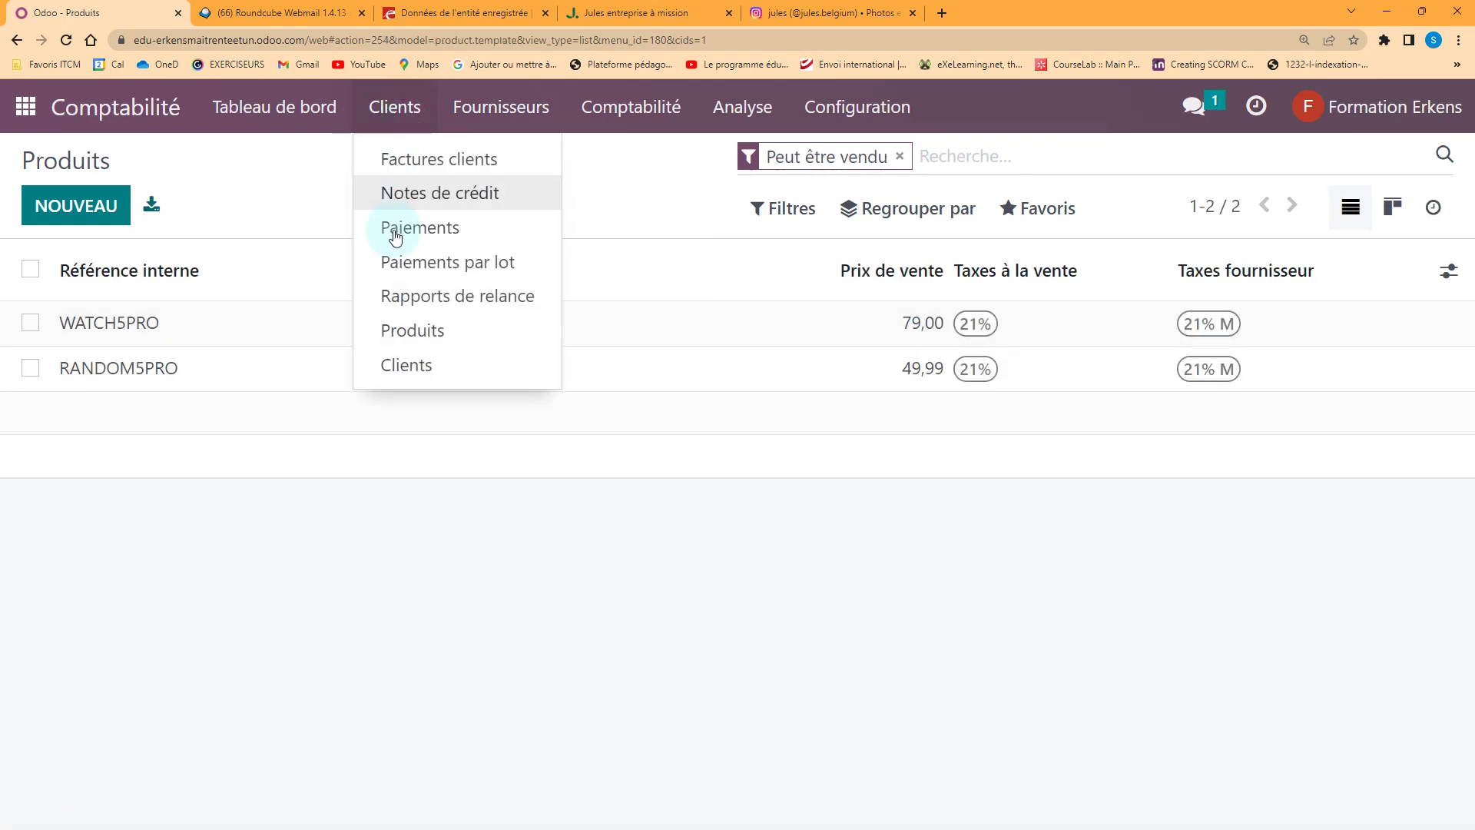
pyautogui.click(405, 362)
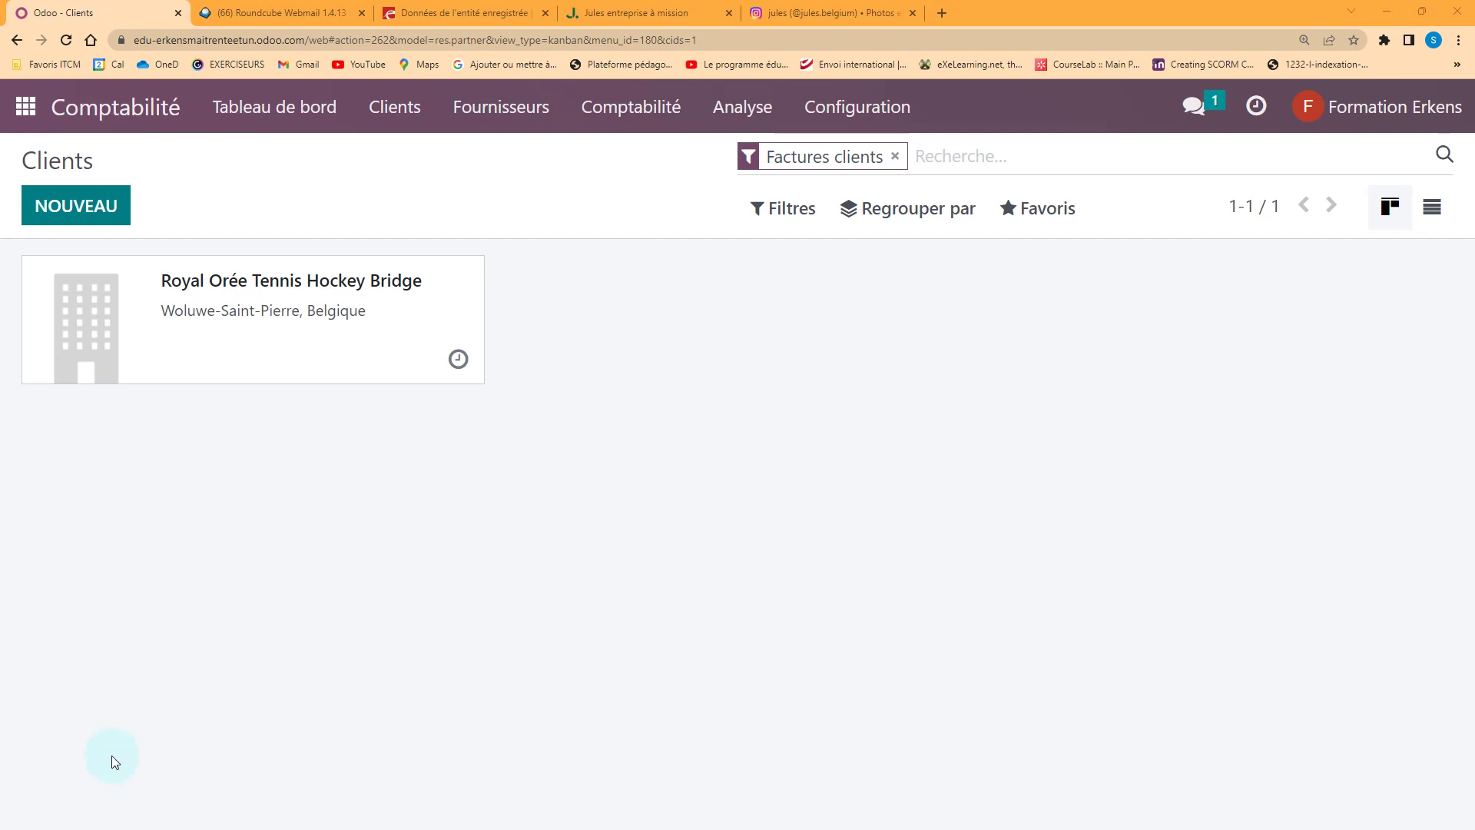
# Start a new customer named store7seven and search BCE for store7seven, excluding natural persons
pyautogui.click(101, 219)
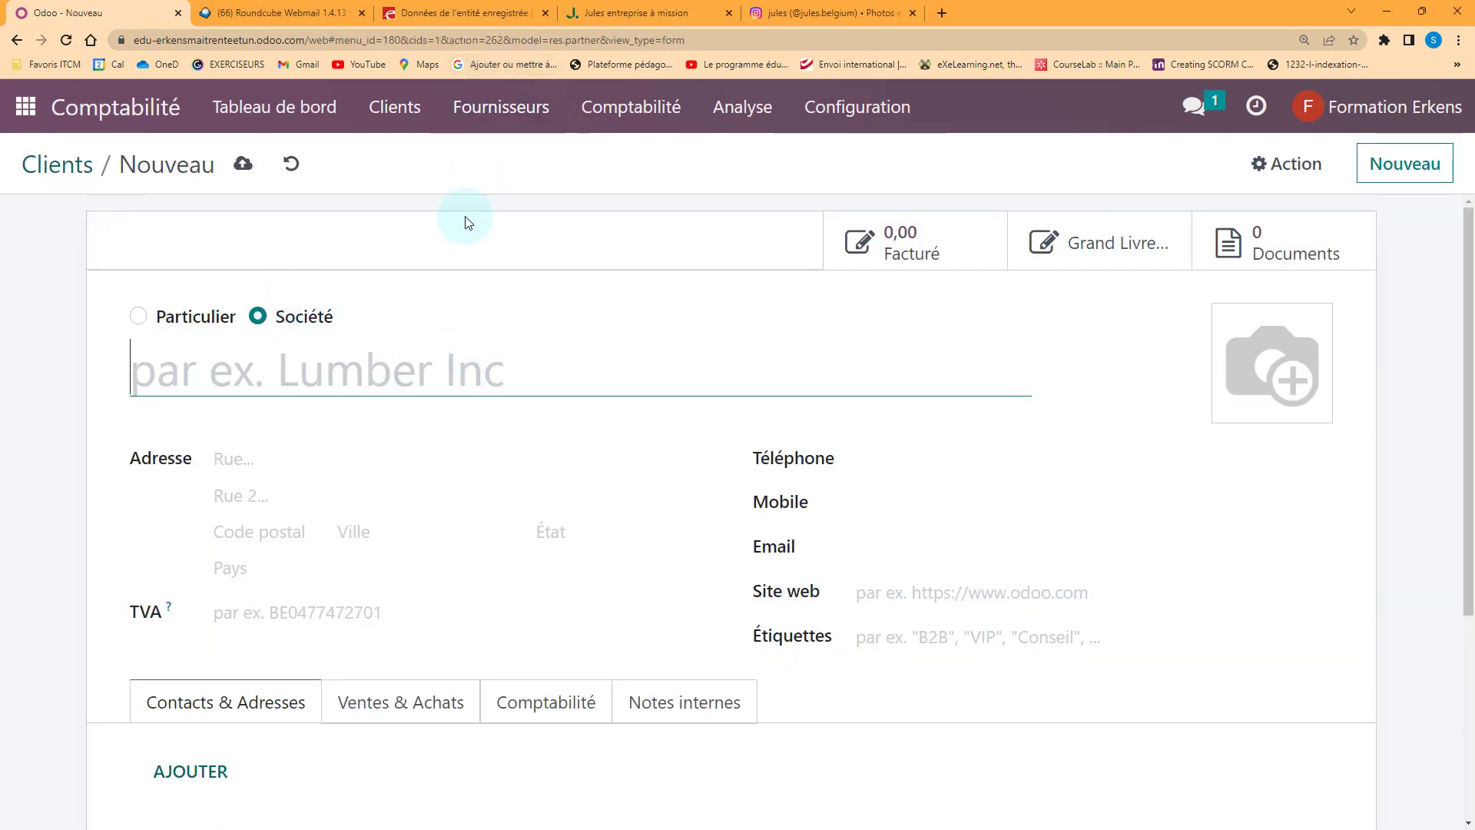
pyautogui.write('store7seven')
pyautogui.click(530, 9)
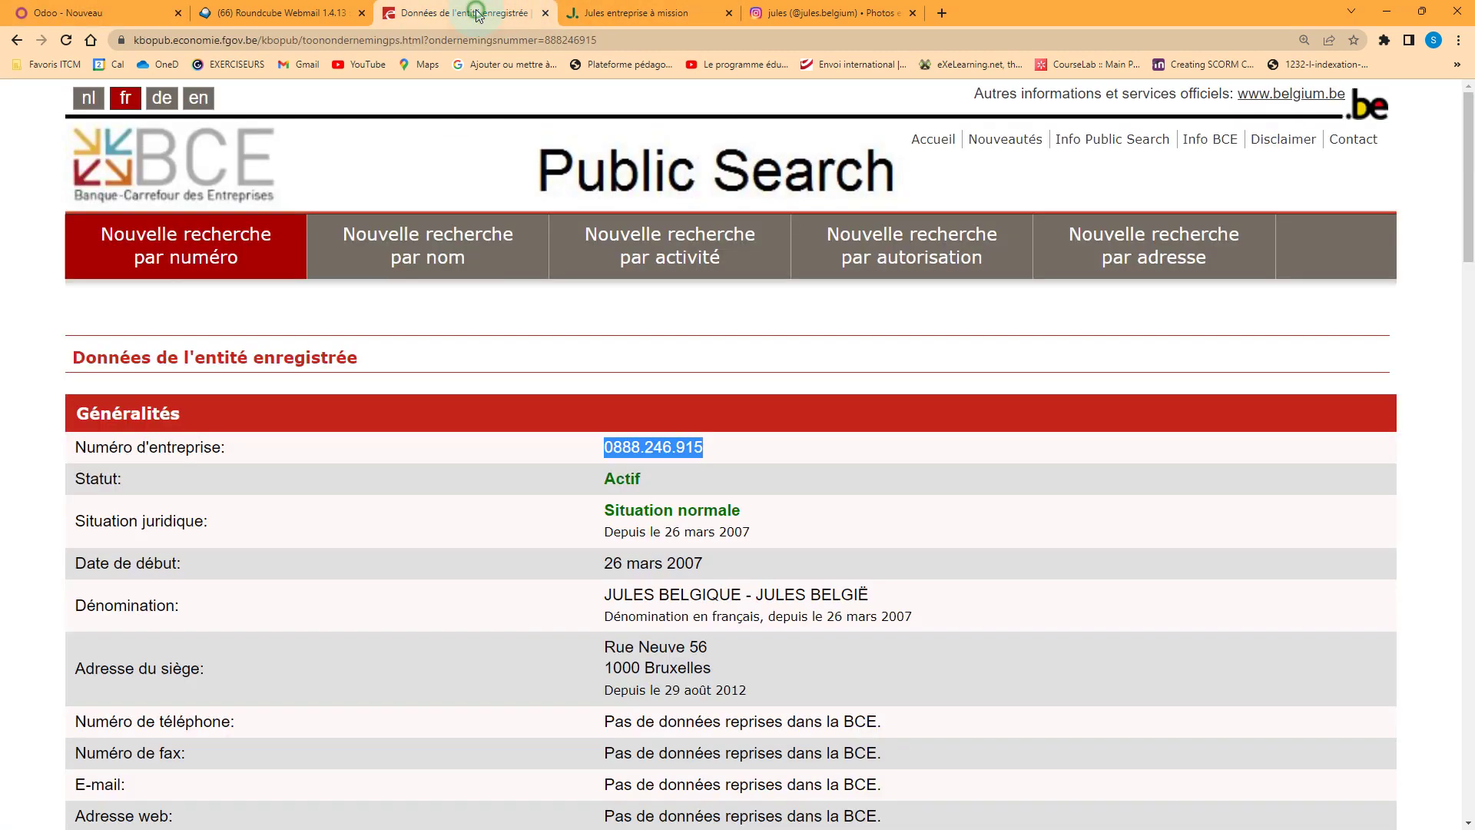
pyautogui.click(412, 264)
pyautogui.write('store7seven')
pyautogui.scroll(-2, 188, 566)
pyautogui.click(162, 575)
pyautogui.scroll(-3, 231, 584)
pyautogui.click(484, 622)
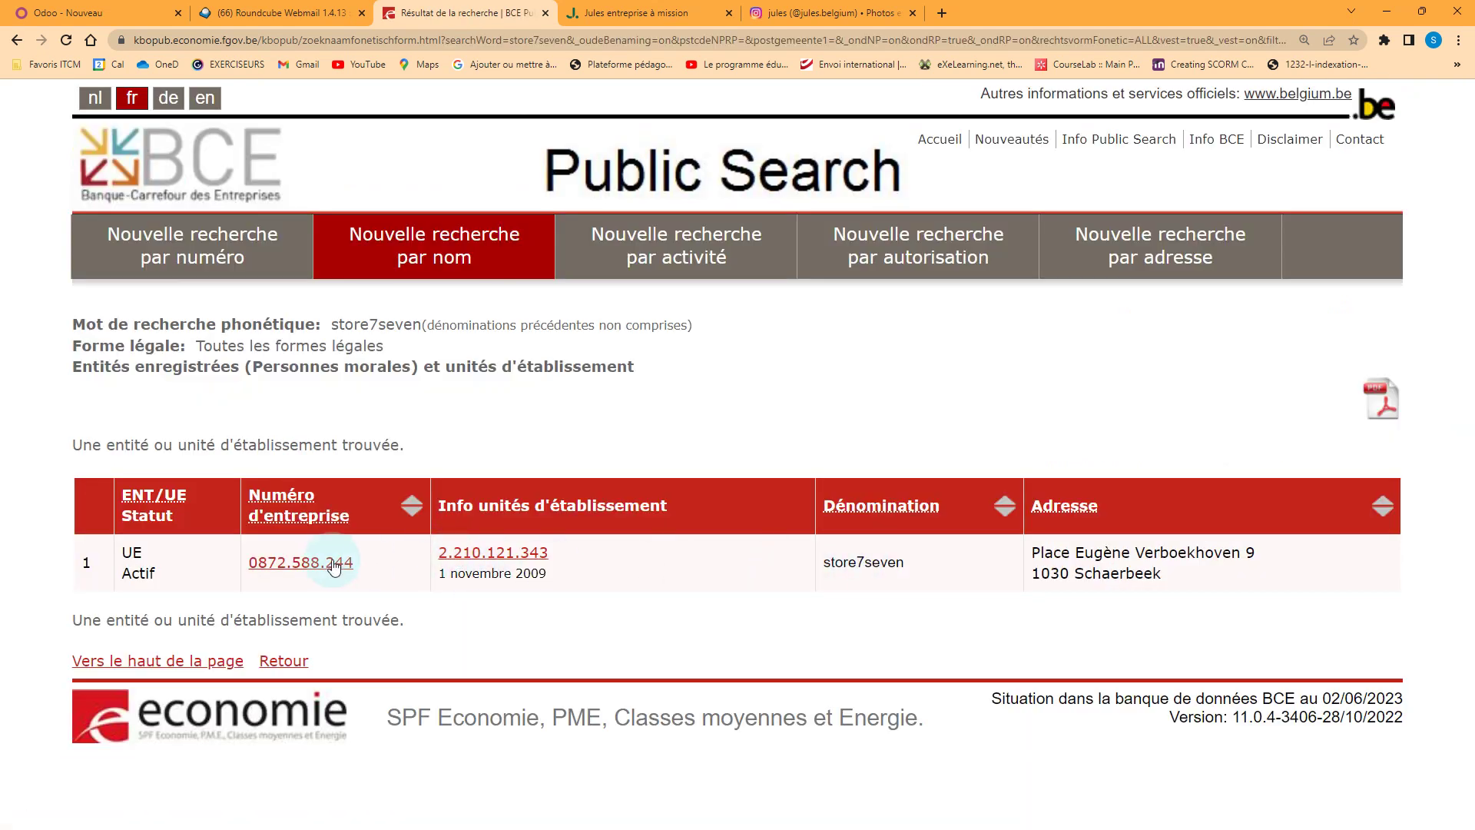
# Copy GALIS's enterprise number from its BCE details into the client's VAT field
pyautogui.click(331, 563)
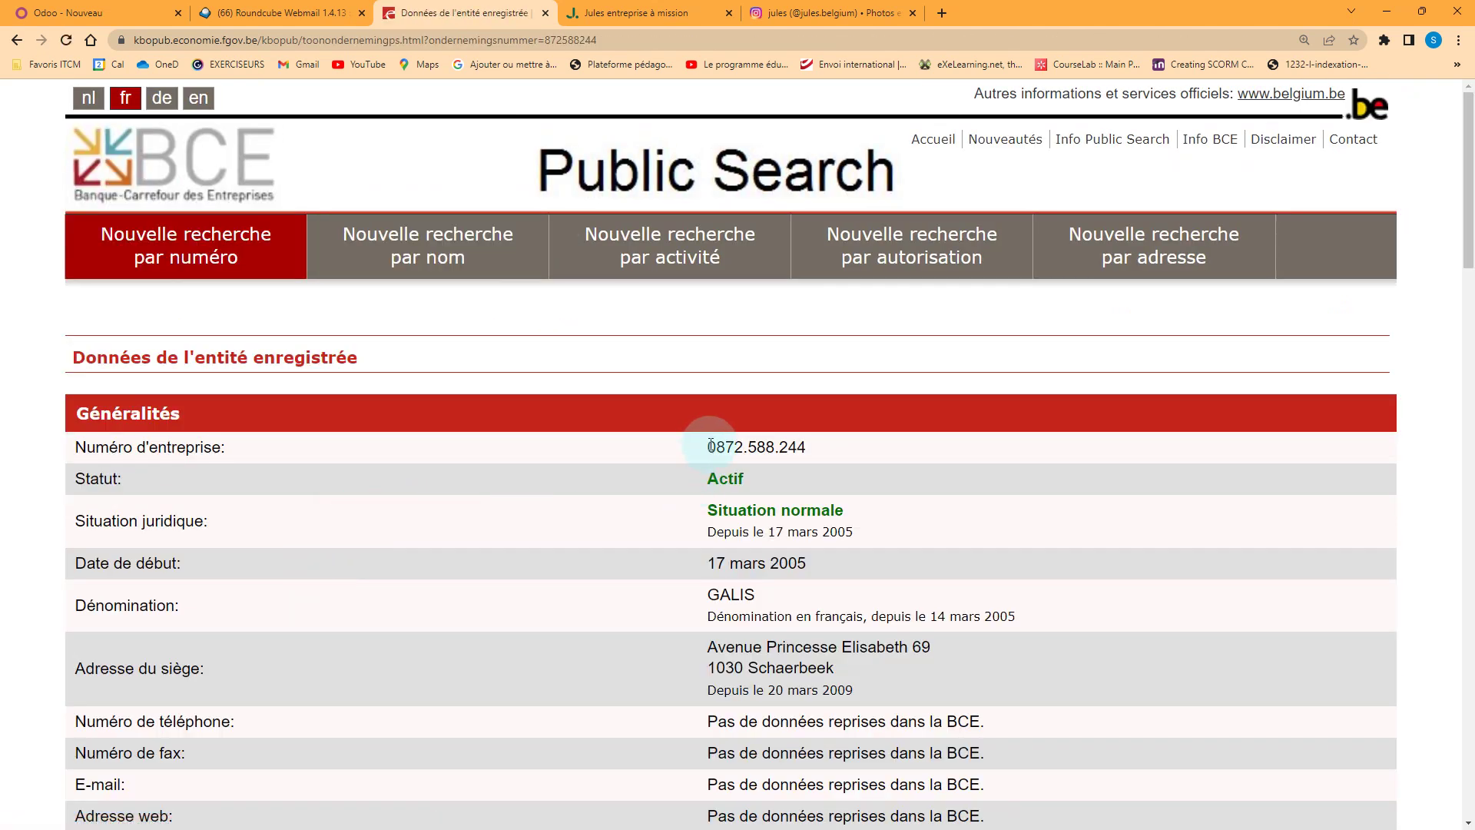
pyautogui.moveTo(708, 445); pyautogui.dragTo(820, 459)
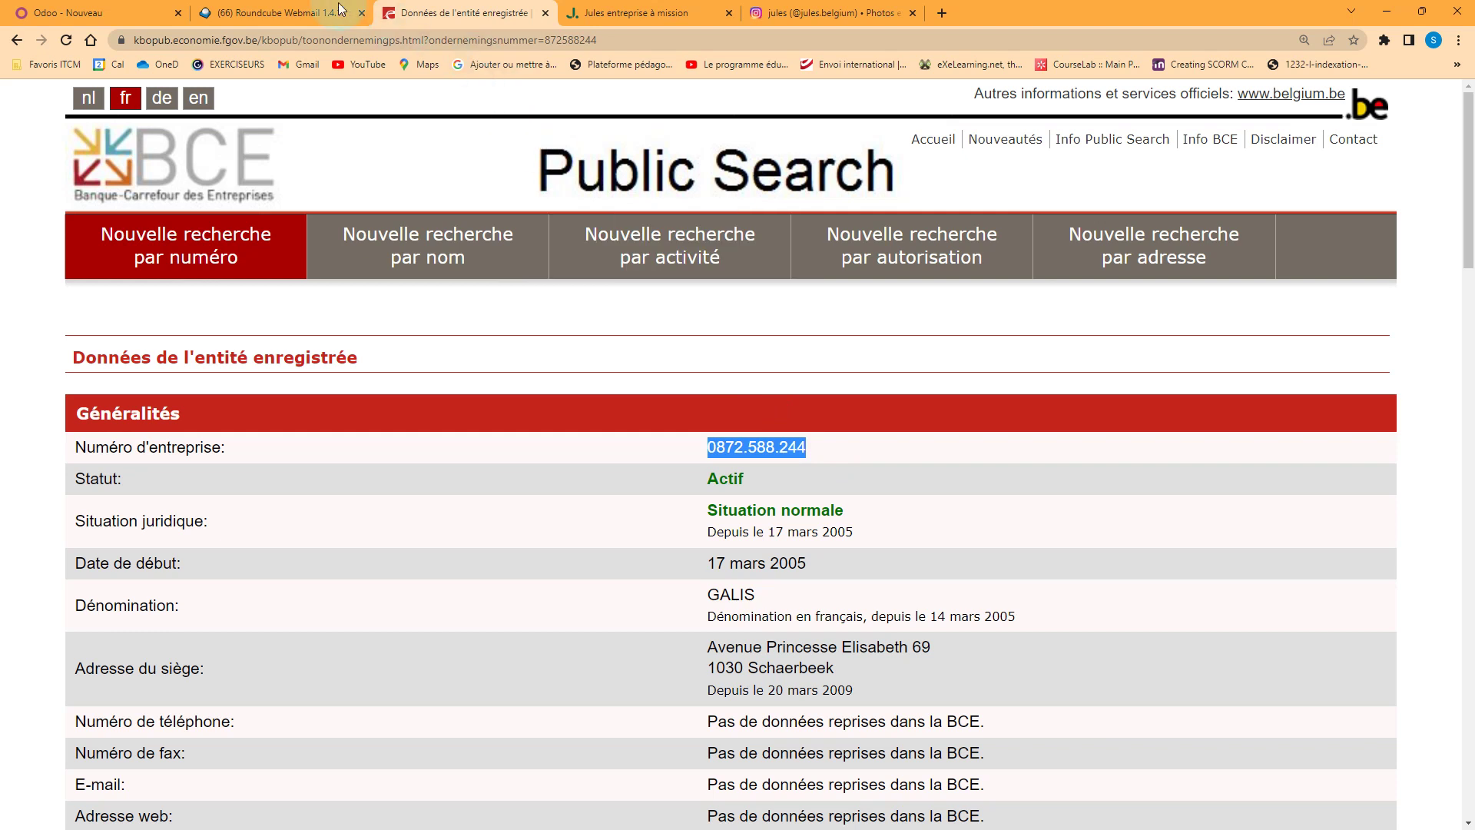
pyautogui.click(126, 13)
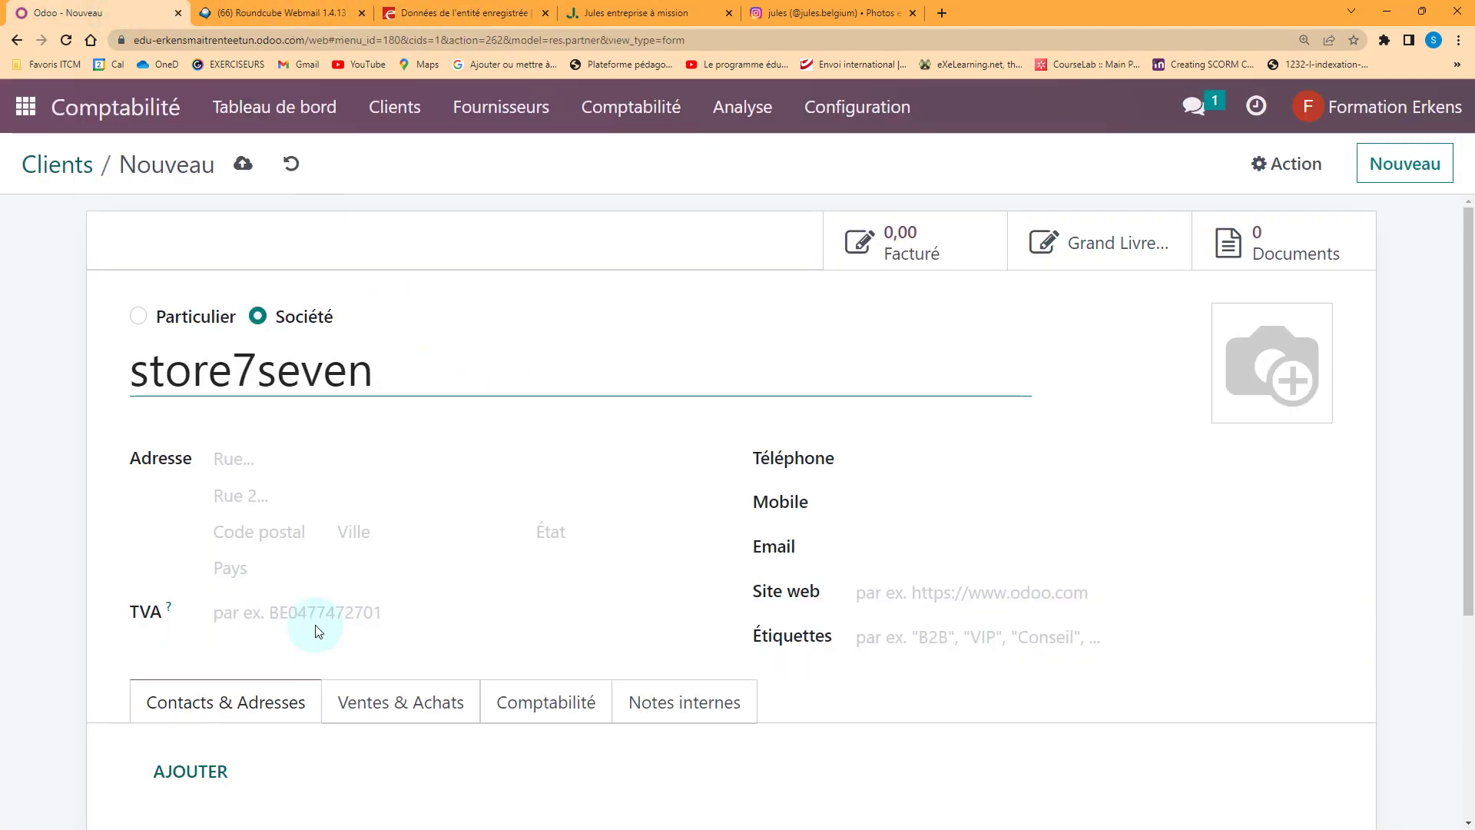
pyautogui.click(251, 614)
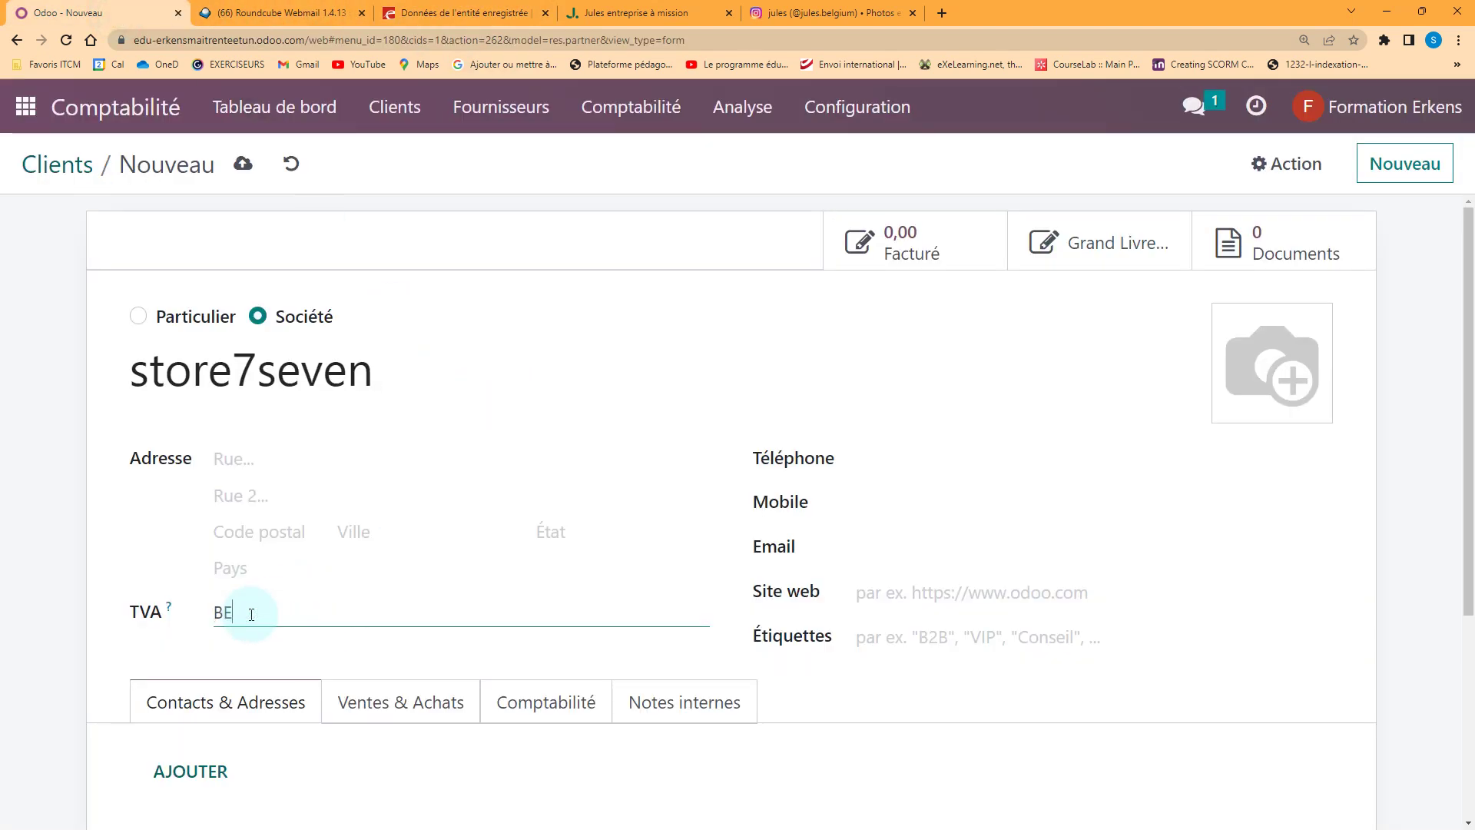
# Complete the BE VAT number and pick the Galis suggestion to autofill its Schaerbeek address
pyautogui.click(307, 613)
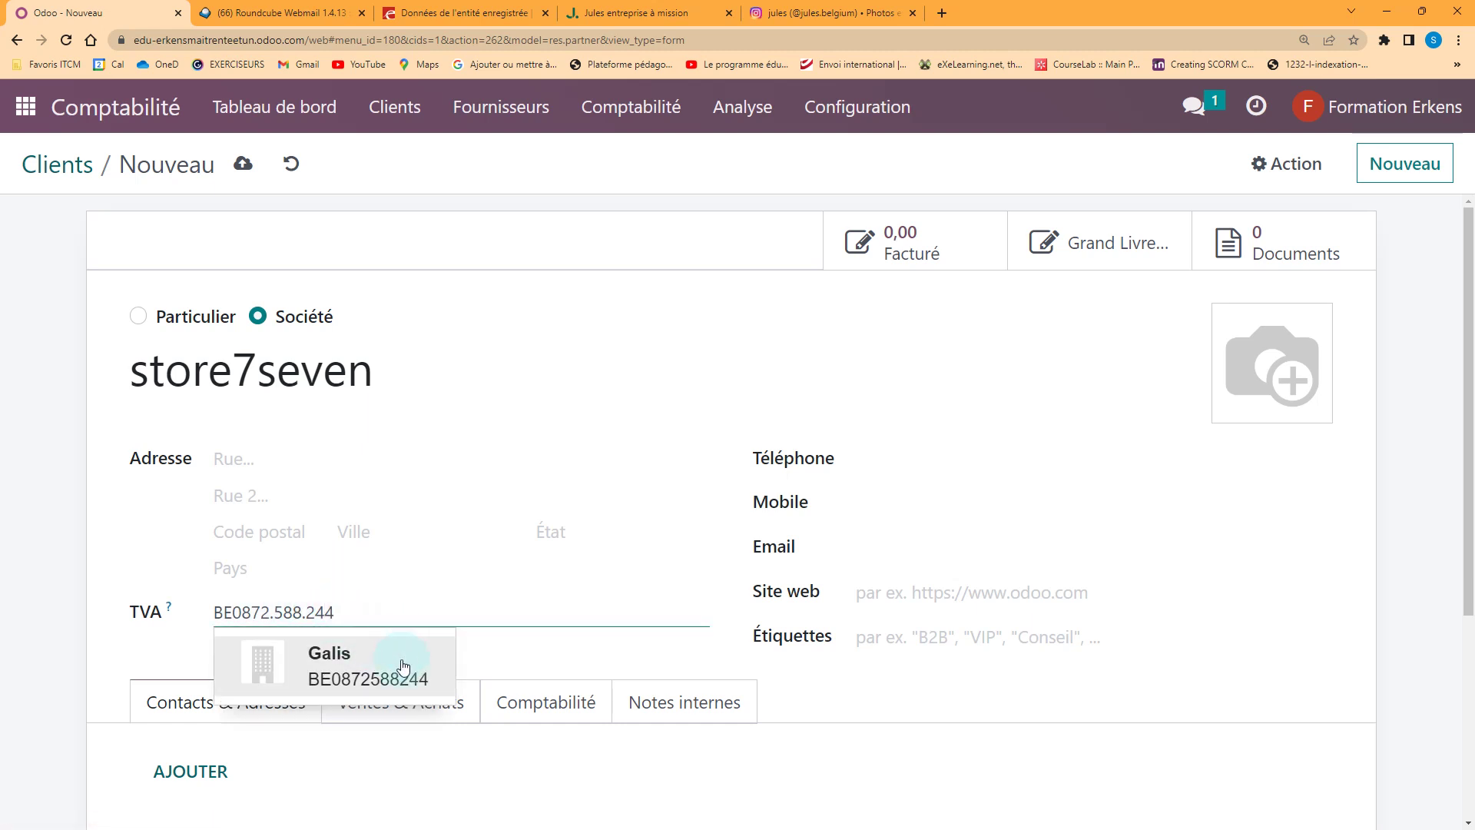
pyautogui.click(394, 658)
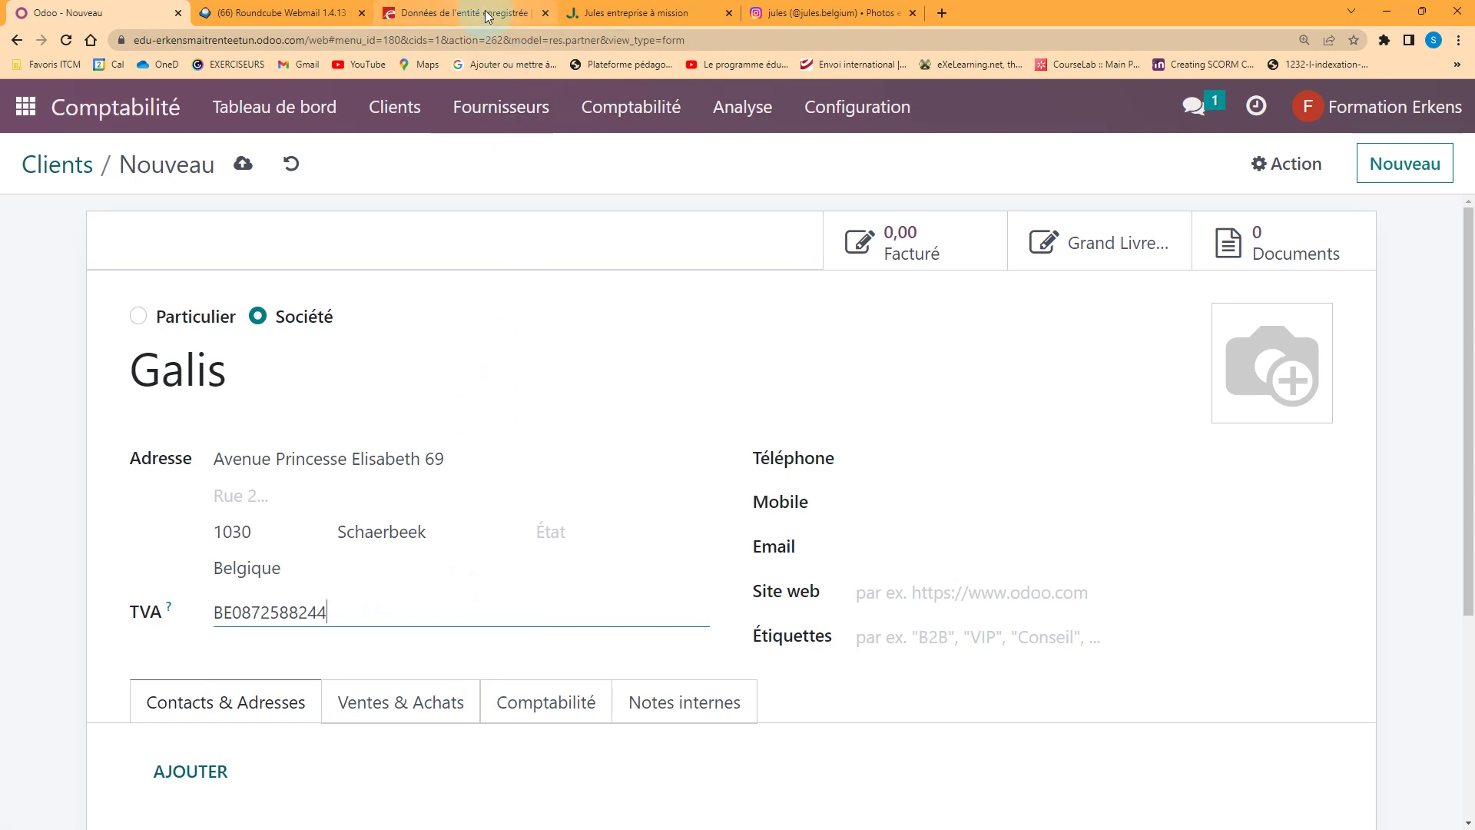
pyautogui.click(469, 12)
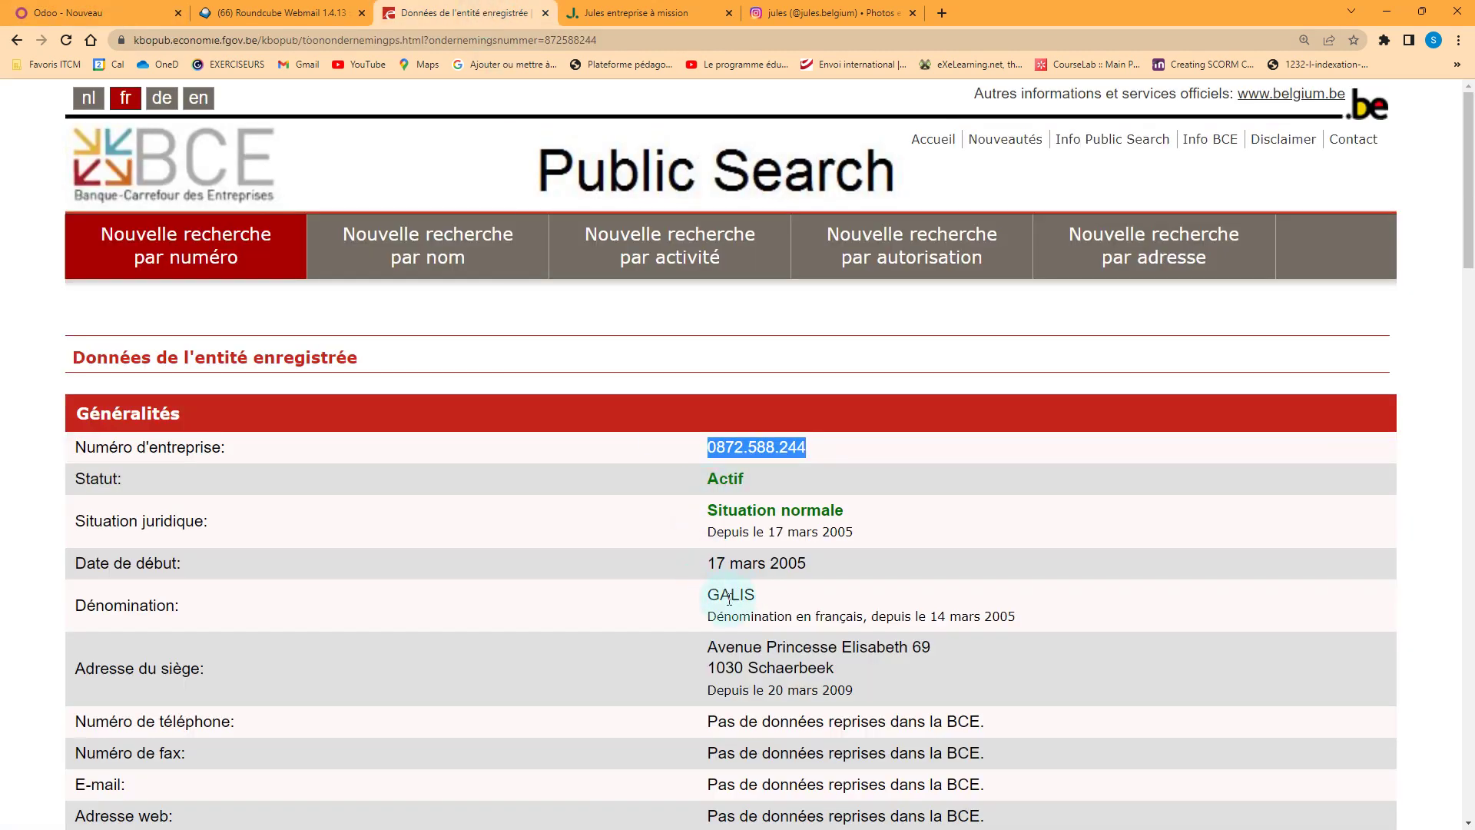
# Review GALIS's BCE registration, revisit the store7seven results, and reopen the GALIS entity
pyautogui.scroll(-4, 727, 599)
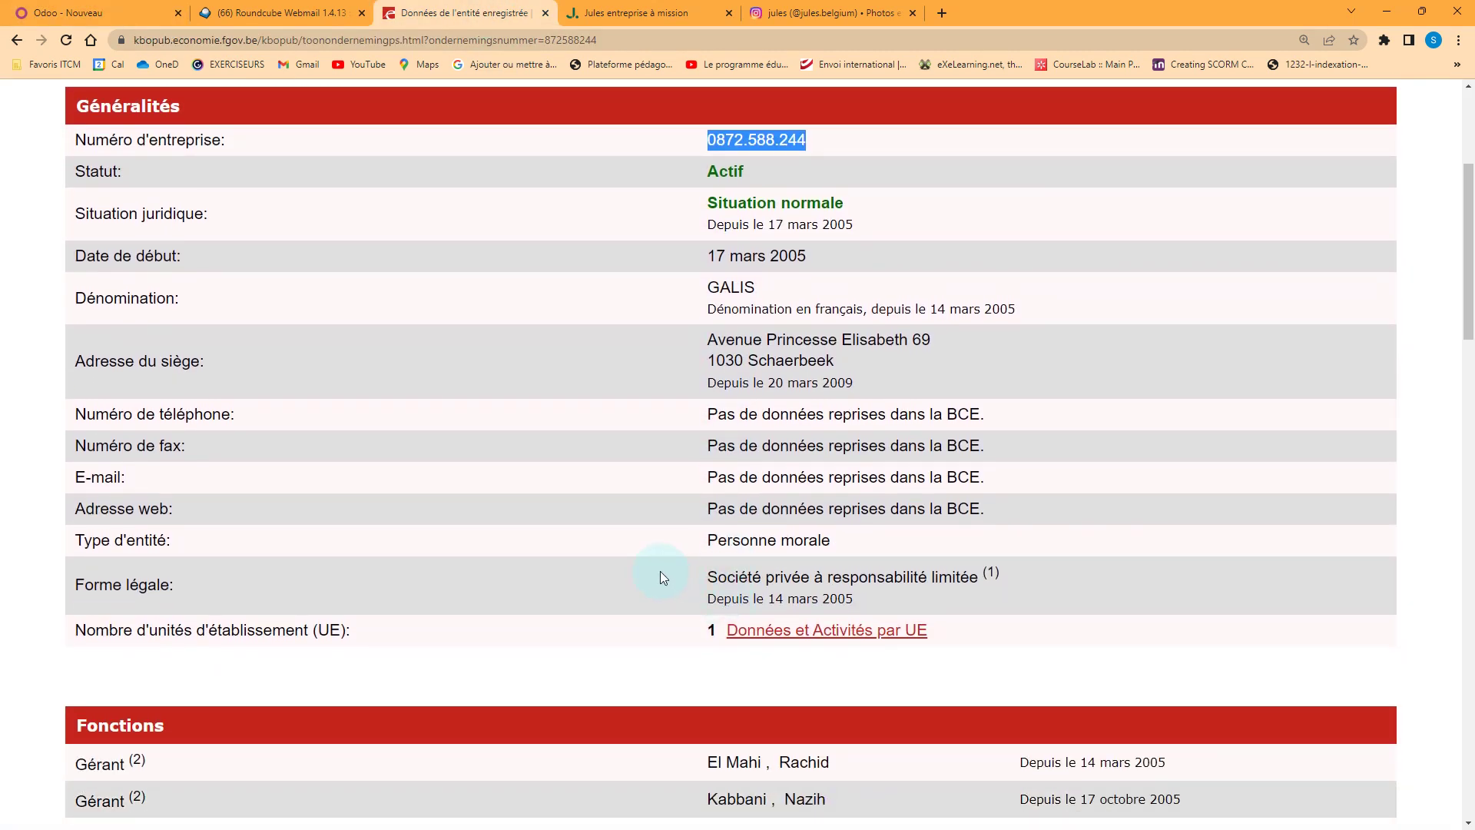
pyautogui.scroll(-6, 661, 572)
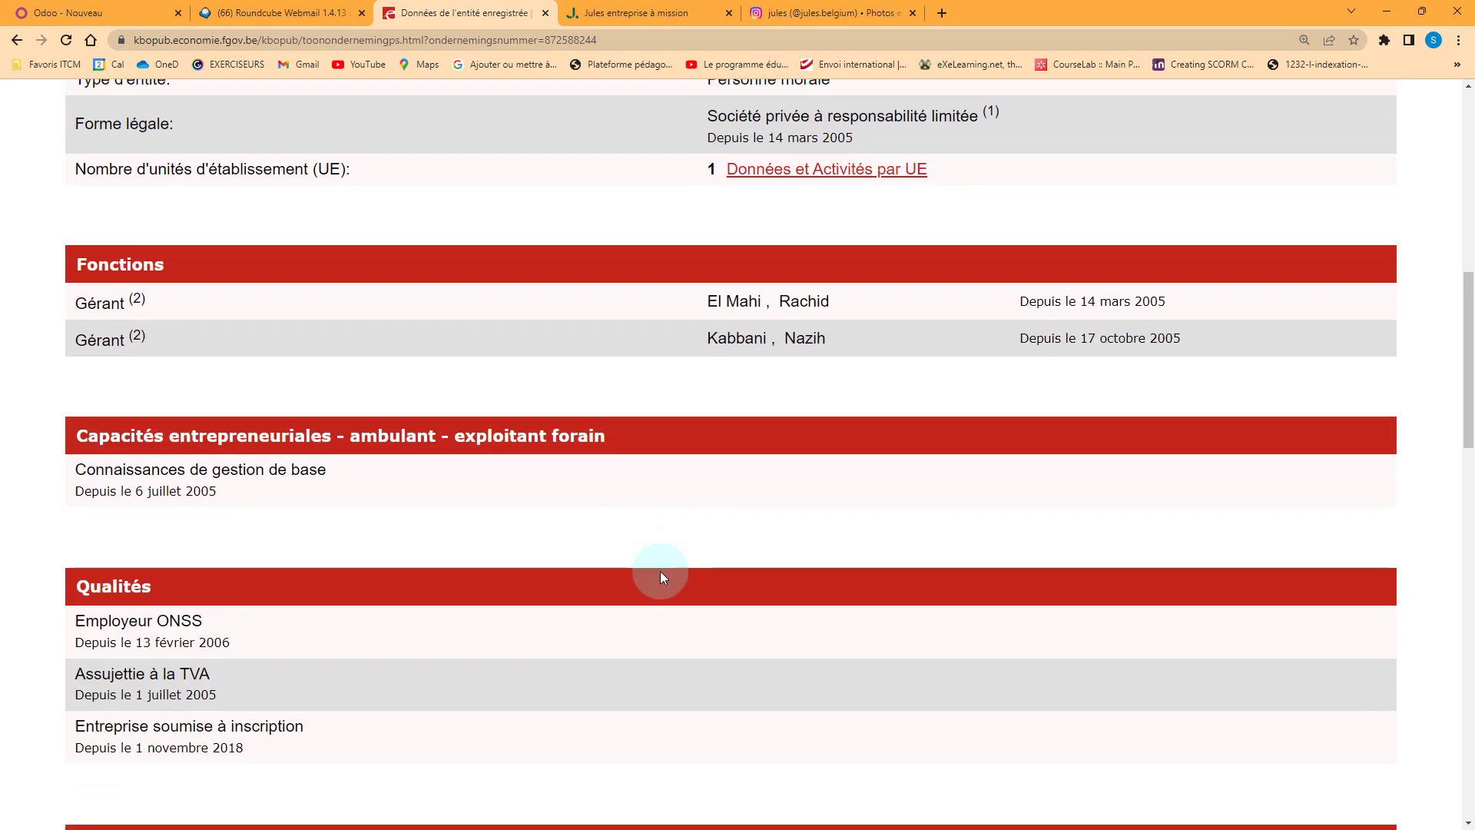
pyautogui.scroll(7, 660, 570)
pyautogui.scroll(3, 408, 269)
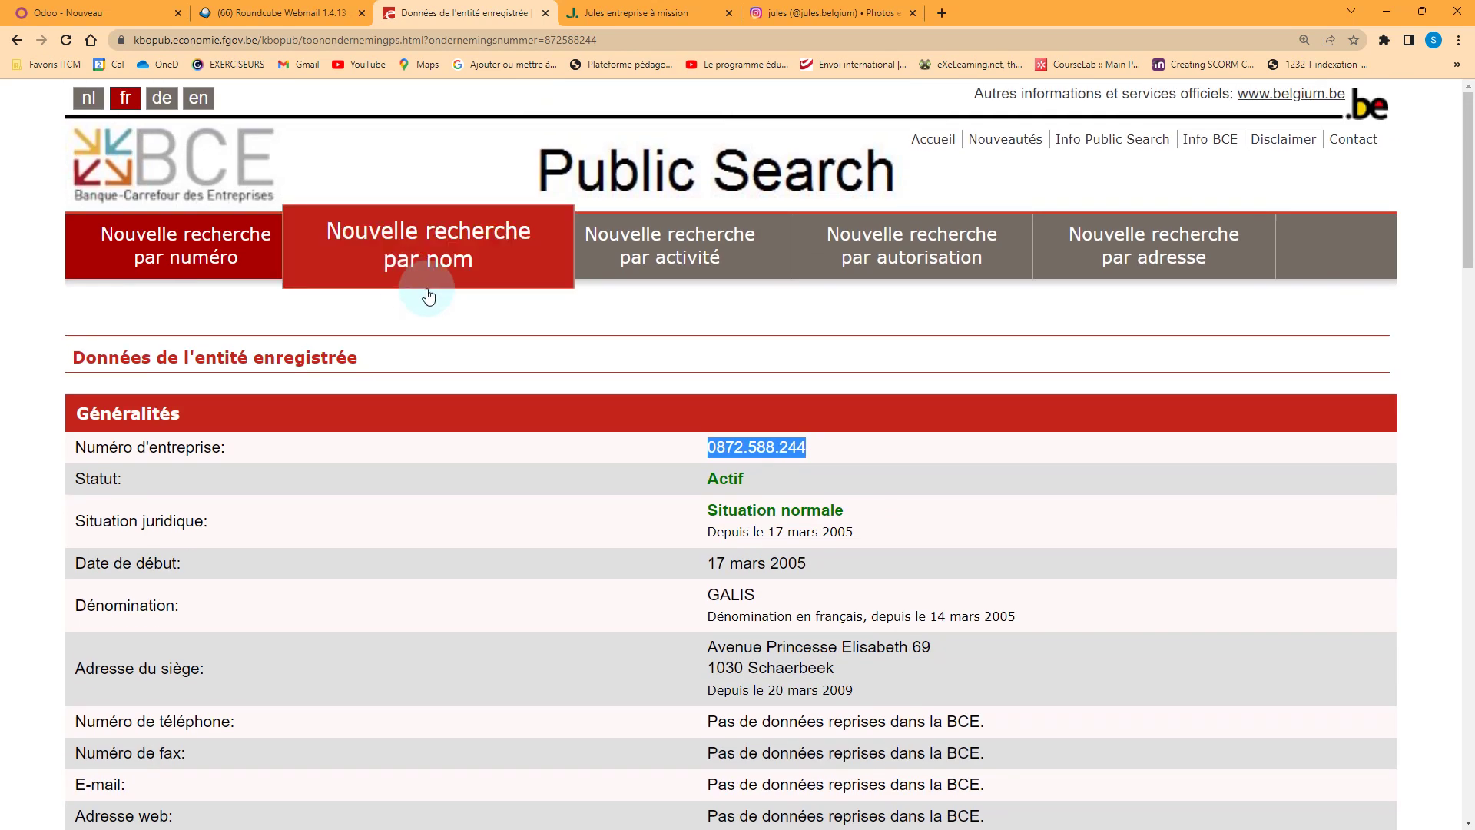
pyautogui.click(428, 296)
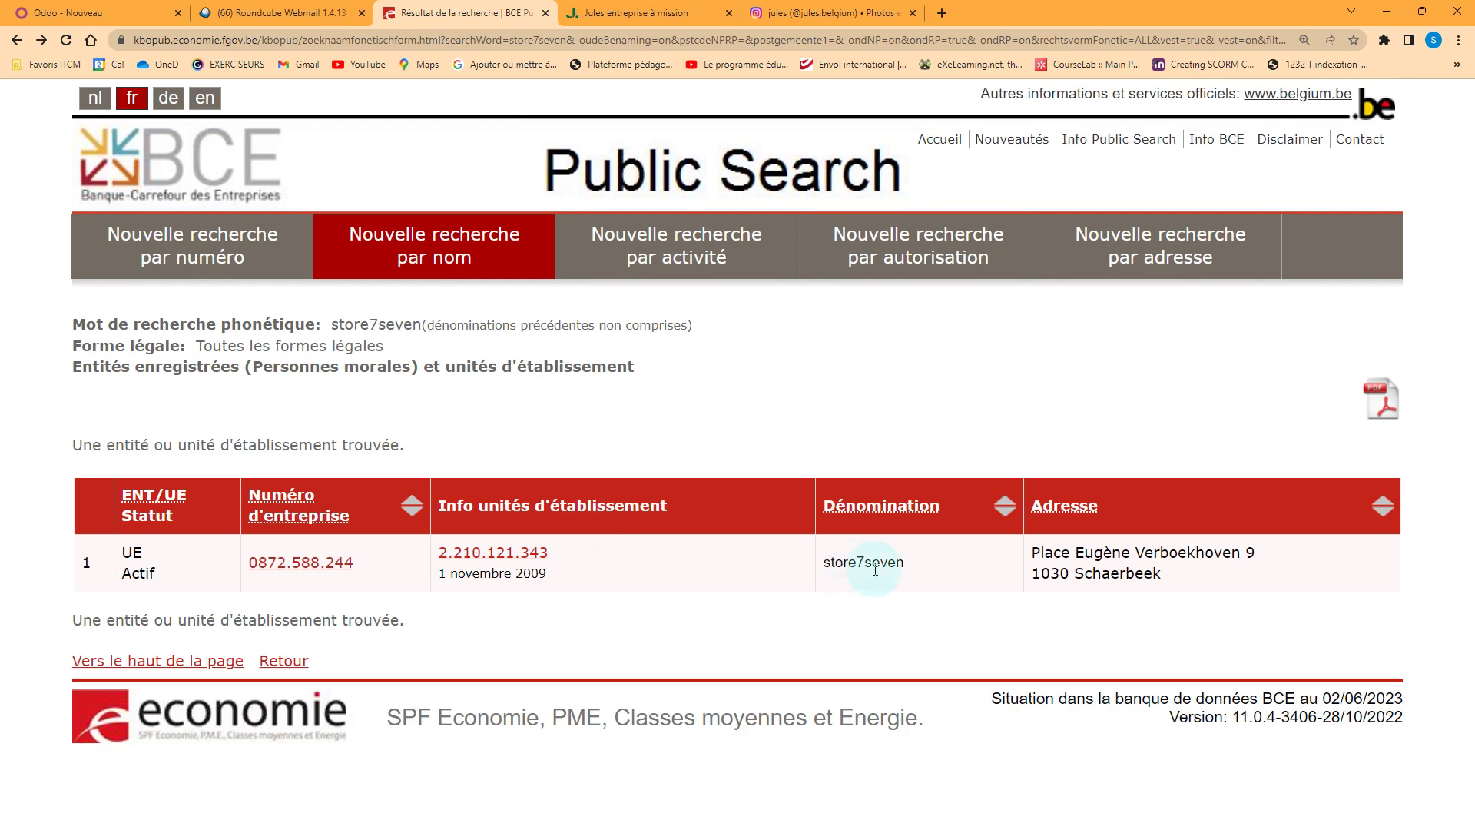
pyautogui.click(331, 563)
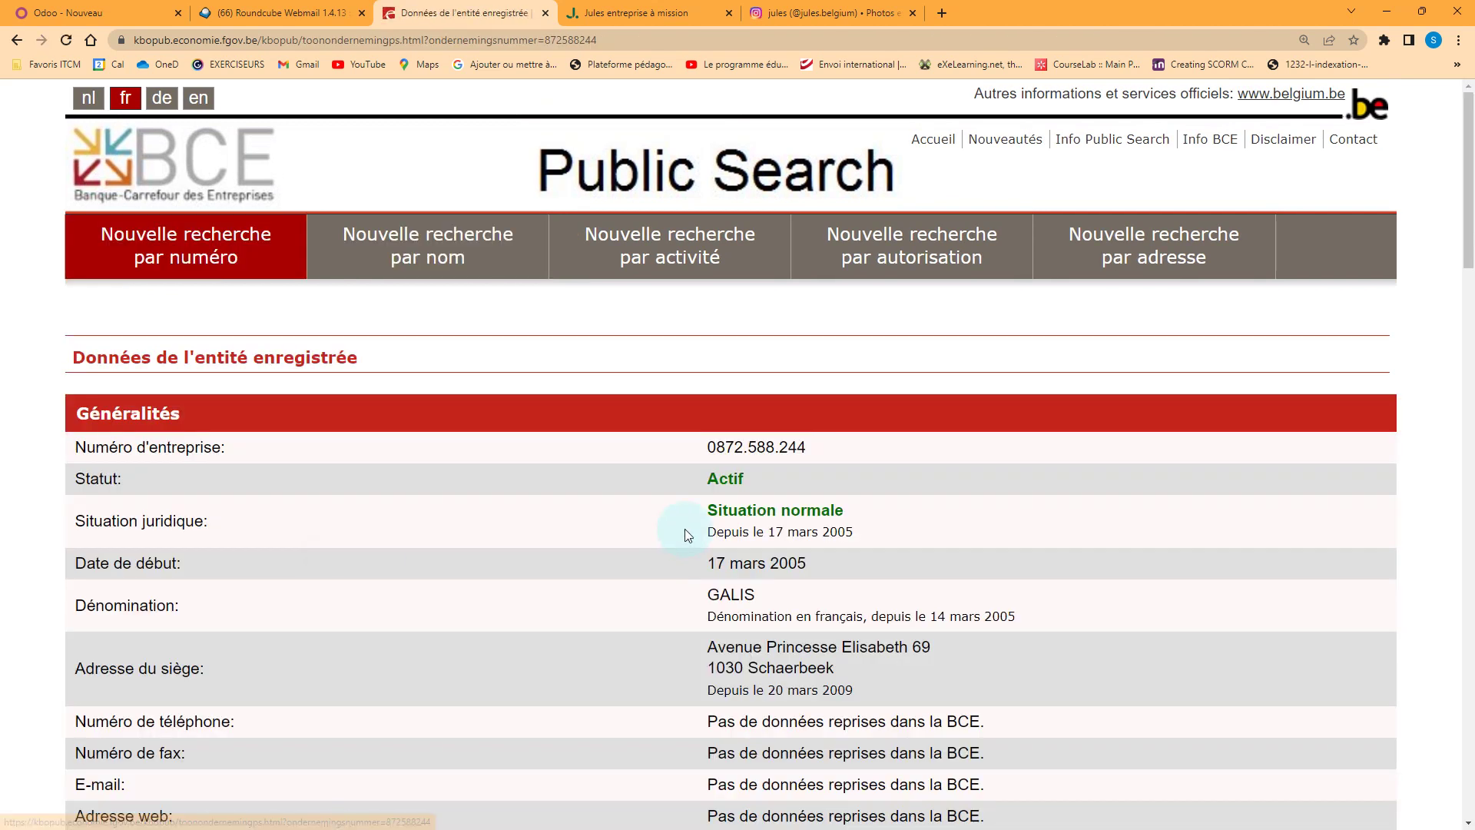
pyautogui.scroll(-3, 703, 601)
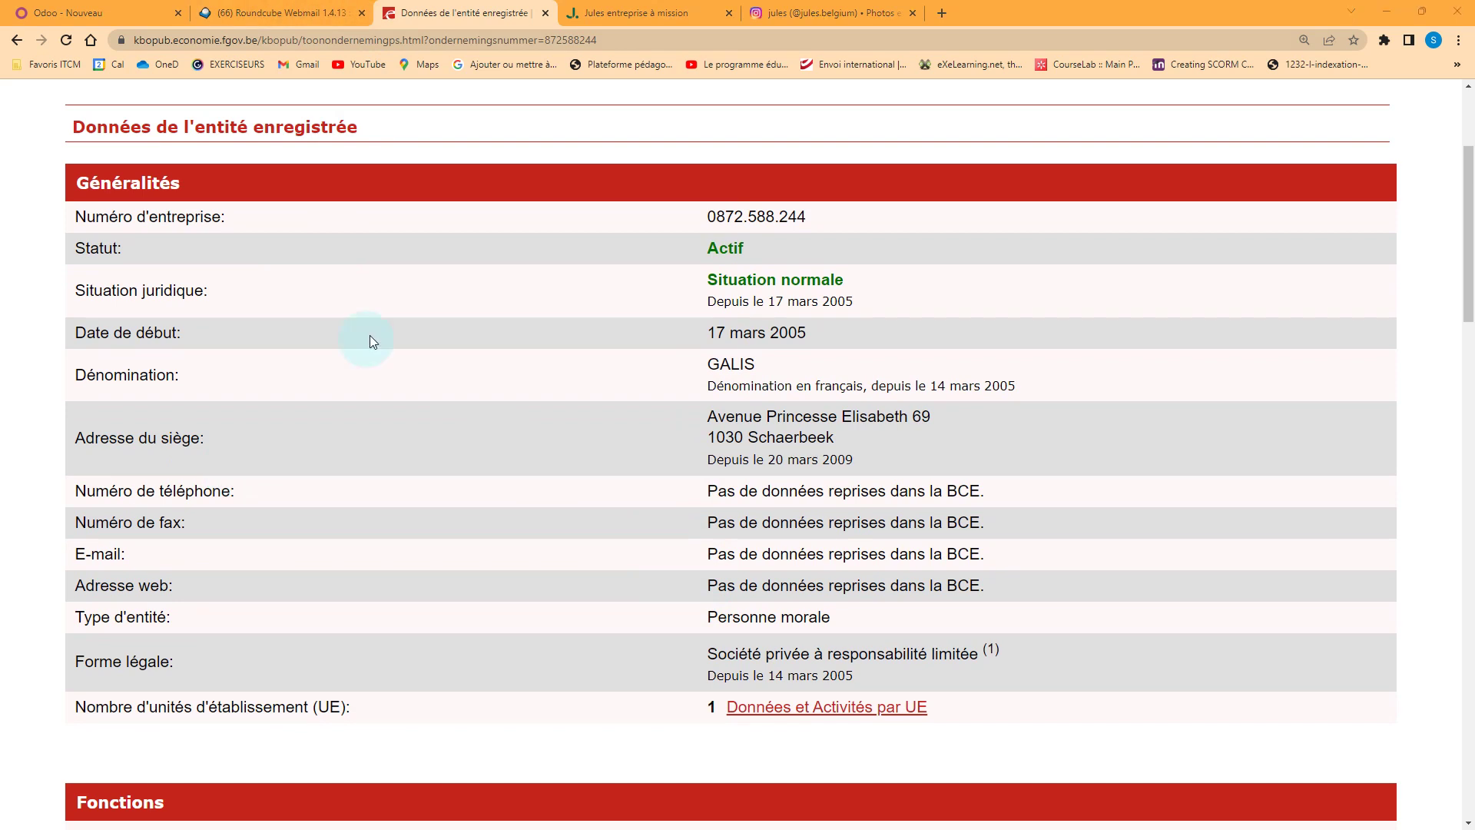
# Rename the client 'Galis - store7seven', save it, and return to the Clients list
pyautogui.click(168, 5)
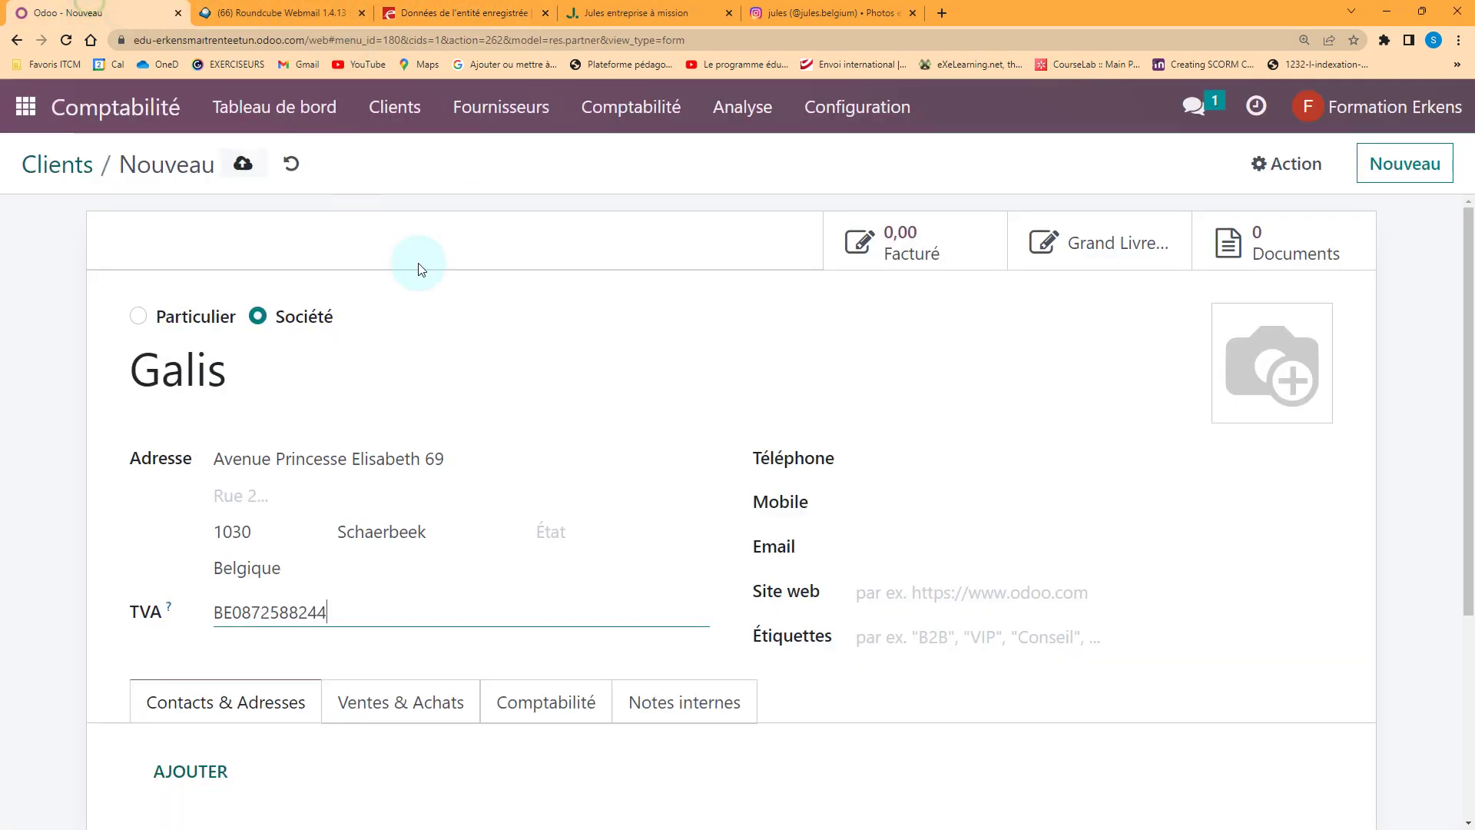
pyautogui.click(253, 369)
pyautogui.write('- store7seven')
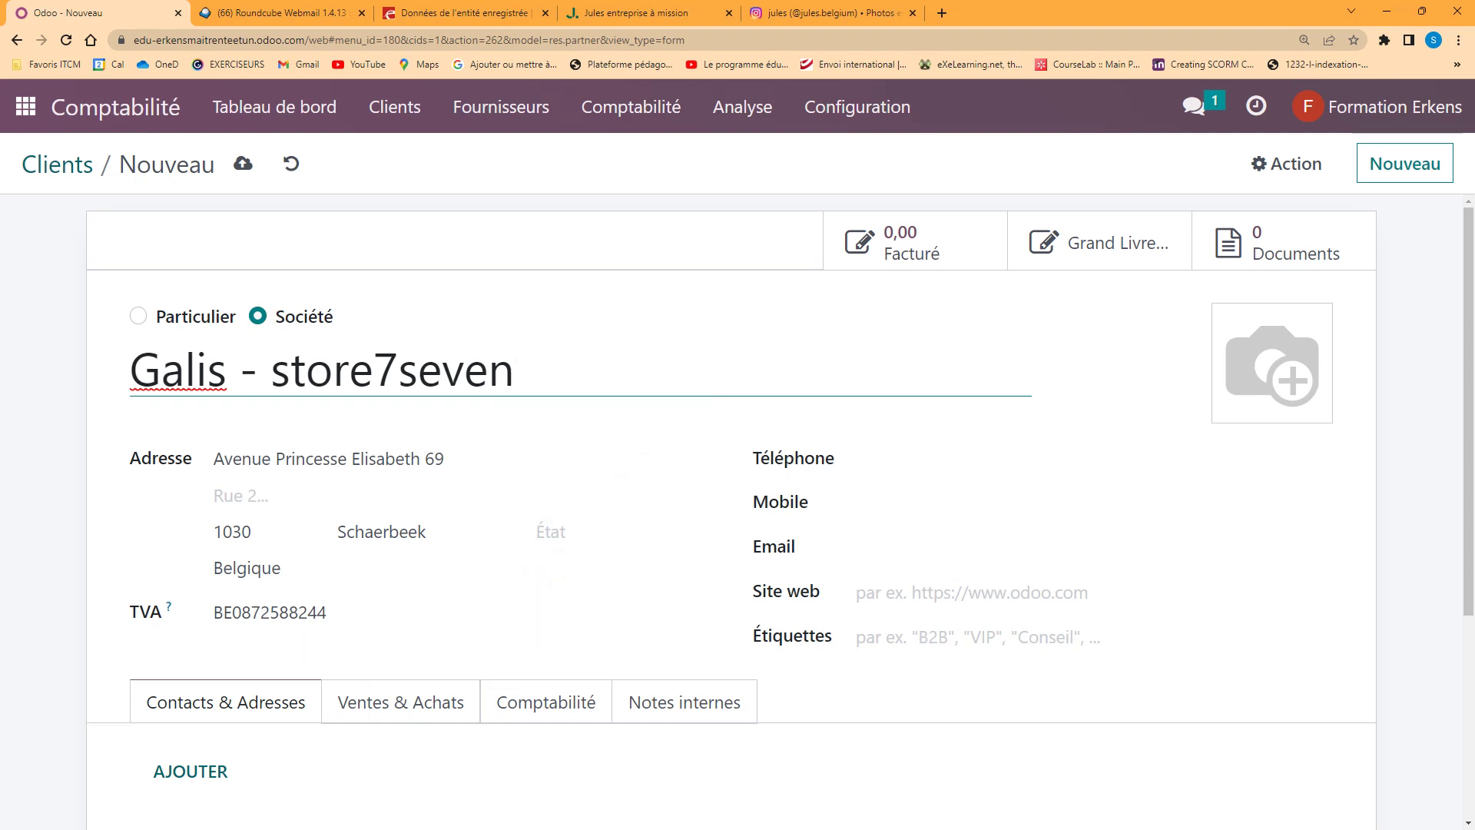
pyautogui.click(244, 166)
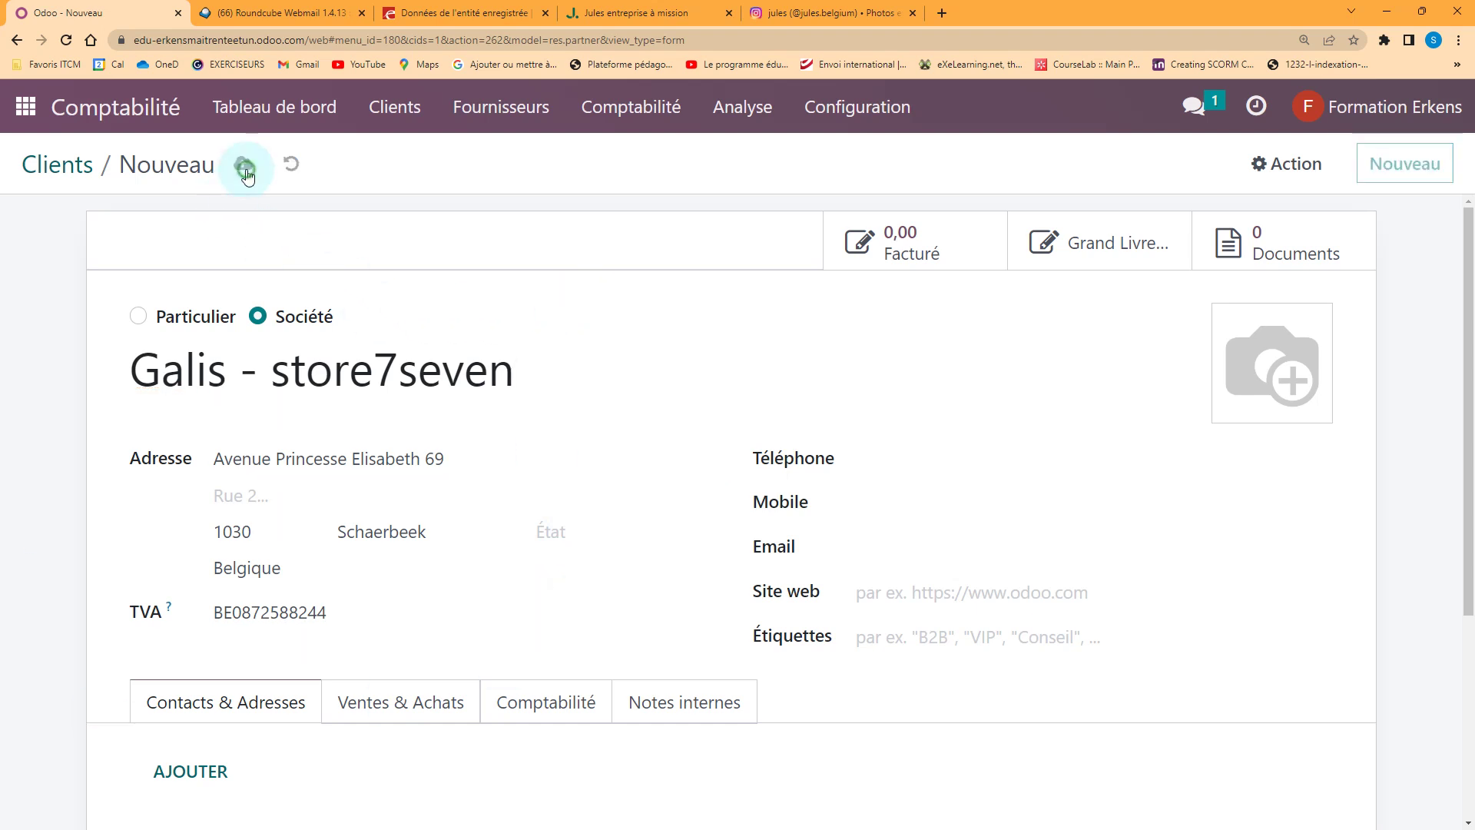
pyautogui.click(57, 165)
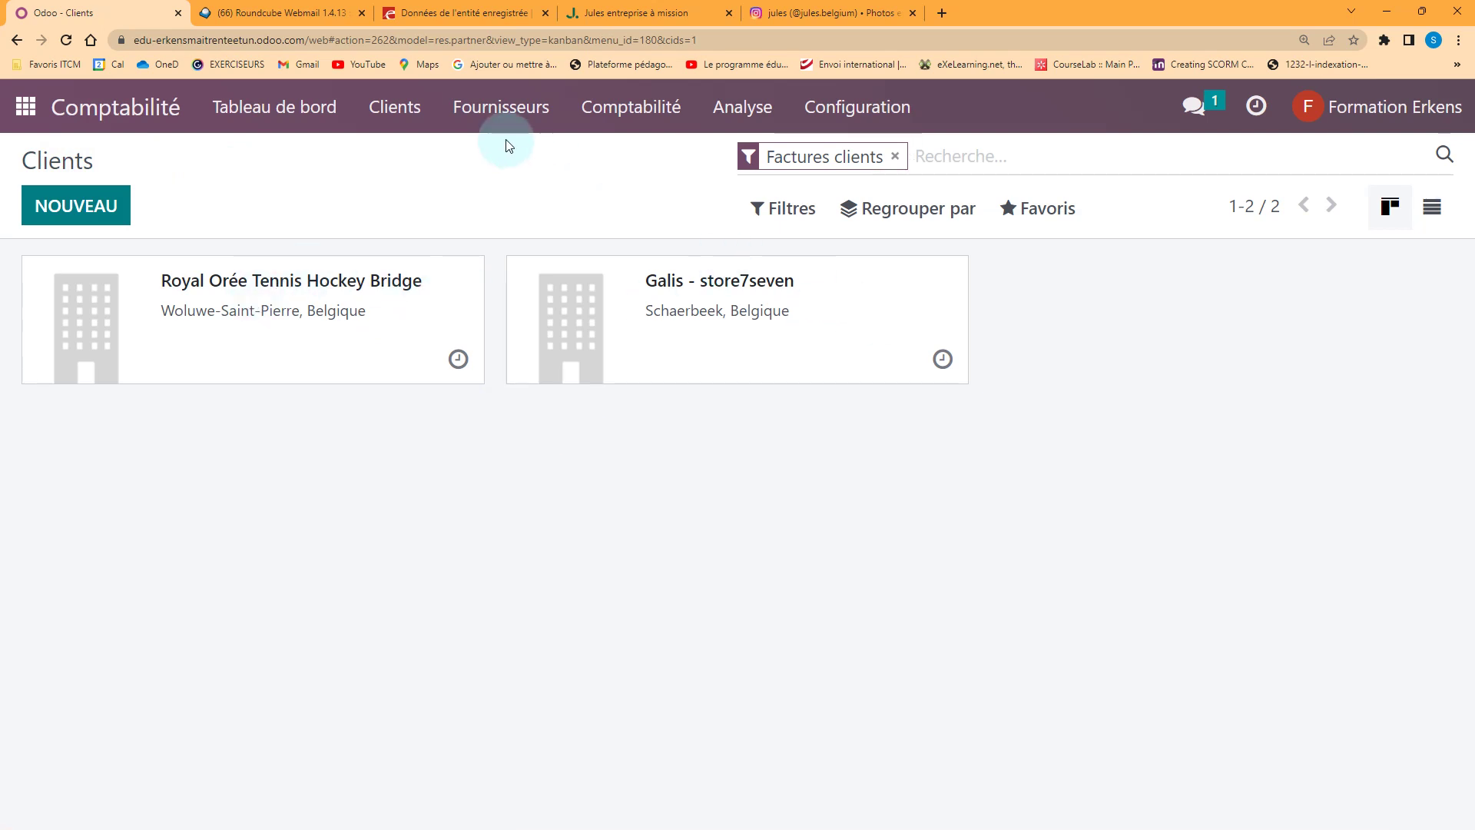
pyautogui.click(501, 115)
# View the suppliers list, then the vendor bills showing Ice Sa's -5.687,00 € unpaid bill
pyautogui.click(444, 329)
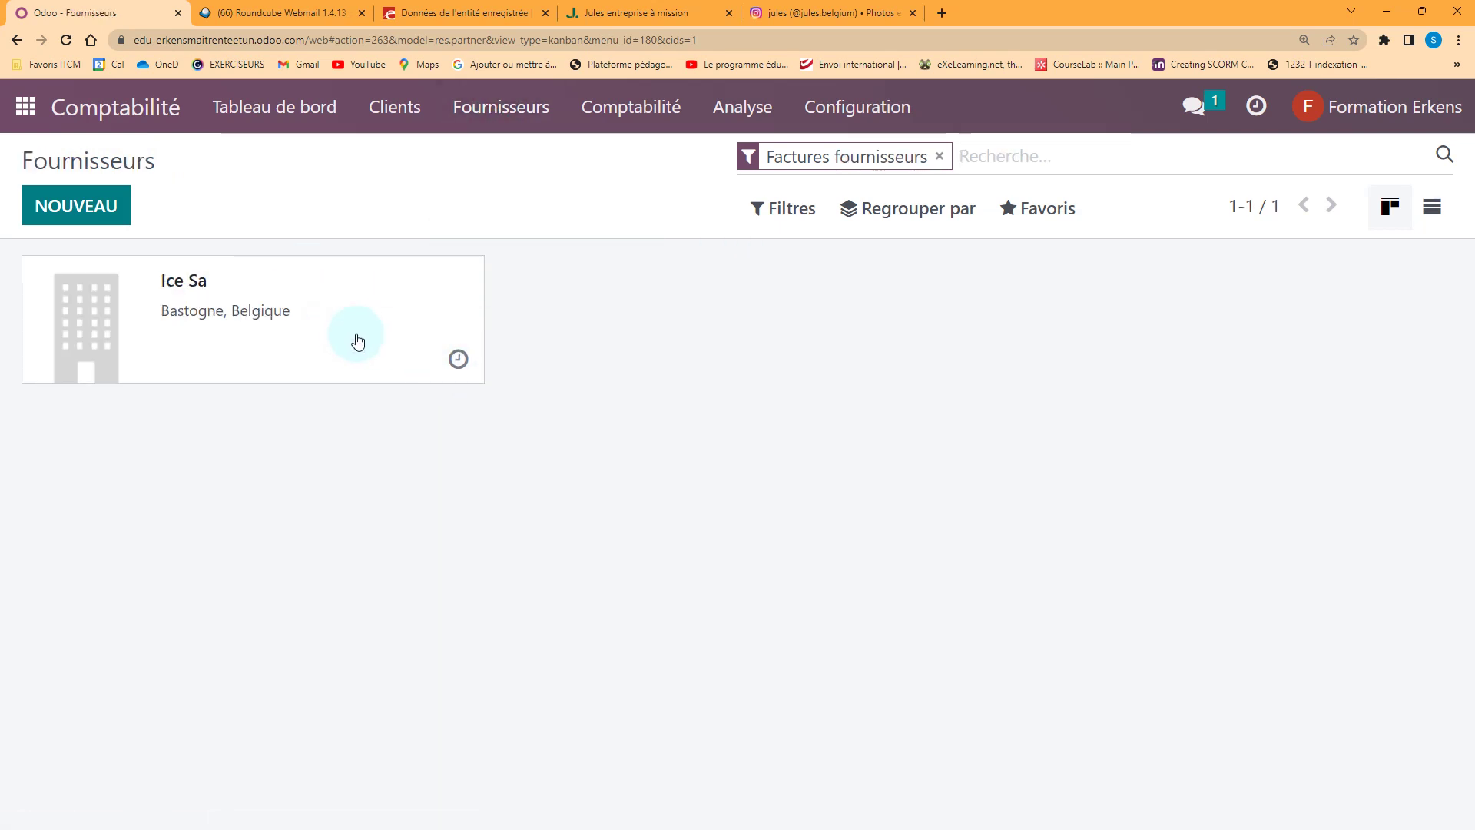
pyautogui.click(500, 107)
pyautogui.click(501, 158)
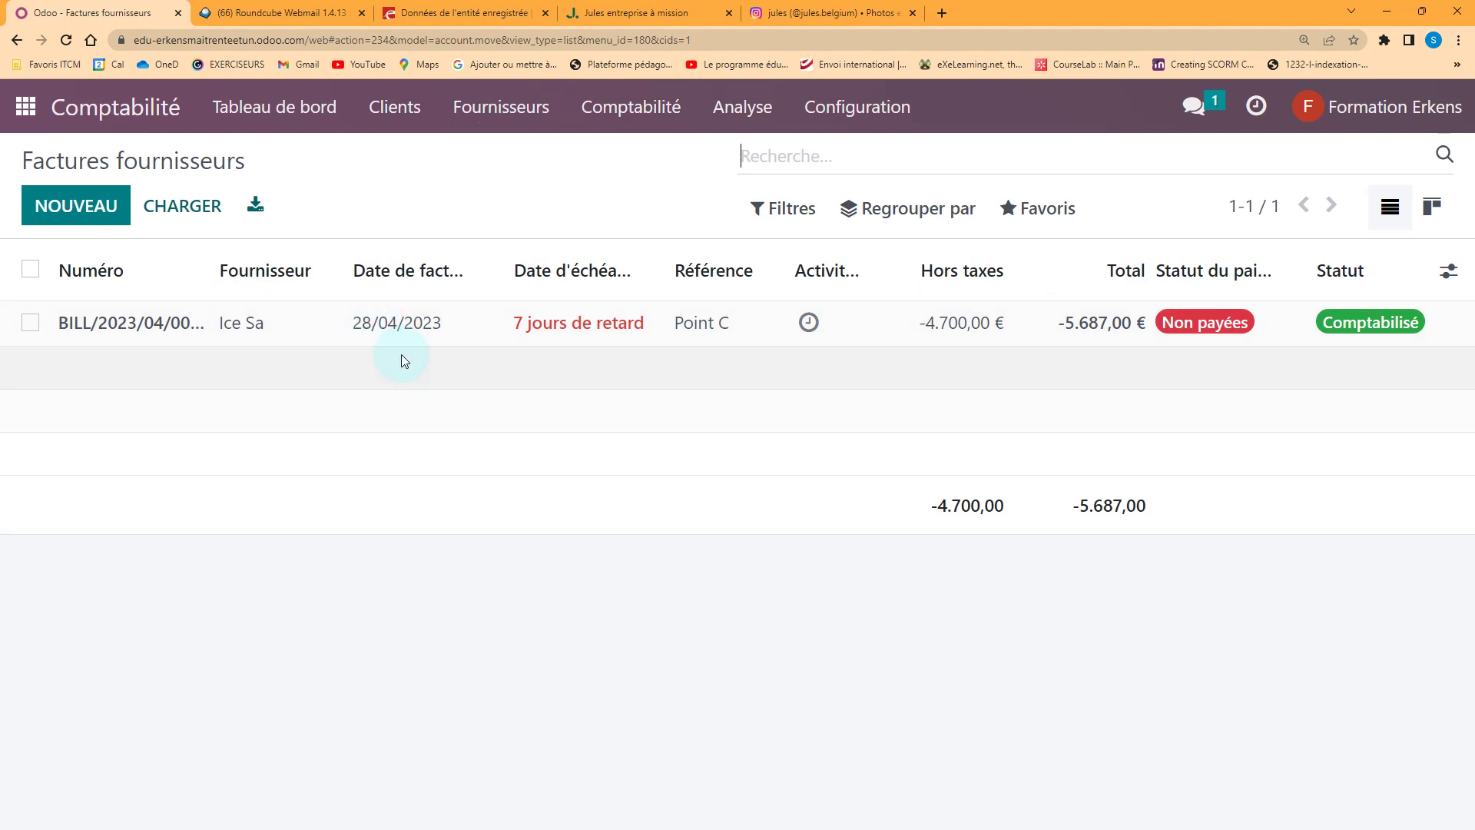
pyautogui.click(730, 112)
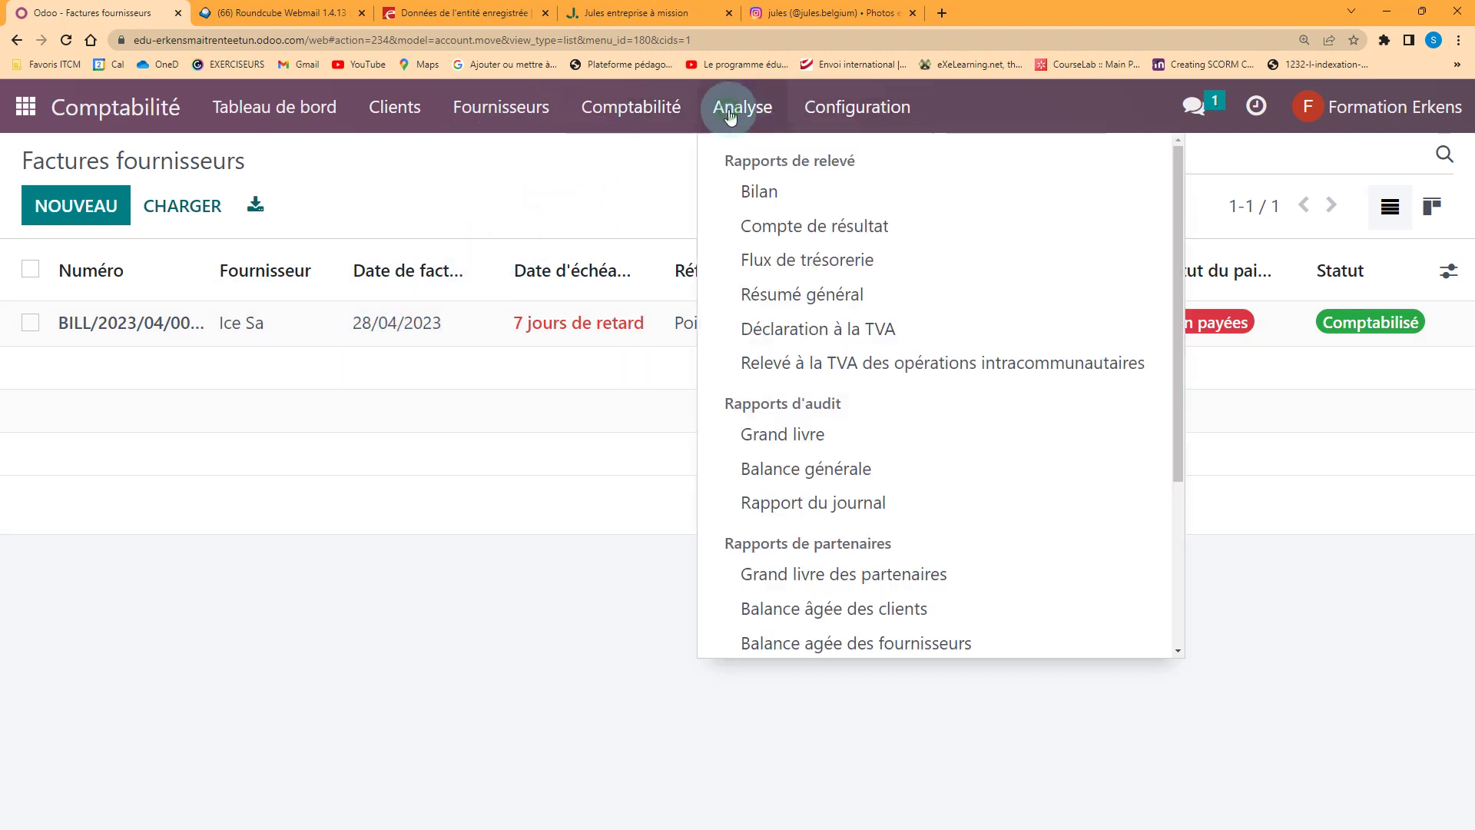
# Export the balance sheet (Bilan) as PDF and XLSX
pyautogui.click(763, 192)
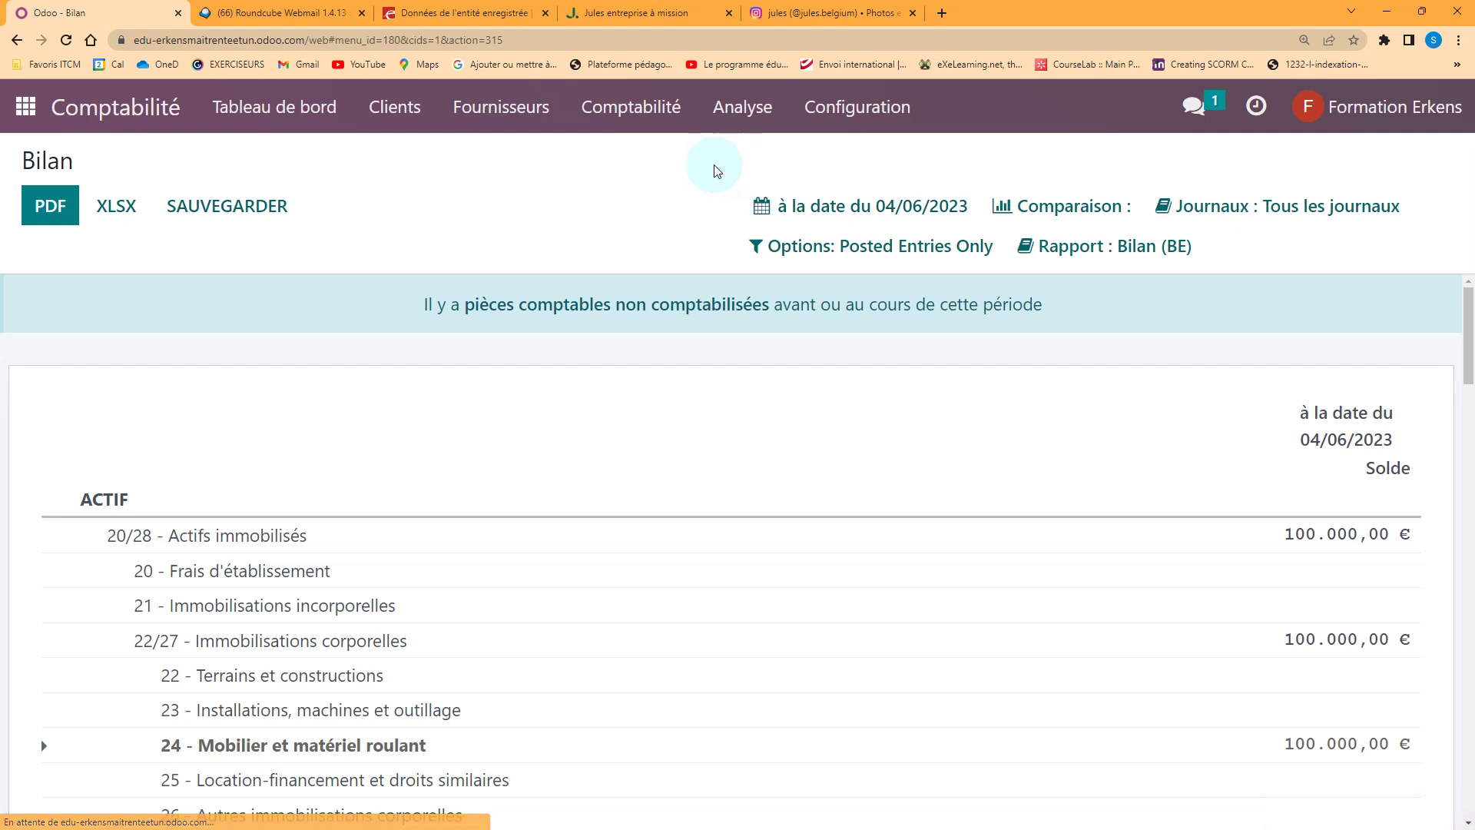
pyautogui.click(48, 205)
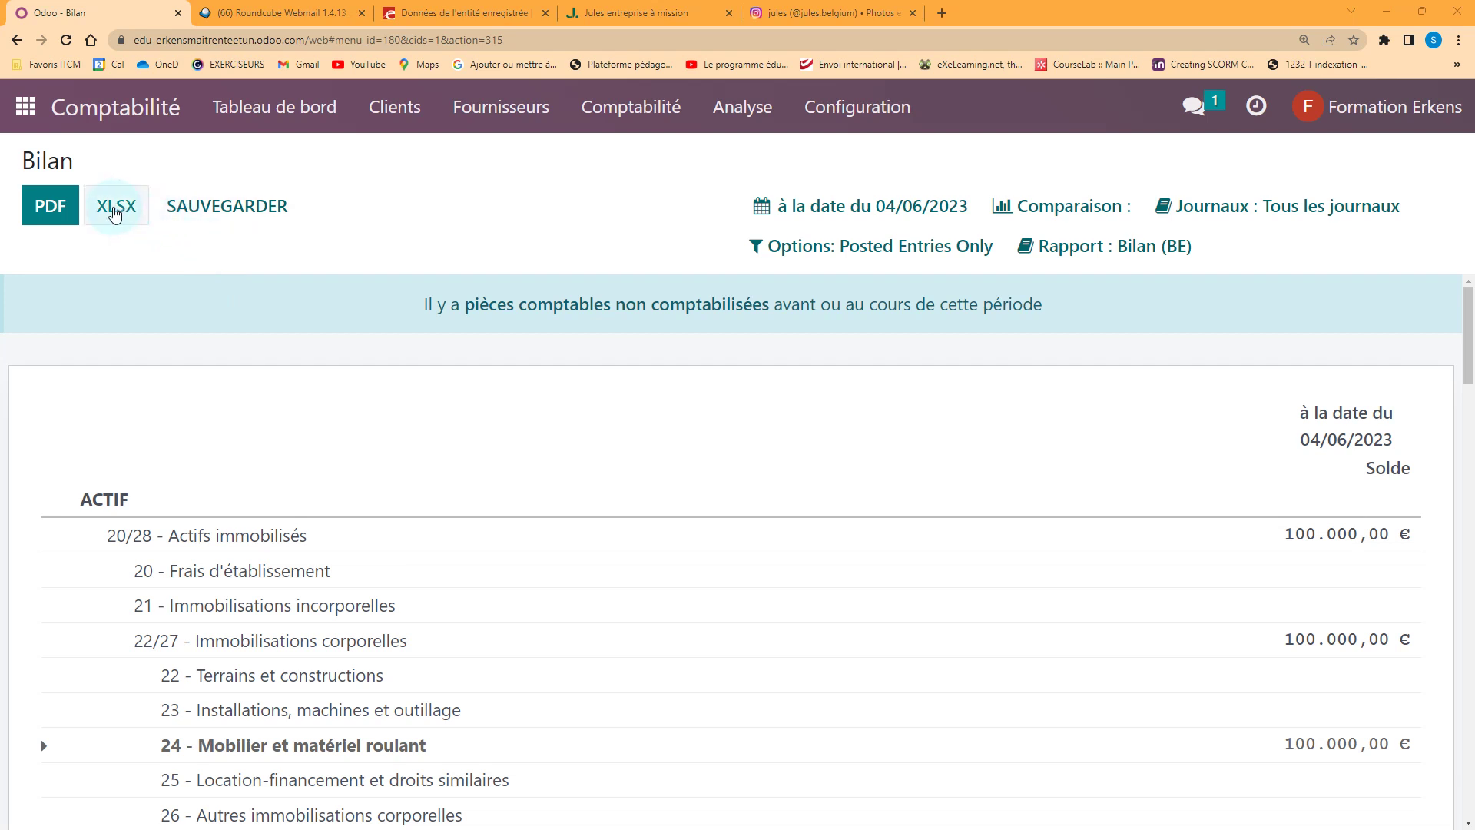
pyautogui.click(114, 208)
pyautogui.click(351, 347)
# Export the income statement as PDF and XLSX, then open the VAT return report
pyautogui.click(743, 114)
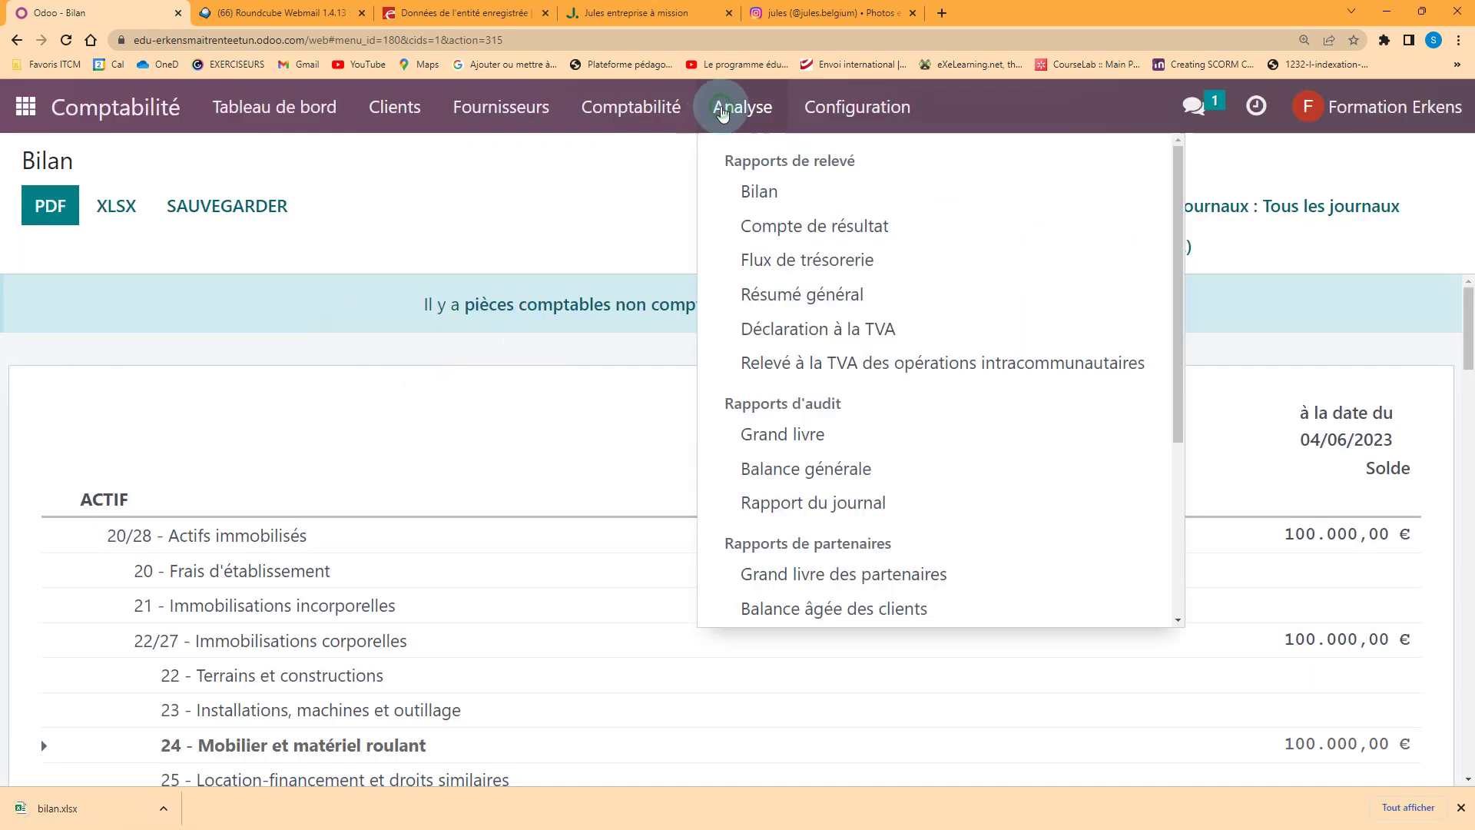
pyautogui.click(788, 224)
pyautogui.click(50, 206)
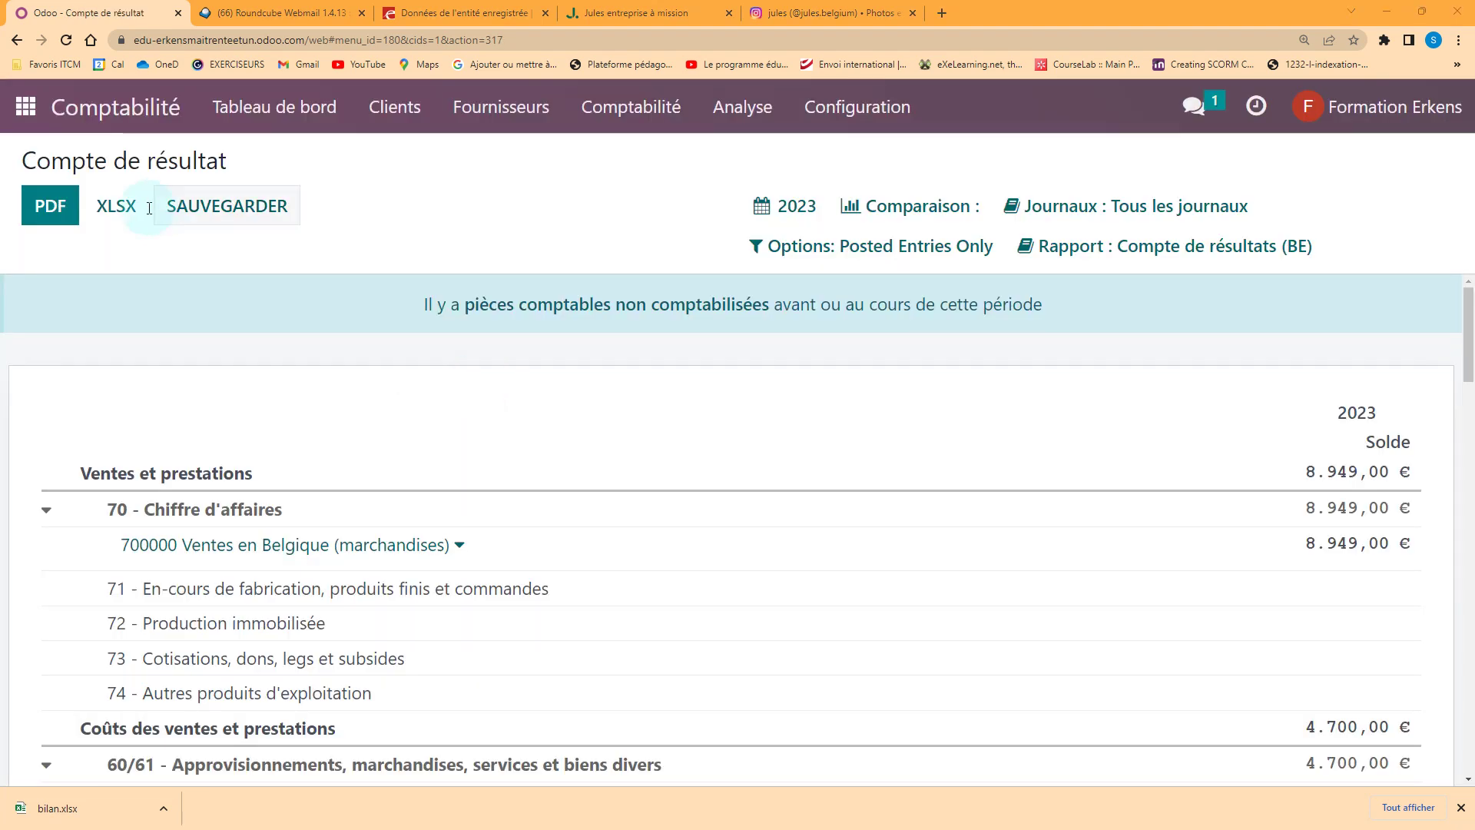
pyautogui.click(123, 206)
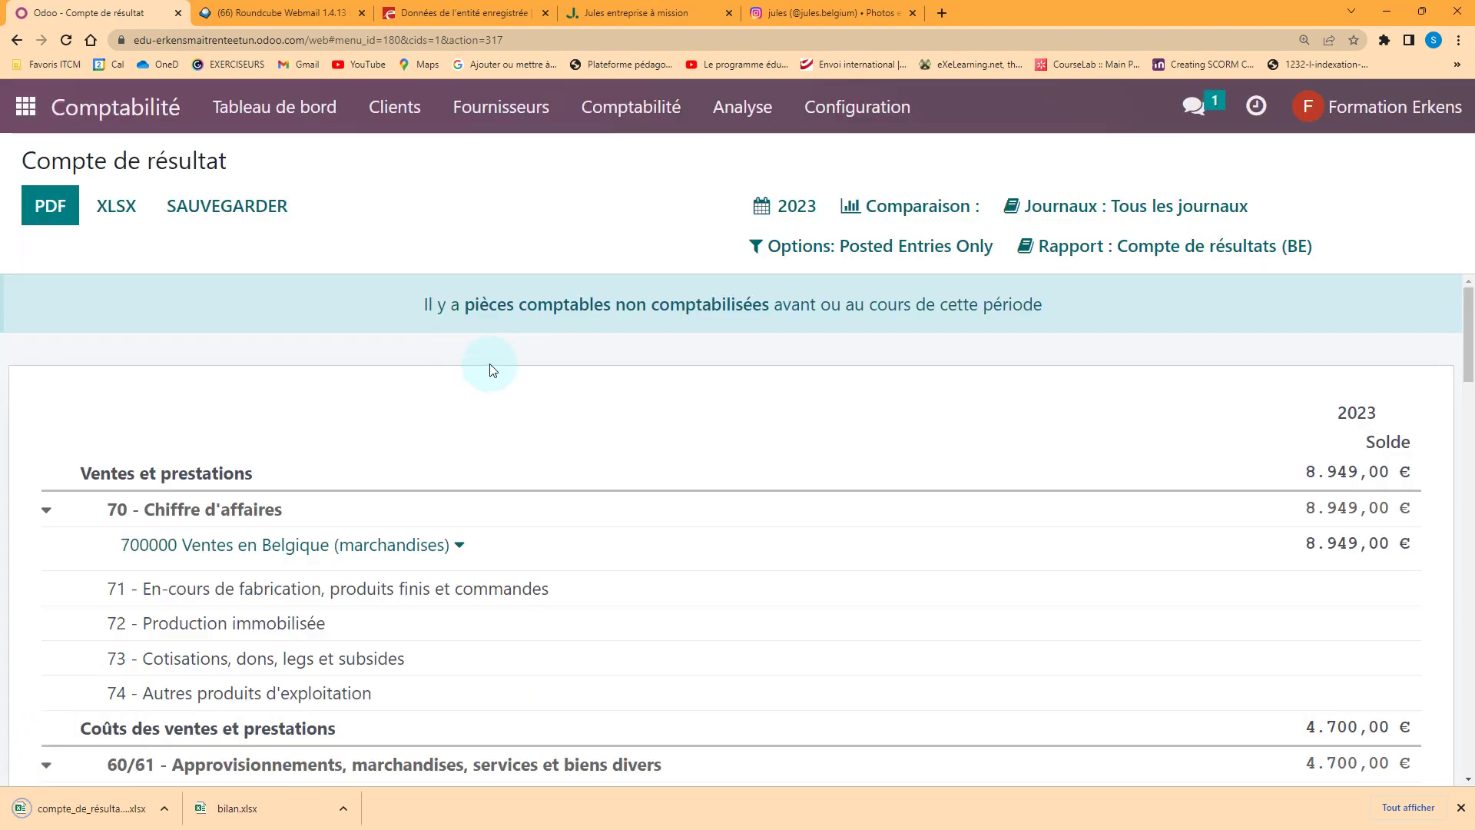
pyautogui.click(726, 110)
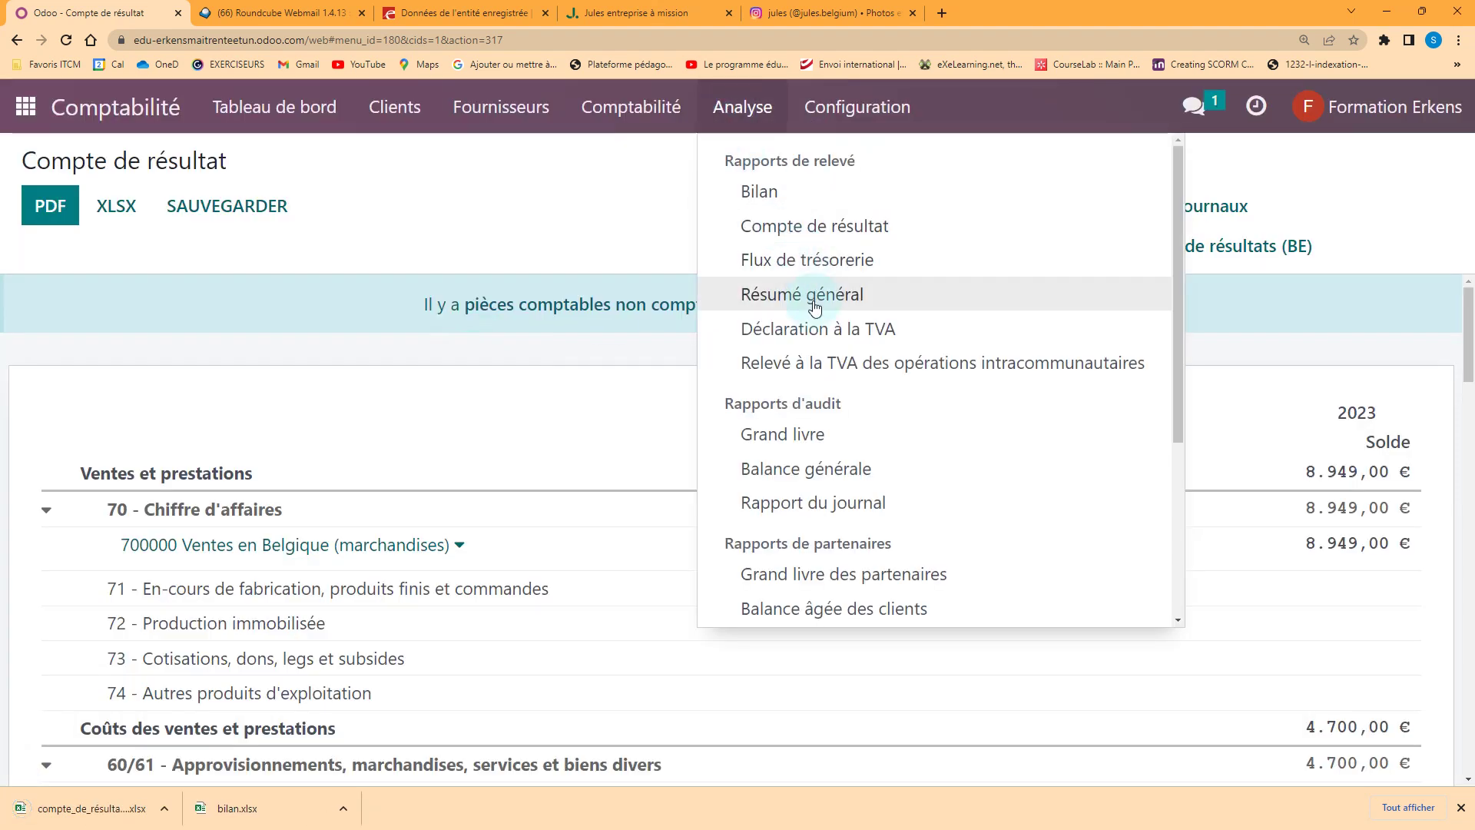
pyautogui.click(817, 330)
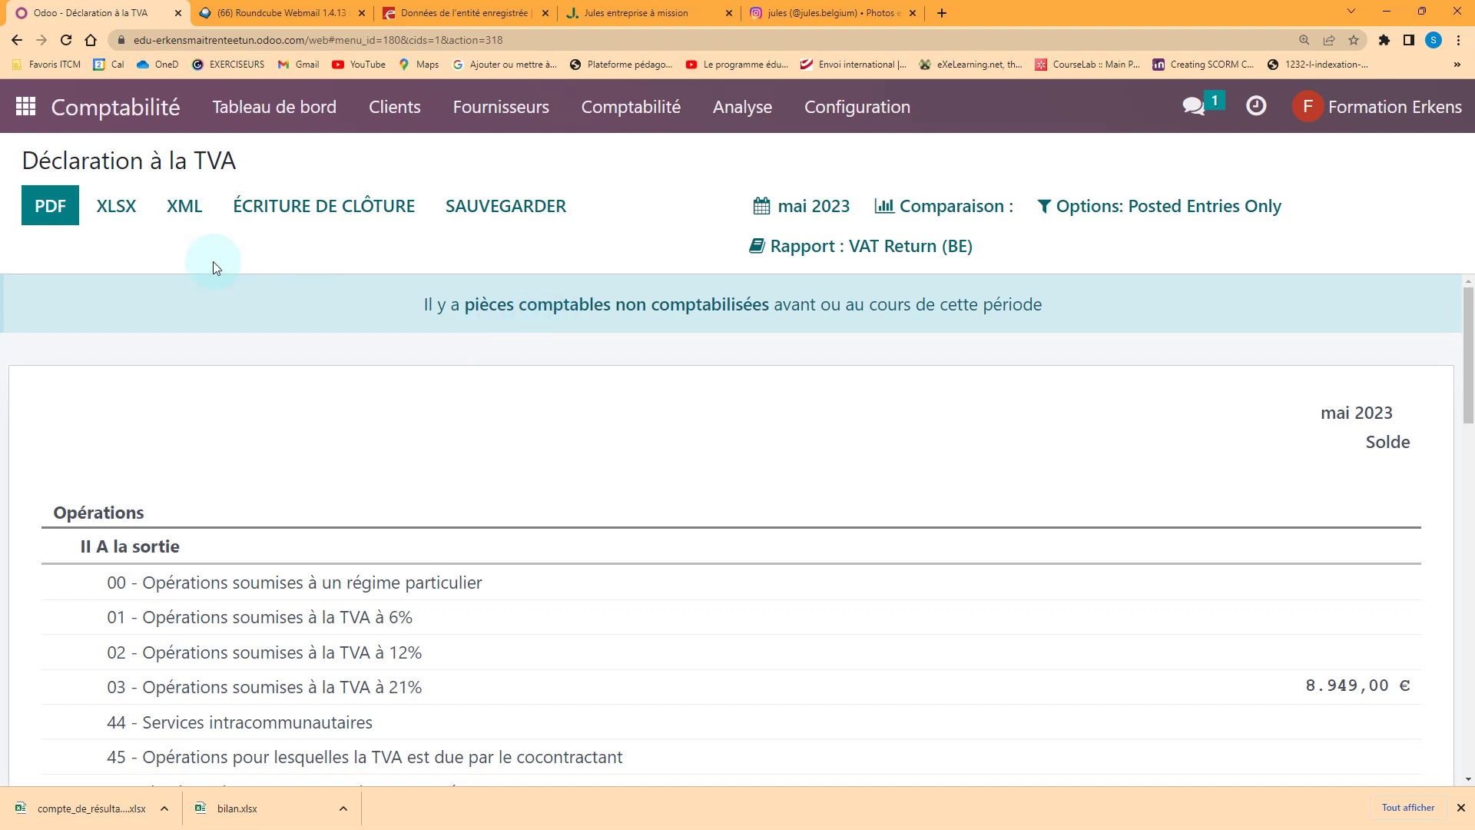
# Export the May 2023 VAT return as PDF and as vat_return.xlsx
pyautogui.click(49, 216)
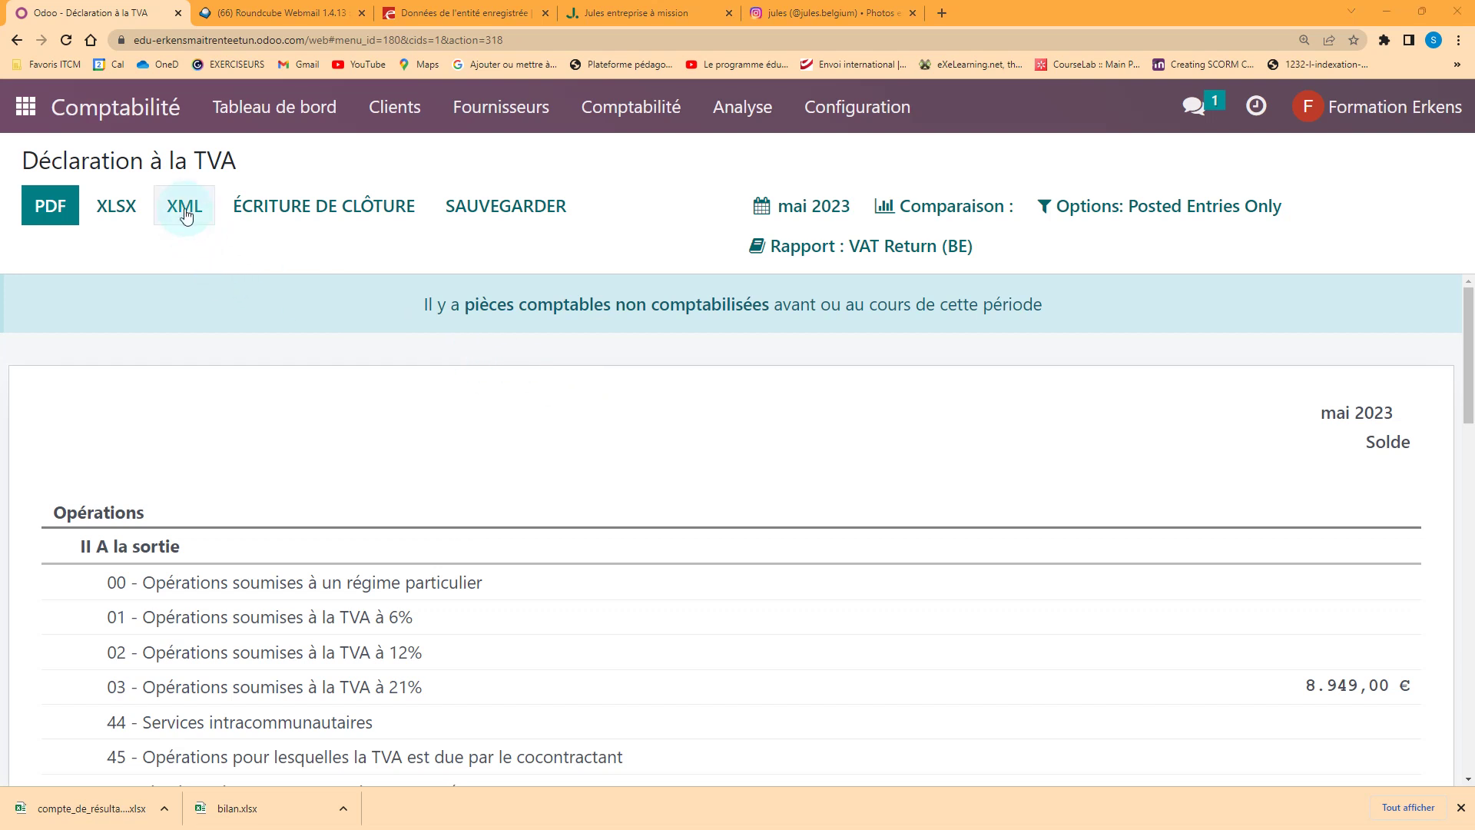
pyautogui.click(90, 212)
pyautogui.click(185, 218)
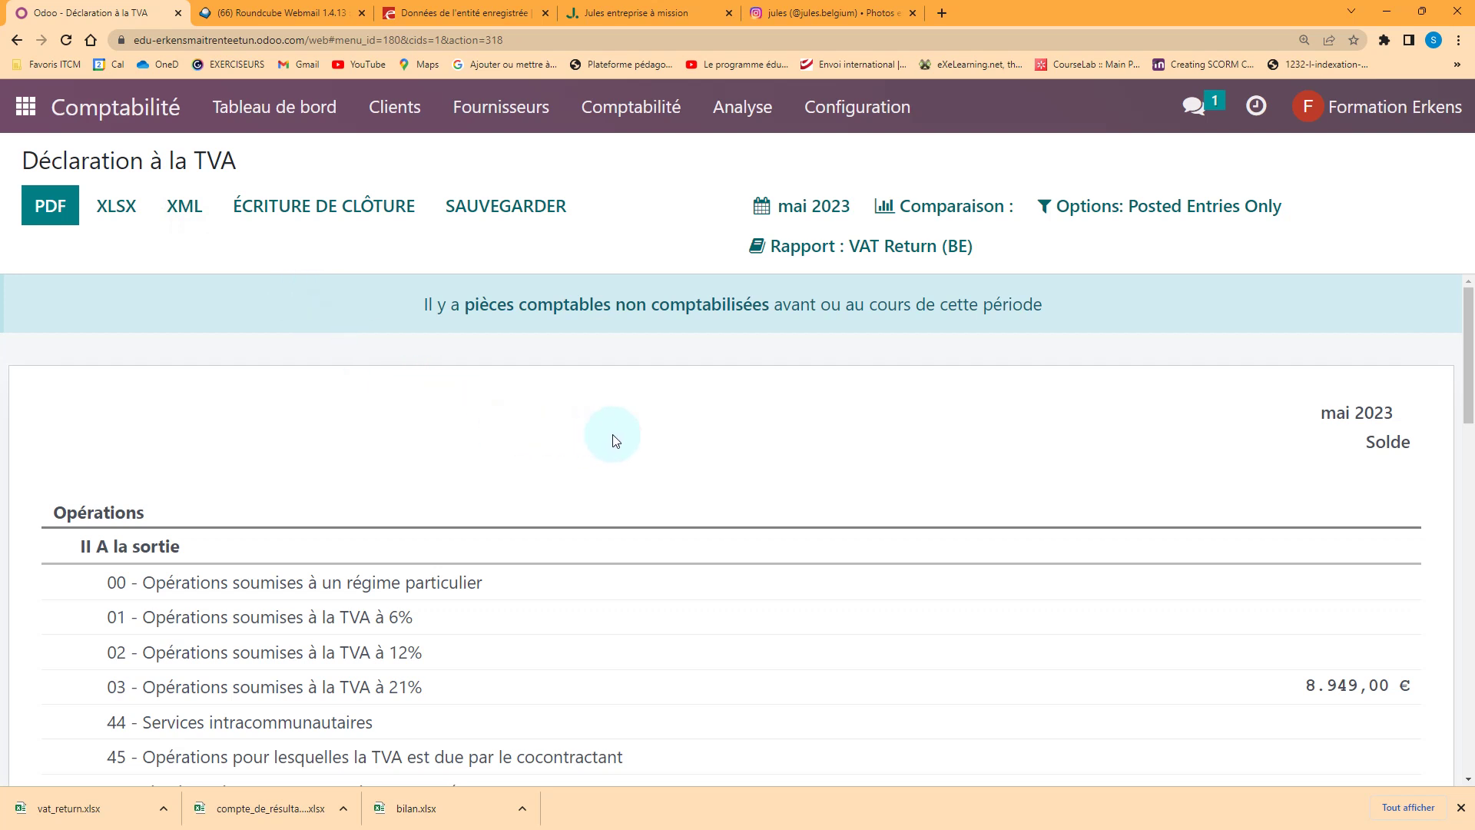
# Read the VAT return down to VI Soldes: 8.949,00 € in grid 03, 1.879,29 € due
pyautogui.scroll(-1, 614, 449)
pyautogui.scroll(-1, 592, 451)
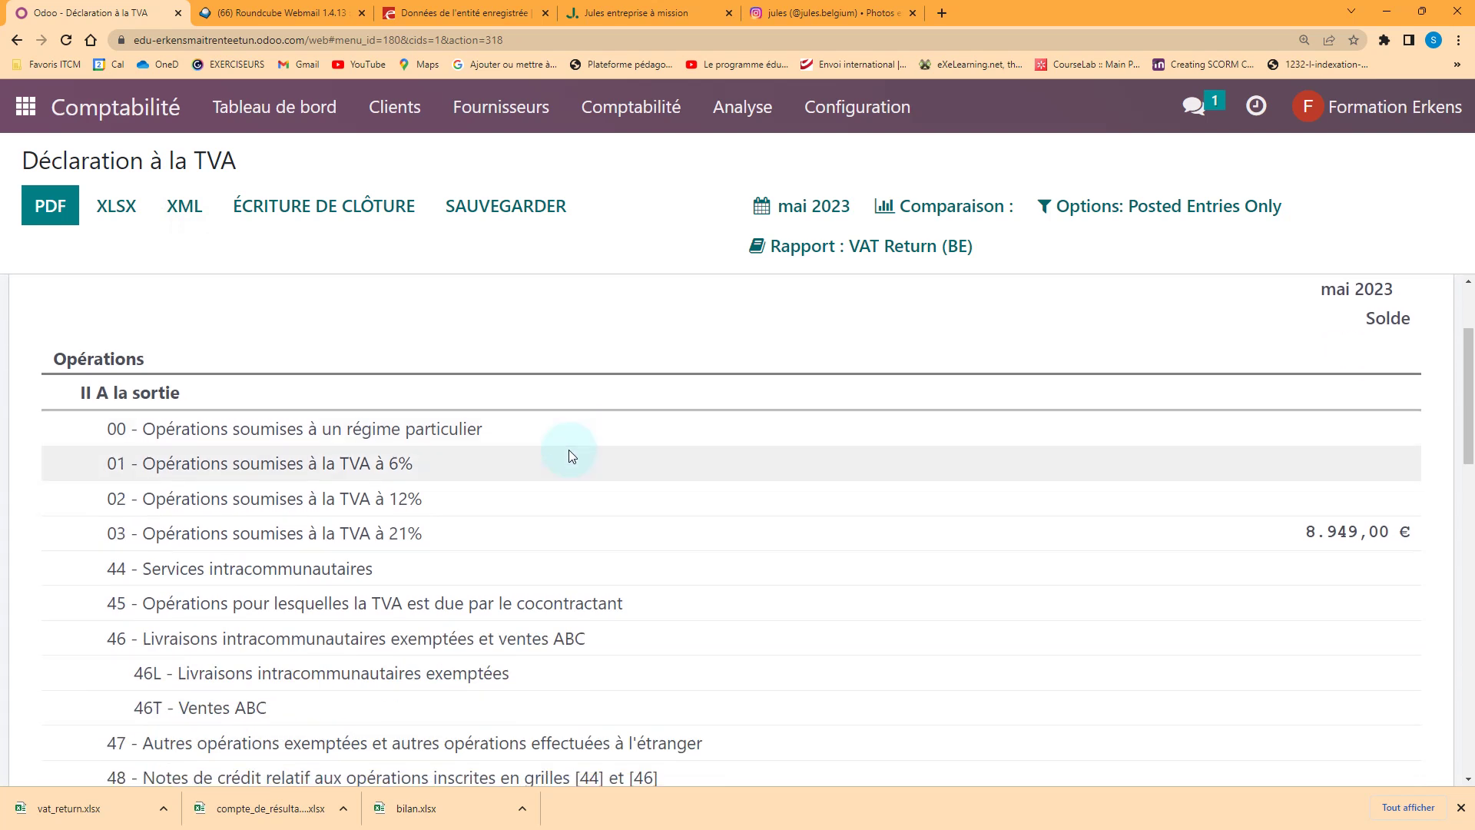
pyautogui.scroll(-1, 568, 453)
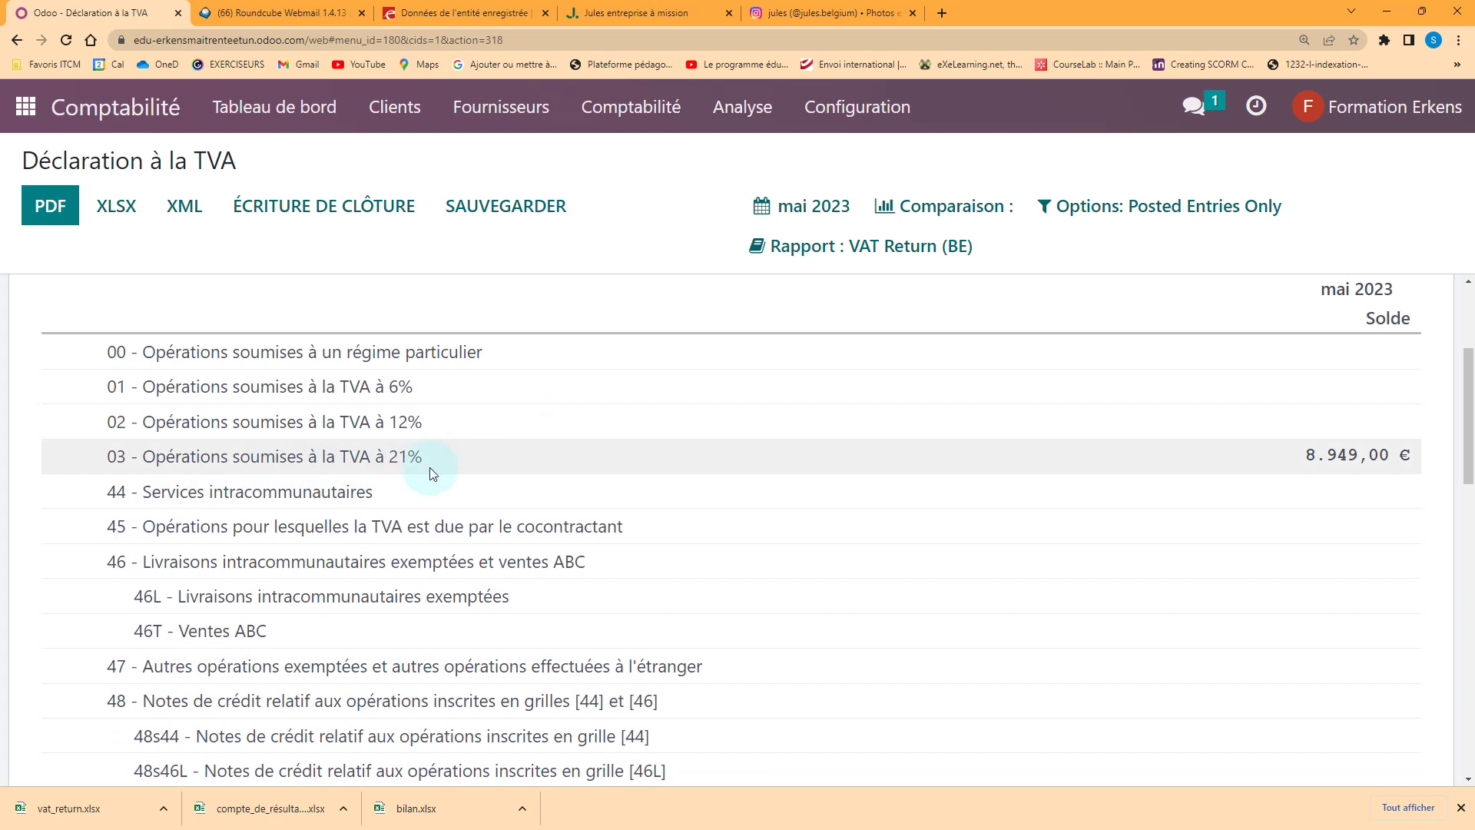
pyautogui.scroll(-5, 468, 459)
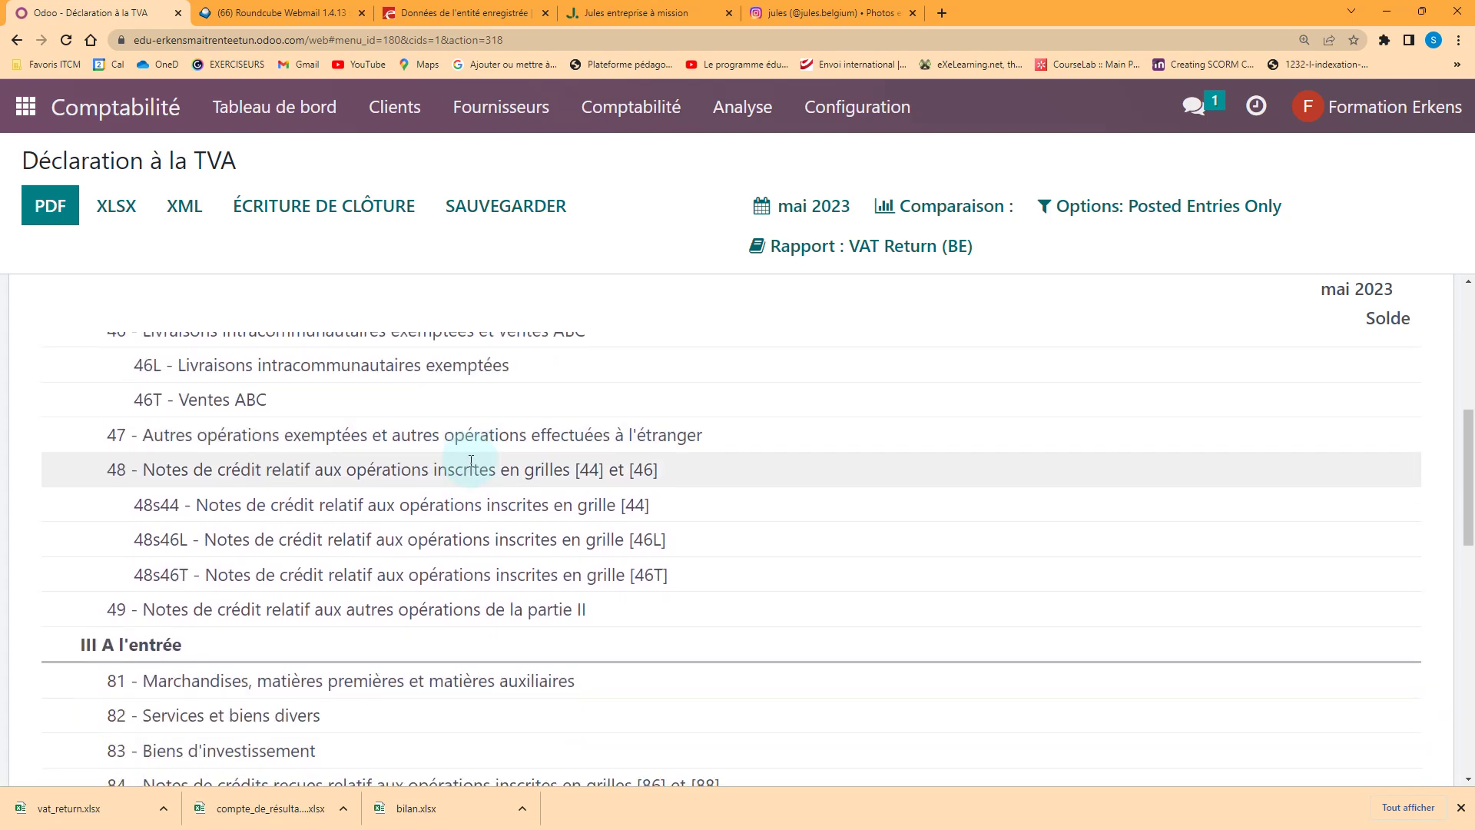
pyautogui.scroll(-2, 369, 553)
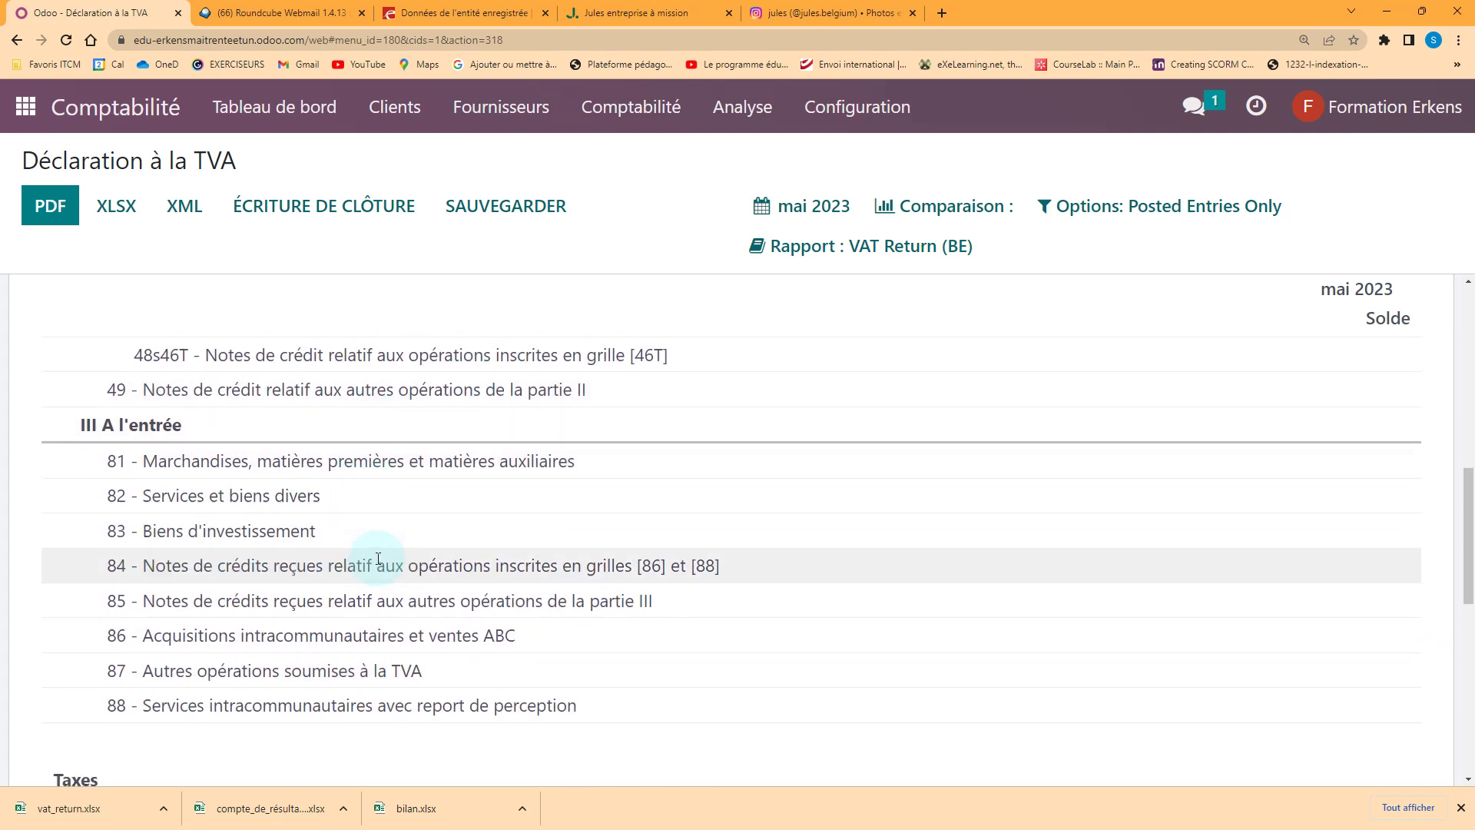
pyautogui.scroll(-3, 373, 566)
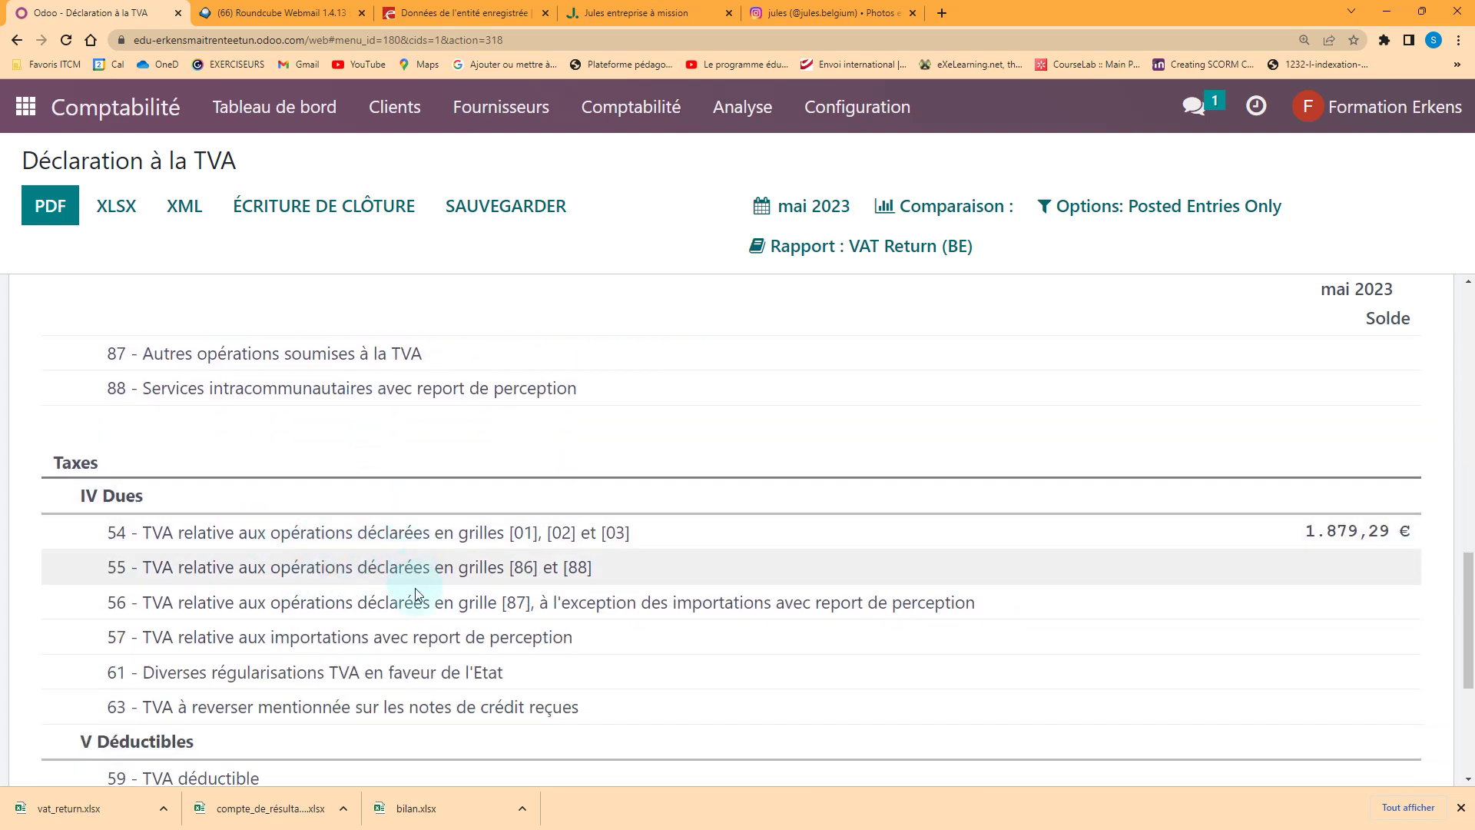
pyautogui.scroll(-3, 435, 615)
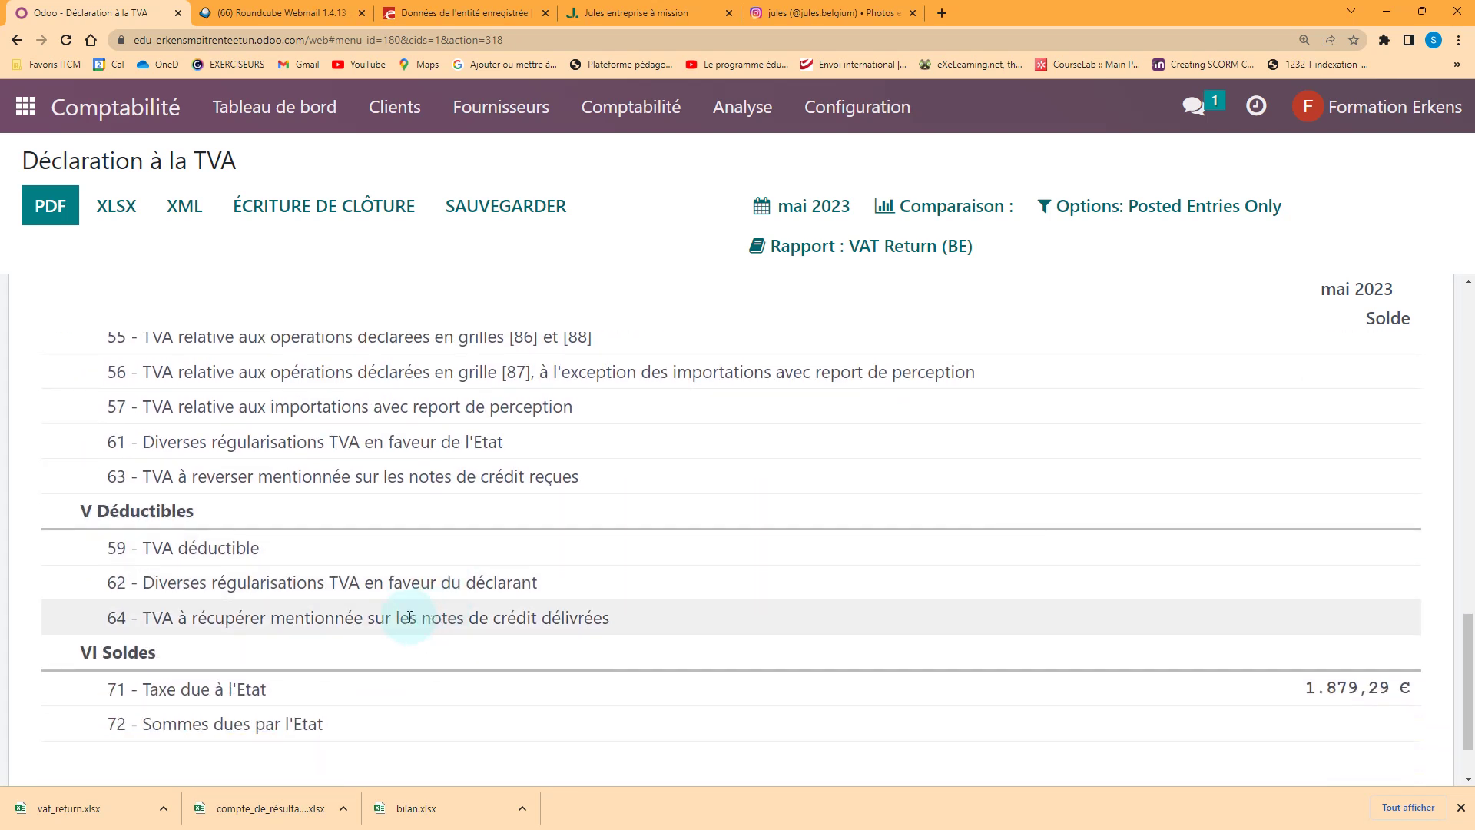
pyautogui.scroll(-1, 408, 616)
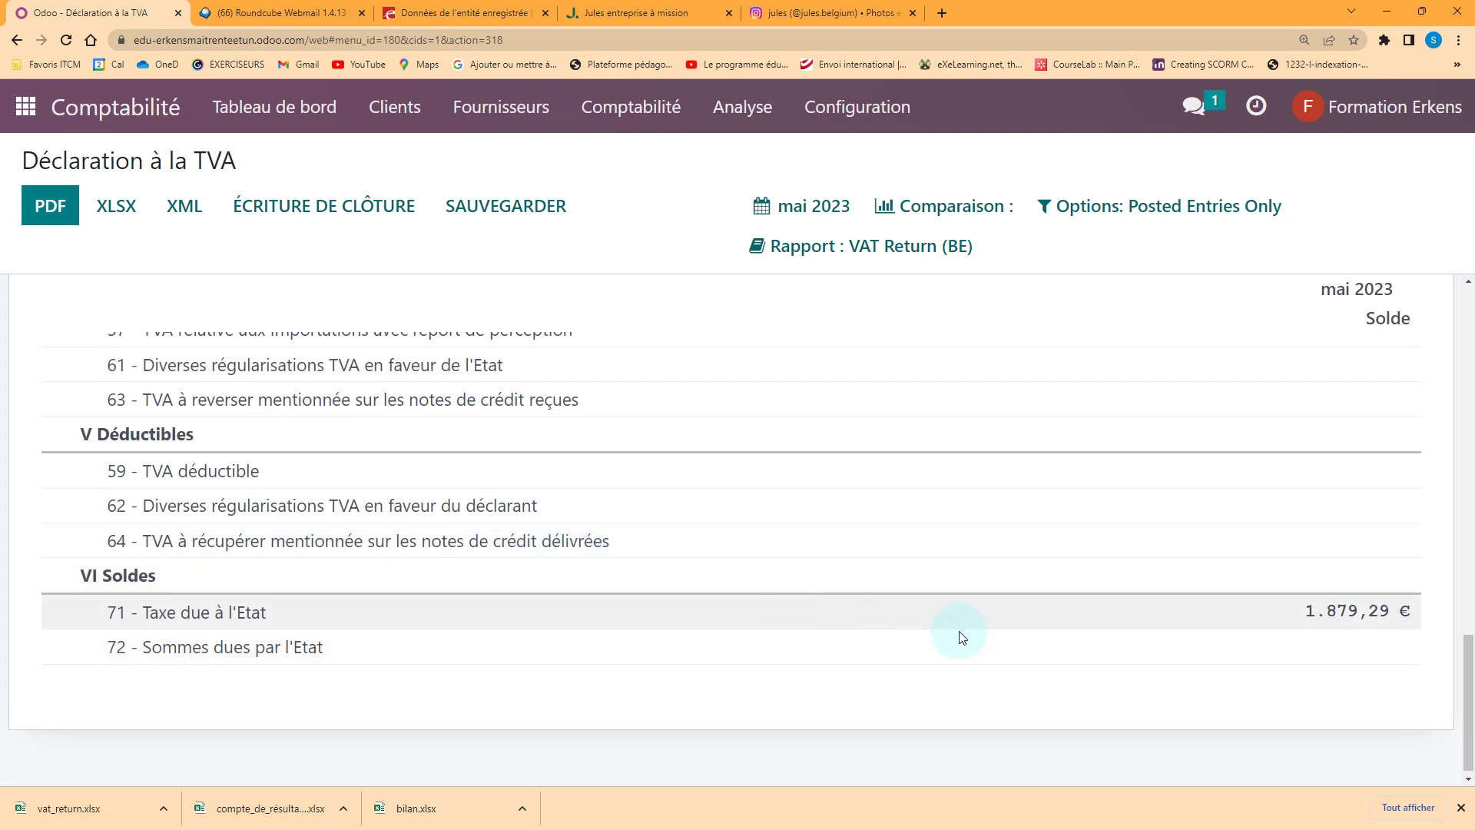
pyautogui.scroll(10, 930, 634)
pyautogui.scroll(-5, 977, 624)
pyautogui.scroll(12, 977, 624)
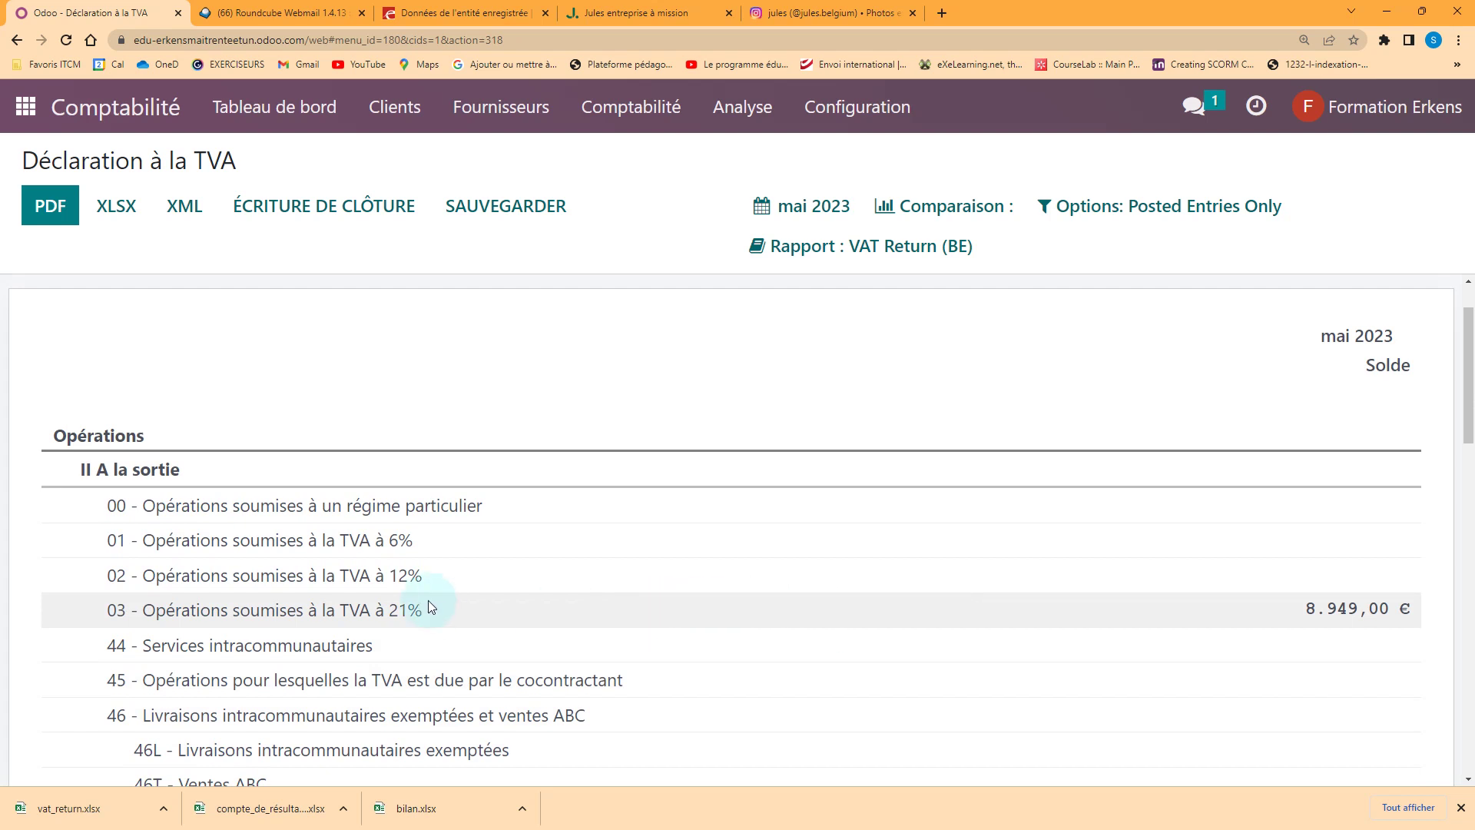
pyautogui.scroll(-12, 485, 602)
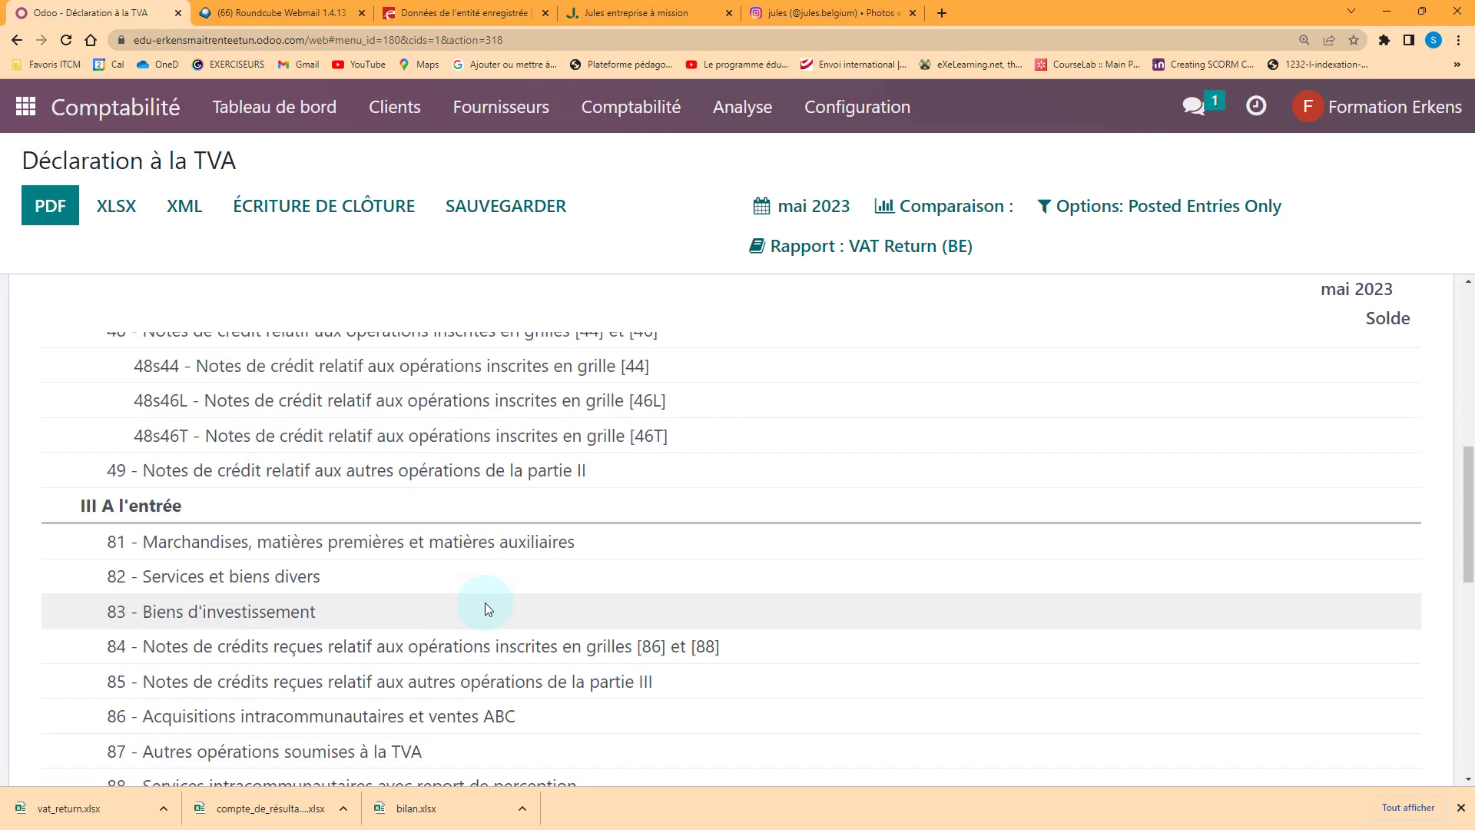
pyautogui.scroll(-4, 486, 602)
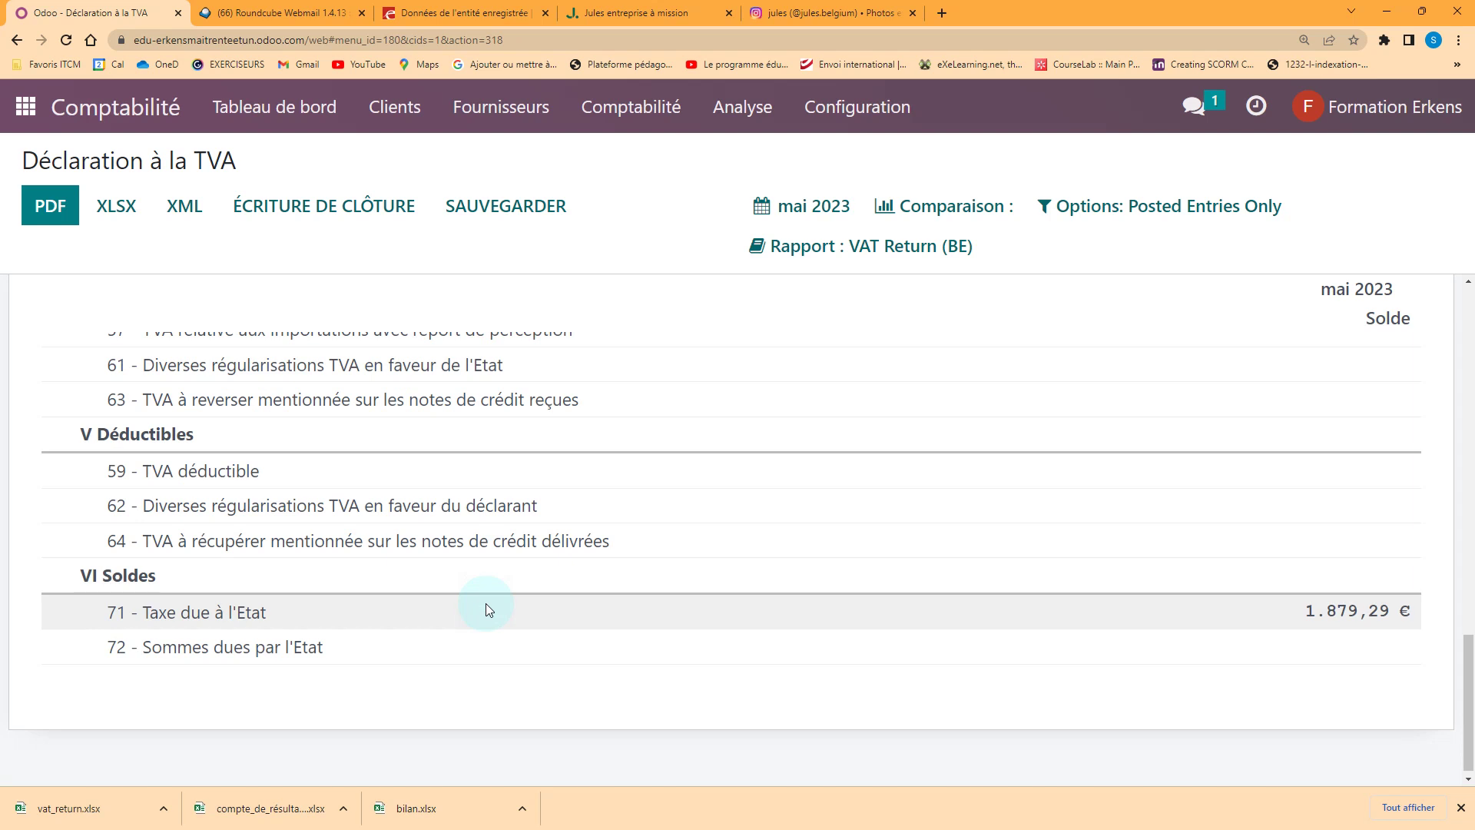
pyautogui.scroll(6, 485, 602)
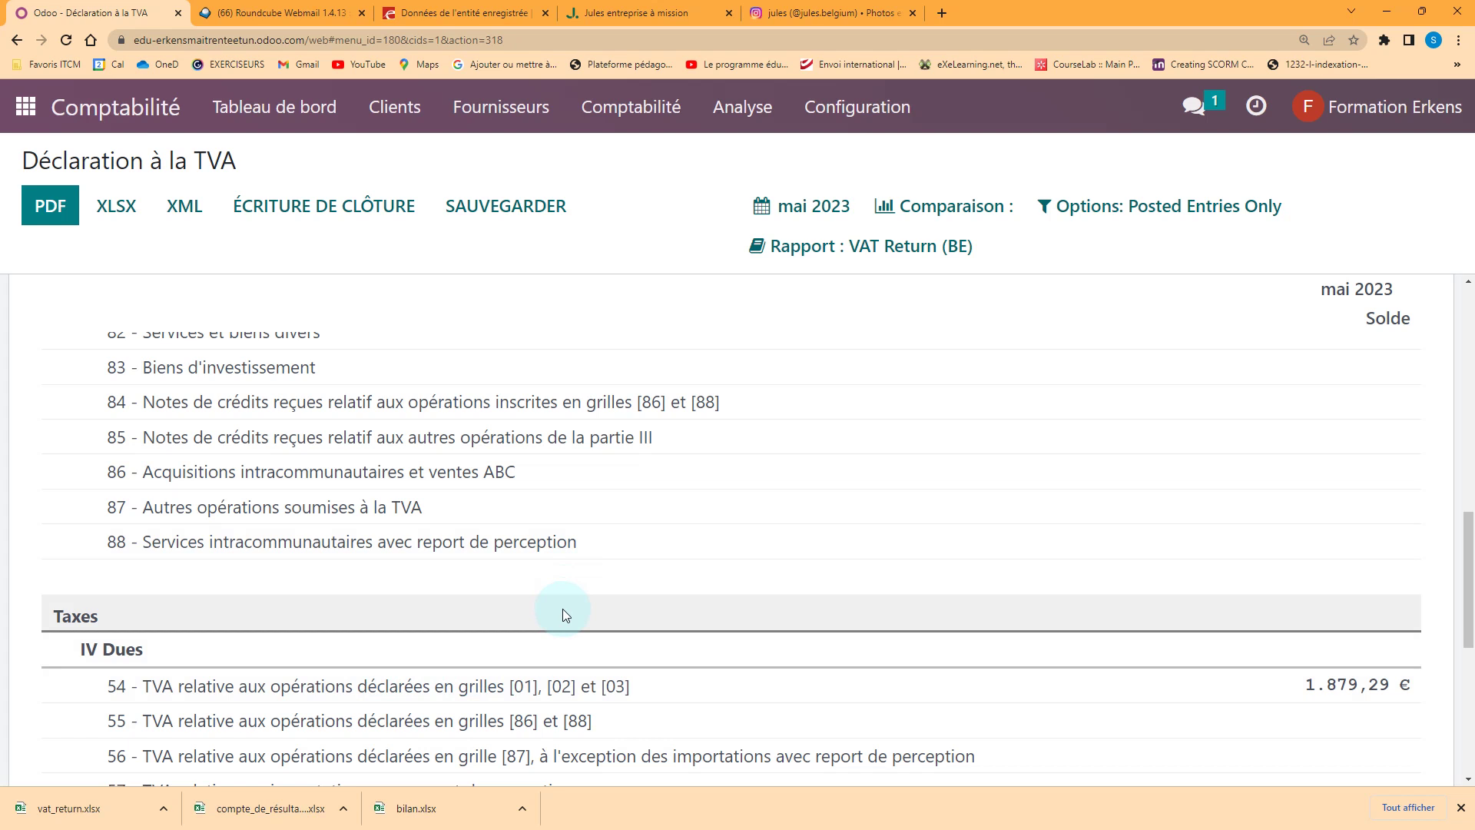
# Set the VAT return period to a custom range of 01/01/2023–31/05/2023
pyautogui.click(798, 206)
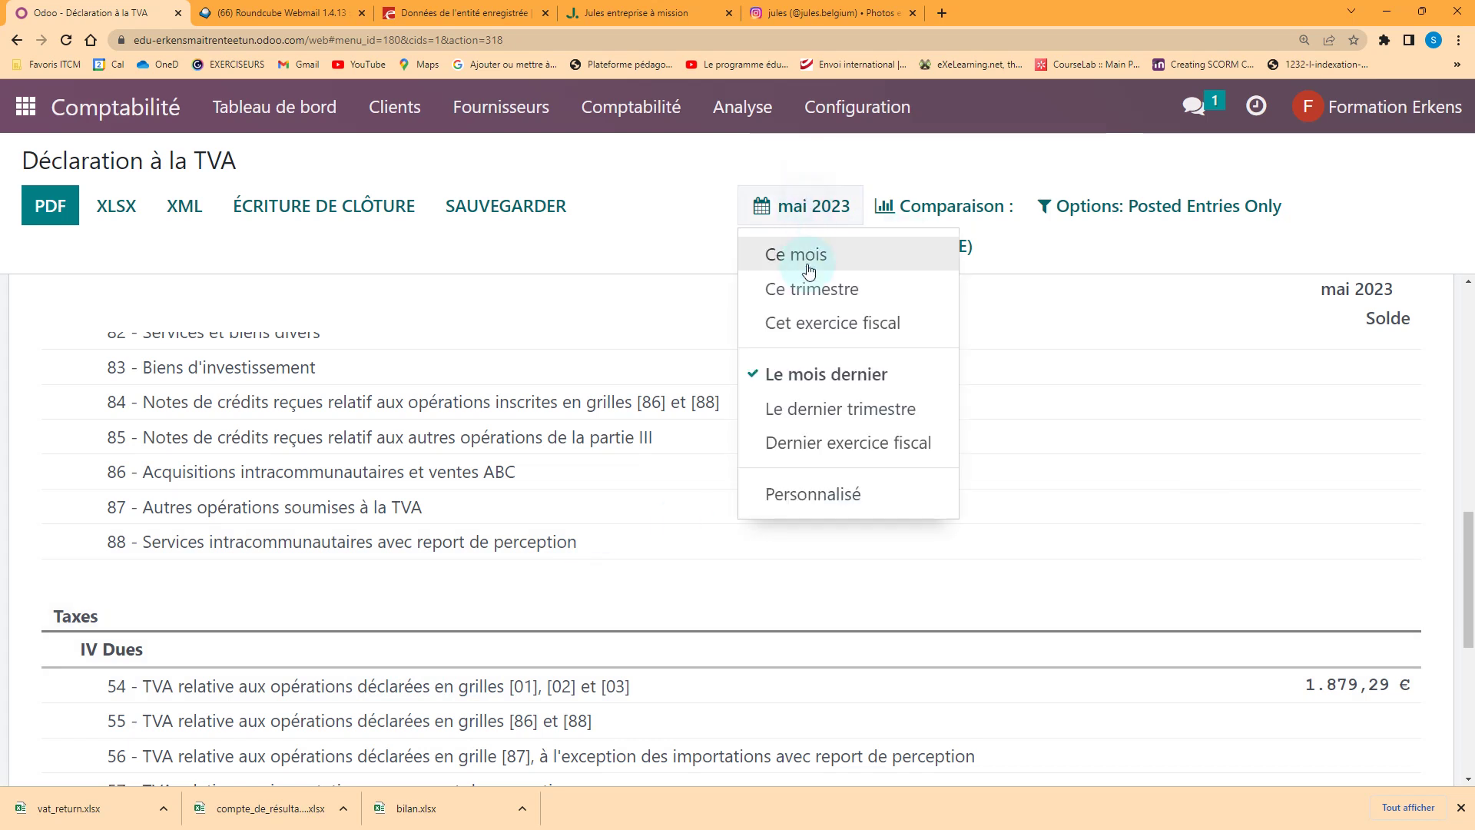
pyautogui.click(793, 408)
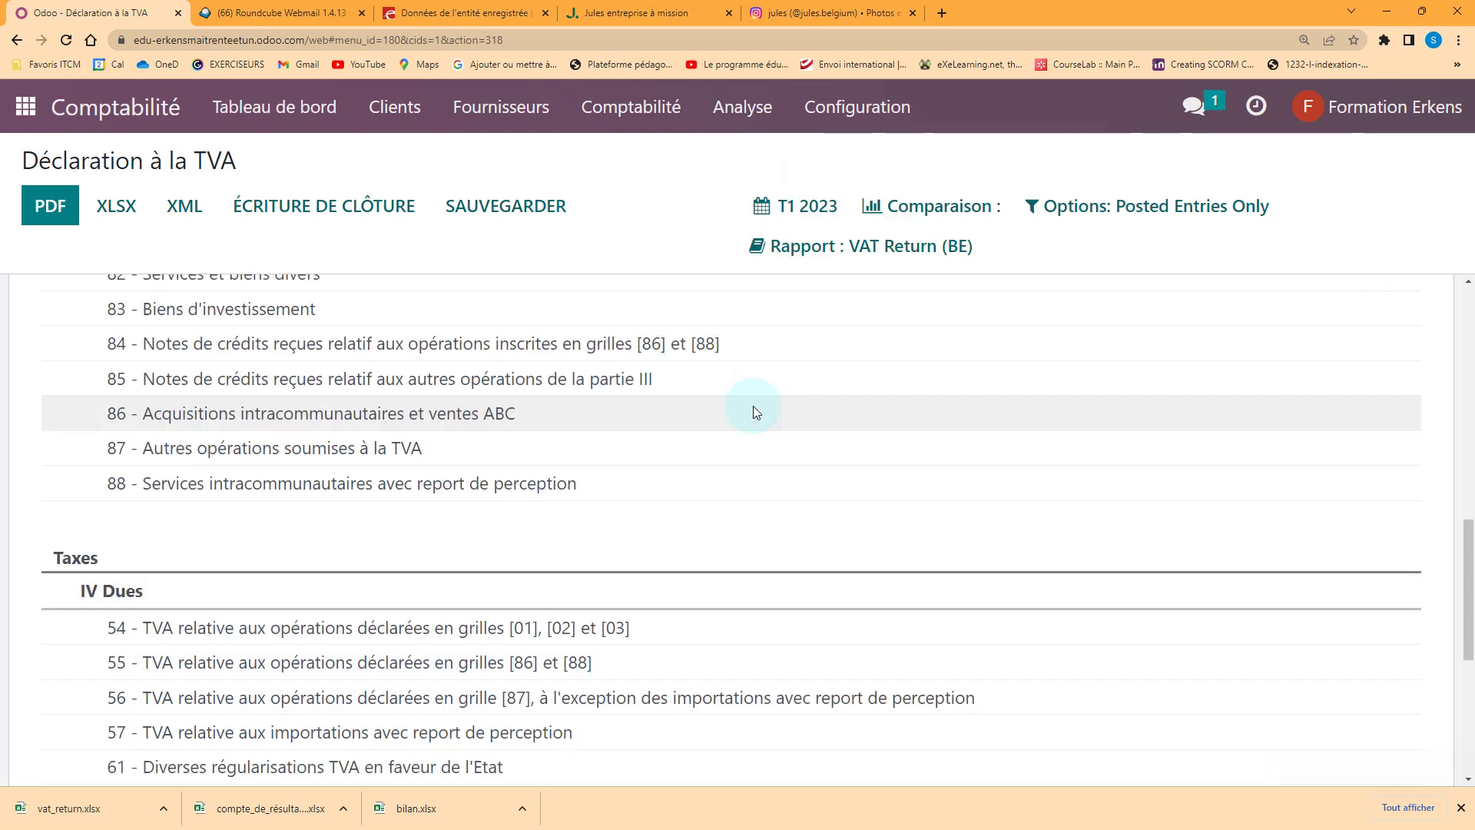
pyautogui.scroll(-5, 694, 412)
pyautogui.scroll(4, 695, 412)
pyautogui.click(811, 209)
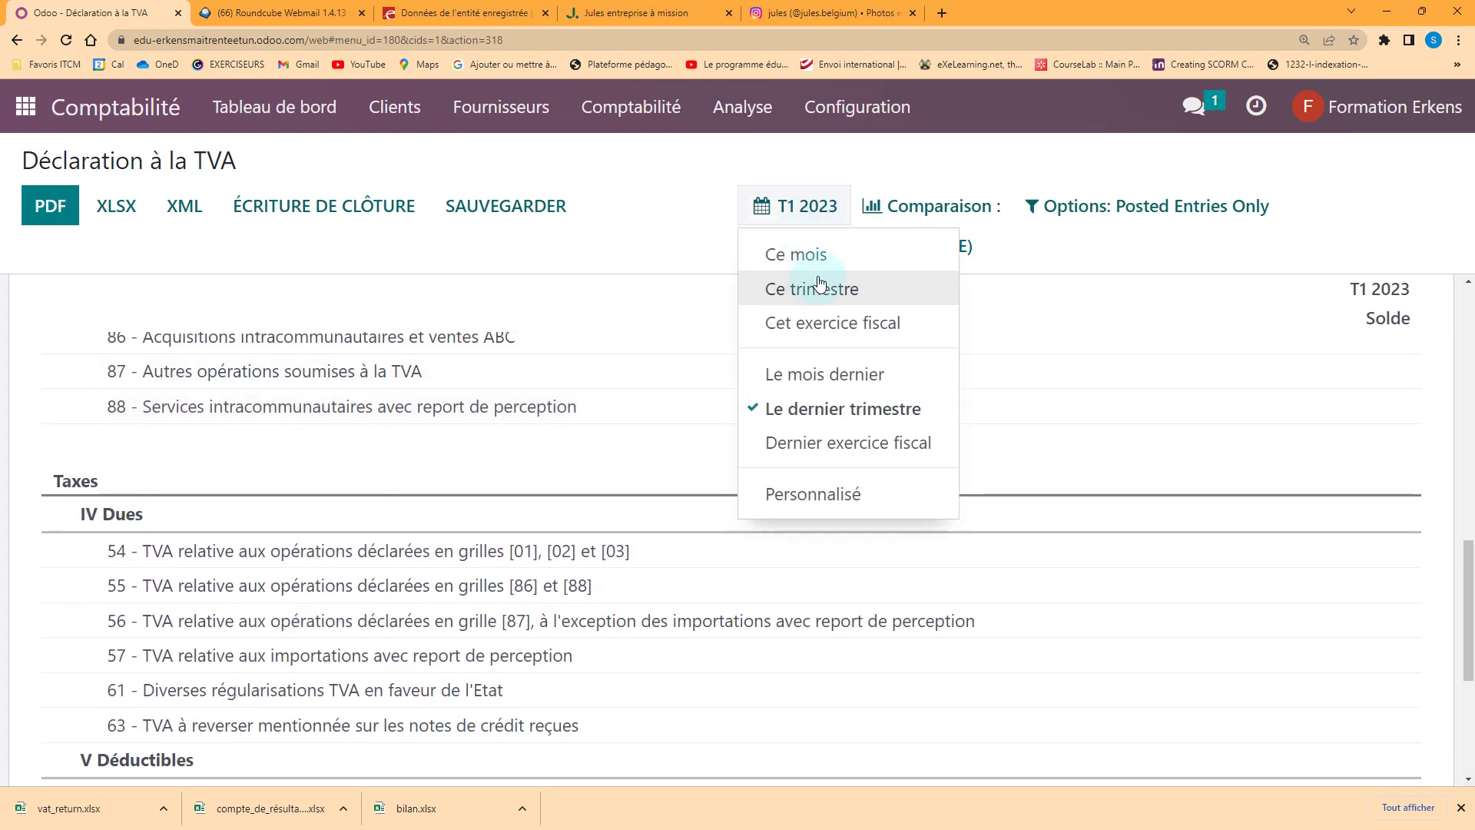
pyautogui.click(819, 499)
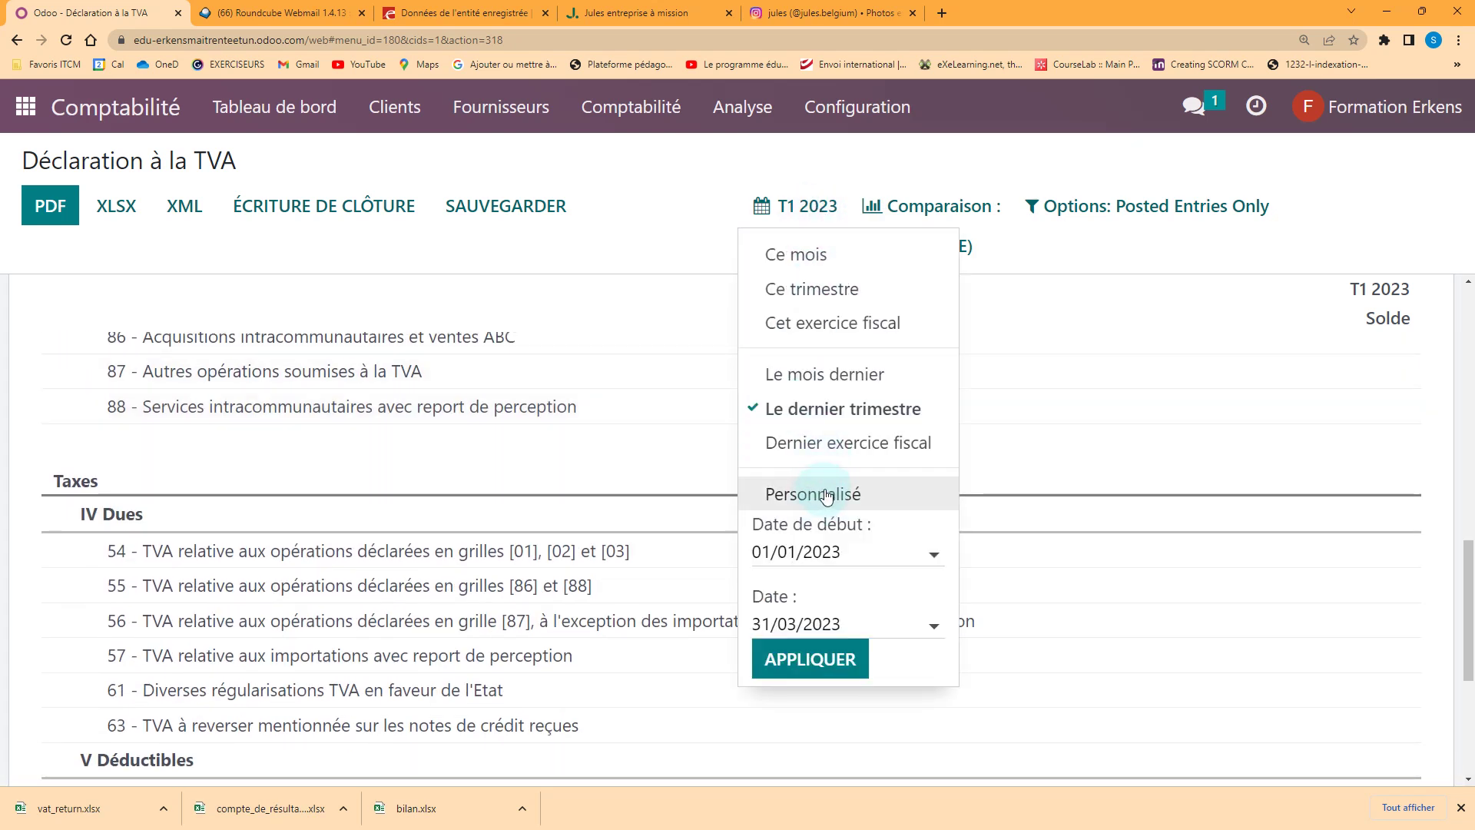
pyautogui.click(942, 630)
pyautogui.click(1070, 190)
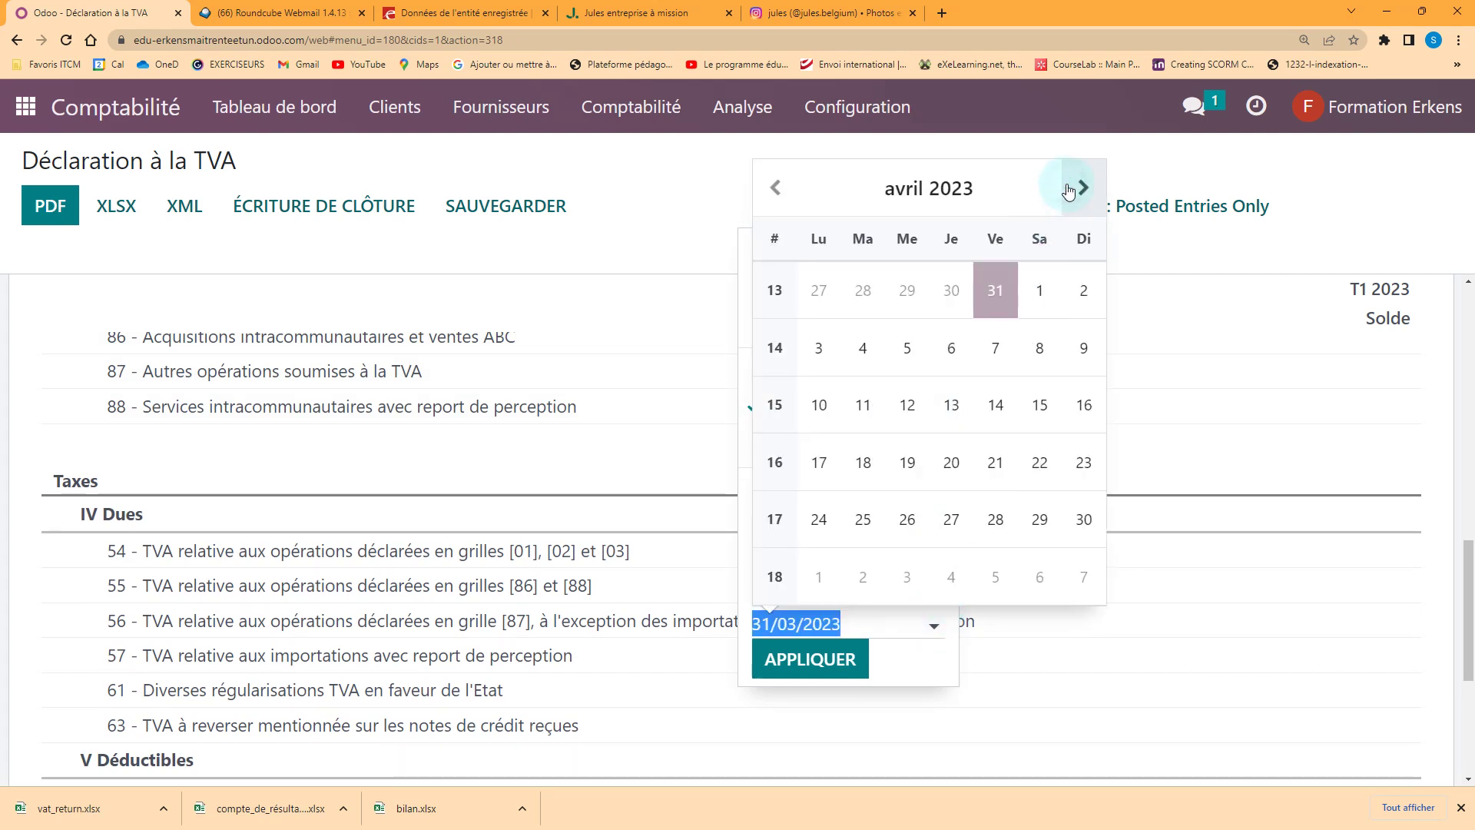
pyautogui.click(1068, 190)
pyautogui.click(903, 517)
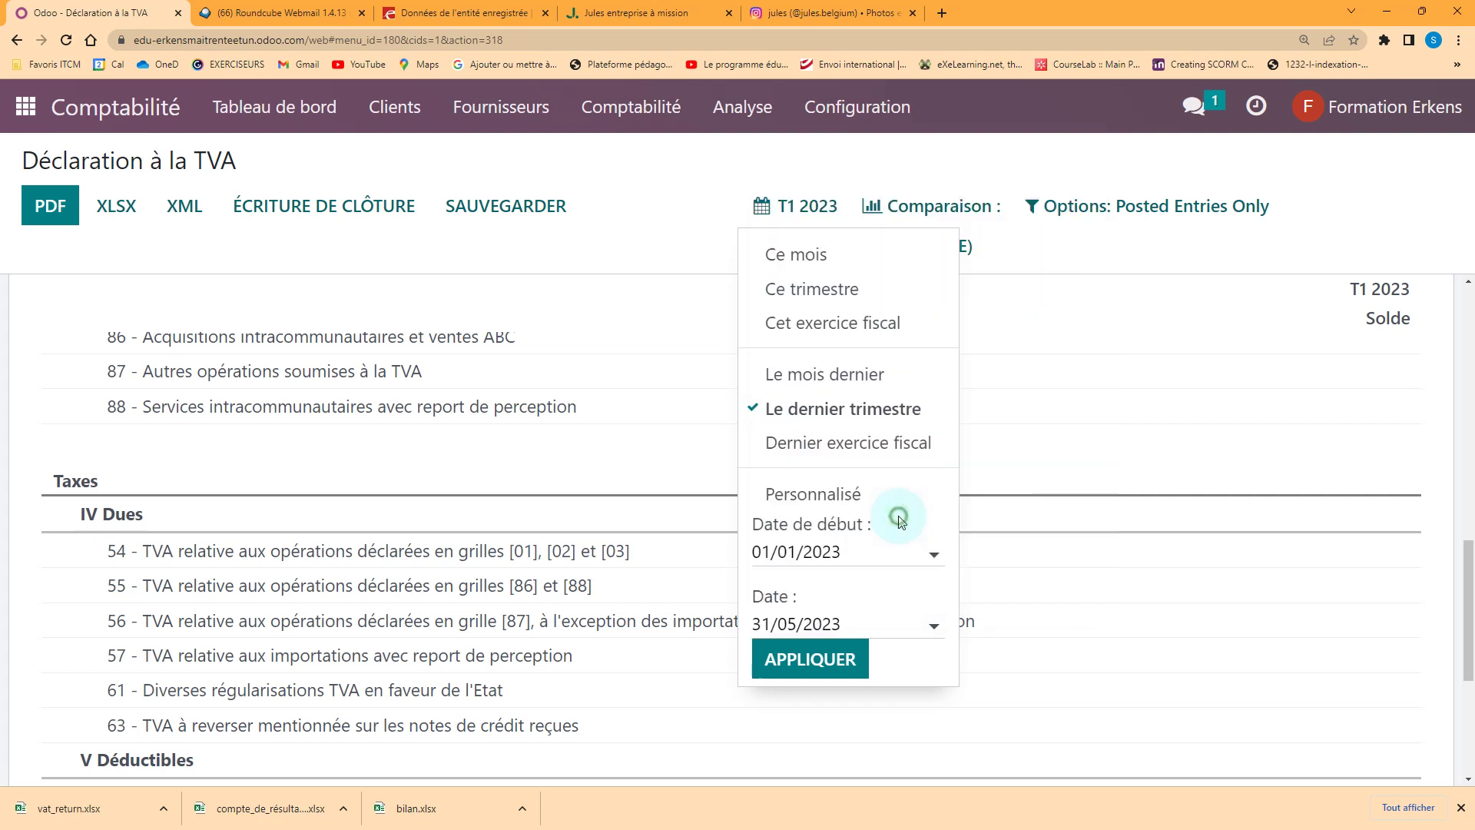
pyautogui.click(810, 659)
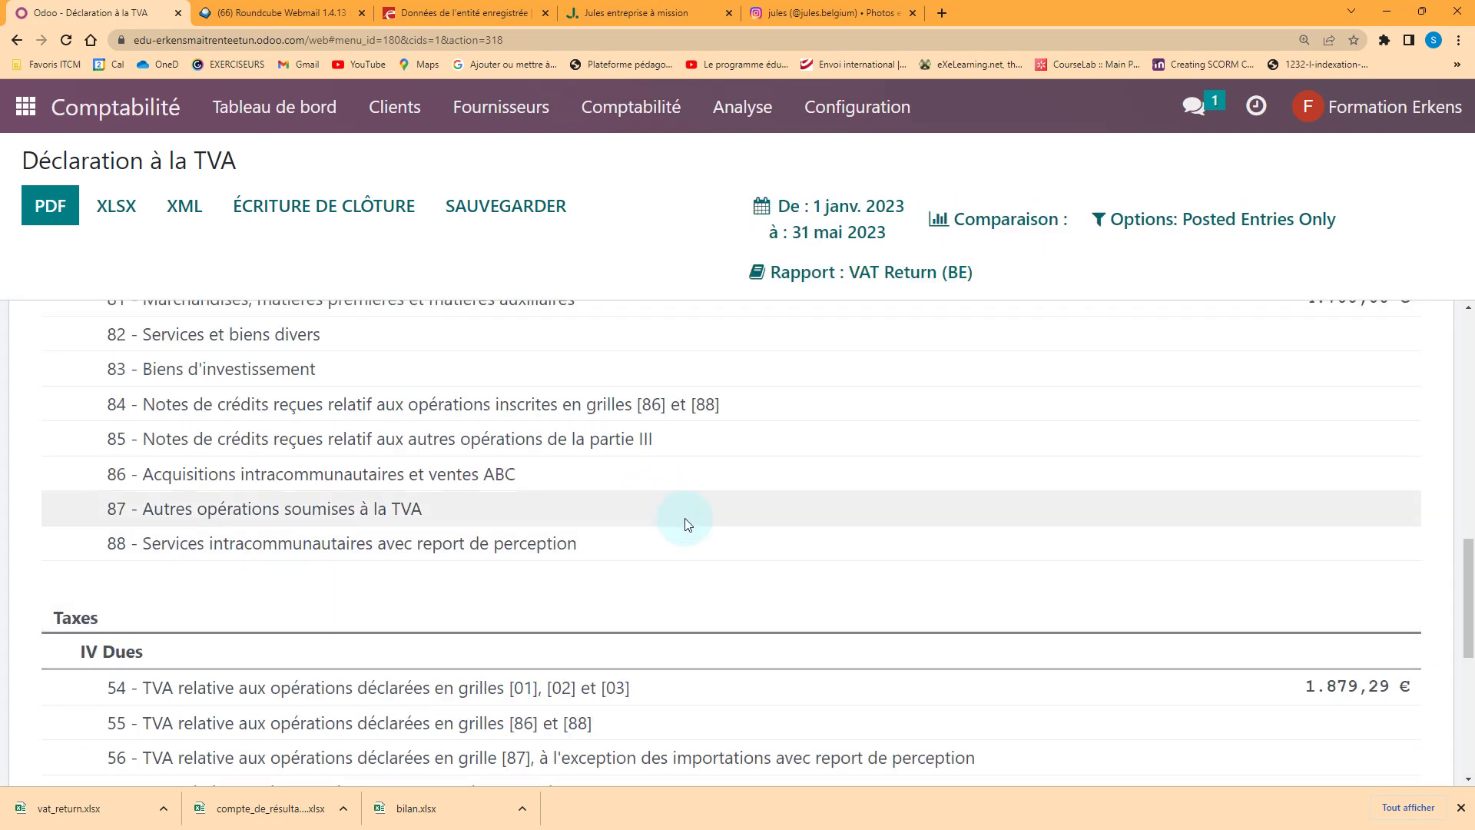
# Review the updated VAT return and export it again as vat_return (1).xlsx
pyautogui.scroll(3, 685, 518)
pyautogui.scroll(-2, 684, 518)
pyautogui.scroll(2, 685, 518)
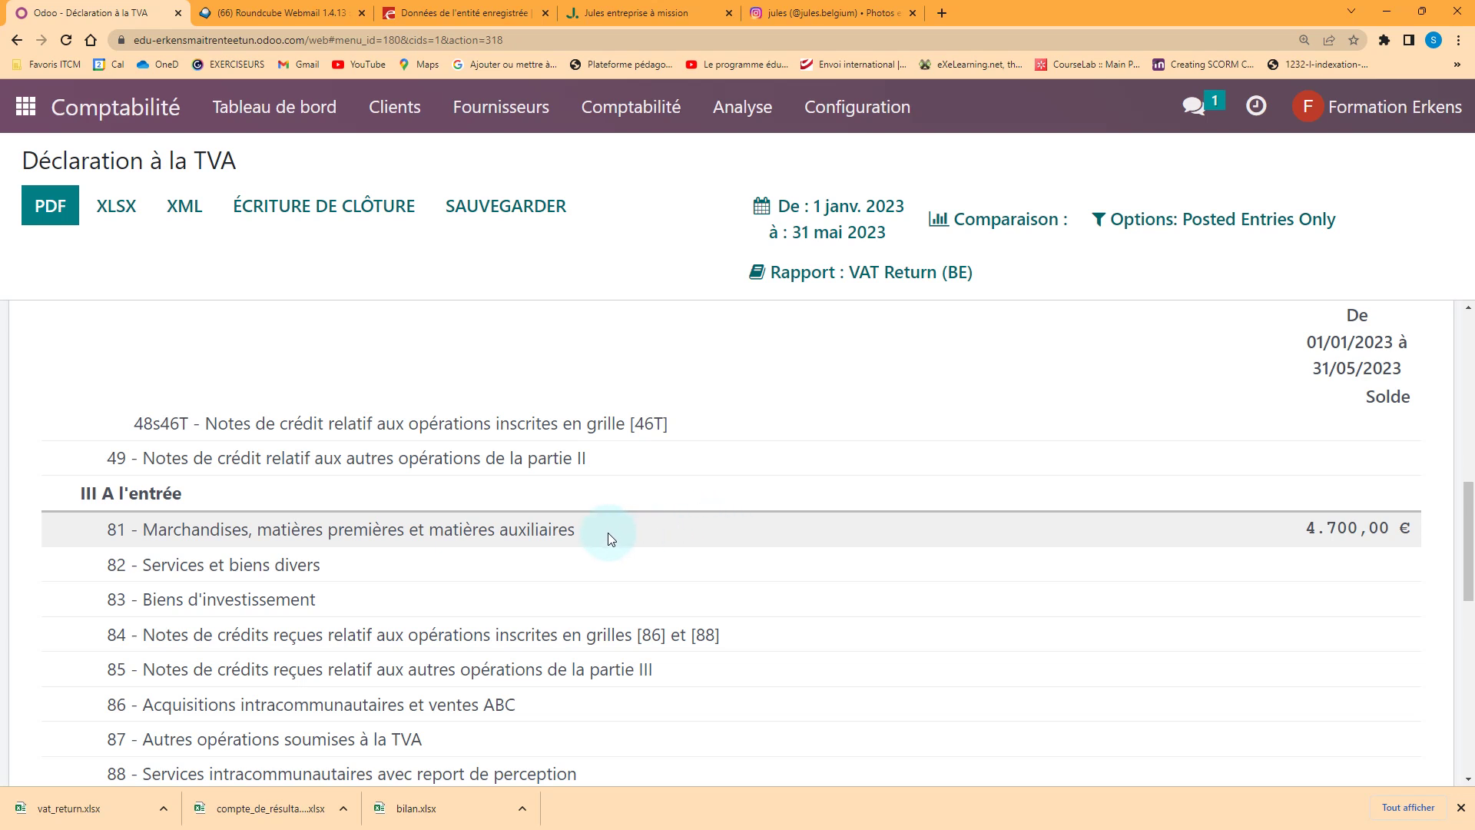
pyautogui.scroll(-10, 607, 532)
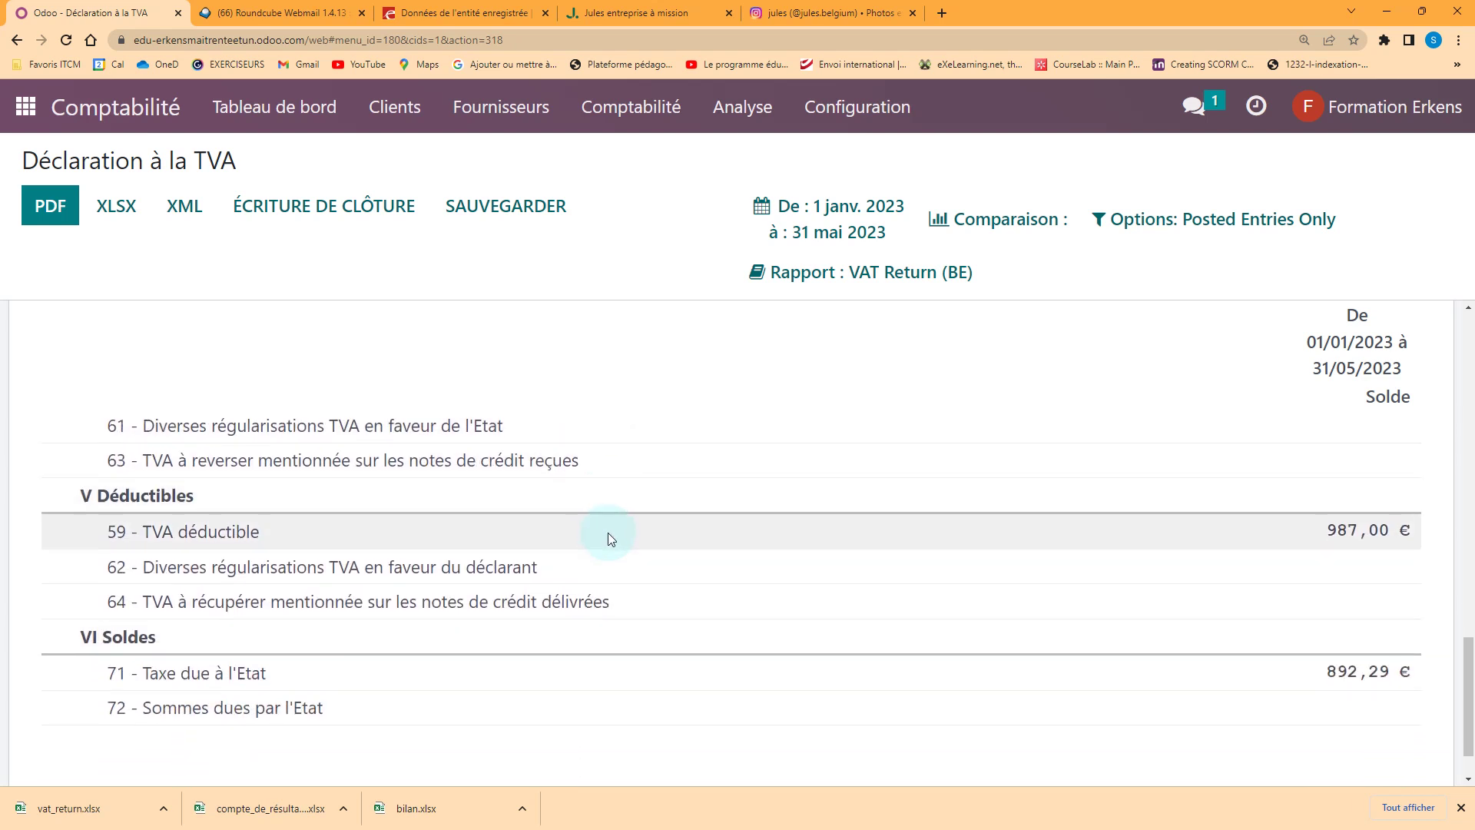
pyautogui.scroll(-1, 605, 530)
pyautogui.scroll(4, 596, 507)
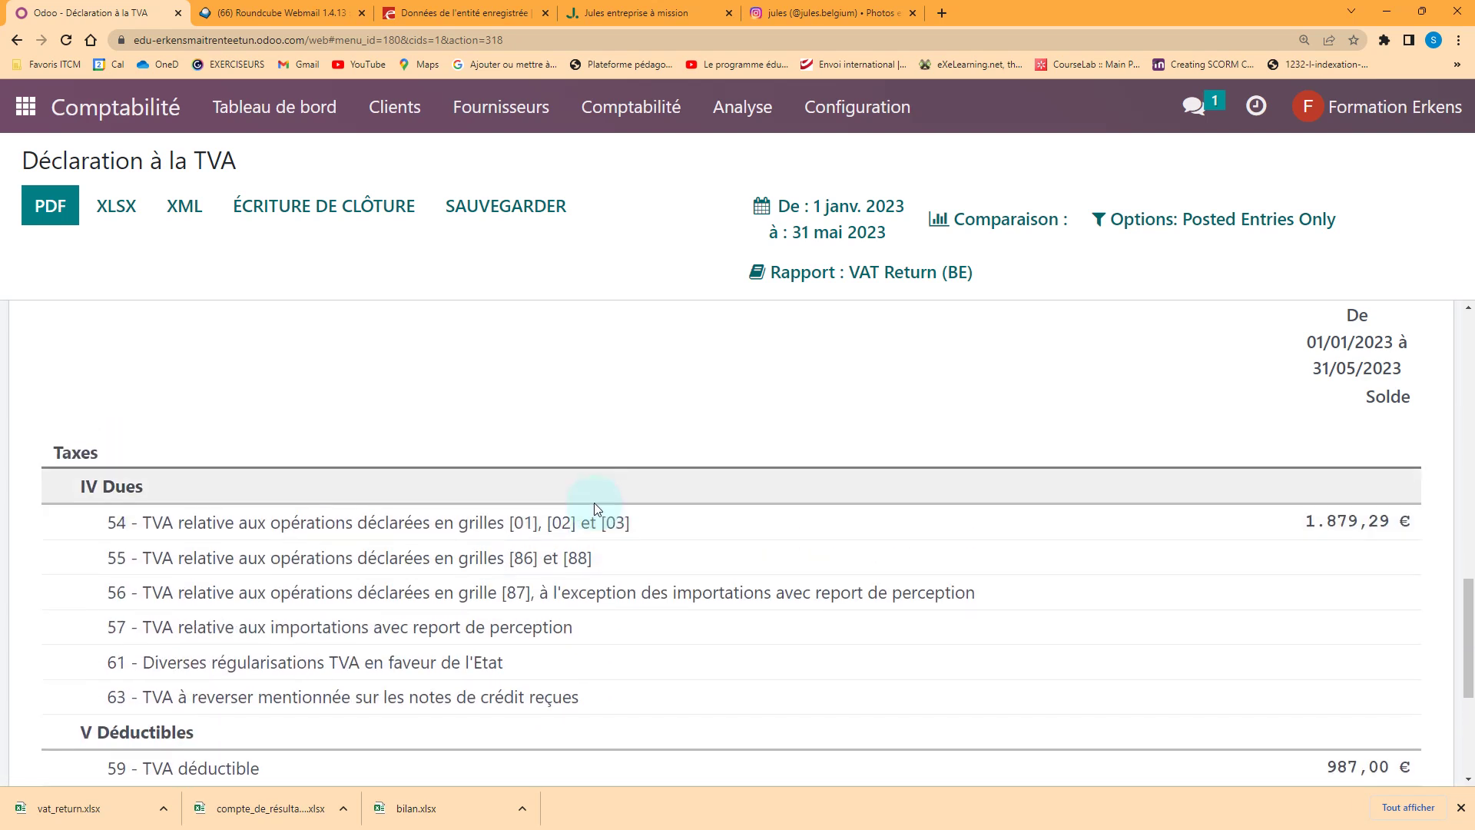
pyautogui.scroll(10, 598, 501)
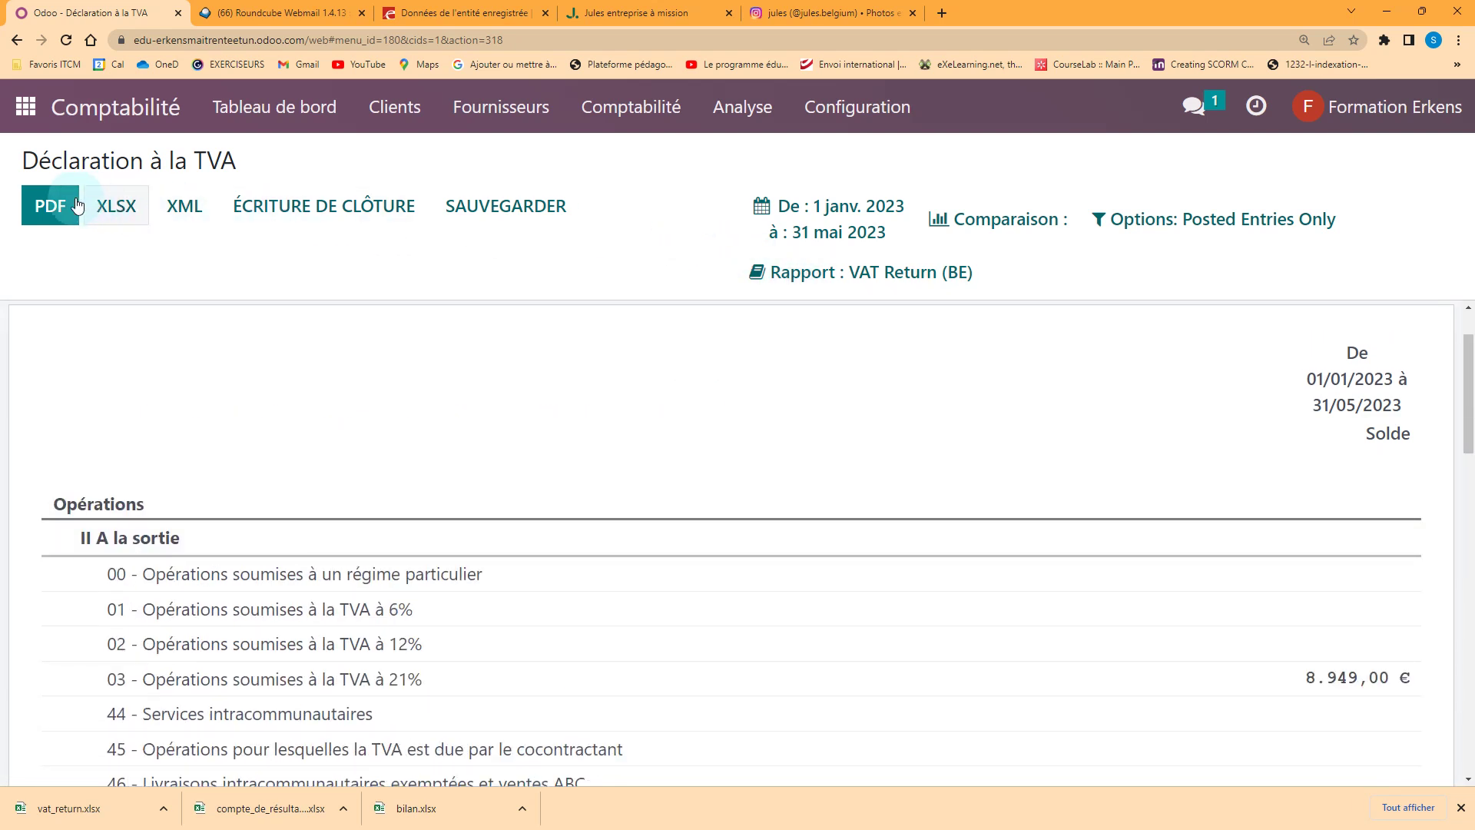
pyautogui.click(88, 206)
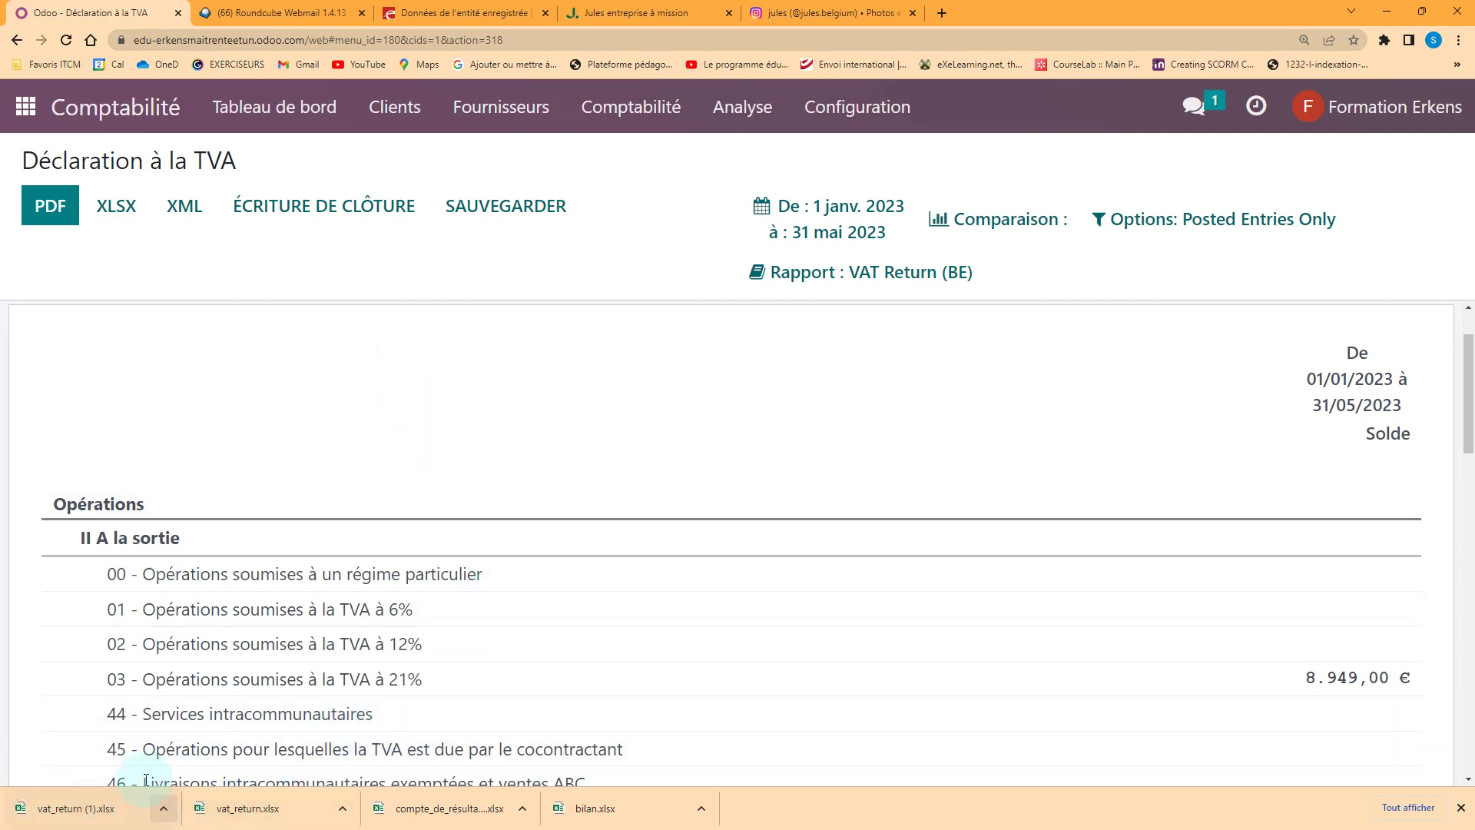
pyautogui.hotkey('alt', 'Tab')
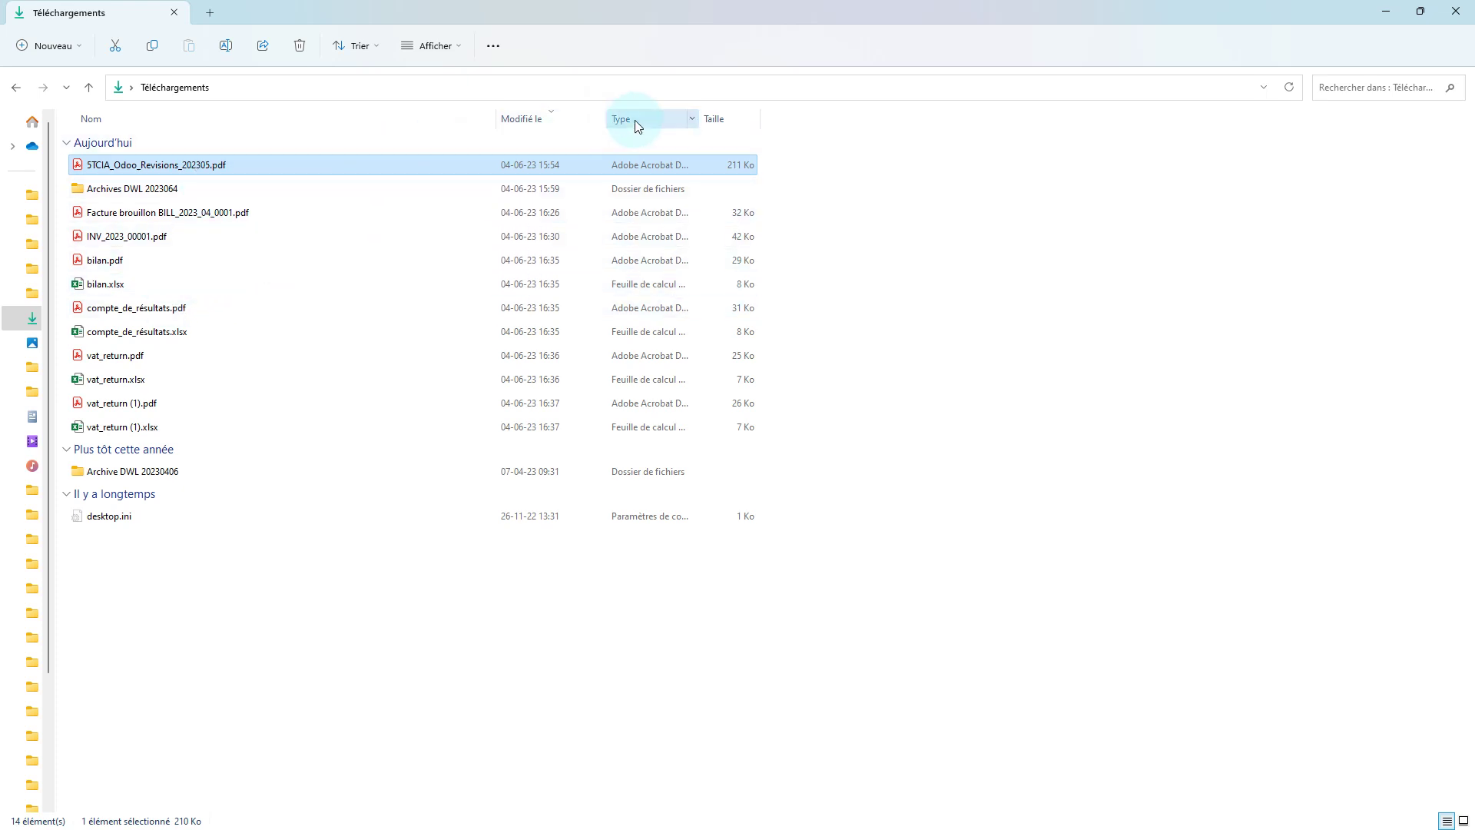
# Sort Downloads by type, select the eleven Odoo files, and create a new folder
pyautogui.click(676, 119)
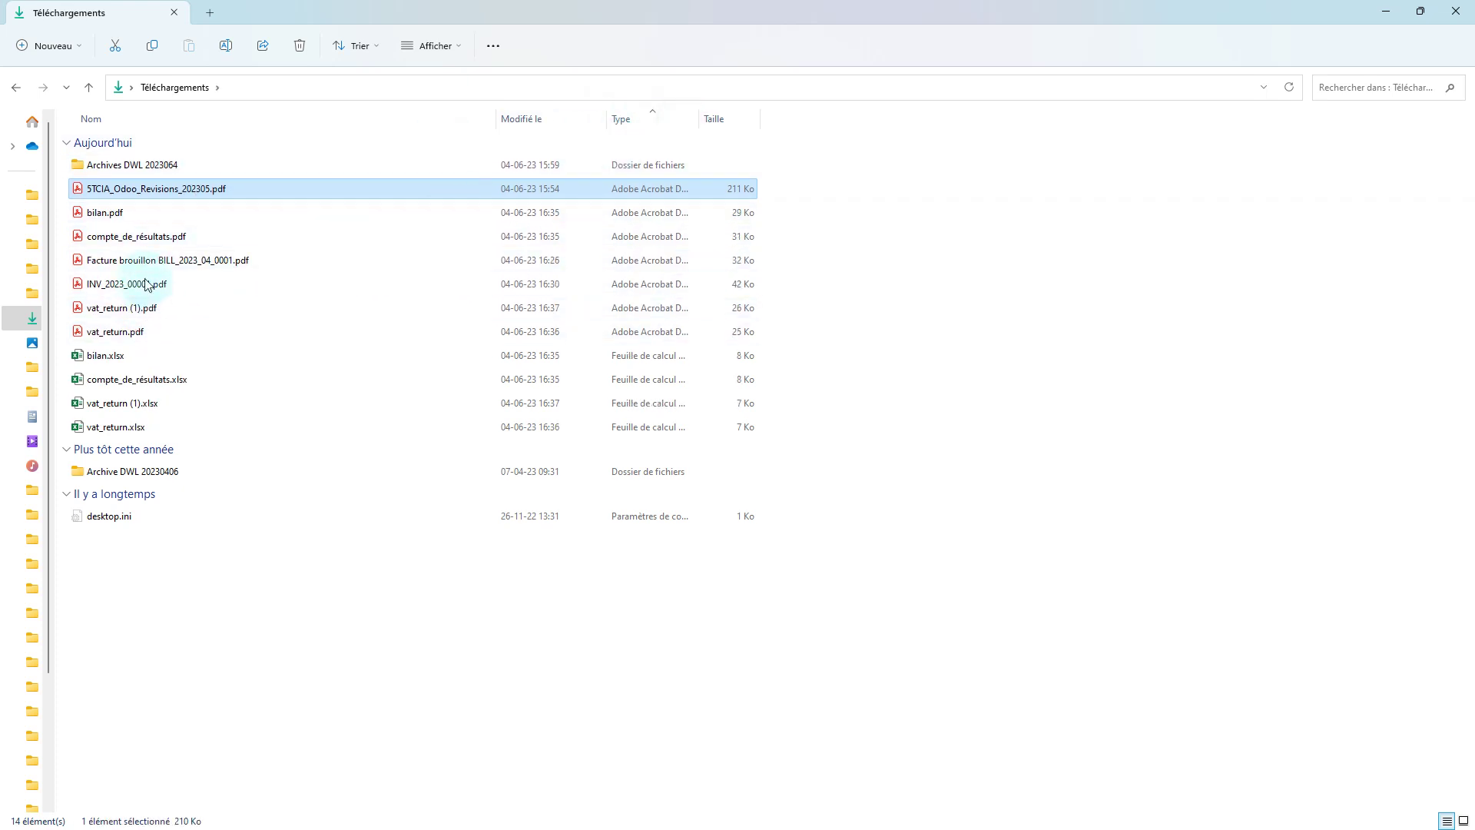
pyautogui.keyDown('shift'); pyautogui.click(165, 425); pyautogui.keyUp('shift')
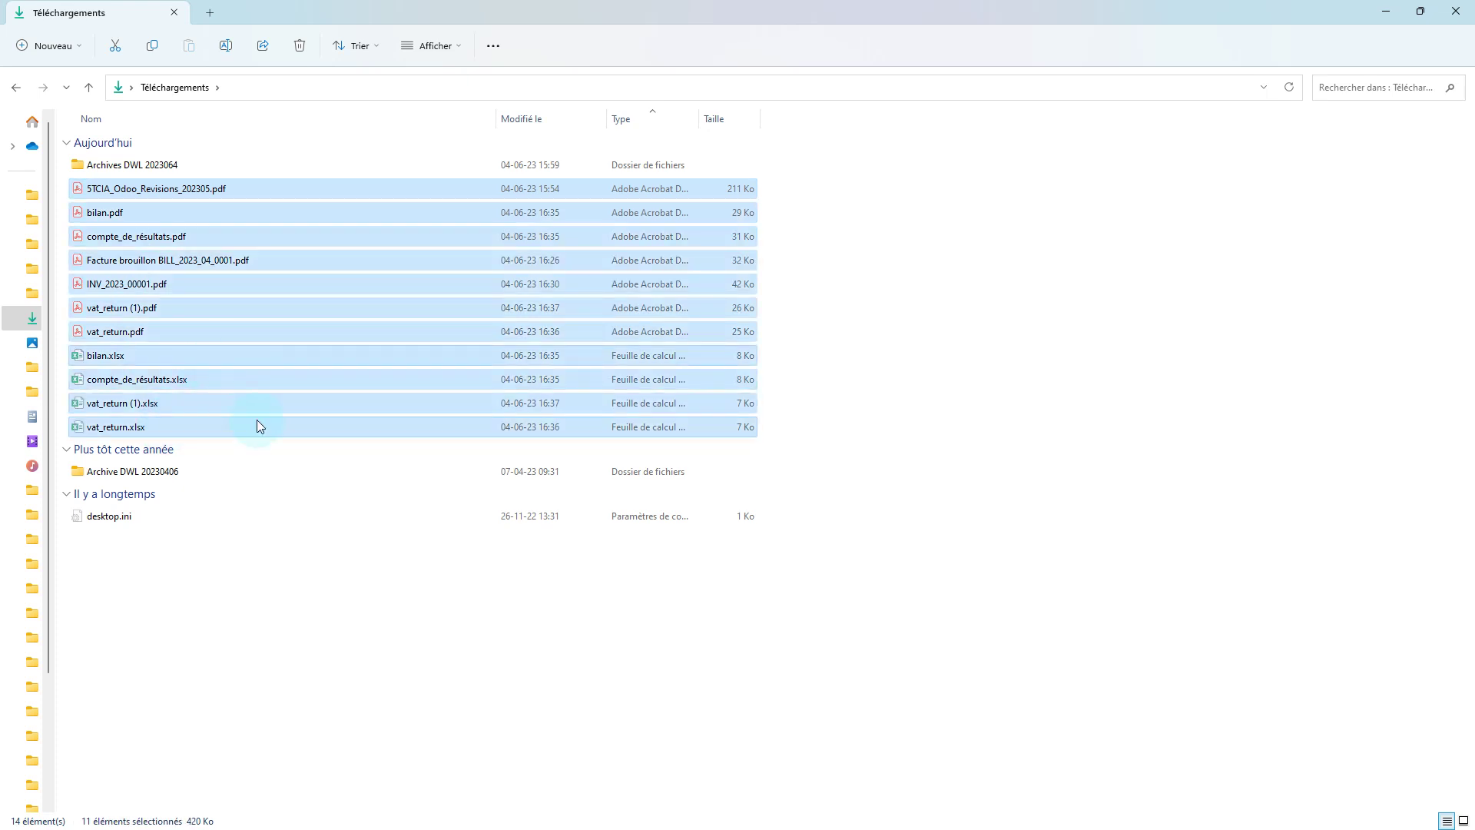
pyautogui.rightClick(142, 611)
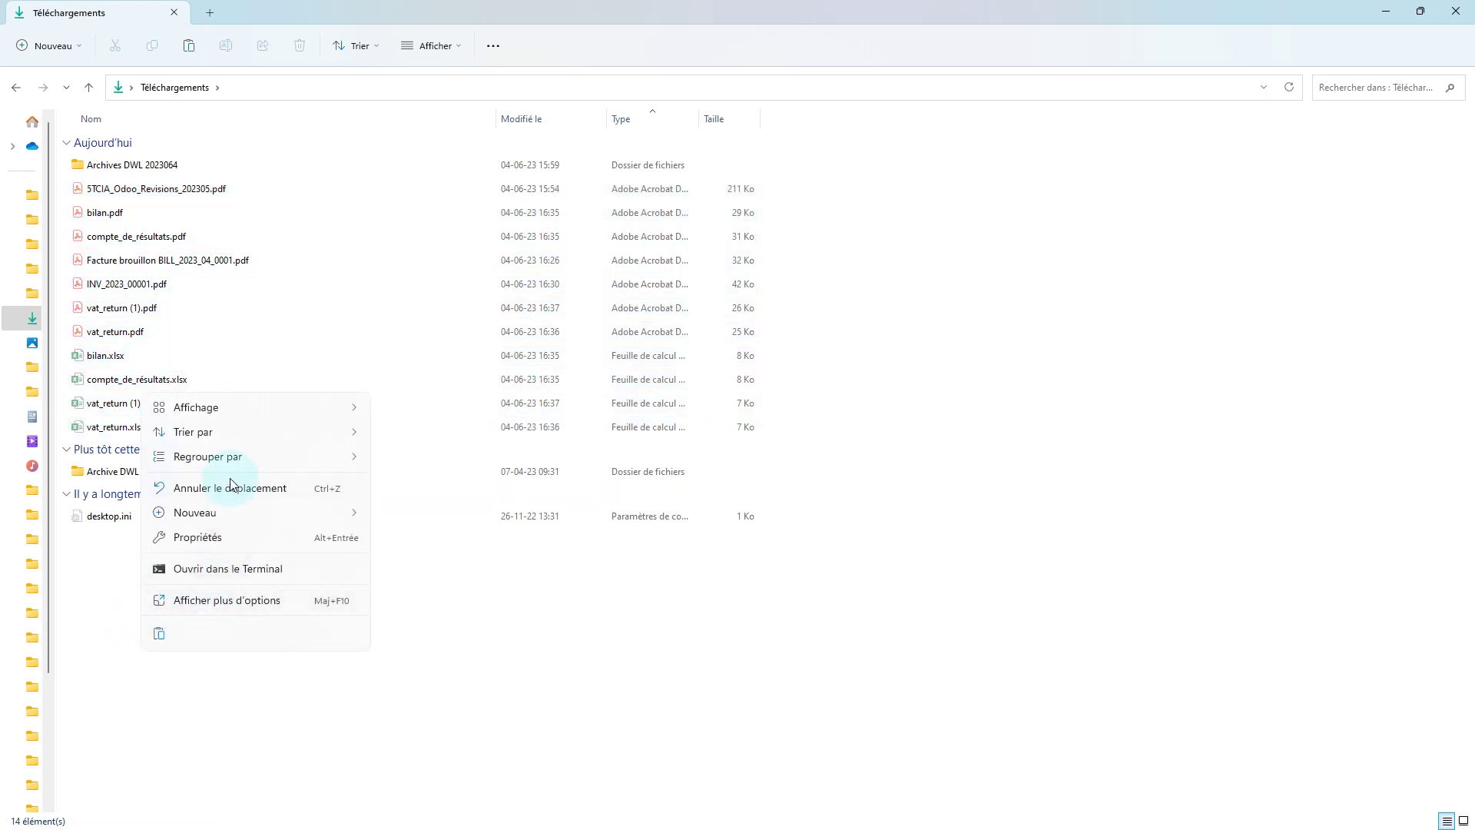
pyautogui.moveTo(240, 508)
pyautogui.click(380, 520)
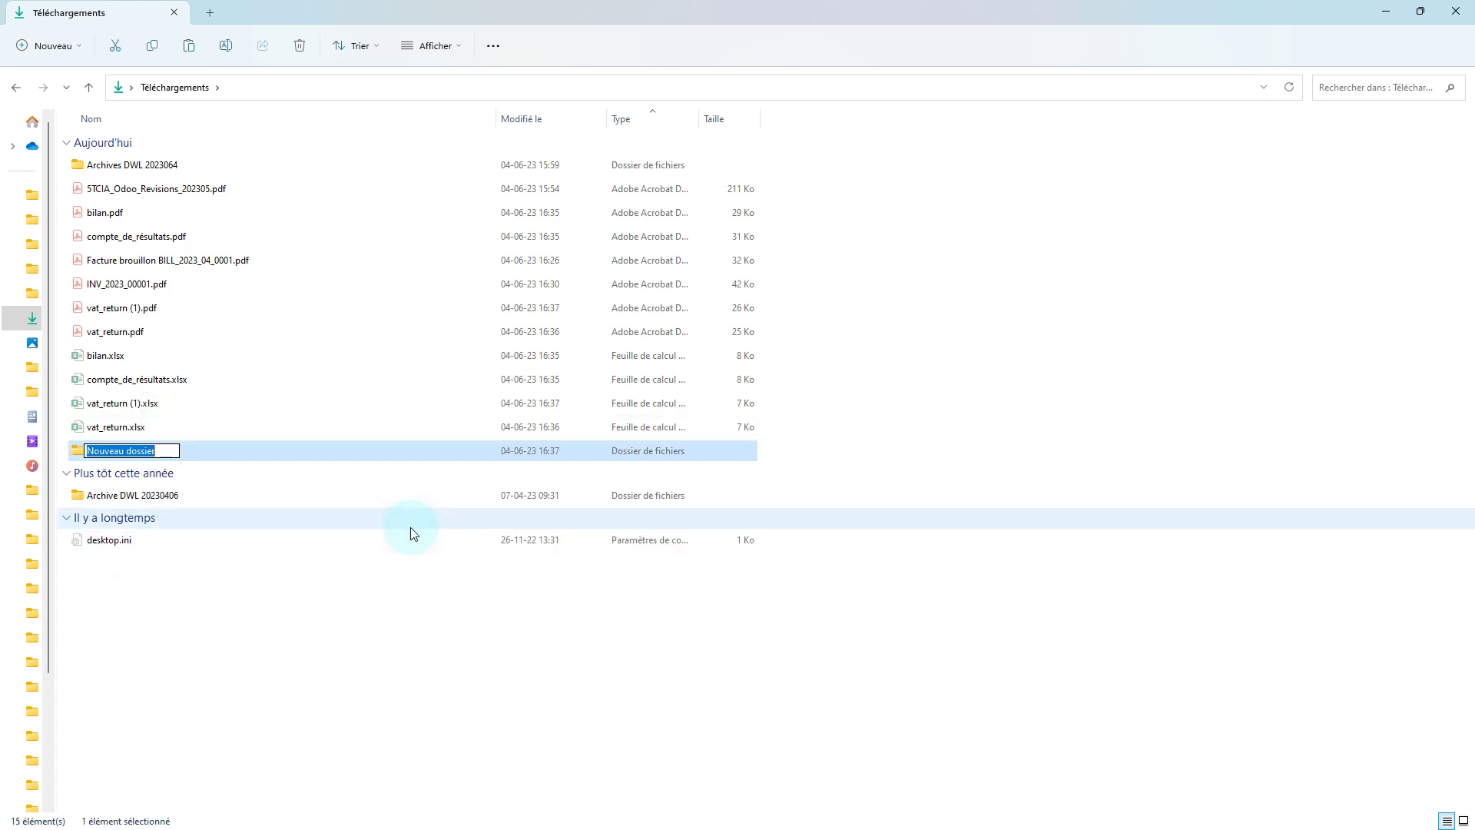
# Name the folder 'Odoo travaux 202306' and move the selected files into it
pyautogui.write('Odoo travaux 2023063')
pyautogui.press('Return')
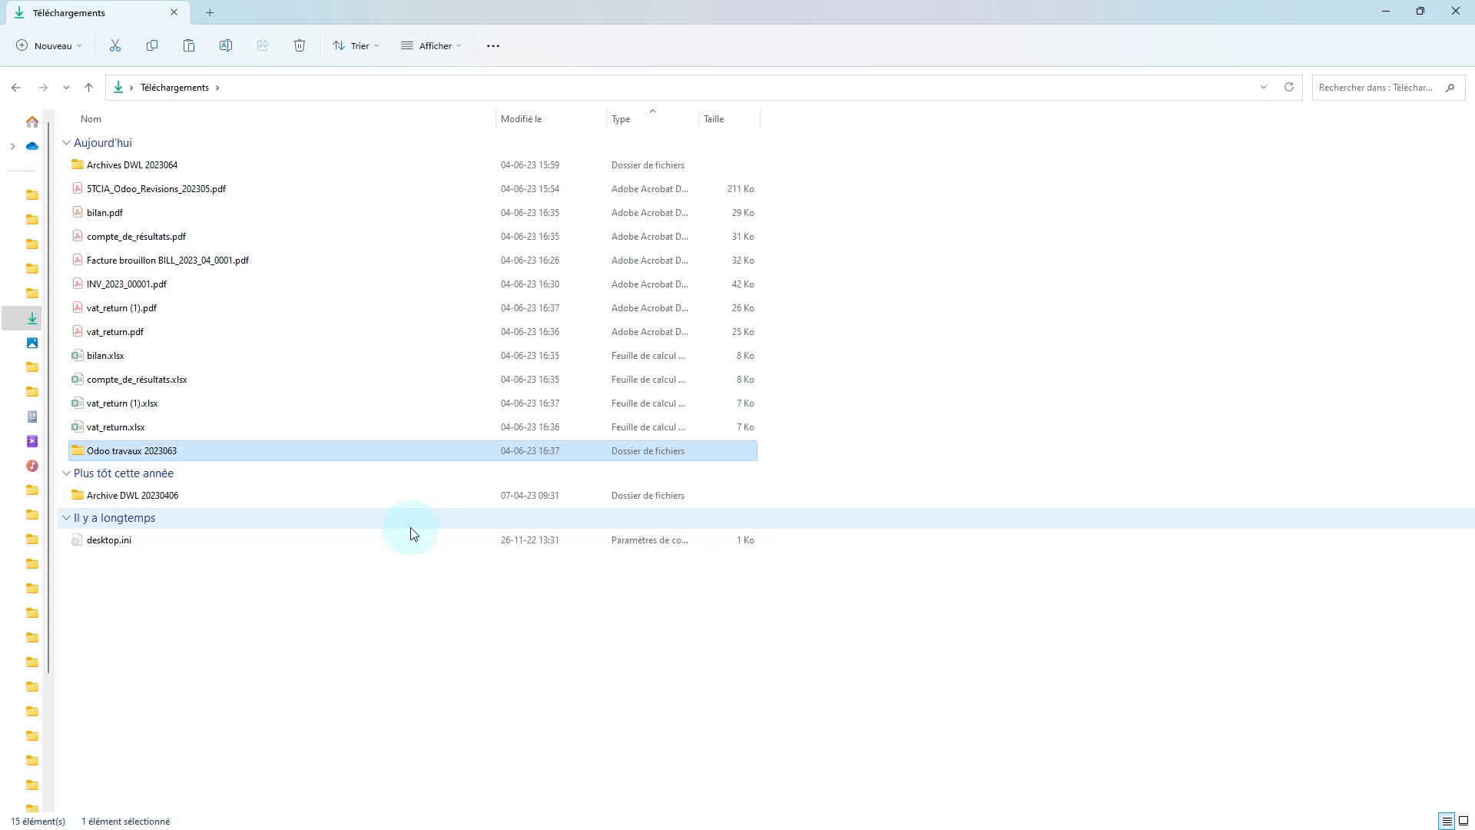
pyautogui.press('F2')
pyautogui.press('End')
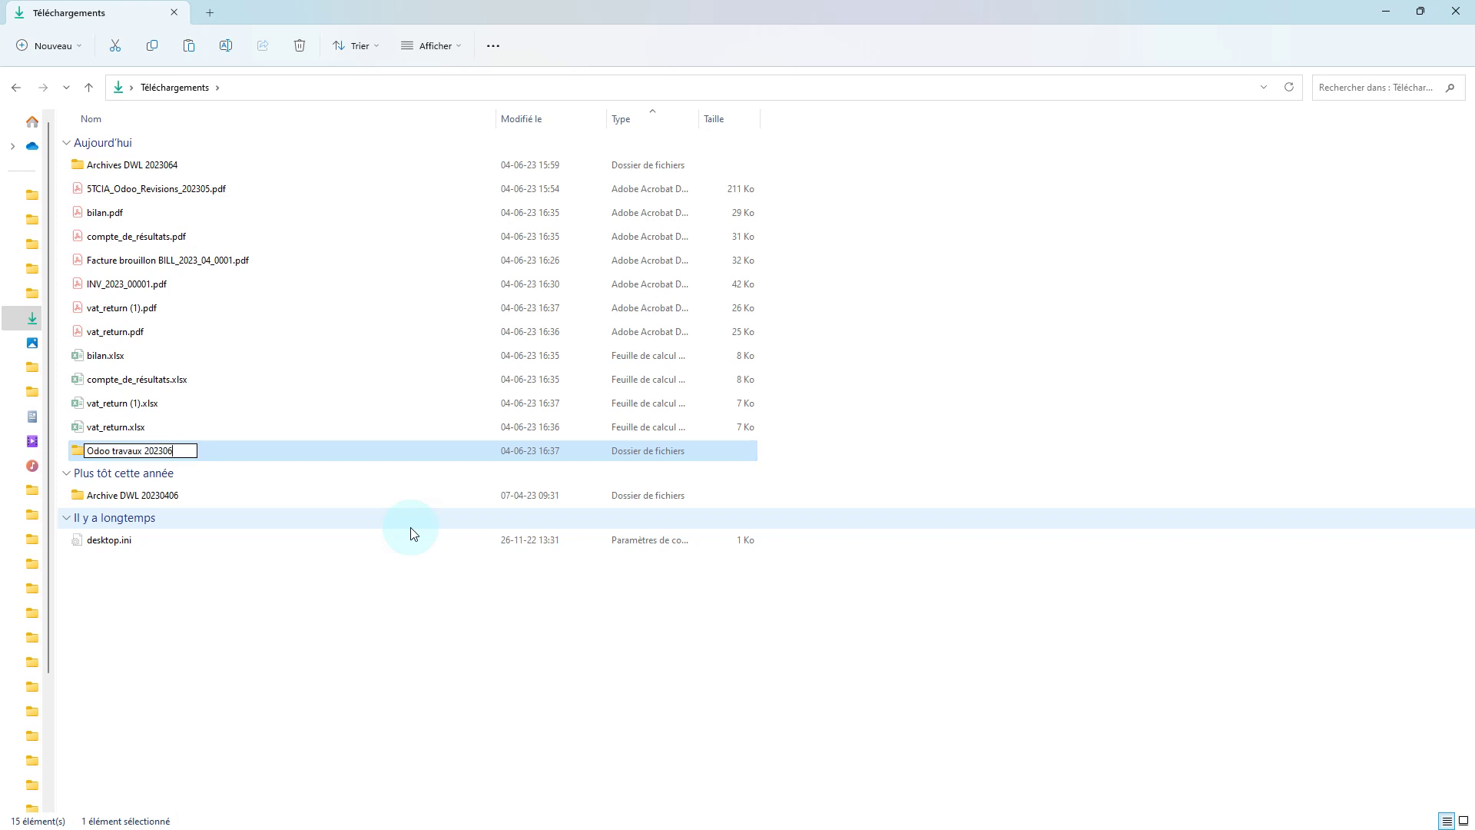
pyautogui.press('Return')
pyautogui.press('Return')
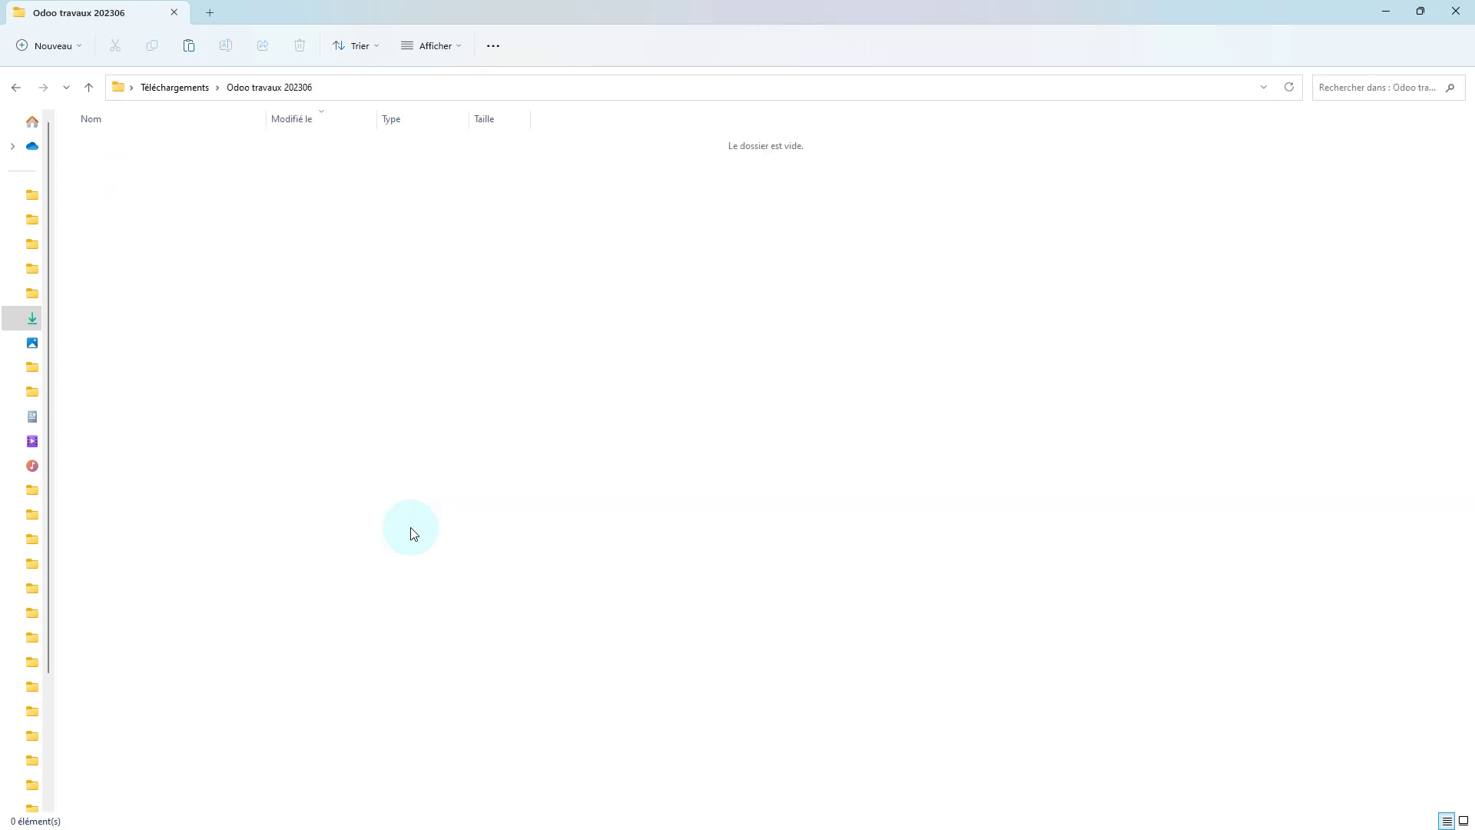
pyautogui.hotkey('ctrl', 'v')
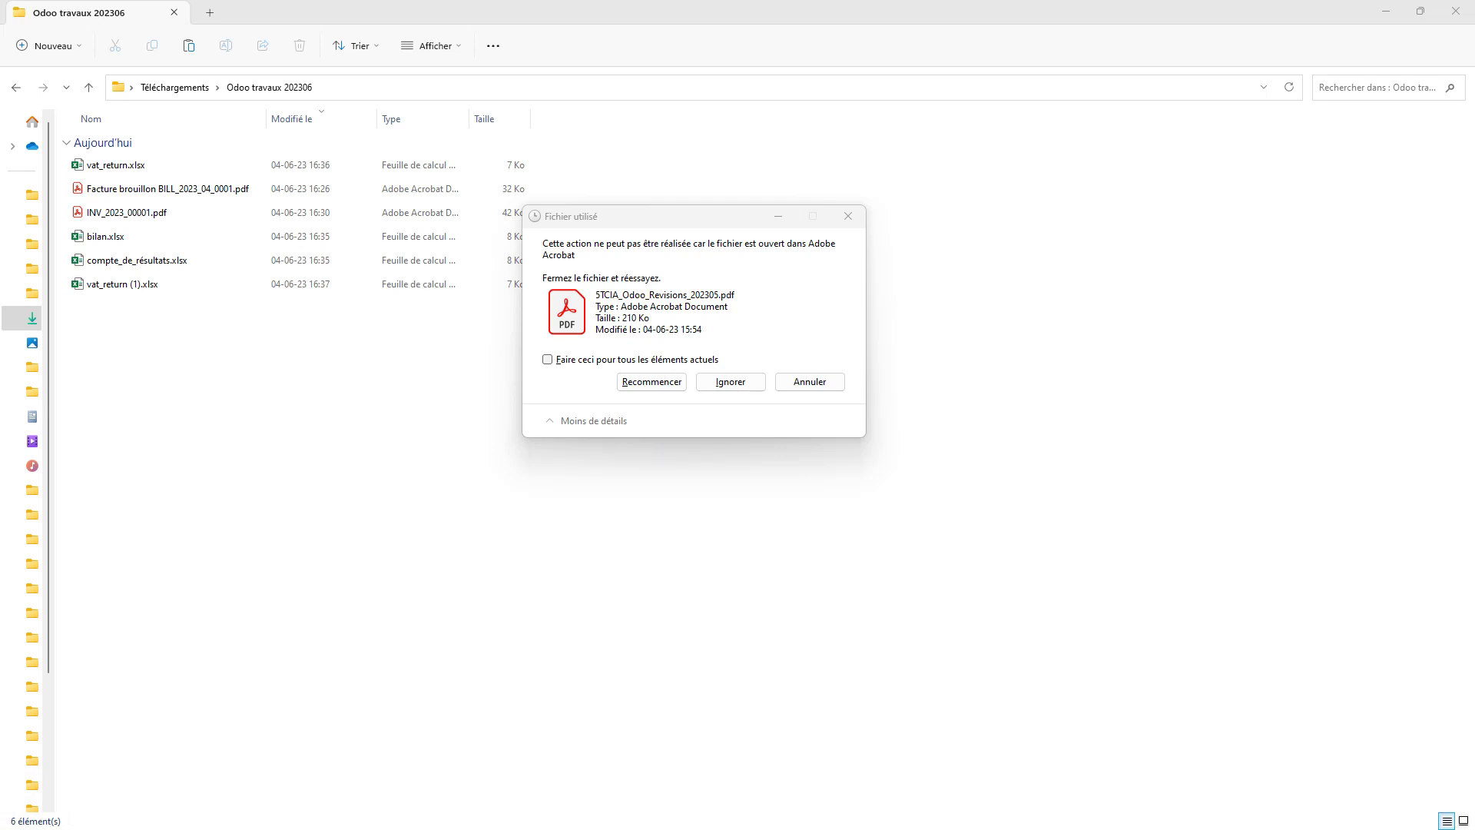
pyautogui.click(651, 382)
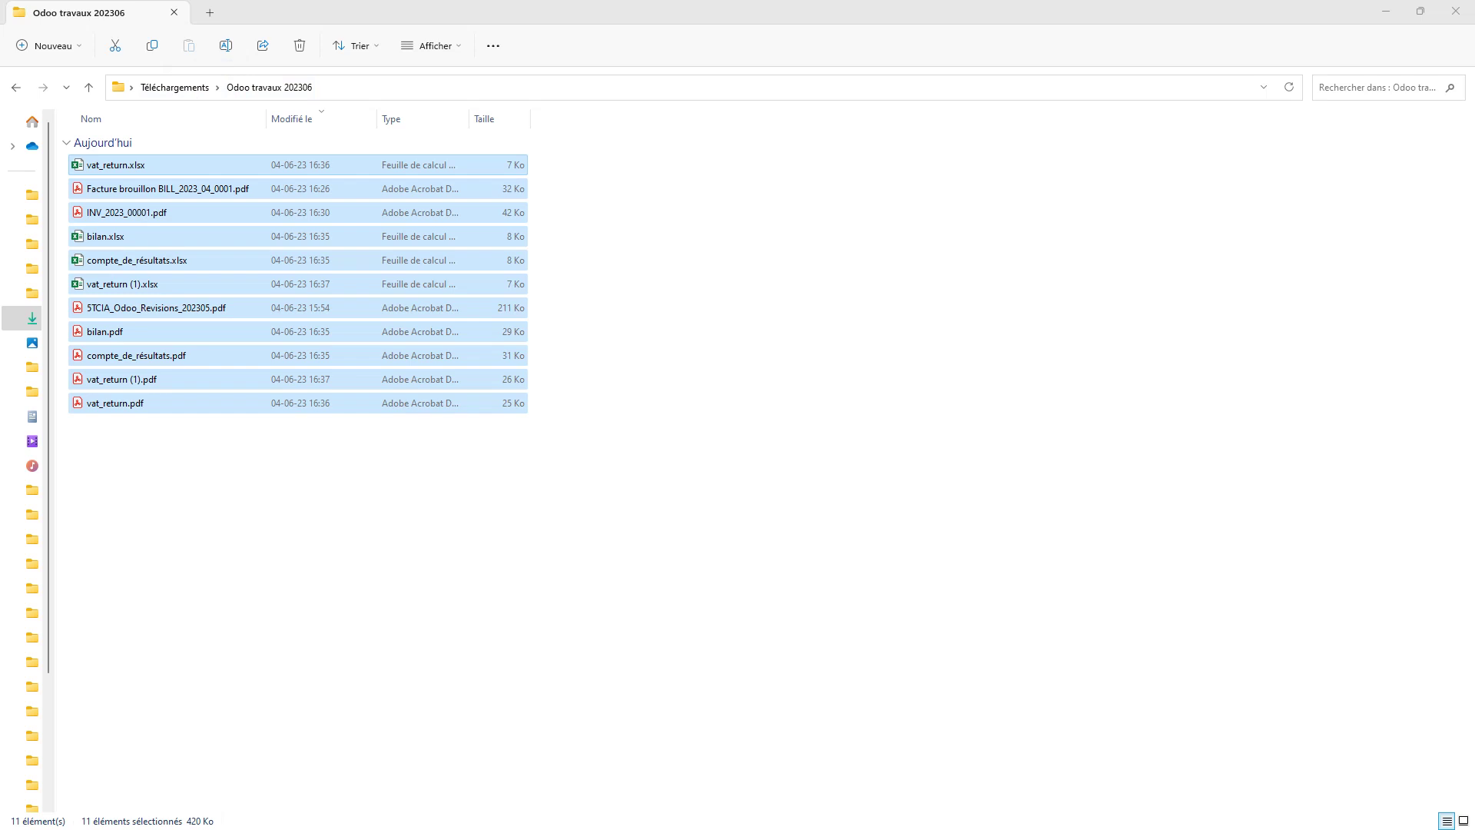
# Maximize the blank Word document and bring up the BCE registered-entity page in Chrome
pyautogui.moveTo(2, 387); pyautogui.dragTo(885, 166)
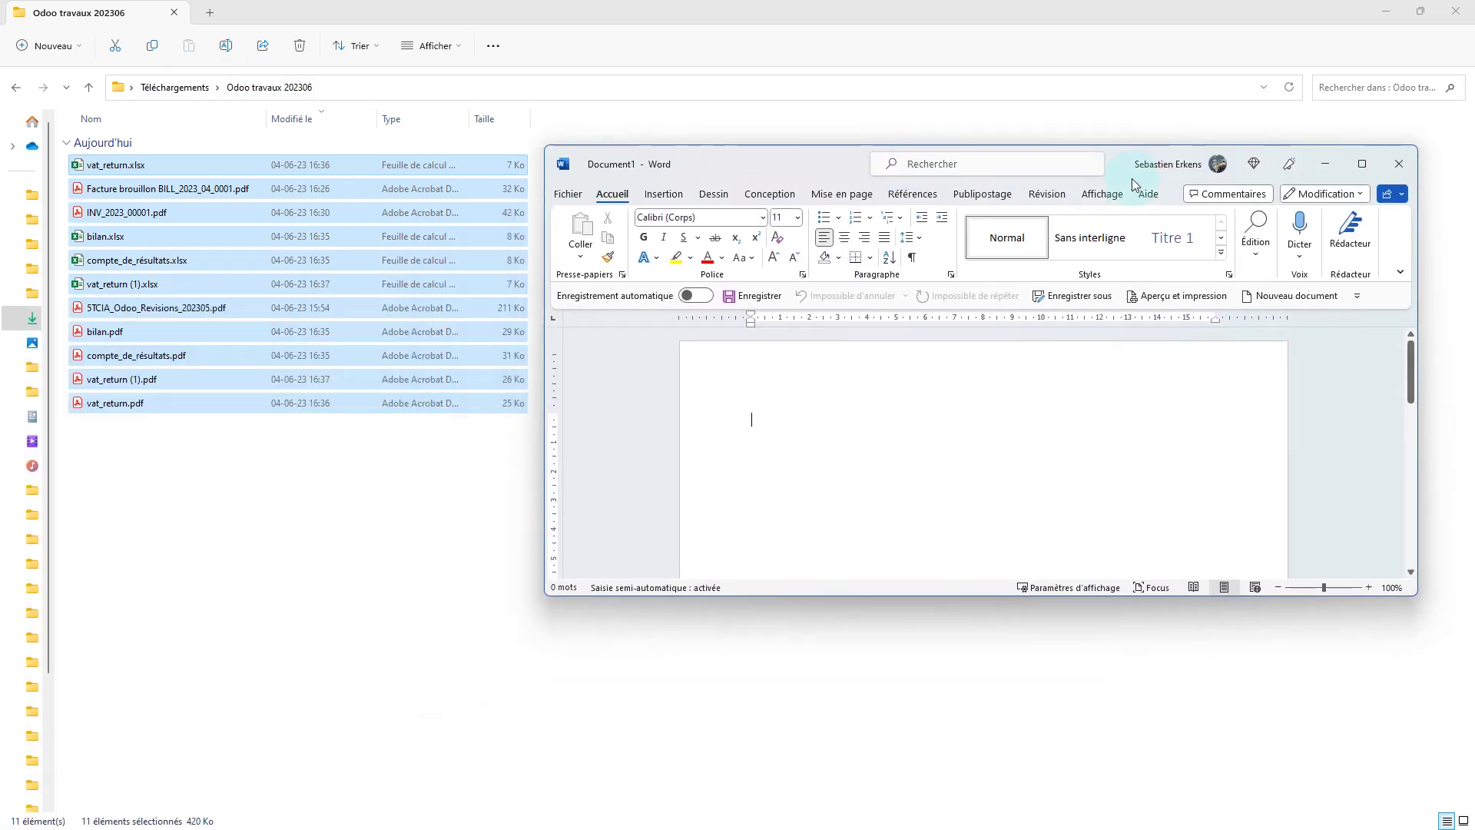
pyautogui.click(1362, 163)
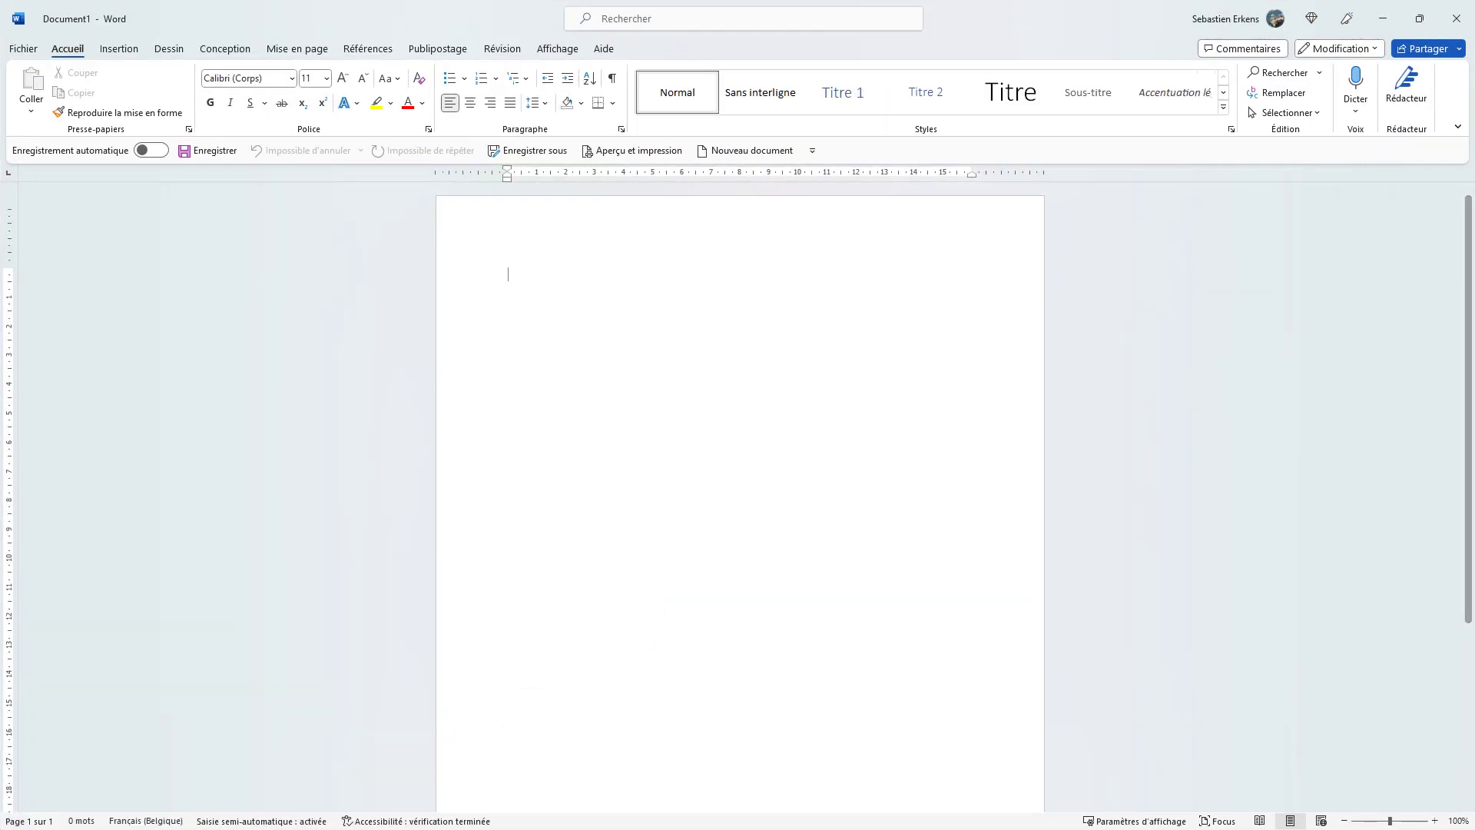
pyautogui.hotkey('alt', 'Tab')
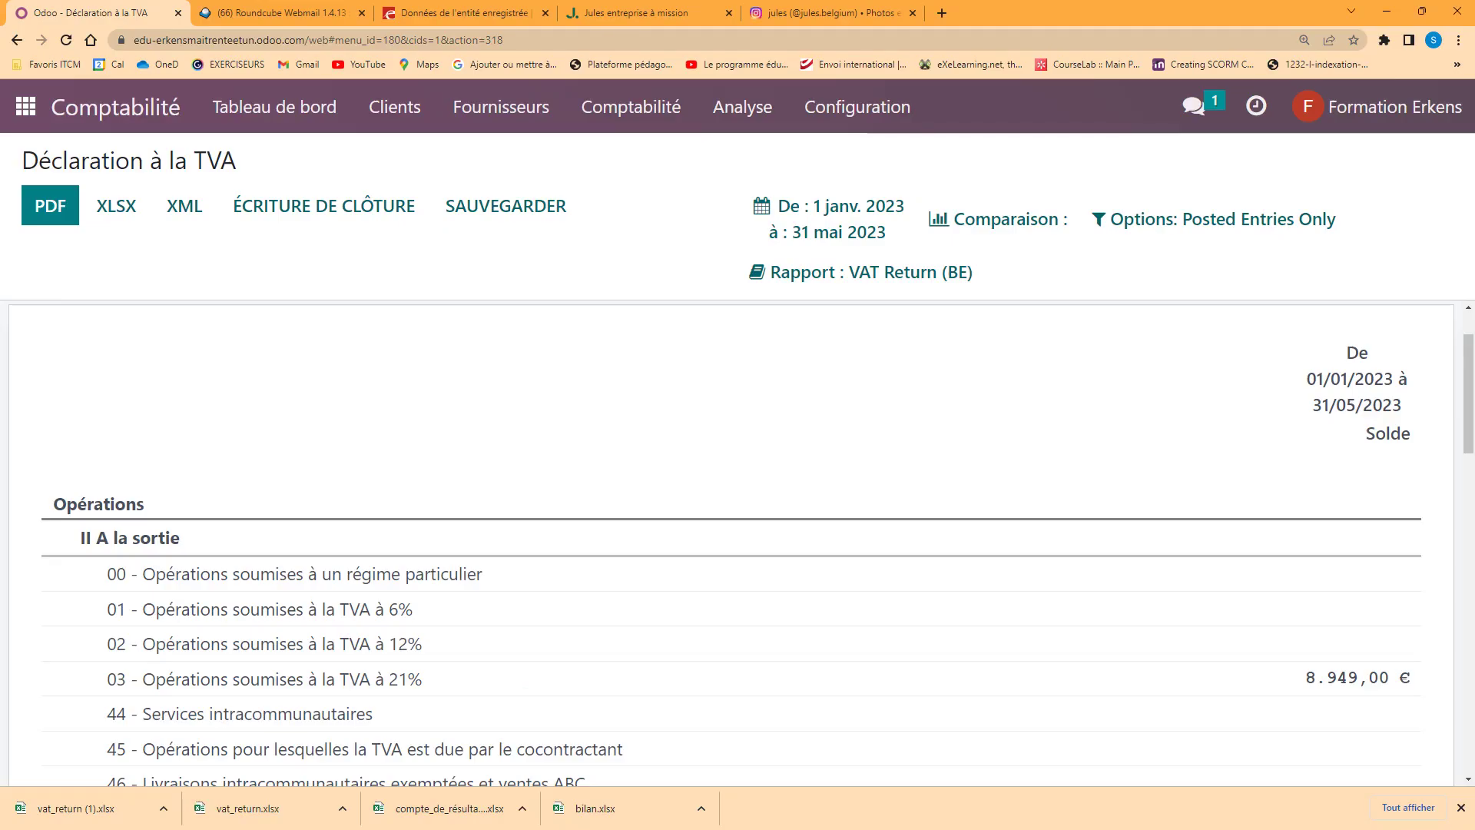
pyautogui.click(450, 7)
pyautogui.scroll(3, 401, 311)
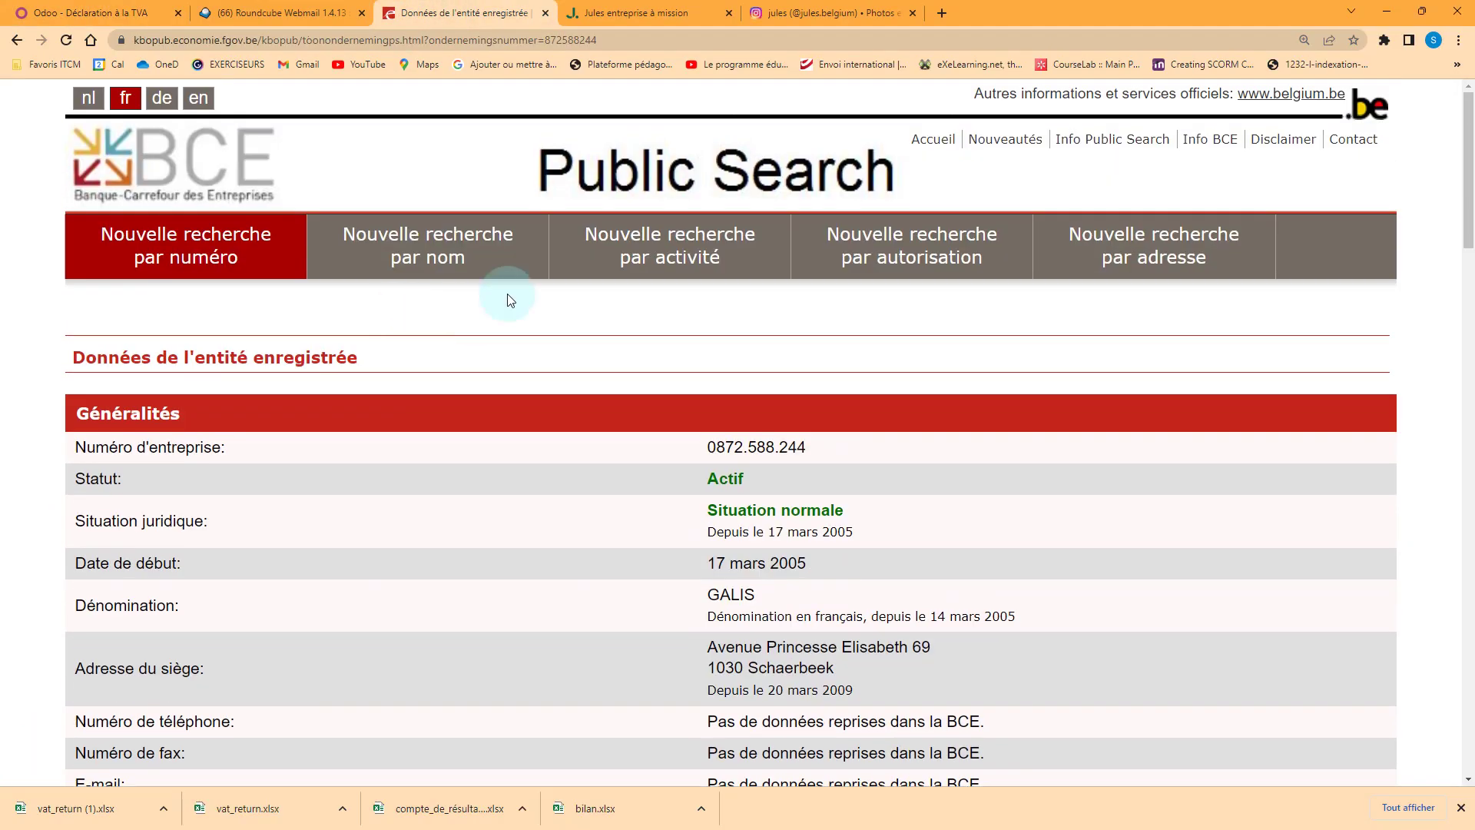
# Copy GALIS's BCE details, Généralités through the financial data, and paste them into Word
pyautogui.moveTo(77, 413); pyautogui.dragTo(857, 717)
pyautogui.scroll(-5, 857, 717)
pyautogui.scroll(-12, 857, 716)
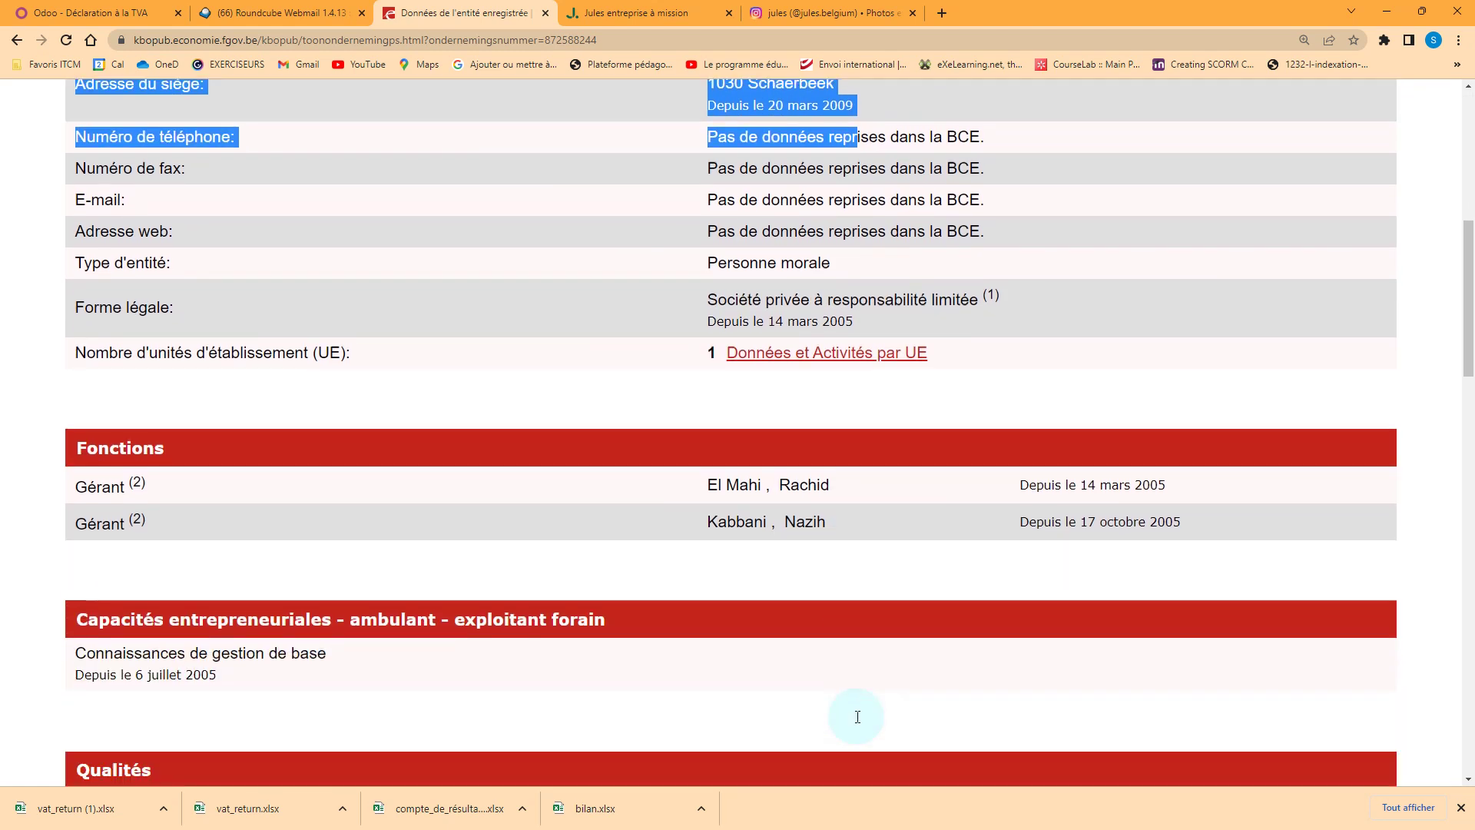
pyautogui.scroll(-10, 858, 717)
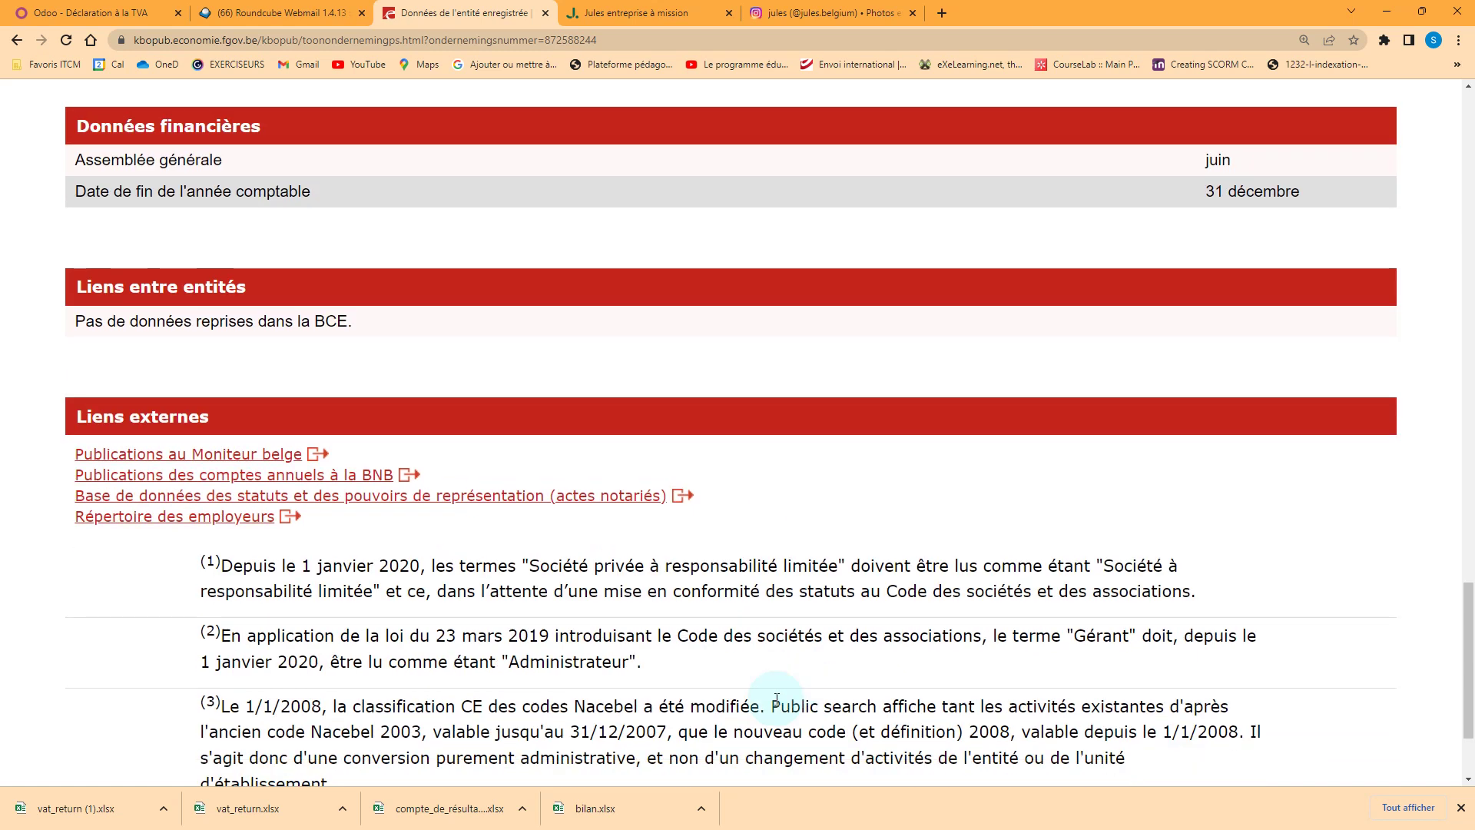
pyautogui.moveTo(776, 699); pyautogui.dragTo(966, 290)
pyautogui.hotkey('ctrl', 'c')
pyautogui.hotkey('alt', 'Tab')
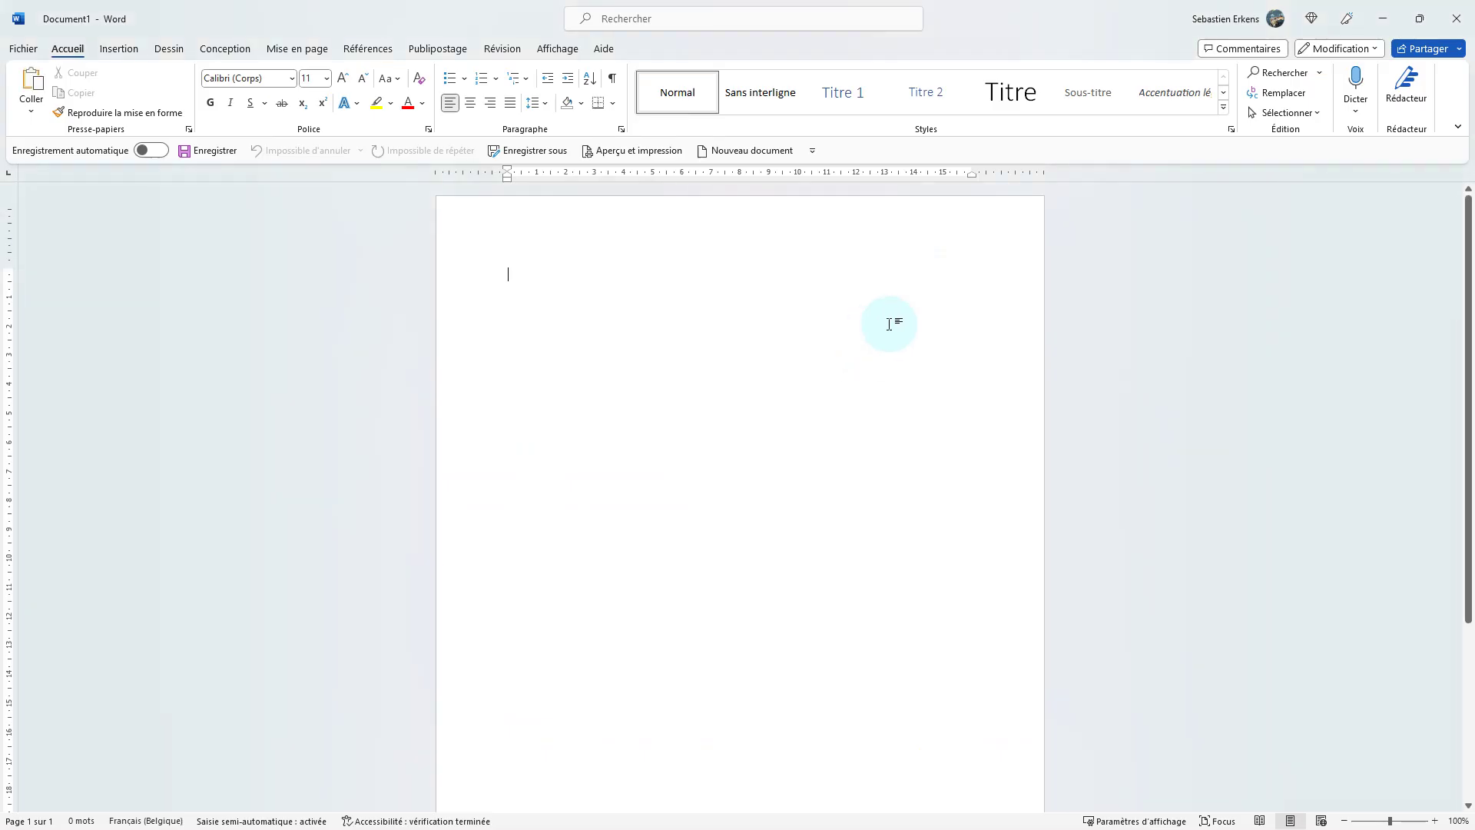
pyautogui.hotkey('ctrl', 'v')
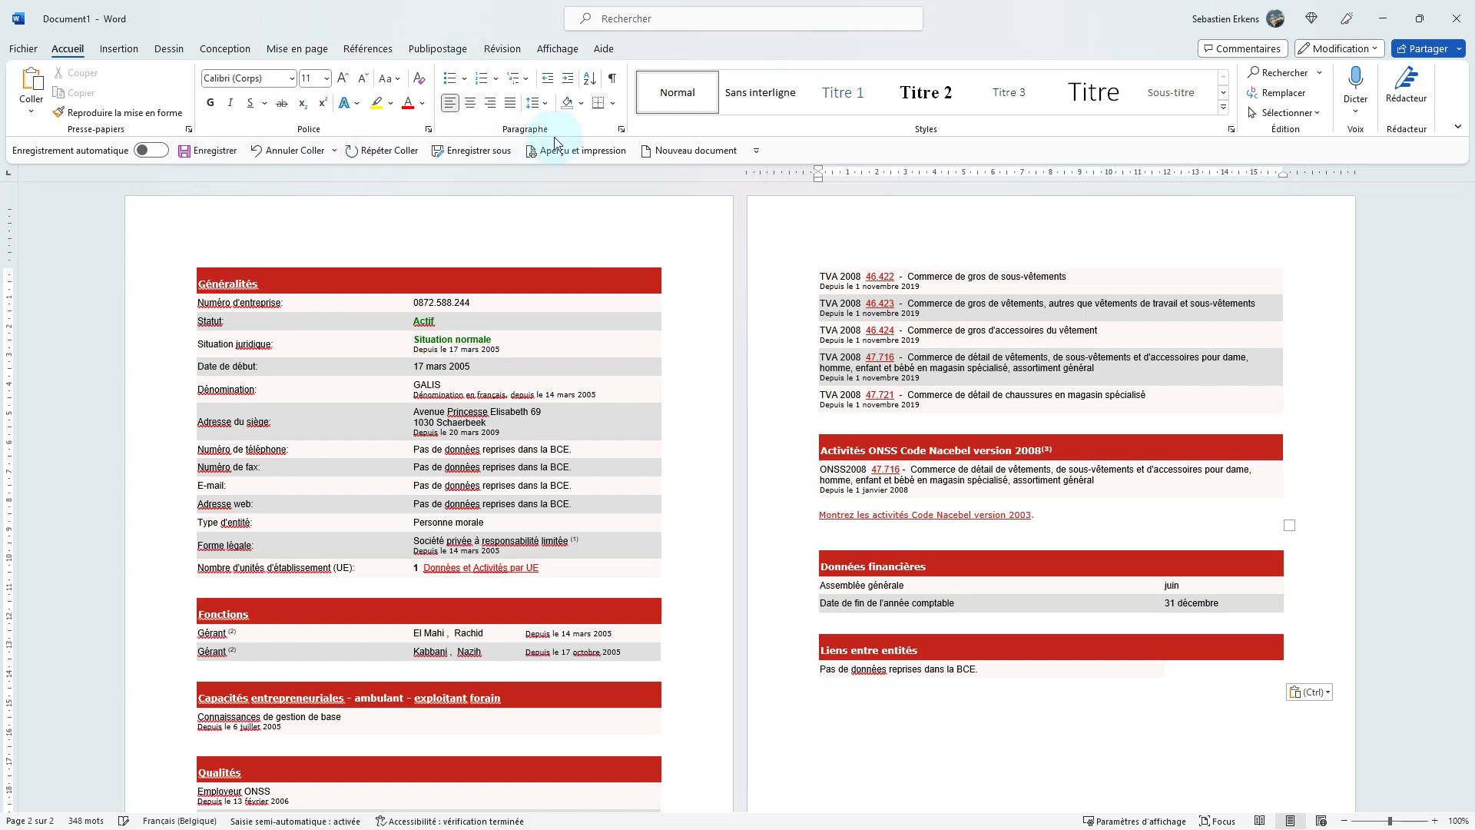
pyautogui.doubleClick(1031, 20)
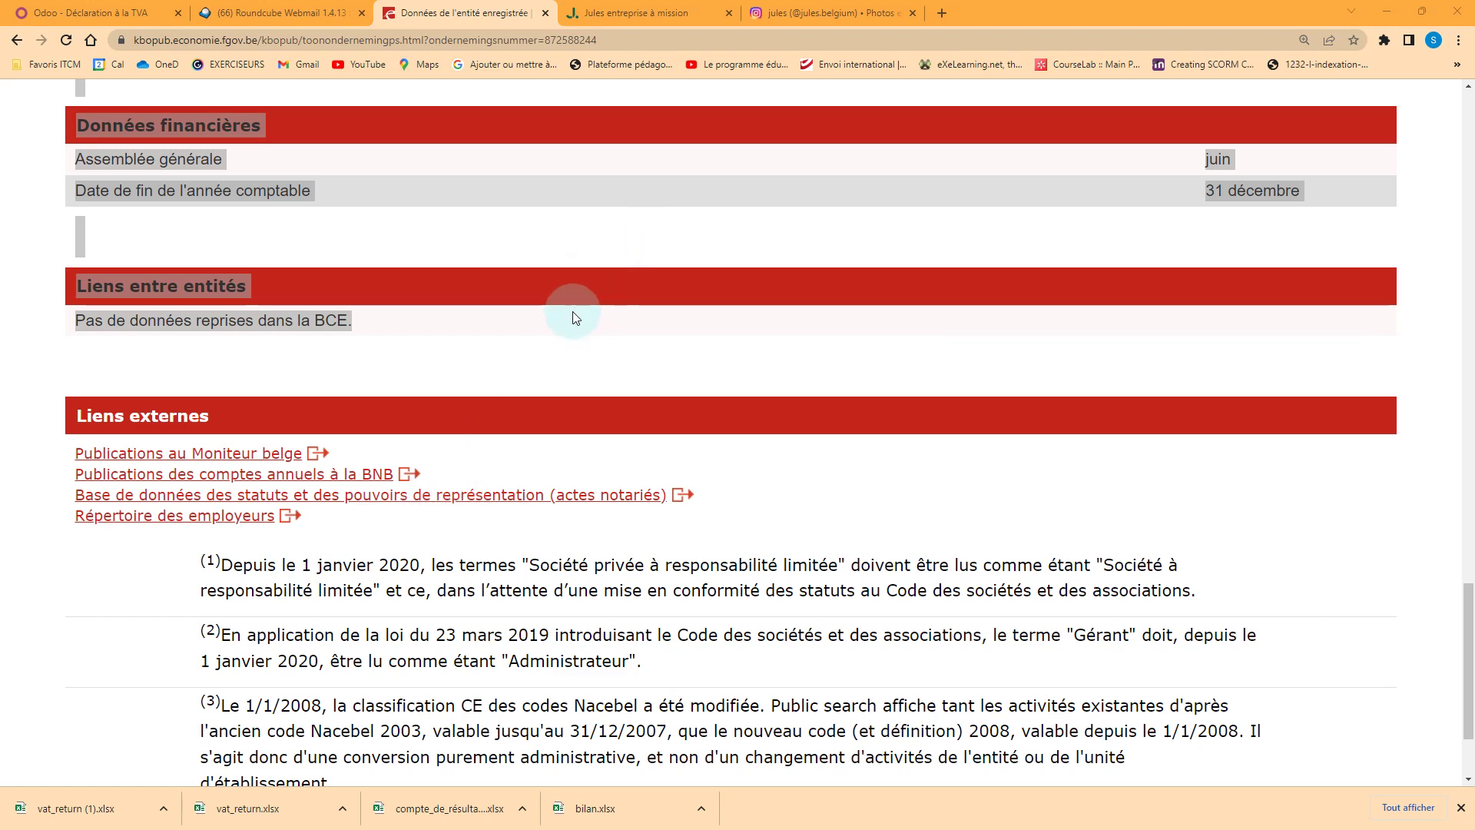
pyautogui.hotkey('alt', 'Tab')
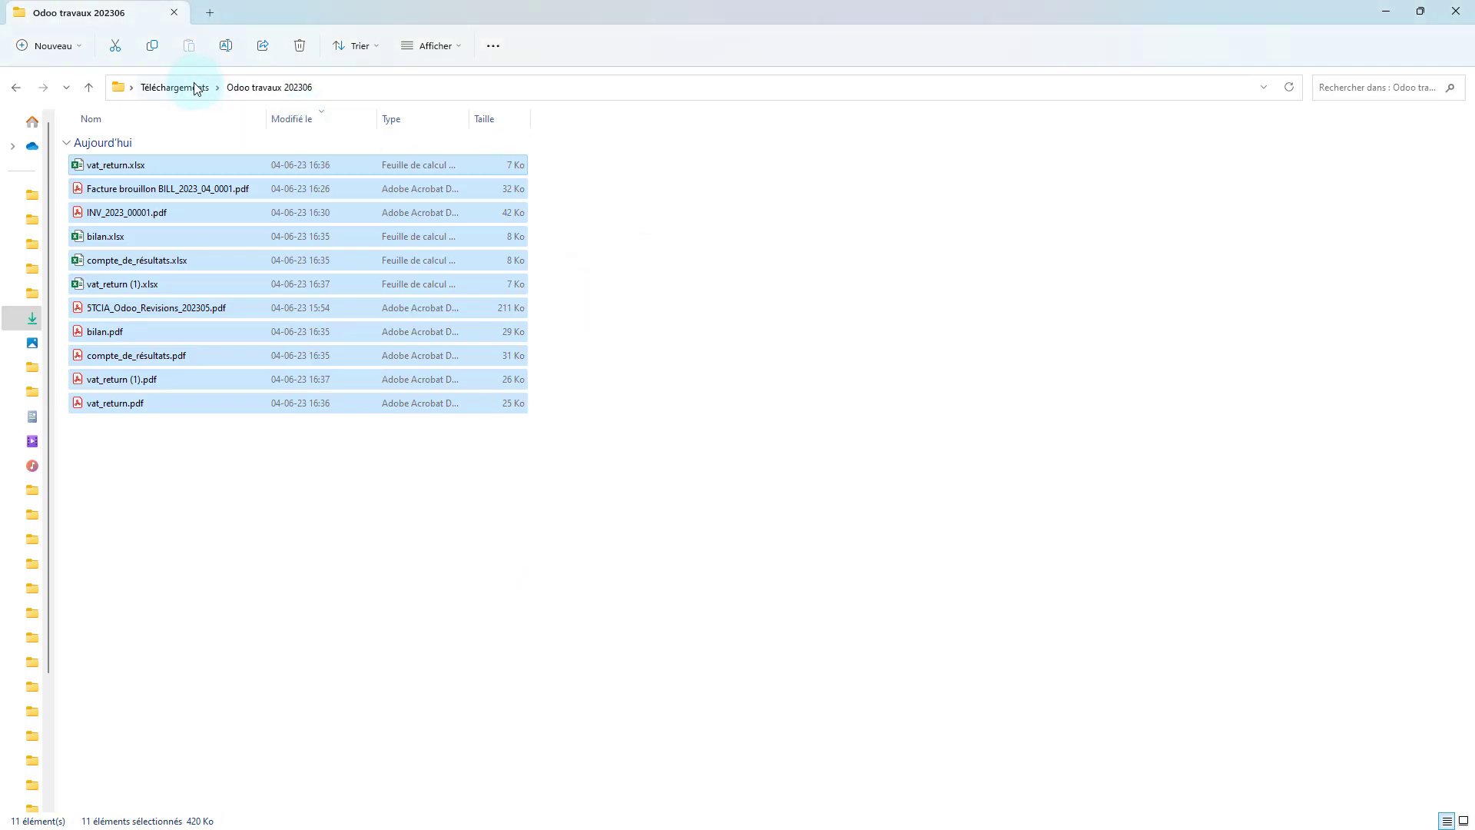
# Compress Odoo travaux 202306 in Downloads into Odoo travaux 202306.zip, then return to Odoo's VAT return
pyautogui.click(194, 90)
pyautogui.click(149, 188)
pyautogui.rightClick(150, 189)
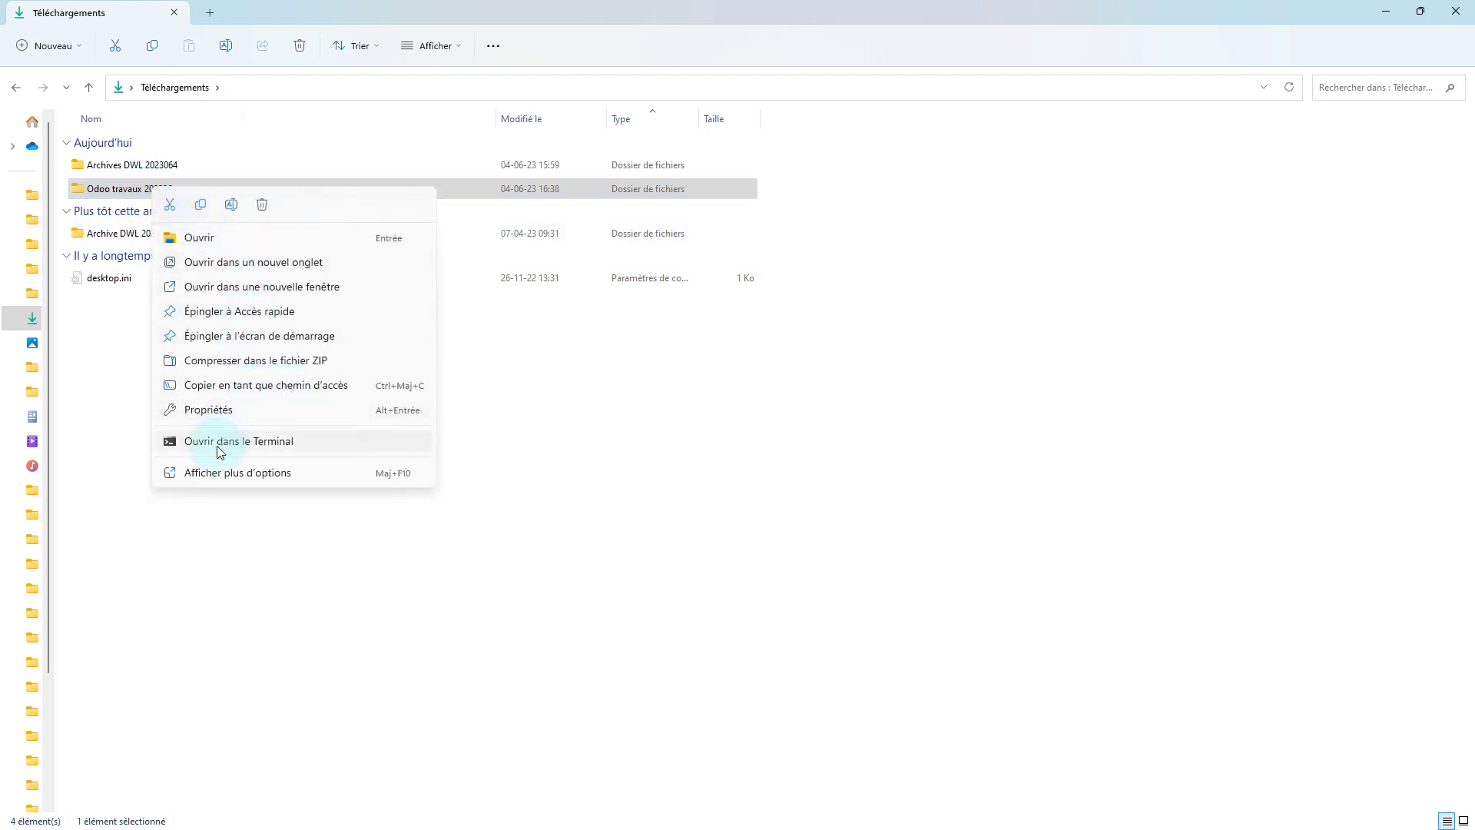
pyautogui.click(278, 473)
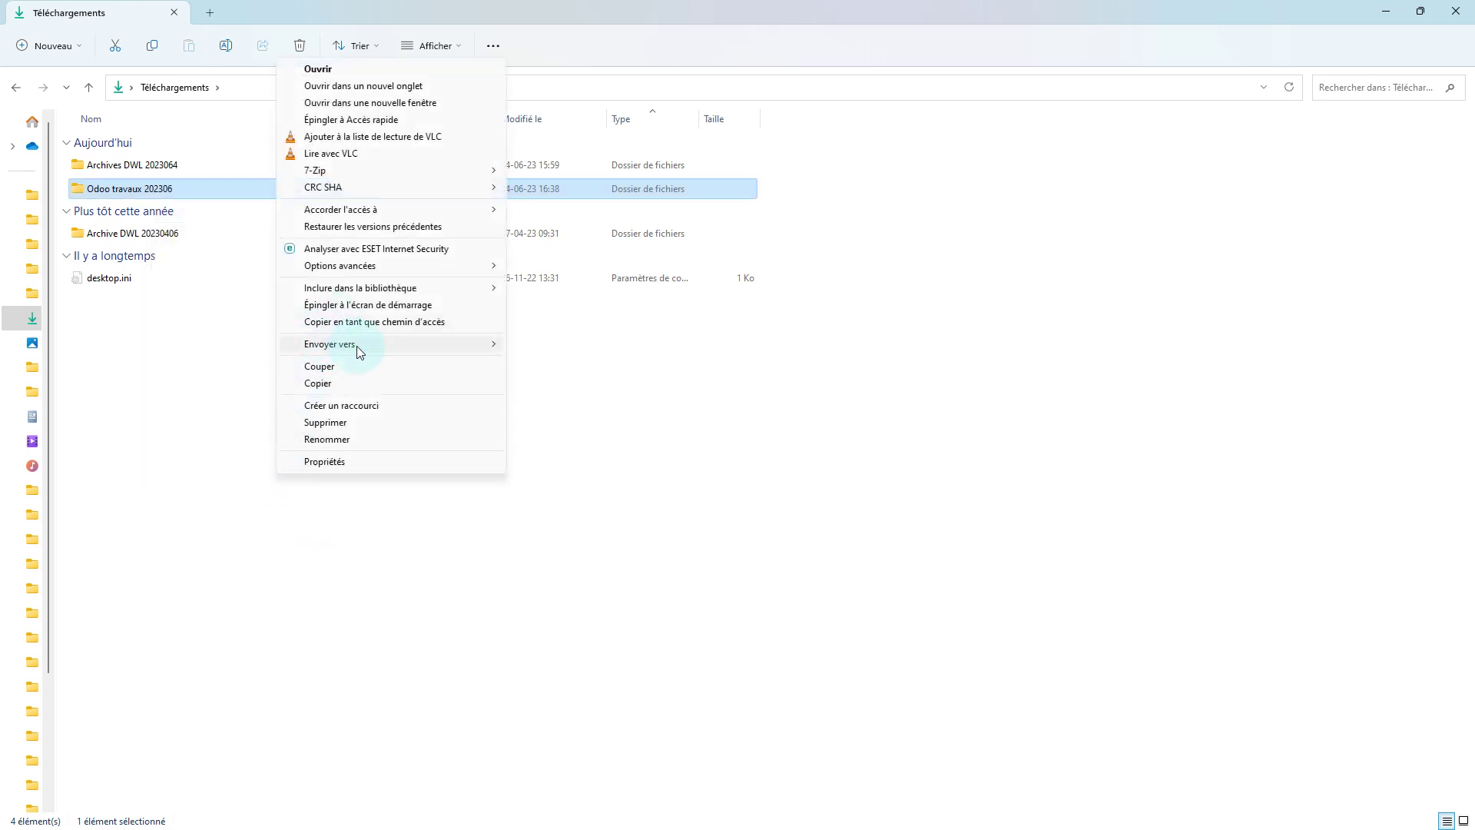
pyautogui.moveTo(351, 343)
pyautogui.click(552, 429)
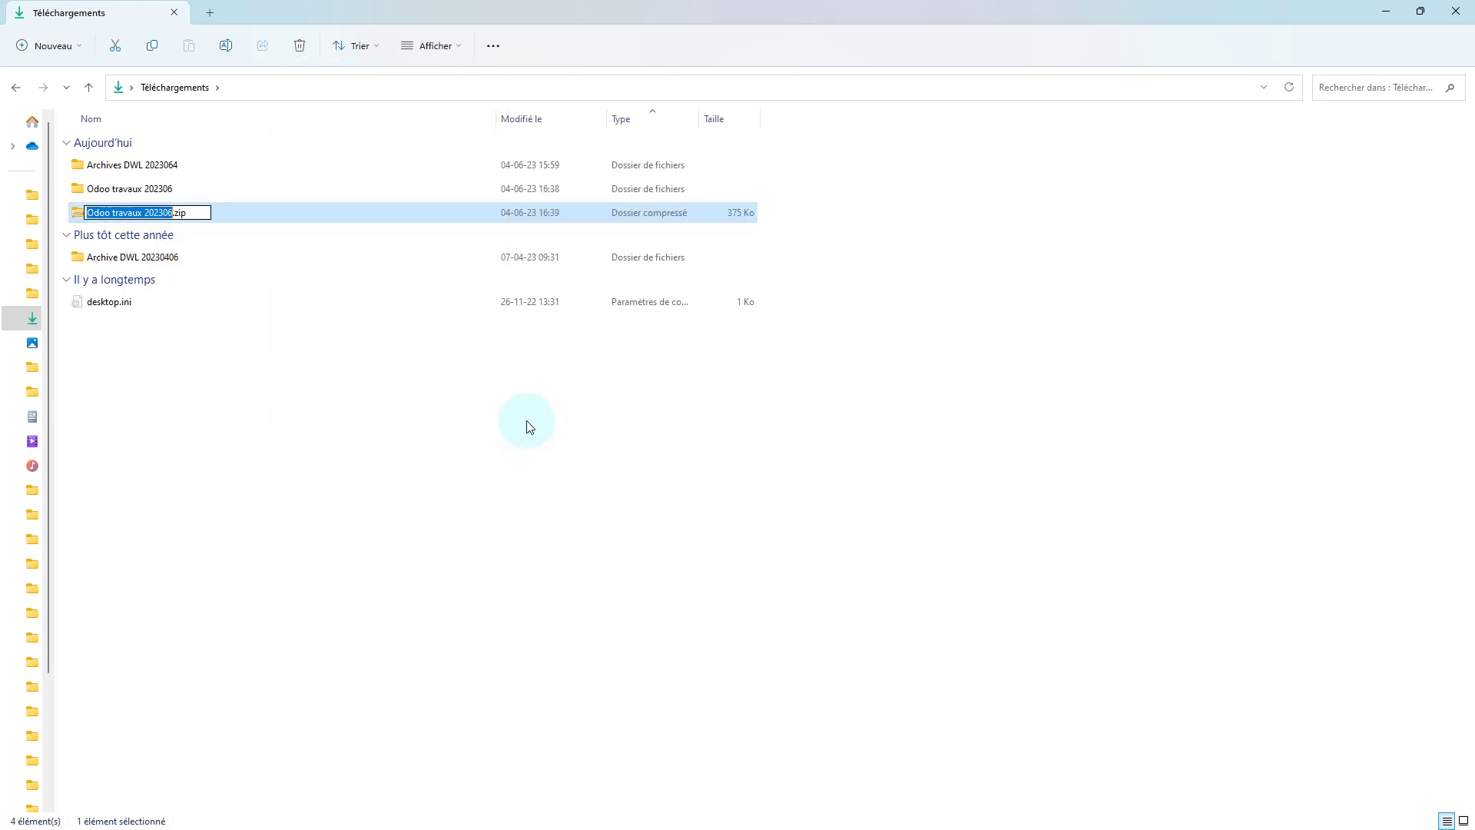
pyautogui.click(256, 345)
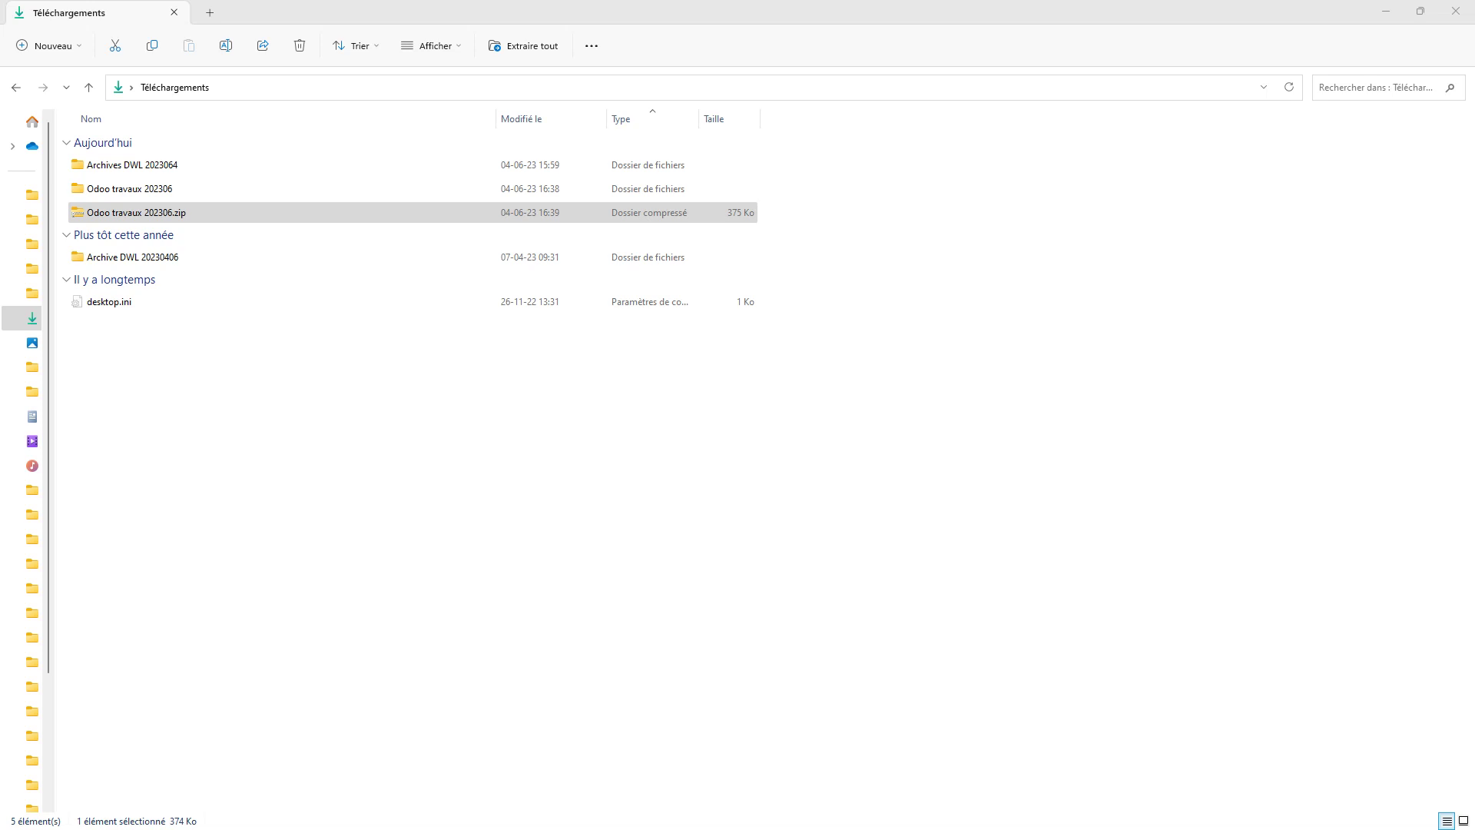
pyautogui.hotkey('alt', 'Tab')
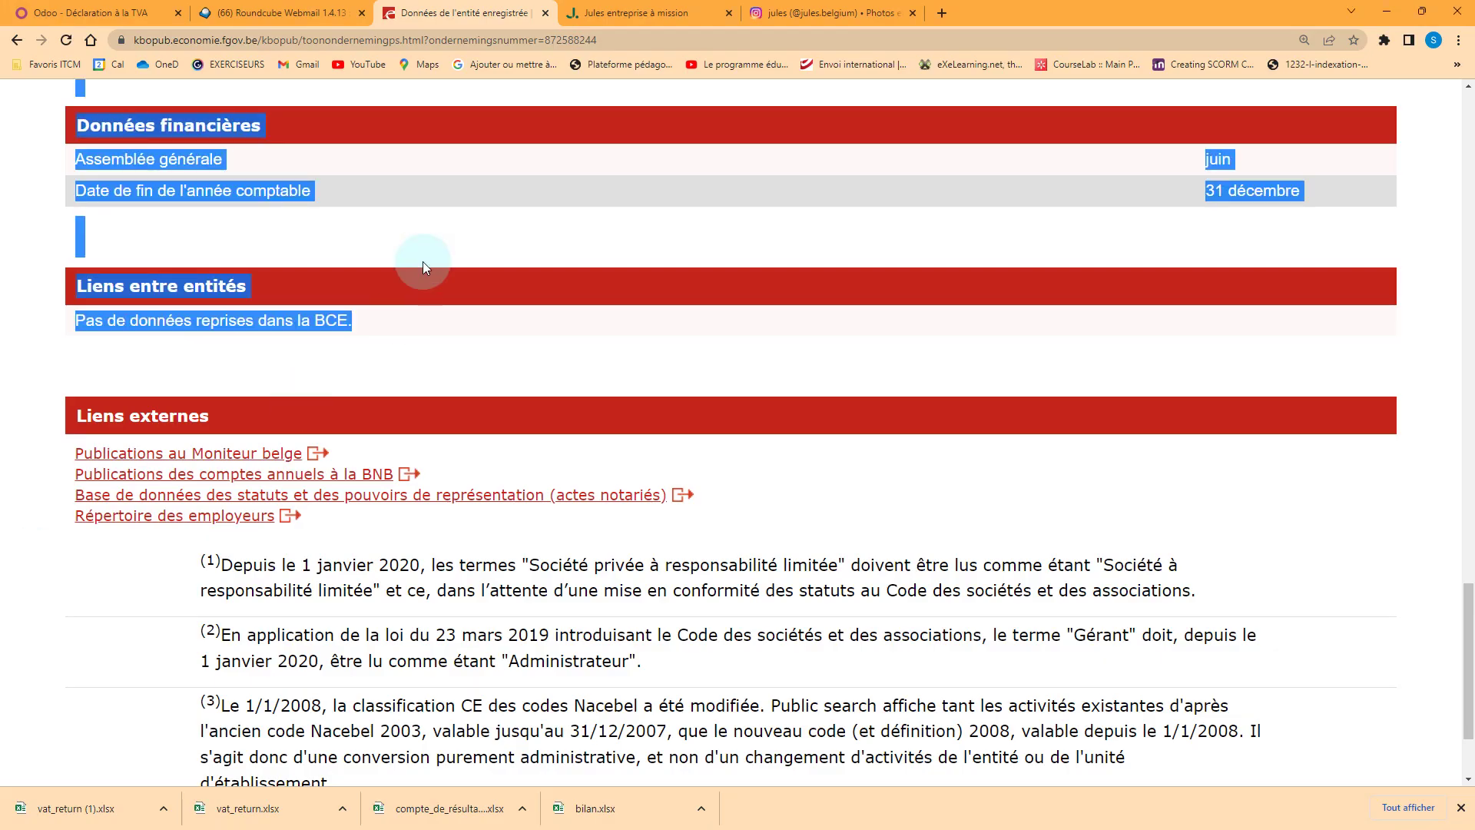
pyautogui.click(98, 13)
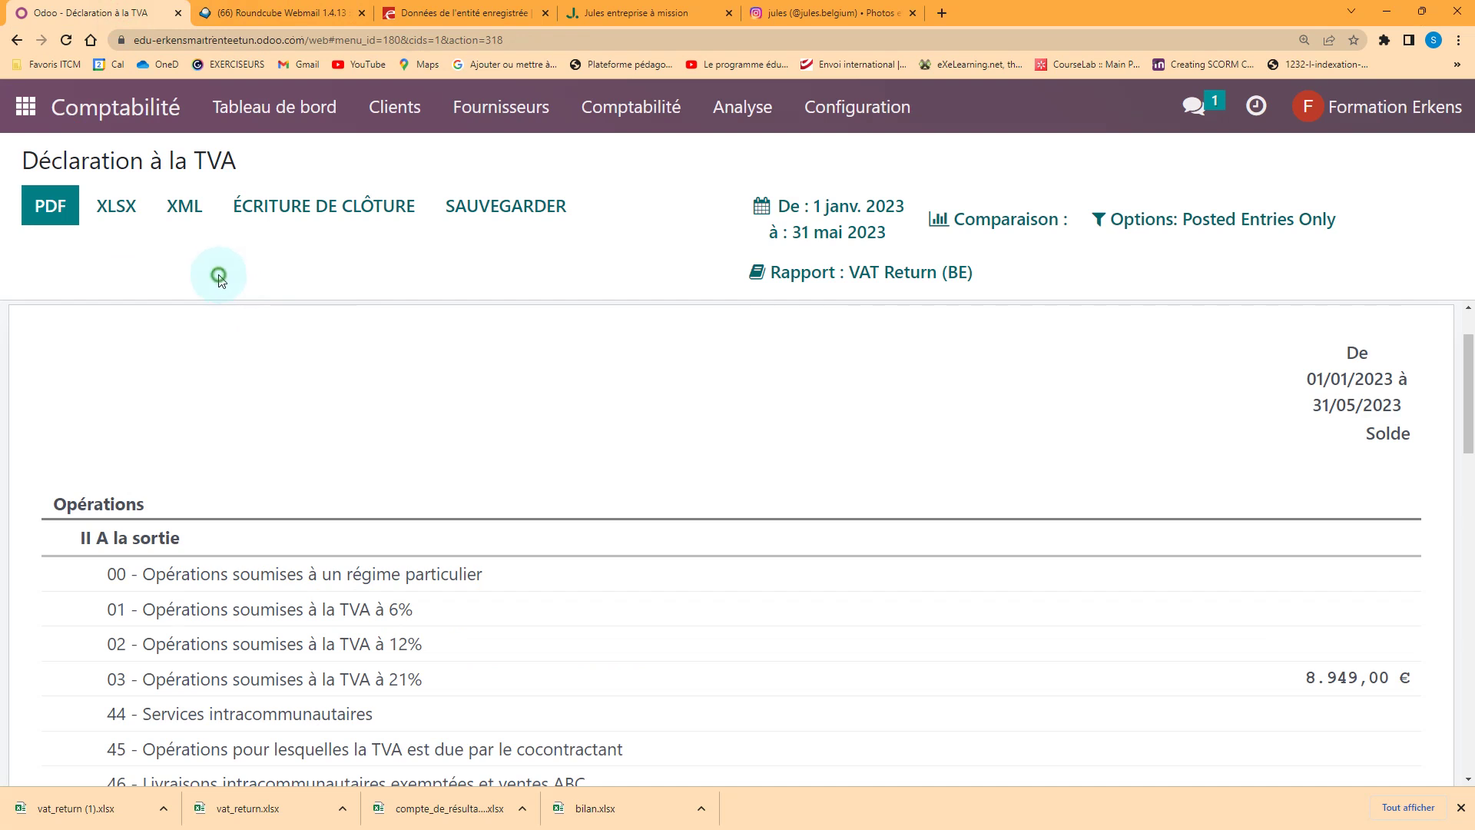